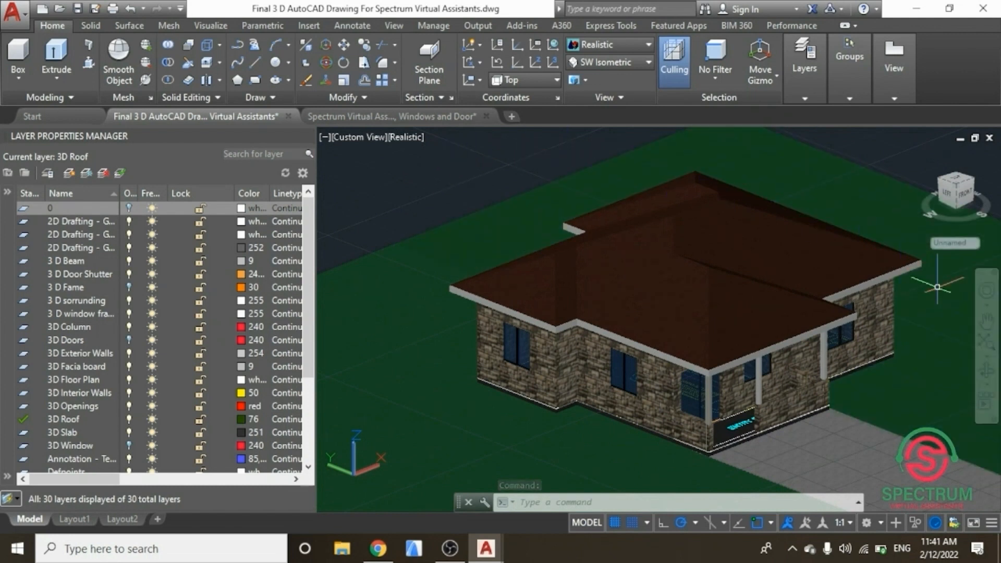
# Step: Switch to the floor plan drawing with walls, windows and doors
pyautogui.scroll(2, 952, 303)
pyautogui.scroll(-4, 720, 297)
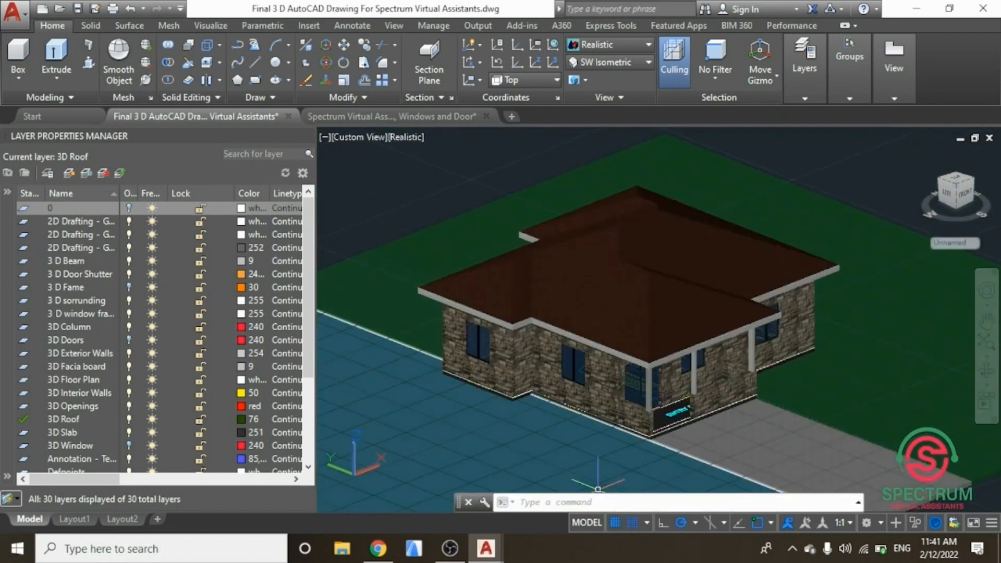
pyautogui.click(389, 113)
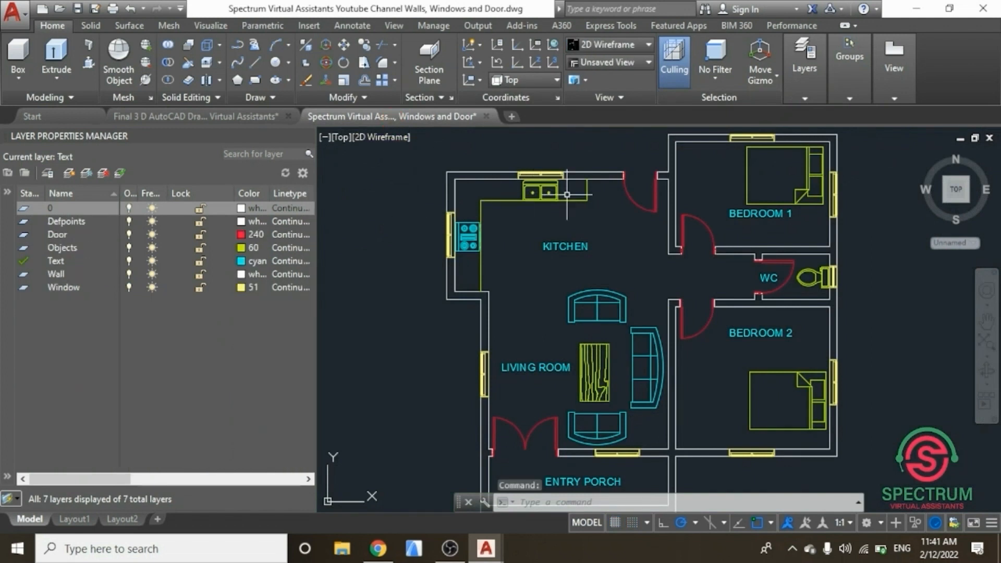
pyautogui.scroll(-2, 568, 194)
pyautogui.scroll(2, 458, 191)
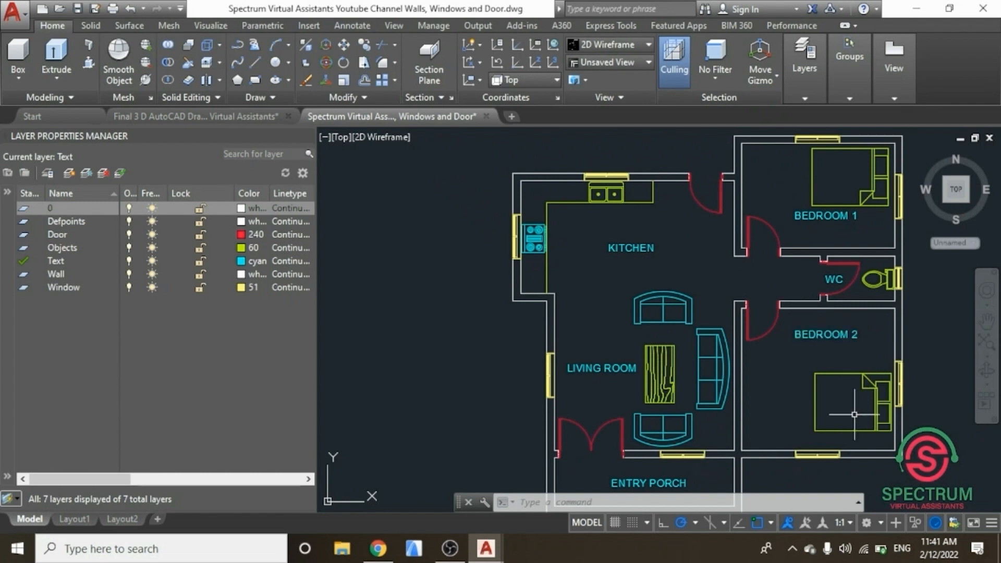
# Step: Switch to the 3D Modeling workspace and set the view to SE Isometric
pyautogui.click(881, 526)
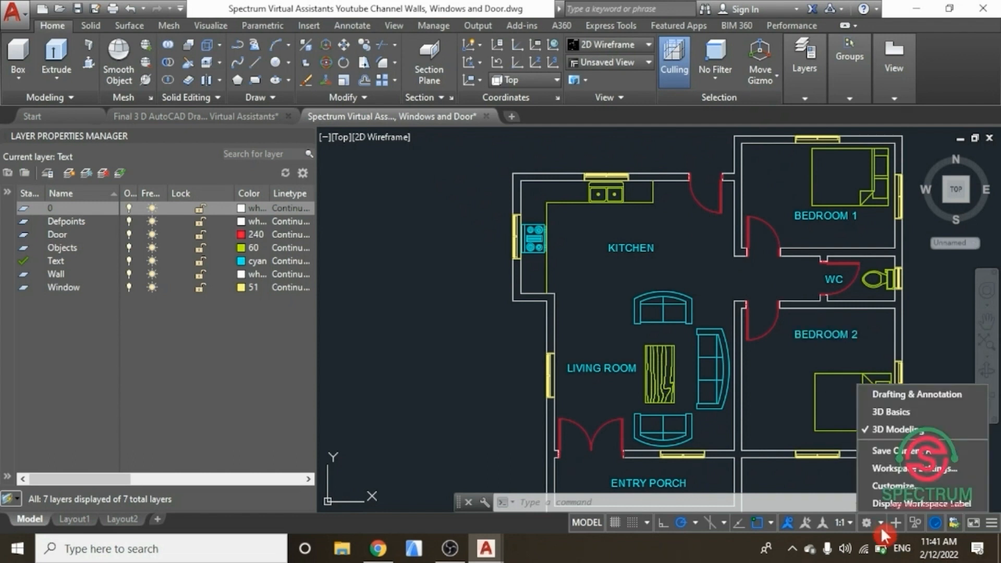
pyautogui.click(885, 429)
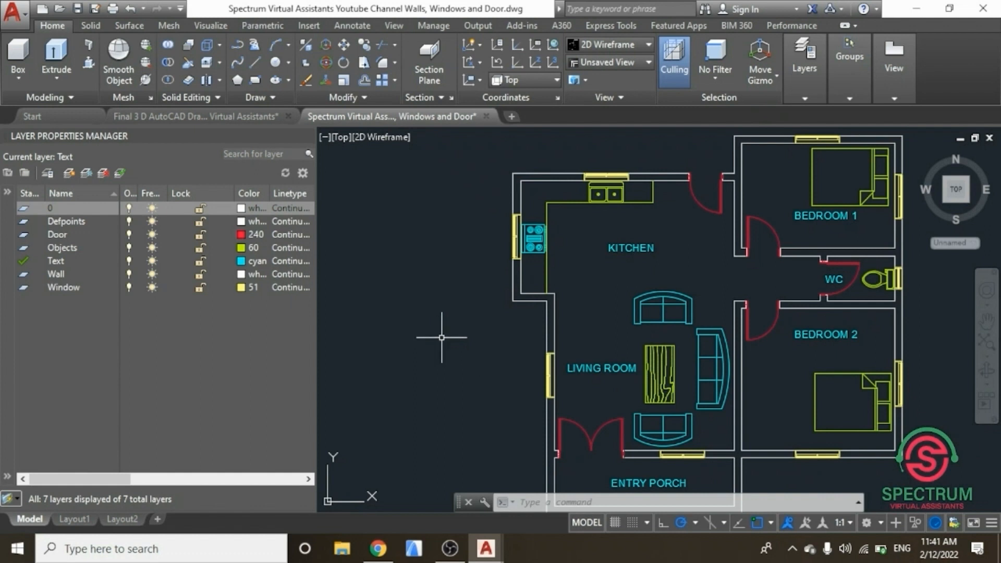
pyautogui.click(646, 61)
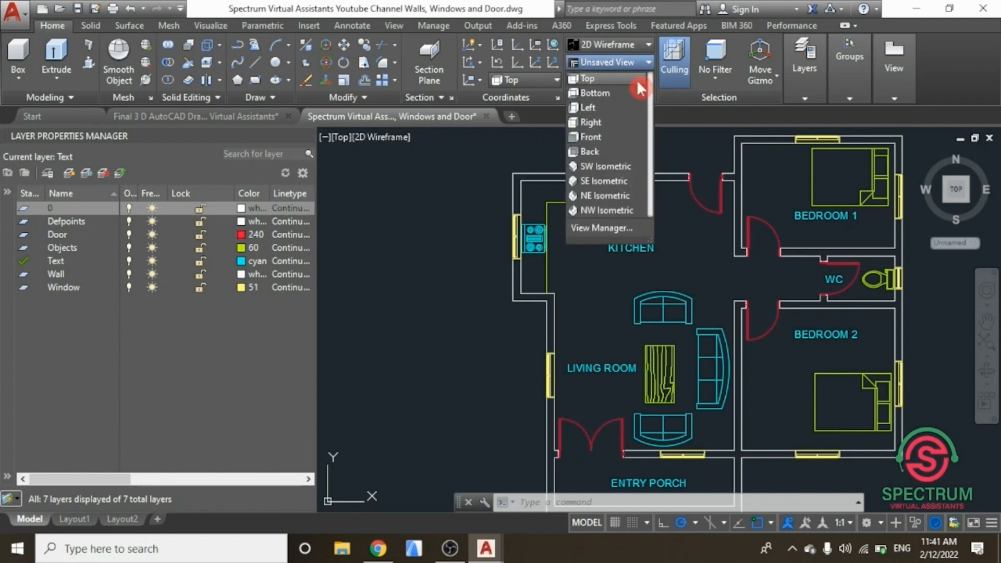
pyautogui.click(600, 181)
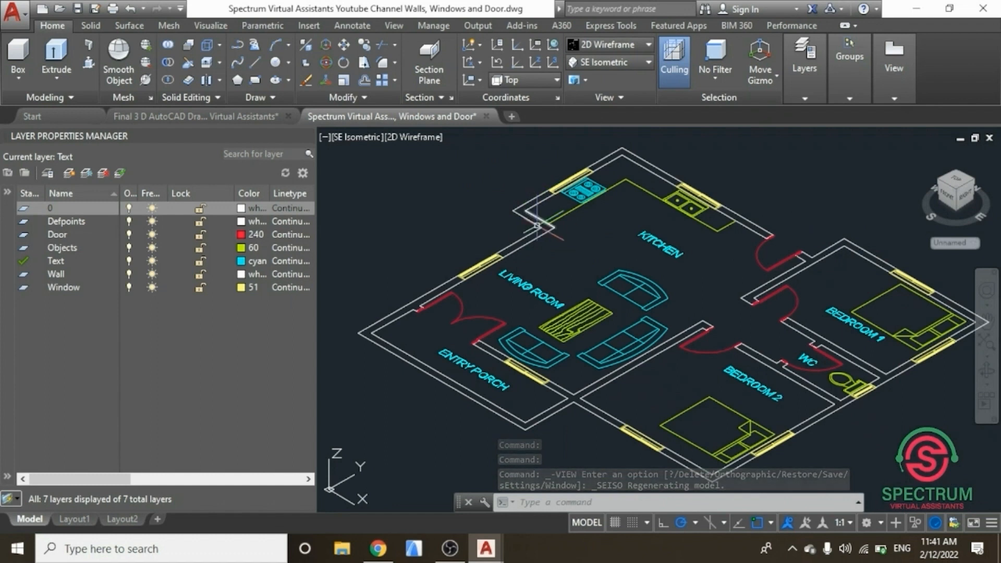
pyautogui.scroll(-5, 542, 243)
pyautogui.scroll(3, 542, 244)
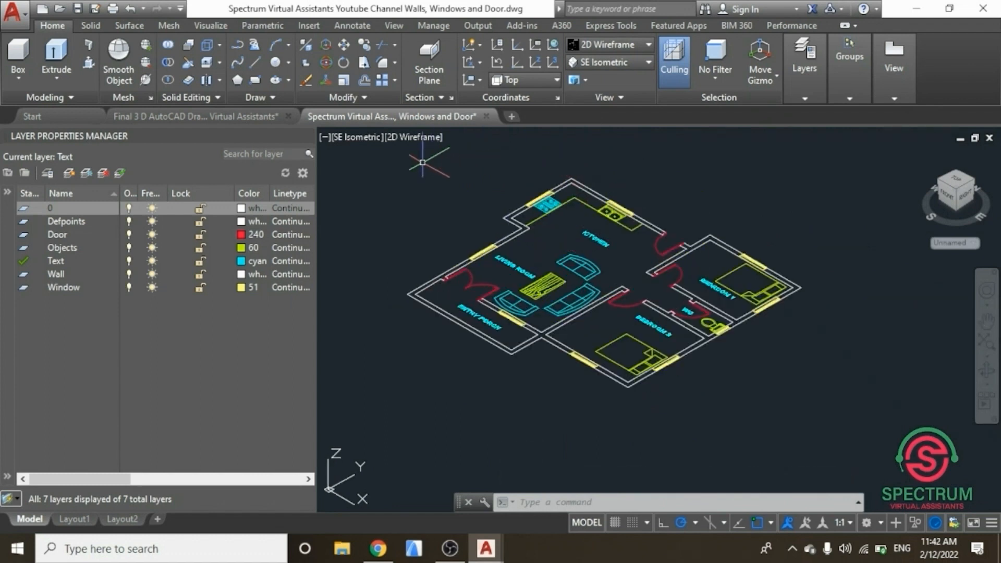
pyautogui.click(313, 137)
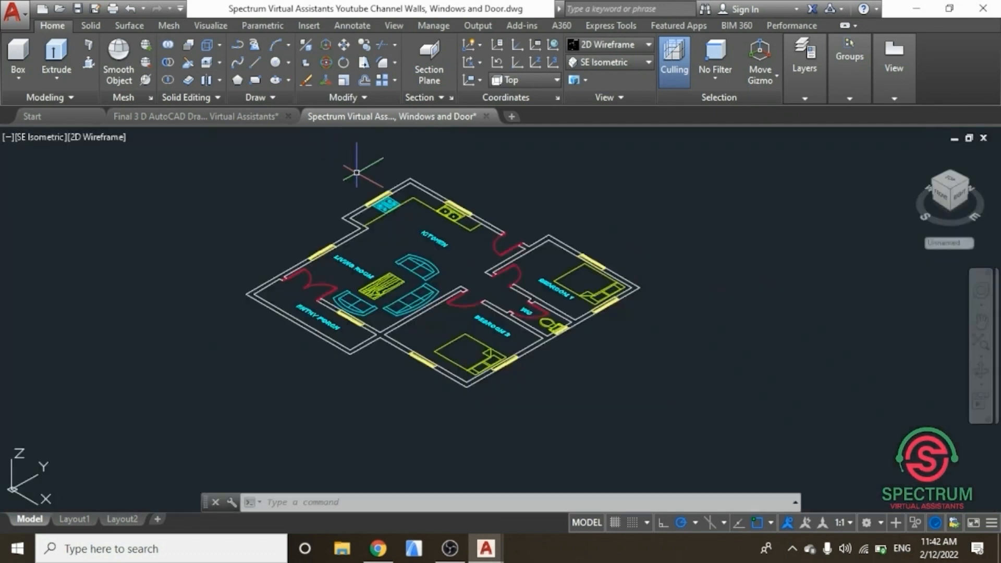
pyautogui.scroll(4, 383, 206)
pyautogui.scroll(-2, 396, 196)
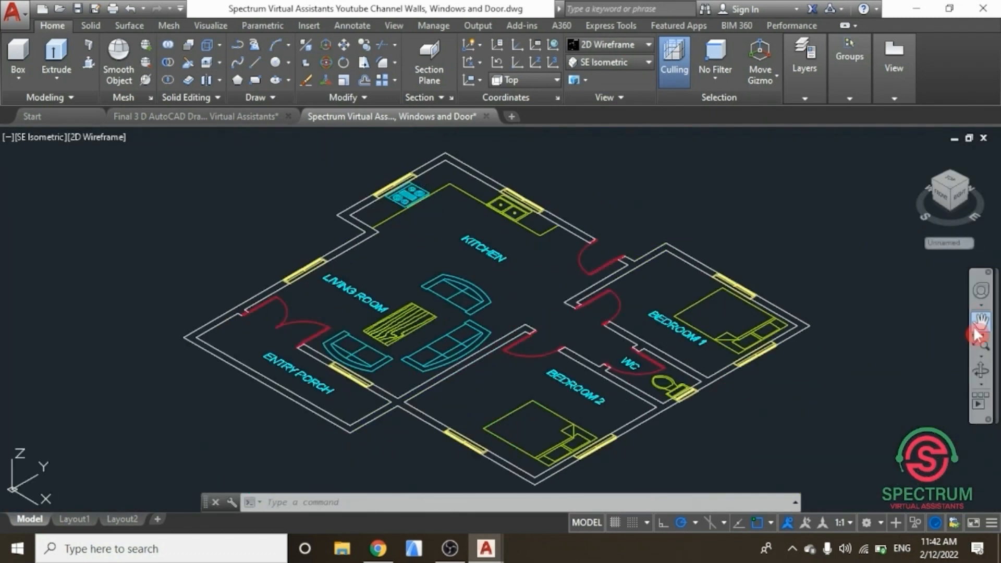
pyautogui.click(980, 343)
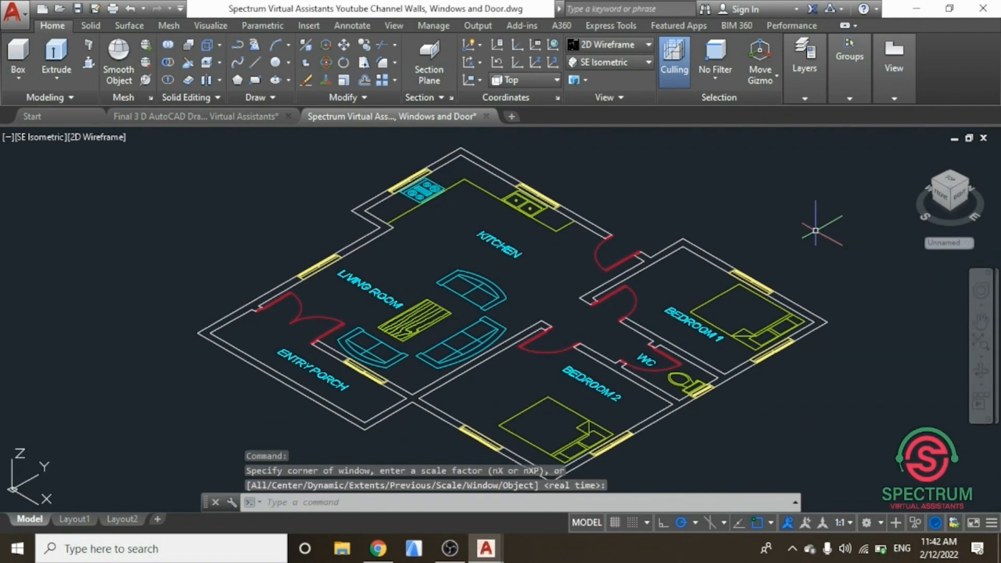
# Step: Open the Layer Properties Manager and create a layer named 3 D Floor Plan For Spectrum Virtual Assistants Youtube Channel
pyautogui.click(806, 87)
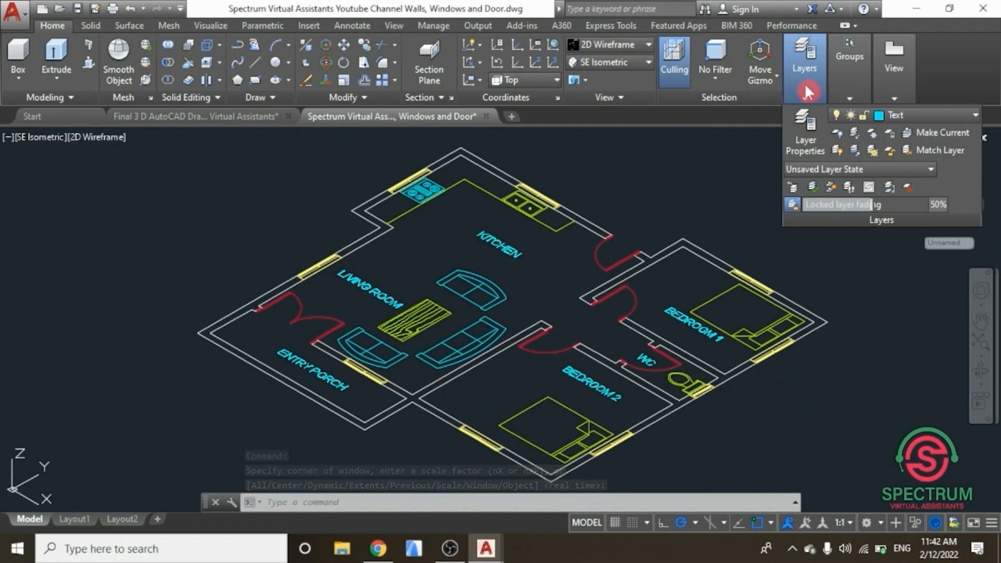
pyautogui.click(809, 135)
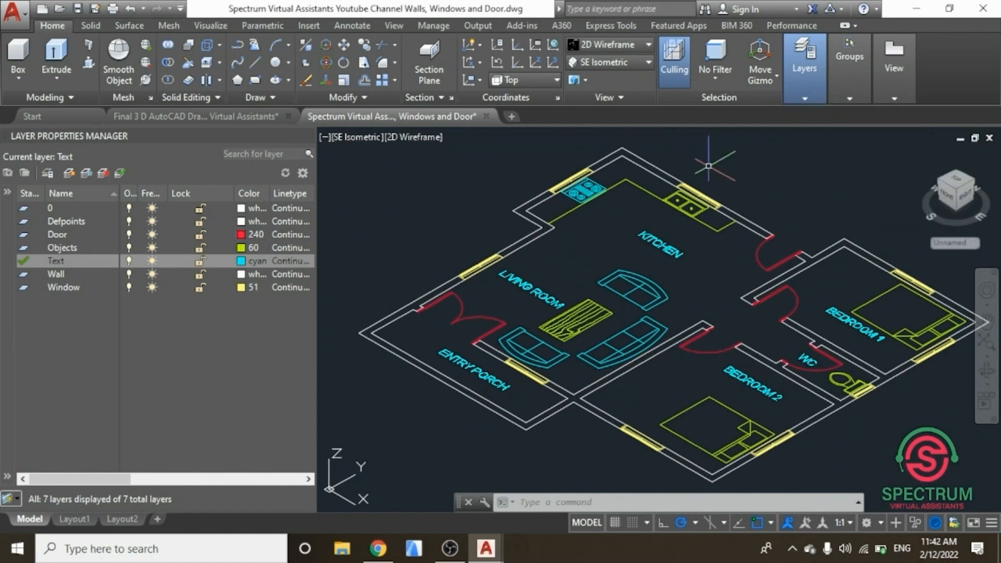
pyautogui.click(69, 178)
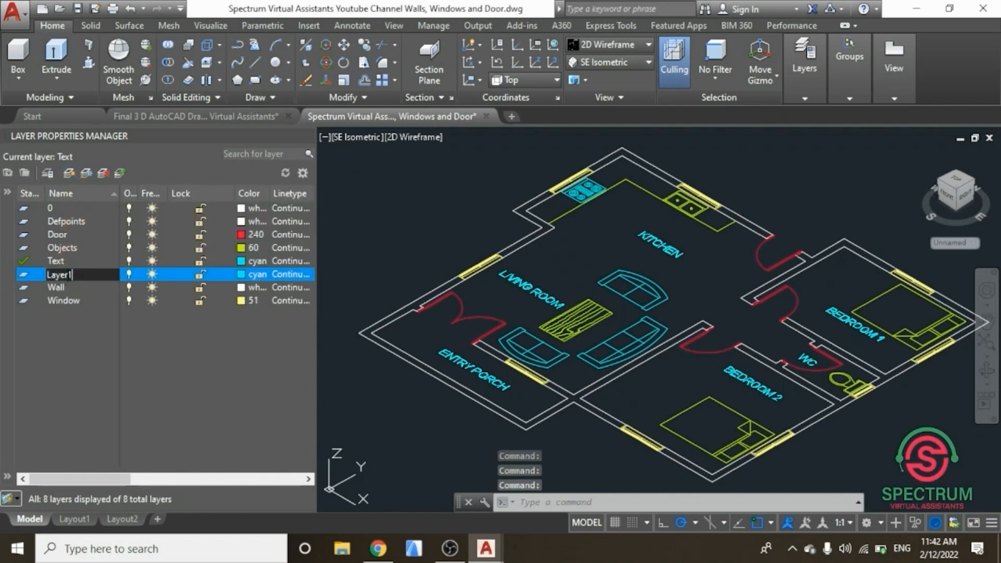
pyautogui.doubleClick(45, 276)
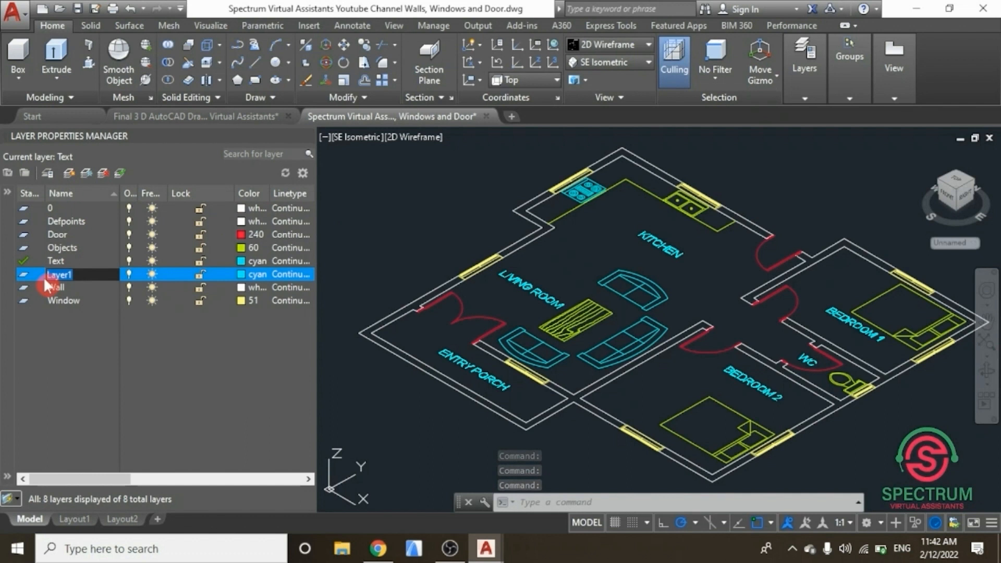
pyautogui.write('3 D')
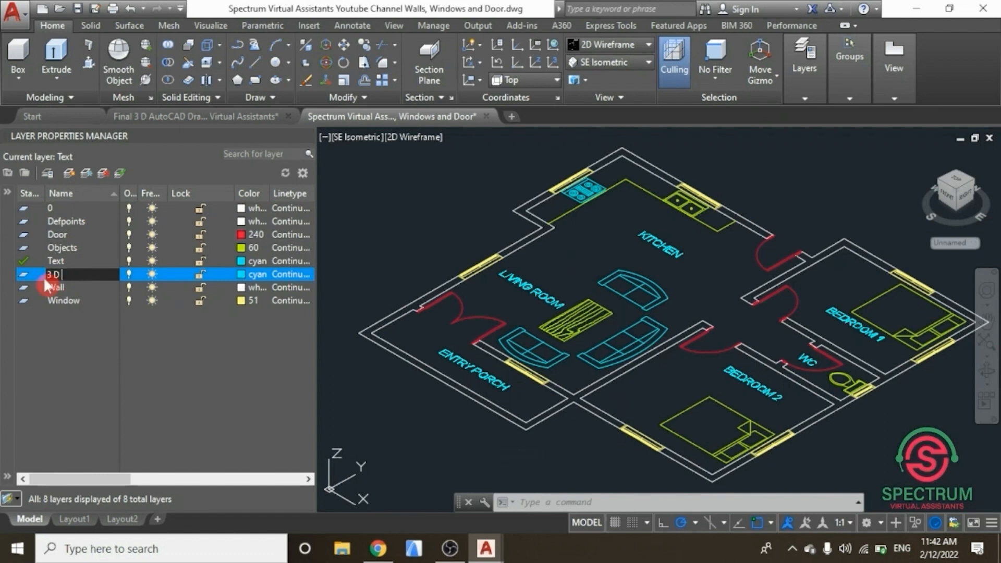
pyautogui.write(' Floo')
pyautogui.write('r Plan For S')
pyautogui.write('pec')
pyautogui.write('trum')
pyautogui.write(' Virtua')
pyautogui.write('l Ass')
pyautogui.write('isdt')
pyautogui.press('BackSpace')
pyautogui.press('BackSpace')
pyautogui.write('tants')
pyautogui.write(' Yout')
pyautogui.write('ube Chann')
pyautogui.write('el')
pyautogui.press('Return')
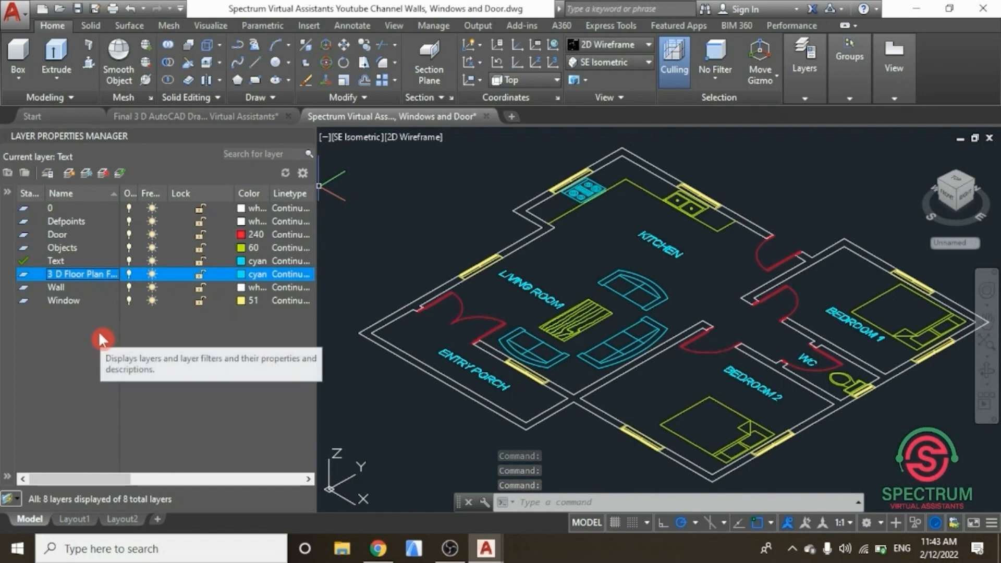
# Step: Make the new layer current and turn off the Door, Objects, Text and Window layers
pyautogui.doubleClick(36, 275)
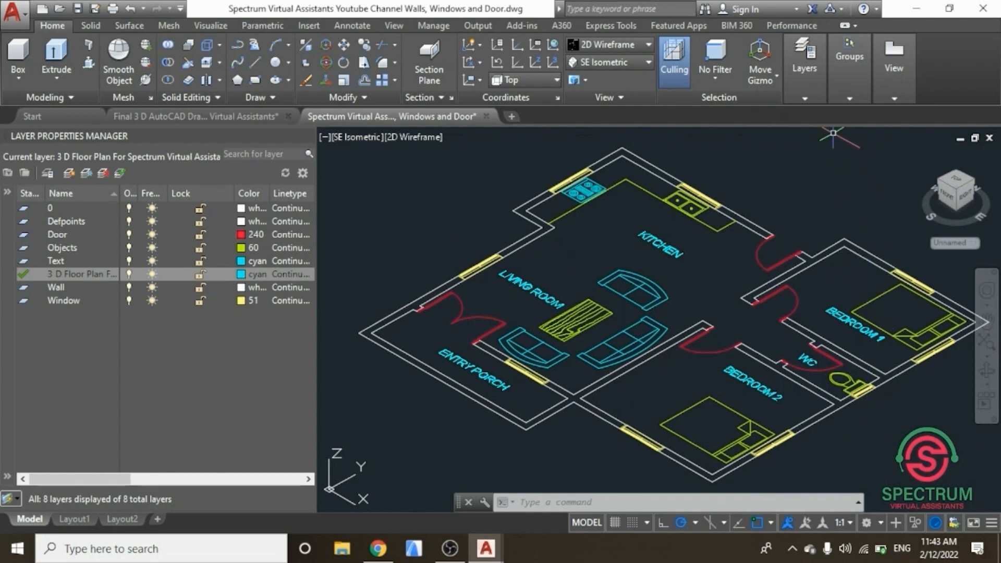
pyautogui.click(816, 92)
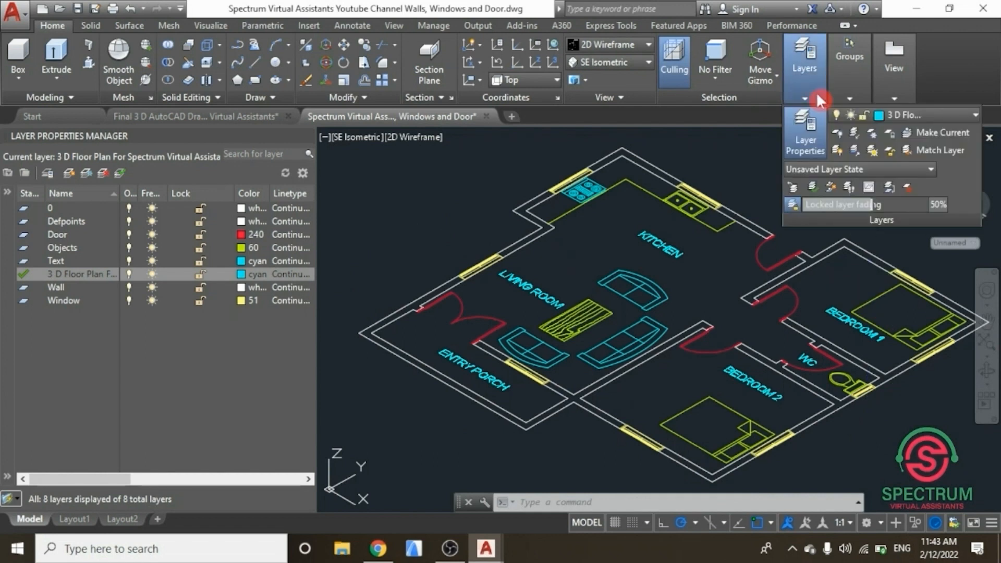
pyautogui.click(963, 112)
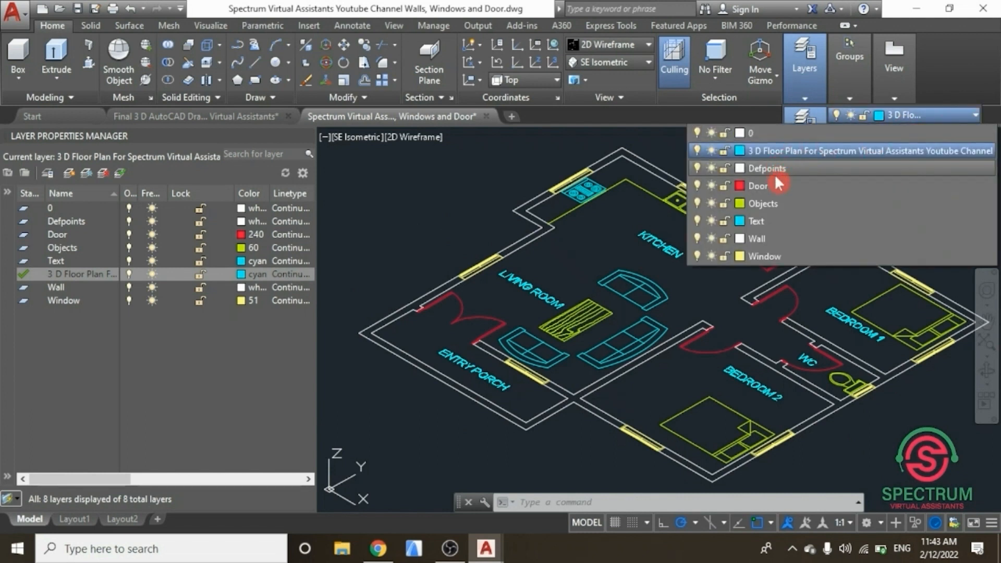
pyautogui.click(698, 185)
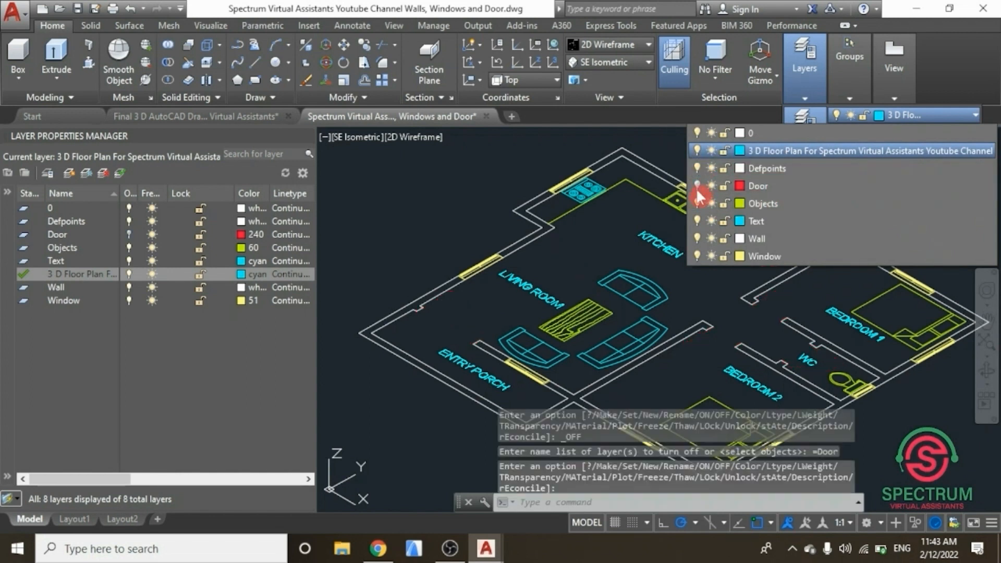
pyautogui.click(696, 203)
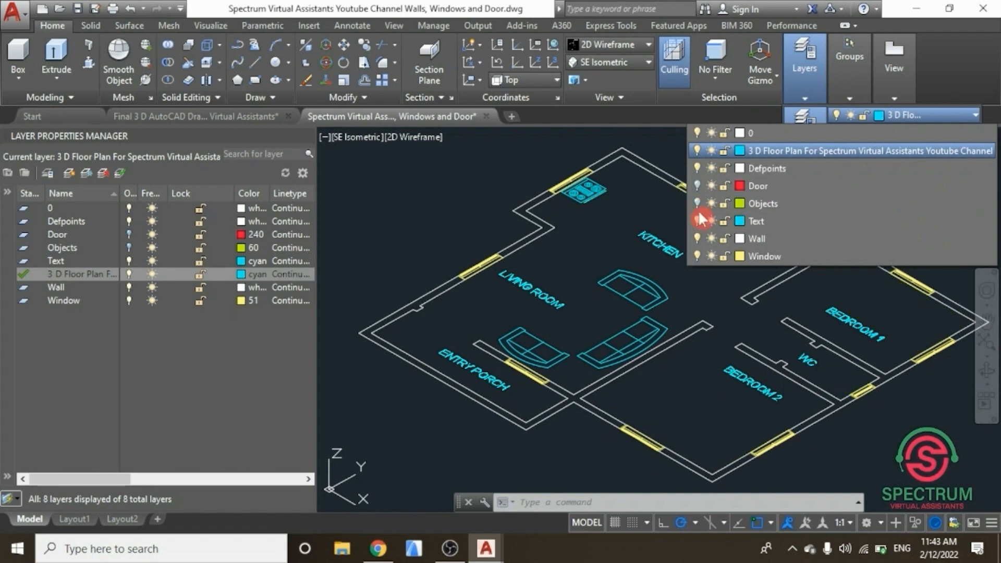
pyautogui.click(699, 219)
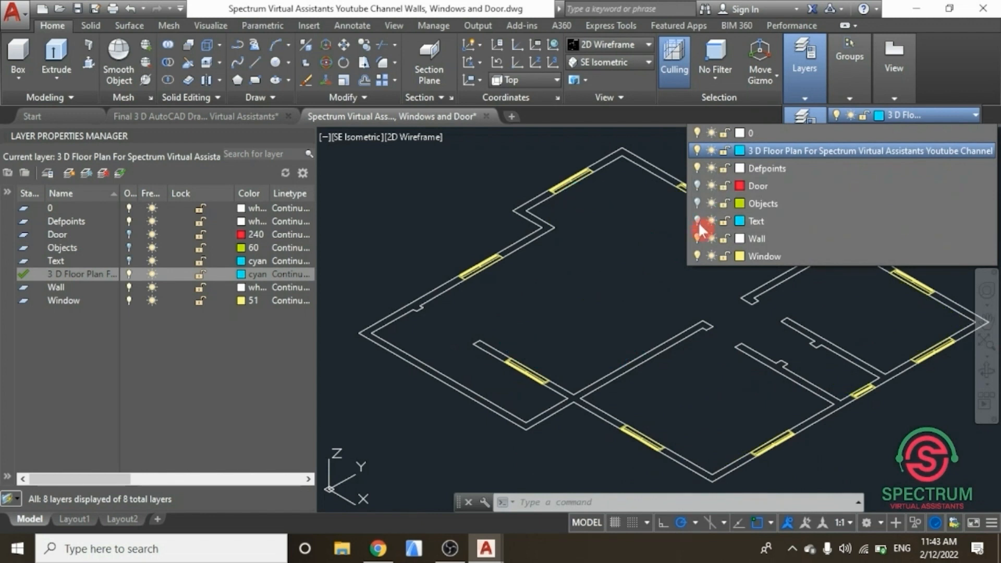
pyautogui.click(696, 255)
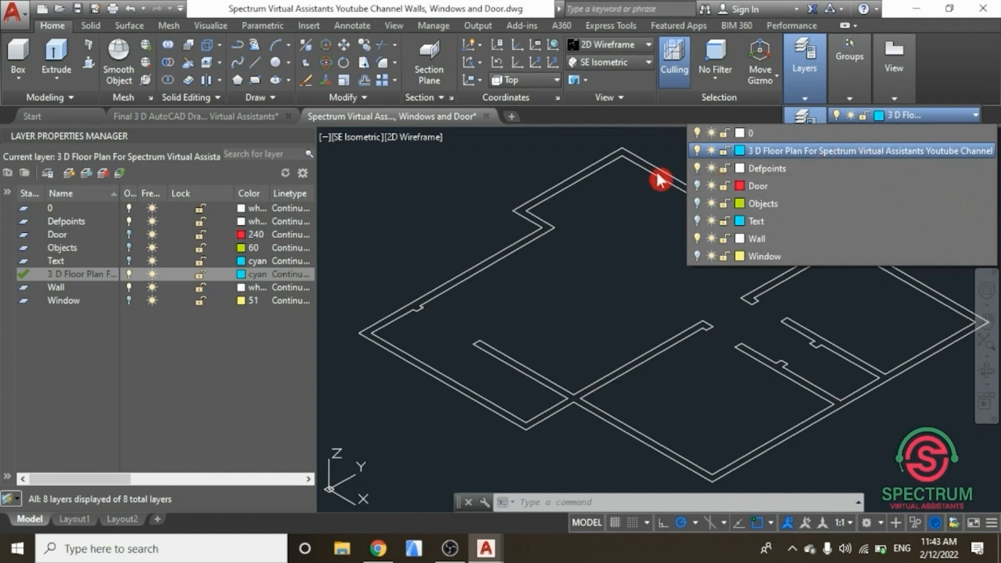
pyautogui.click(496, 198)
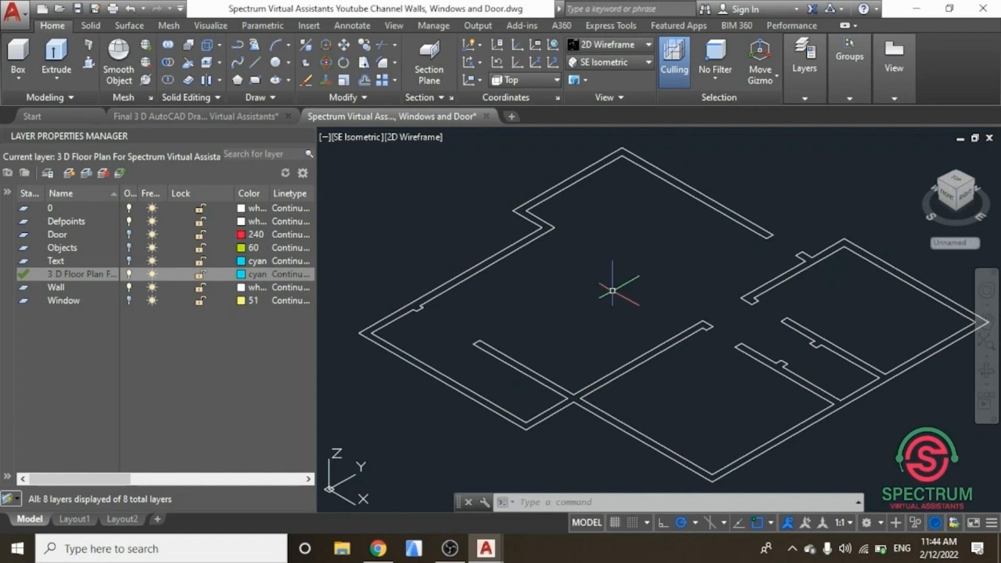
# Step: Create a layer named 3 D External Walls and set its colour to index 40
pyautogui.click(70, 175)
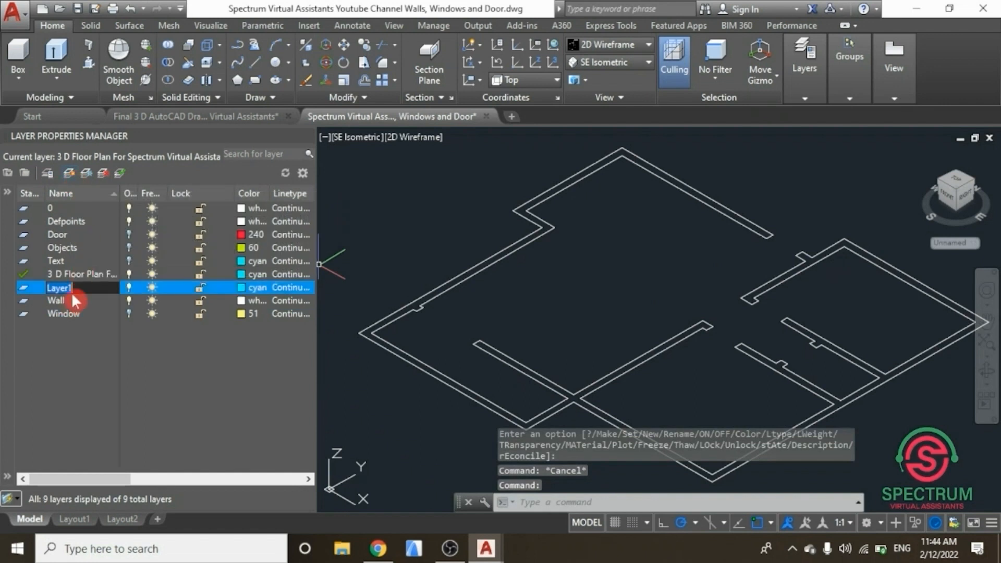
pyautogui.write('3 D')
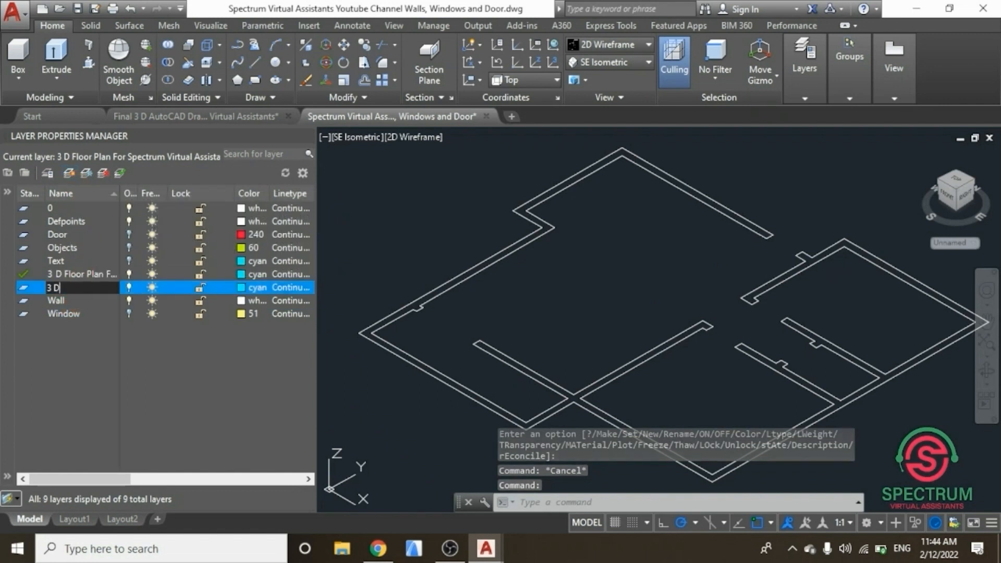
pyautogui.write(' I')
pyautogui.write('External Walls')
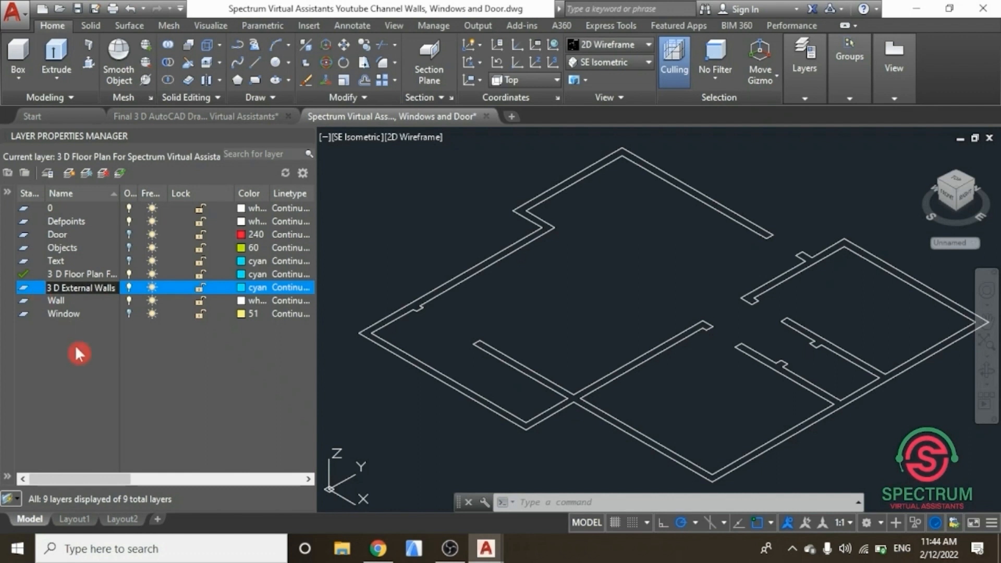
pyautogui.press('Return')
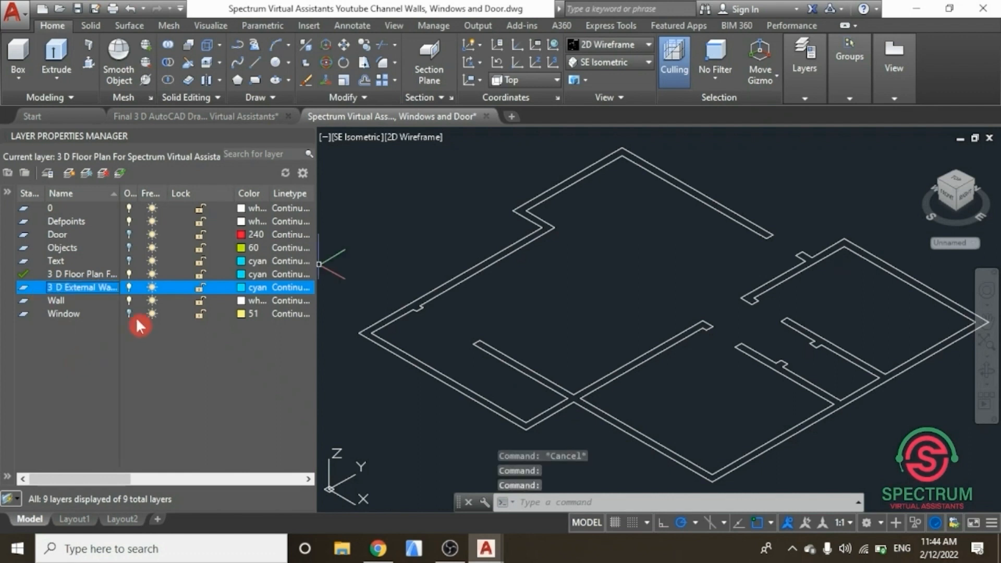
pyautogui.click(244, 290)
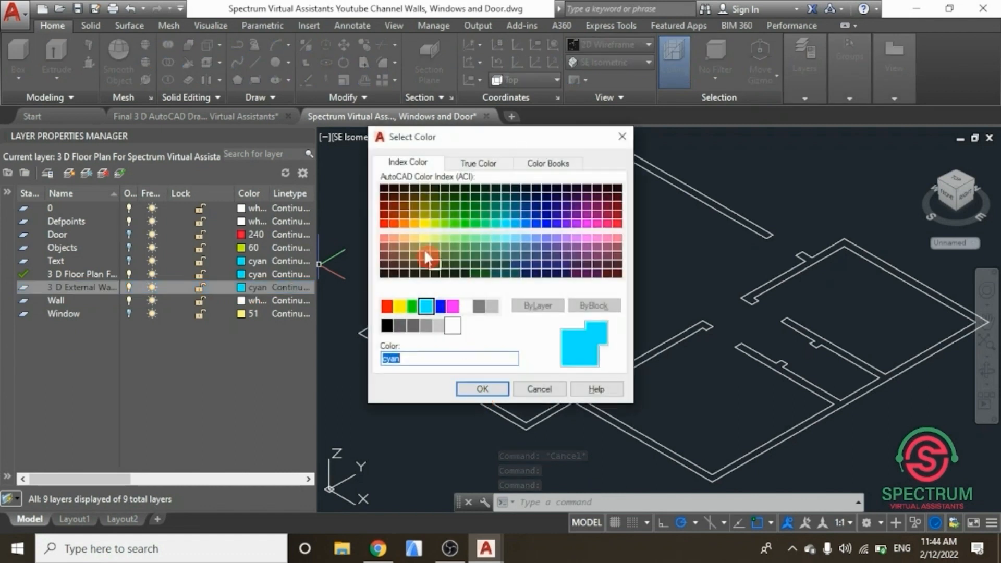
pyautogui.click(413, 225)
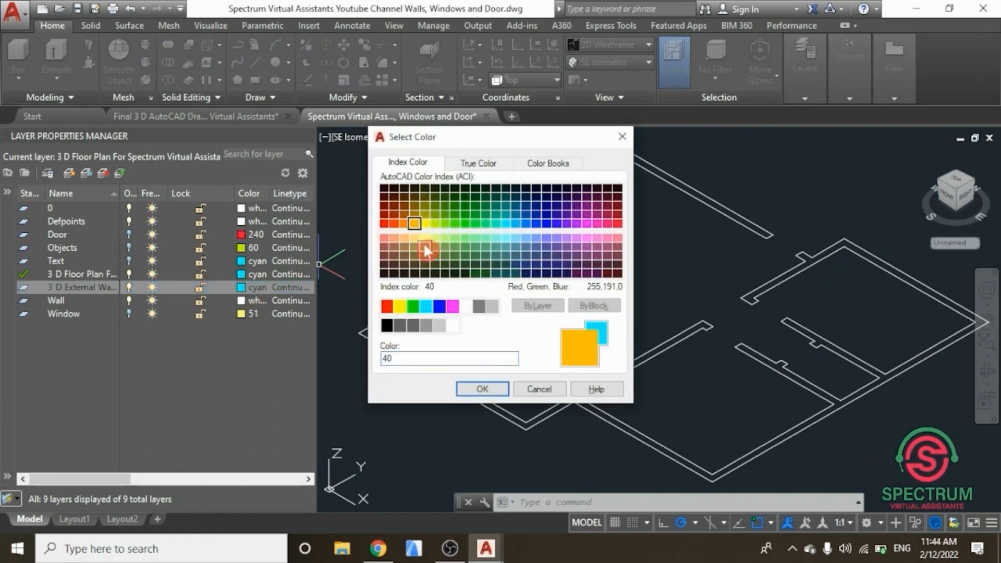
pyautogui.click(493, 391)
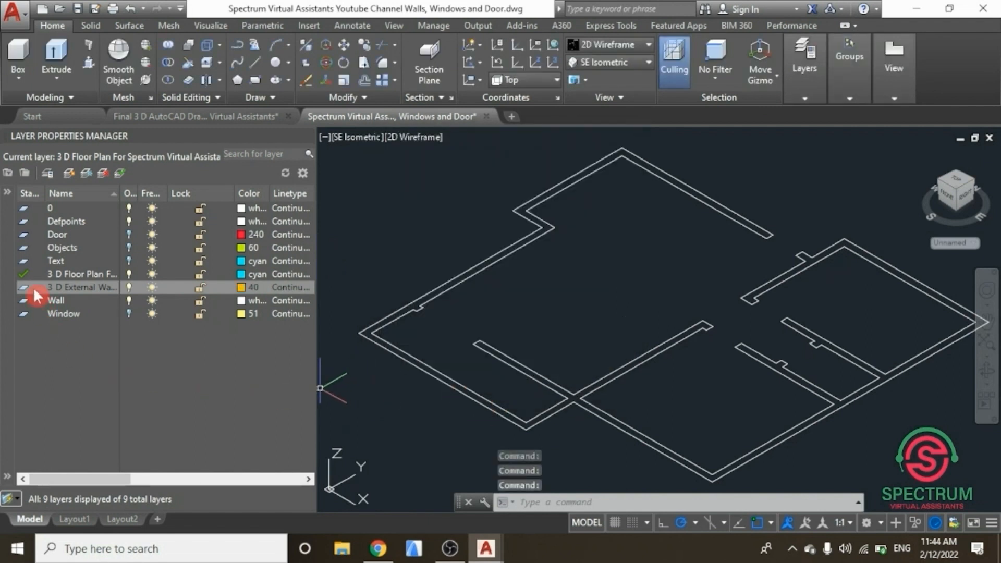
# Step: Create a layer named 3 D Internal Walls and set its colour to index 50
pyautogui.click(67, 174)
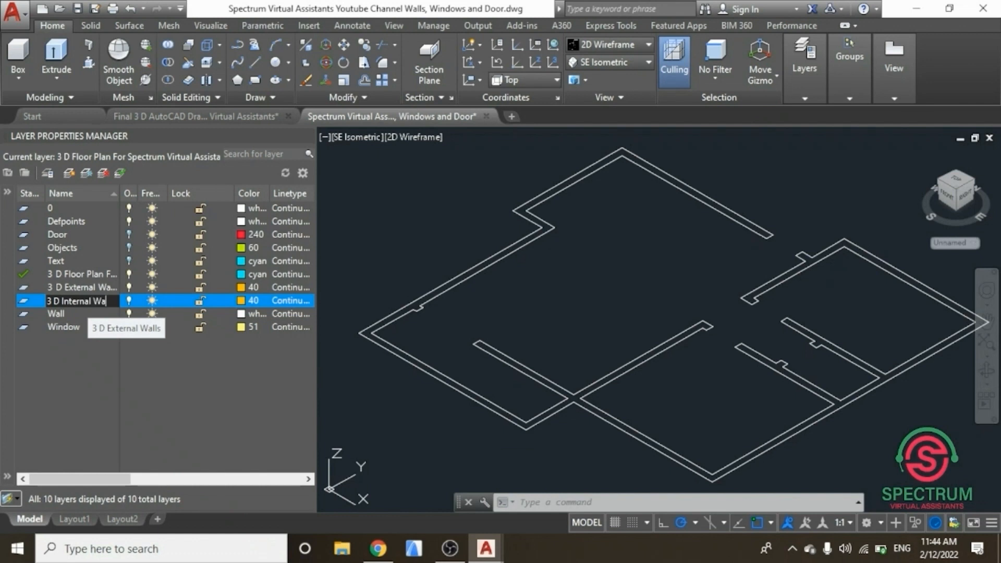
pyautogui.press('Return')
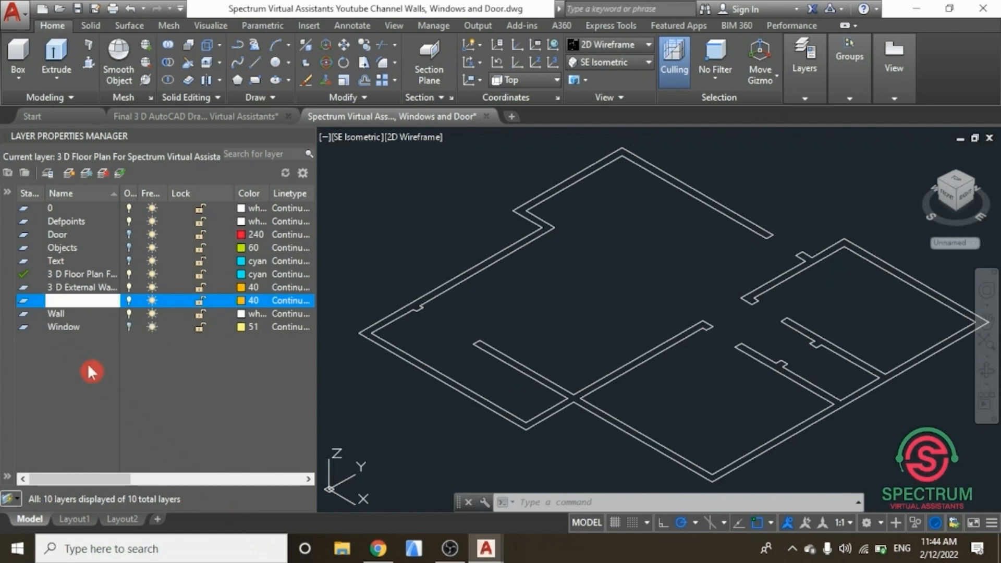
pyautogui.click(241, 300)
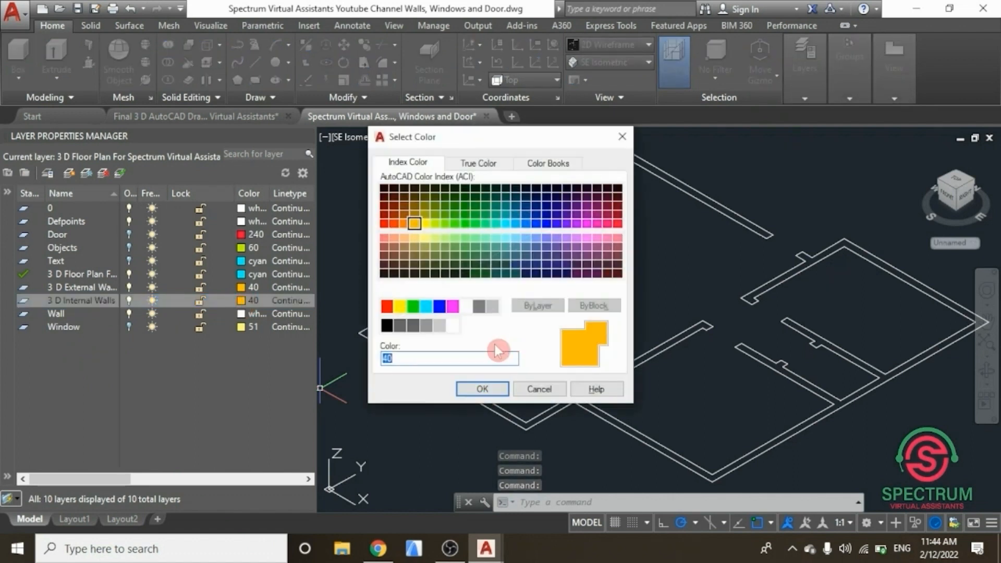
pyautogui.click(425, 223)
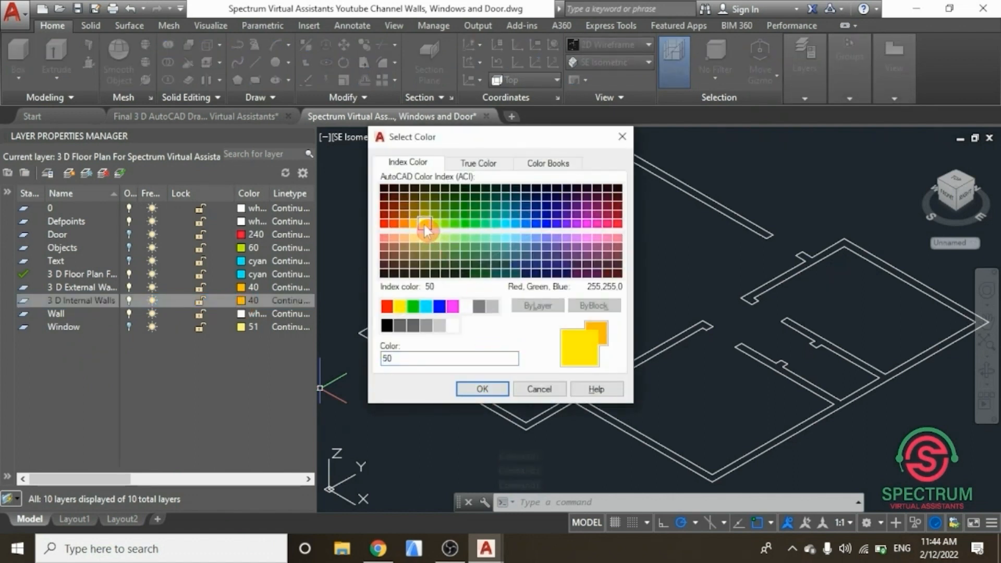
pyautogui.click(482, 389)
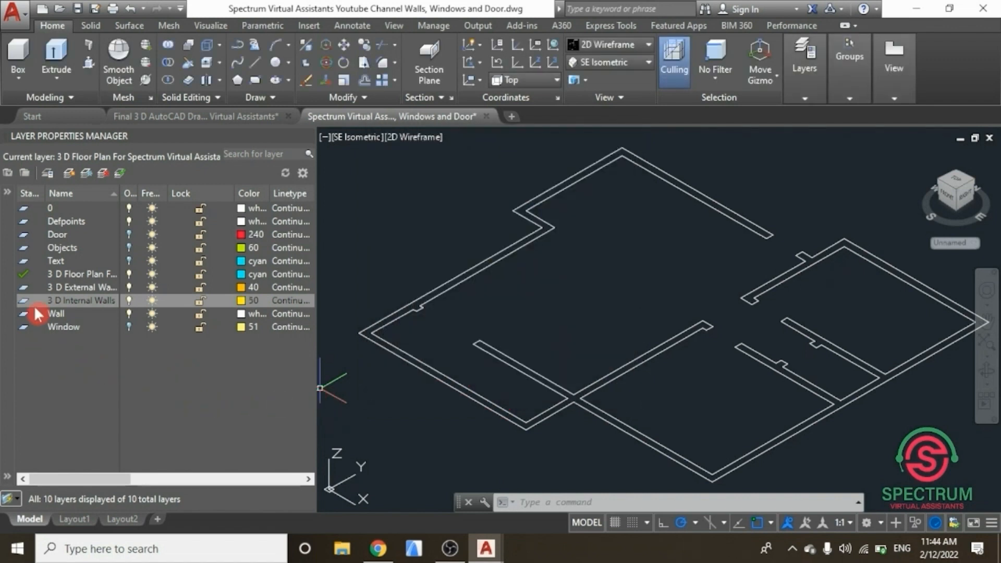
# Step: Make 3 D External Walls the current layer and close the Layer Properties Manager
pyautogui.click(35, 287)
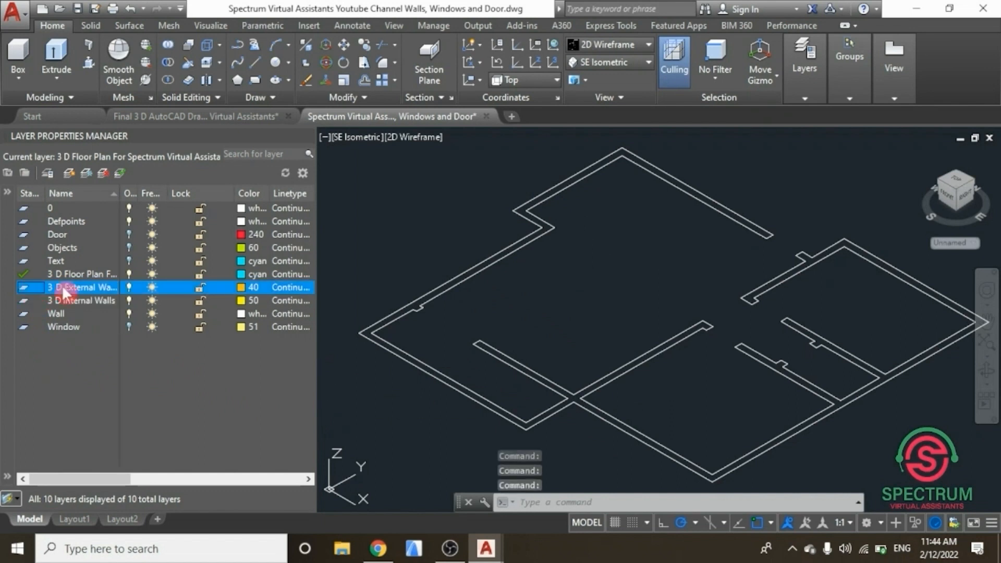
pyautogui.doubleClick(29, 287)
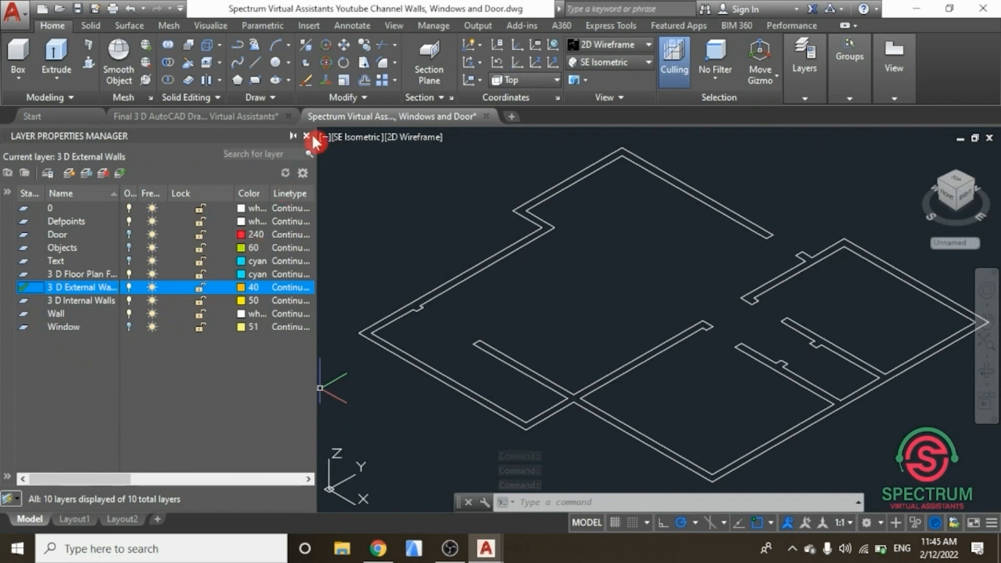
pyautogui.click(306, 137)
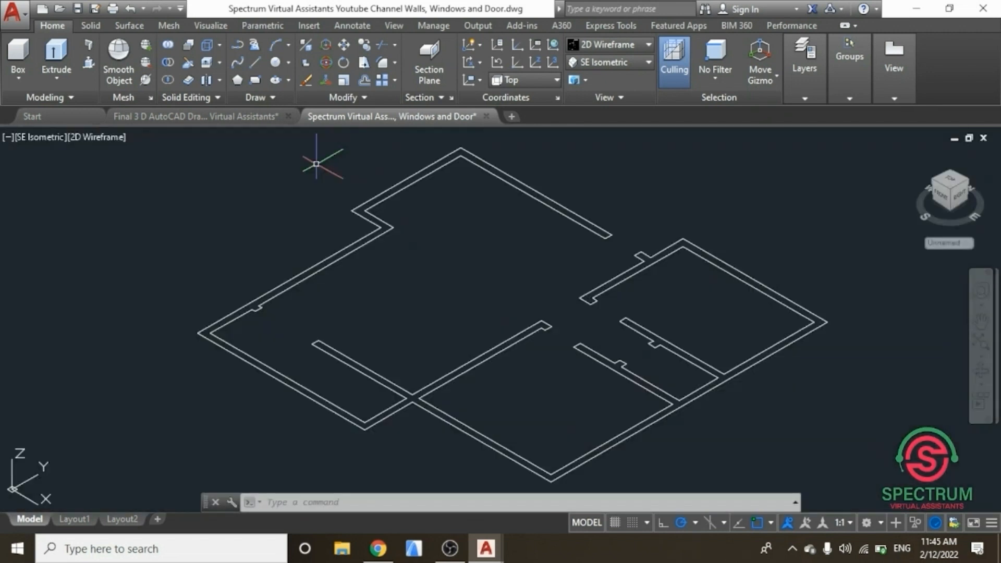
# Step: Trace a closed polyline along the outer edge of the external walls, corner by corner around the whole floor plan
pyautogui.click(823, 99)
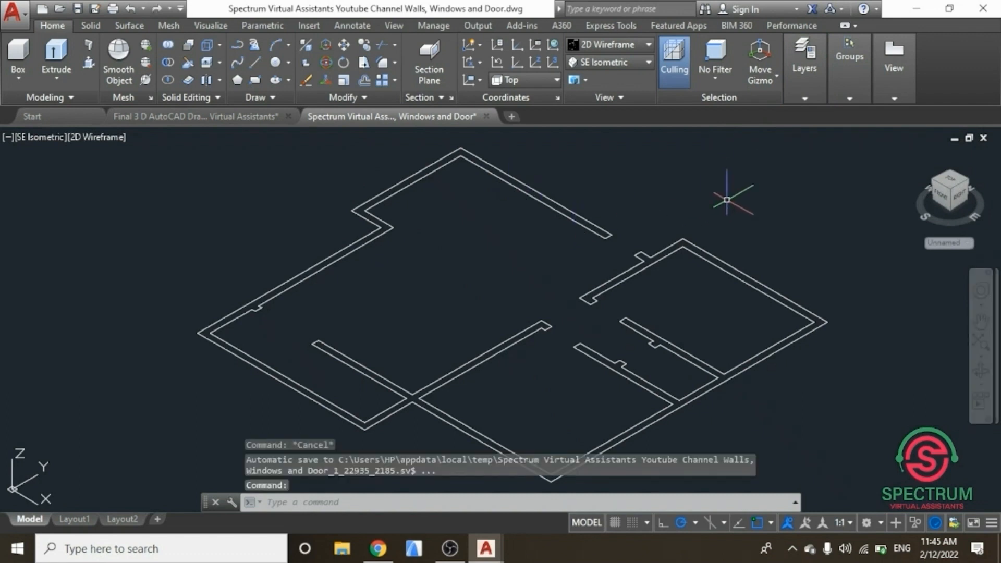
pyautogui.write('p')
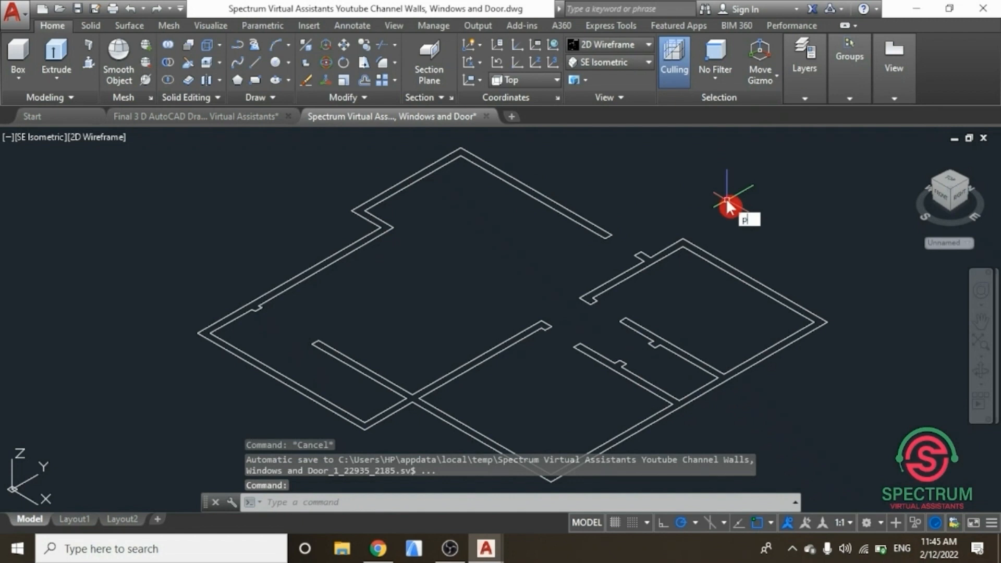
pyautogui.write('ol')
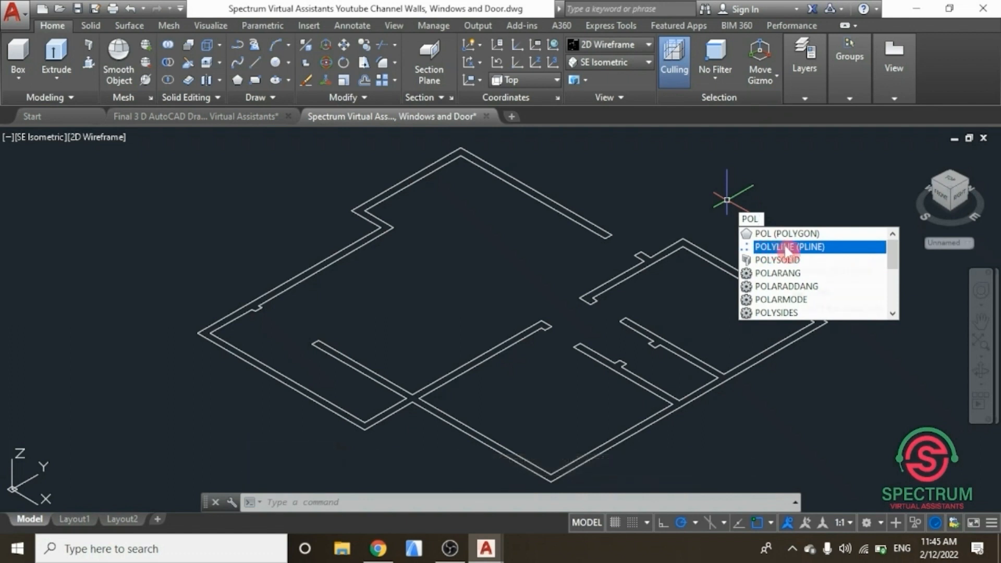
pyautogui.click(772, 250)
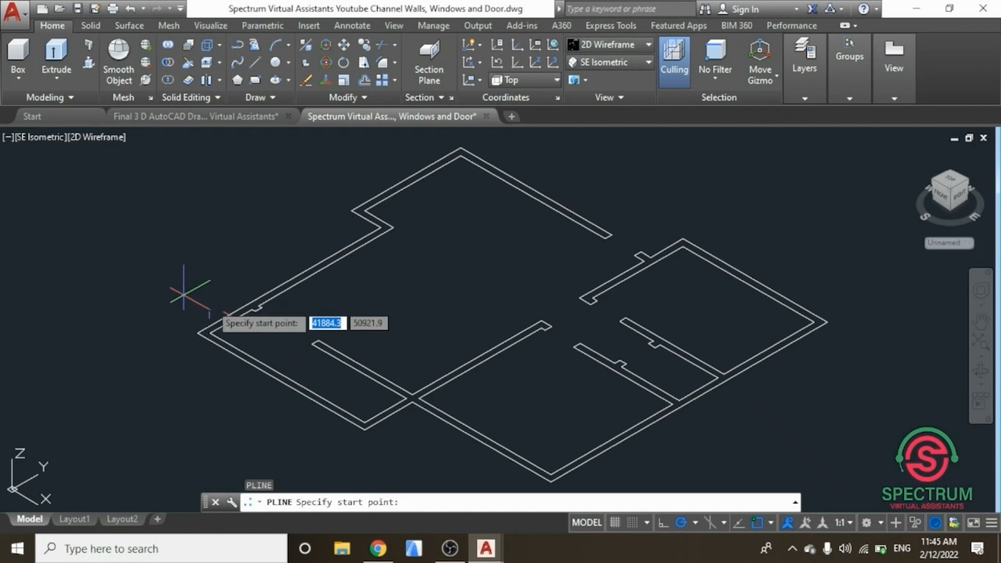
pyautogui.scroll(3, 243, 312)
pyautogui.scroll(3, 245, 313)
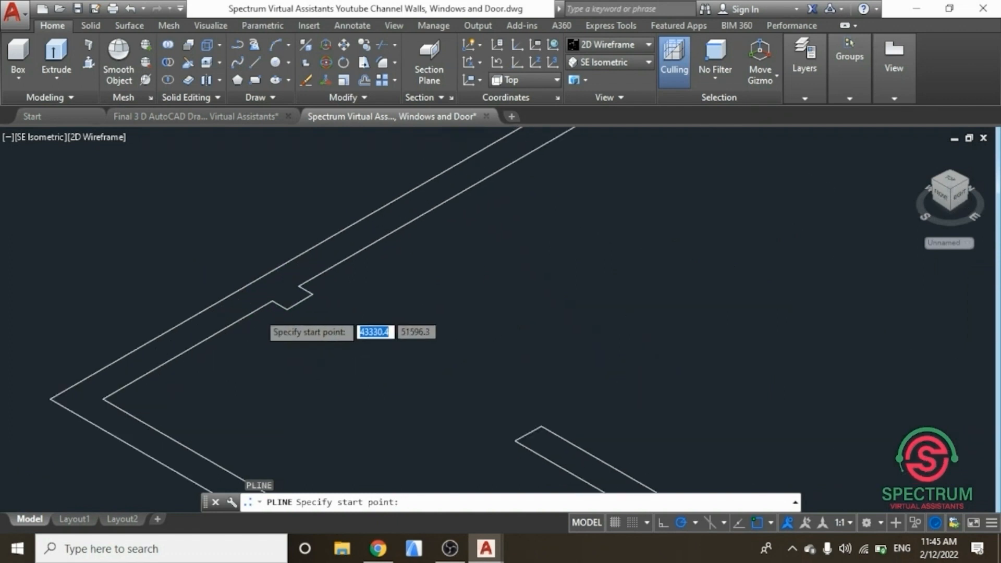
pyautogui.scroll(1, 285, 294)
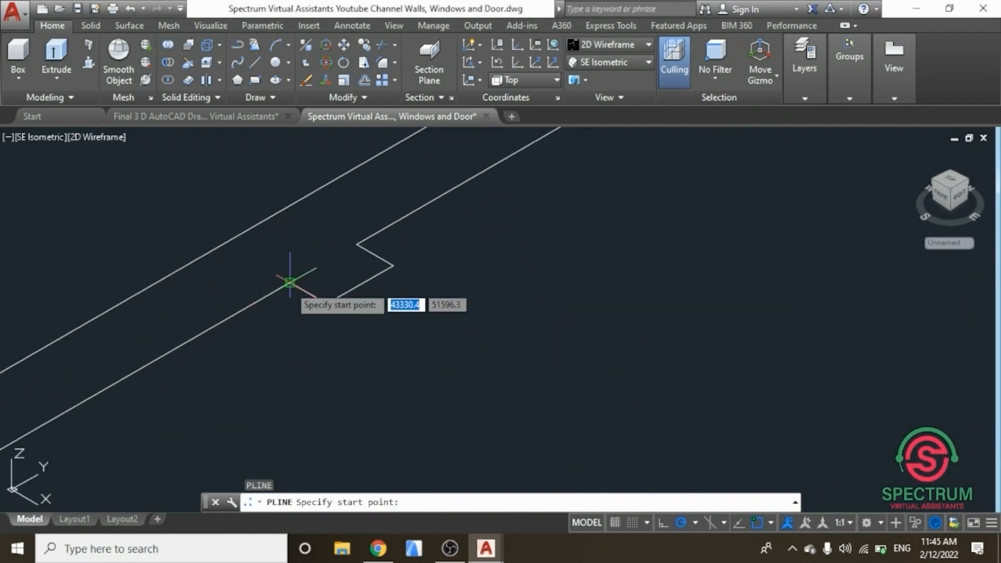
pyautogui.click(289, 282)
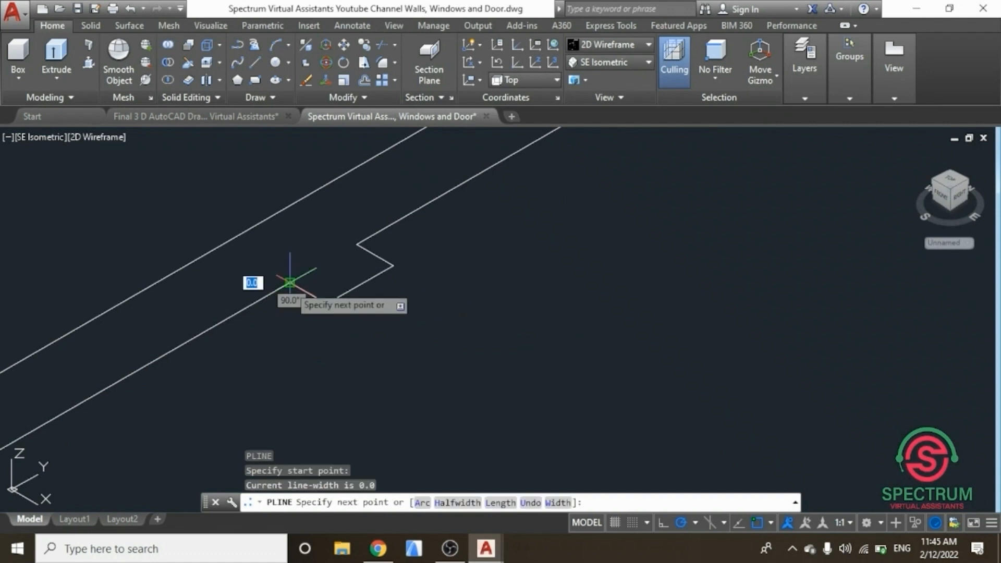
pyautogui.click(222, 245)
pyautogui.scroll(-3, 223, 329)
pyautogui.scroll(-2, 223, 330)
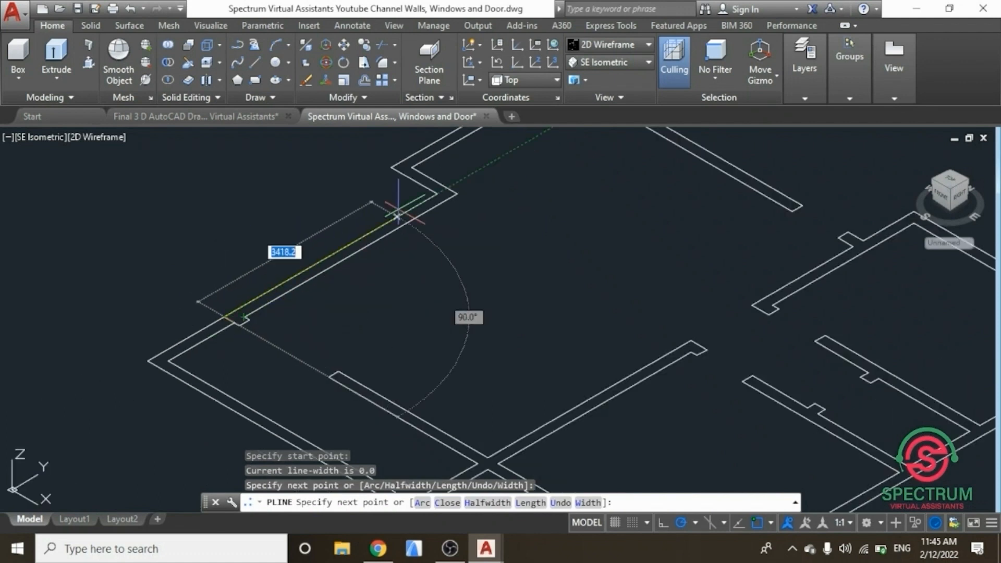
pyautogui.scroll(-2, 418, 219)
pyautogui.scroll(5, 429, 209)
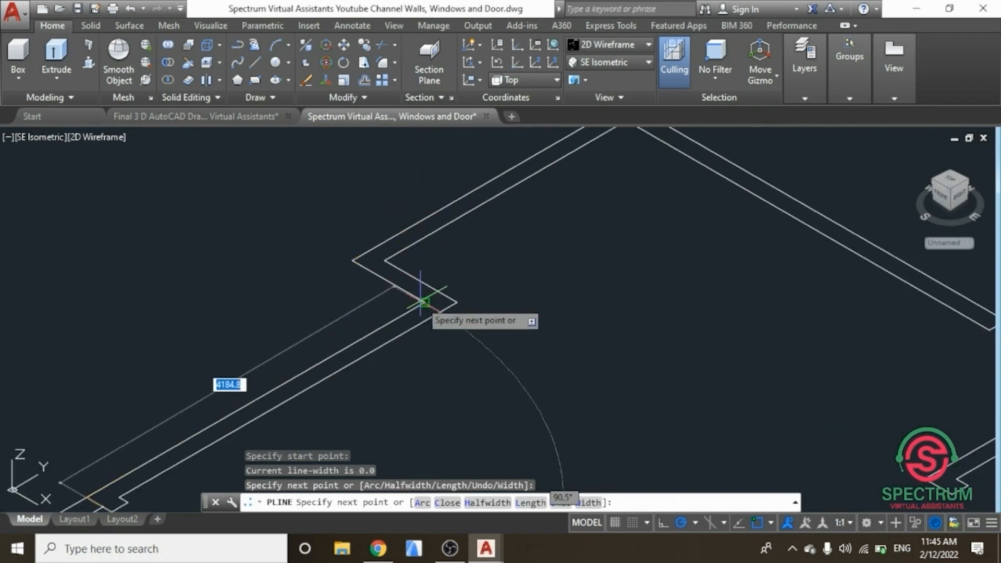
pyautogui.click(424, 301)
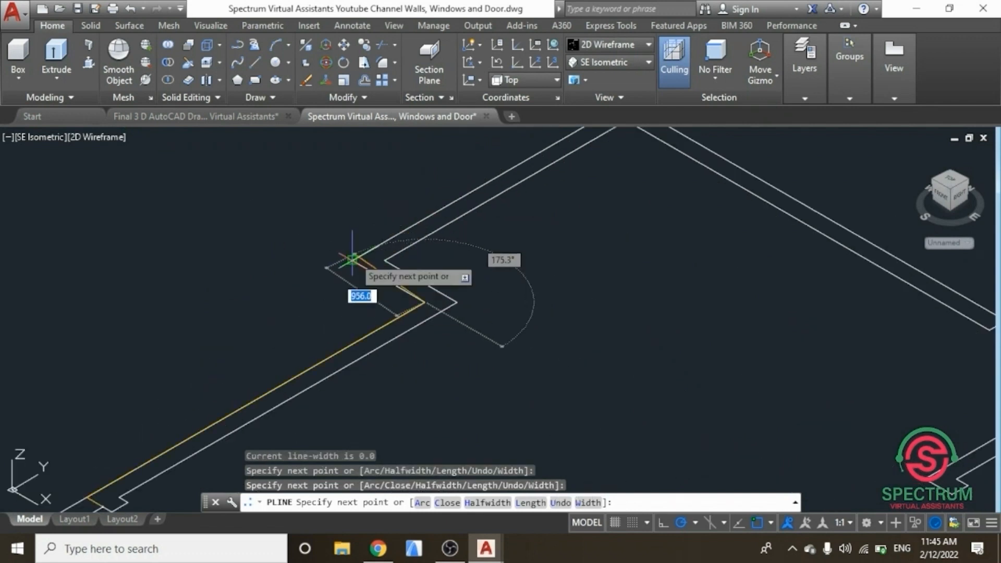
pyautogui.click(352, 259)
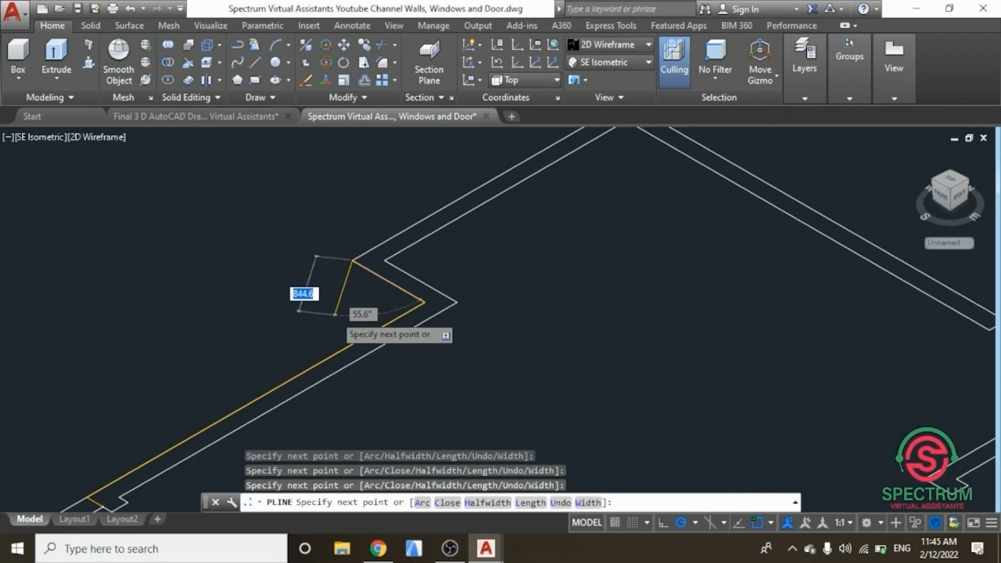
pyautogui.scroll(-2, 334, 317)
pyautogui.click(517, 182)
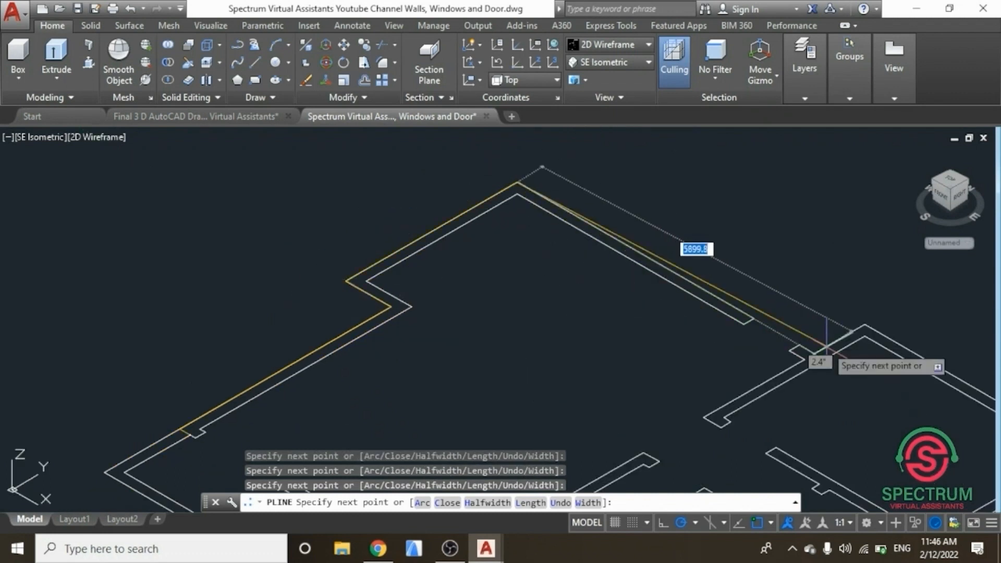
pyautogui.click(813, 353)
pyautogui.scroll(-4, 724, 329)
pyautogui.scroll(4, 722, 338)
pyautogui.click(669, 328)
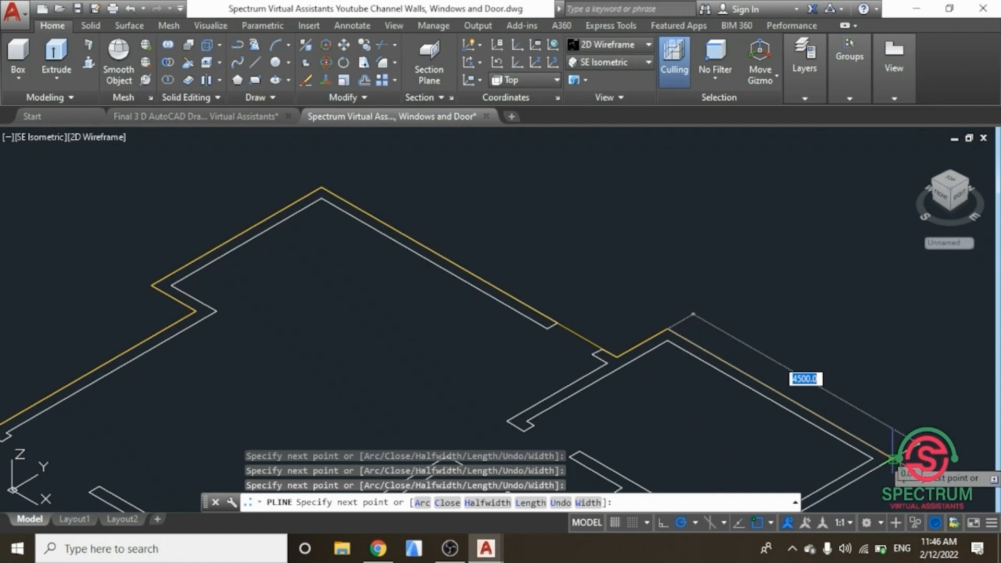
pyautogui.scroll(-3, 884, 417)
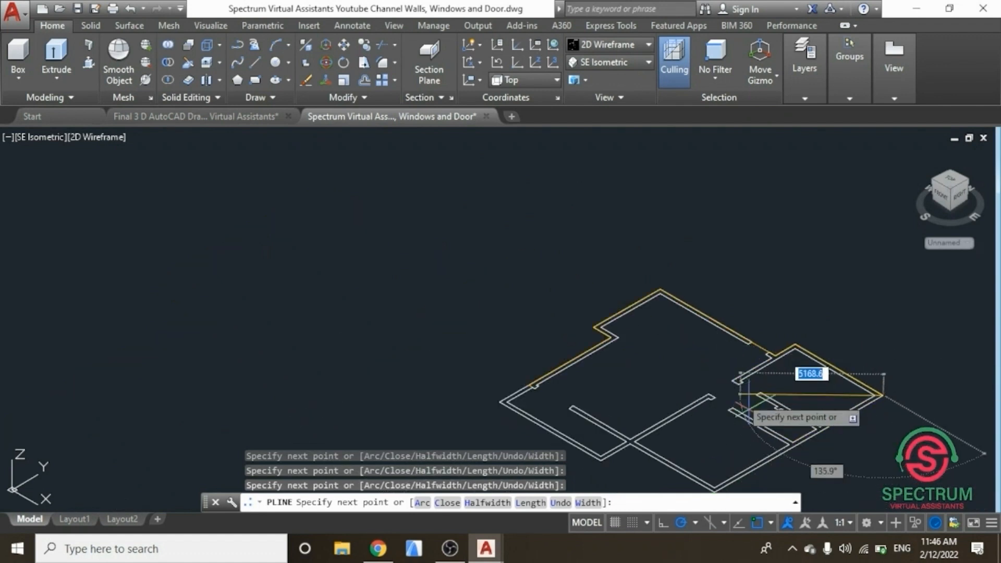
pyautogui.scroll(-3, 760, 354)
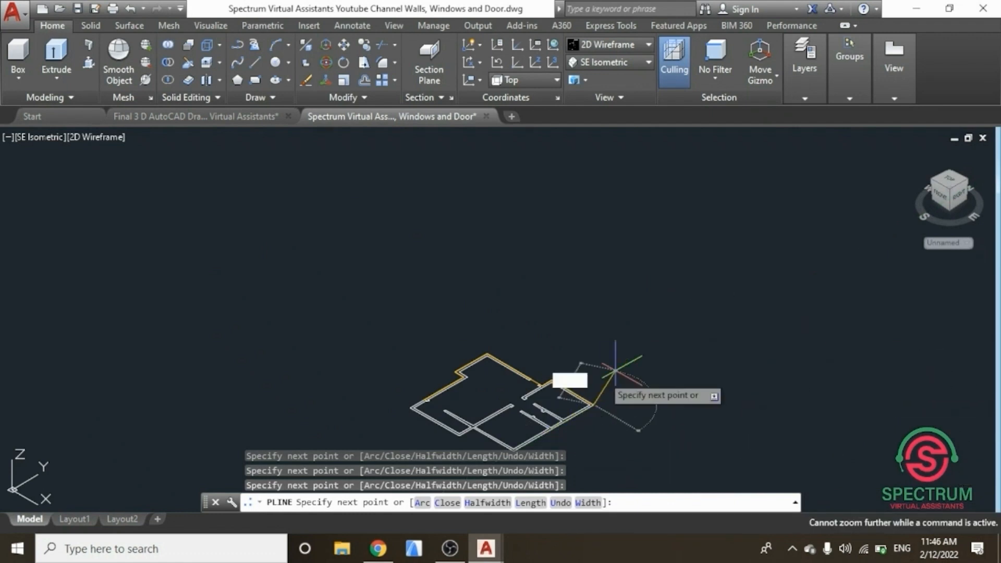
pyautogui.scroll(5, 521, 412)
pyautogui.scroll(4, 521, 444)
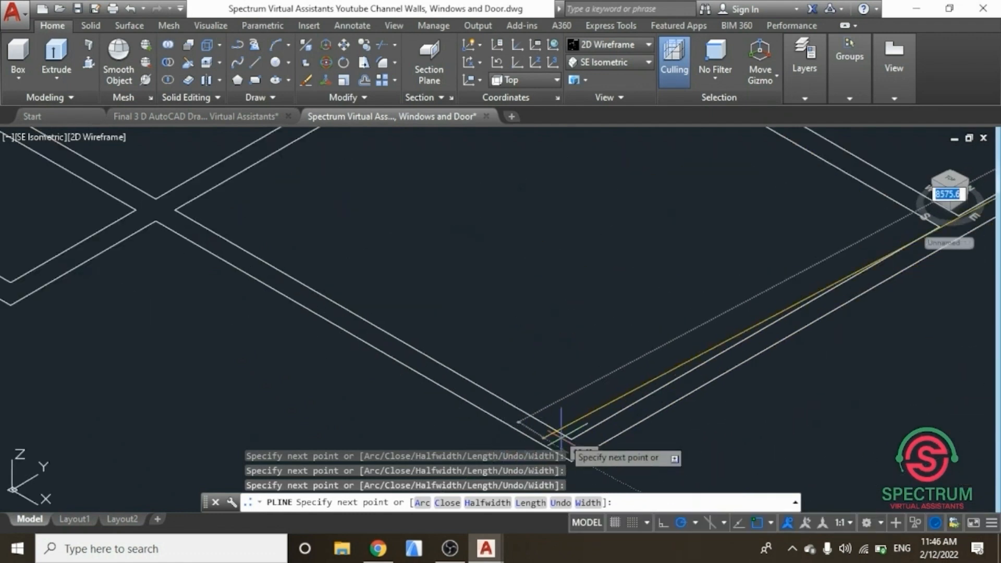
pyautogui.click(571, 461)
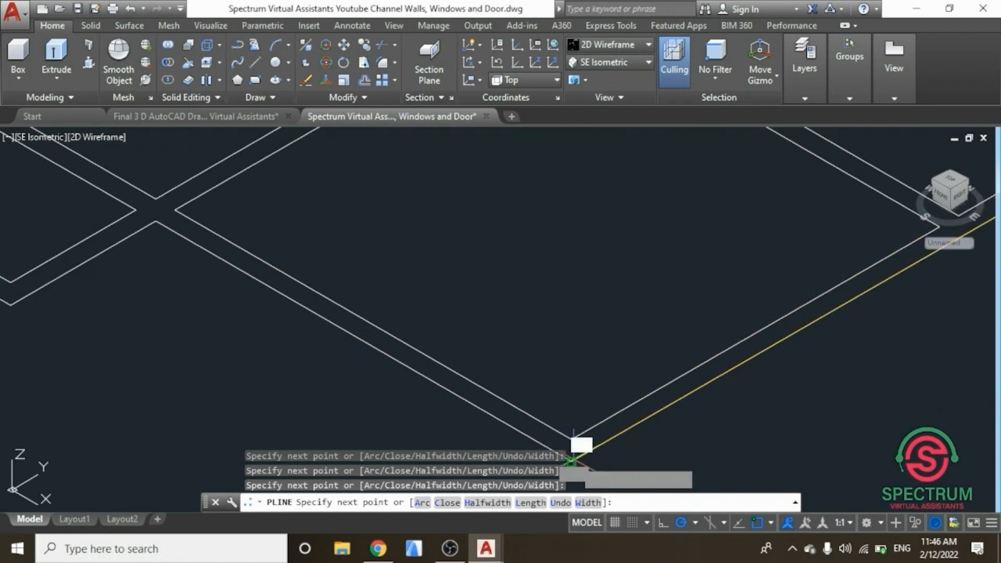
pyautogui.scroll(-5, 579, 446)
pyautogui.scroll(2, 423, 353)
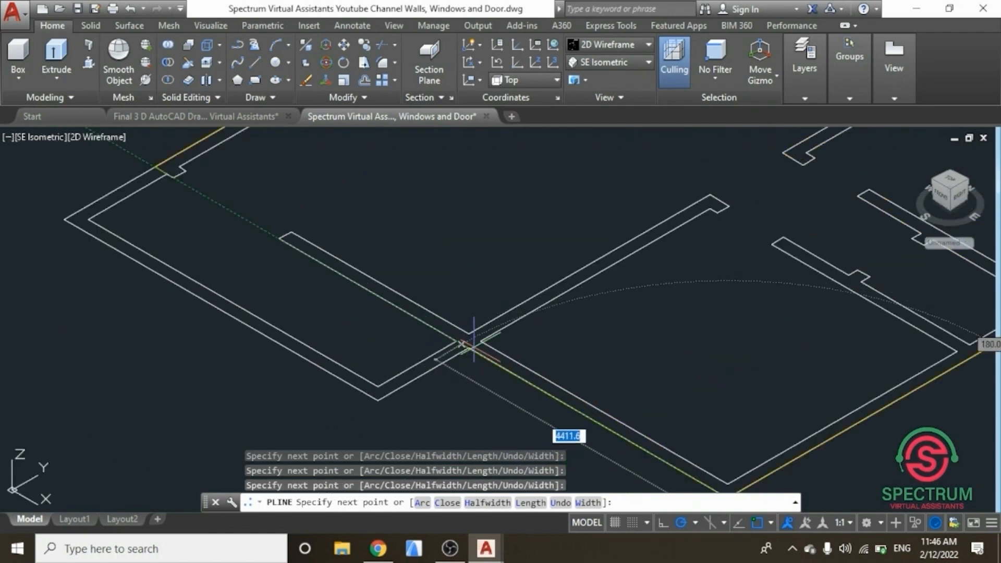
pyautogui.scroll(-4, 467, 349)
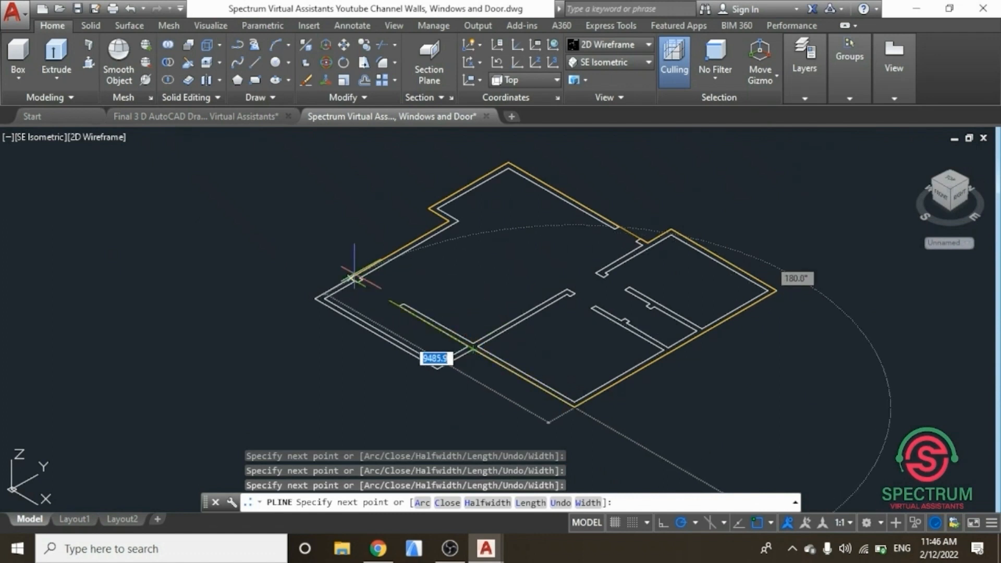
pyautogui.scroll(4, 396, 308)
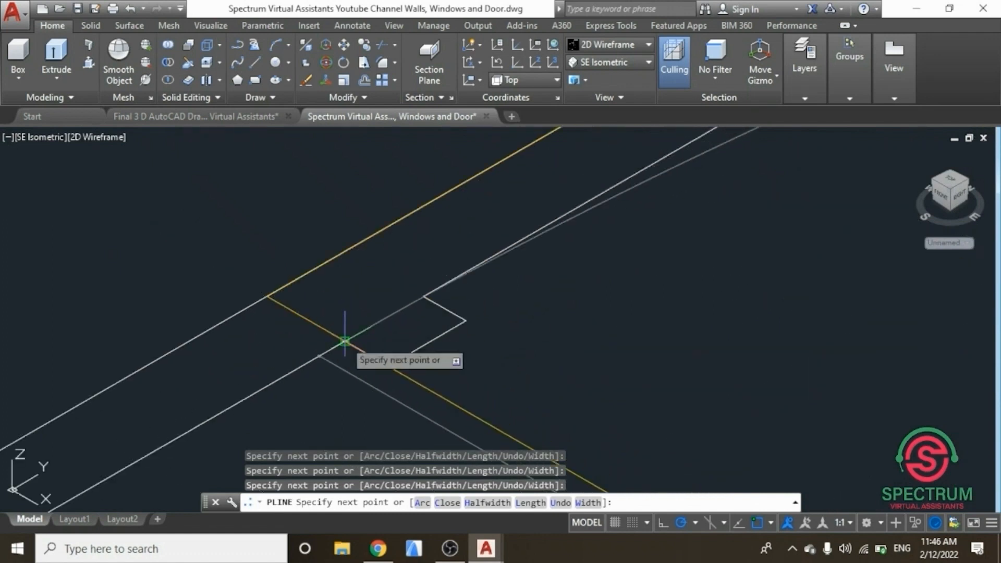
pyautogui.click(344, 341)
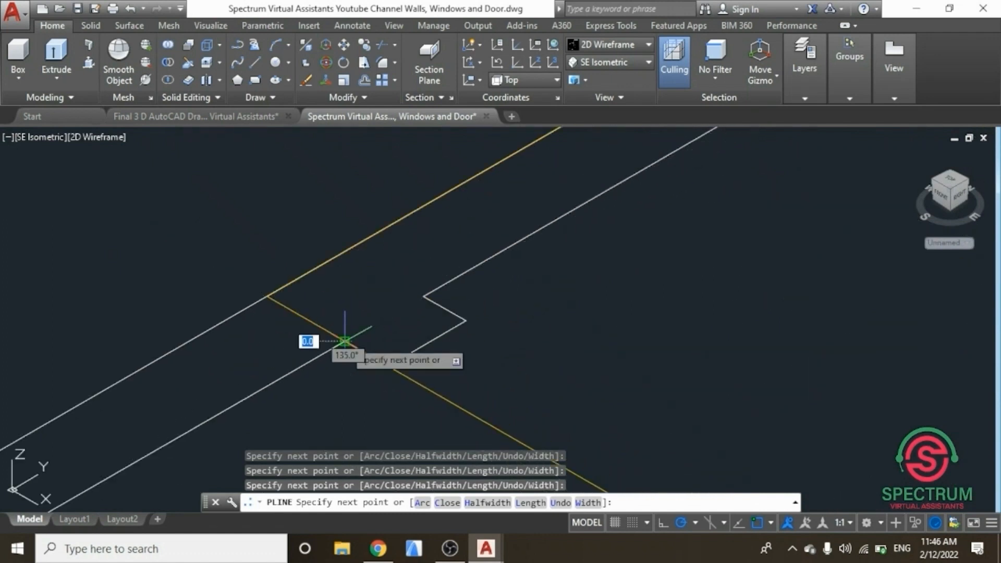
pyautogui.press('Return')
# Step: Offset the external wall polyline 200 towards the inside of the floor plan
pyautogui.scroll(-2, 350, 313)
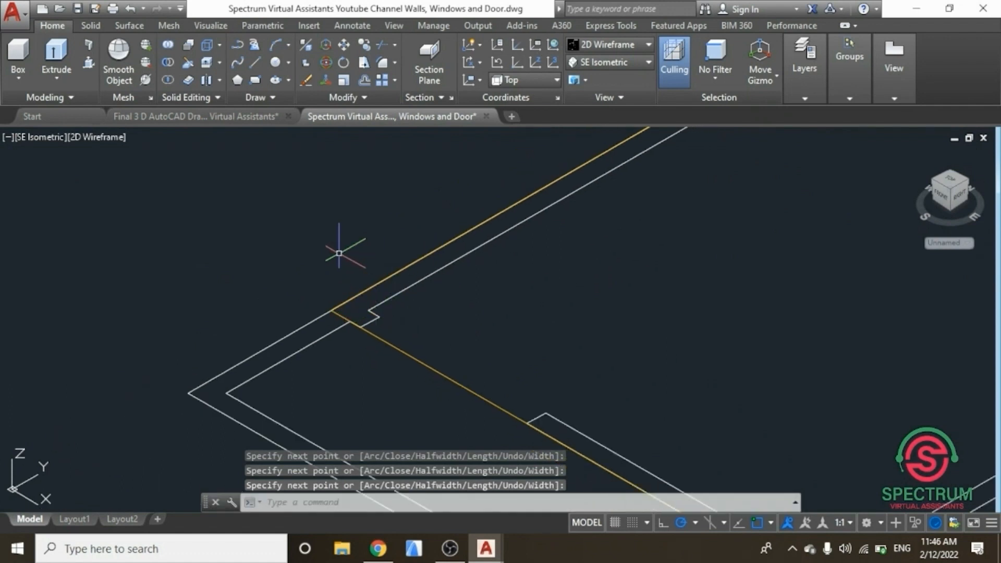
pyautogui.scroll(-3, 339, 256)
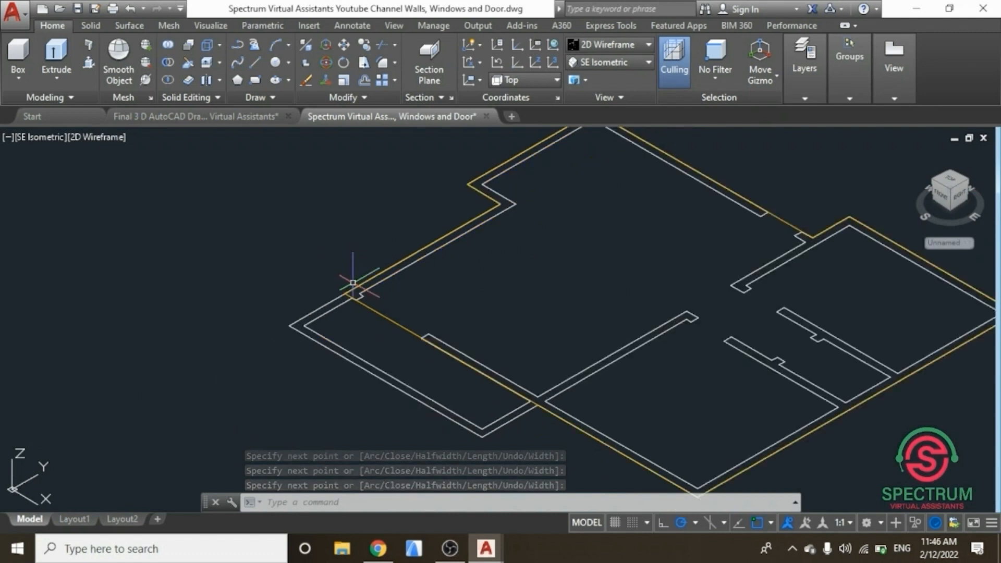
pyautogui.scroll(2, 329, 283)
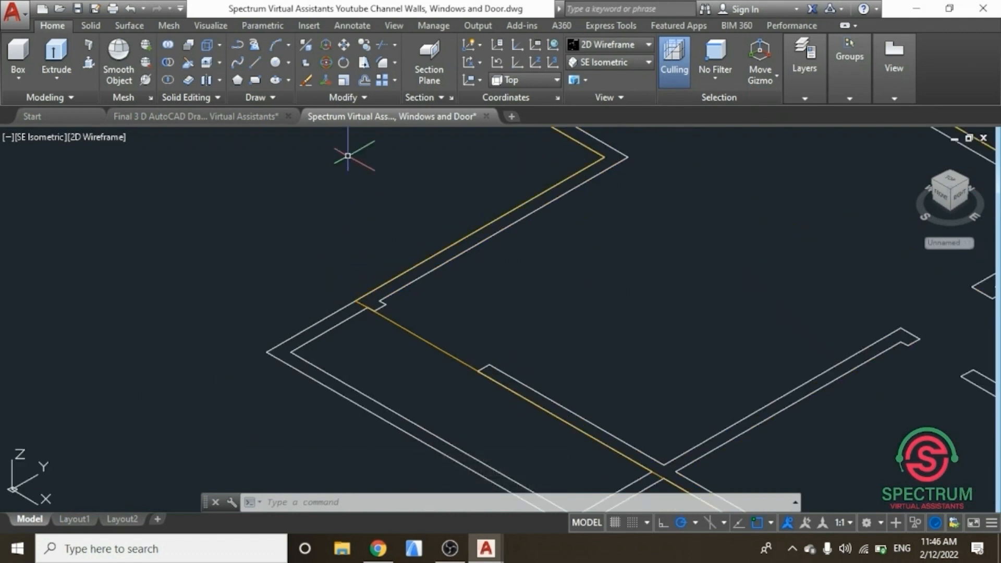
pyautogui.click(361, 82)
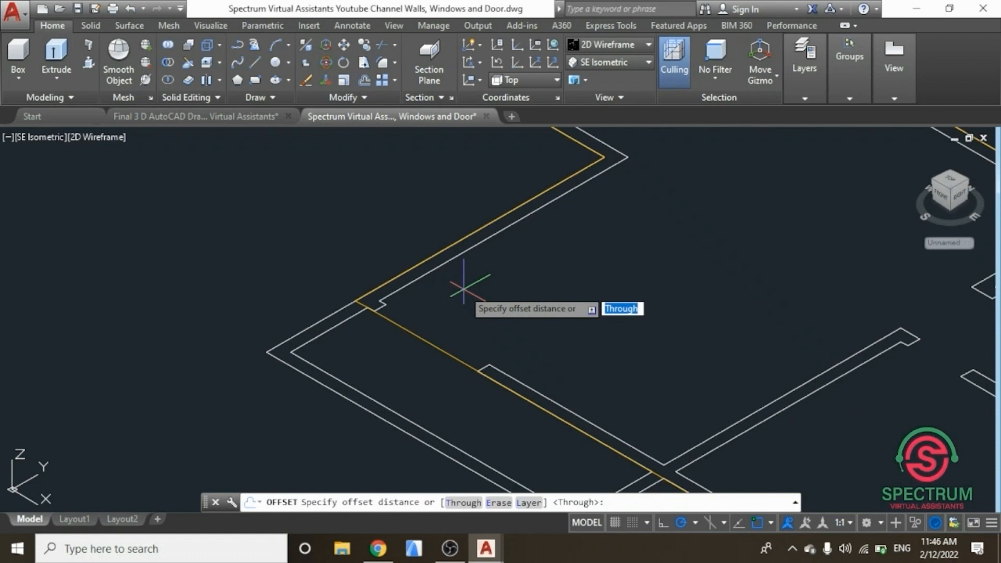
pyautogui.write('200')
pyautogui.press('Return')
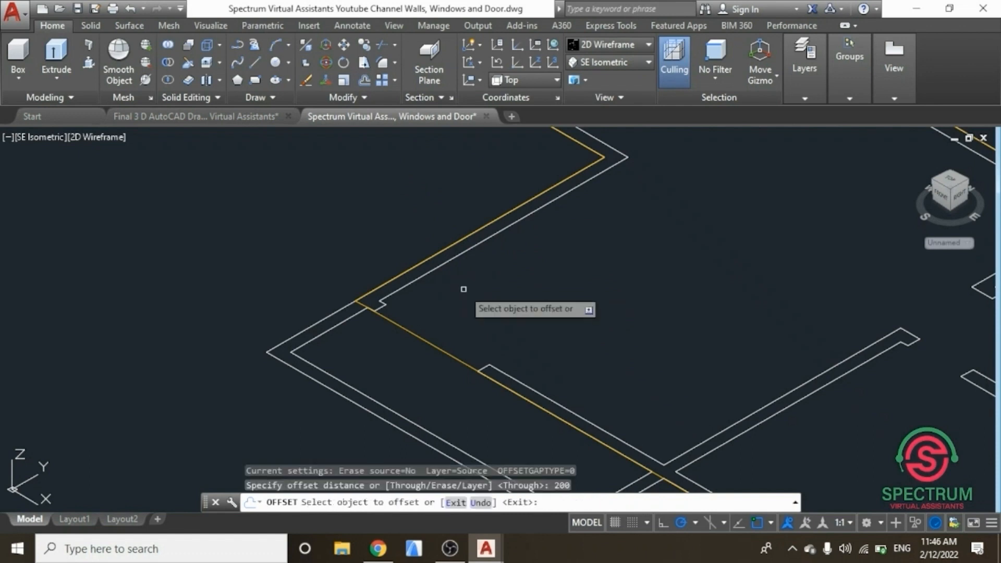
pyautogui.scroll(-3, 462, 350)
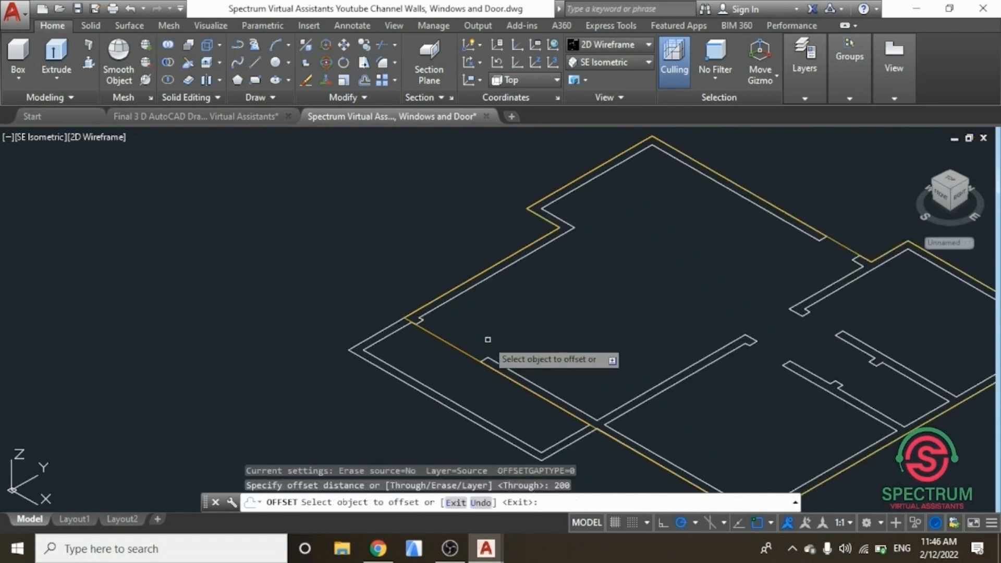
pyautogui.click(462, 350)
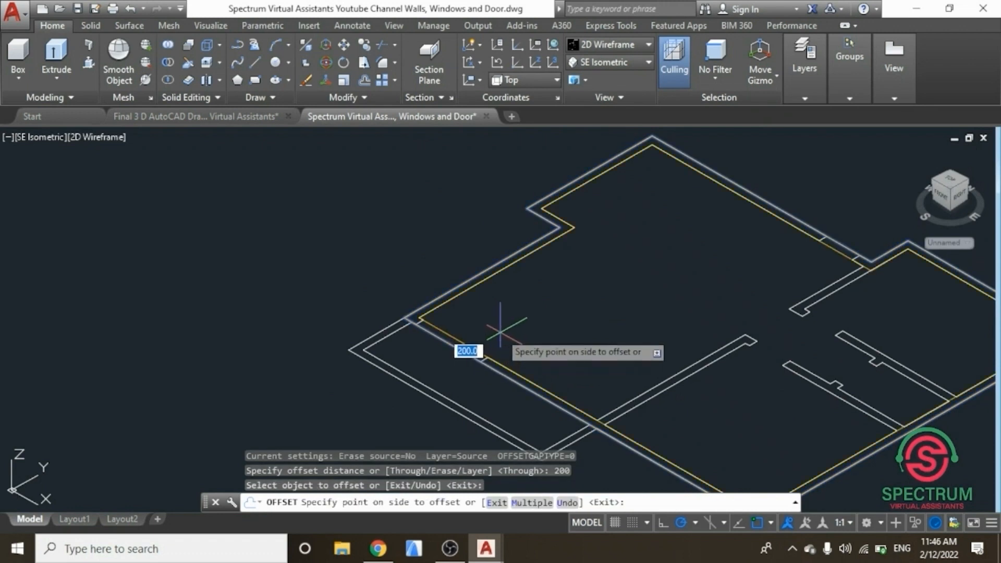
pyautogui.scroll(3, 493, 342)
pyautogui.scroll(2, 493, 343)
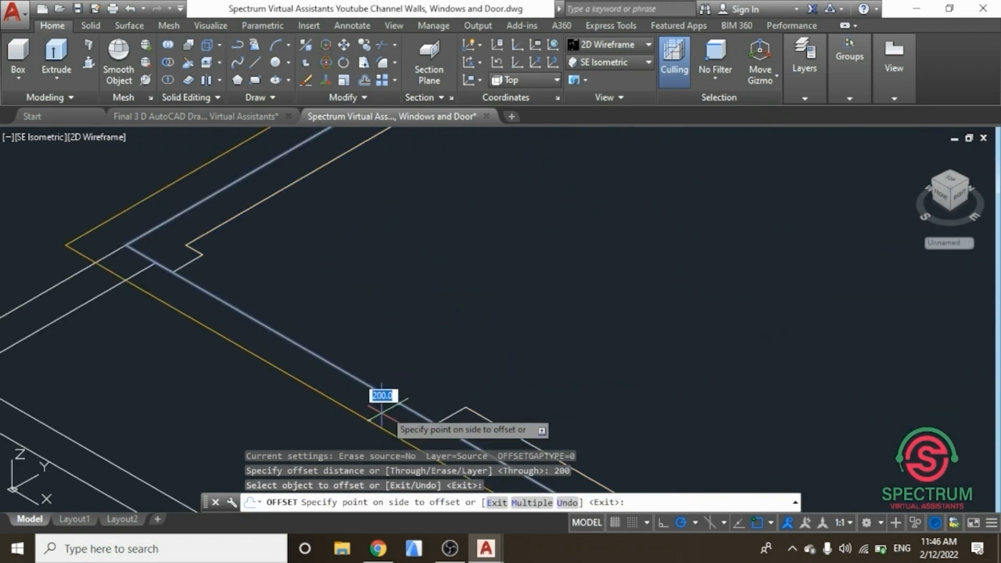
pyautogui.click(448, 369)
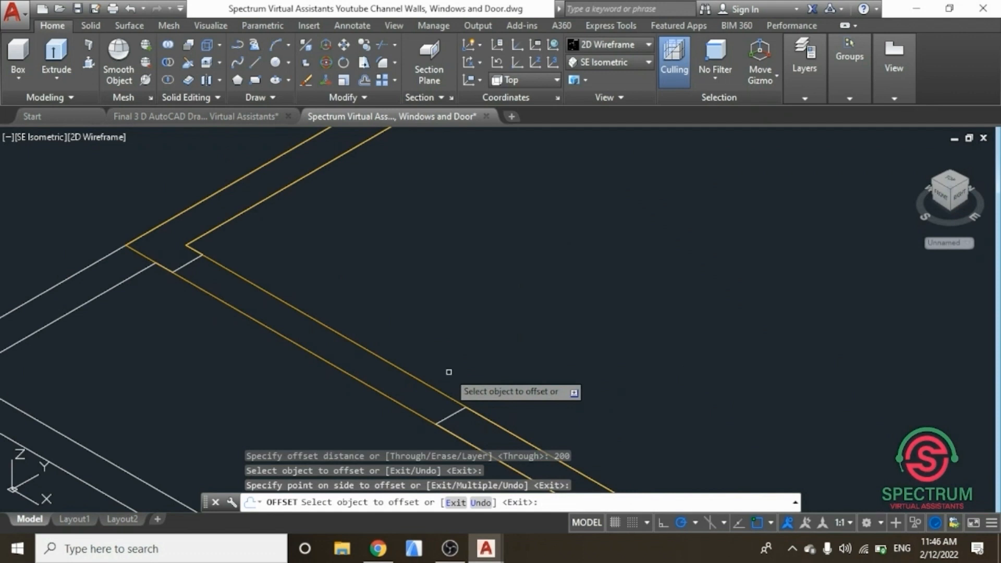
pyautogui.scroll(-1, 486, 330)
pyautogui.press('Return')
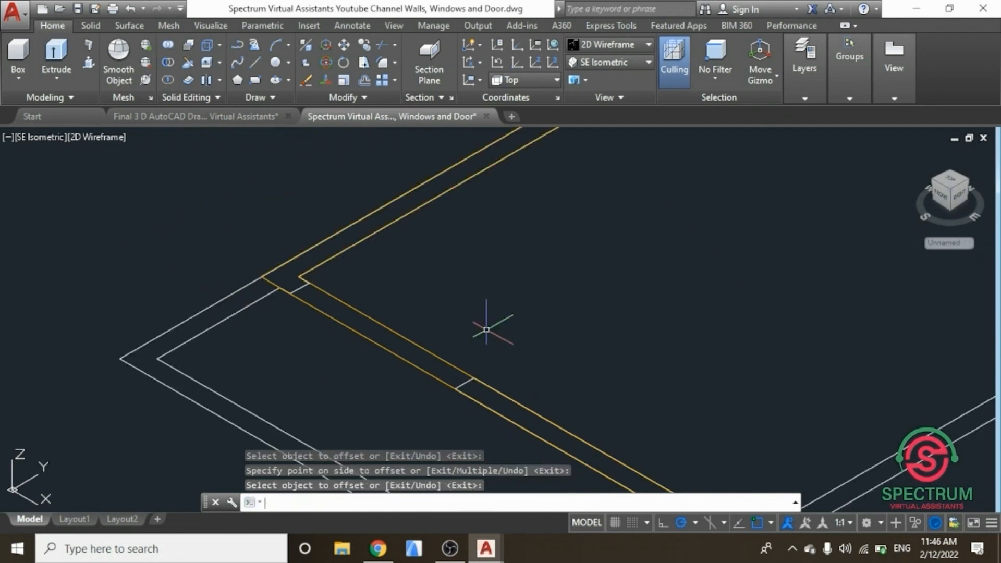
# Step: Trace a closed polyline around the short wall section at the left corner, about 1500 by 200
pyautogui.scroll(-2, 455, 237)
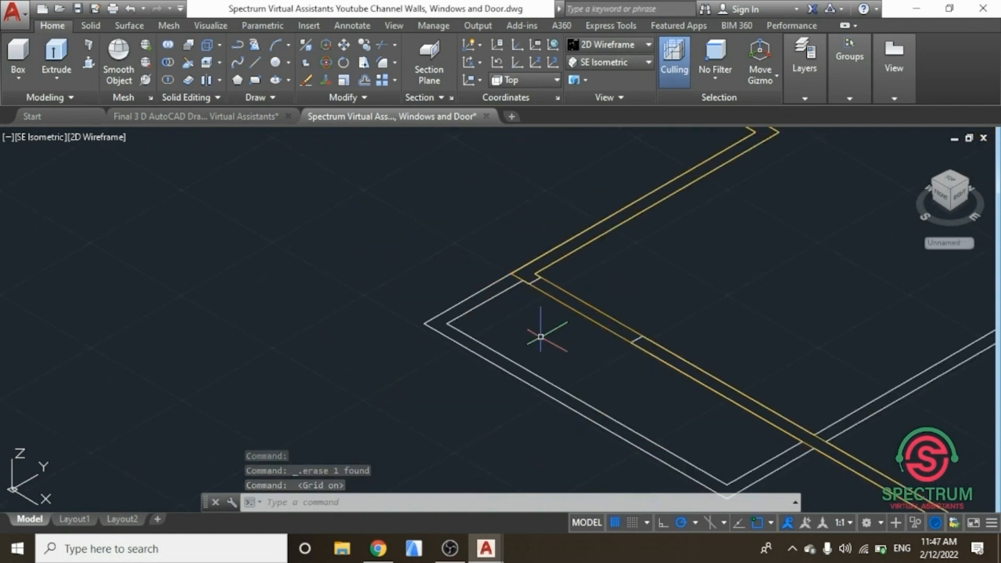
pyautogui.scroll(-4, 541, 337)
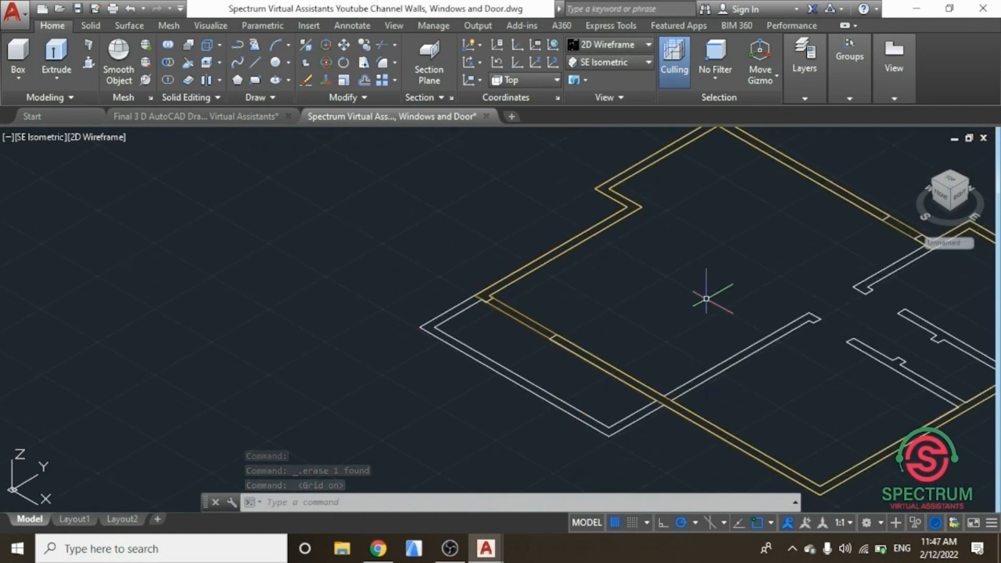
pyautogui.scroll(4, 708, 290)
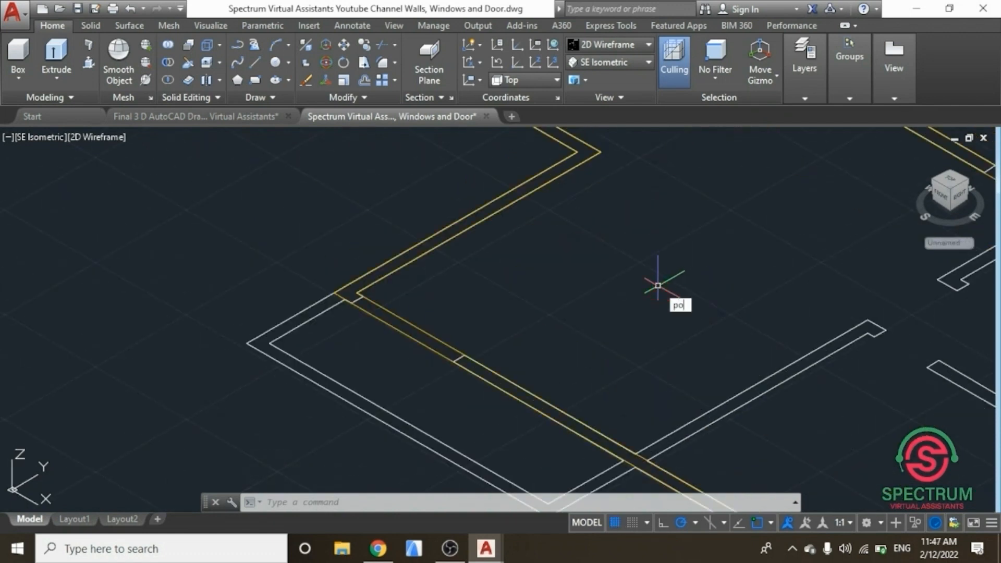
pyautogui.click(711, 334)
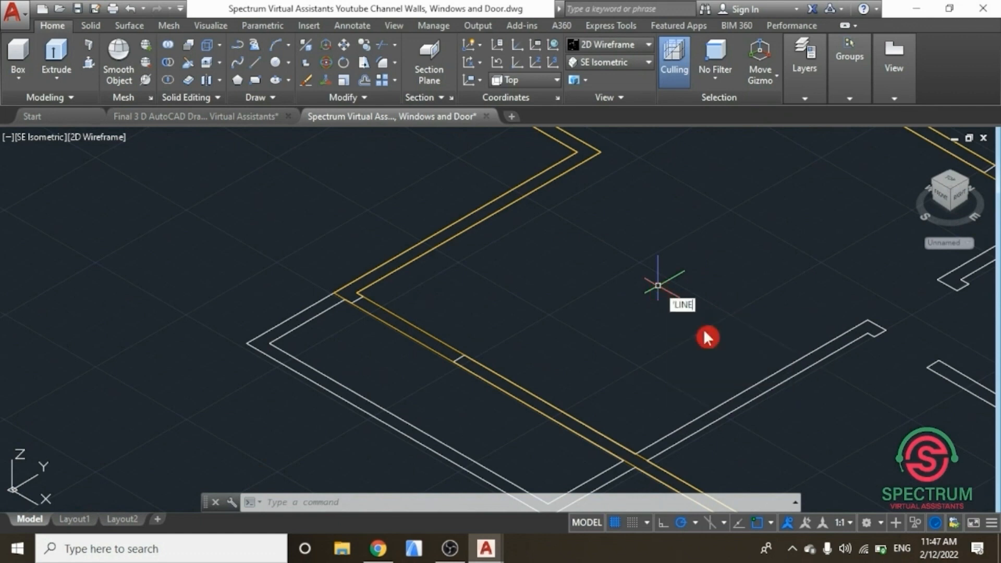
pyautogui.scroll(4, 231, 349)
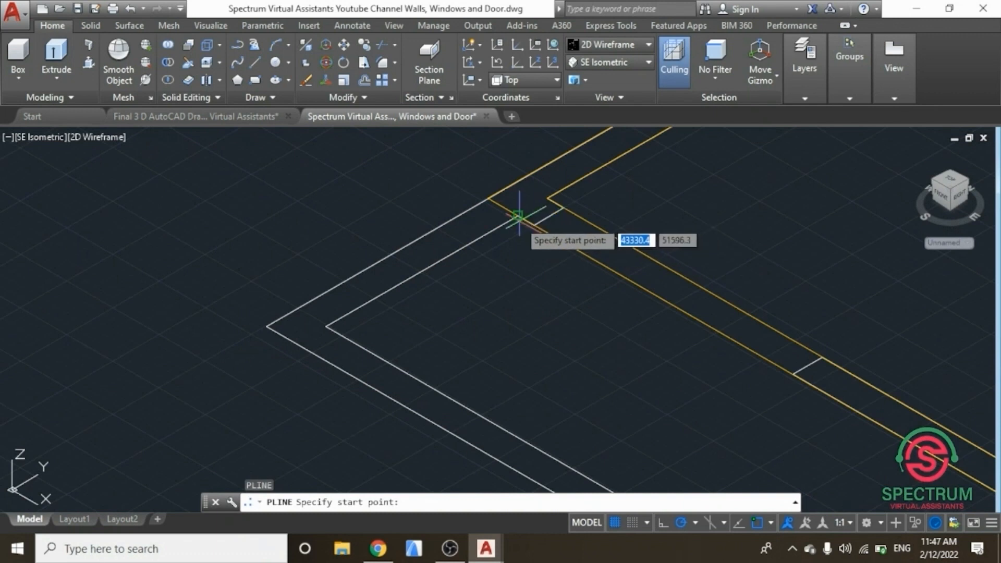
pyautogui.click(518, 215)
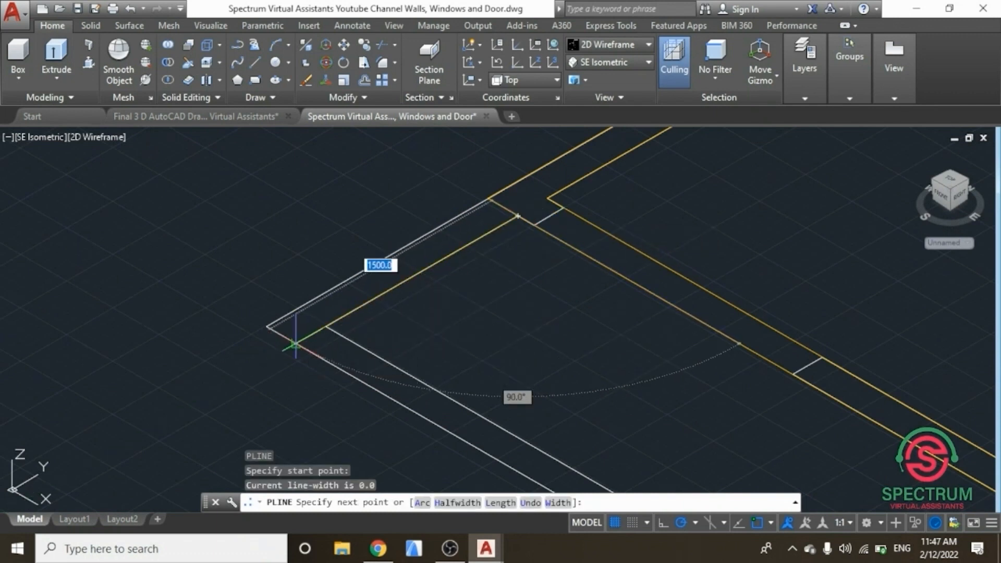
pyautogui.click(295, 344)
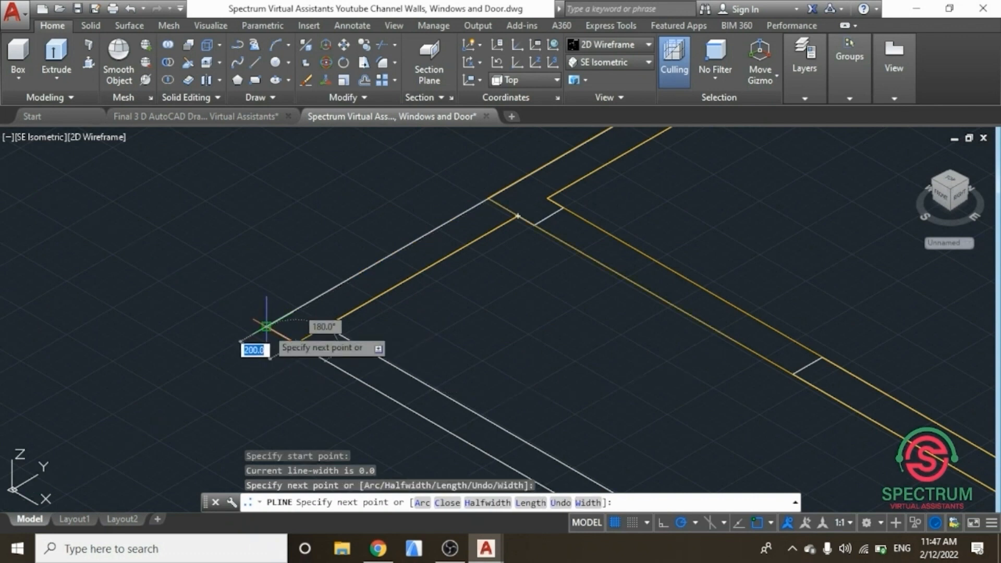
pyautogui.click(268, 326)
pyautogui.click(488, 200)
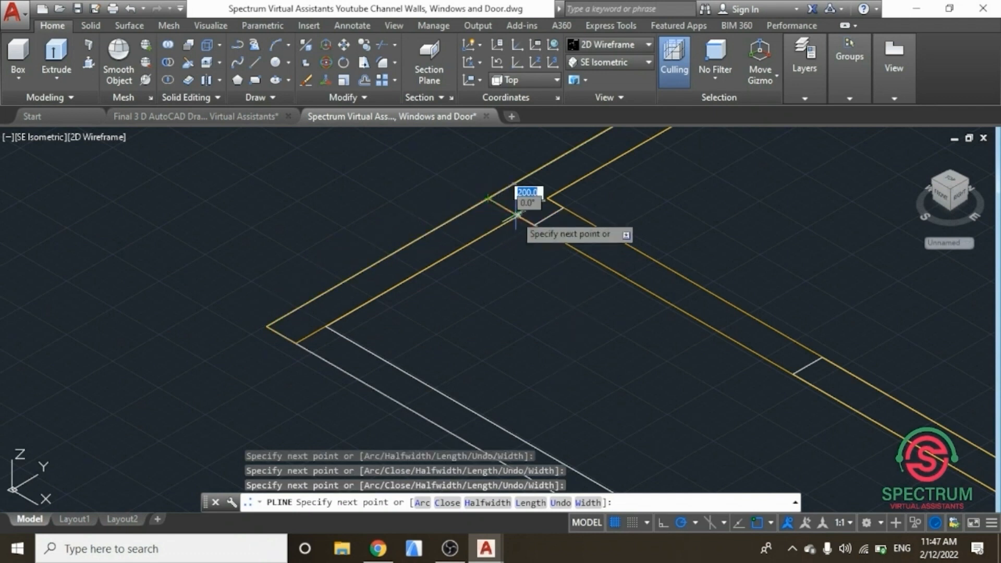
pyautogui.click(518, 214)
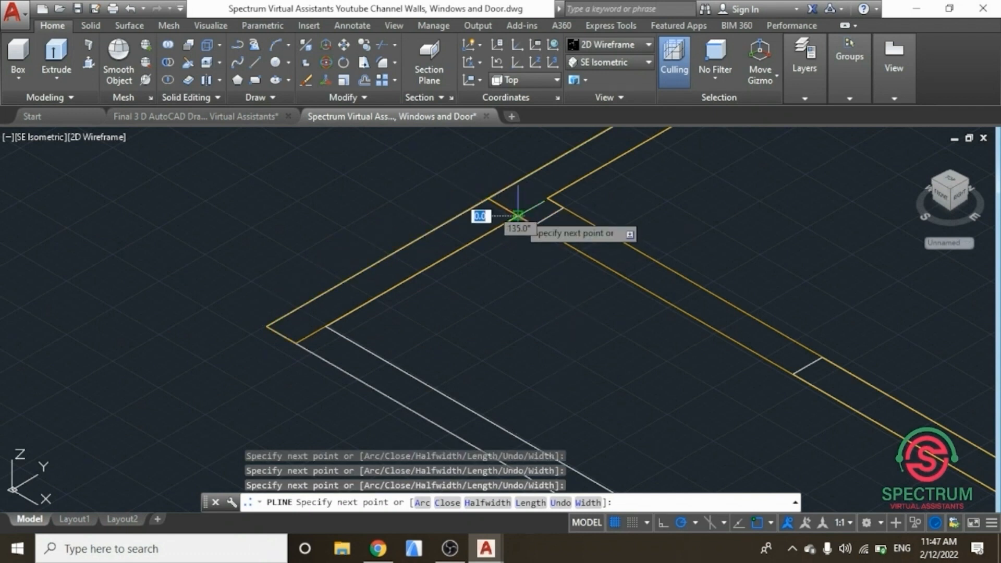
pyautogui.press('Return')
# Step: Trace a closed polyline around the lower-left wall section, following its outer and inner edges
pyautogui.scroll(-3, 340, 200)
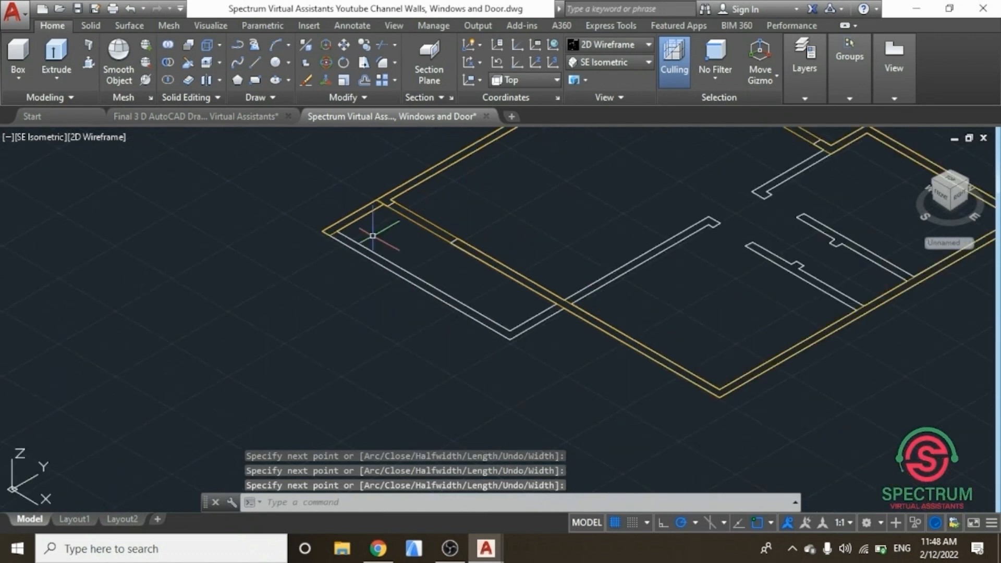
pyautogui.scroll(2, 373, 236)
pyautogui.scroll(2, 374, 235)
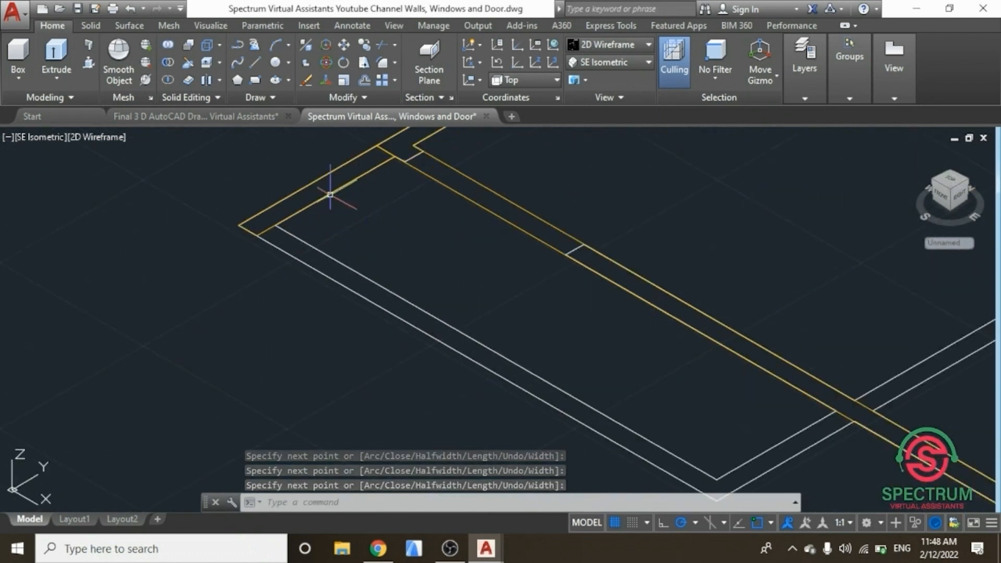
pyautogui.click(256, 63)
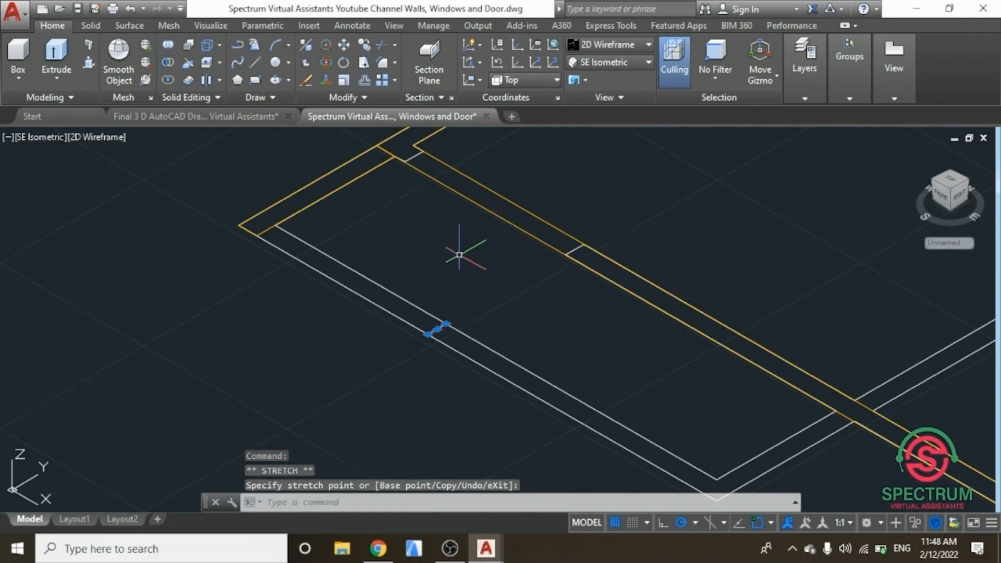
pyautogui.press('Escape')
pyautogui.scroll(-2, 430, 256)
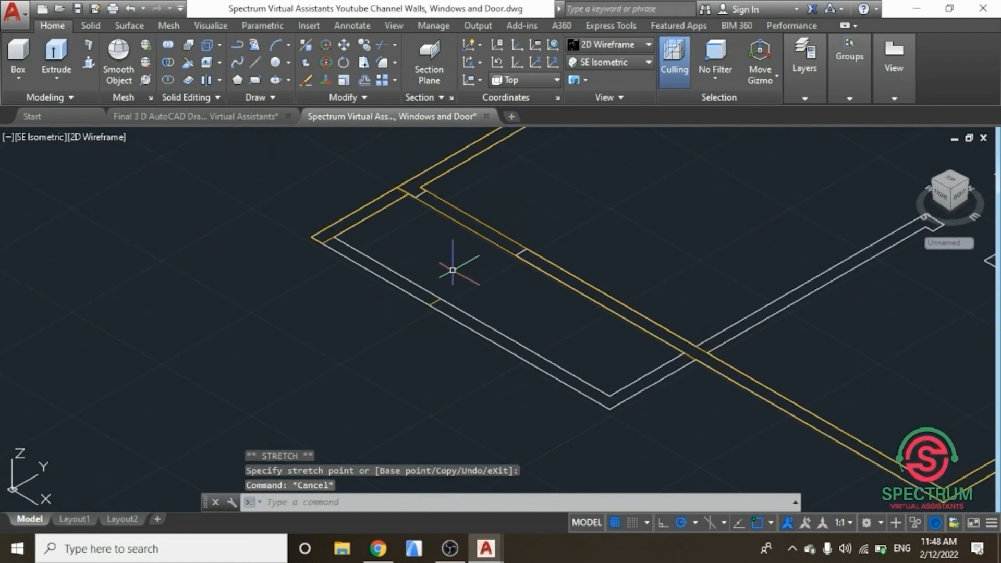
pyautogui.scroll(-2, 398, 335)
pyautogui.scroll(2, 518, 230)
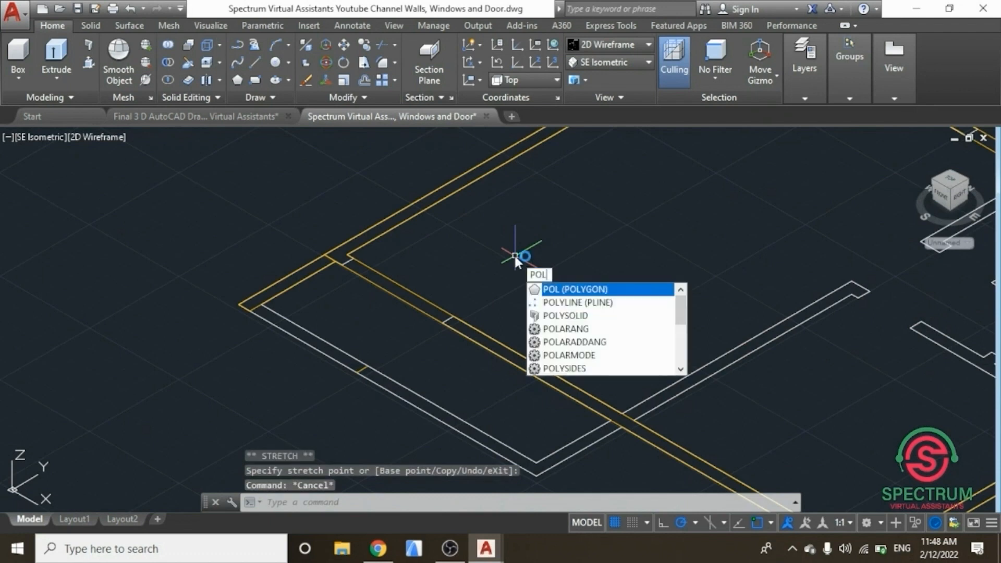
pyautogui.click(583, 302)
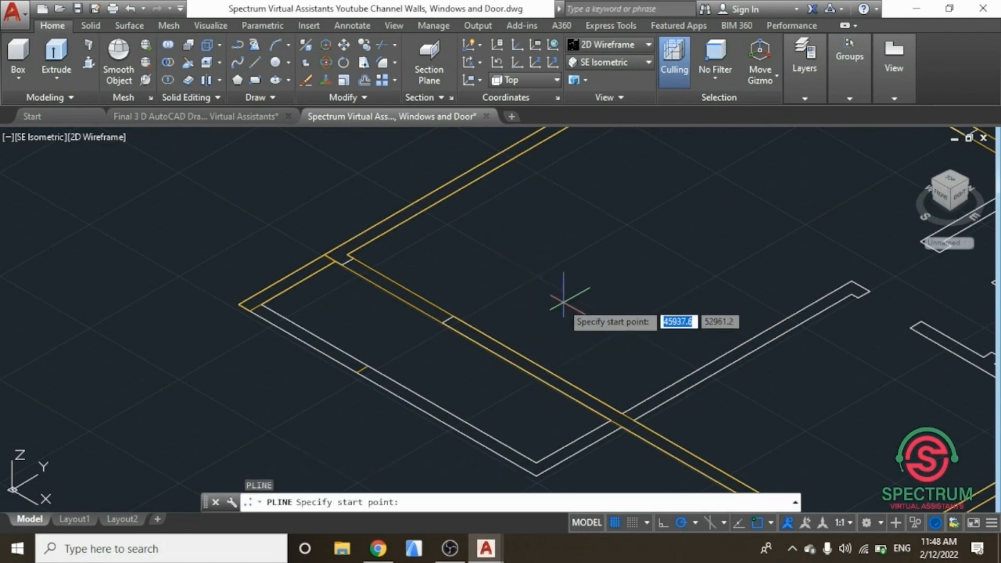
pyautogui.scroll(5, 343, 388)
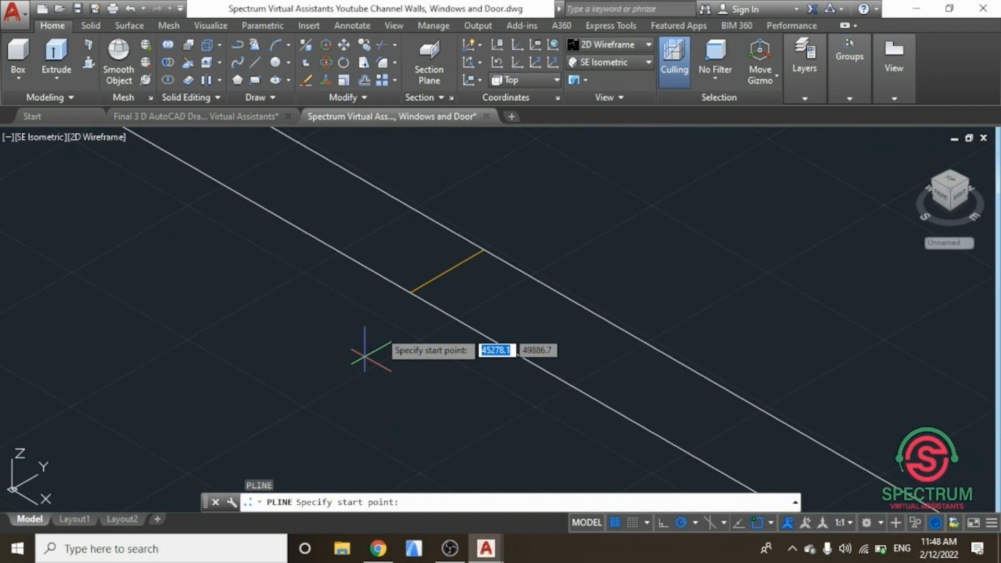
pyautogui.click(410, 293)
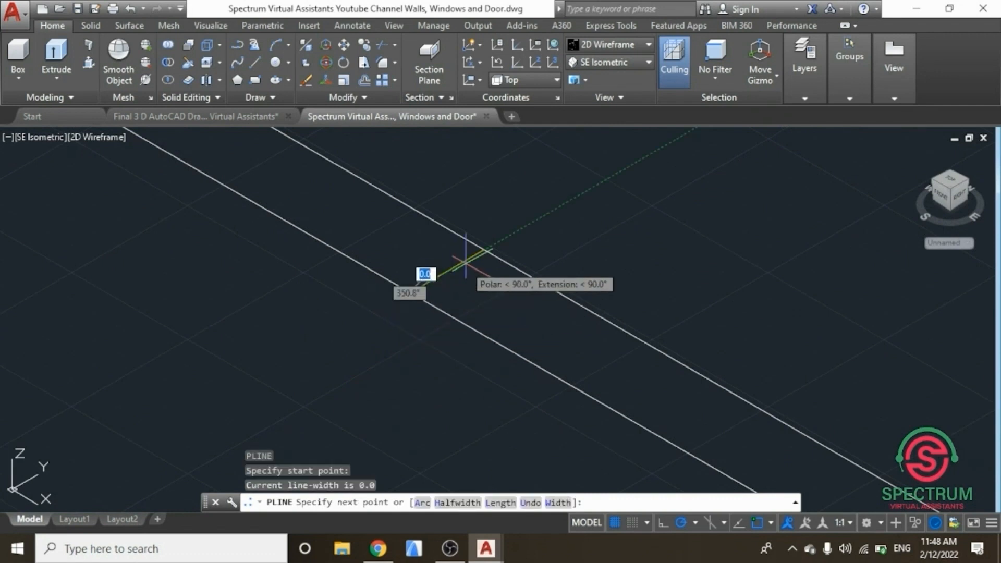
pyautogui.click(484, 250)
pyautogui.scroll(-5, 448, 254)
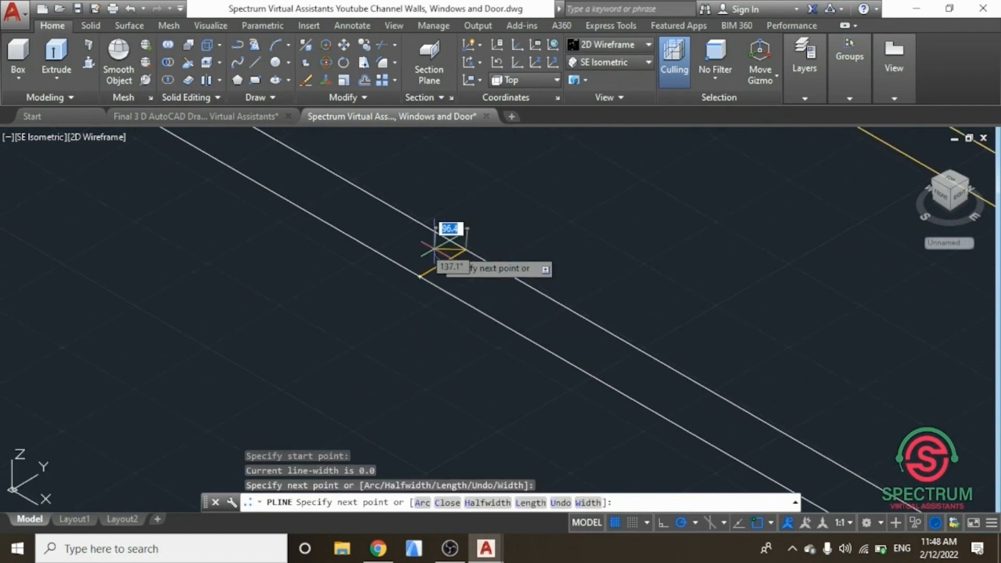
pyautogui.scroll(4, 545, 308)
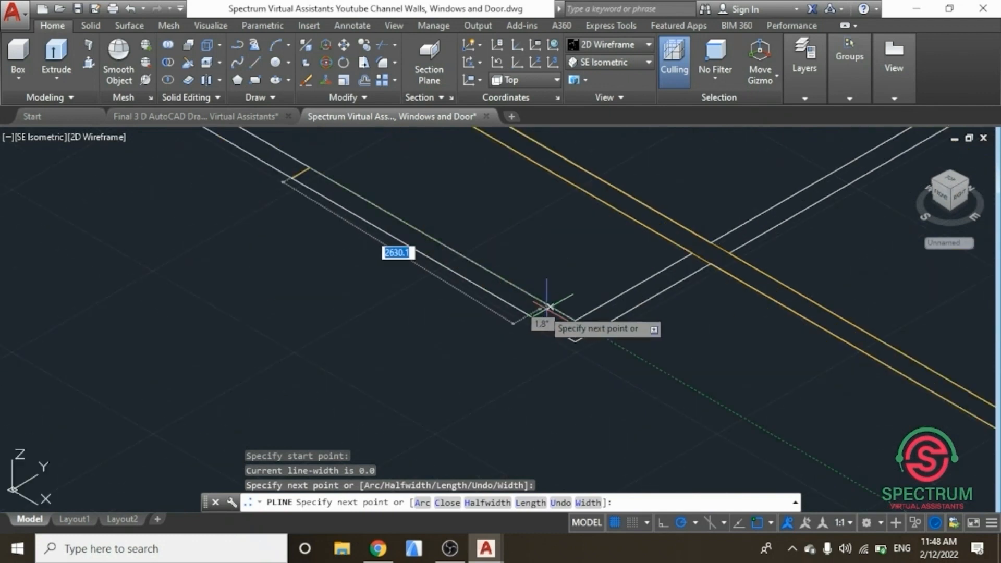
pyautogui.click(574, 320)
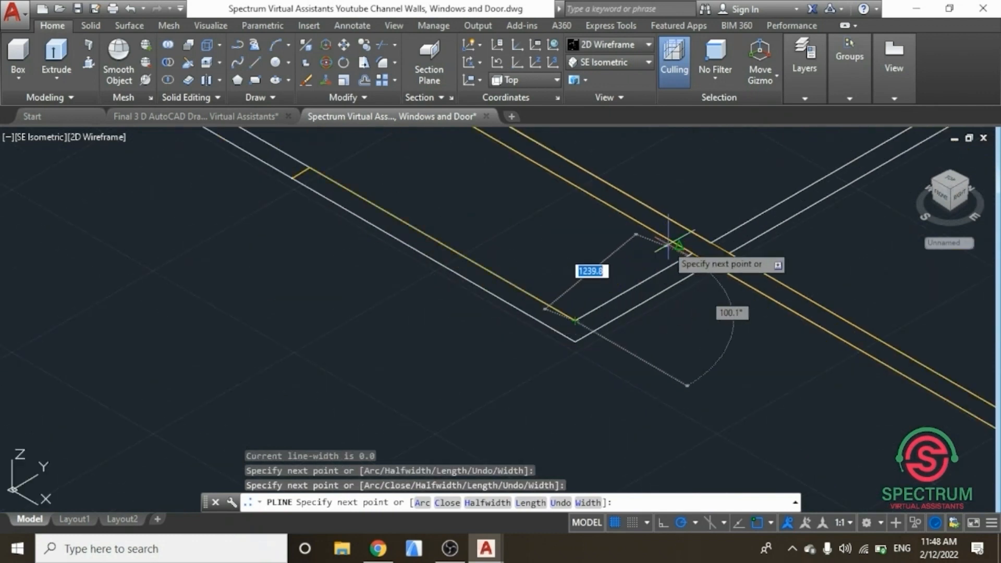
pyautogui.click(692, 254)
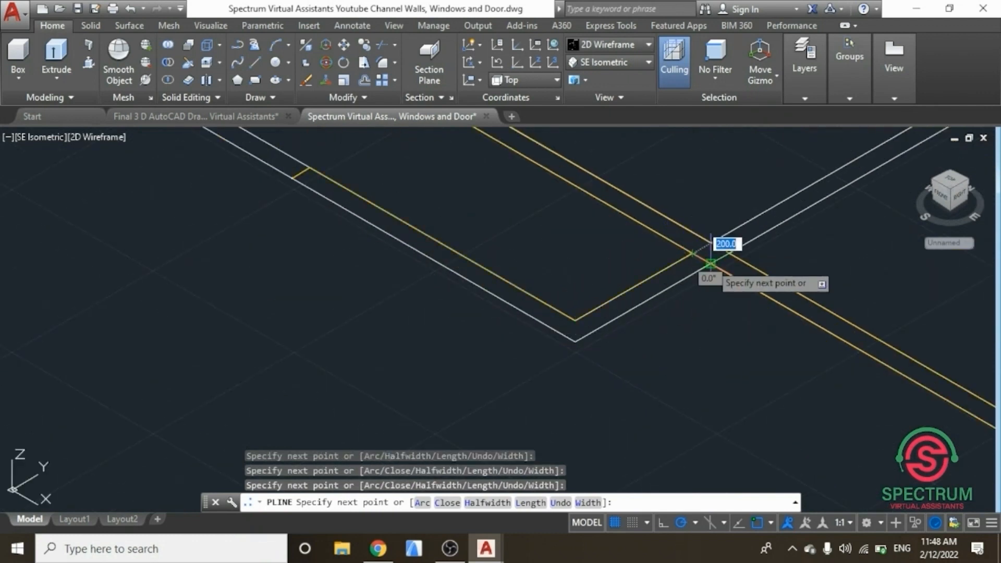
pyautogui.click(587, 335)
pyautogui.scroll(-3, 588, 334)
pyautogui.scroll(6, 548, 346)
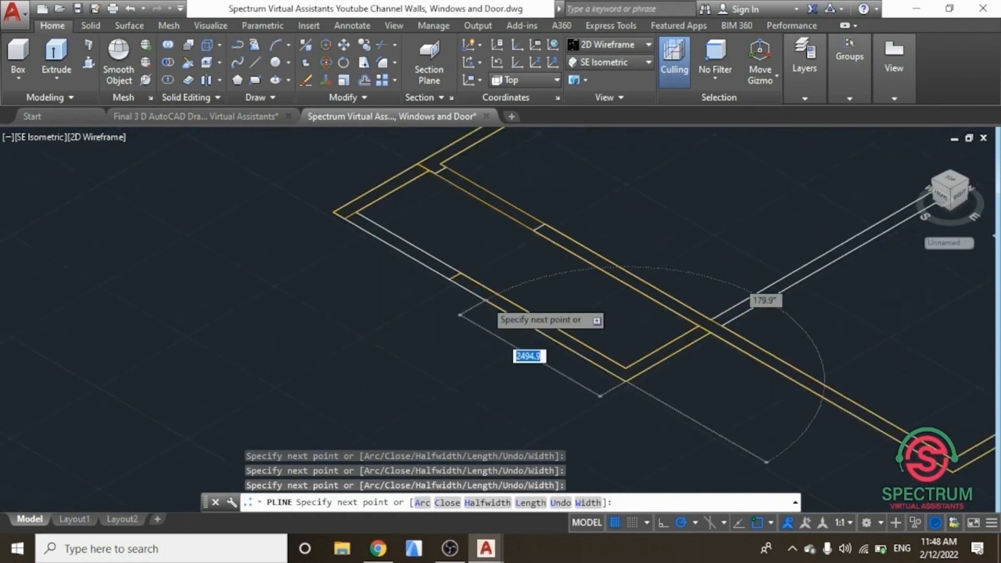
pyautogui.click(417, 274)
pyautogui.press('Return')
# Step: Save the drawing
pyautogui.scroll(-4, 303, 310)
pyautogui.scroll(-3, 307, 303)
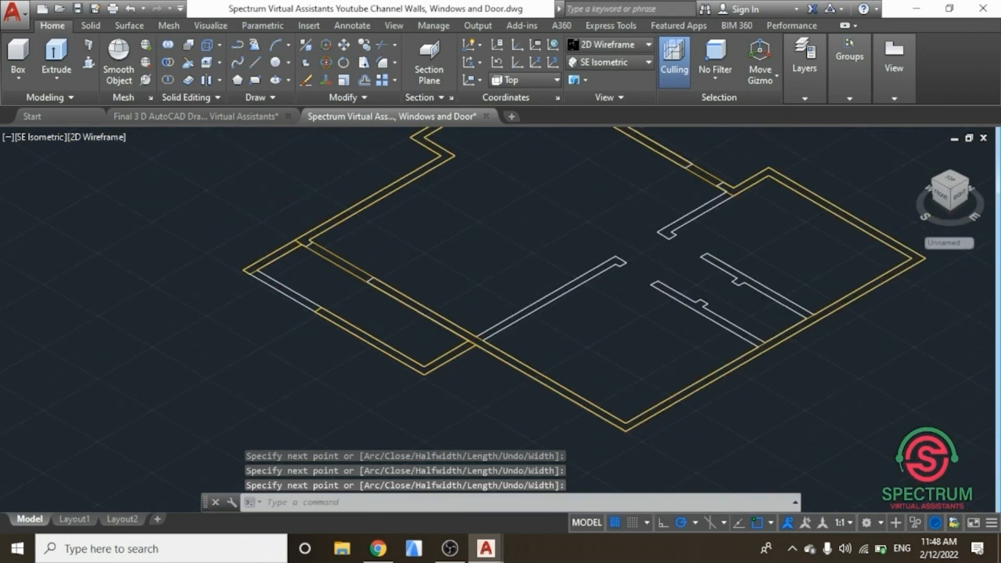
pyautogui.scroll(-2, 458, 167)
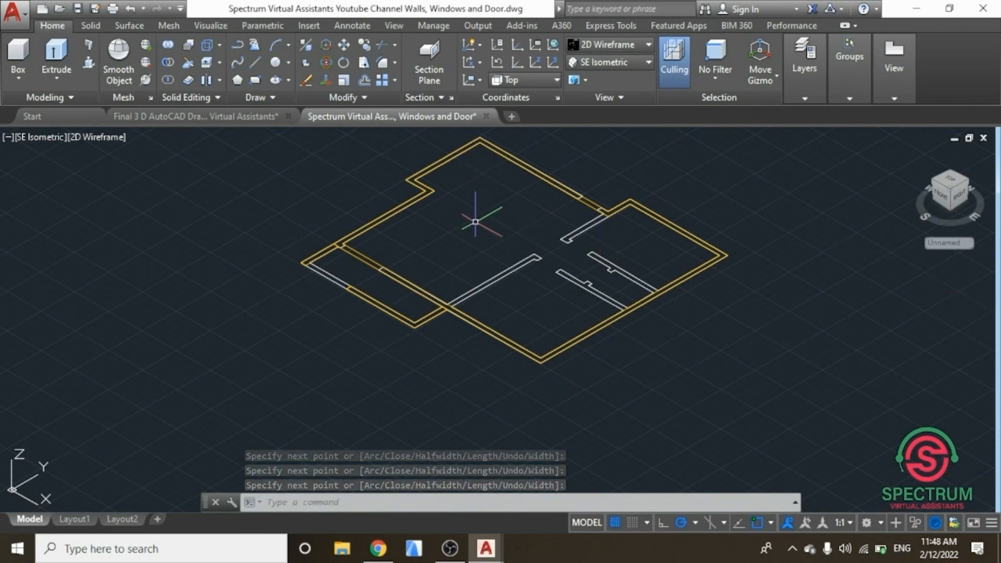
pyautogui.click(78, 8)
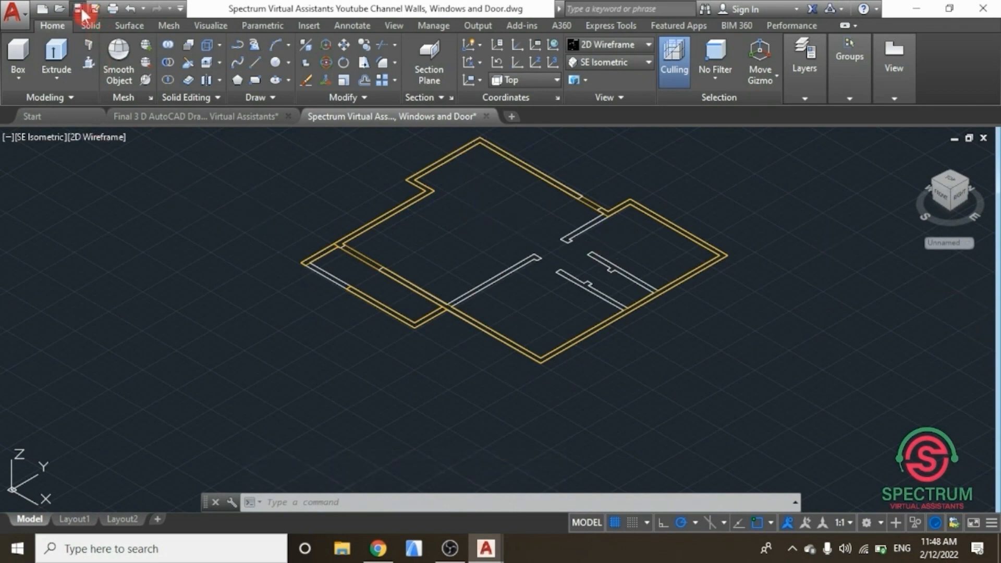
# Step: Extrude the outer and inner external wall polylines to a height of 2700
pyautogui.press('Escape')
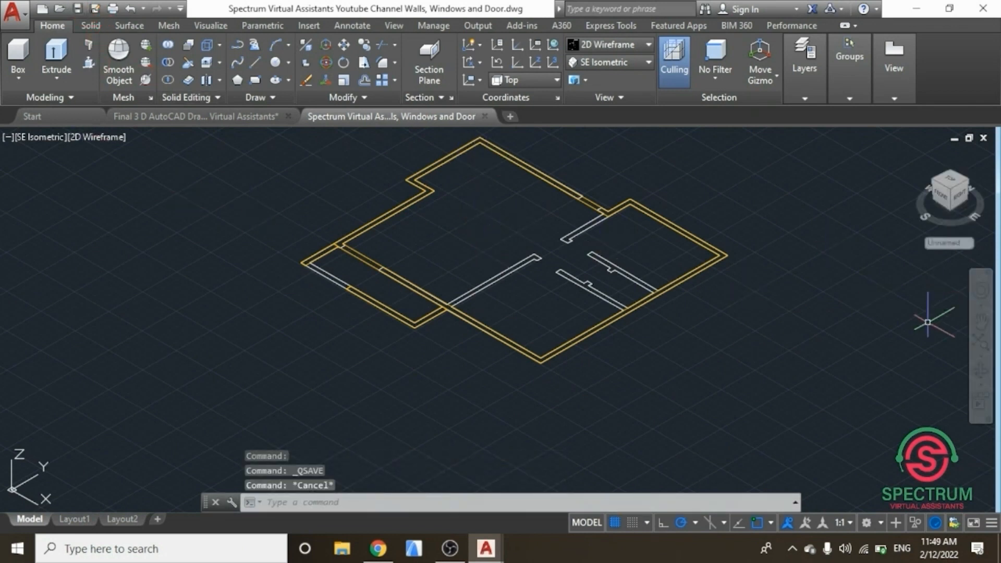
pyautogui.click(979, 346)
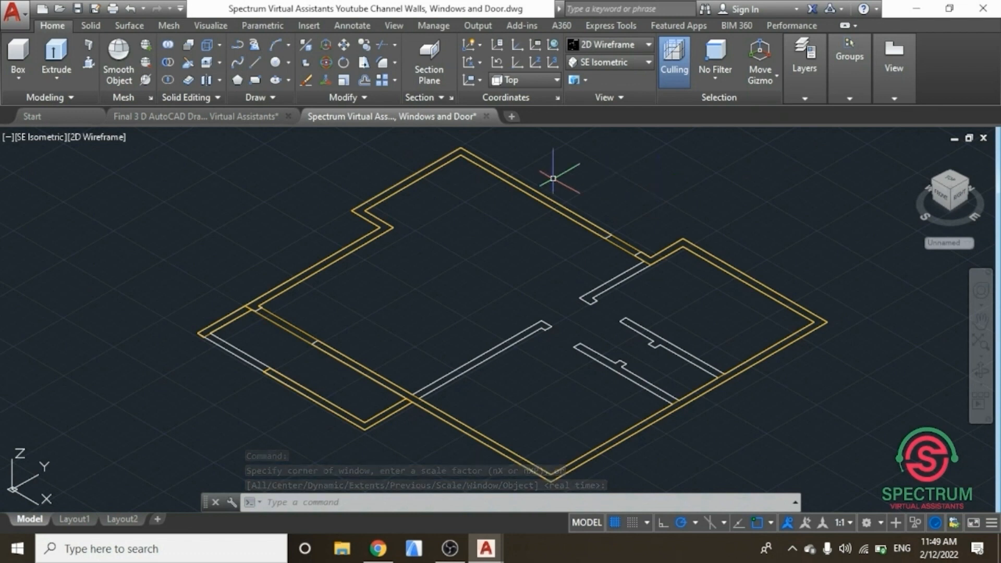
pyautogui.click(57, 66)
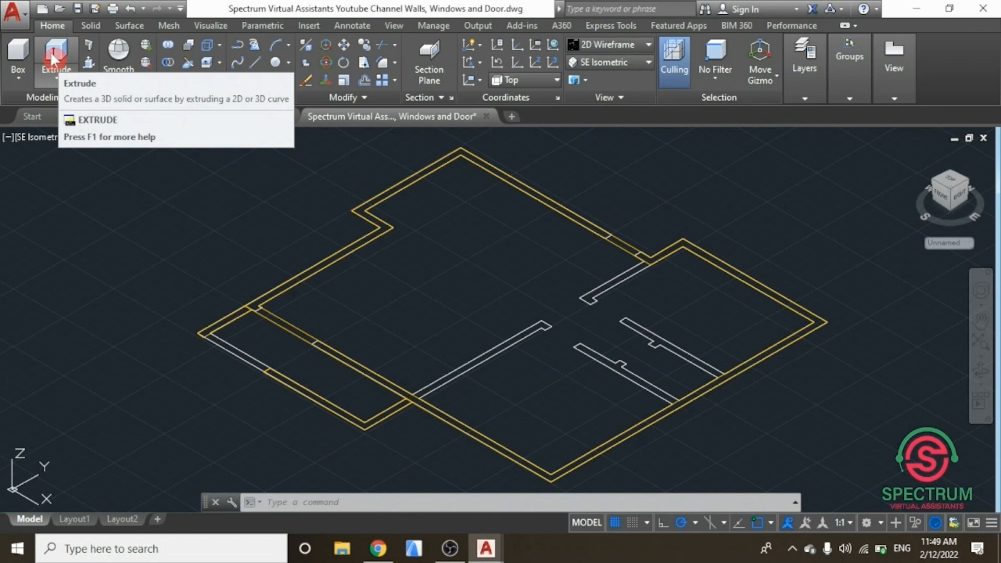
pyautogui.click(54, 78)
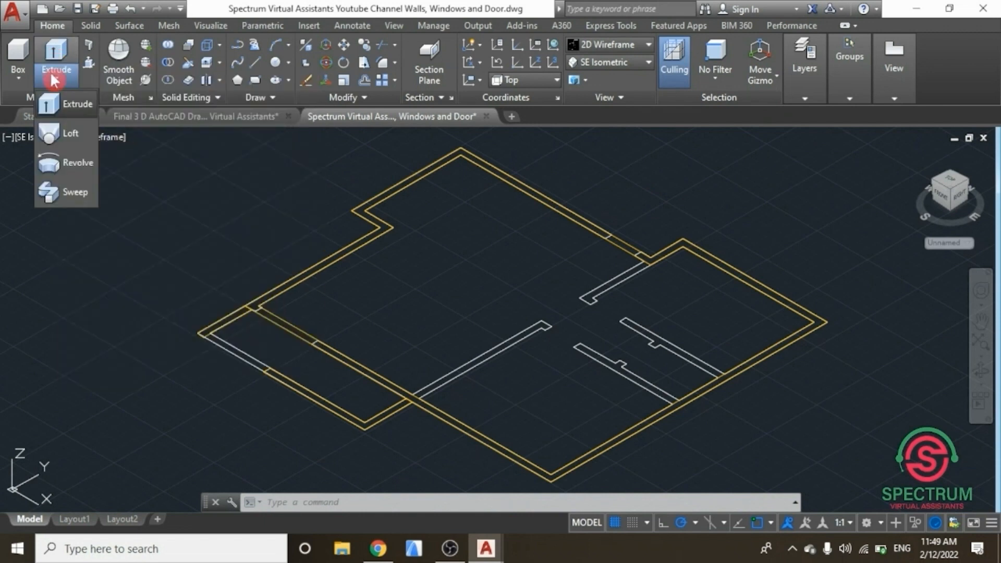
pyautogui.click(67, 103)
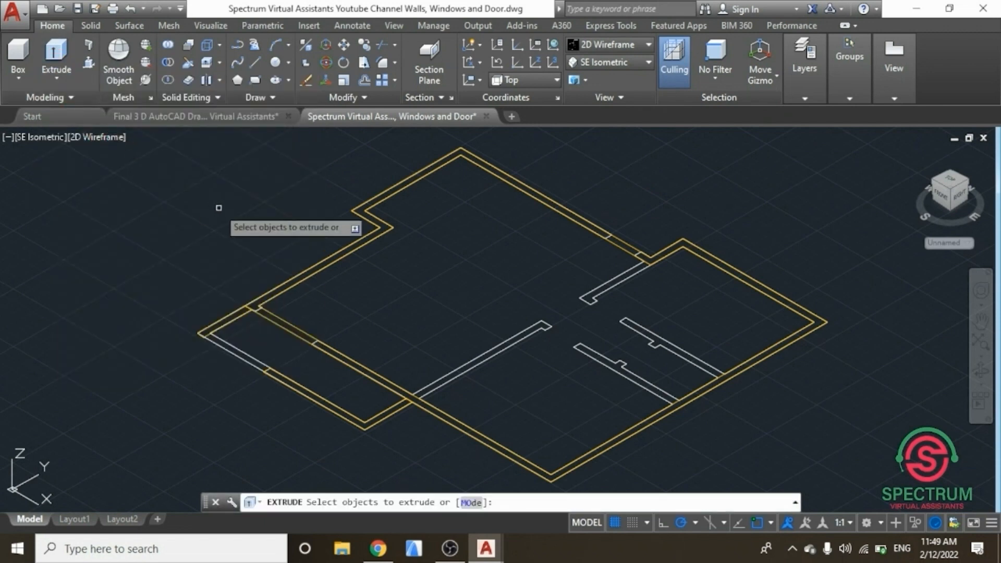
pyautogui.click(286, 331)
pyautogui.click(290, 320)
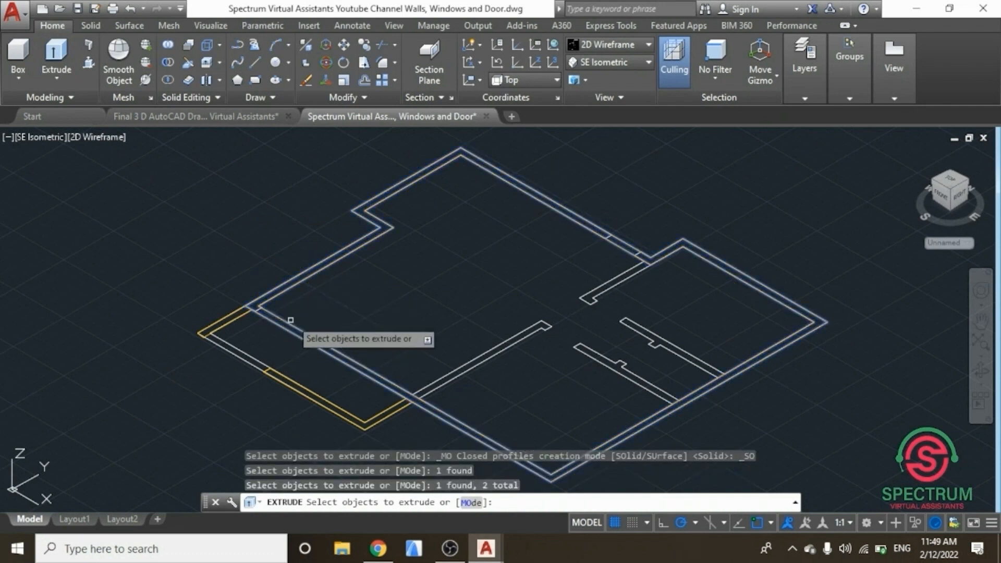
pyautogui.press('Return')
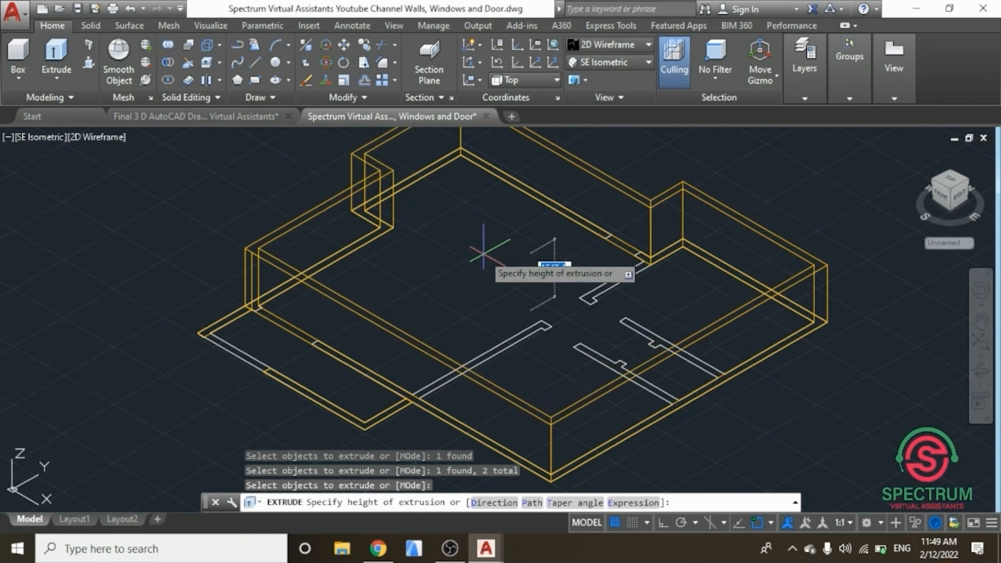
pyautogui.scroll(-3, 490, 229)
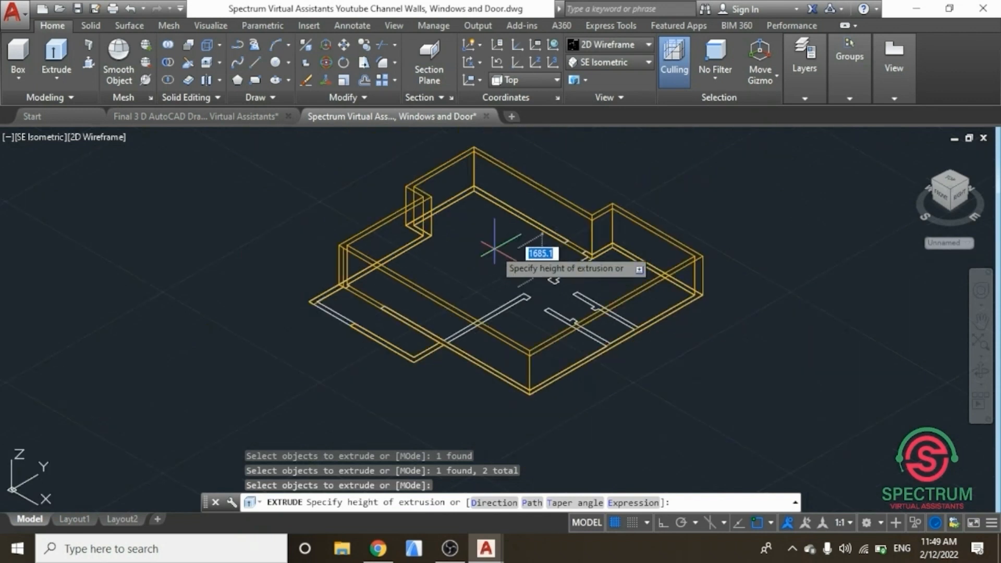
pyautogui.scroll(3, 494, 244)
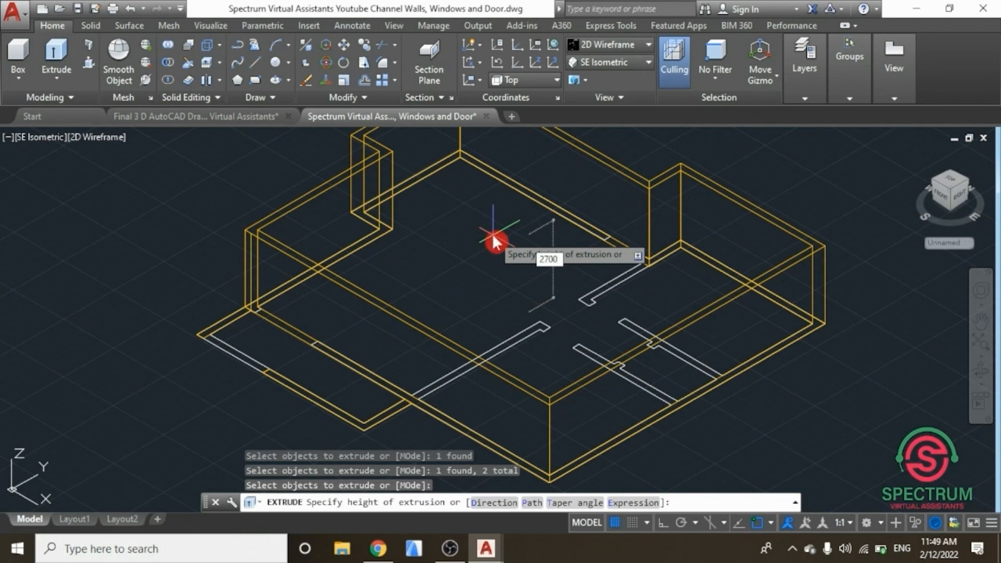
pyautogui.rightClick(494, 237)
# Step: Extrude the two traced wall sections at the left corner to a height of 900
pyautogui.scroll(-2, 460, 274)
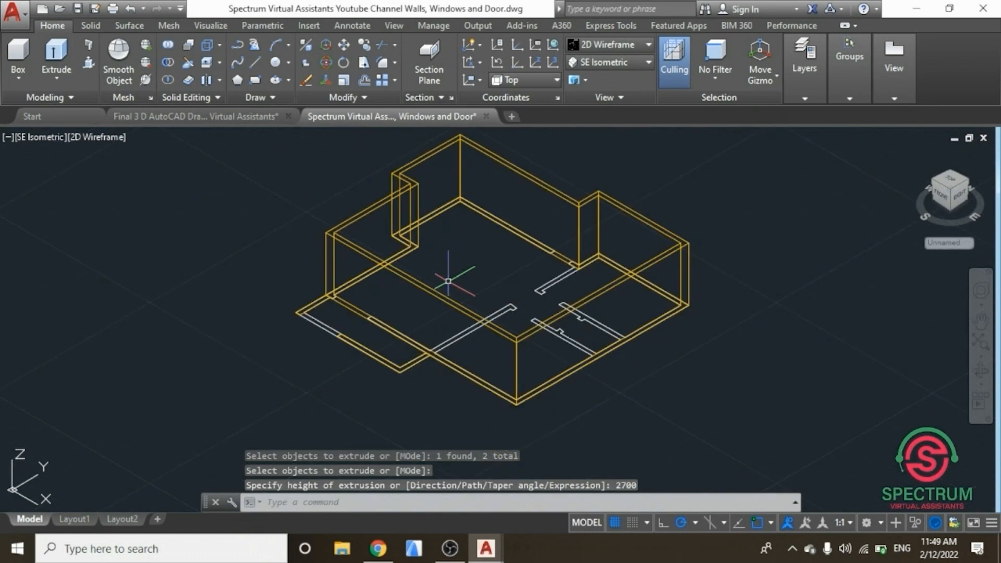
pyautogui.scroll(2, 420, 263)
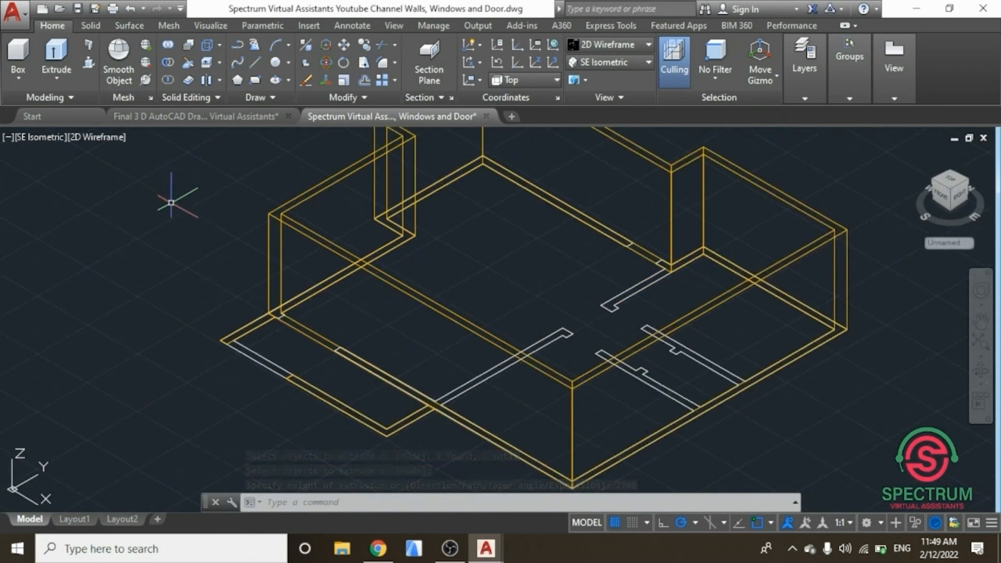
pyautogui.click(58, 55)
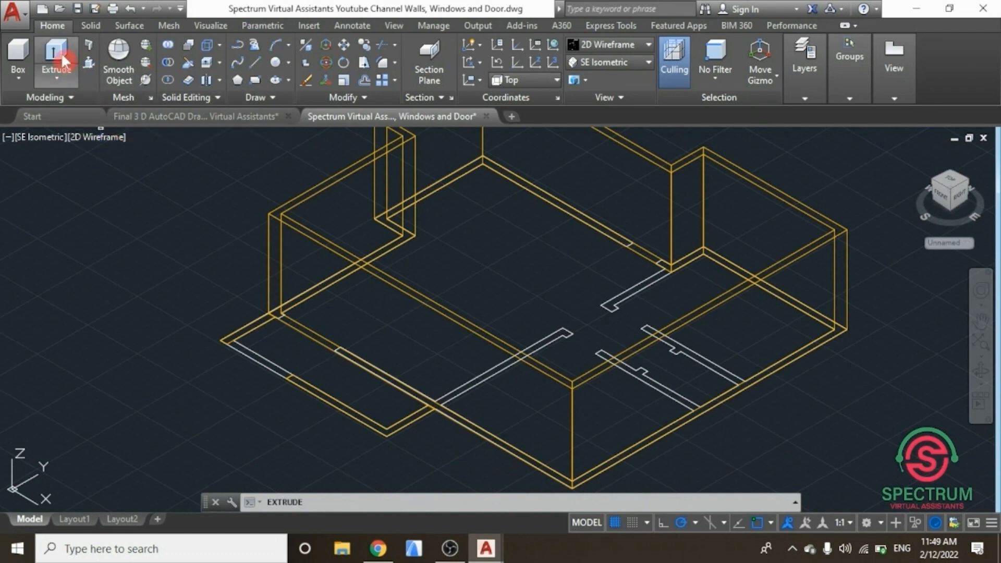
pyautogui.click(233, 330)
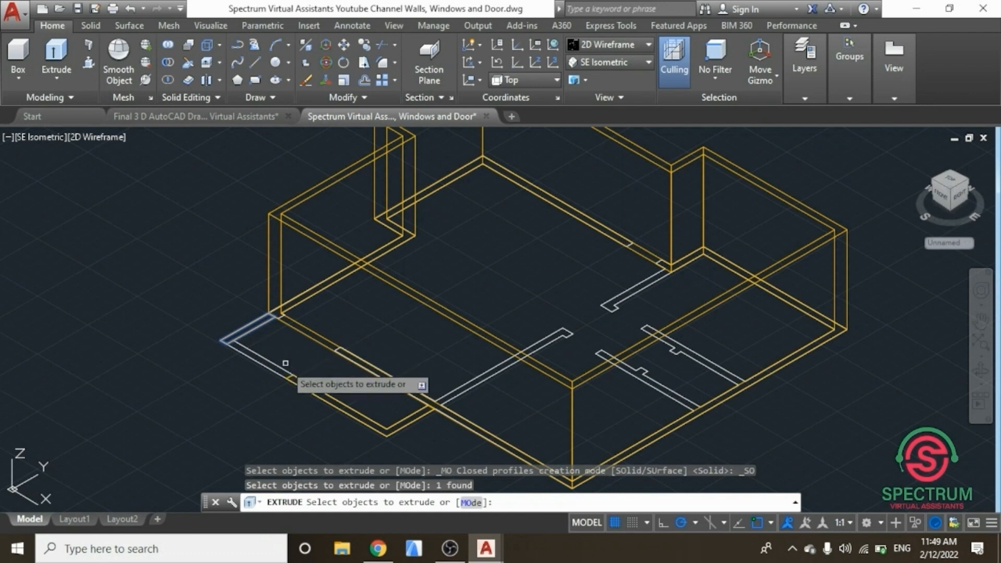
pyautogui.click(305, 388)
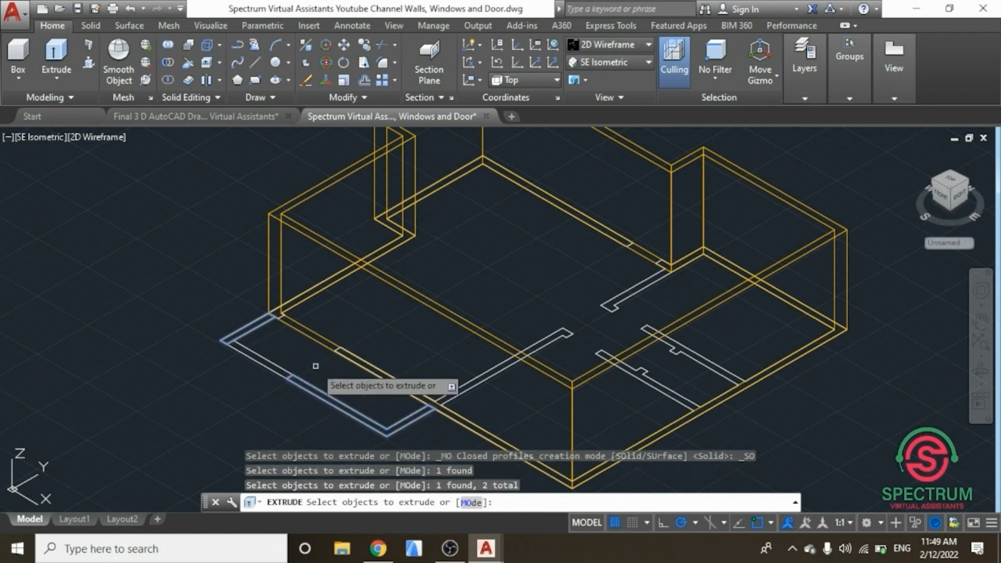
pyautogui.press('Return')
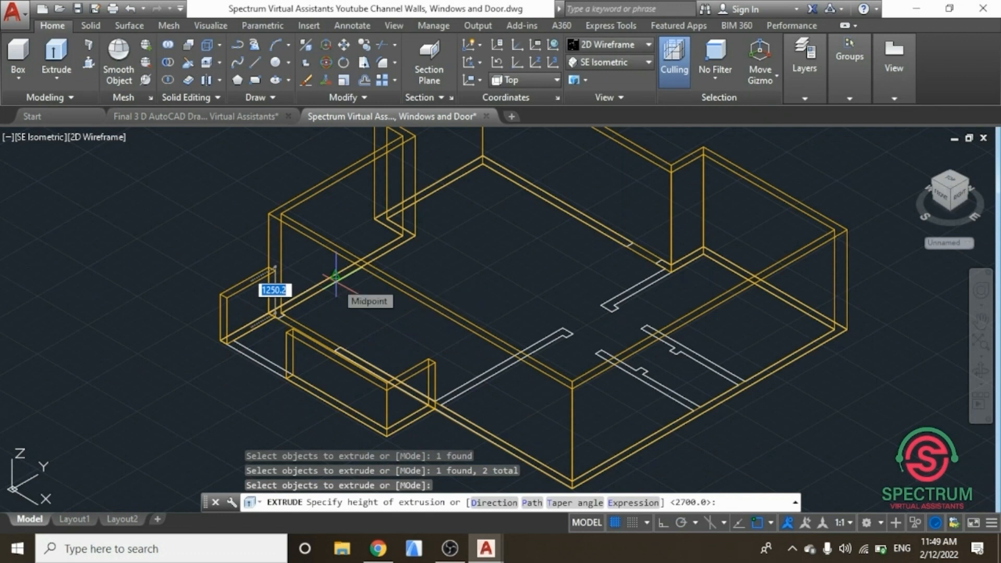
pyautogui.click(337, 284)
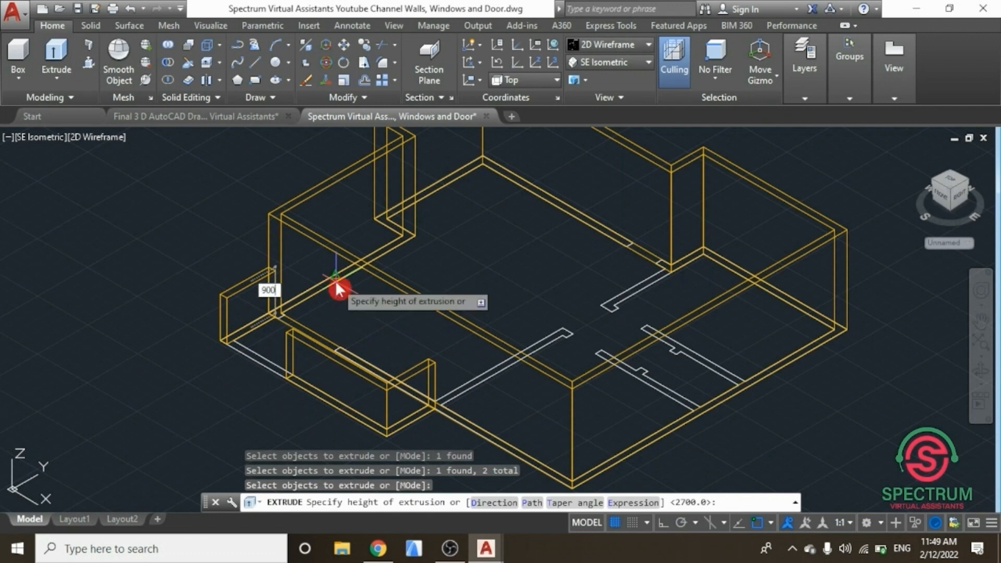
pyautogui.write('900')
pyautogui.press('Return')
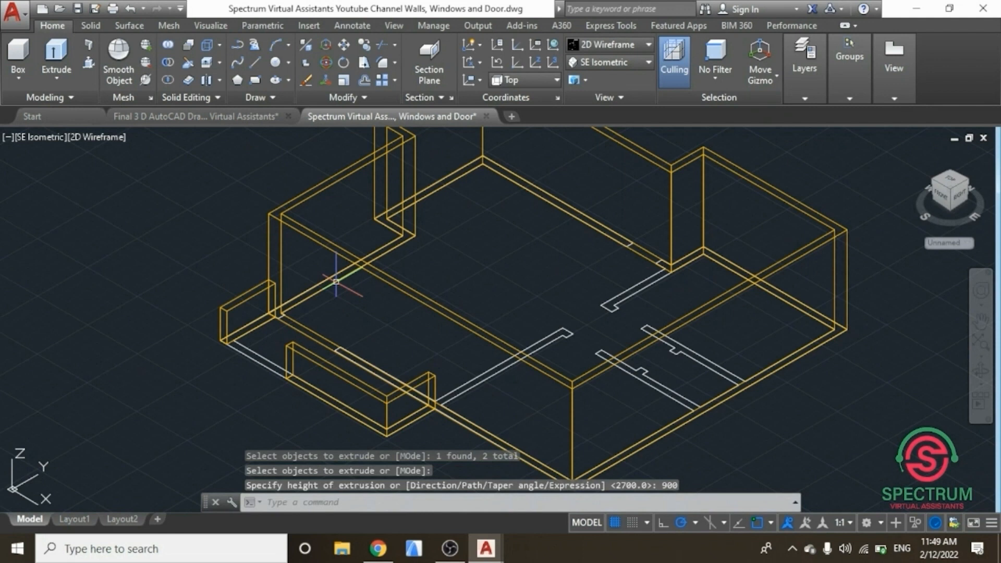
# Step: Make 3 D Internal Walls the current layer in the layer properties manager
pyautogui.scroll(-3, 365, 349)
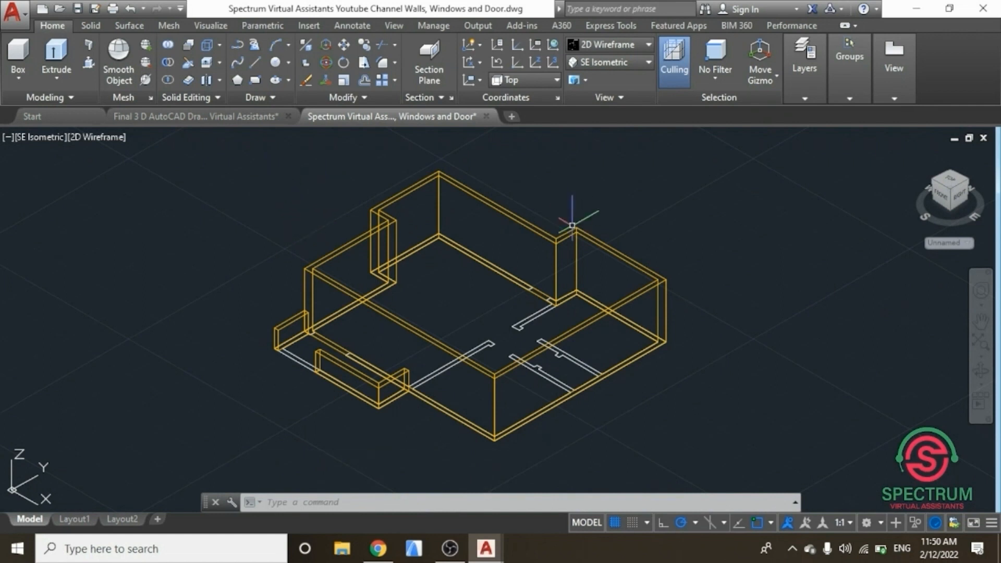
pyautogui.moveTo(267, 298); pyautogui.dragTo(290, 284, button='middle')
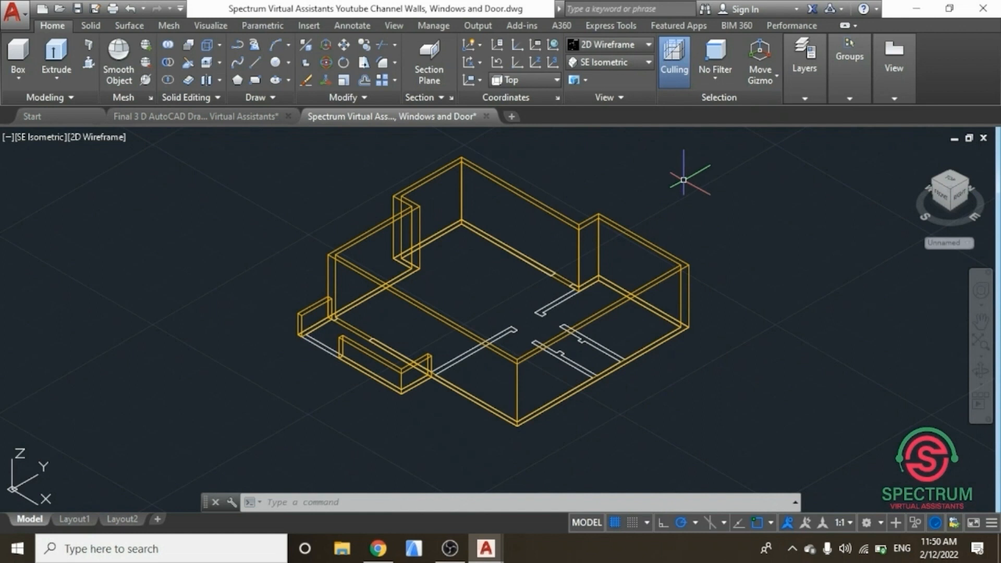
pyautogui.click(805, 98)
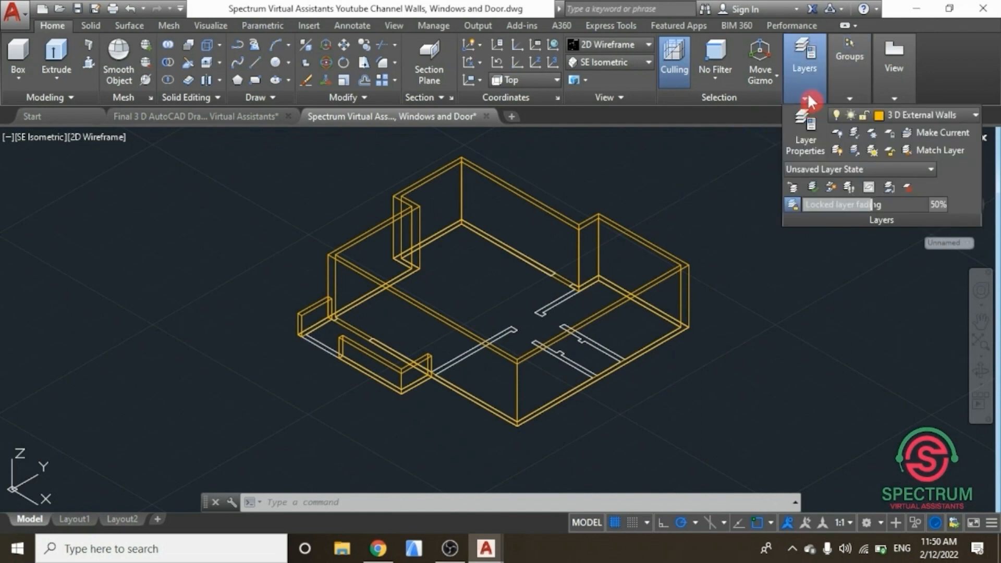
pyautogui.click(810, 126)
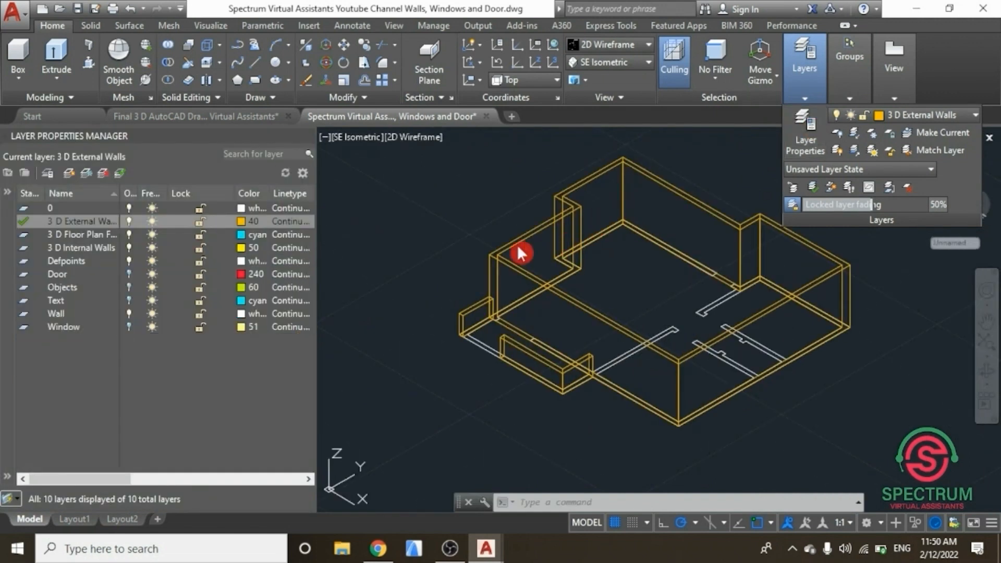
pyautogui.doubleClick(36, 246)
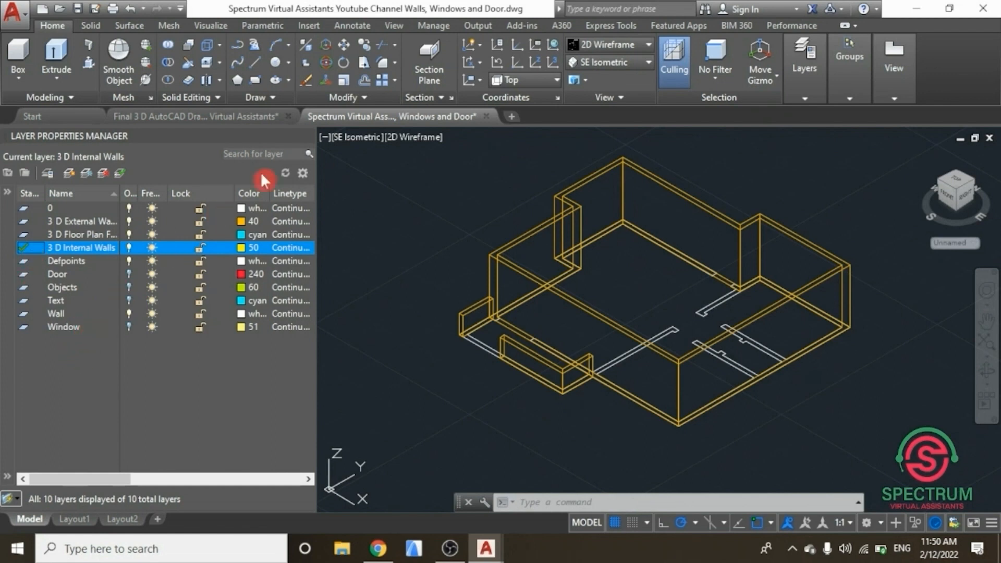
pyautogui.click(307, 136)
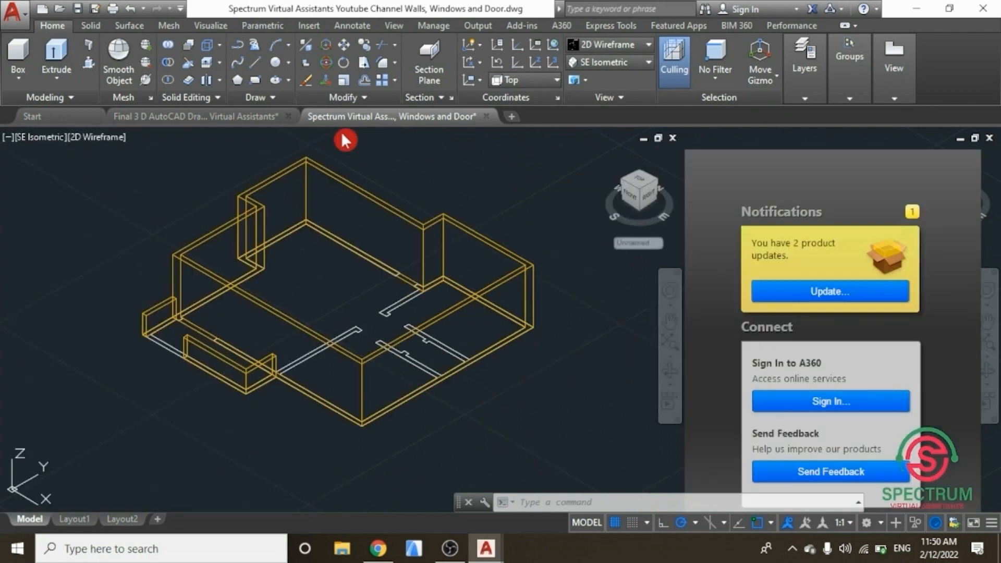
# Step: Turn off the 3 D External Walls layer
pyautogui.click(981, 344)
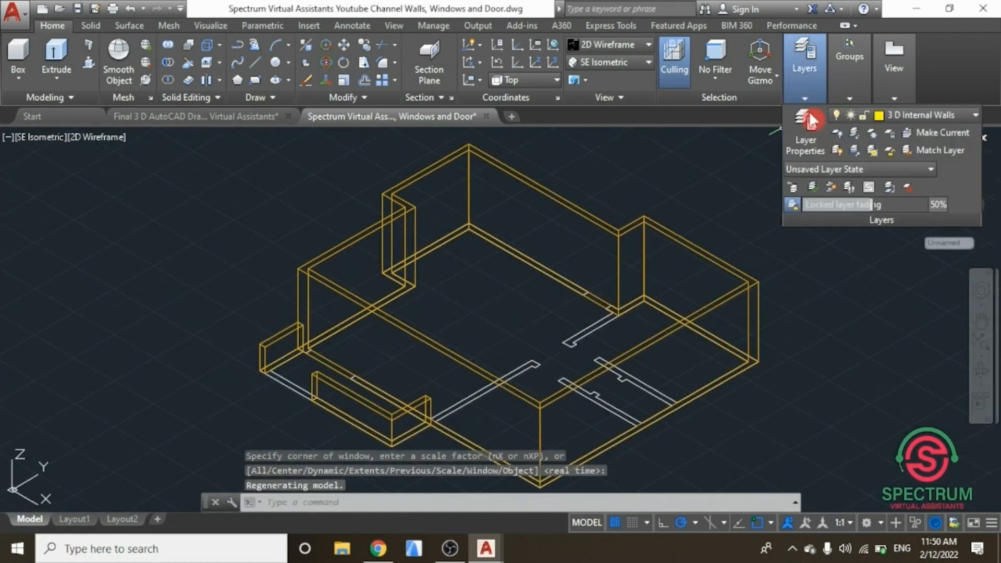
pyautogui.moveTo(876, 76)
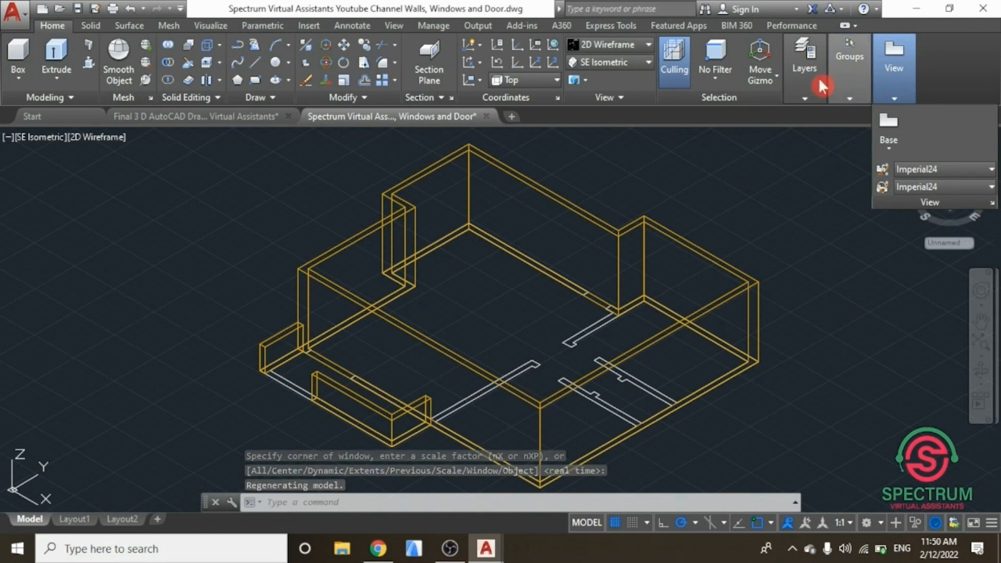
pyautogui.moveTo(806, 85)
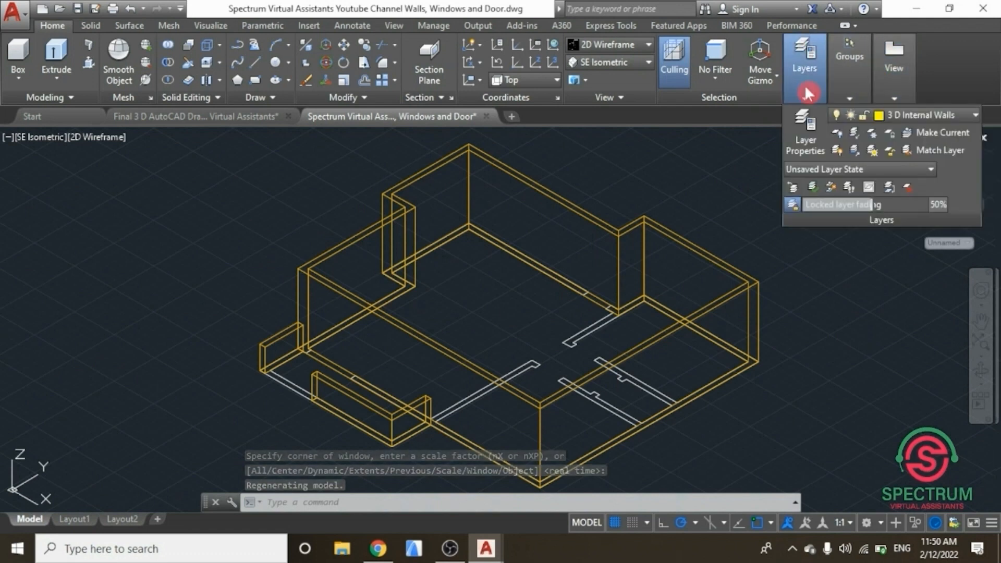
pyautogui.click(961, 115)
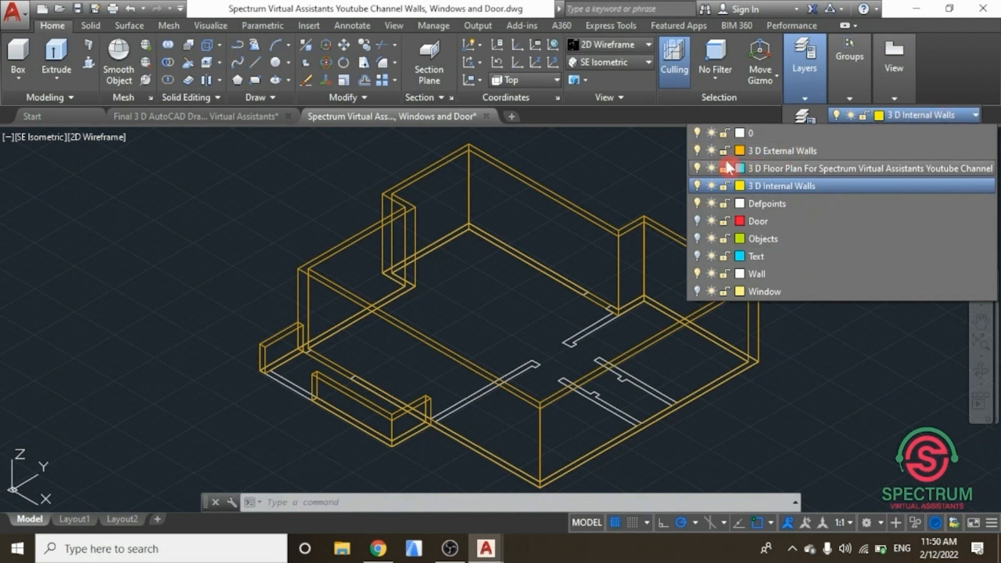
pyautogui.click(699, 150)
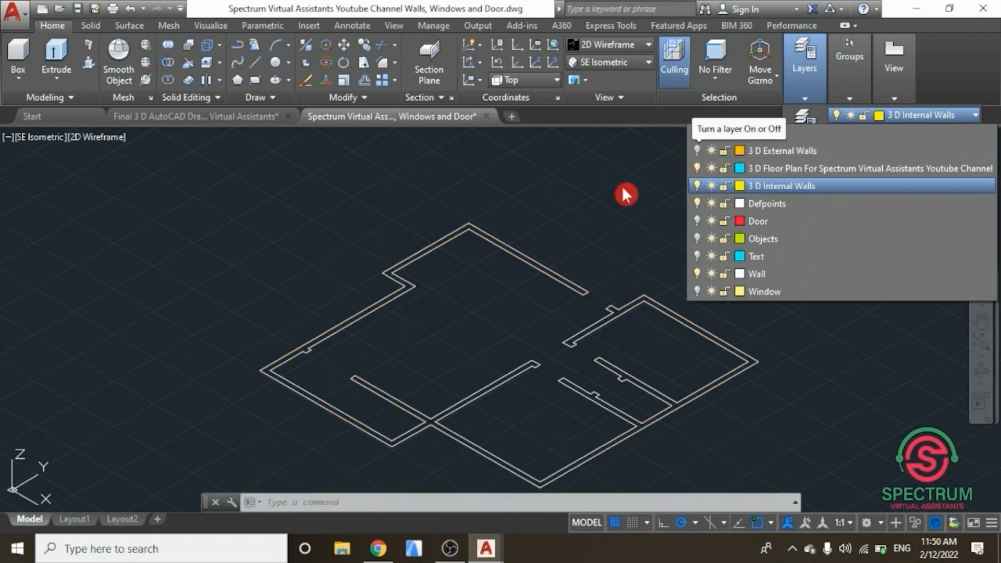
pyautogui.click(653, 180)
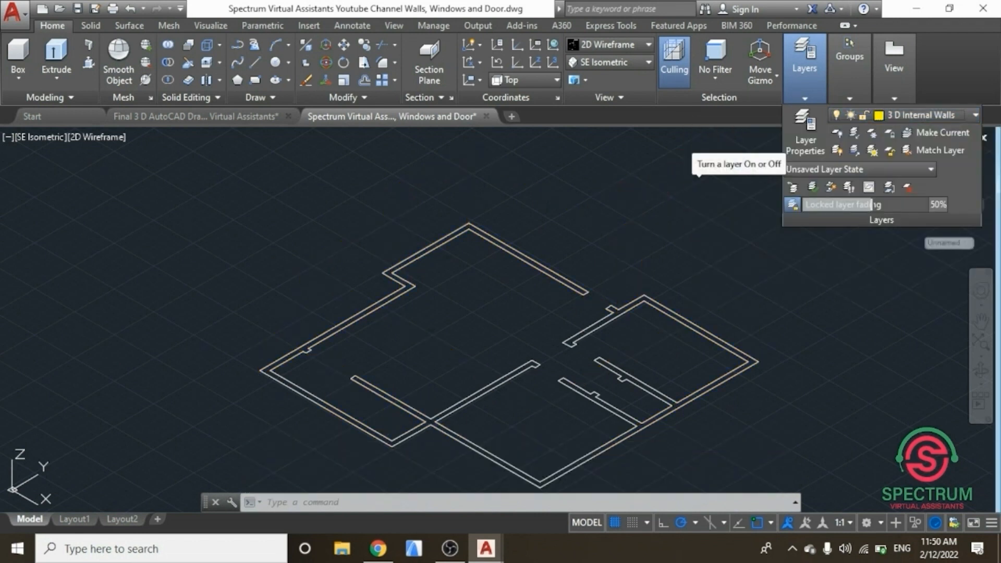
# Step: Trace a closed polyline around the outline of the L-shaped internal wall in the middle of the plan
pyautogui.scroll(2, 439, 441)
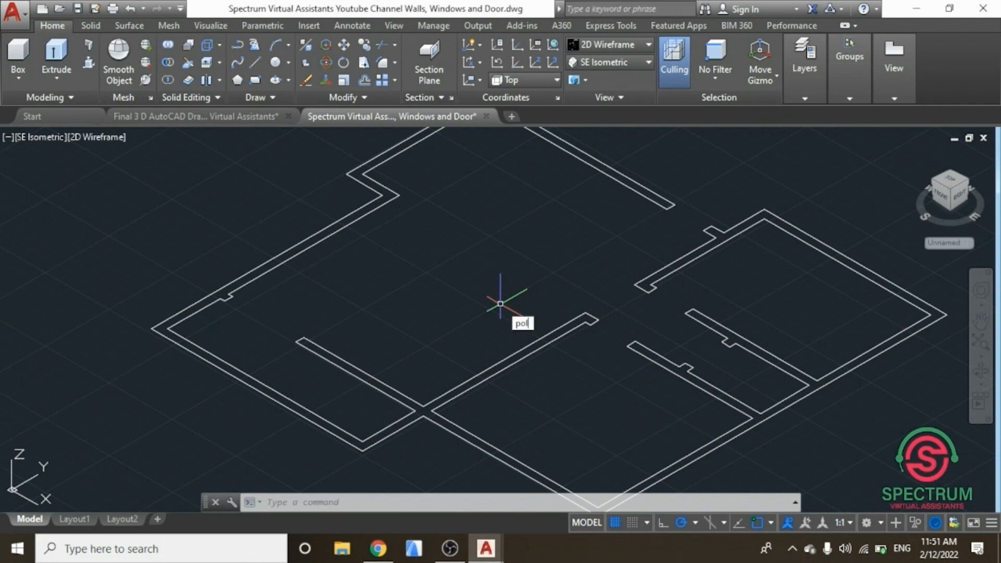
pyautogui.press('Down')
pyautogui.press('Return')
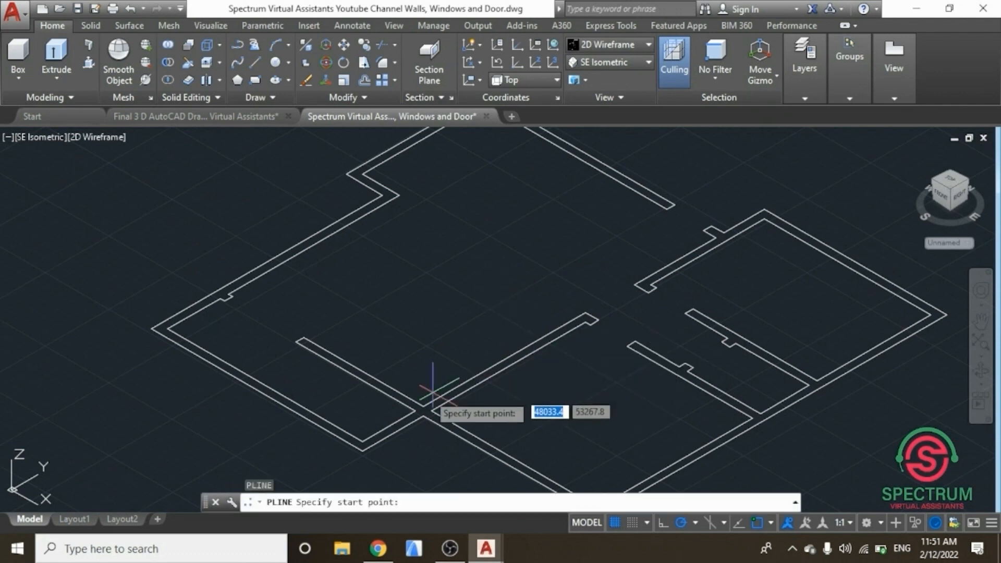
pyautogui.scroll(1, 433, 402)
pyautogui.scroll(1, 426, 412)
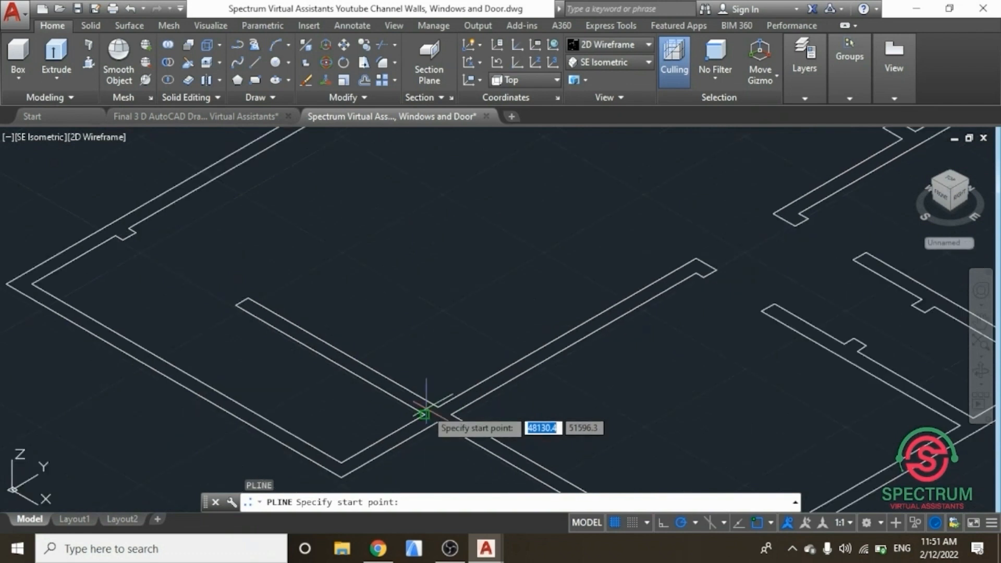
pyautogui.scroll(1, 449, 419)
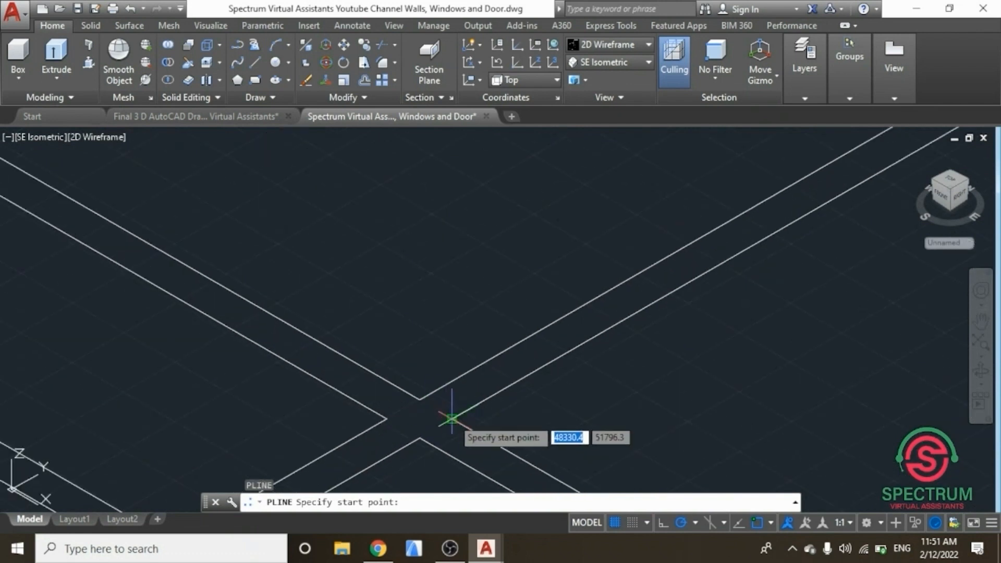
pyautogui.click(441, 411)
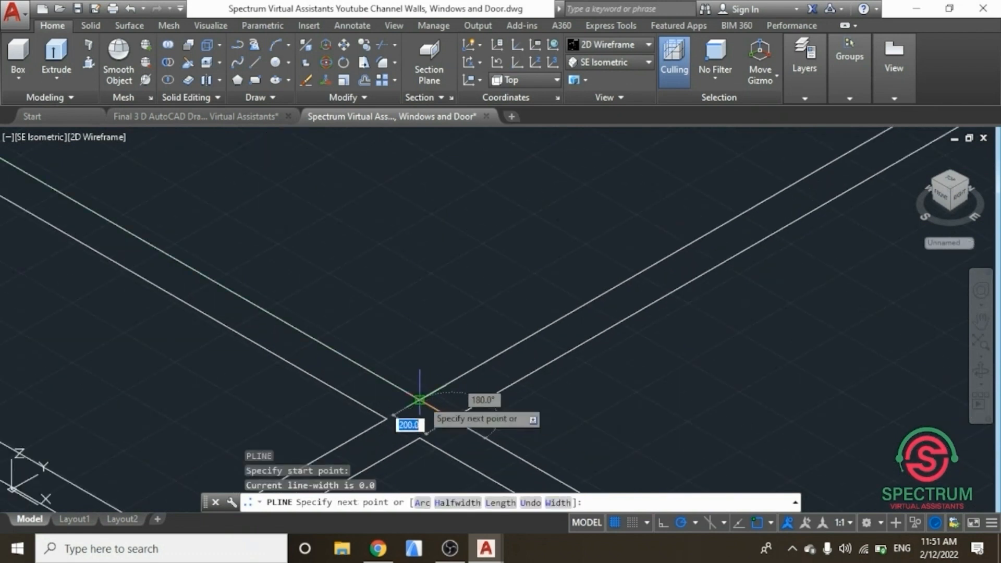
pyautogui.click(420, 401)
pyautogui.scroll(-3, 418, 402)
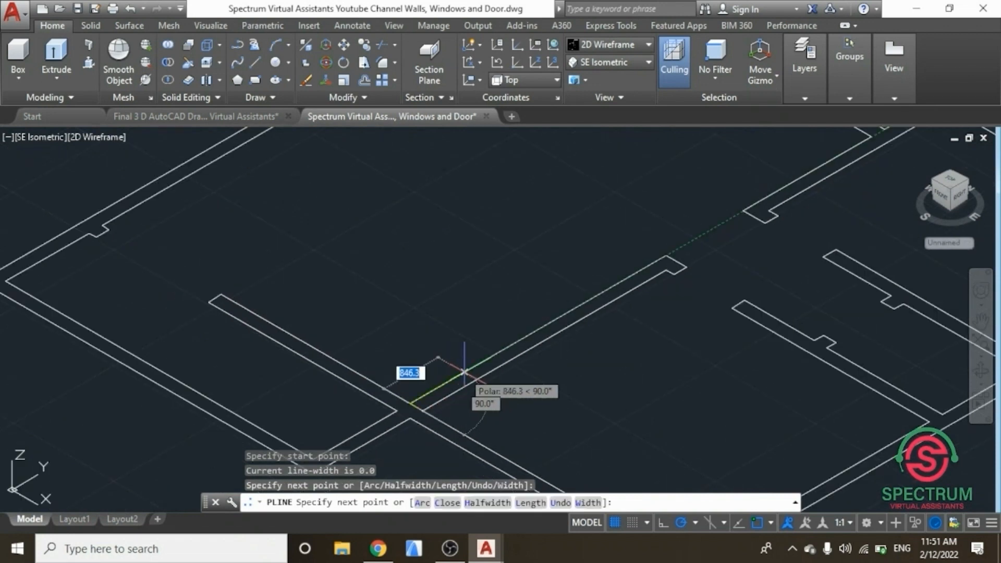
pyautogui.scroll(2, 655, 245)
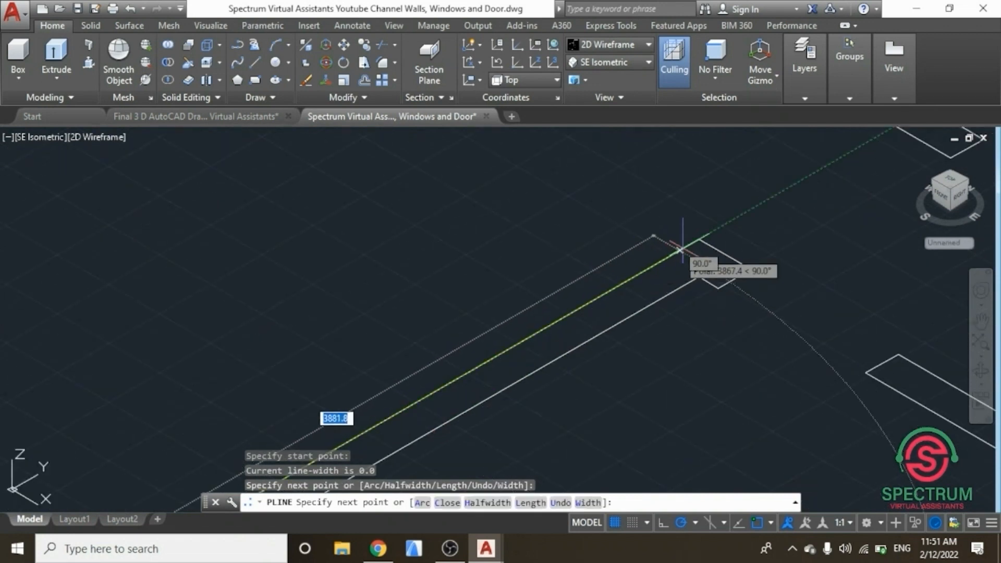
pyautogui.click(700, 238)
pyautogui.scroll(-4, 651, 224)
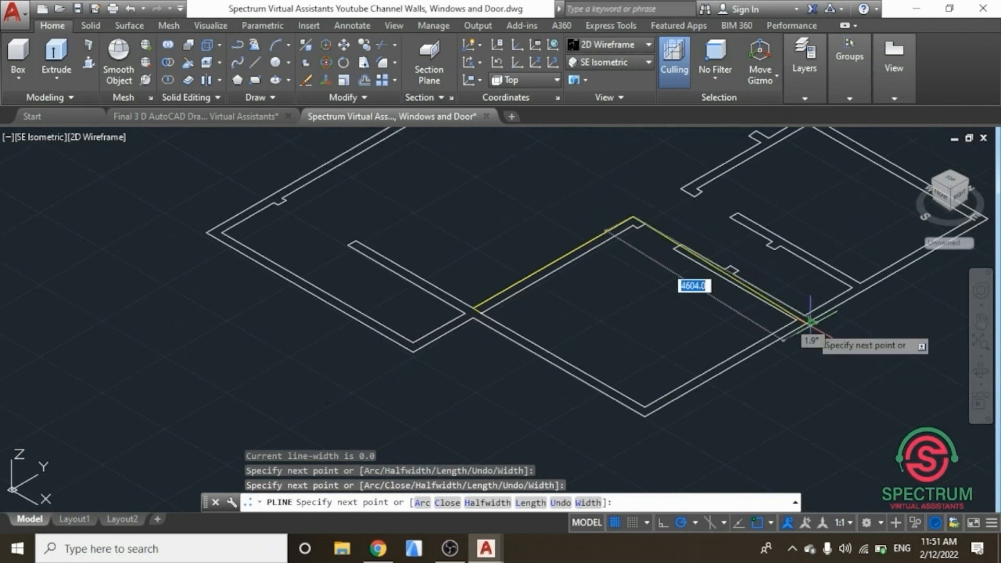
pyautogui.scroll(4, 808, 319)
pyautogui.scroll(4, 808, 321)
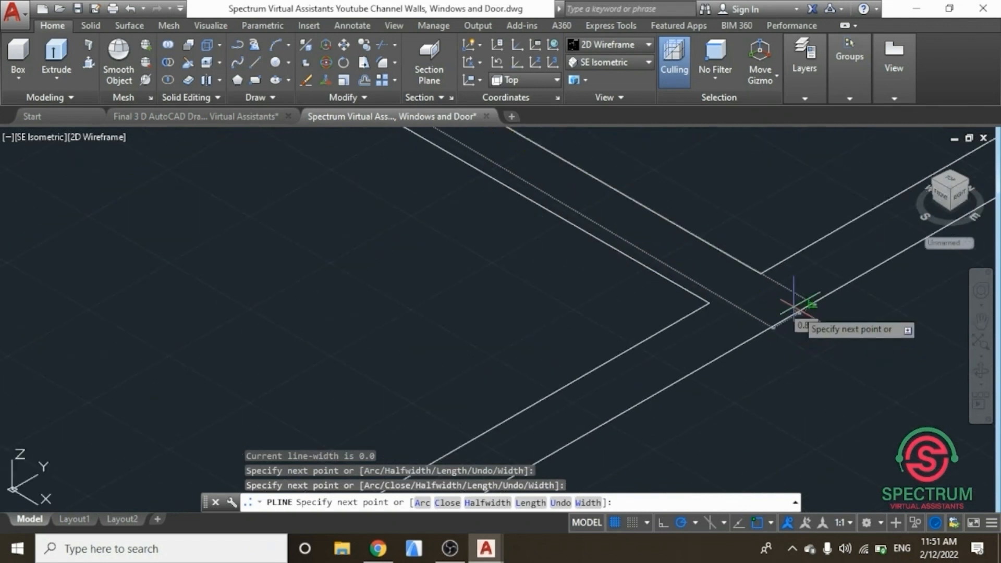
pyautogui.click(761, 274)
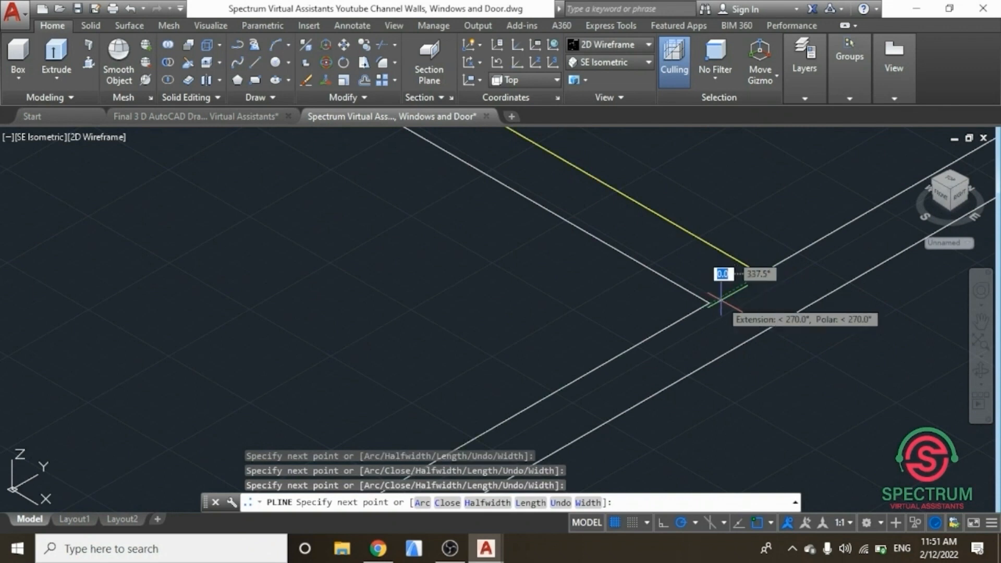
pyautogui.scroll(-4, 679, 341)
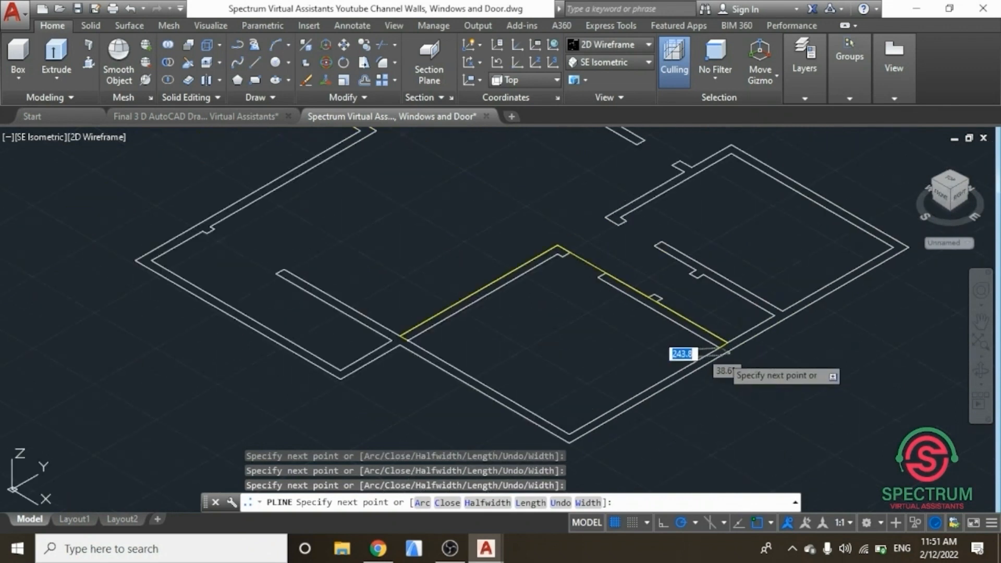
pyautogui.scroll(7, 552, 239)
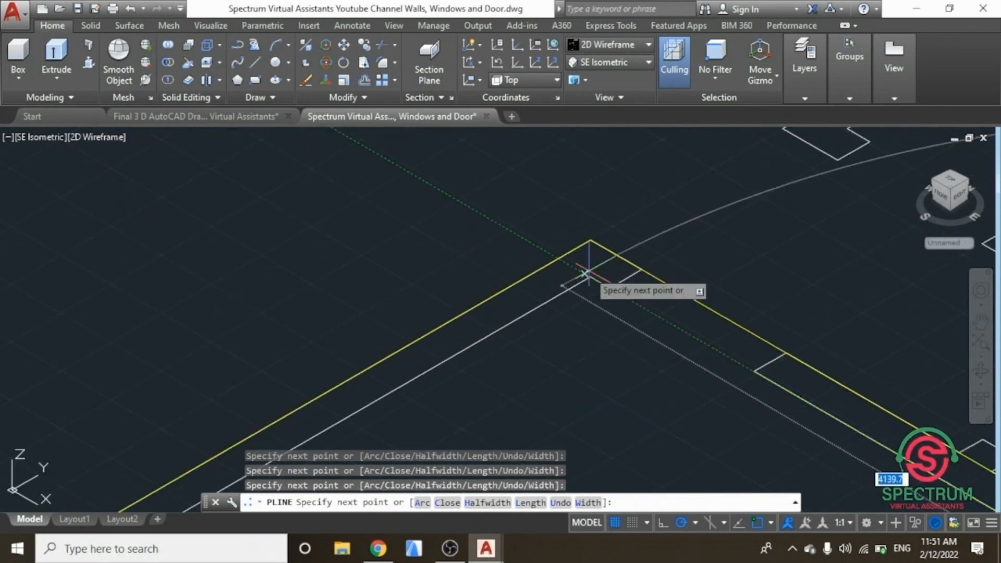
pyautogui.scroll(-3, 621, 230)
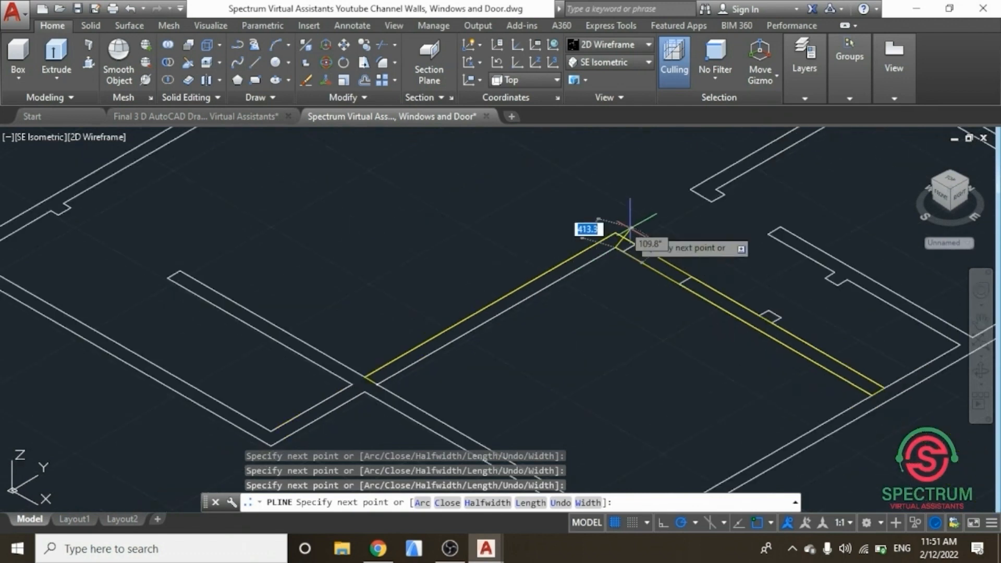
pyautogui.scroll(5, 370, 386)
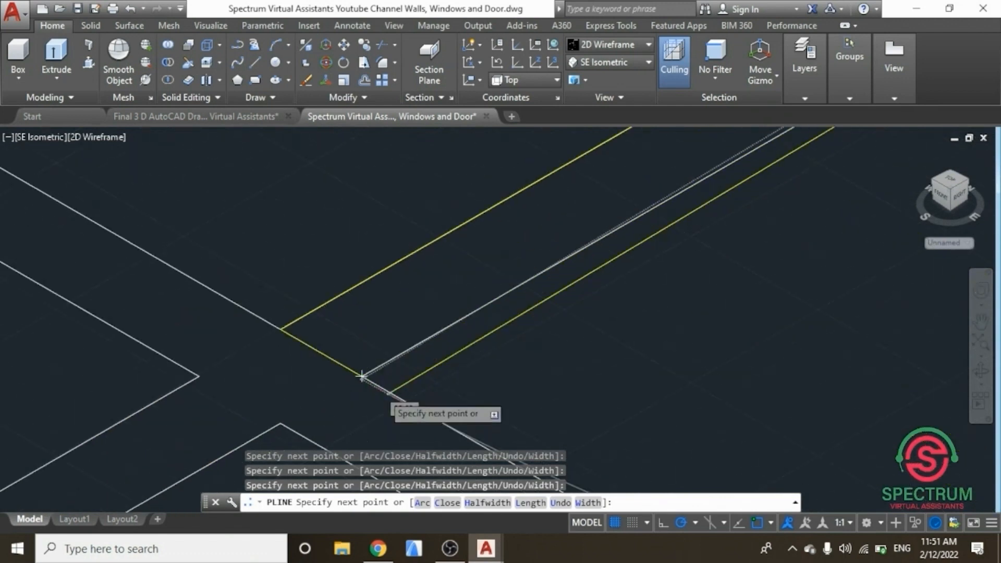
pyautogui.click(346, 367)
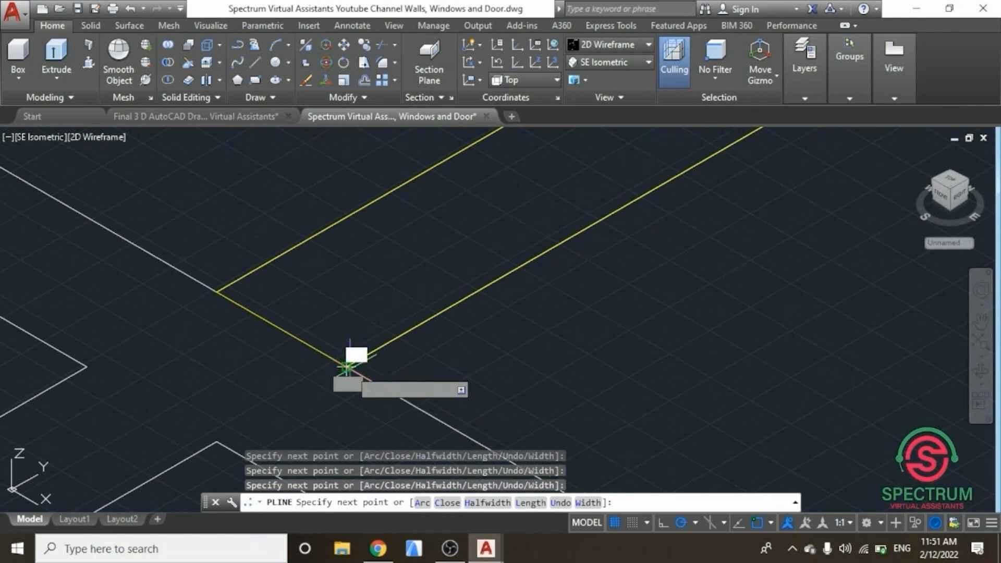
pyautogui.press('Return')
# Step: Trace a polyline around the outline of the internal wall running beside the right-hand room
pyautogui.scroll(-5, 331, 366)
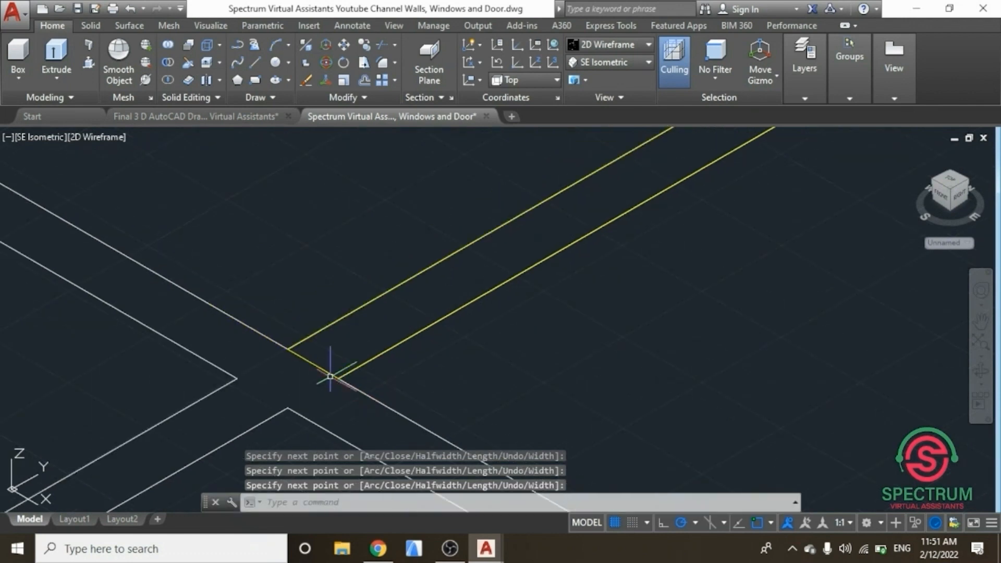
pyautogui.scroll(-3, 338, 365)
pyautogui.scroll(-2, 453, 336)
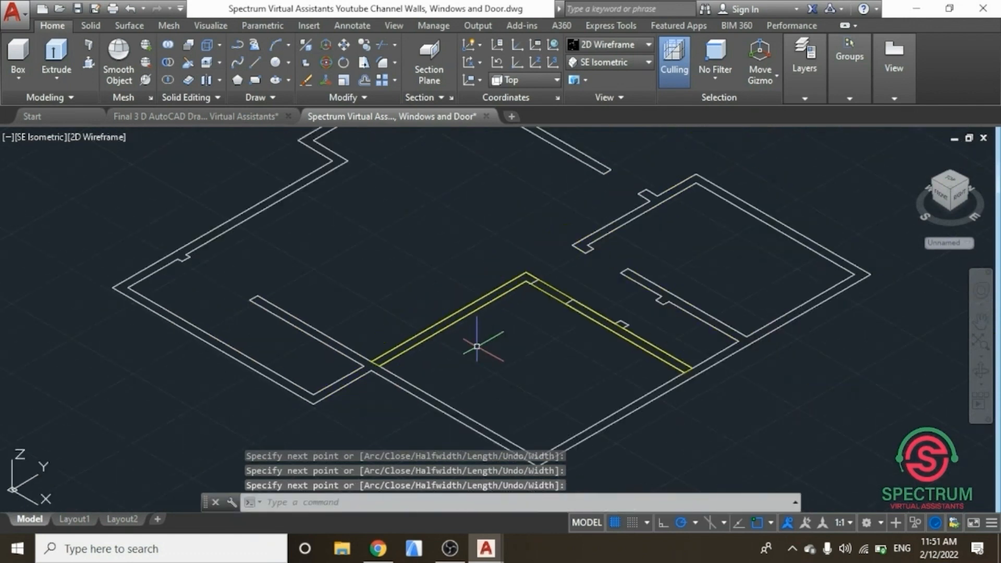
pyautogui.scroll(2, 670, 279)
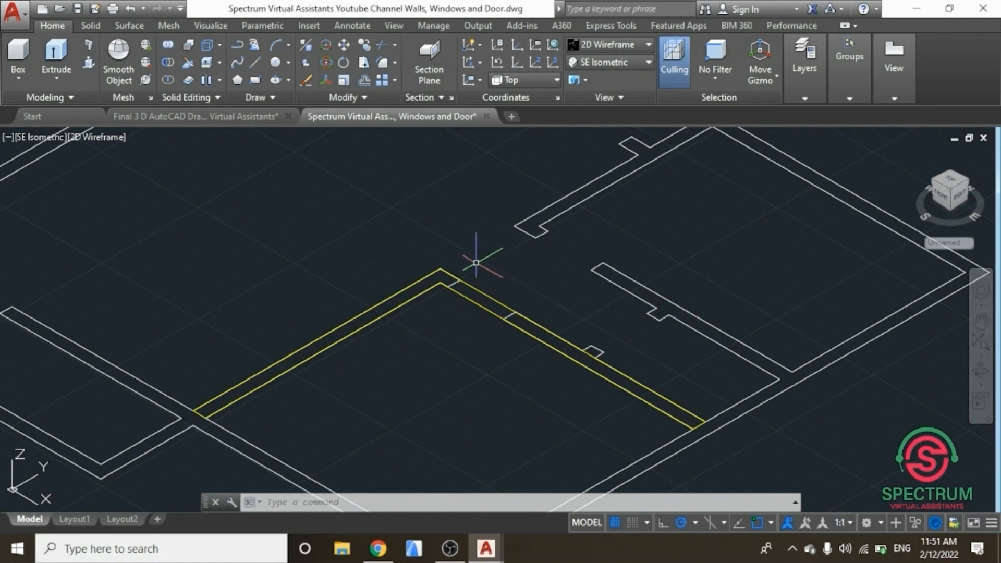
pyautogui.scroll(-2, 487, 290)
pyautogui.scroll(2, 469, 239)
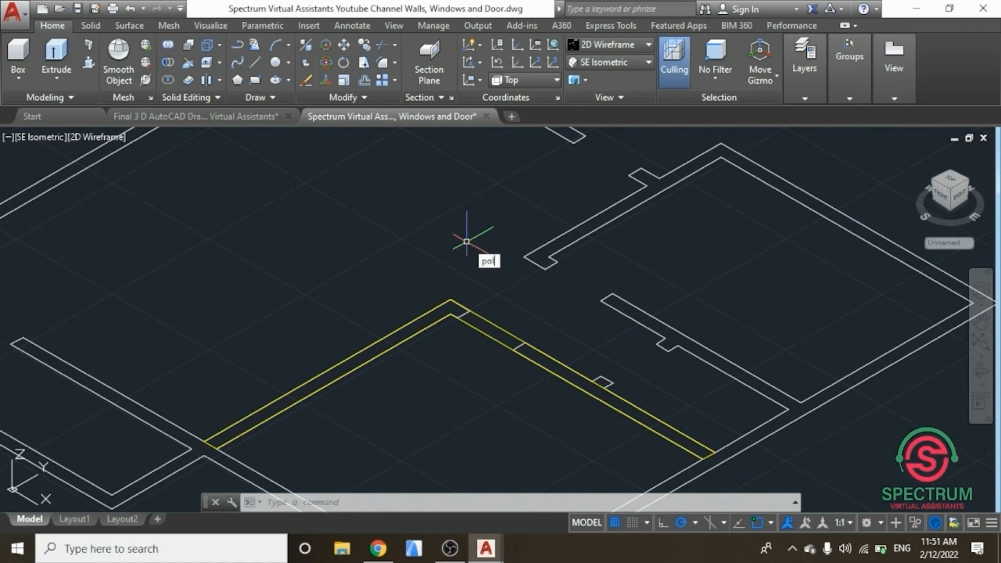
pyautogui.click(508, 289)
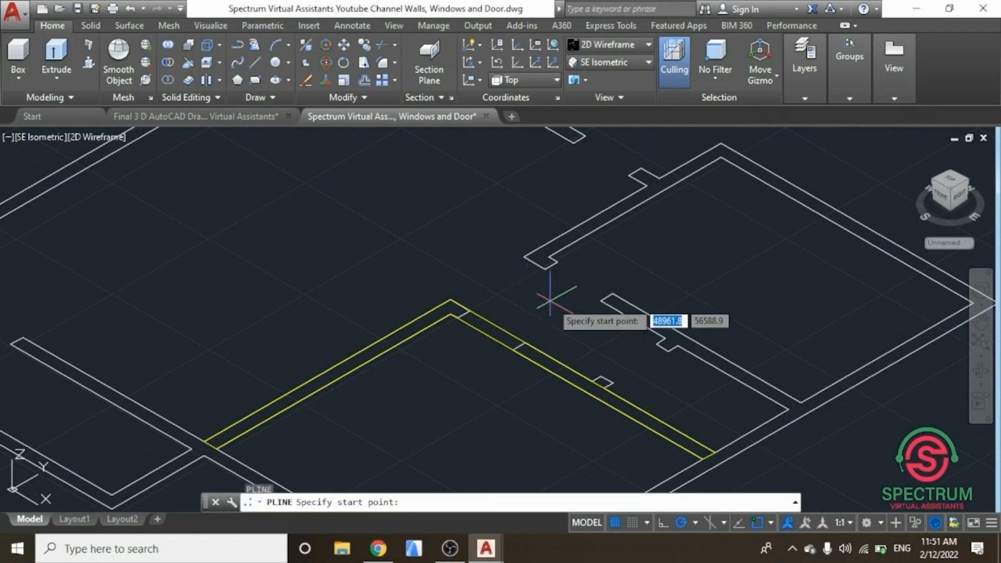
pyautogui.scroll(2, 594, 373)
pyautogui.scroll(4, 597, 375)
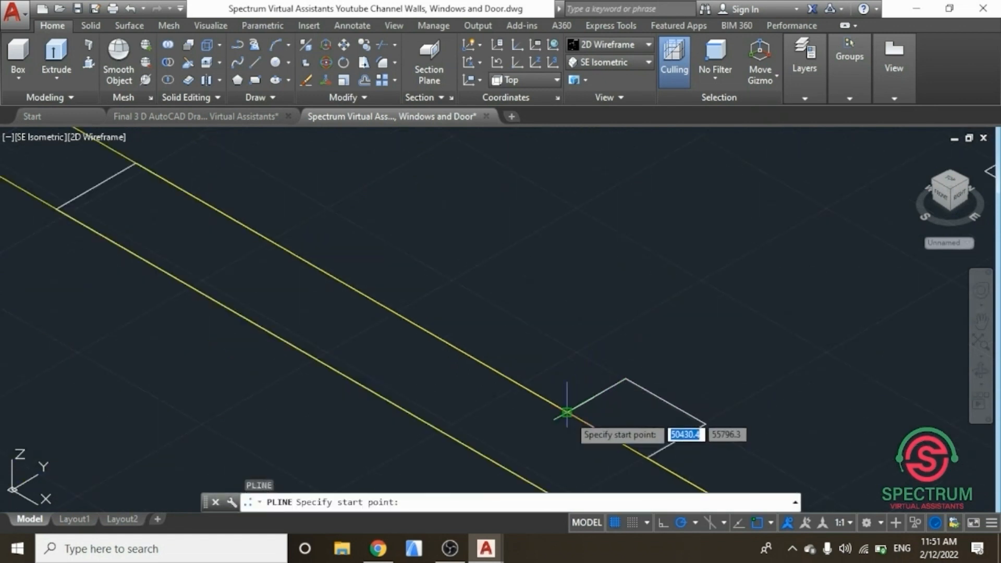
pyautogui.click(572, 411)
pyautogui.scroll(-5, 527, 415)
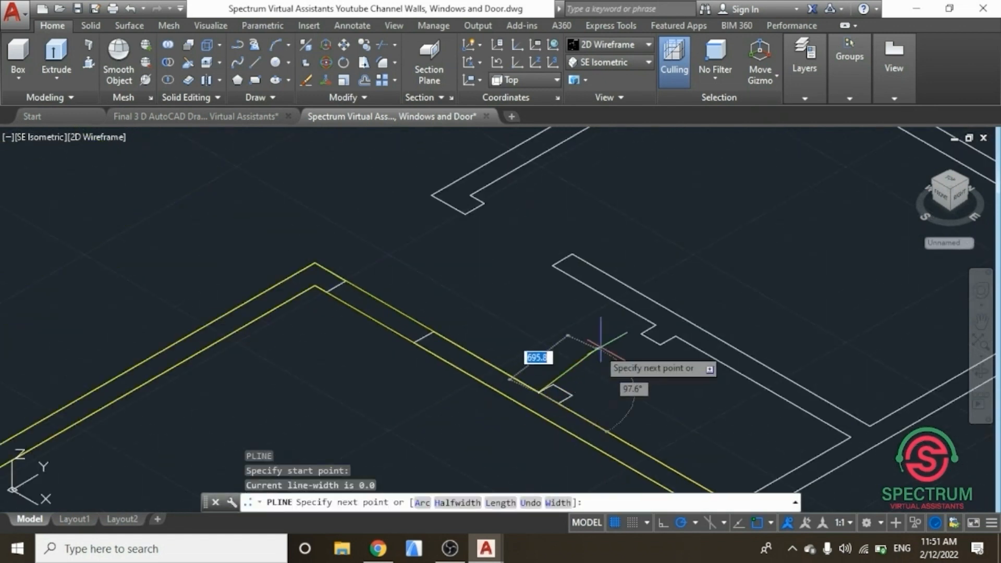
pyautogui.scroll(2, 662, 322)
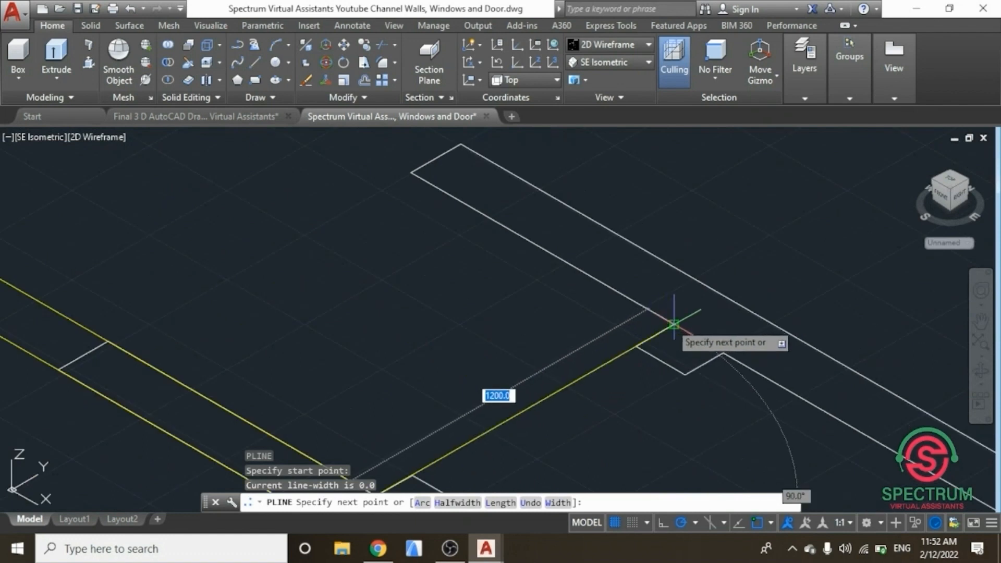
pyautogui.click(669, 323)
pyautogui.scroll(-2, 649, 377)
pyautogui.scroll(-4, 647, 375)
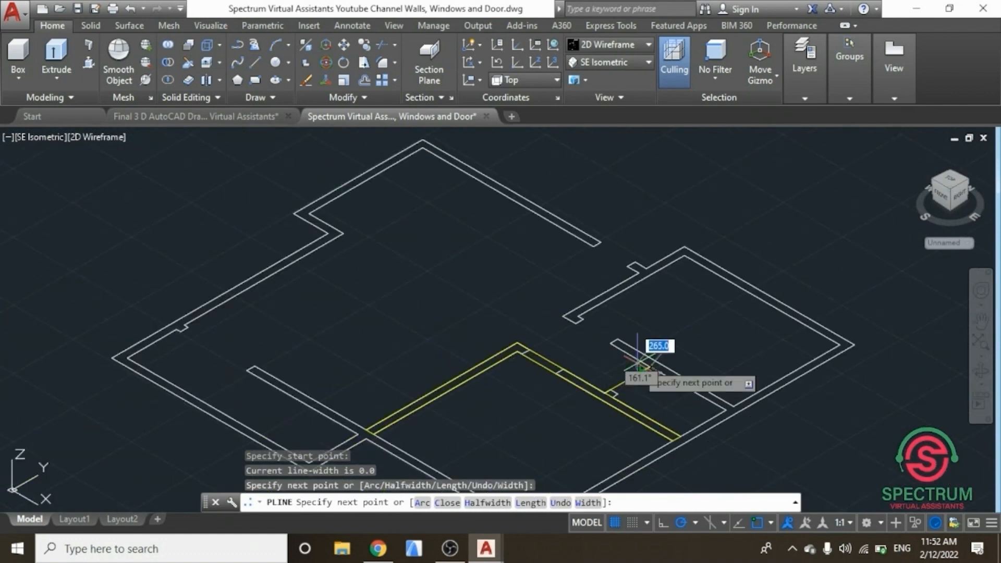
pyautogui.scroll(3, 582, 318)
pyautogui.scroll(2, 583, 319)
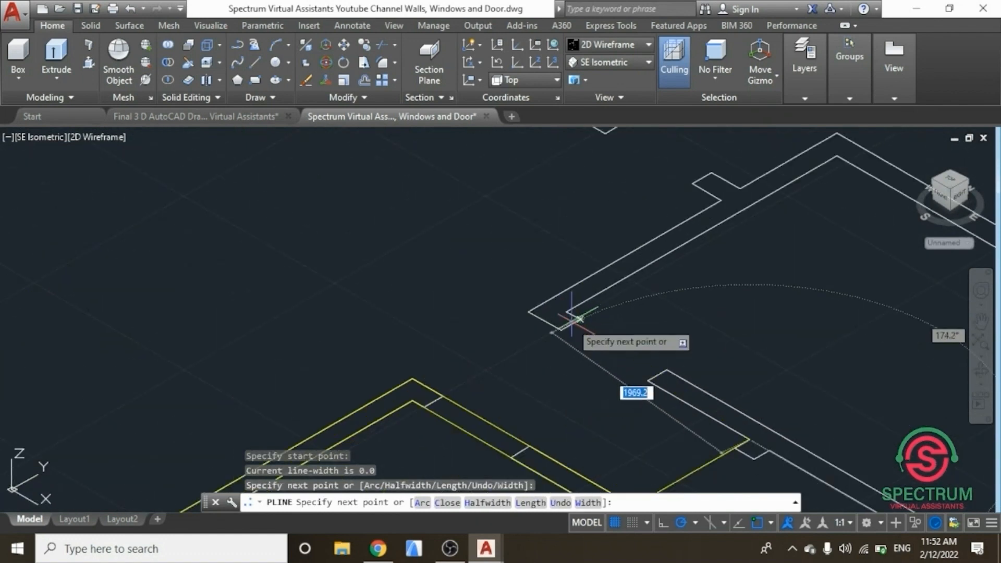
pyautogui.click(528, 312)
pyautogui.scroll(-2, 476, 359)
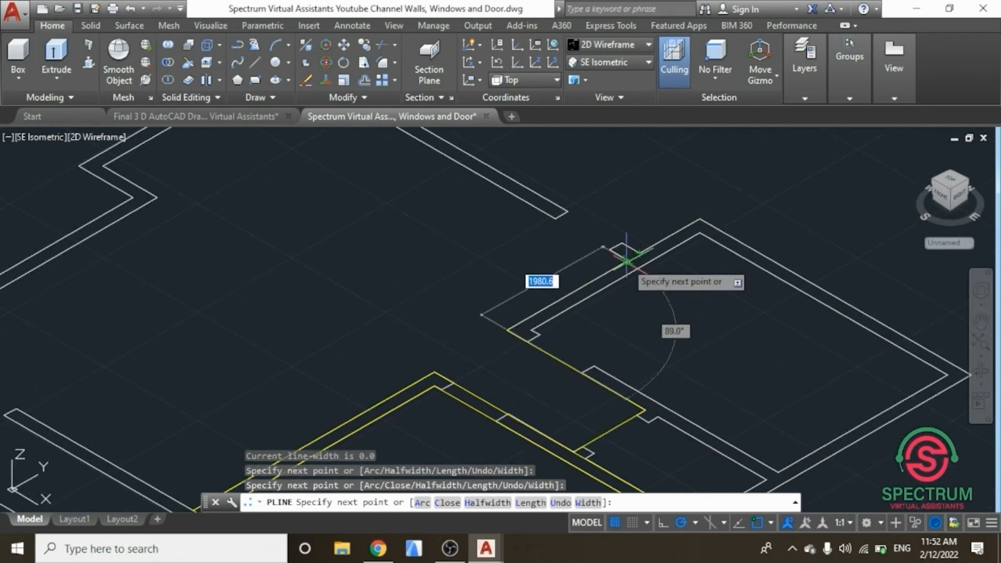
pyautogui.scroll(2, 623, 265)
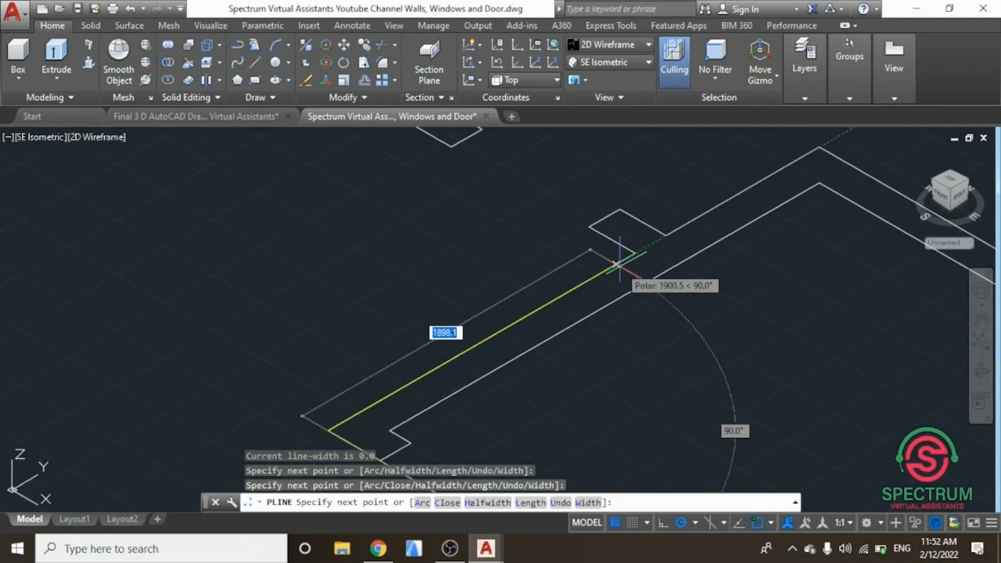
pyautogui.scroll(-1, 581, 286)
pyautogui.scroll(3, 704, 205)
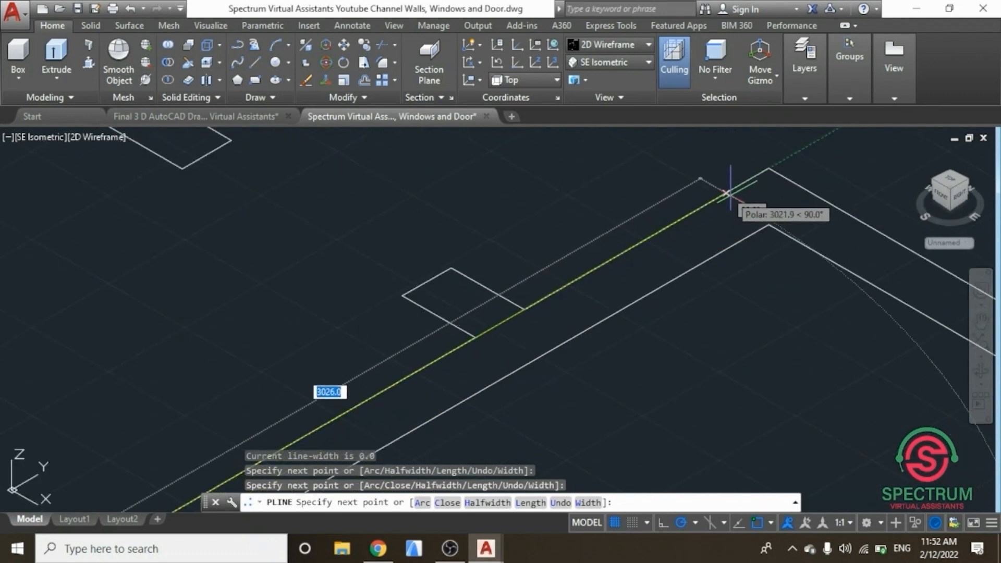
pyautogui.scroll(3, 728, 197)
pyautogui.scroll(-3, 589, 216)
pyautogui.scroll(-2, 615, 222)
pyautogui.scroll(6, 619, 221)
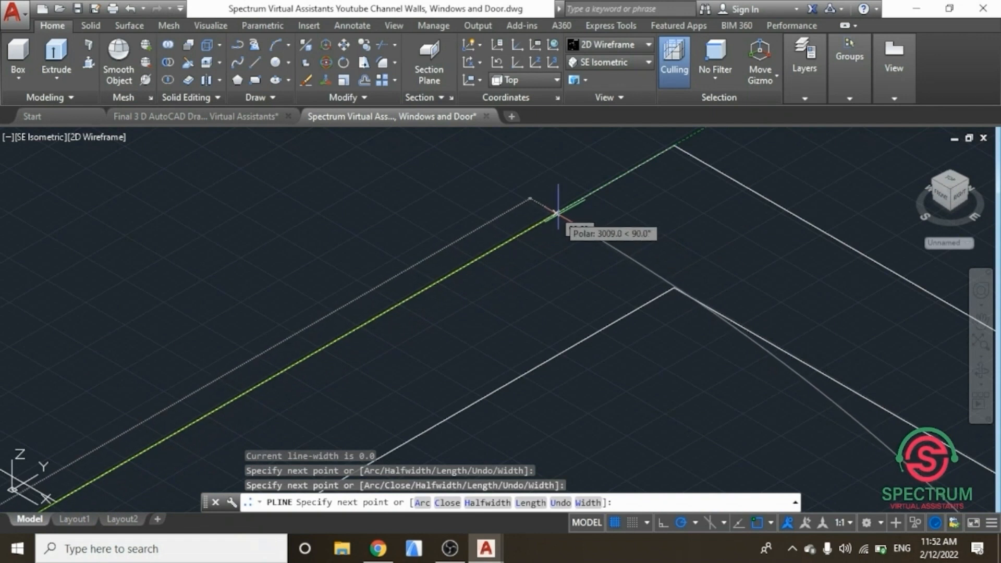
pyautogui.scroll(-4, 556, 214)
pyautogui.scroll(4, 419, 157)
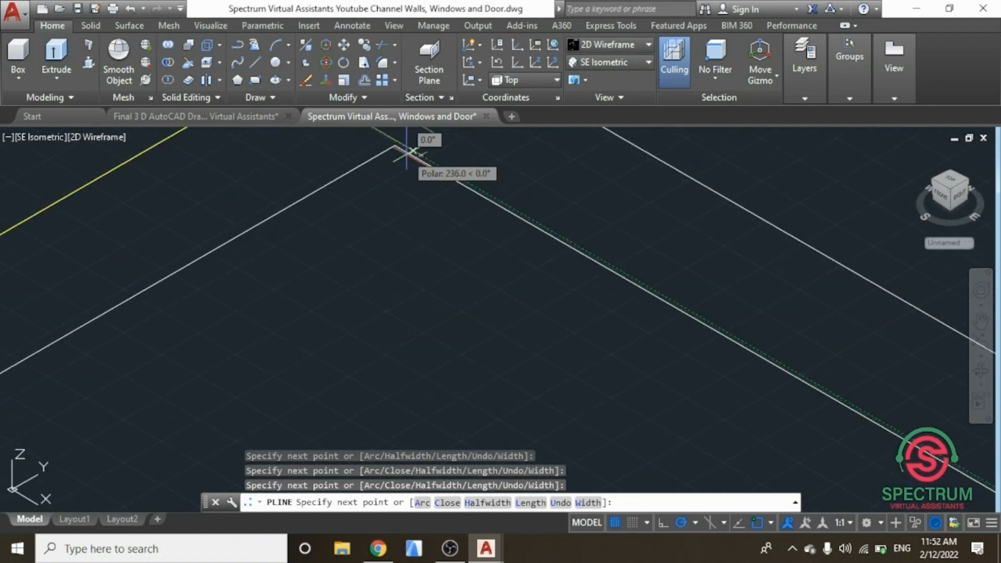
pyautogui.click(397, 147)
pyautogui.scroll(-4, 428, 207)
pyautogui.scroll(-3, 428, 207)
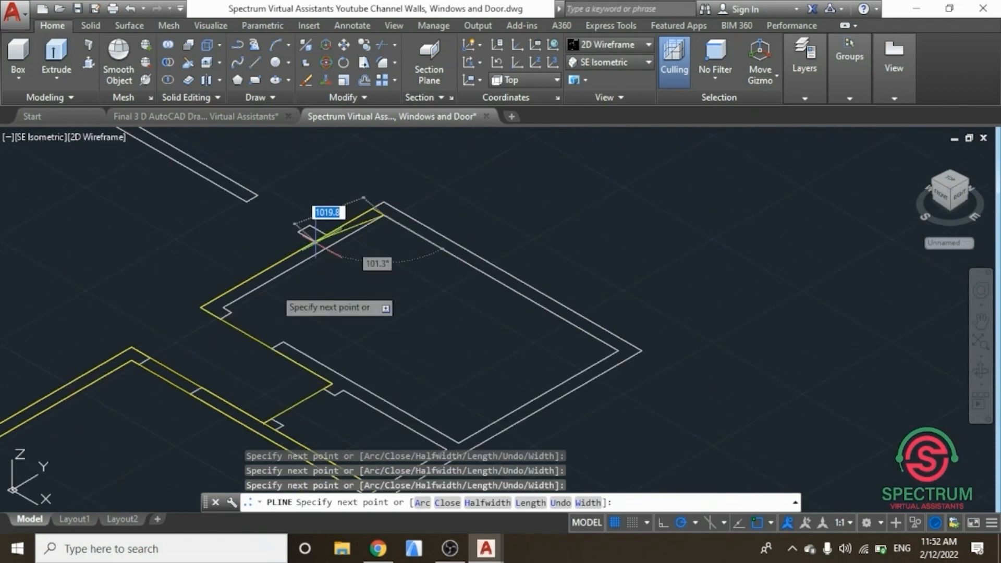
pyautogui.scroll(4, 235, 302)
pyautogui.click(238, 268)
pyautogui.scroll(-4, 179, 235)
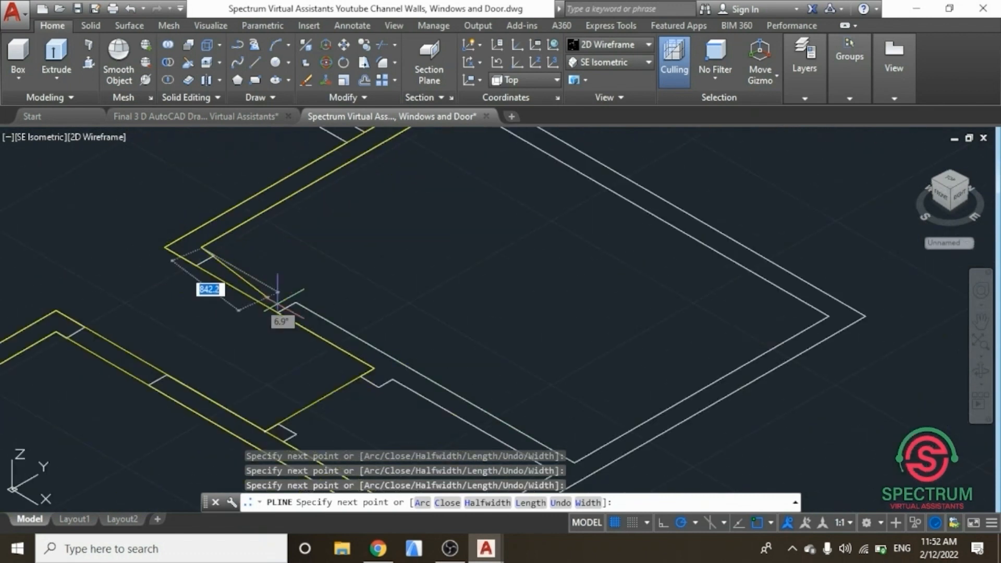
pyautogui.scroll(-2, 383, 350)
pyautogui.scroll(6, 392, 357)
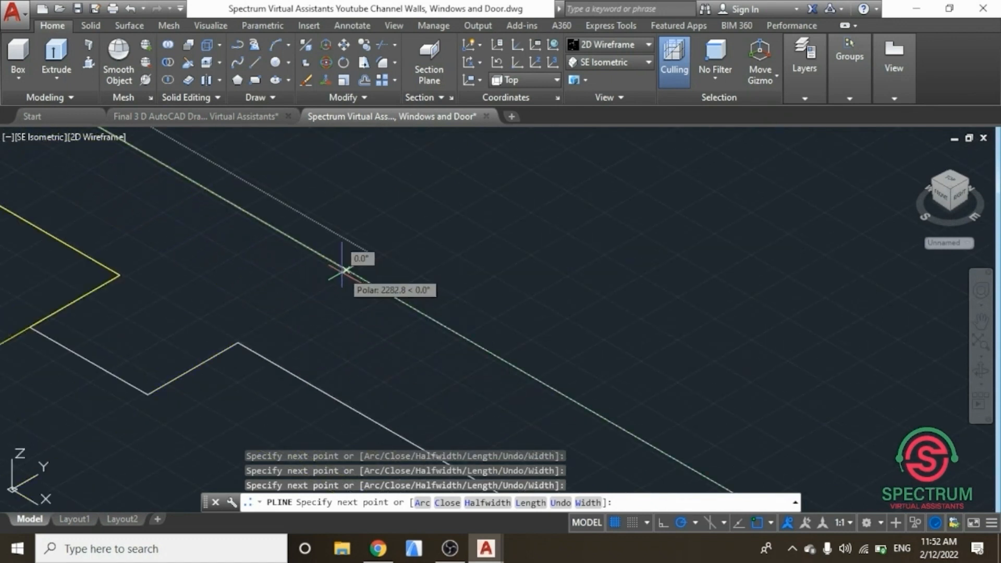
pyautogui.scroll(-3, 365, 281)
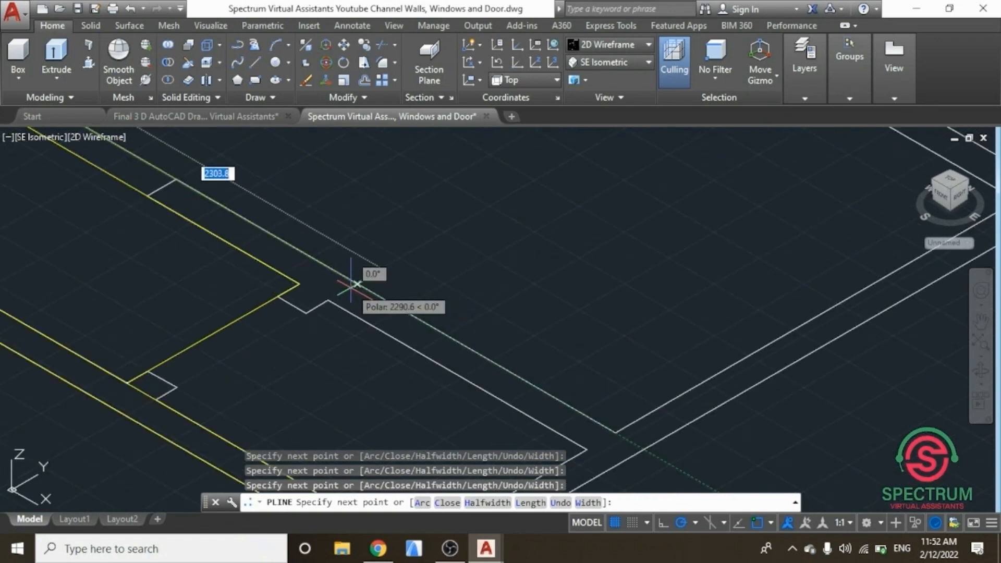
pyautogui.scroll(-2, 354, 283)
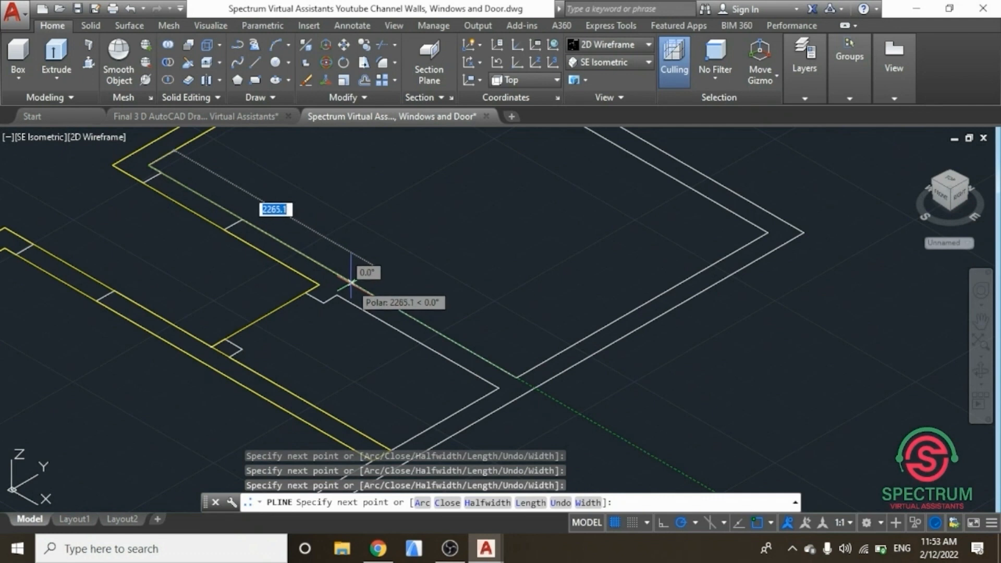
# Step: Finish the polyline around the internal wall beside the right-hand room by snapping its last corners
pyautogui.click(350, 282)
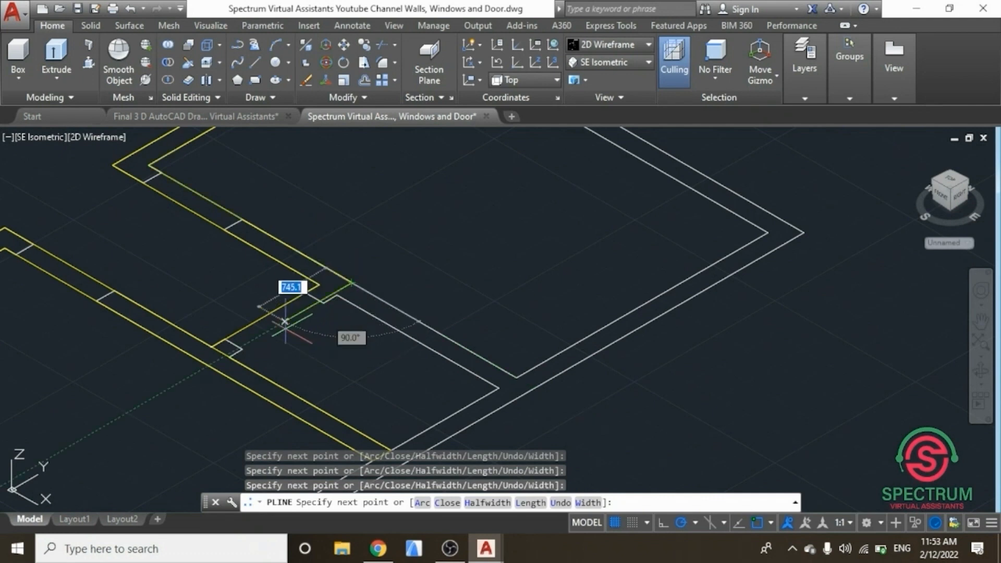
pyautogui.click(228, 357)
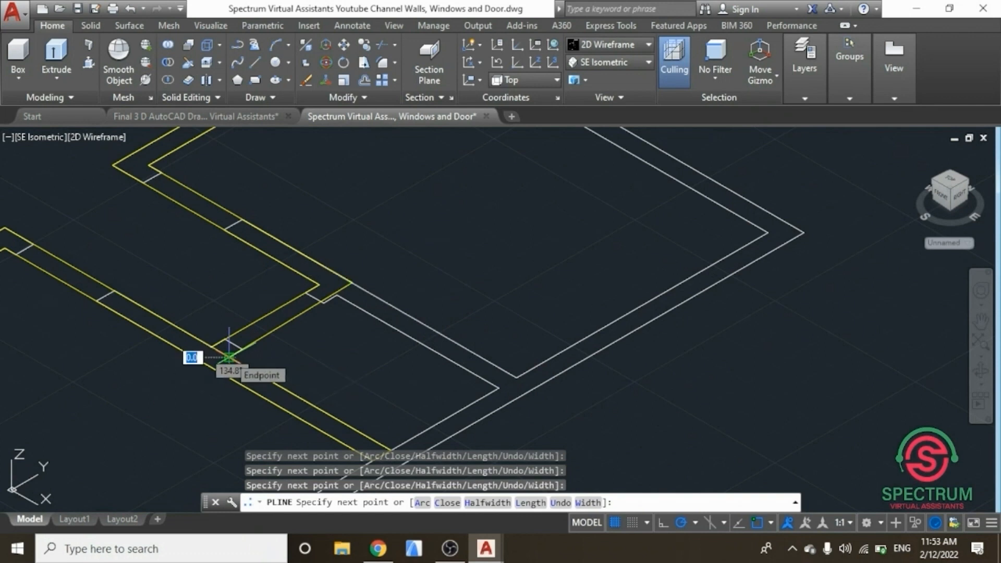
pyautogui.scroll(3, 228, 358)
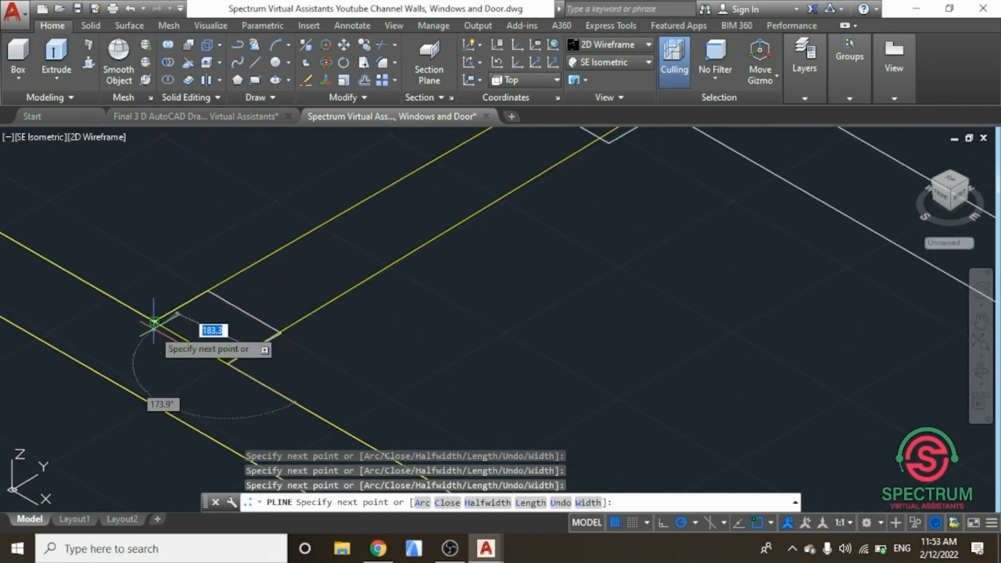
pyautogui.click(155, 322)
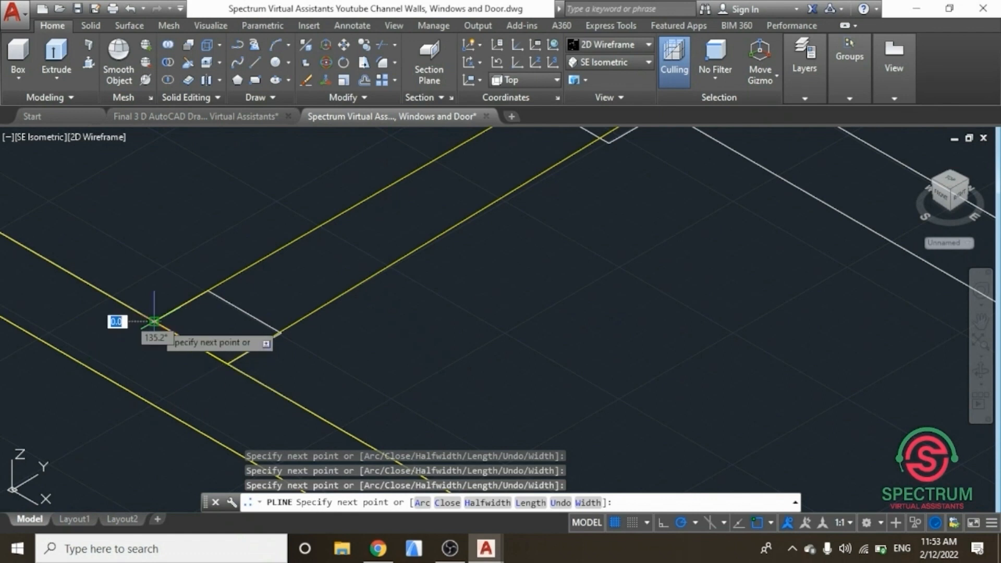
pyautogui.press('Return')
pyautogui.scroll(-3, 220, 349)
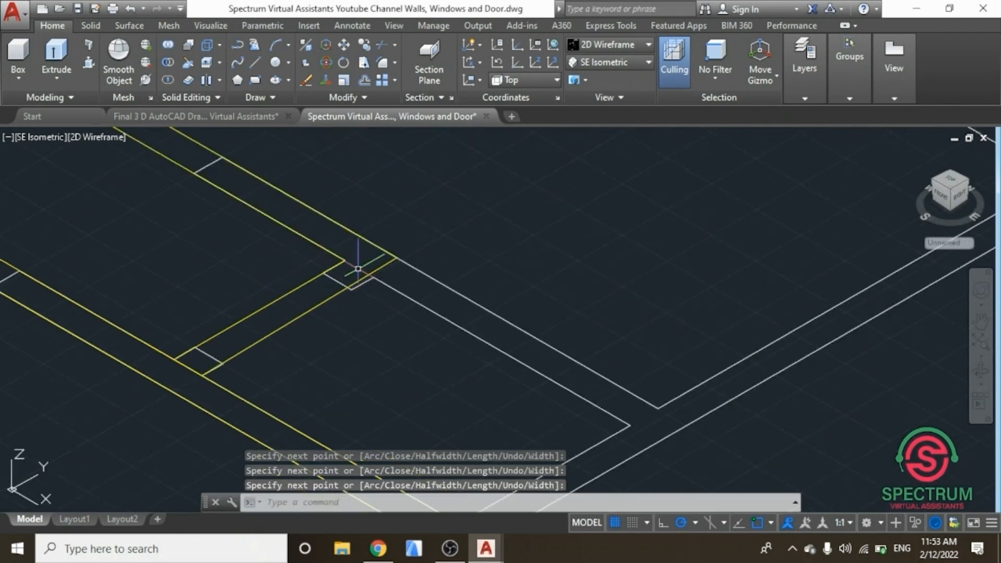
# Step: Stretch a corner vertex of the new polyline onto the wall corner and save the drawing
pyautogui.scroll(5, 358, 269)
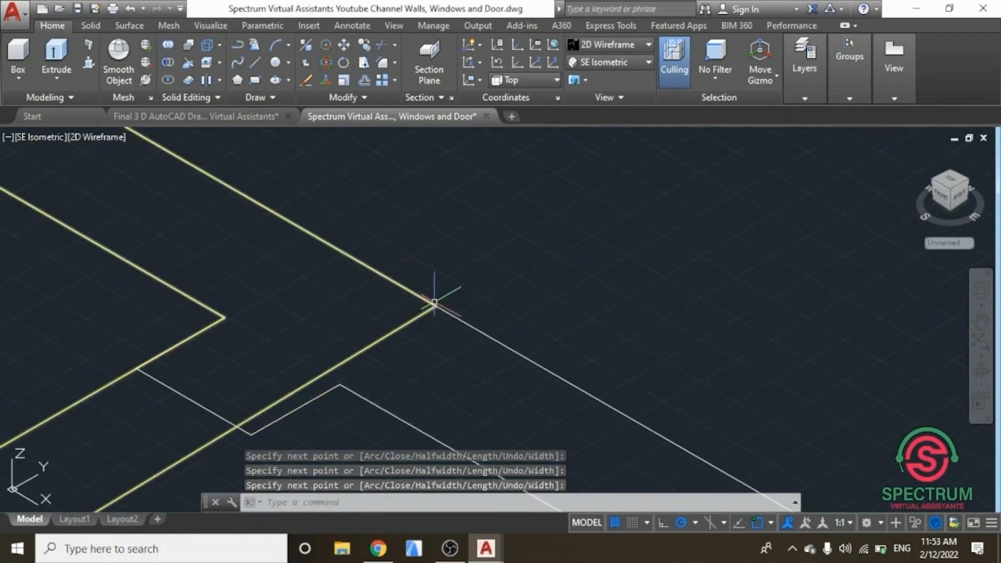
pyautogui.click(436, 308)
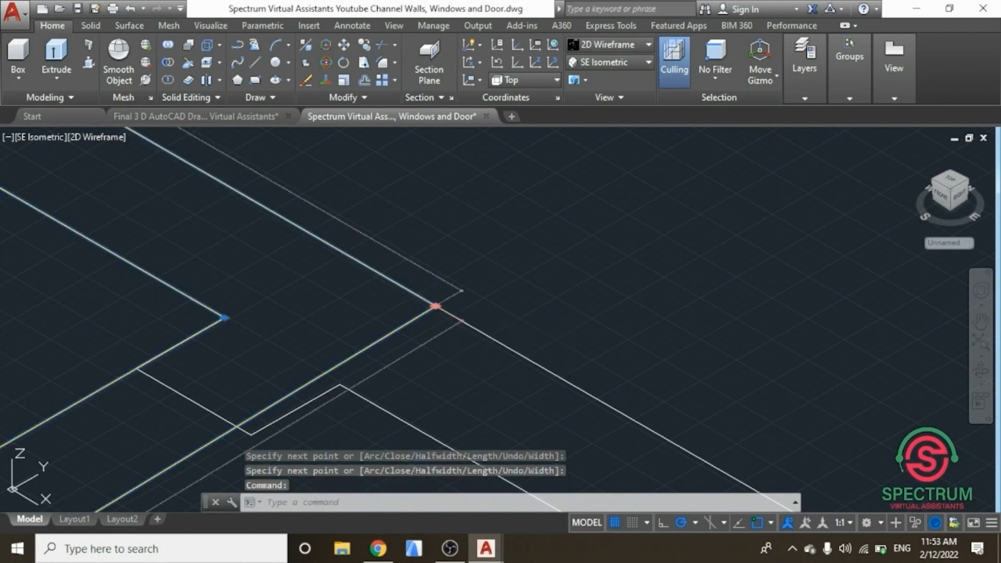
pyautogui.click(436, 306)
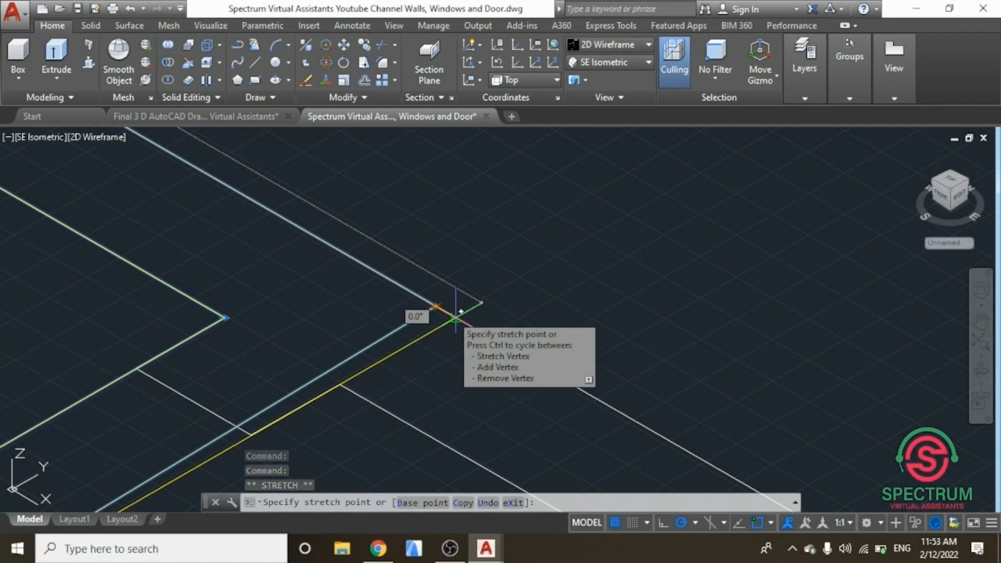
pyautogui.click(456, 317)
pyautogui.scroll(4, 352, 365)
pyautogui.scroll(-5, 425, 380)
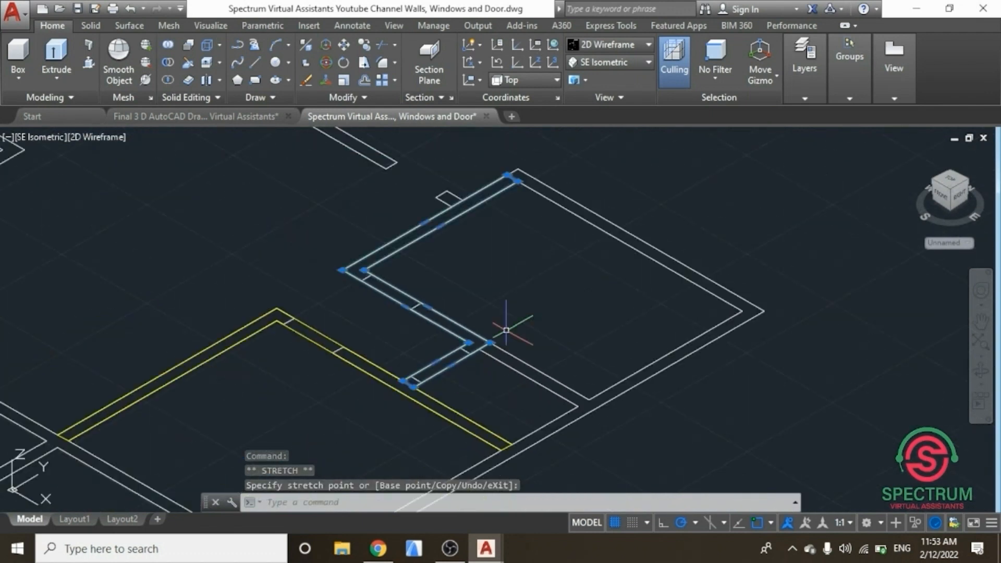
pyautogui.press('Escape')
pyautogui.scroll(-2, 529, 266)
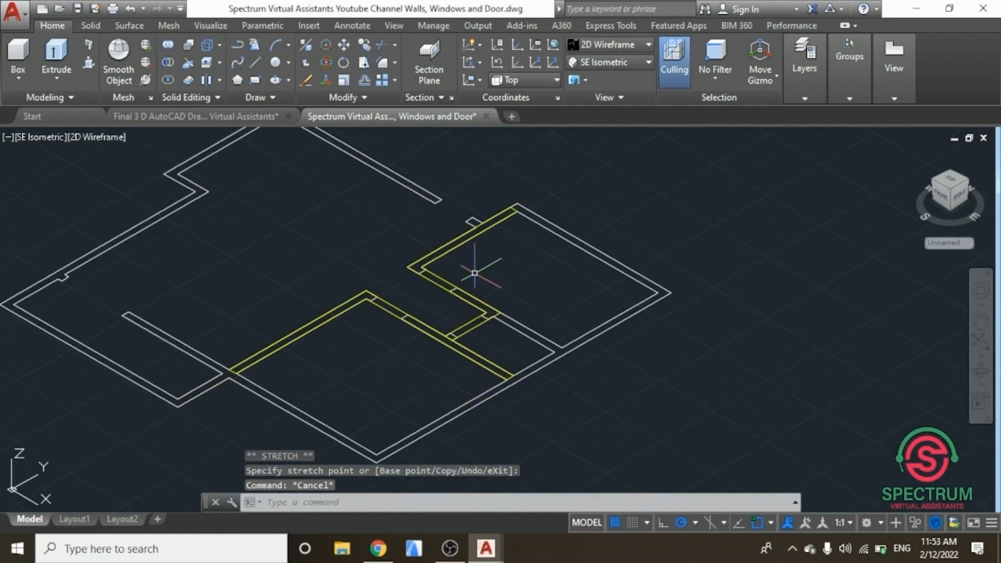
pyautogui.click(78, 9)
pyautogui.scroll(-2, 431, 268)
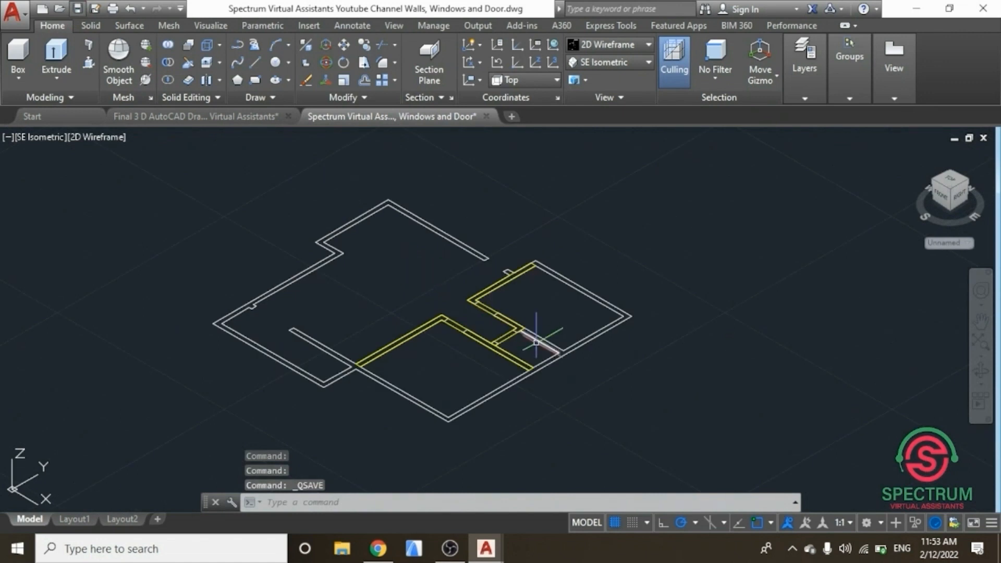
# Step: Trace a closed polyline around the short internal wall segment below the right-hand room and save the drawing
pyautogui.scroll(3, 536, 343)
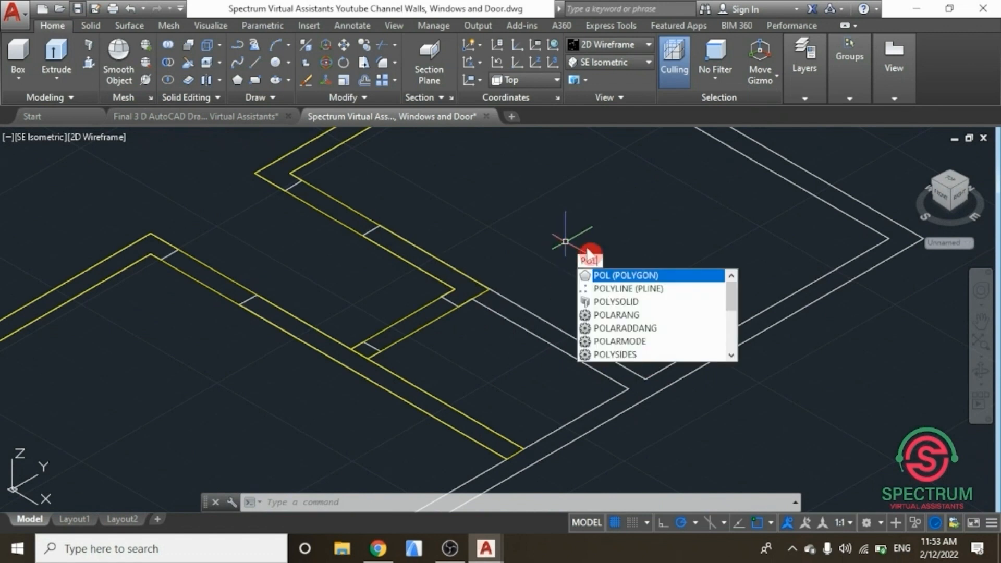
pyautogui.click(632, 289)
pyautogui.click(472, 299)
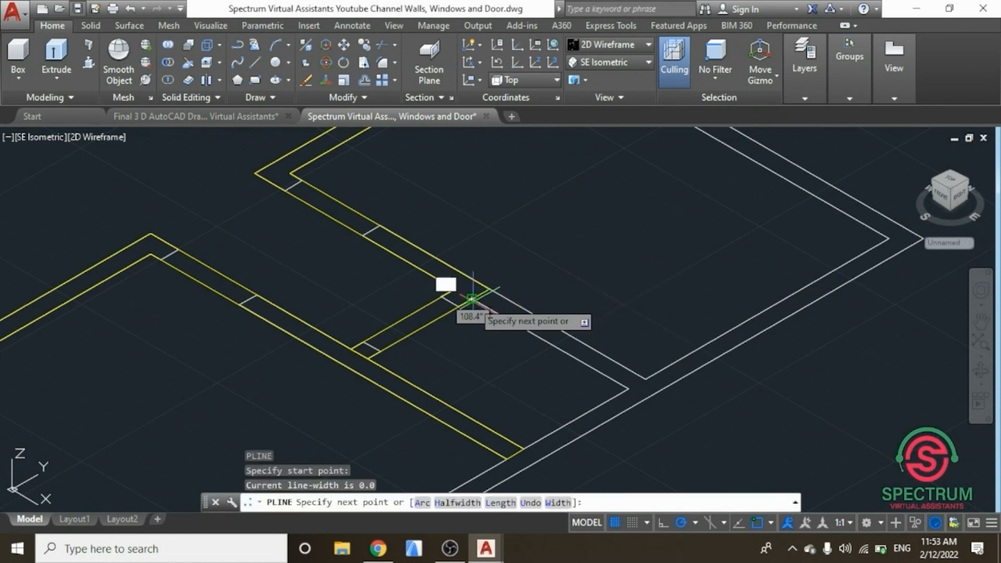
pyautogui.click(627, 388)
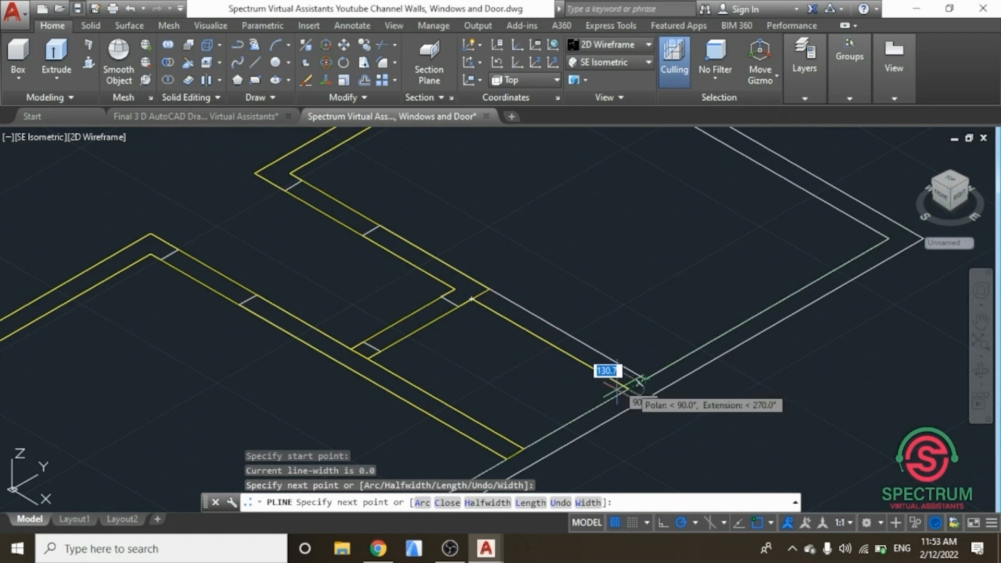
pyautogui.scroll(4, 637, 378)
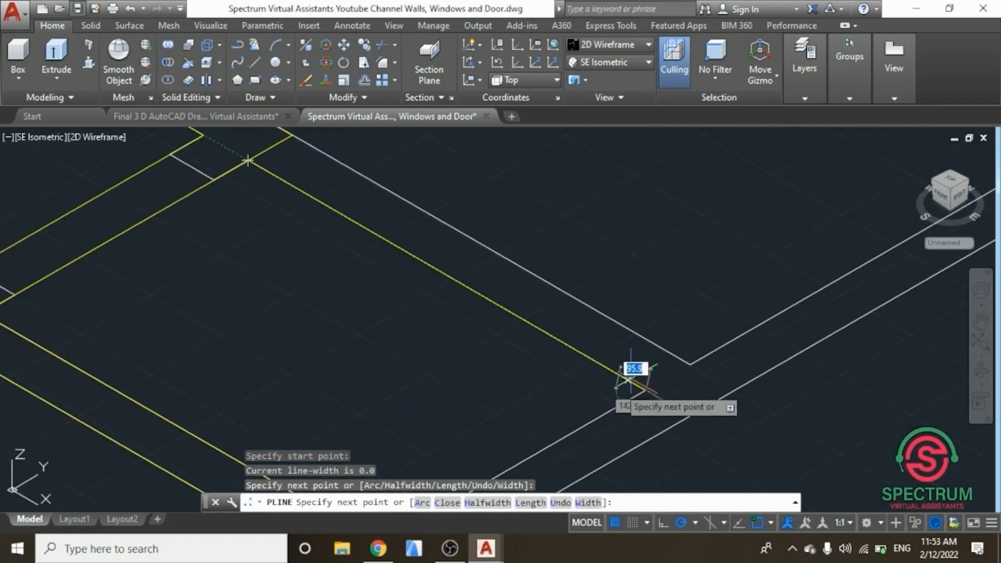
pyautogui.click(678, 358)
pyautogui.scroll(-3, 601, 313)
pyautogui.scroll(4, 502, 403)
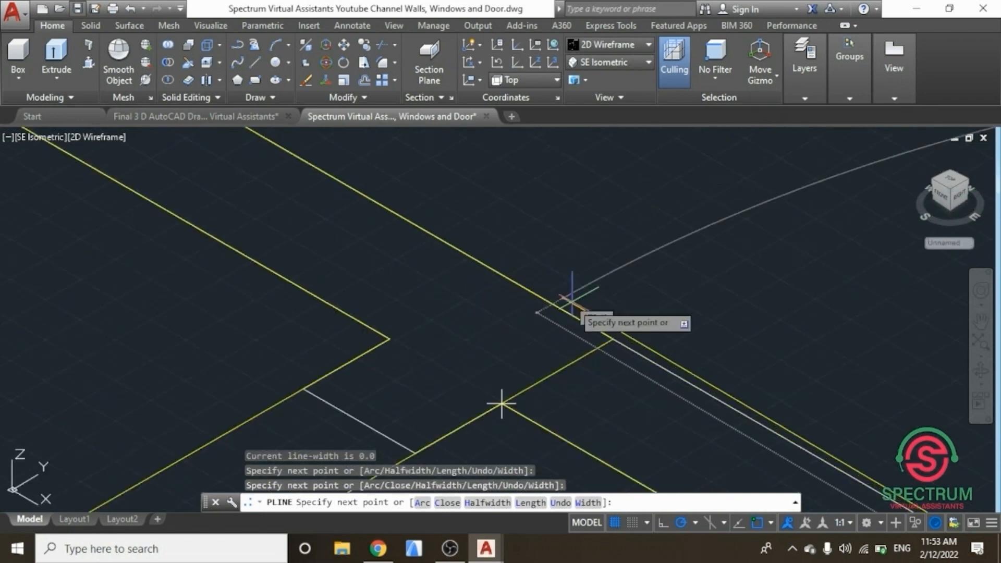
pyautogui.click(502, 403)
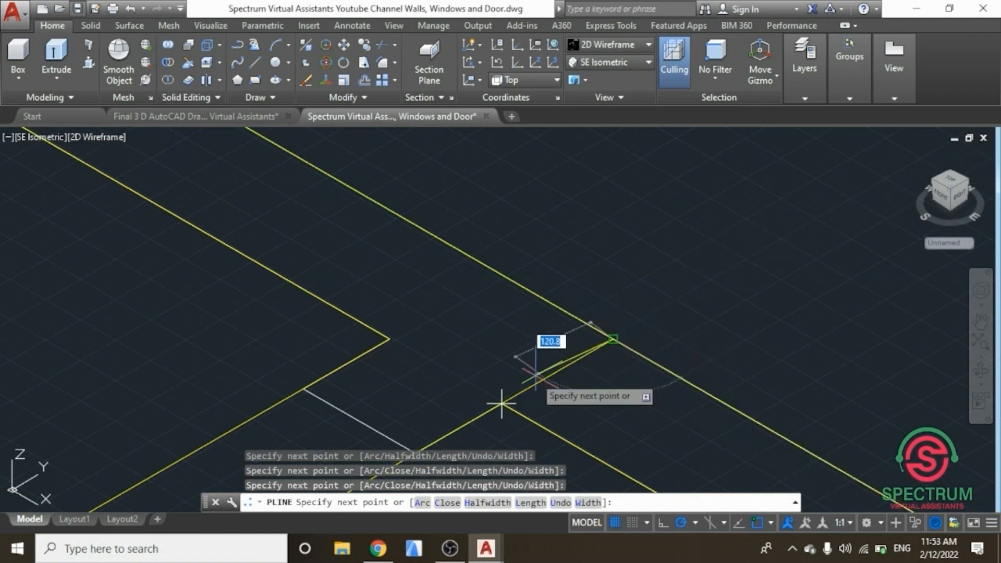
pyautogui.click(502, 403)
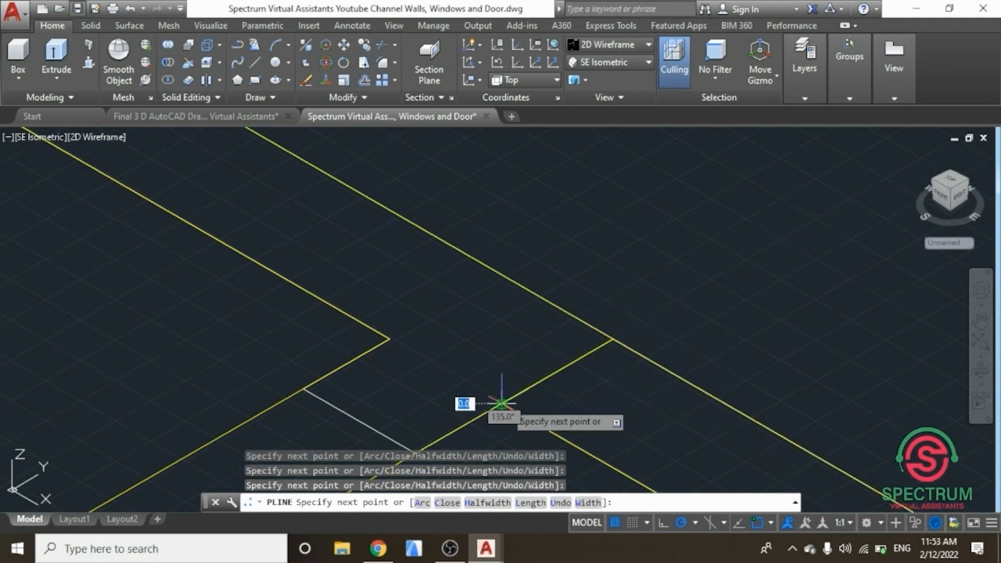
pyautogui.press('Return')
pyautogui.scroll(-5, 521, 336)
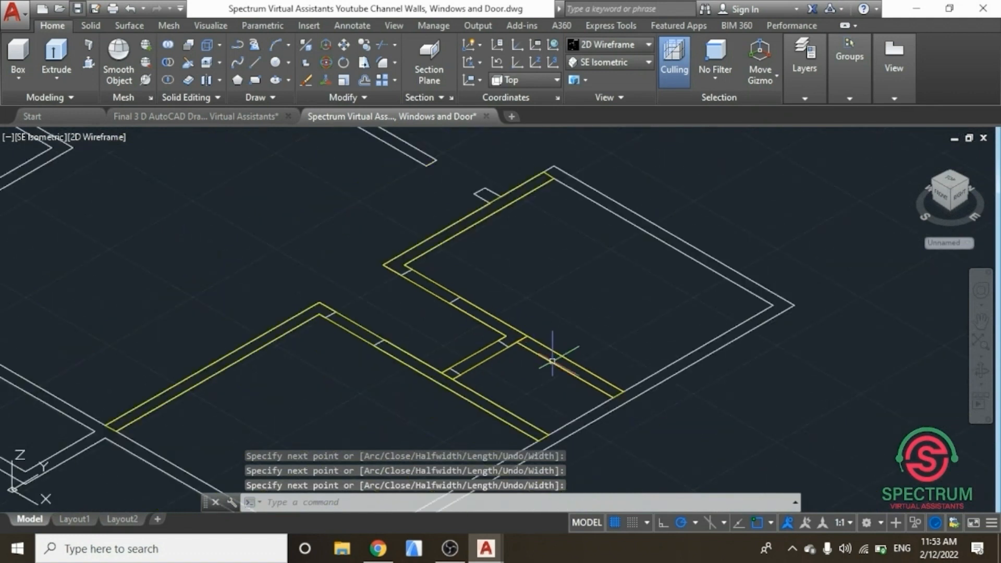
pyautogui.scroll(-3, 615, 366)
pyautogui.click(78, 9)
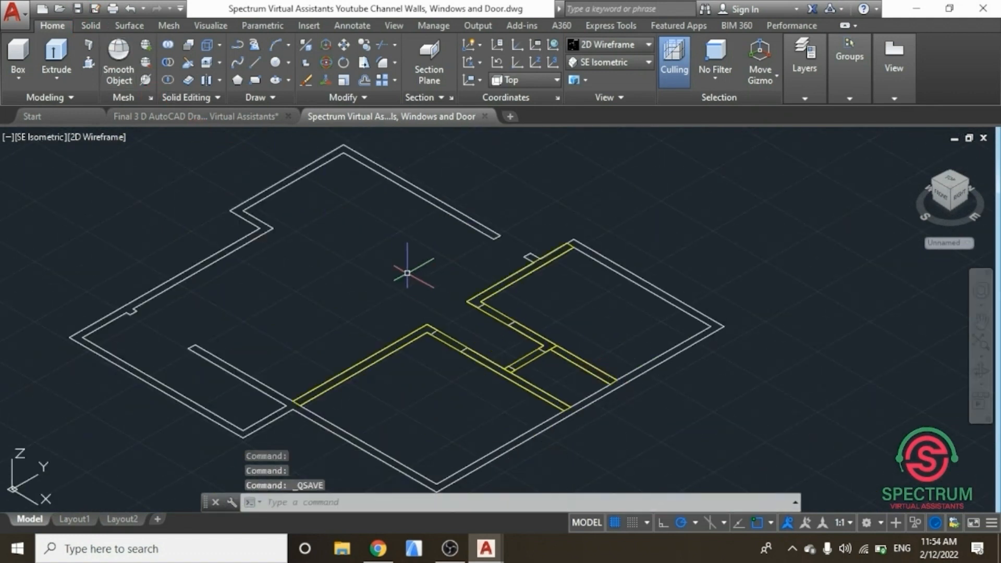
# Step: Extrude the three internal wall polylines to a height of 2700
pyautogui.click(981, 342)
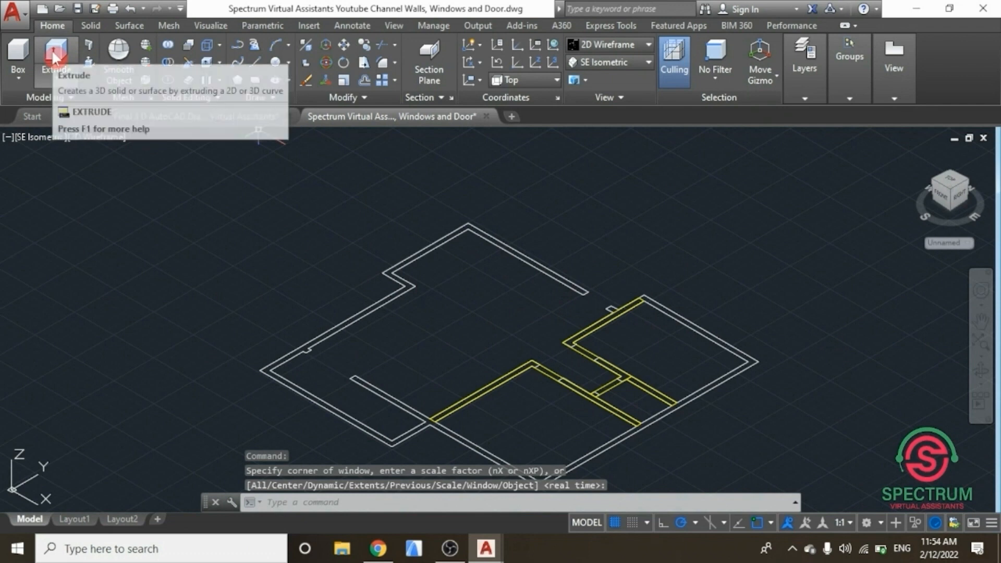
pyautogui.click(57, 77)
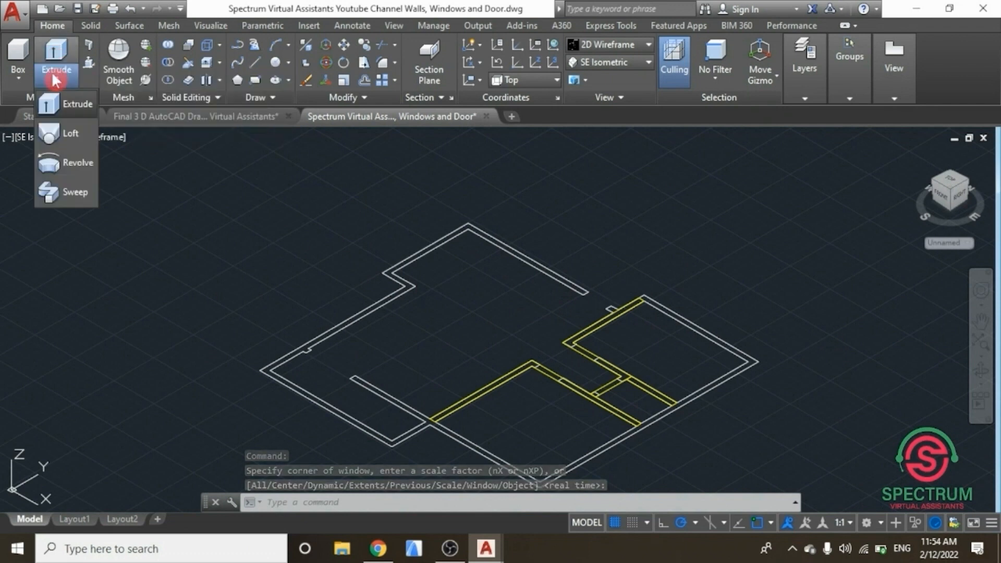
pyautogui.click(73, 106)
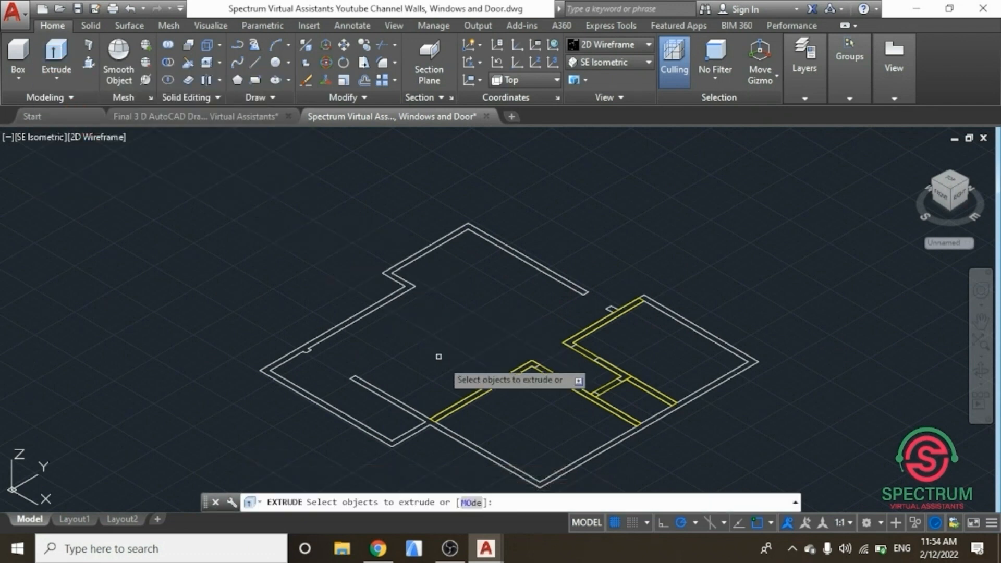
pyautogui.click(477, 392)
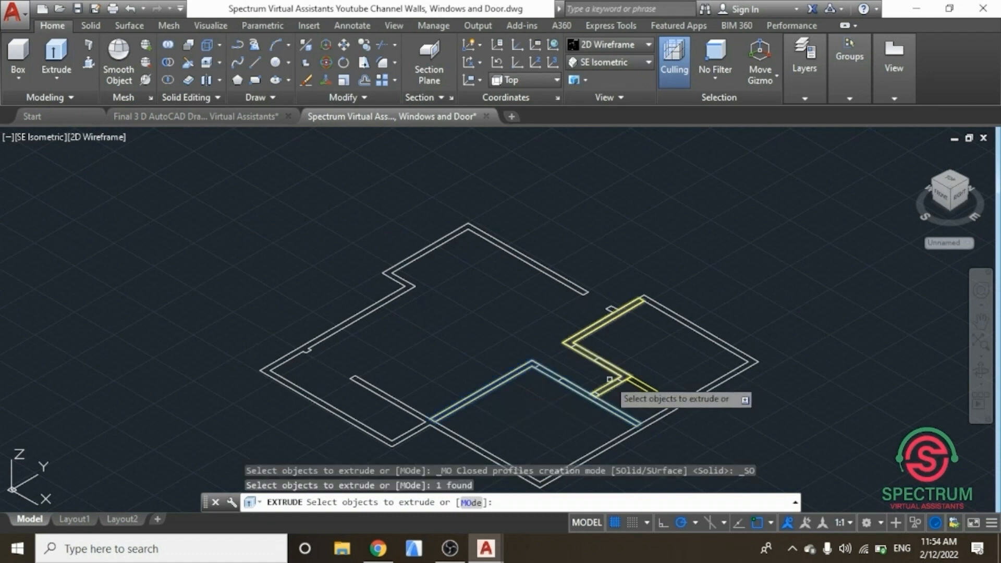
pyautogui.click(606, 384)
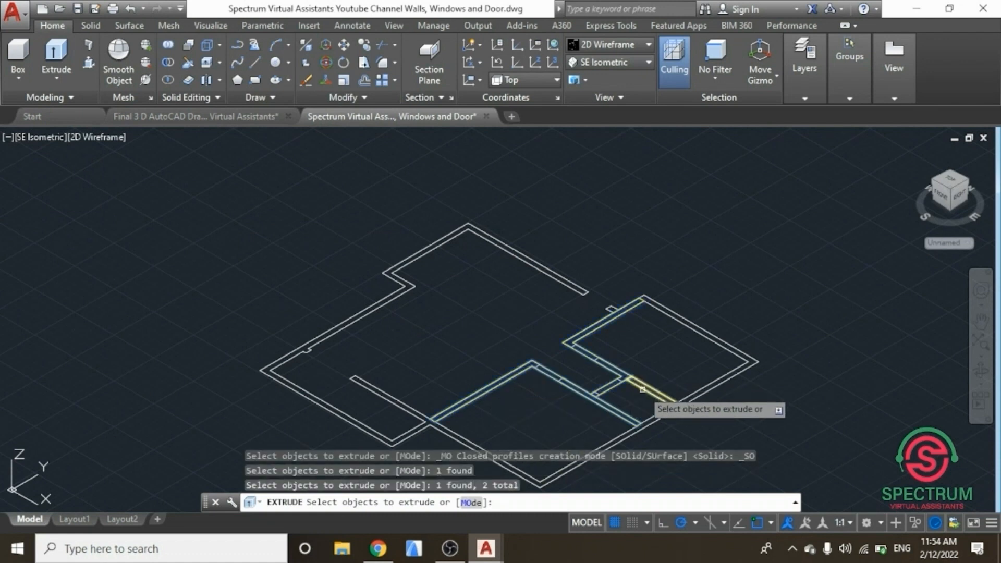
pyautogui.scroll(3, 643, 389)
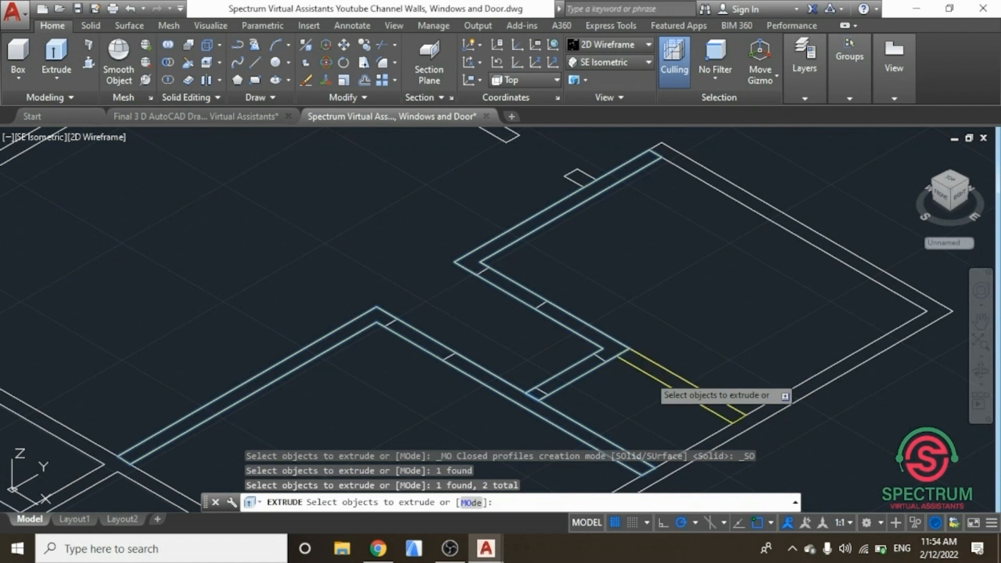
pyautogui.click(649, 375)
pyautogui.press('Return')
pyautogui.scroll(-3, 647, 305)
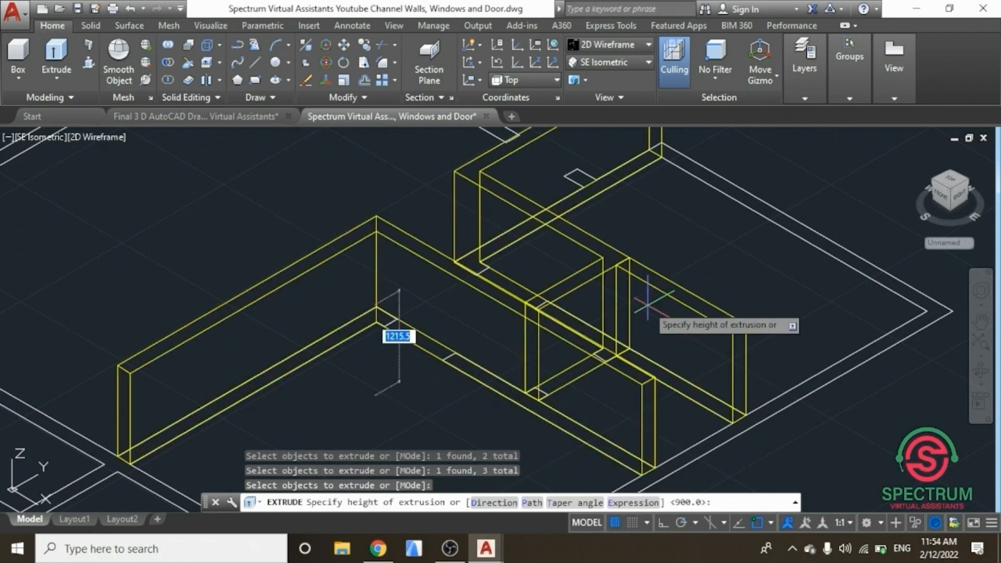
pyautogui.scroll(-2, 656, 406)
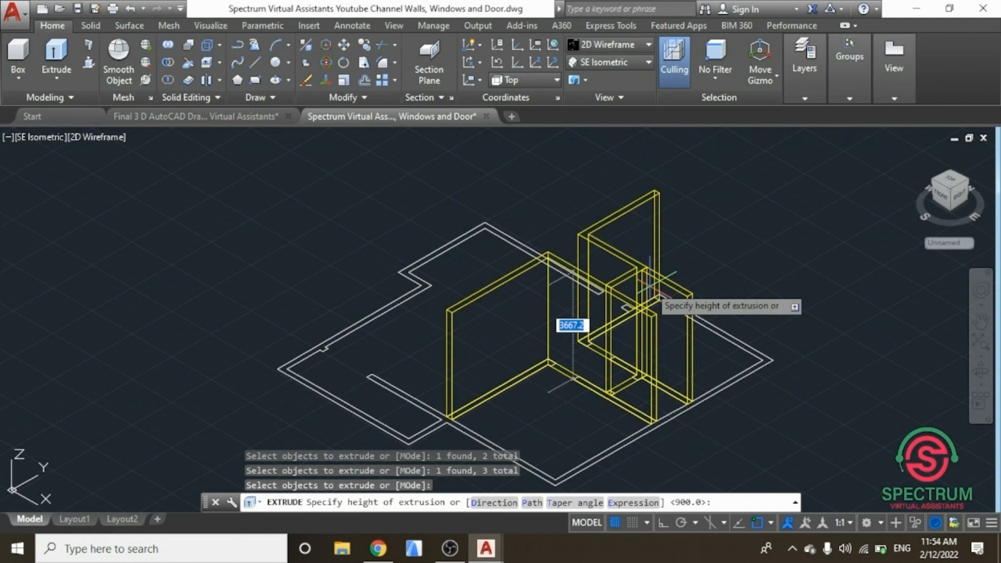
pyautogui.write('2700')
pyautogui.press('Return')
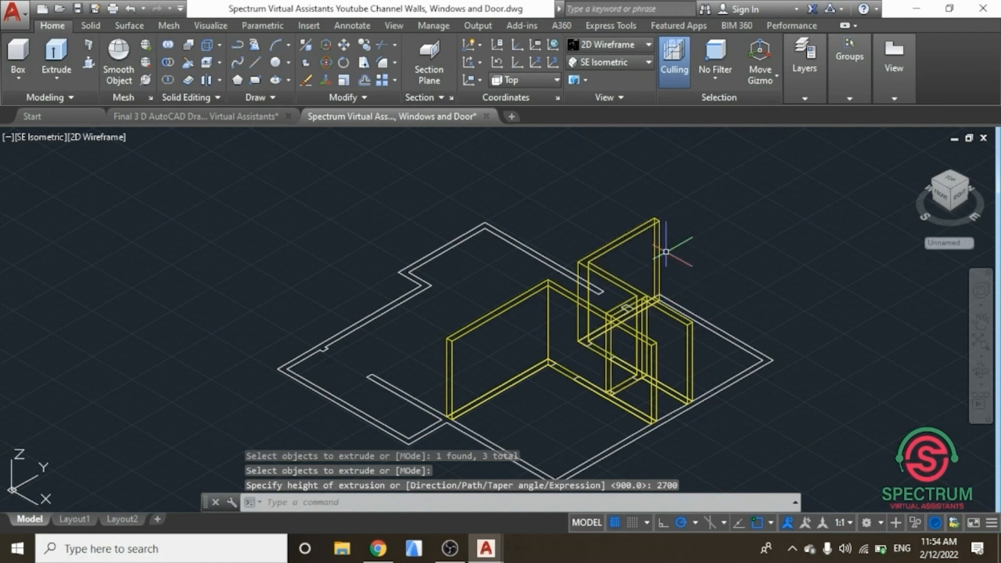
# Step: Turn the 3 D External Walls layer back on and zoom out to show the whole model
pyautogui.click(807, 97)
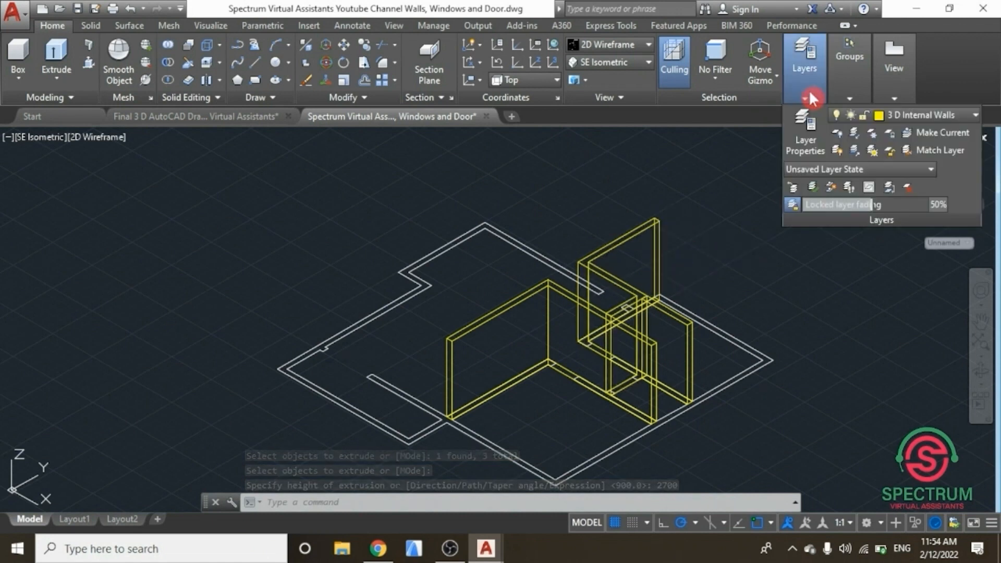
pyautogui.click(916, 114)
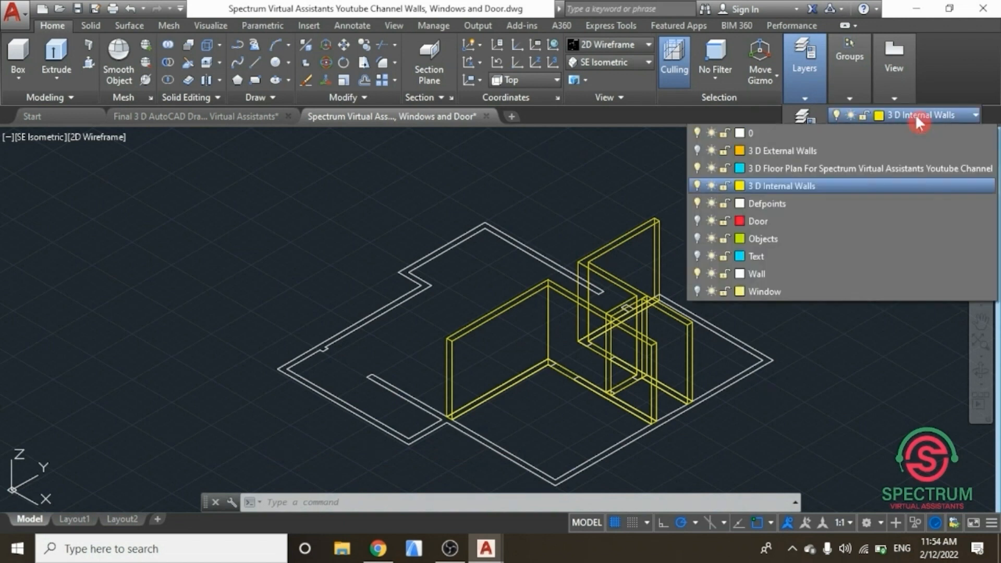
pyautogui.click(696, 150)
pyautogui.click(698, 204)
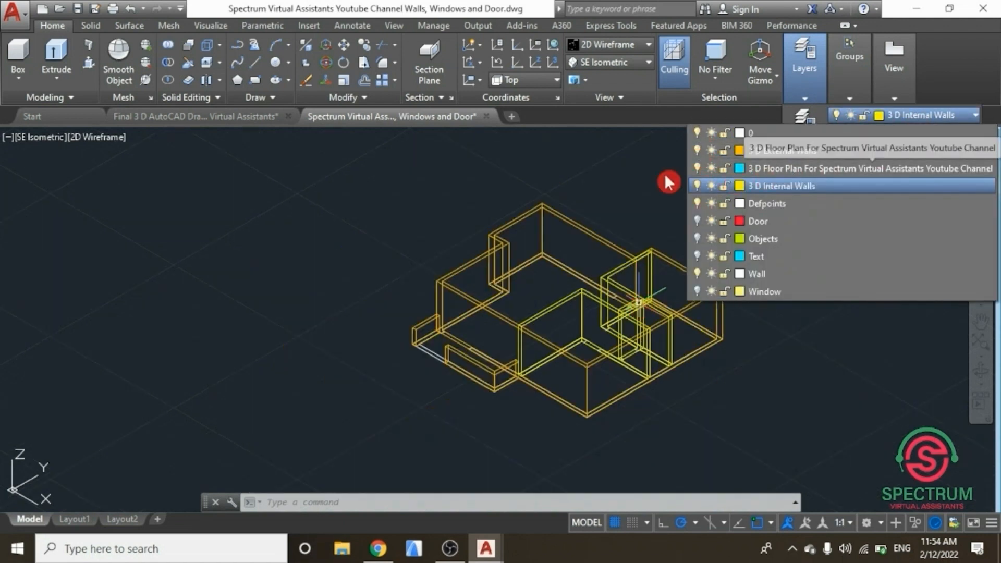
pyautogui.click(982, 343)
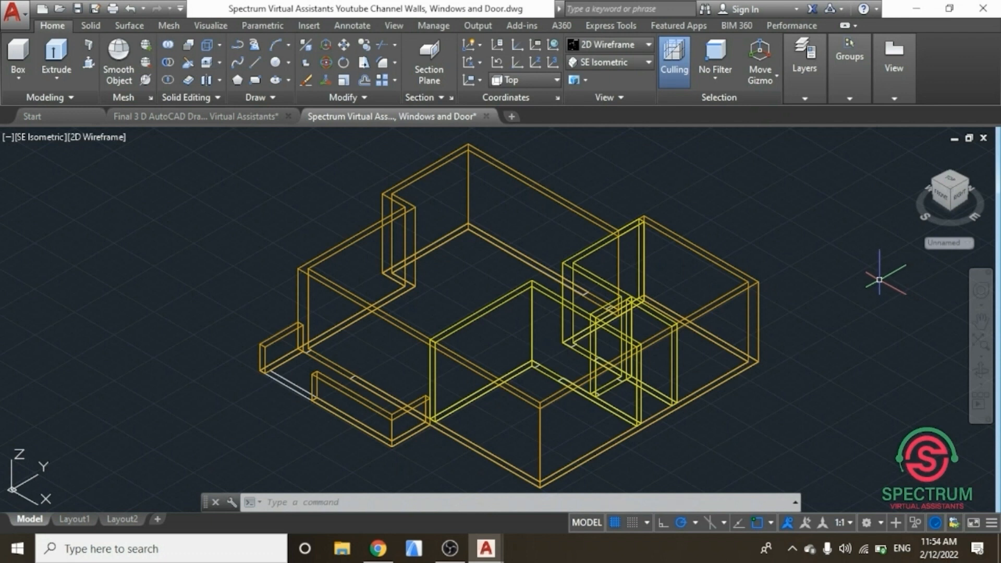
# Step: Make 3 D External Walls the current layer
pyautogui.click(860, 96)
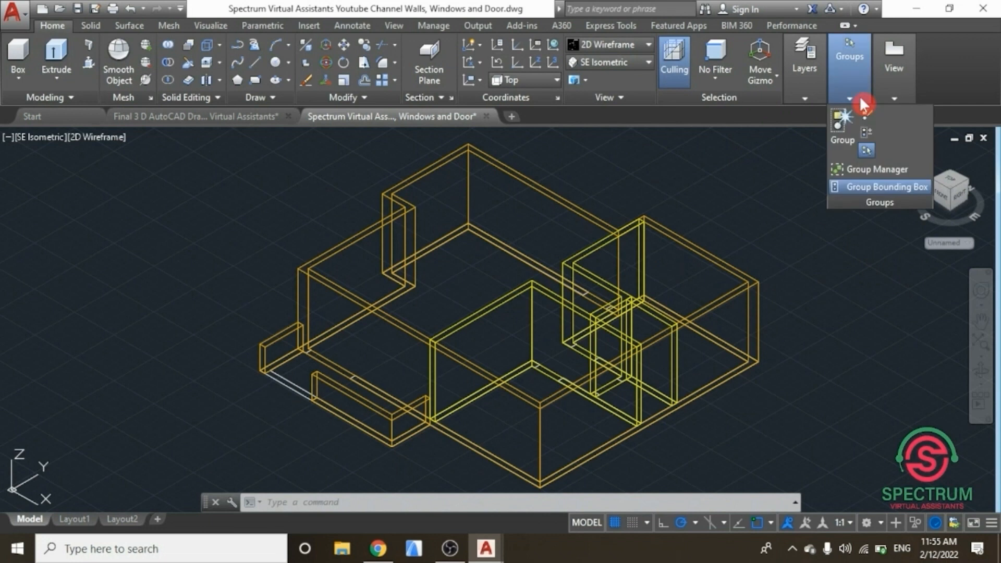
pyautogui.click(811, 93)
pyautogui.click(881, 116)
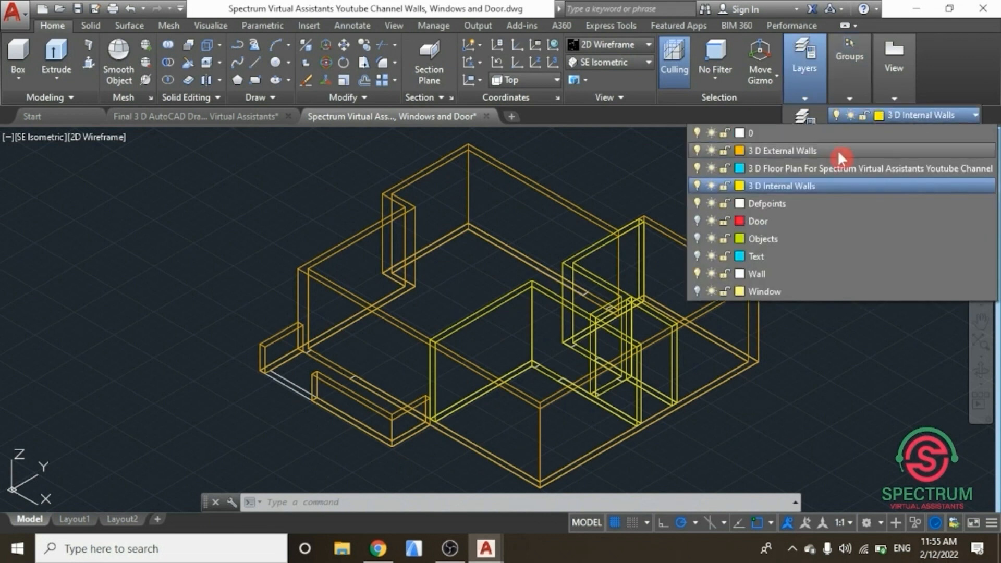
pyautogui.click(756, 151)
pyautogui.click(757, 153)
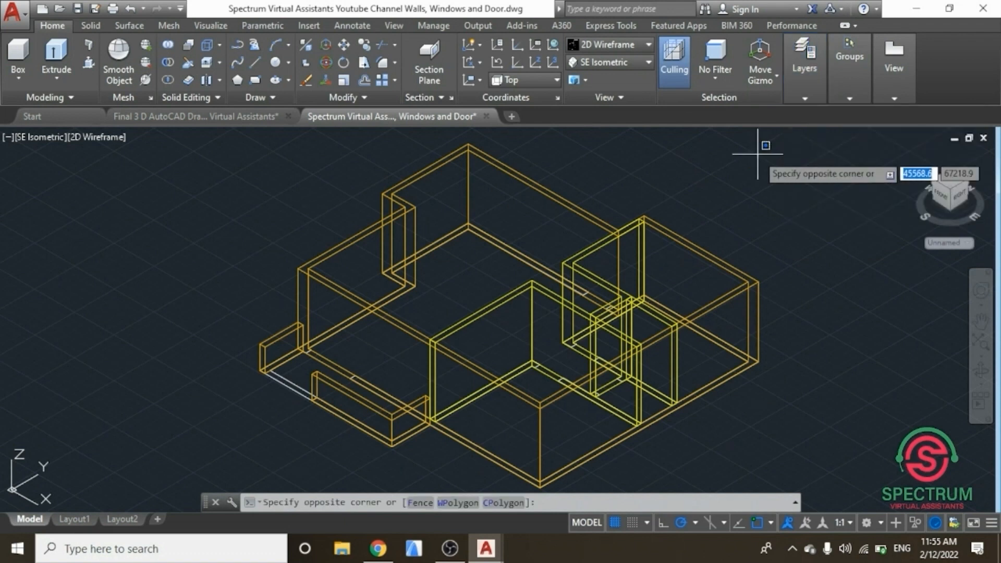
pyautogui.press('Escape')
# Step: Turn off the 3 D Internal Walls layer
pyautogui.moveTo(810, 95)
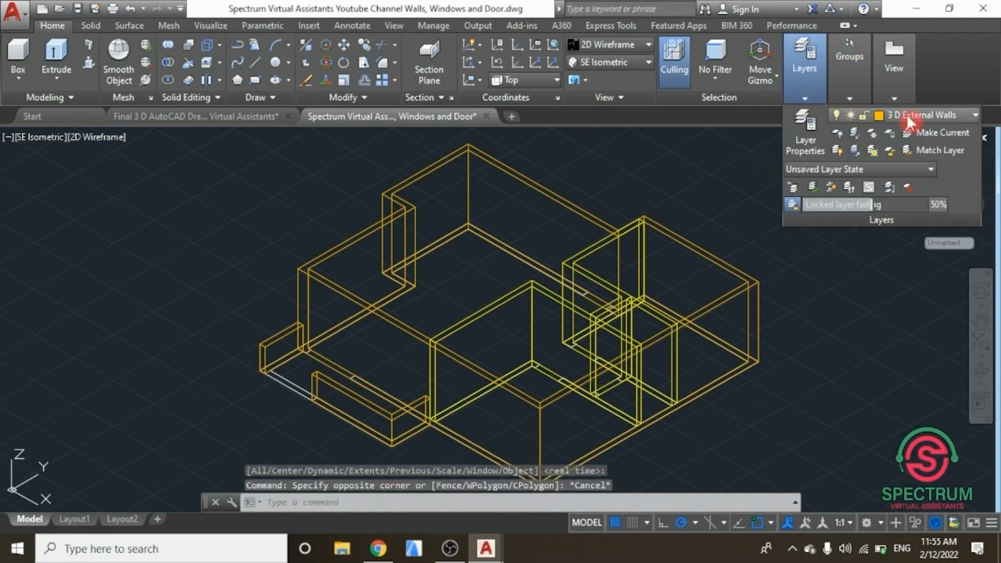
pyautogui.click(891, 114)
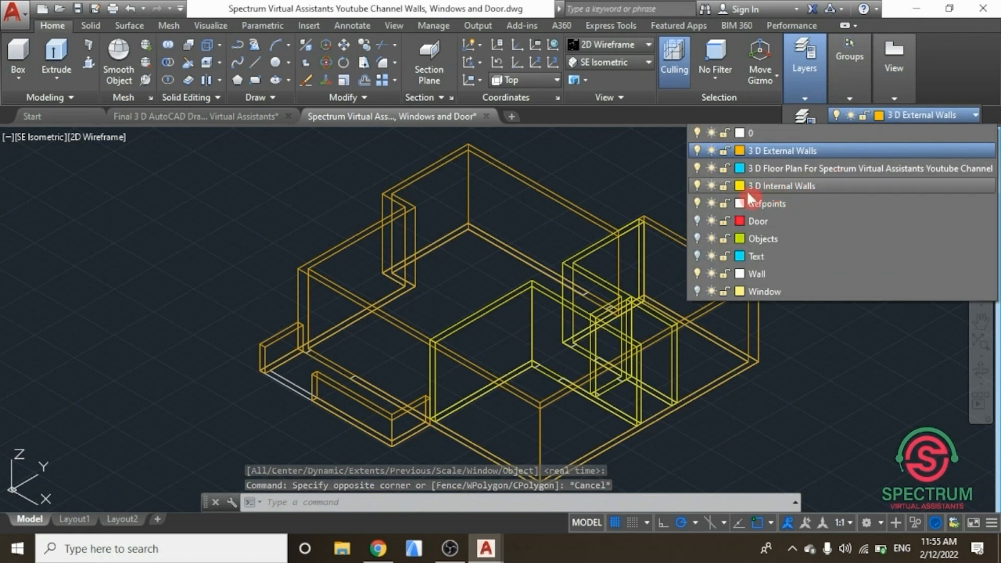
pyautogui.click(698, 187)
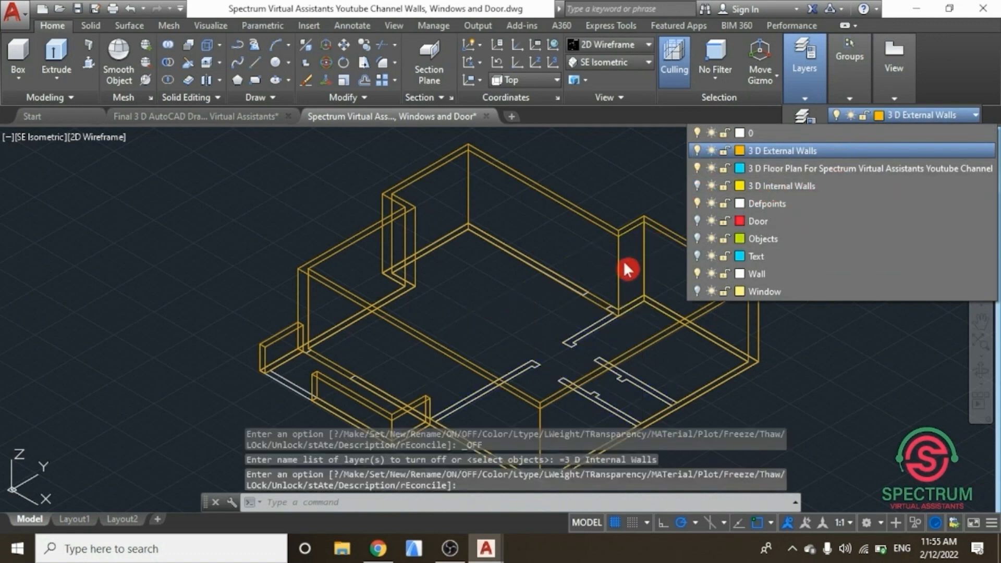
pyautogui.click(589, 232)
pyautogui.scroll(-2, 634, 252)
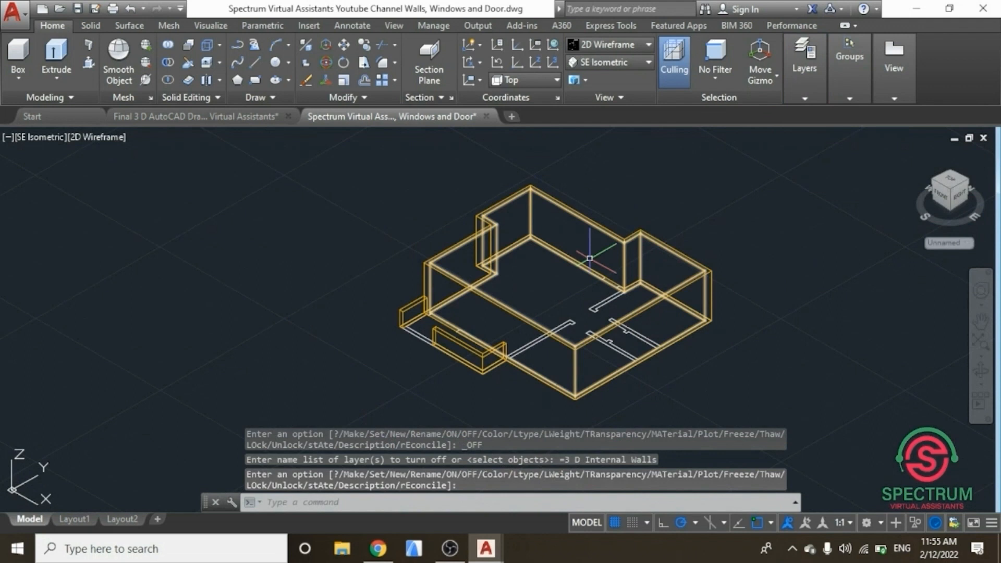
pyautogui.scroll(2, 493, 339)
pyautogui.scroll(-2, 480, 335)
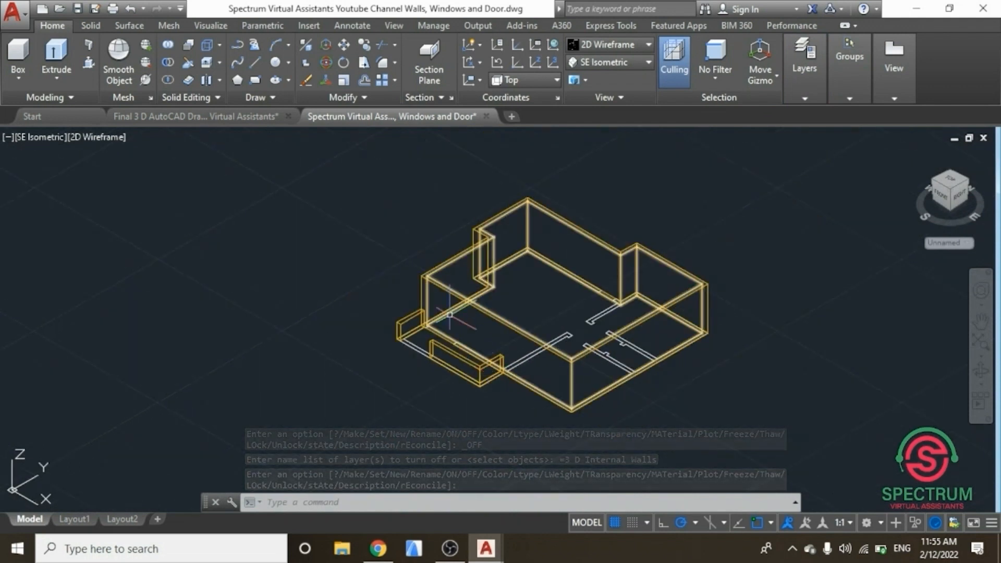
pyautogui.scroll(2, 477, 294)
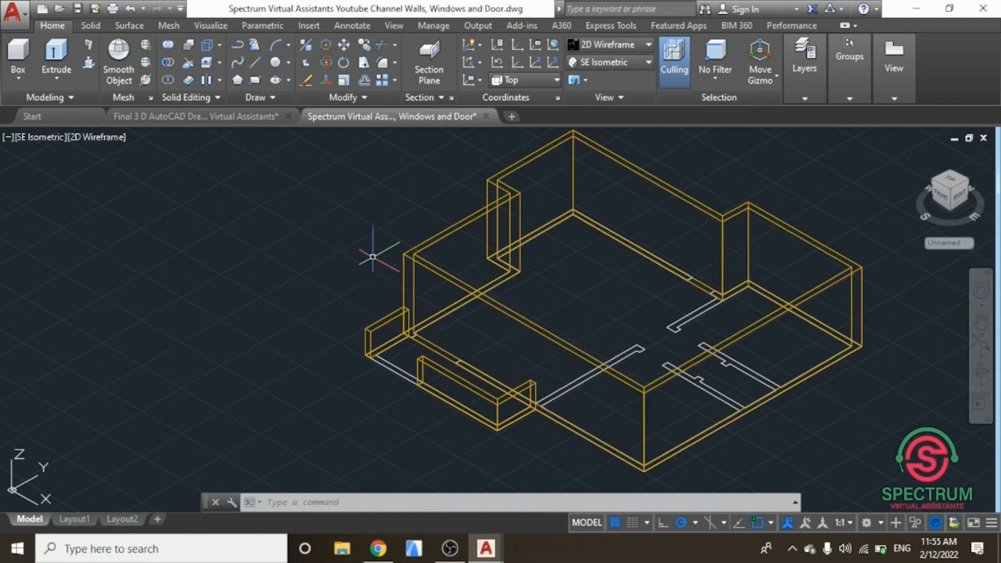
# Step: Switch the viewport's visual style to Realistic
pyautogui.click(649, 50)
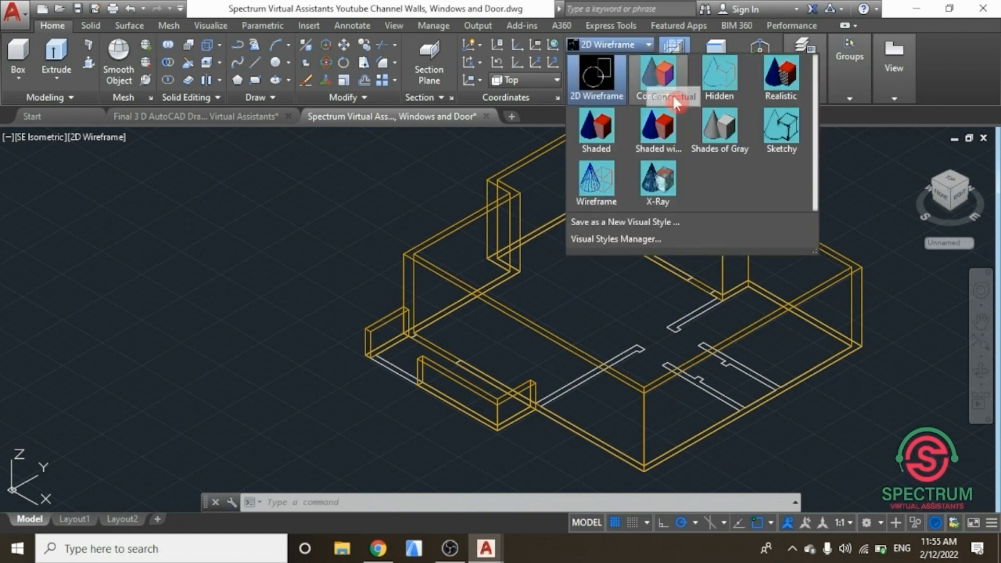
pyautogui.click(780, 77)
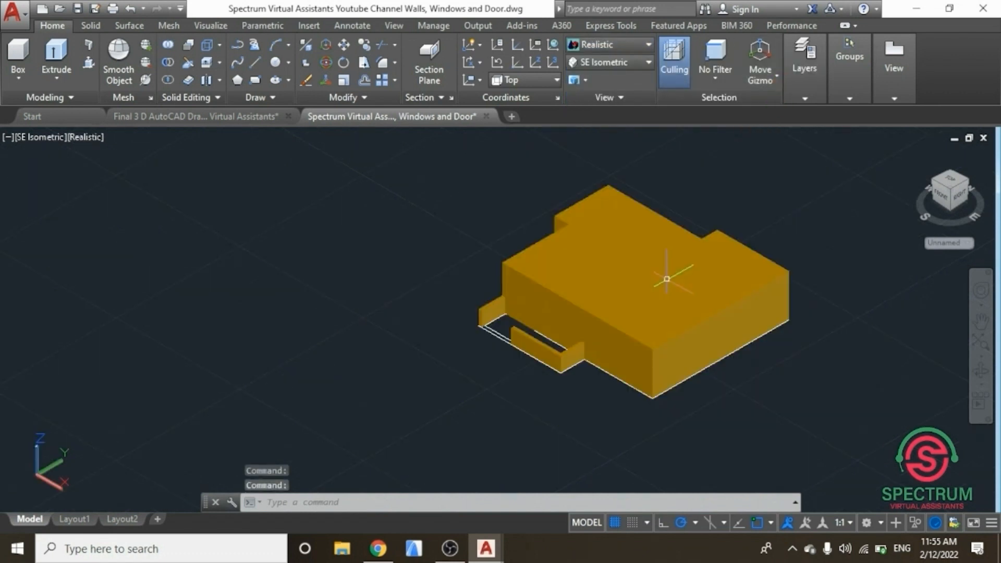
pyautogui.scroll(-1, 647, 277)
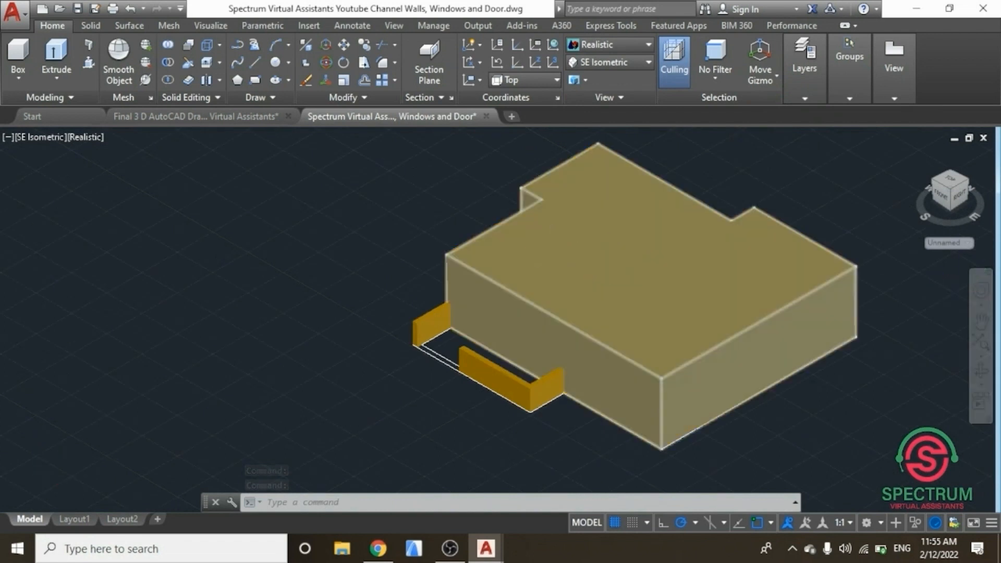
pyautogui.scroll(1, 536, 250)
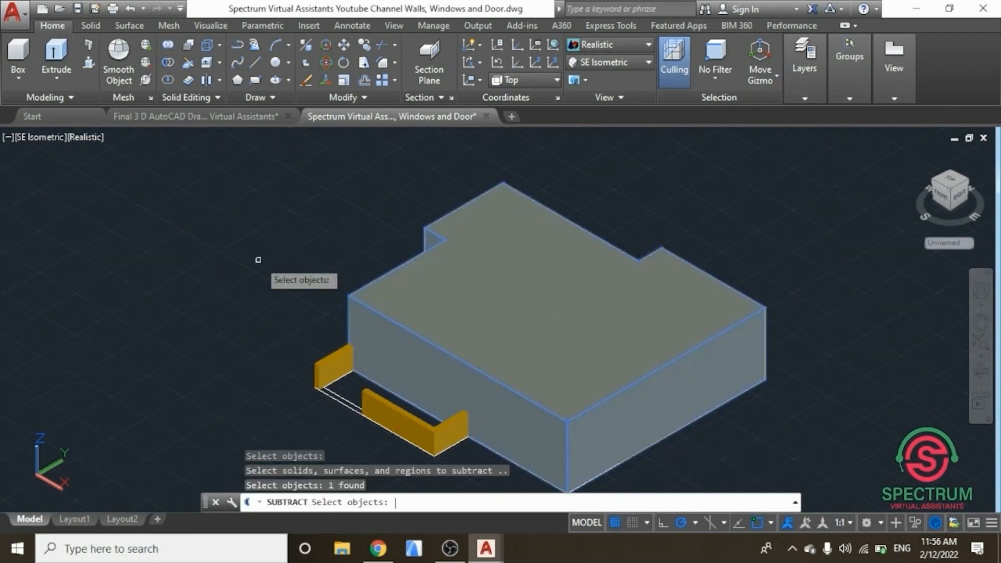
pyautogui.press('Return')
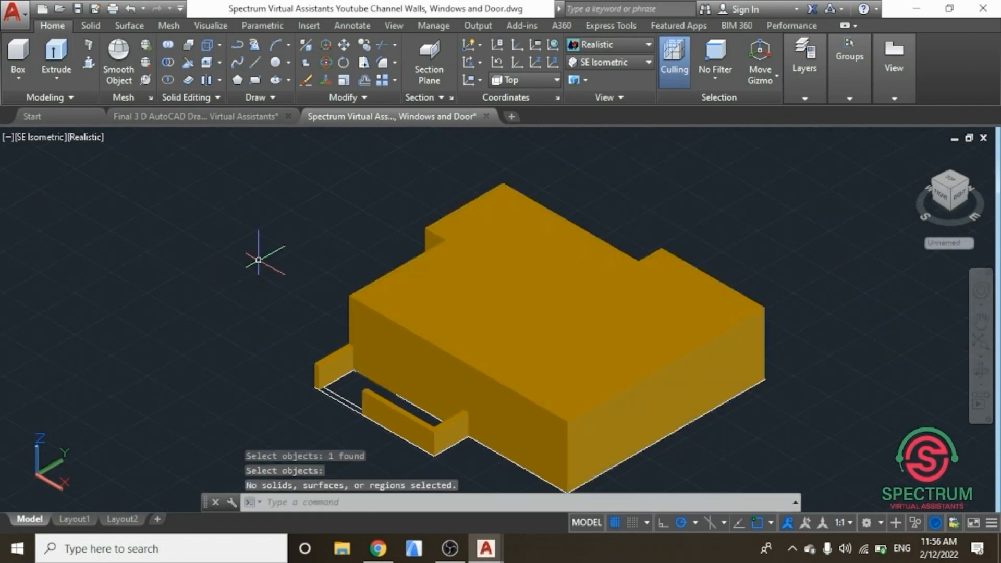
pyautogui.scroll(5, 380, 290)
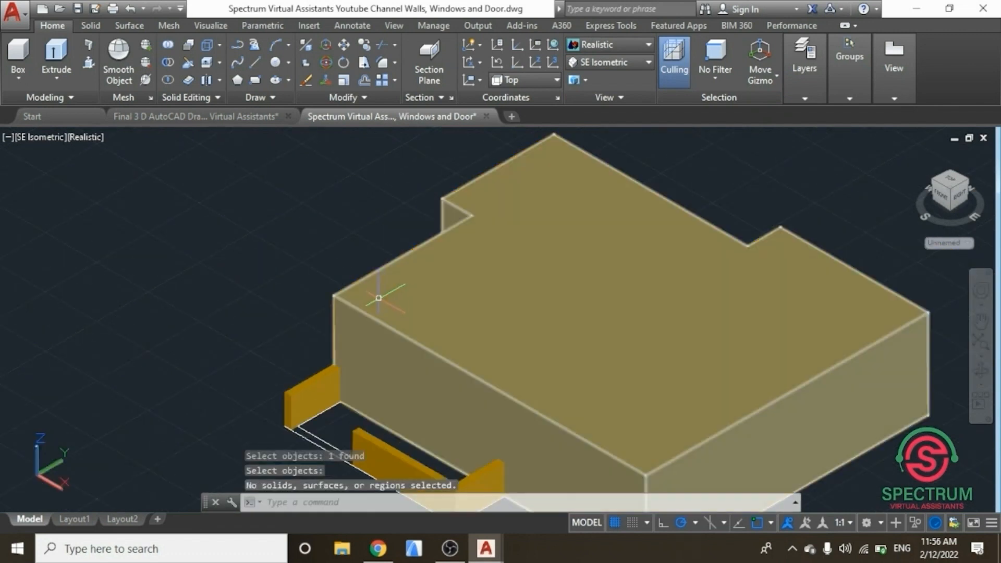
pyautogui.scroll(-6, 275, 224)
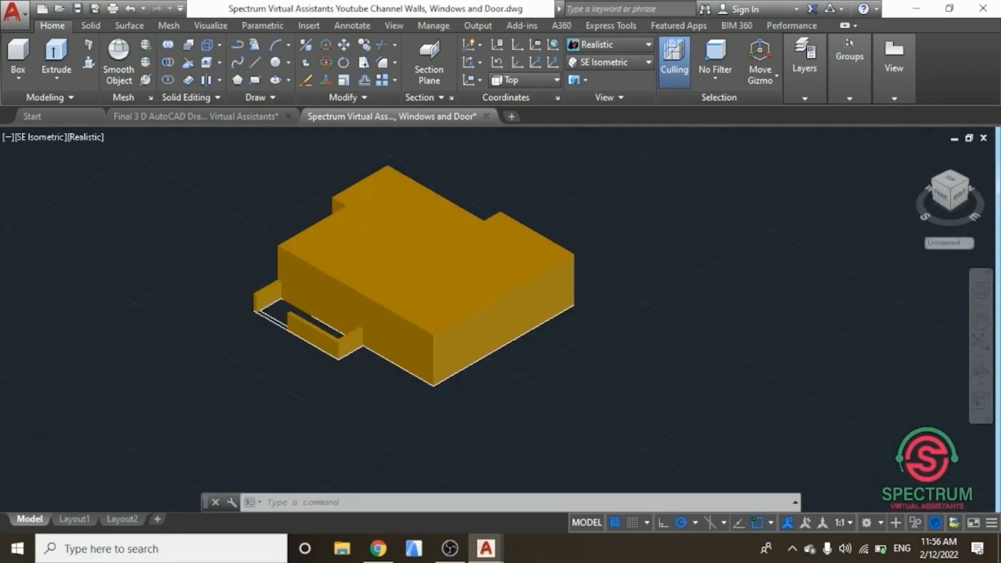
pyautogui.scroll(2, 274, 230)
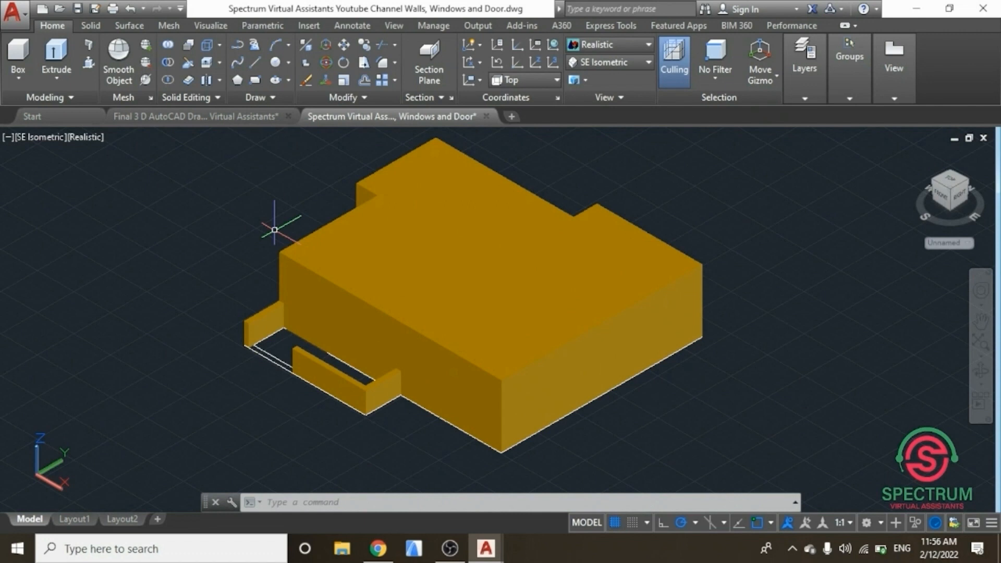
# Step: Subtract the inner extruded solid from the outer external-wall solid to hollow out the walls
pyautogui.write('SUN')
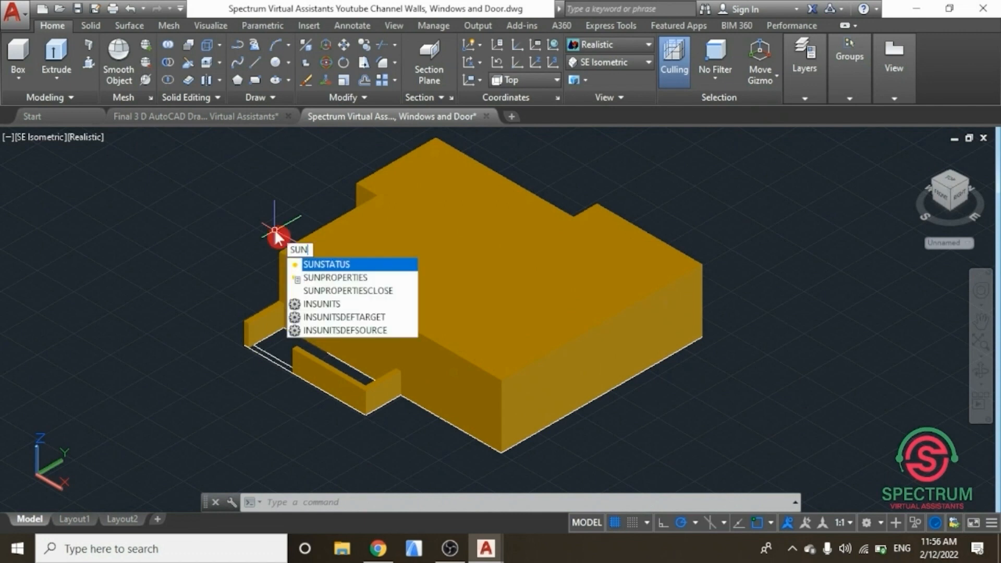
pyautogui.press('BackSpace')
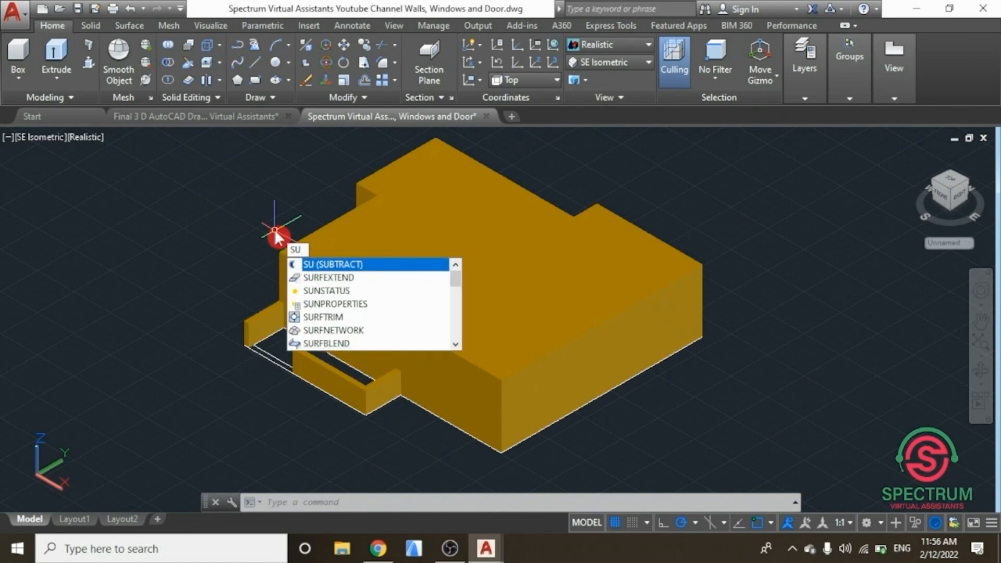
pyautogui.press('Return')
pyautogui.scroll(3, 293, 258)
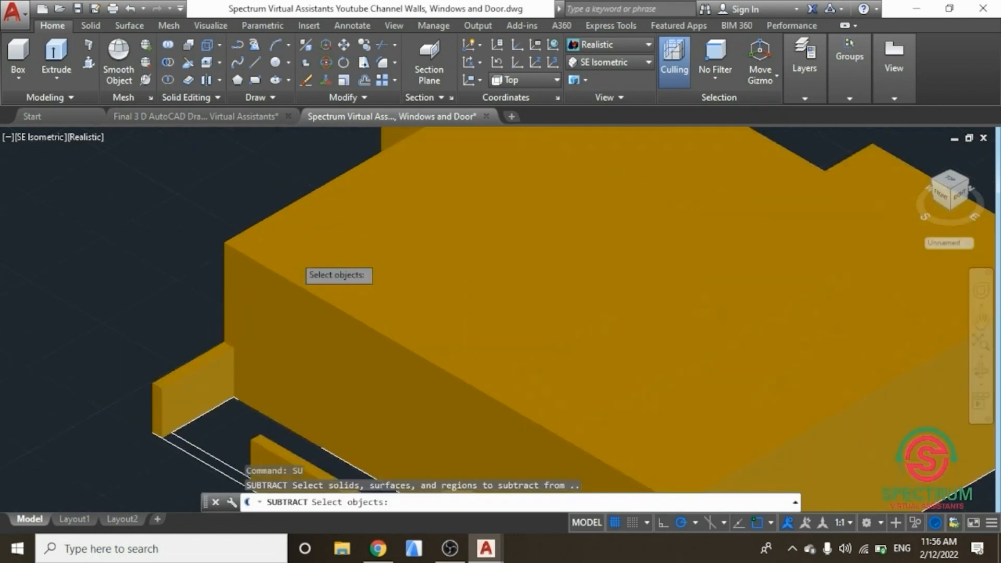
pyautogui.scroll(4, 293, 254)
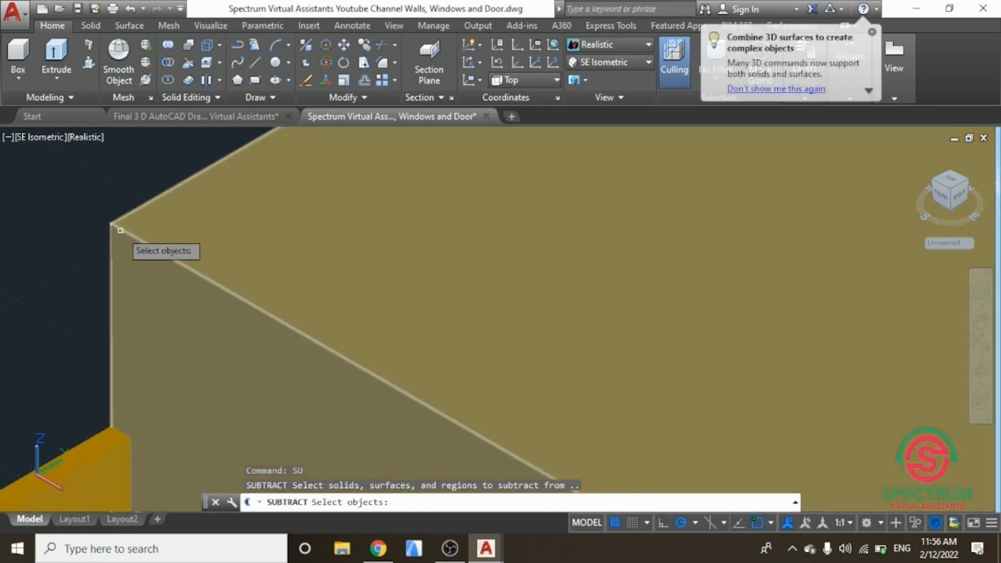
pyautogui.click(121, 230)
pyautogui.scroll(-5, 193, 323)
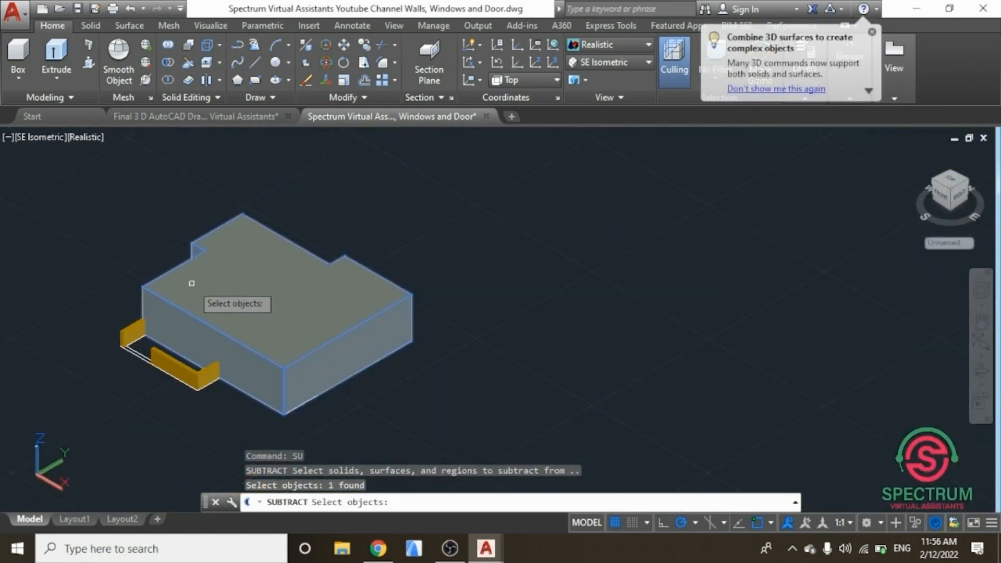
pyautogui.press('Return')
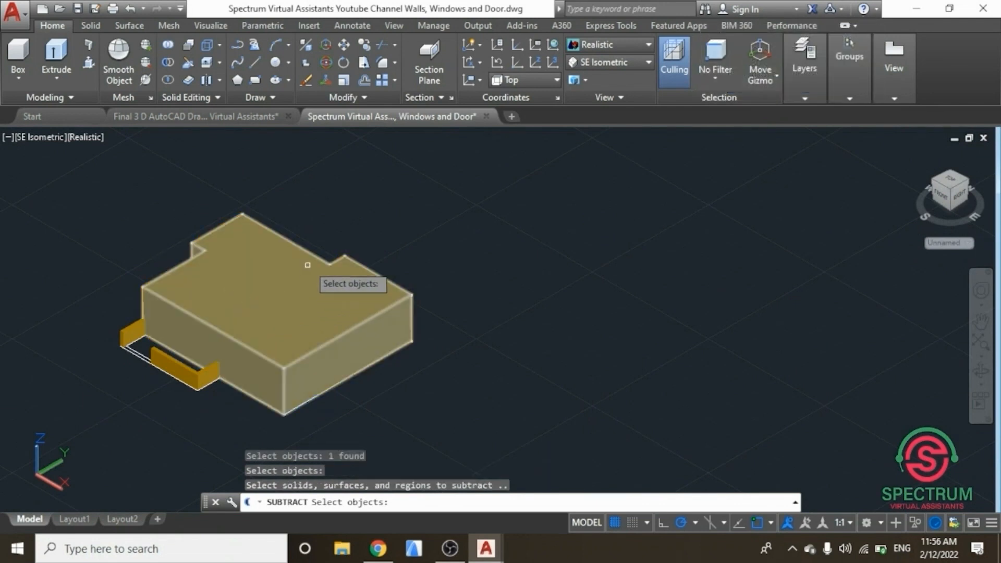
pyautogui.scroll(5, 277, 247)
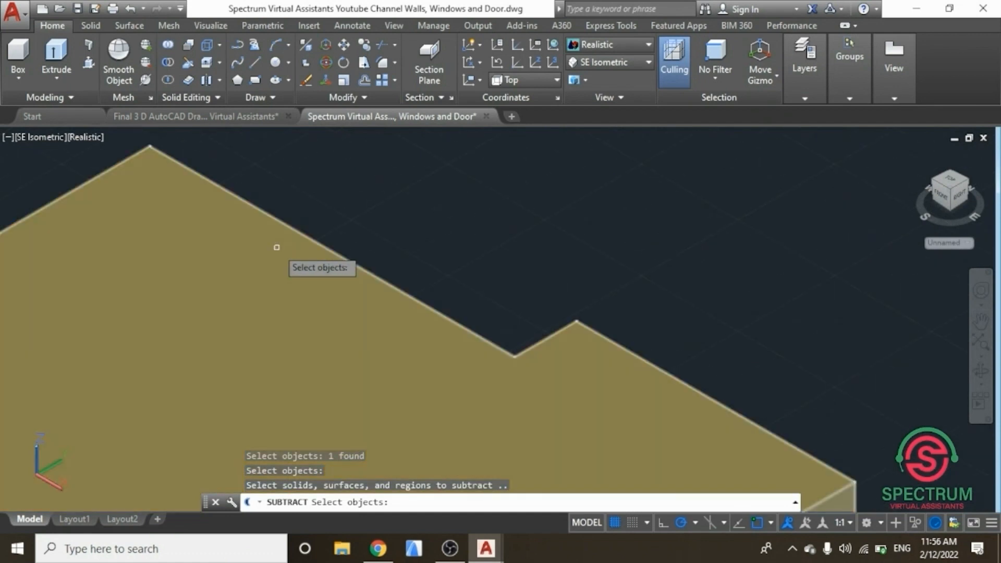
pyautogui.scroll(-2, 536, 286)
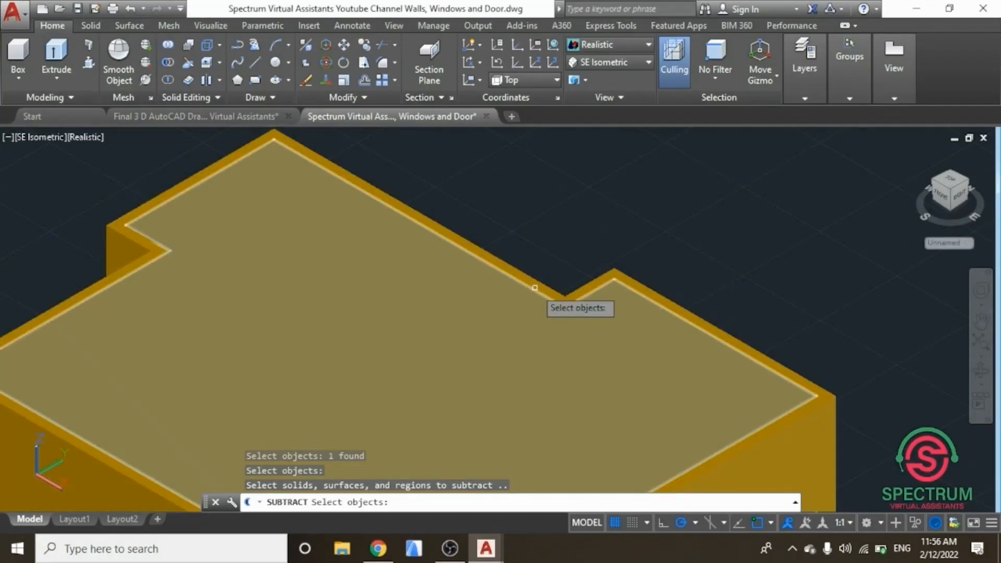
pyautogui.click(534, 287)
pyautogui.scroll(-5, 532, 292)
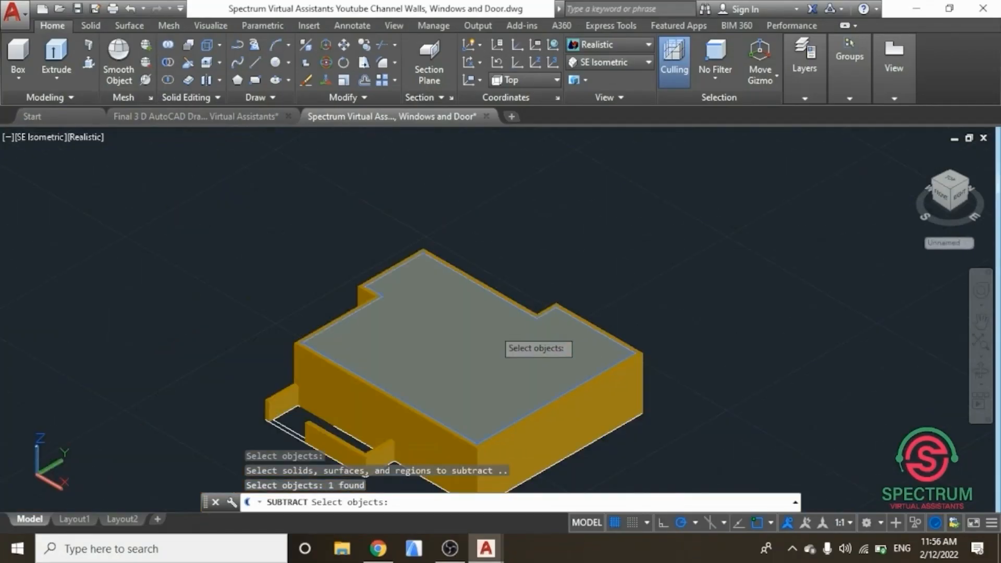
pyautogui.press('Return')
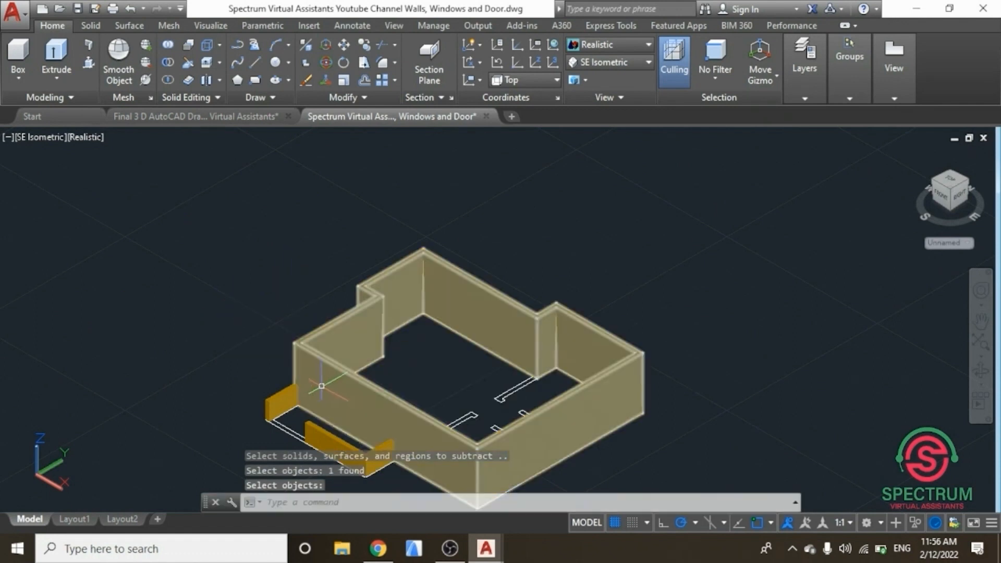
pyautogui.scroll(-2, 347, 324)
pyautogui.scroll(2, 346, 386)
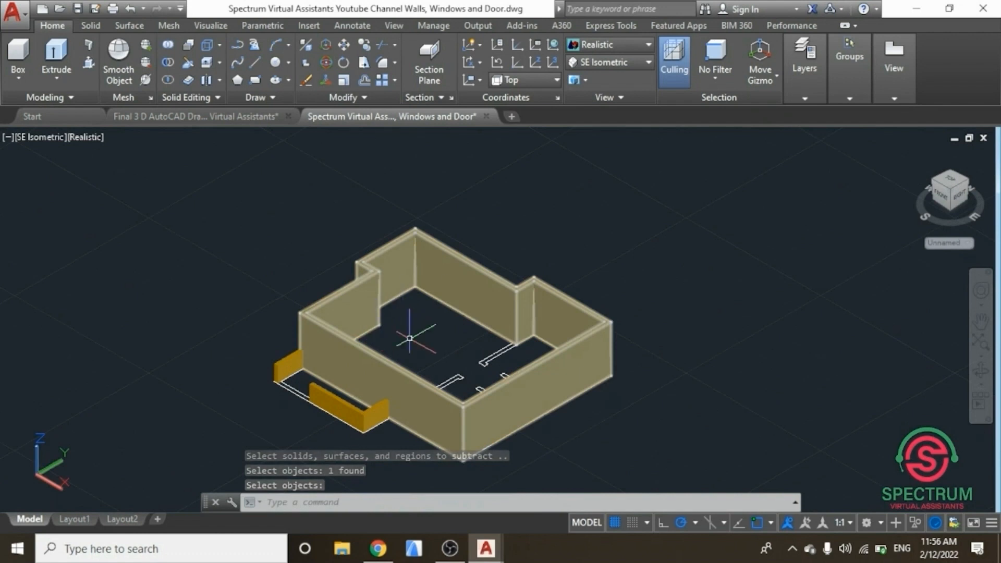
pyautogui.press('Return')
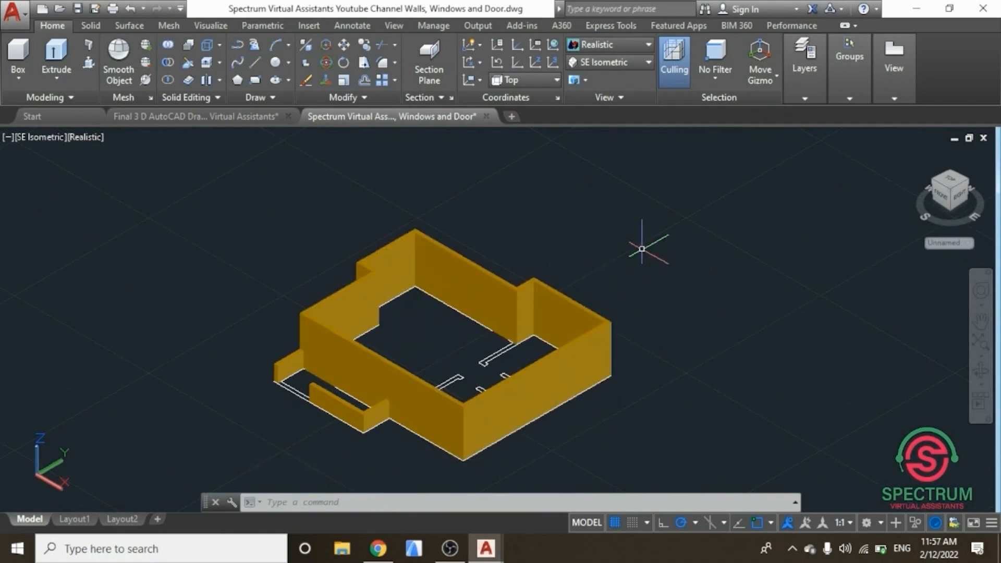
# Step: Turn the 3 D Internal Walls layer back on
pyautogui.scroll(1, 570, 223)
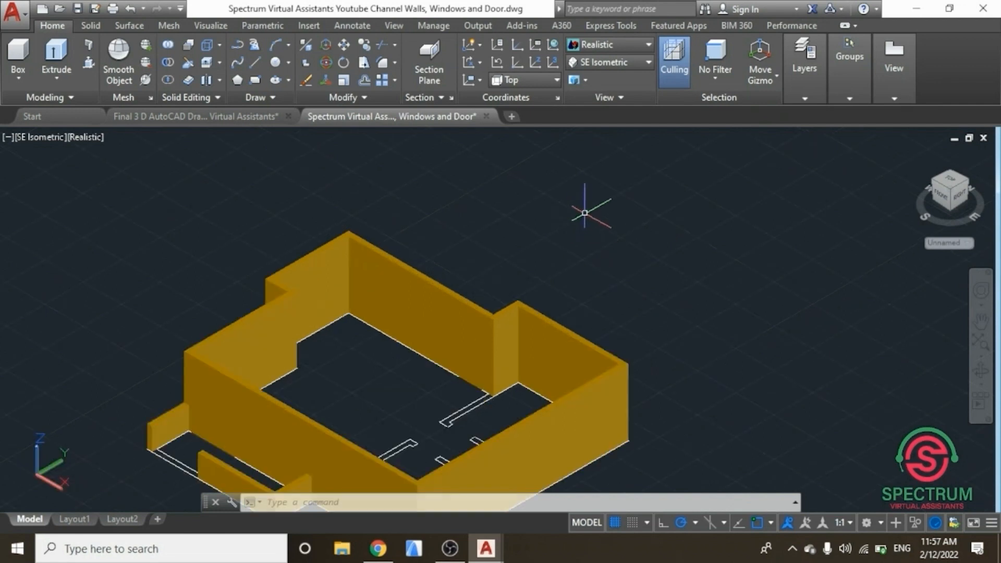
pyautogui.click(807, 100)
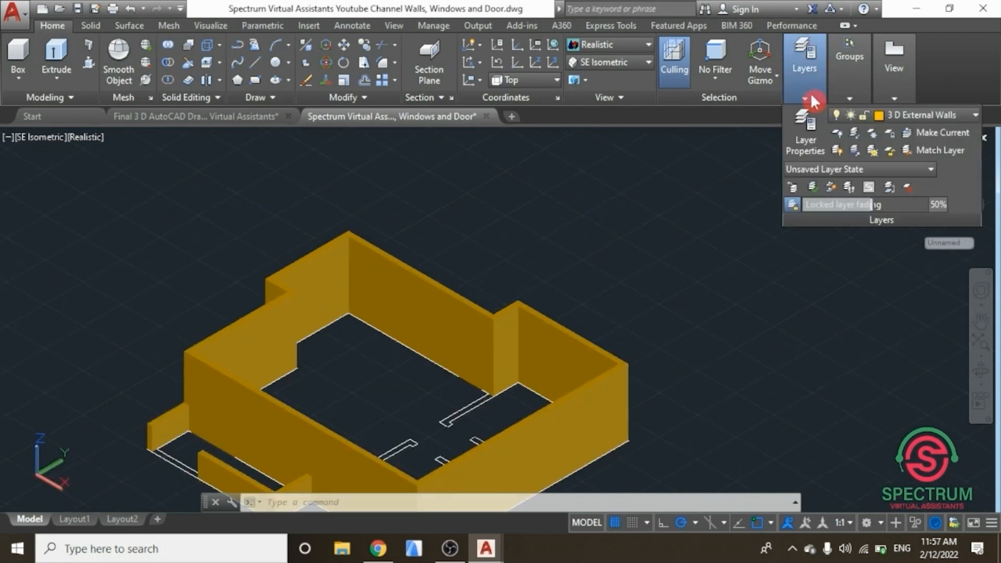
pyautogui.click(950, 116)
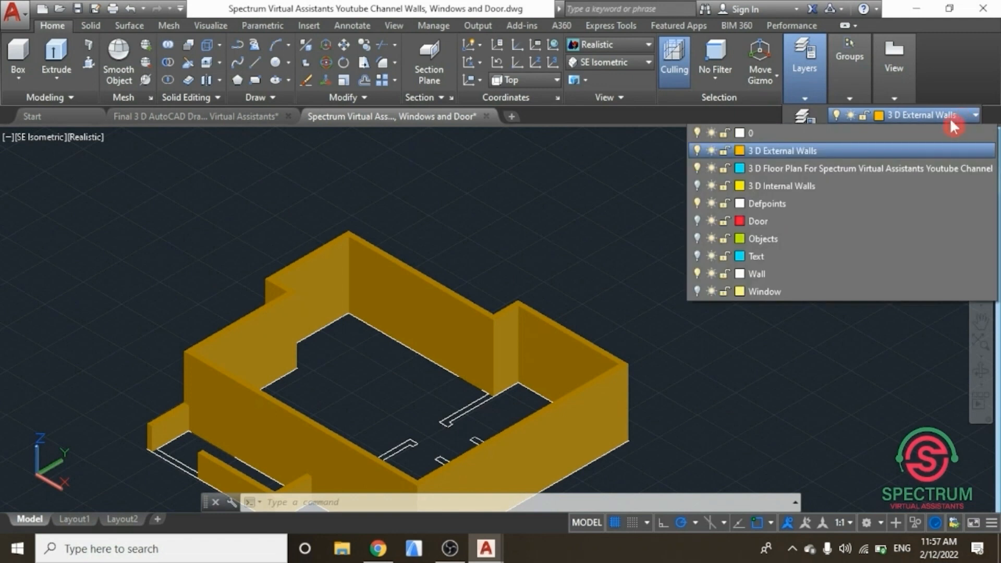
pyautogui.click(697, 186)
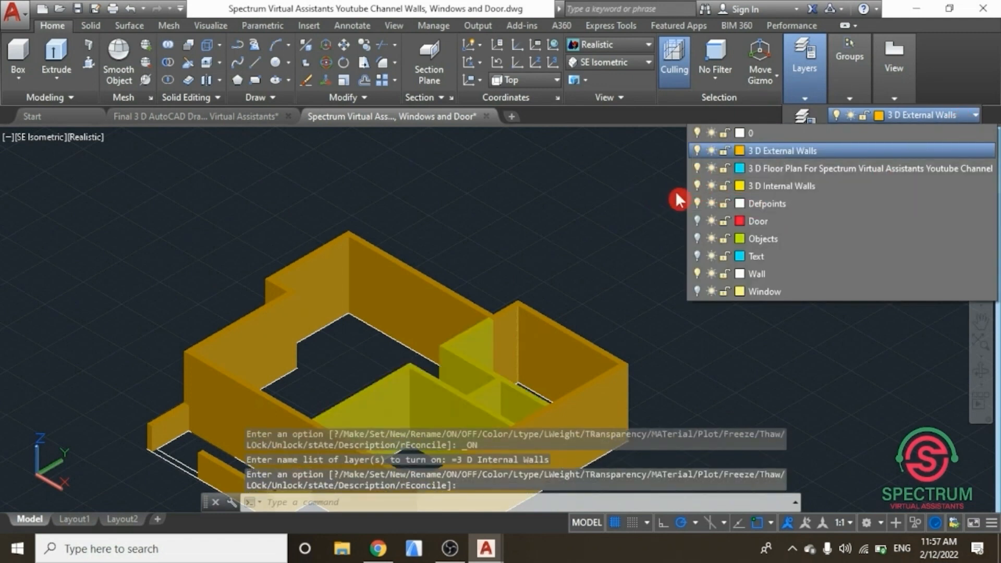
pyautogui.click(676, 193)
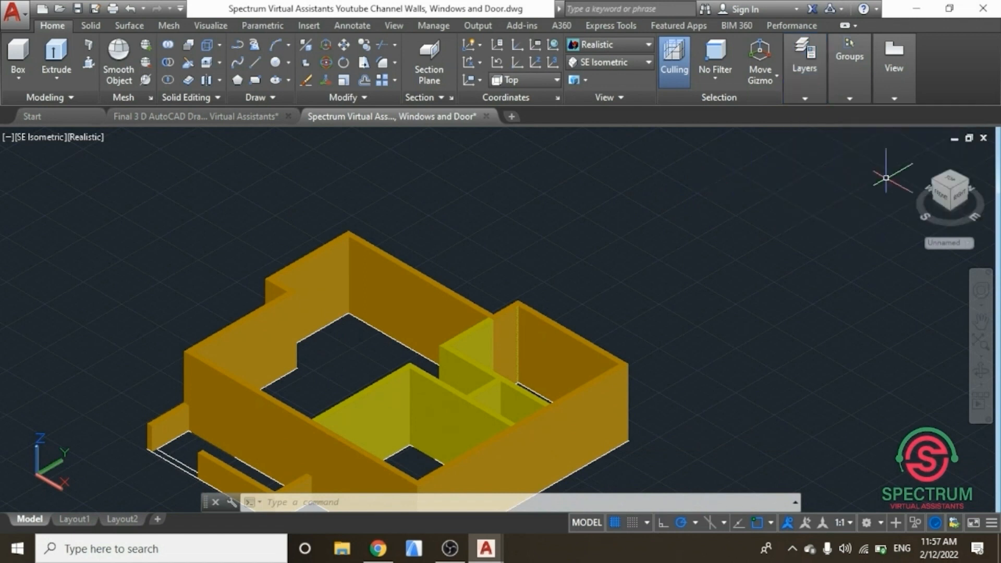
pyautogui.moveTo(948, 189); pyautogui.dragTo(822, 242)
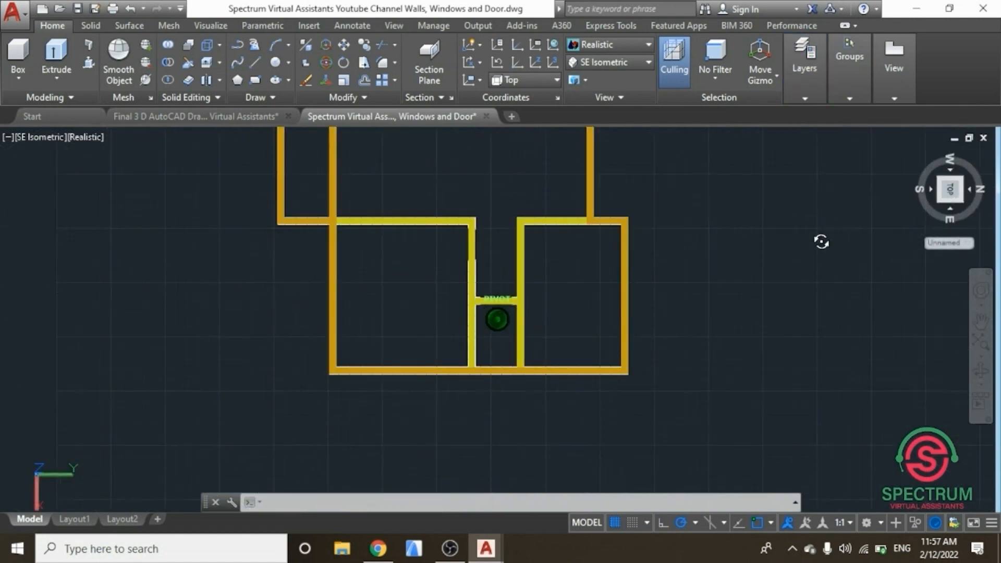
# Step: Orbit the model, then return the viewport to the SE Isometric view
pyautogui.moveTo(903, 222); pyautogui.dragTo(809, 203)
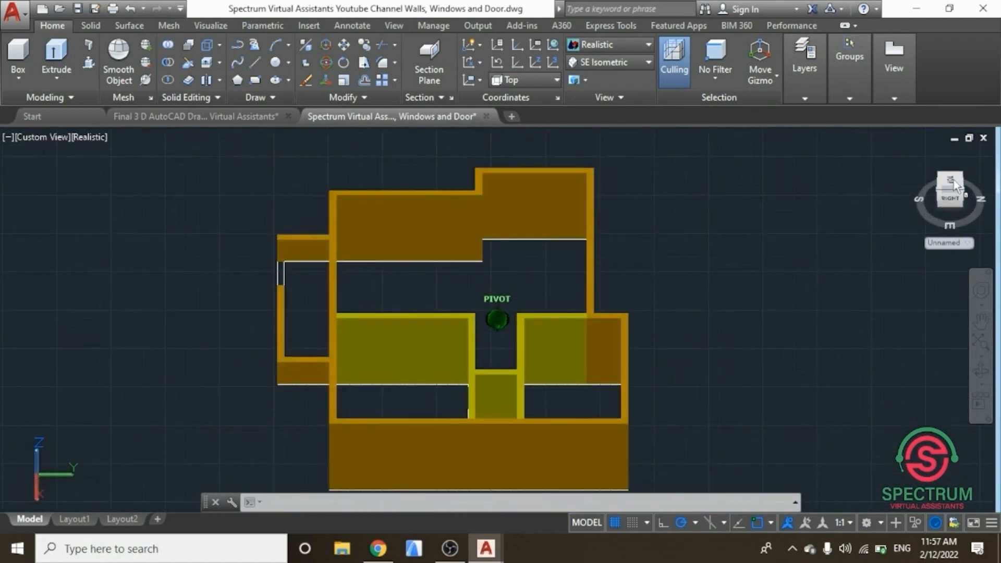
pyautogui.click(643, 63)
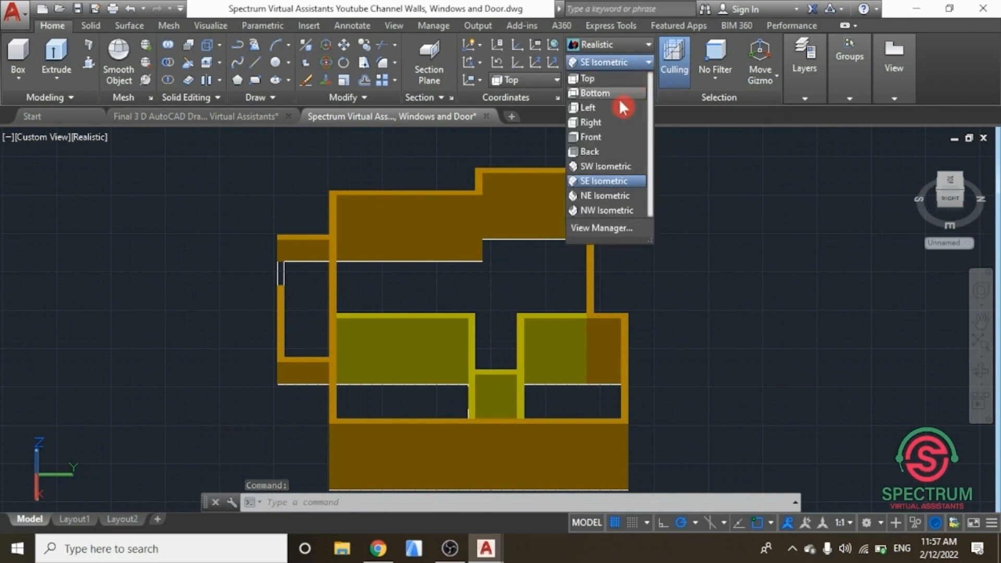
pyautogui.click(605, 182)
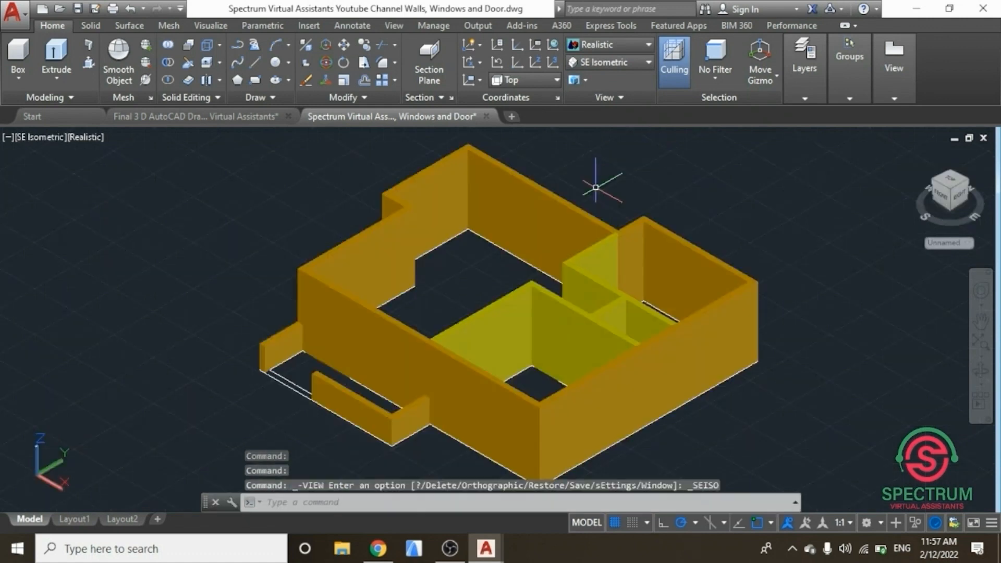
pyautogui.scroll(3, 294, 240)
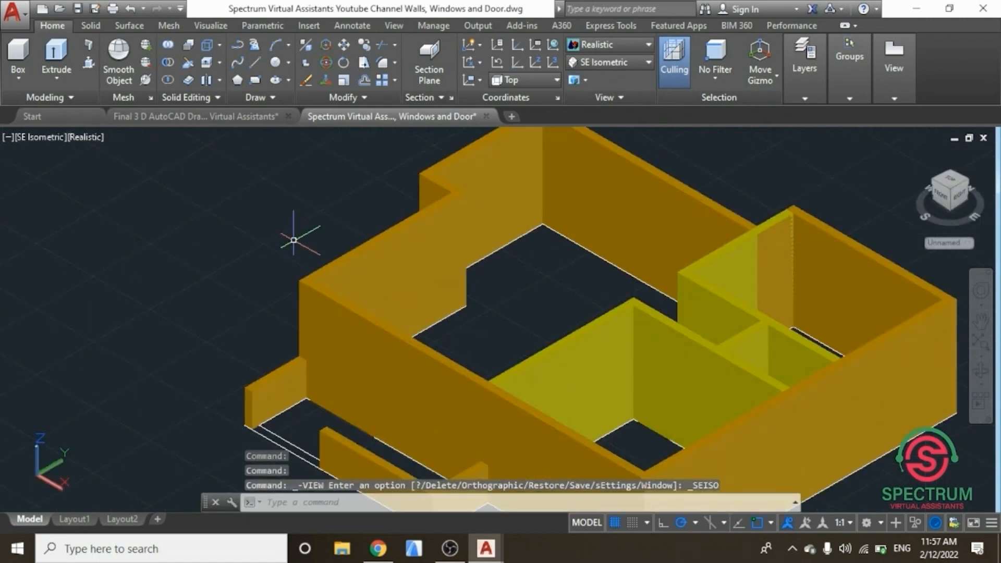
pyautogui.scroll(-4, 293, 240)
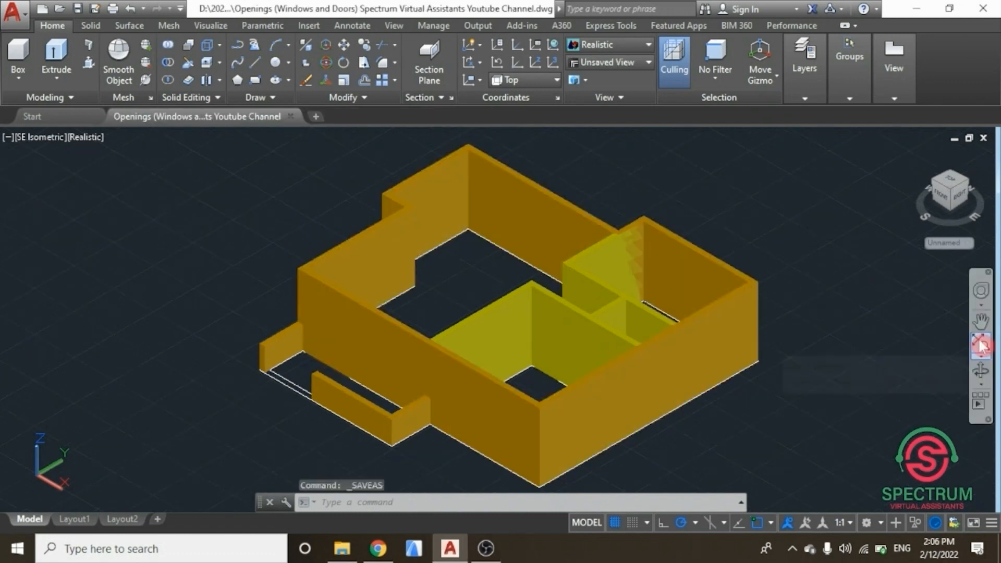
# Step: Switch the viewport's visual style to 2D Wireframe
pyautogui.click(981, 343)
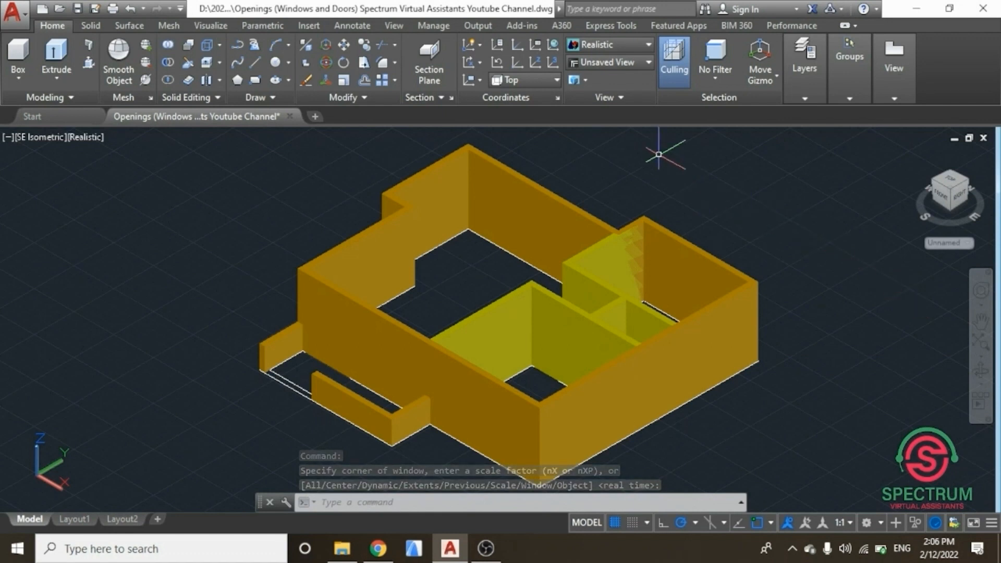
pyautogui.click(613, 45)
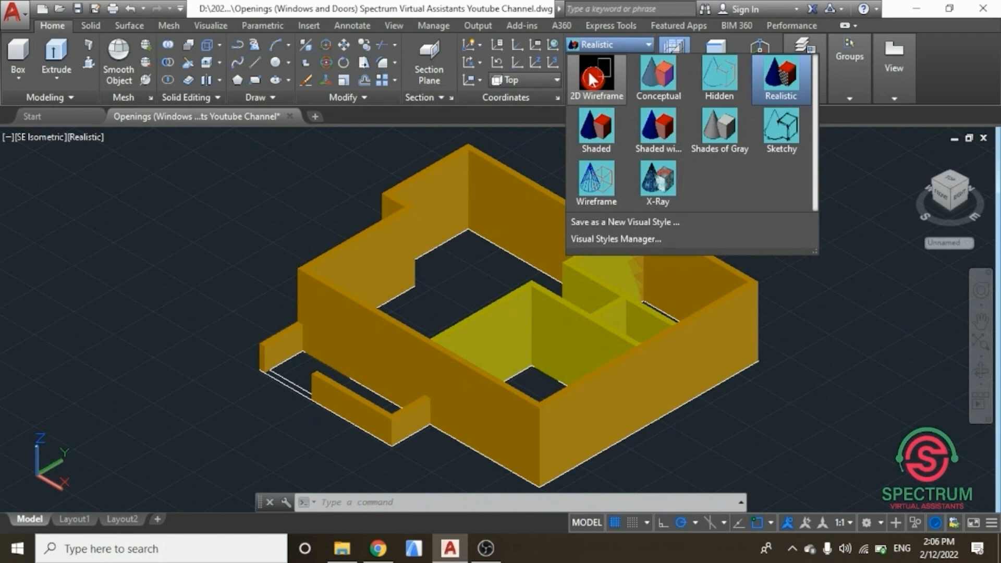
pyautogui.click(594, 78)
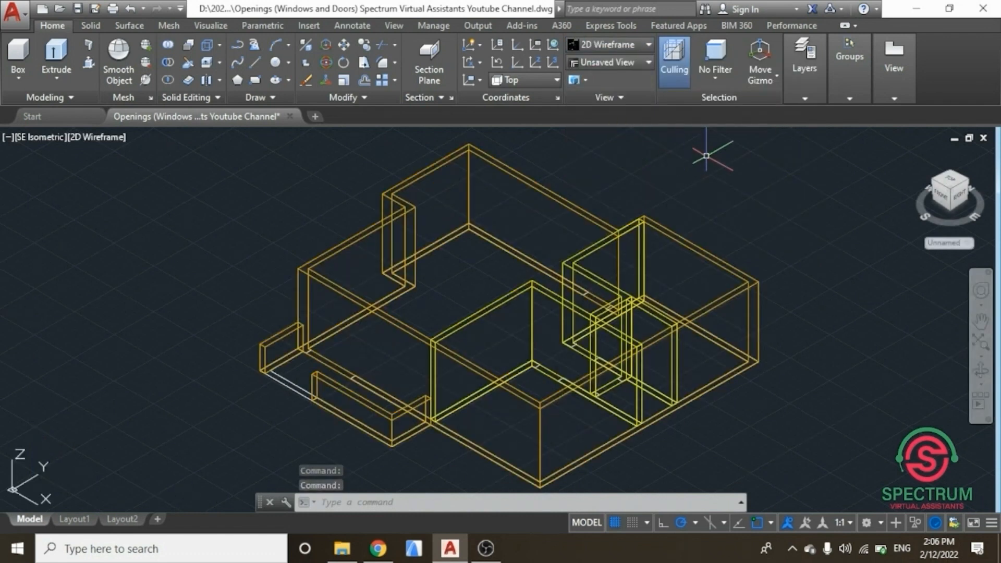
# Step: Open the layer properties and create a new layer named 3 D Windows
pyautogui.moveTo(804, 86)
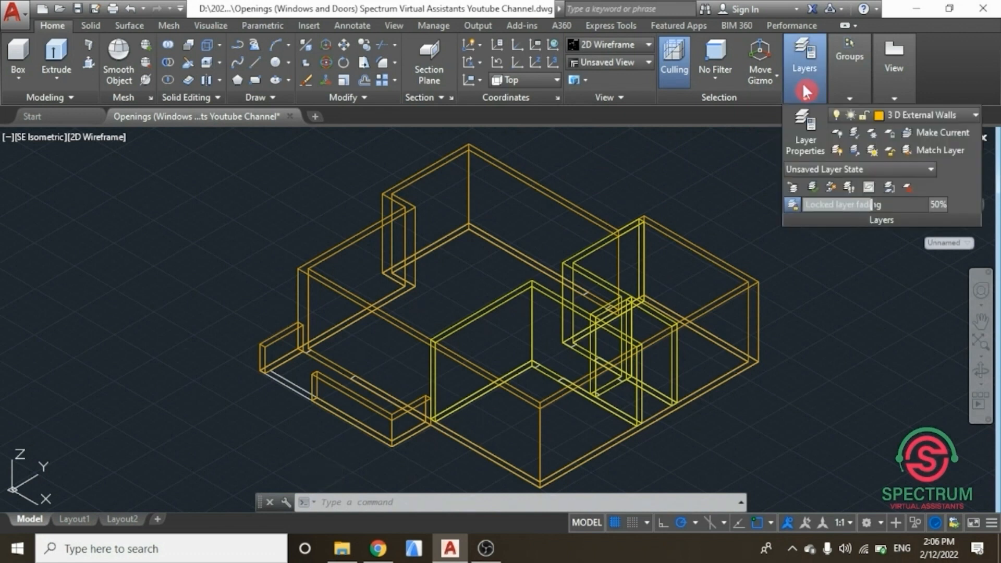
pyautogui.click(803, 128)
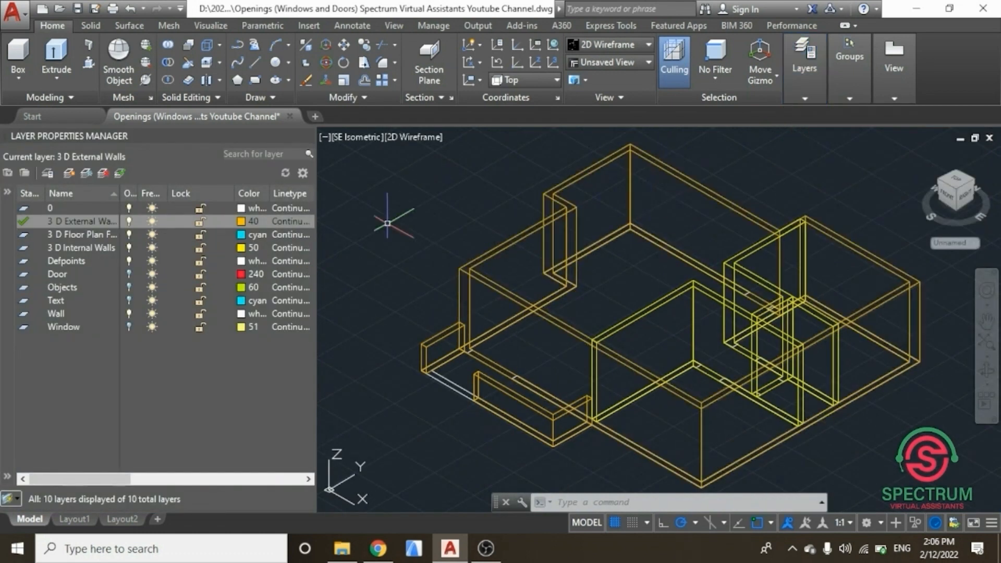
pyautogui.click(69, 174)
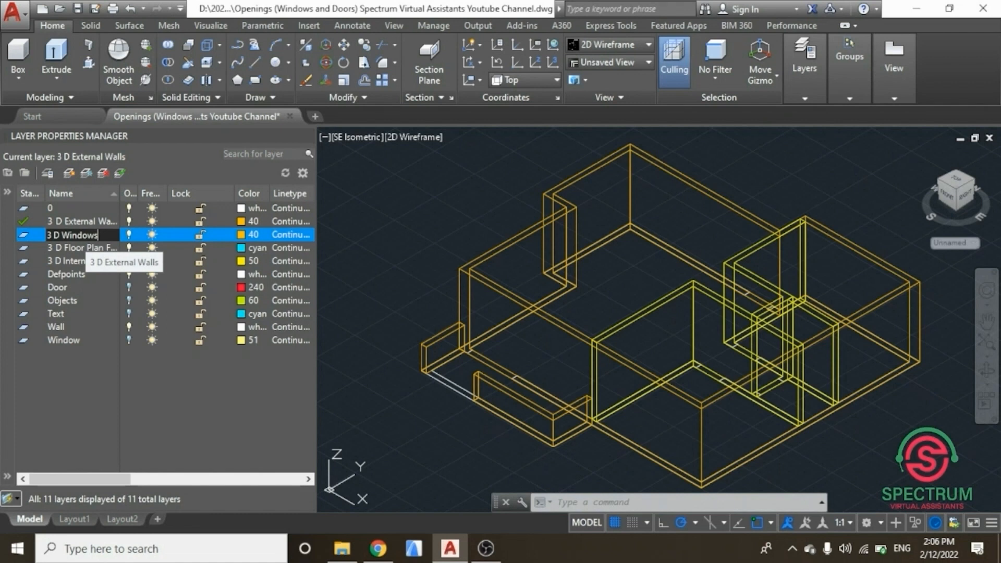
pyautogui.press('Return')
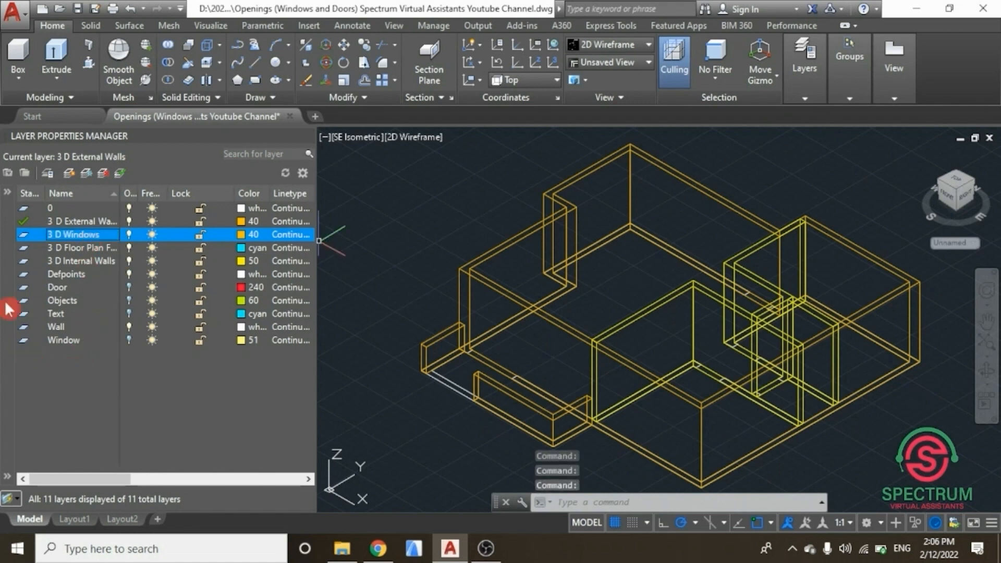
# Step: Make 3 D Windows the current layer and set its colour to 10
pyautogui.doubleClick(24, 235)
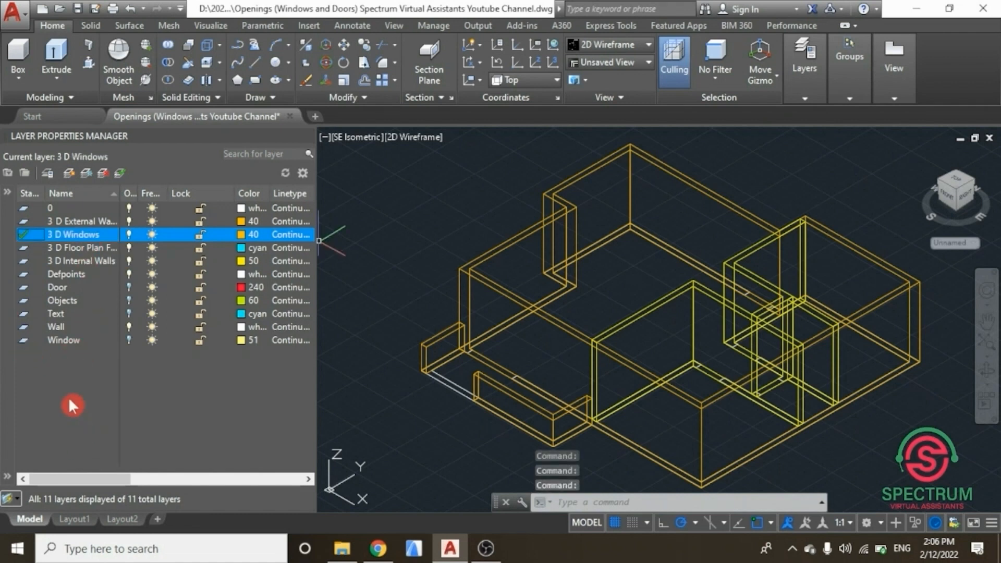
pyautogui.click(242, 236)
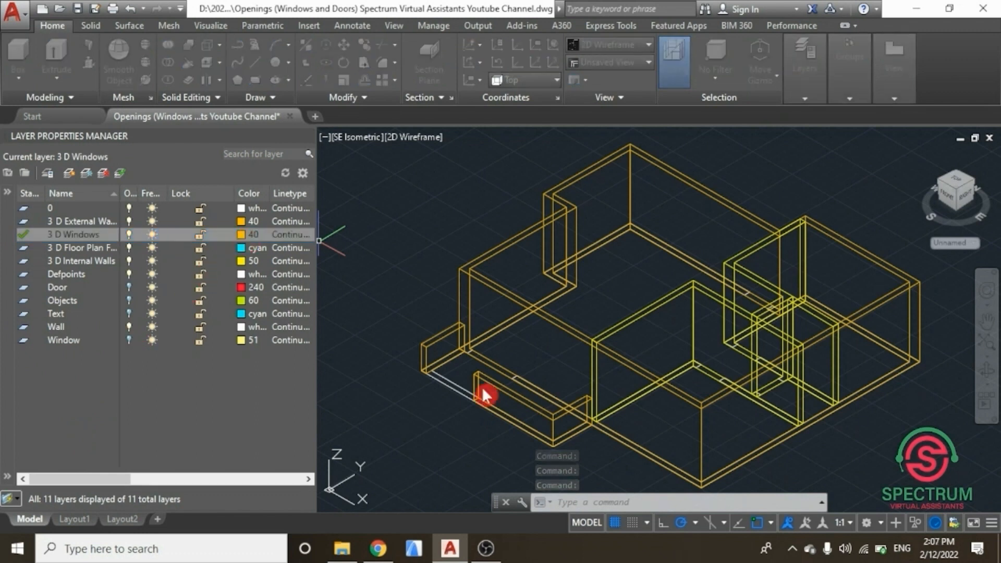
pyautogui.click(384, 224)
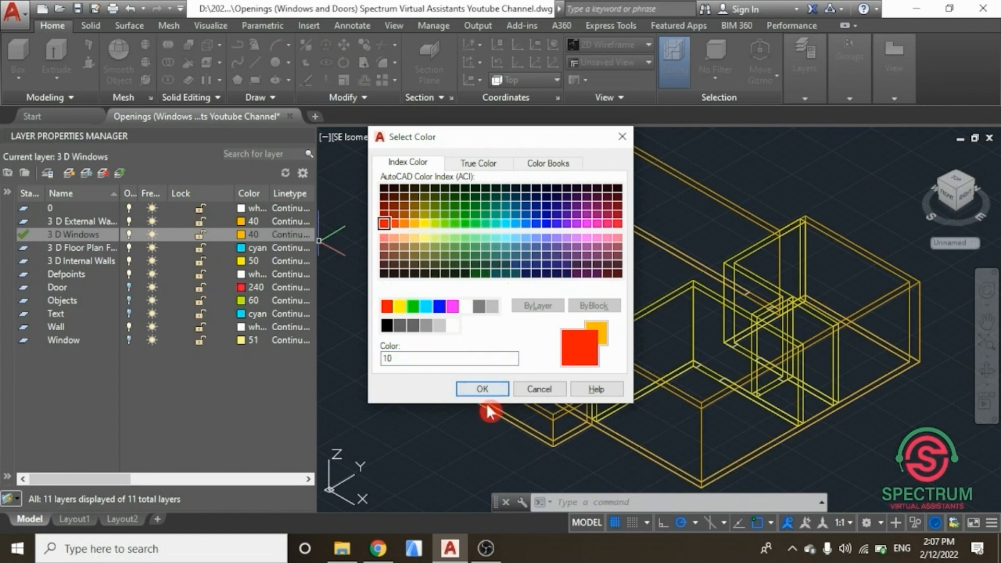
pyautogui.click(481, 389)
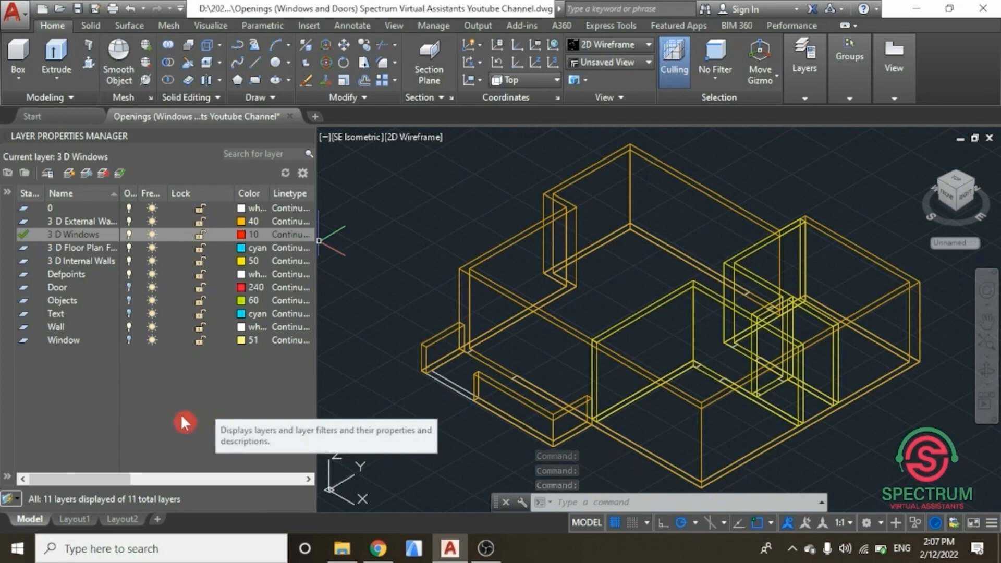
# Step: Turn on the Window layer and turn off the 3 D Internal Walls layer, then close the layer manager
pyautogui.click(130, 339)
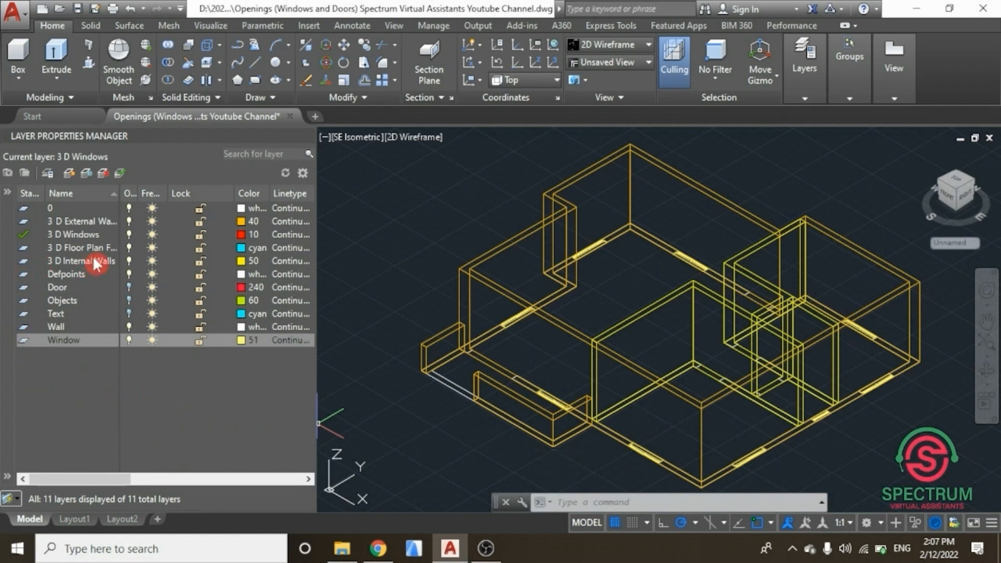
pyautogui.click(130, 261)
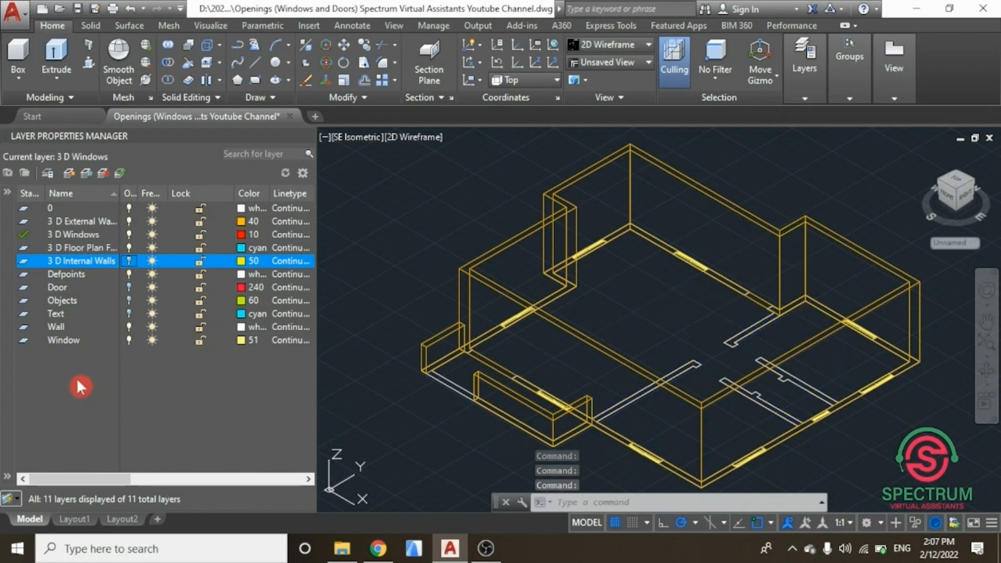
pyautogui.click(23, 235)
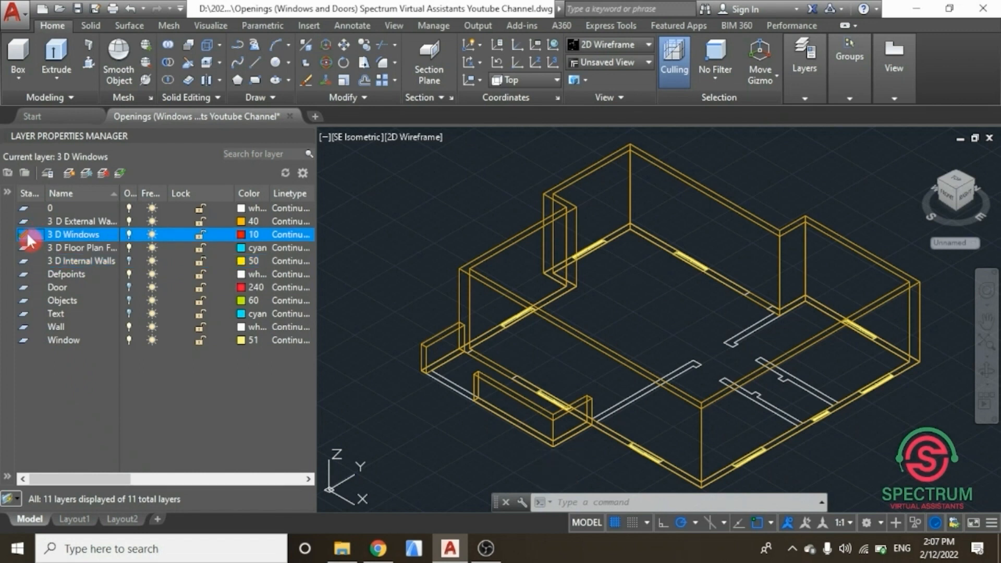
pyautogui.click(305, 134)
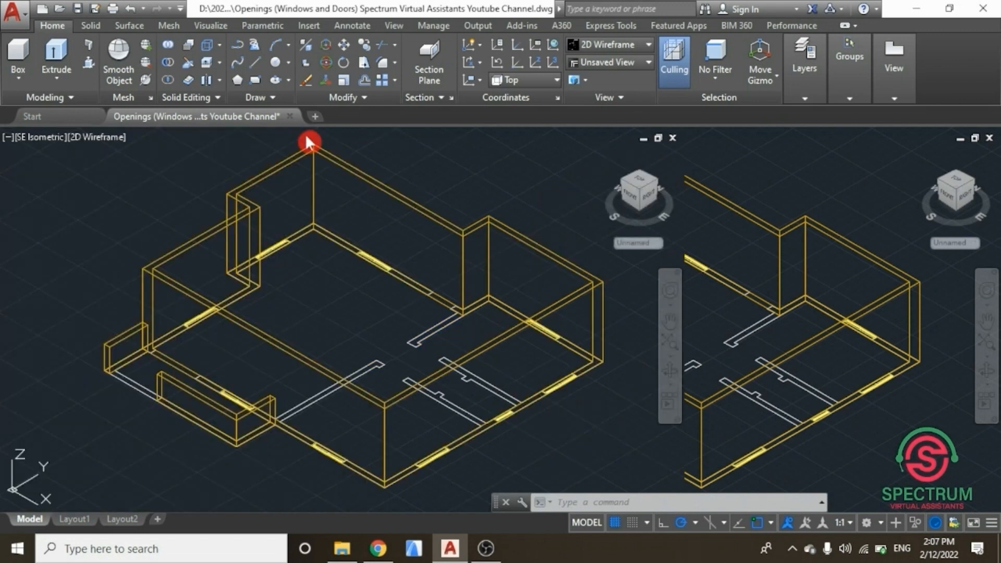
pyautogui.click(983, 347)
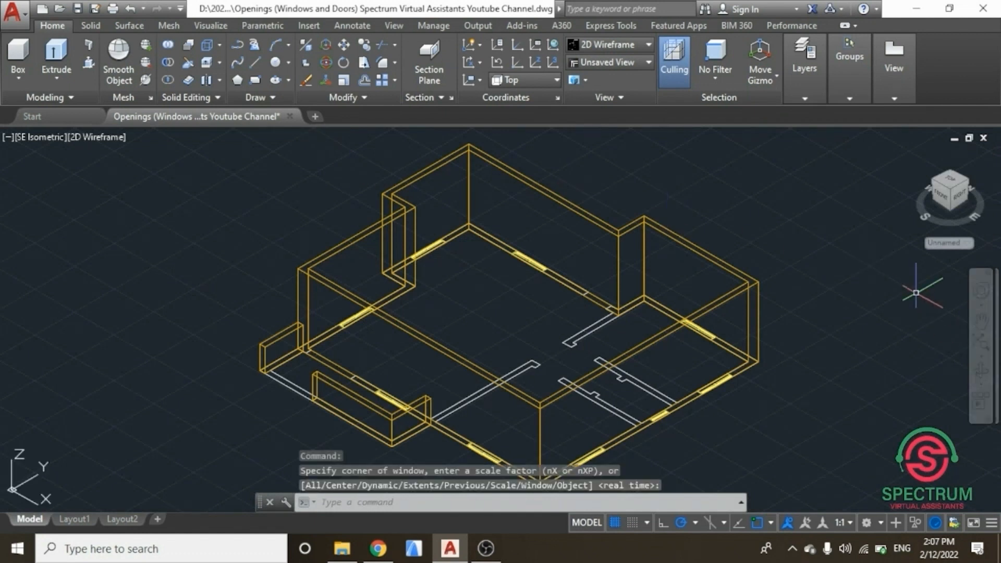
pyautogui.click(814, 94)
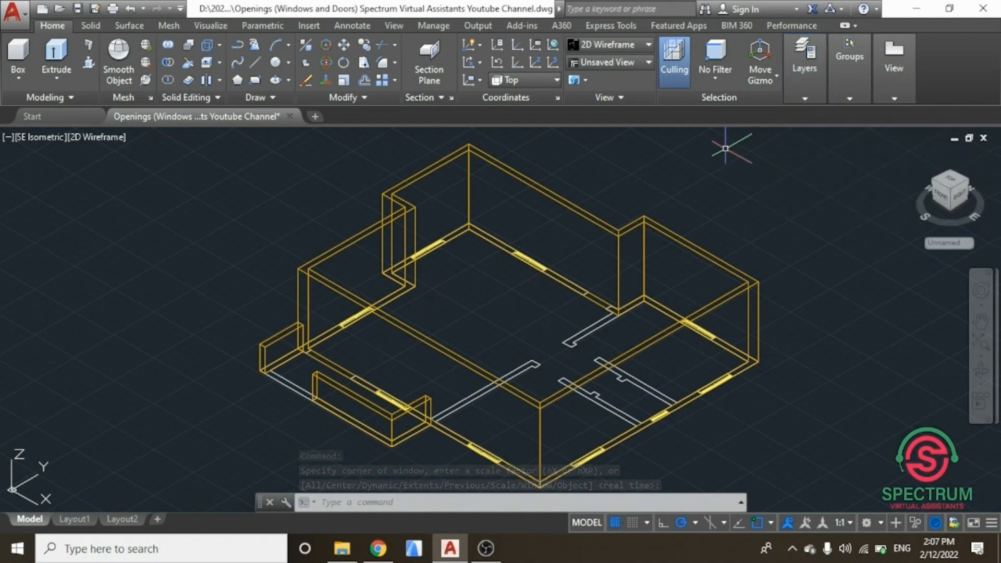
pyautogui.press('Escape')
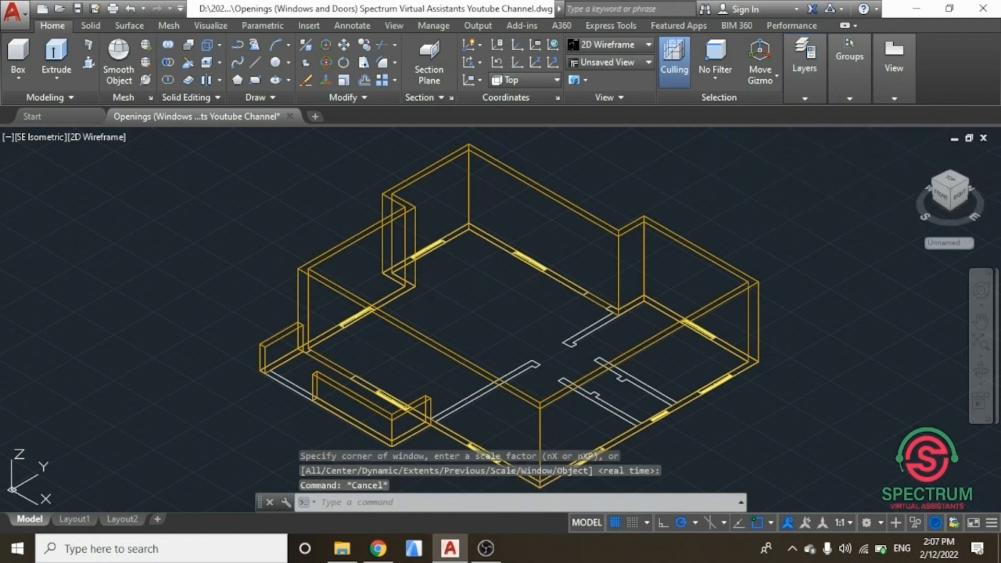
pyautogui.click(812, 95)
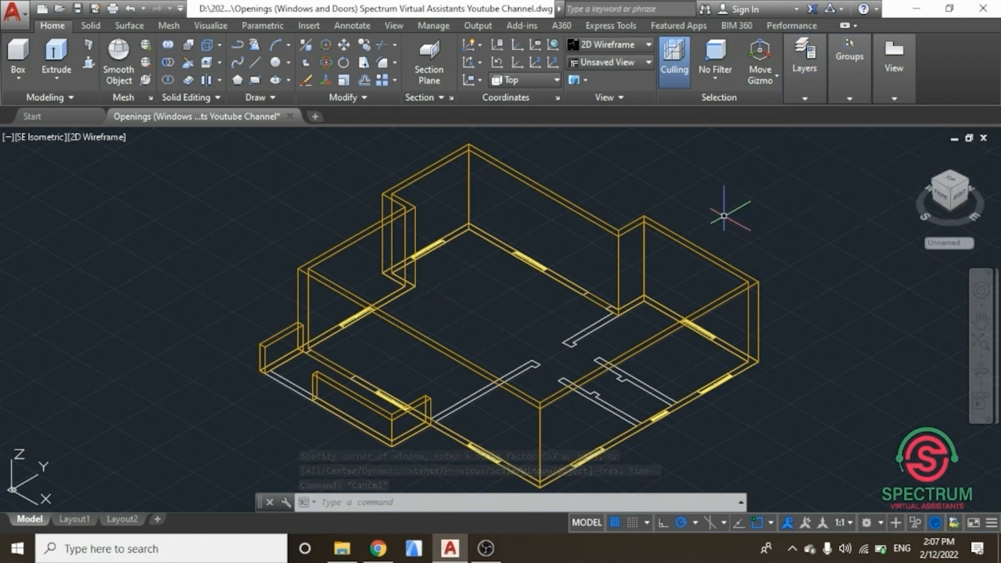
# Step: Draw a vertical line 900 long upward from a window opening's corner on the front external wall
pyautogui.write('line')
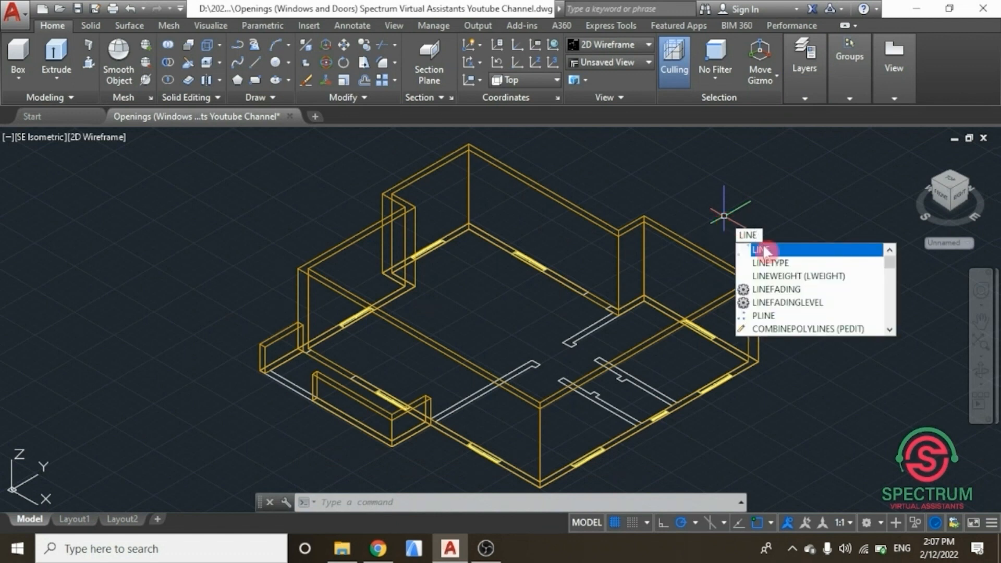
pyautogui.click(765, 253)
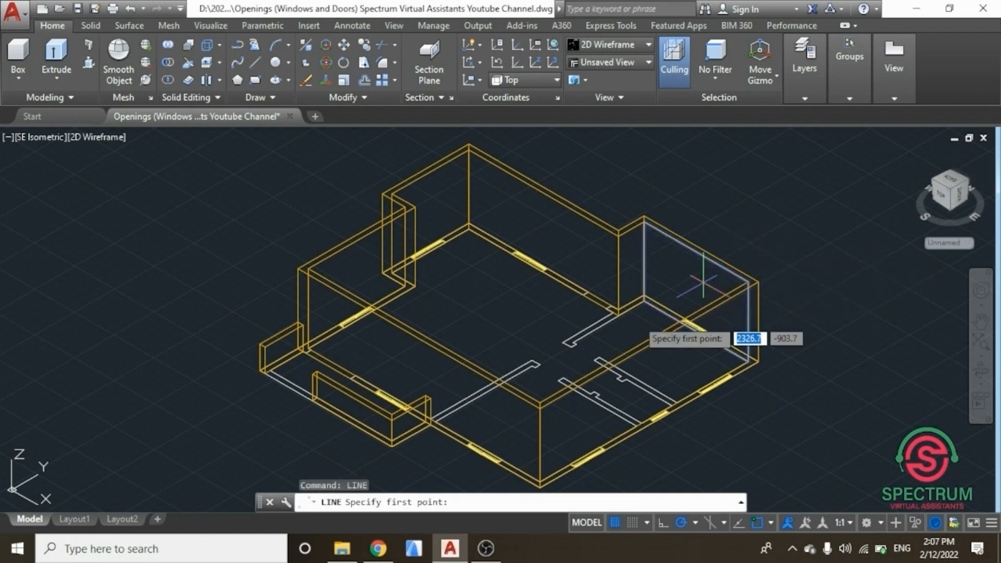
pyautogui.scroll(5, 383, 389)
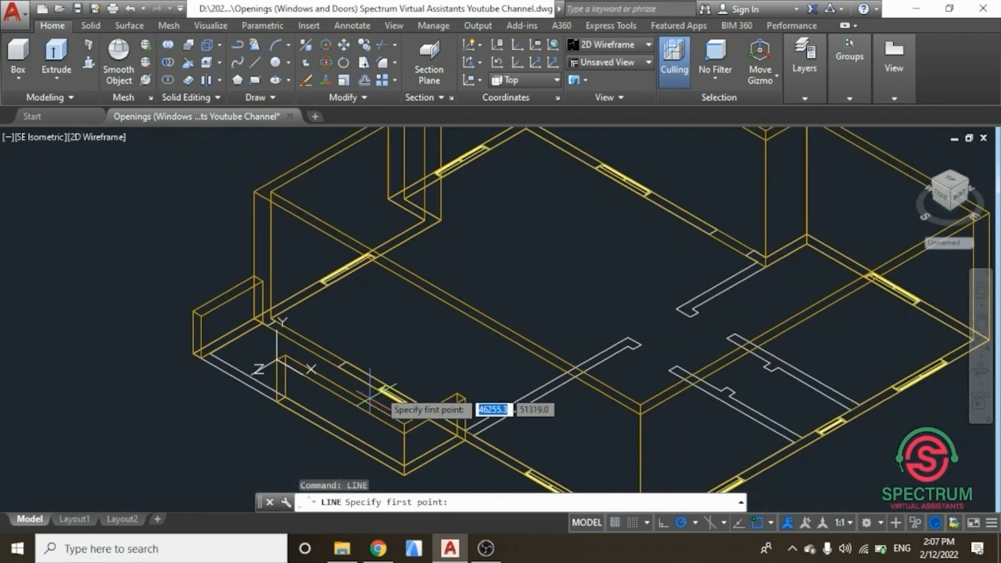
pyautogui.scroll(2, 365, 410)
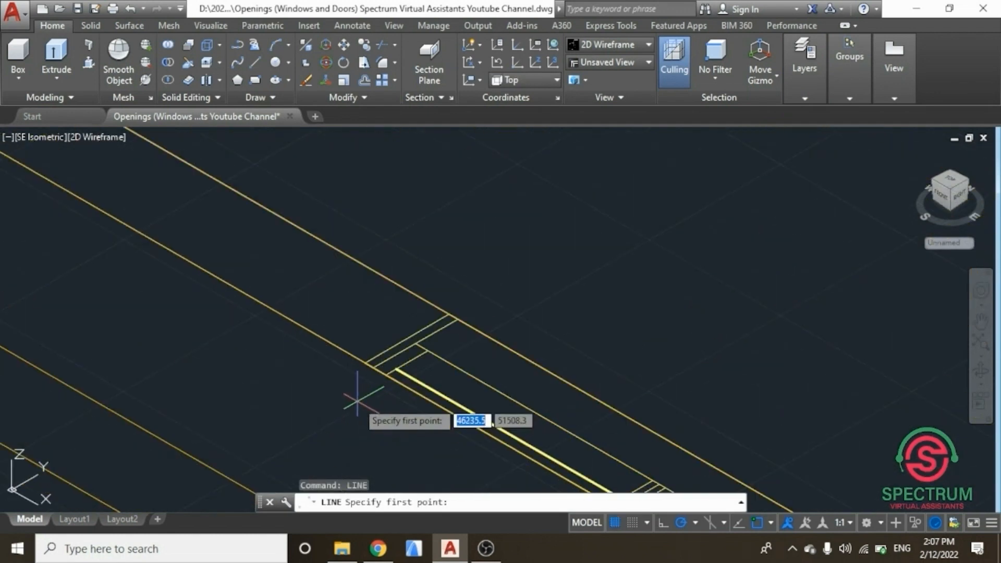
pyautogui.click(364, 363)
pyautogui.scroll(-3, 363, 415)
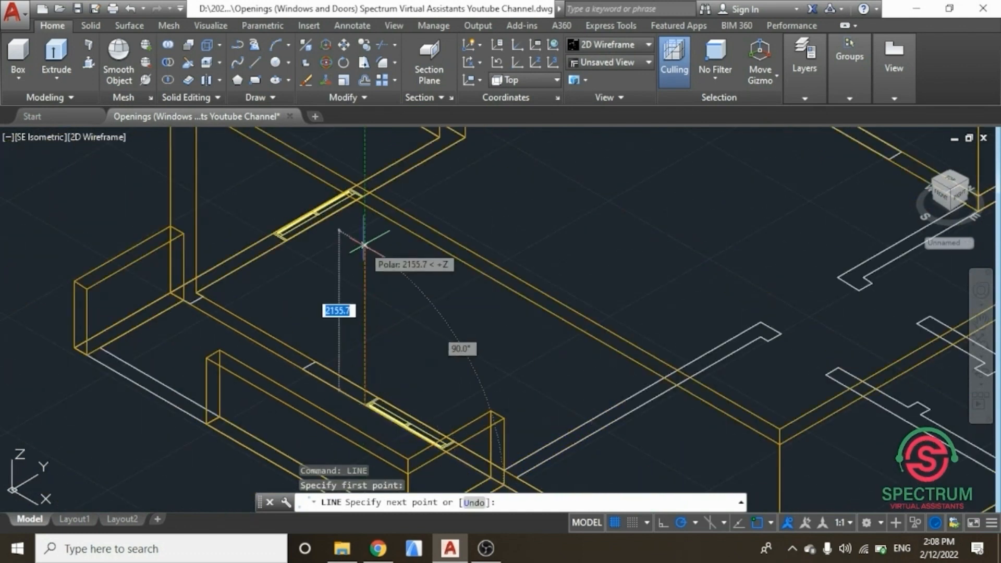
pyautogui.write('9')
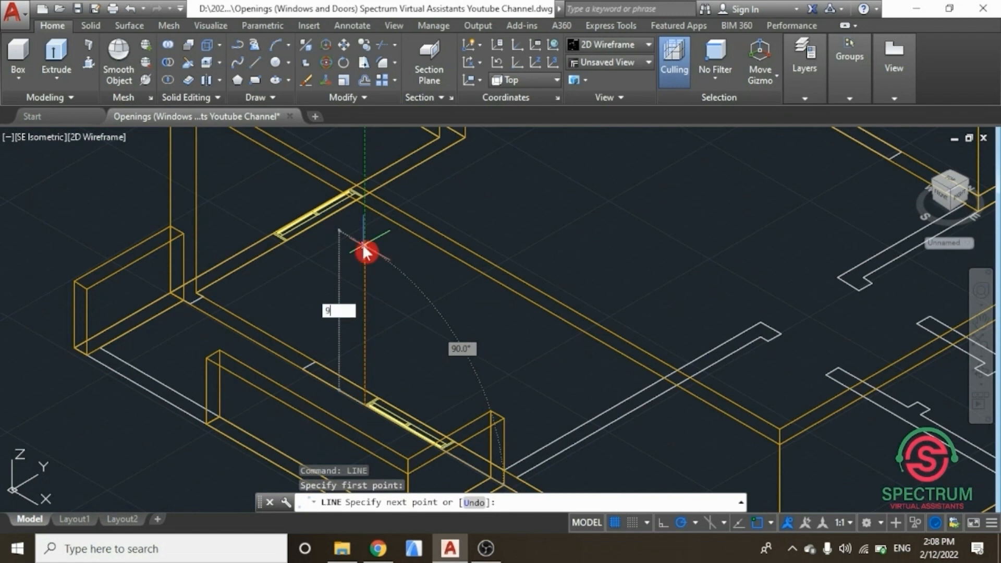
pyautogui.write('00')
pyautogui.press('Return')
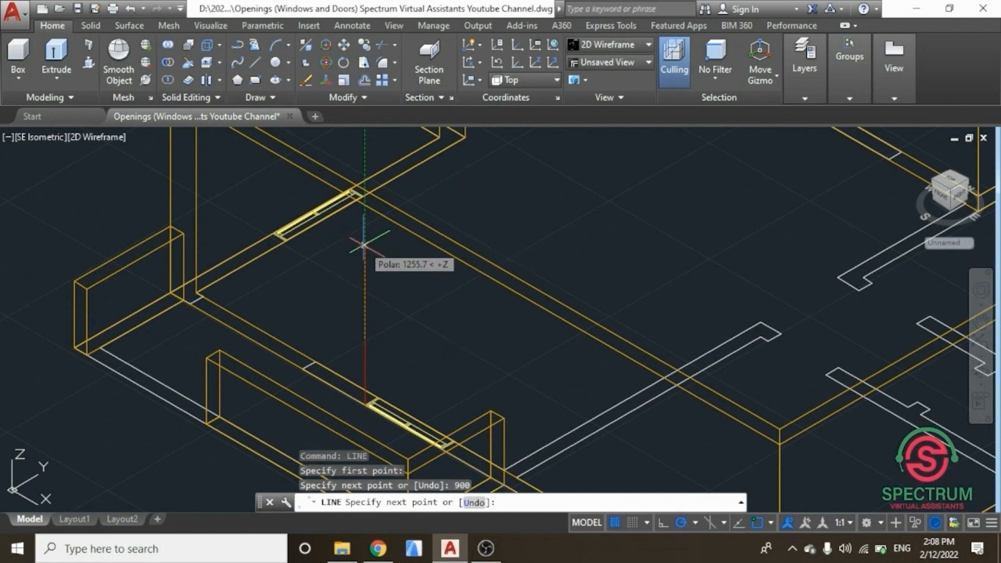
pyautogui.press('Escape')
# Step: Draw a vertical 1200 by 1300 window rectangle starting from the top of the 900 guide line
pyautogui.scroll(-4, 299, 294)
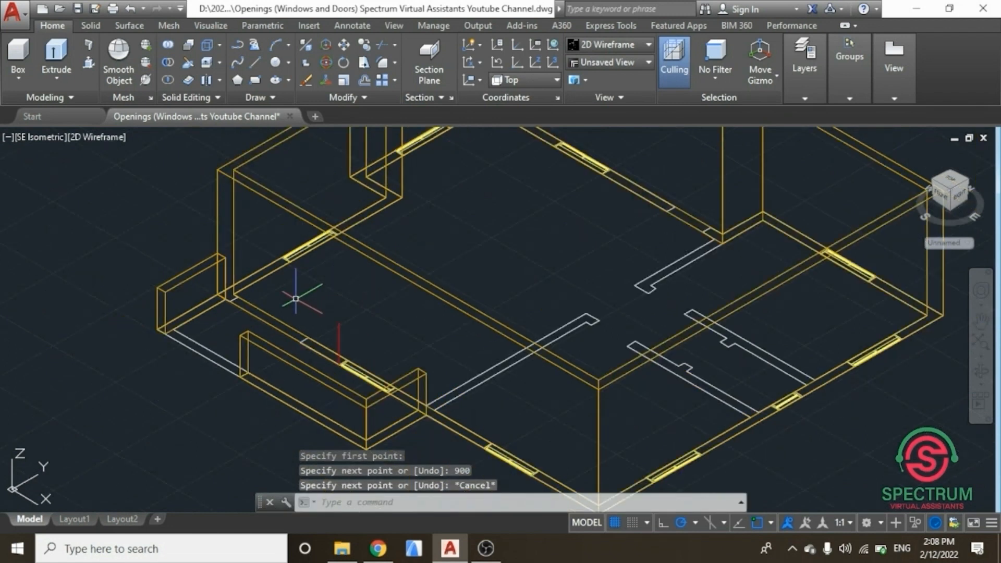
pyautogui.scroll(2, 254, 247)
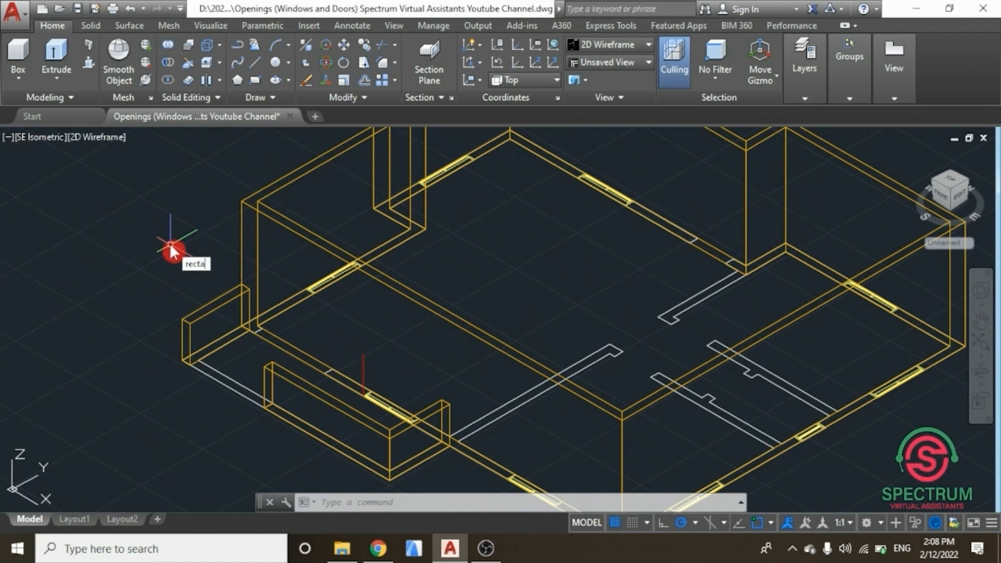
pyautogui.click(229, 286)
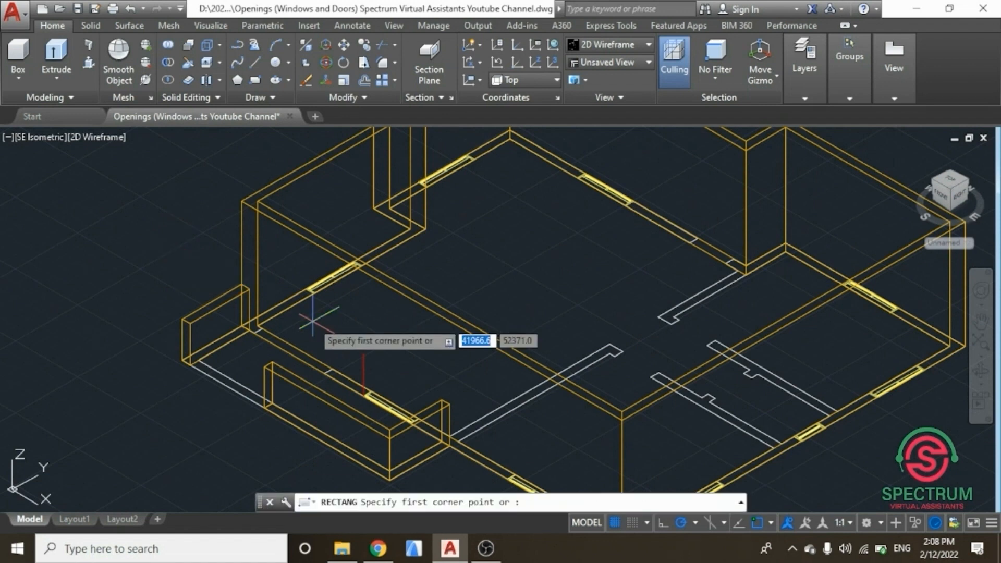
pyautogui.scroll(5, 367, 359)
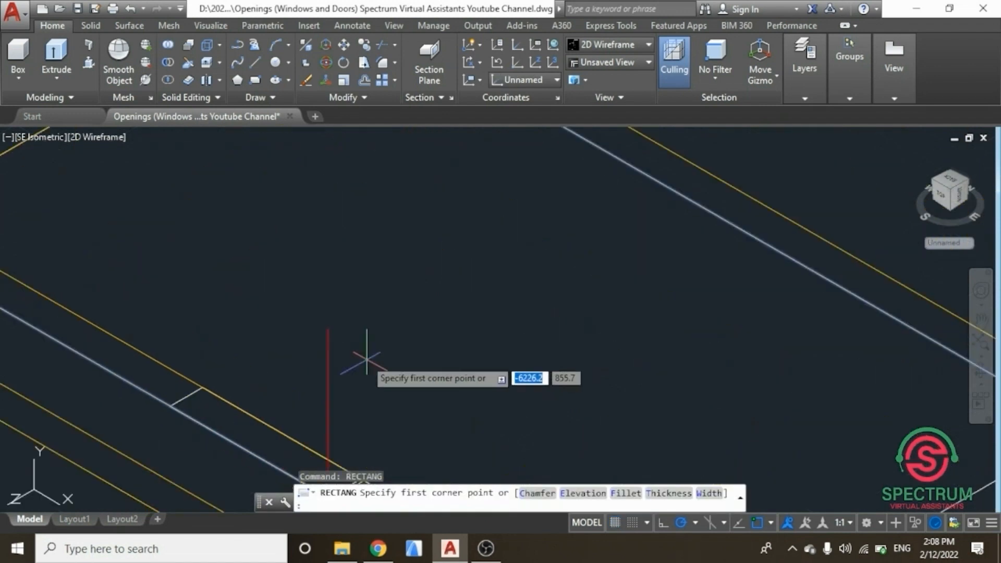
pyautogui.click(328, 329)
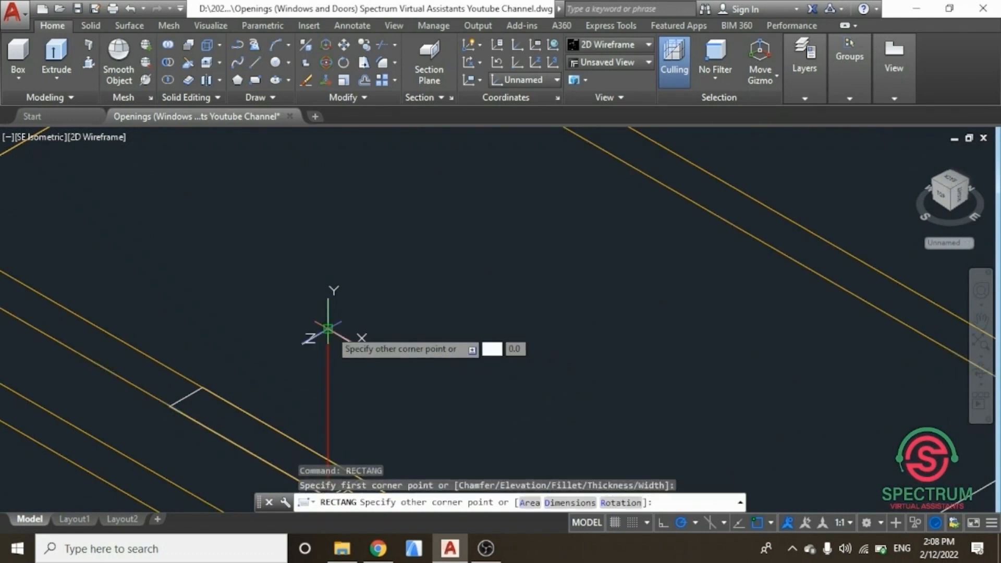
pyautogui.scroll(-5, 329, 330)
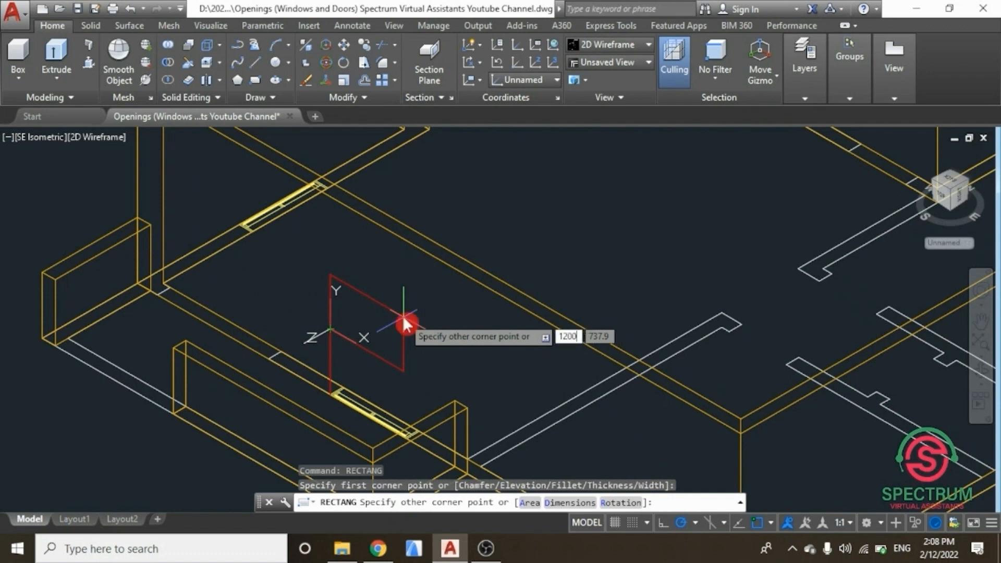
pyautogui.press('Tab')
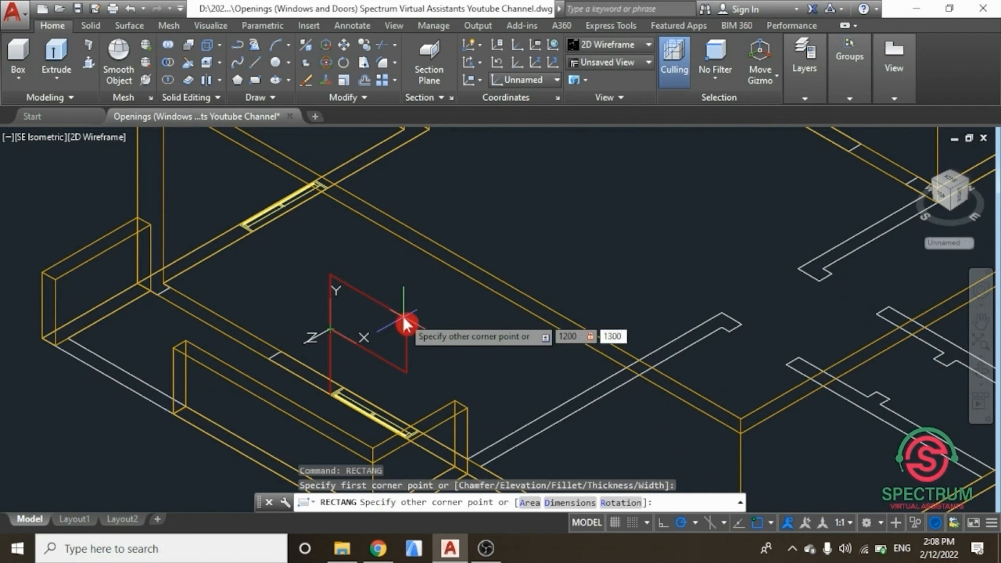
pyautogui.press('Return')
pyautogui.press('Escape')
# Step: Copy the window rectangle with its guide line to the next window opening along the front wall, snapping opening corners
pyautogui.scroll(-3, 281, 360)
pyautogui.scroll(-2, 82, 240)
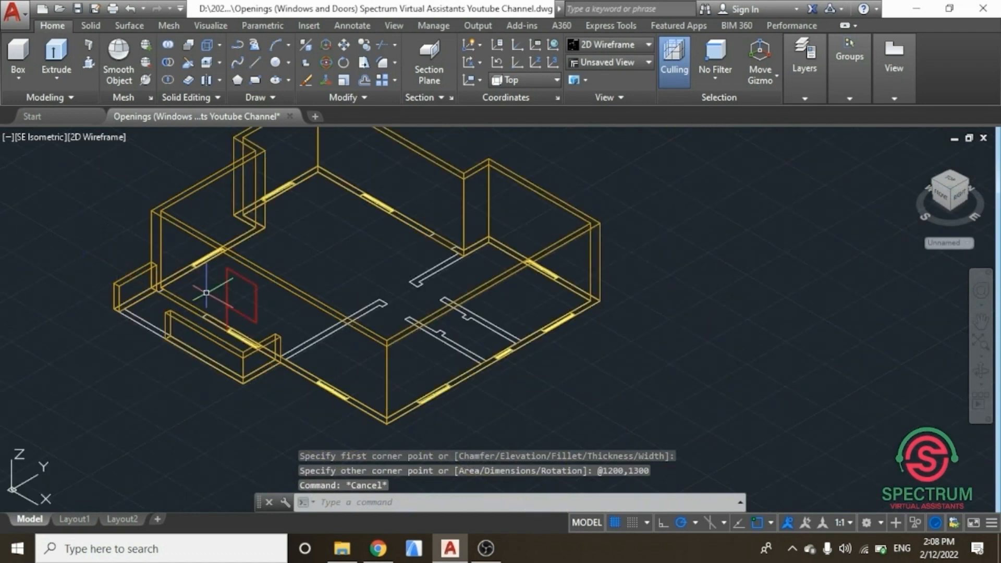
pyautogui.scroll(2, 207, 292)
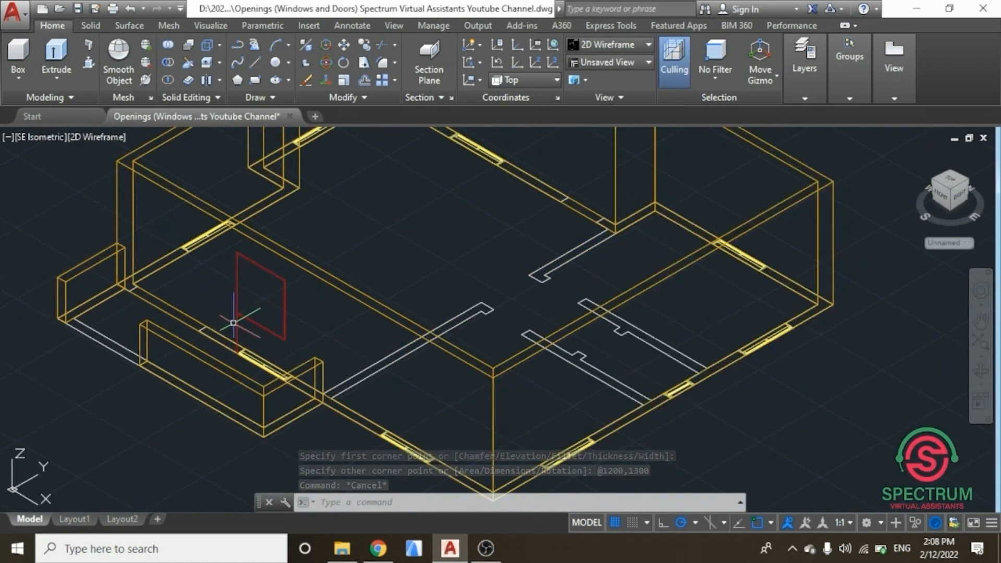
pyautogui.click(237, 322)
pyautogui.click(238, 271)
pyautogui.rightClick(47, 189)
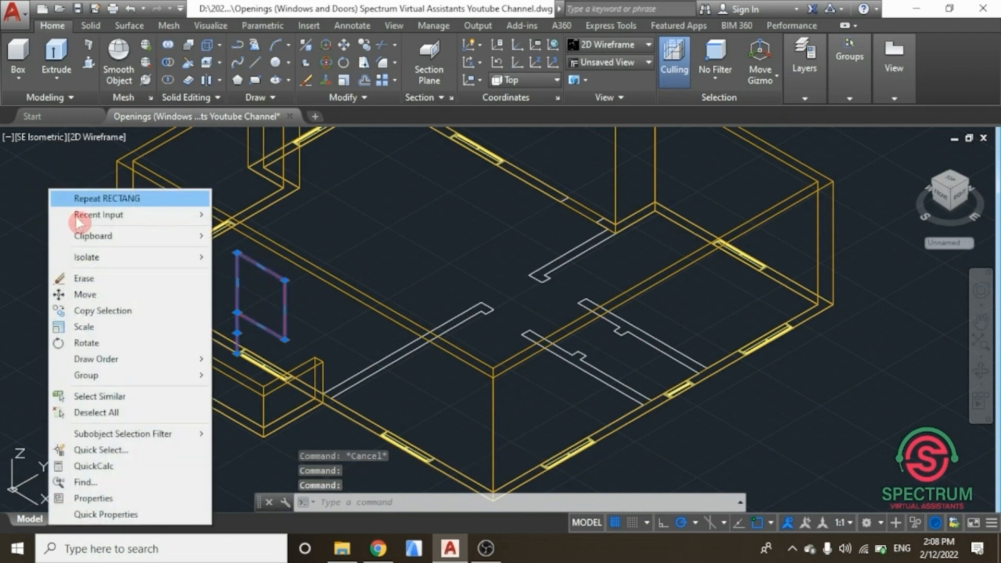
pyautogui.click(104, 312)
pyautogui.scroll(5, 234, 347)
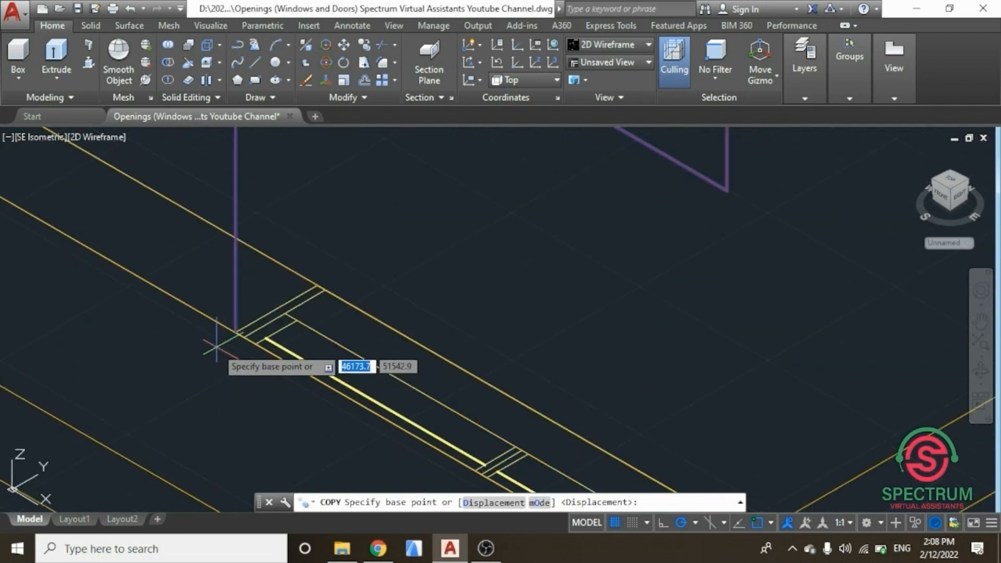
pyautogui.scroll(4, 216, 347)
pyautogui.click(264, 316)
pyautogui.scroll(-6, 177, 222)
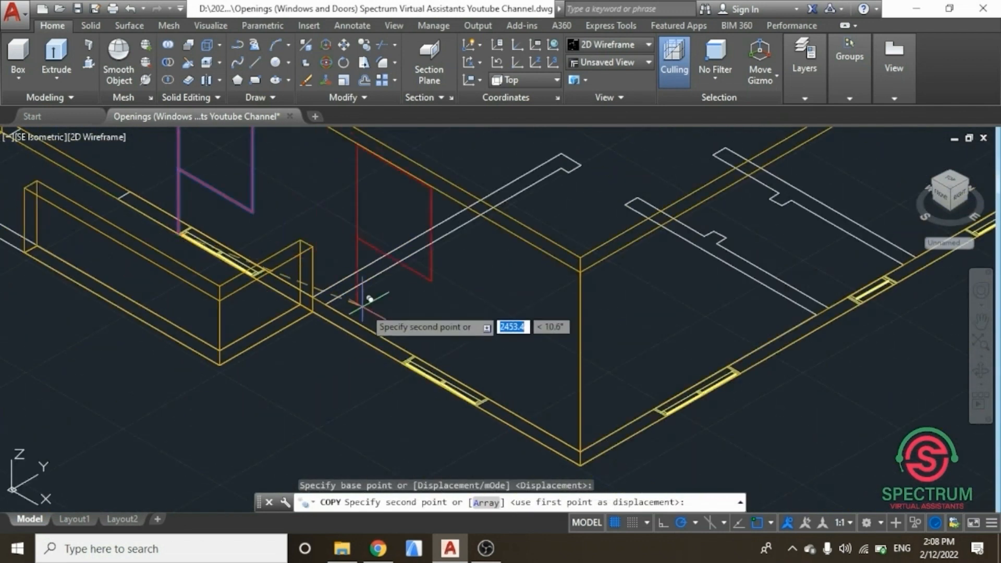
pyautogui.scroll(4, 403, 339)
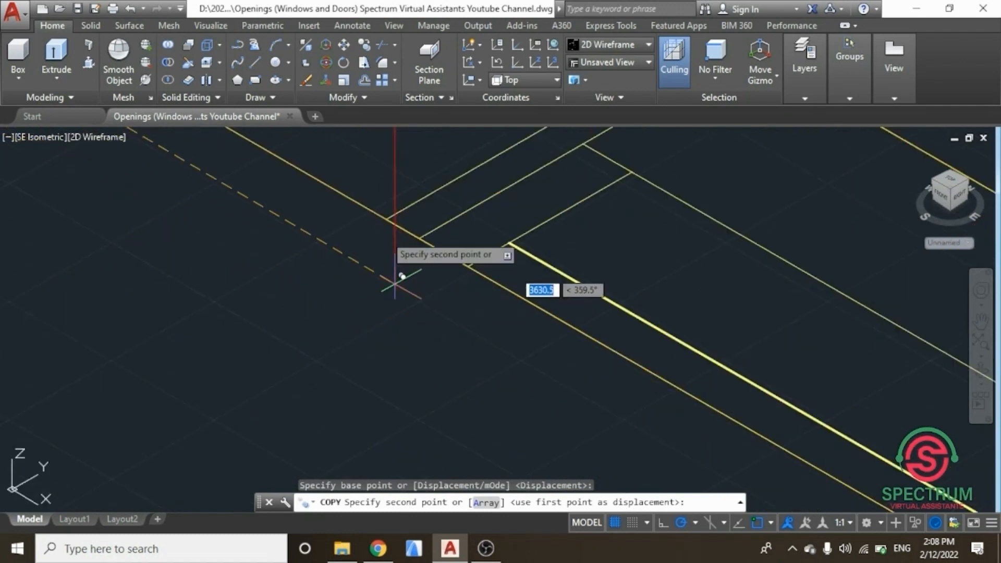
pyautogui.scroll(6, 373, 184)
pyautogui.scroll(-4, 406, 307)
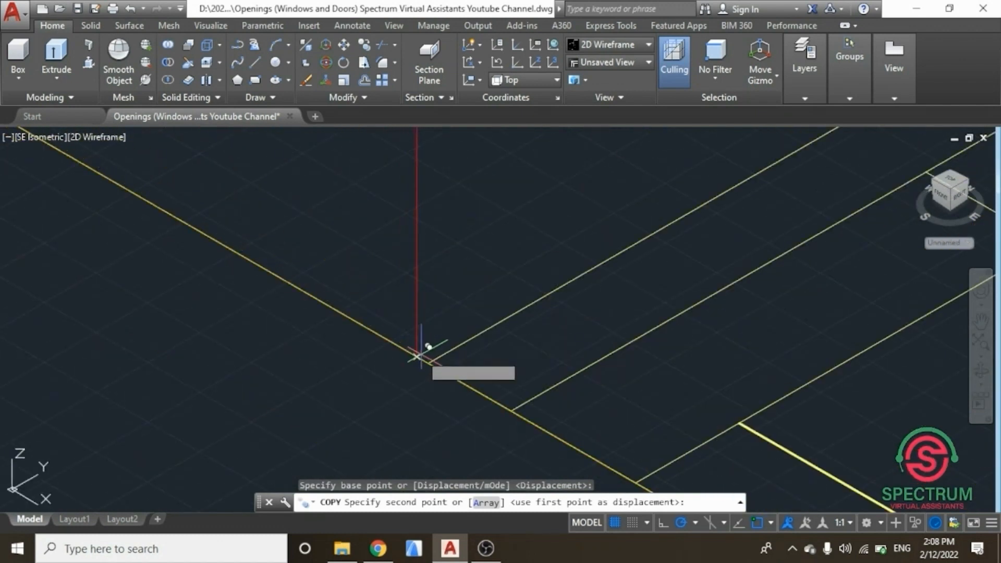
pyautogui.click(432, 357)
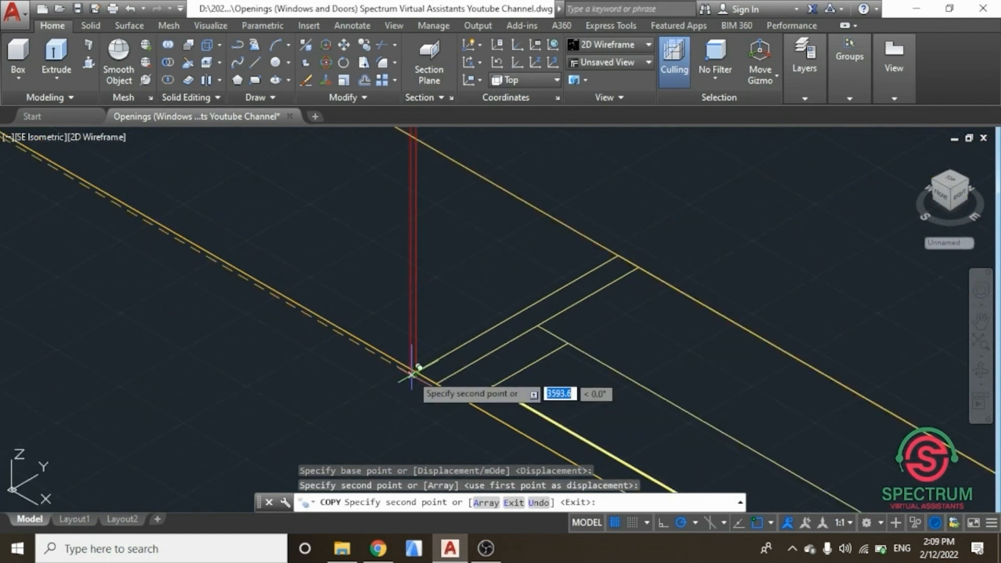
pyautogui.press('Escape')
# Step: Return to the SE Isometric view and erase the copied vertical guide line under the second window rectangle
pyautogui.scroll(-5, 413, 391)
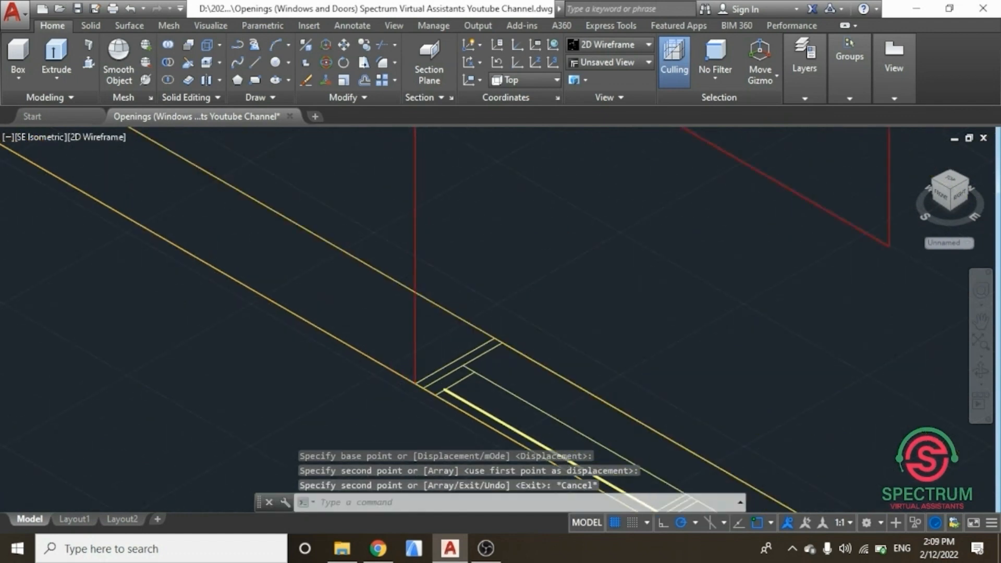
pyautogui.scroll(-2, 414, 391)
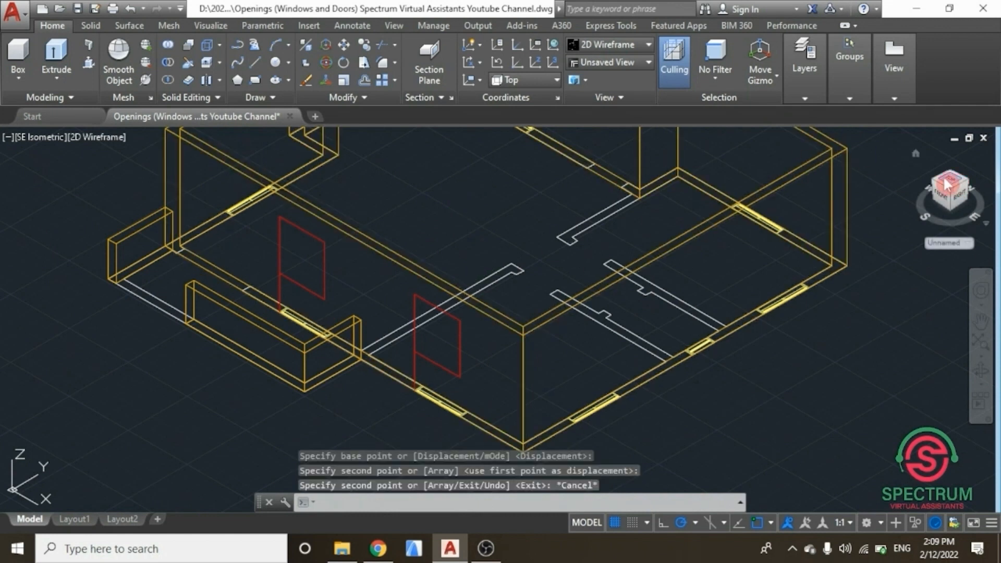
pyautogui.moveTo(933, 183)
pyautogui.mouseDown()
pyautogui.moveTo(800, 183)
pyautogui.moveTo(699, 166)
pyautogui.moveTo(889, 156)
pyautogui.moveTo(893, 182)
pyautogui.mouseUp()
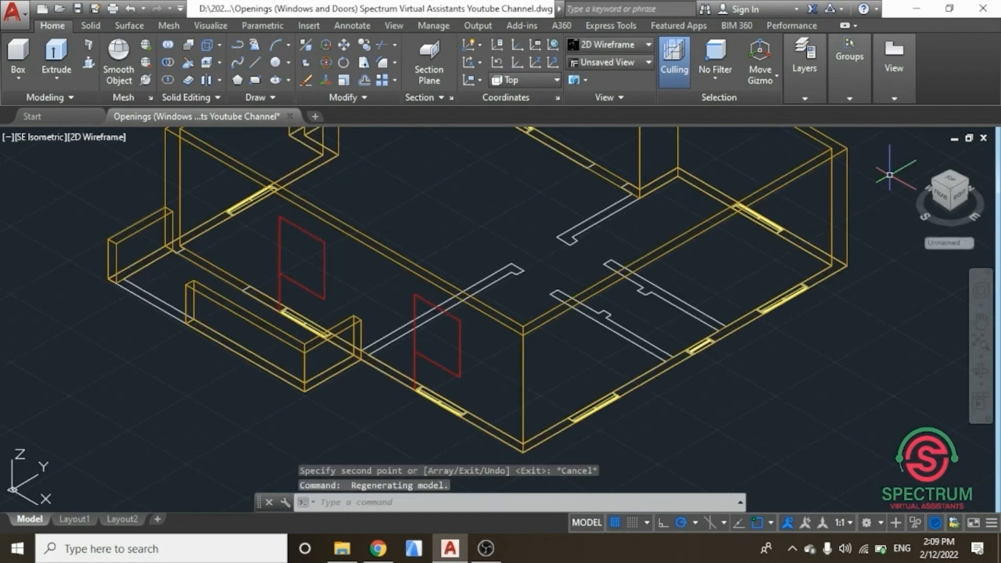
pyautogui.press('Escape')
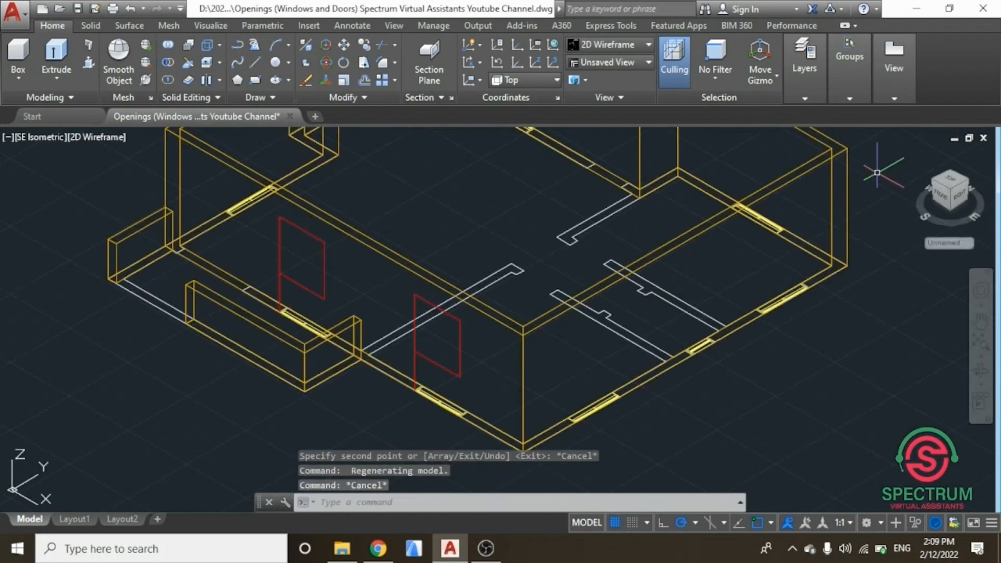
pyautogui.click(649, 64)
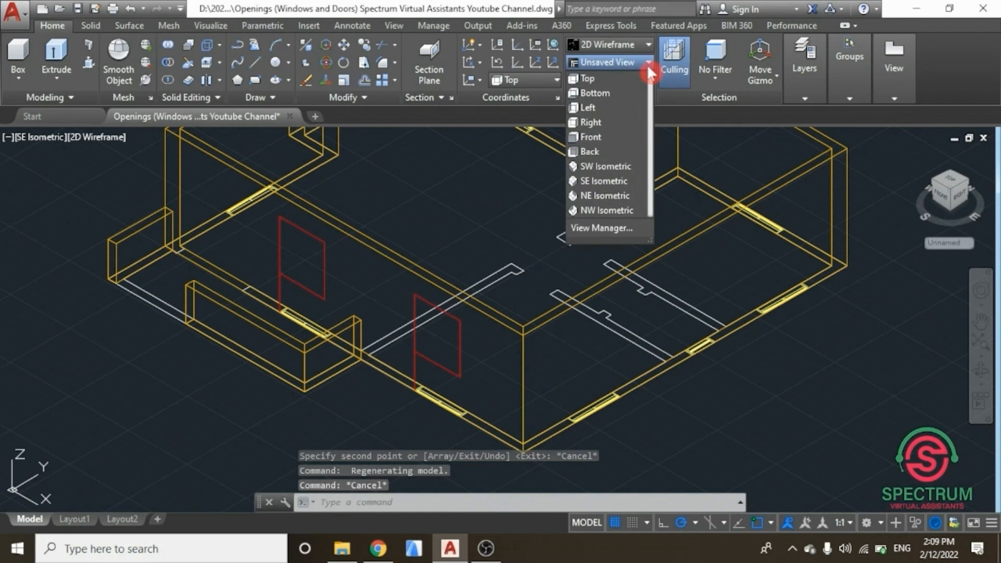
pyautogui.click(619, 181)
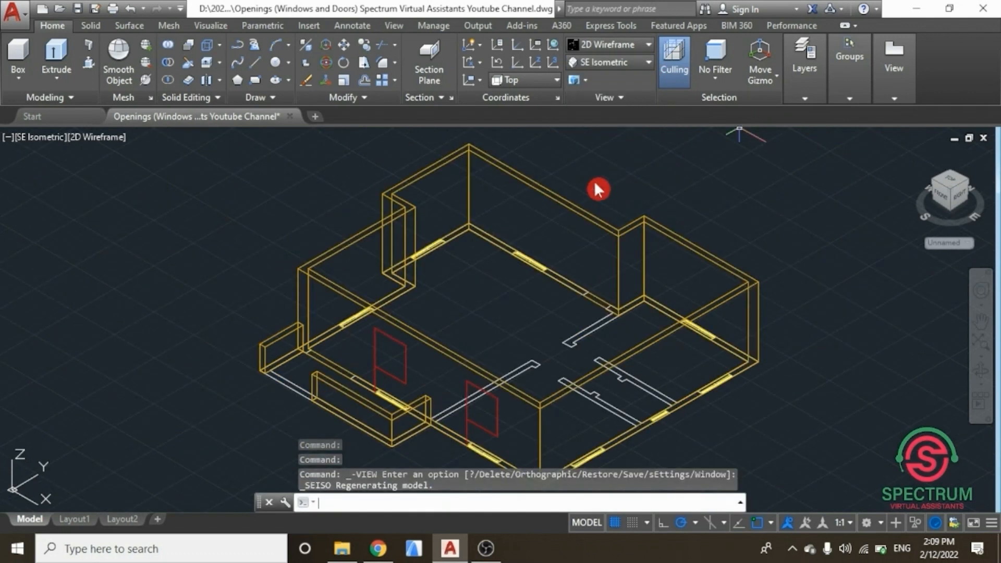
pyautogui.scroll(6, 480, 329)
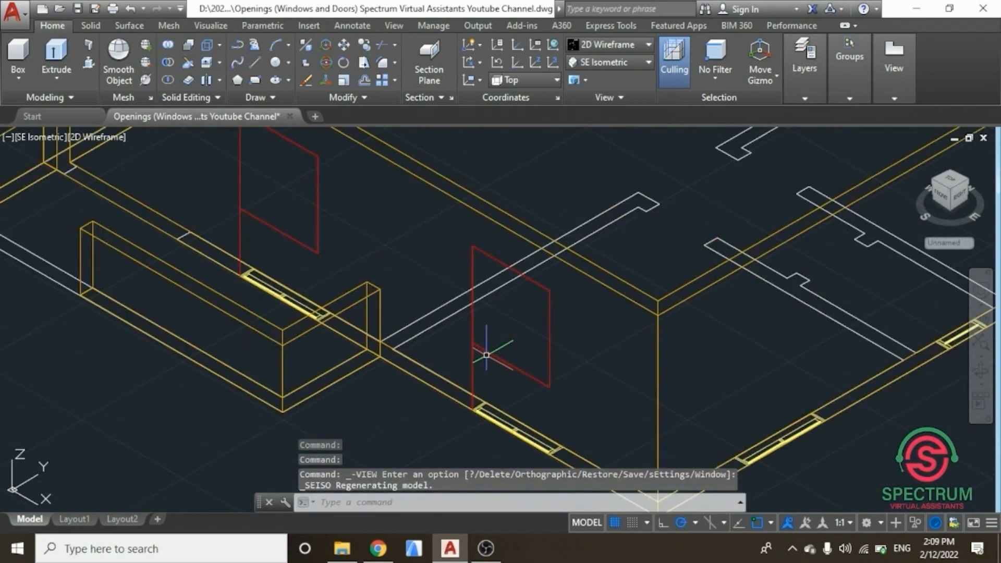
pyautogui.click(463, 359)
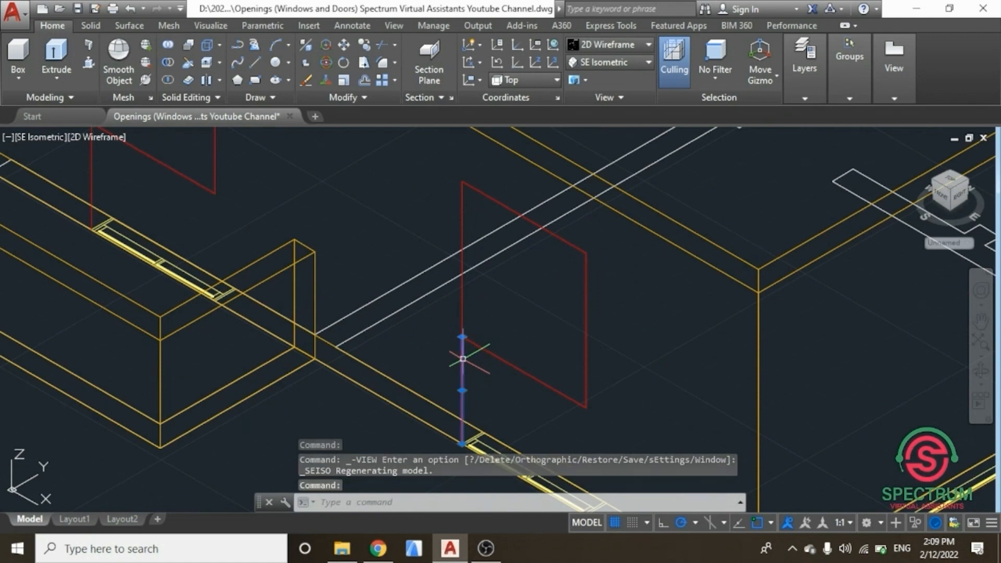
pyautogui.press('Delete')
pyautogui.scroll(-3, 459, 362)
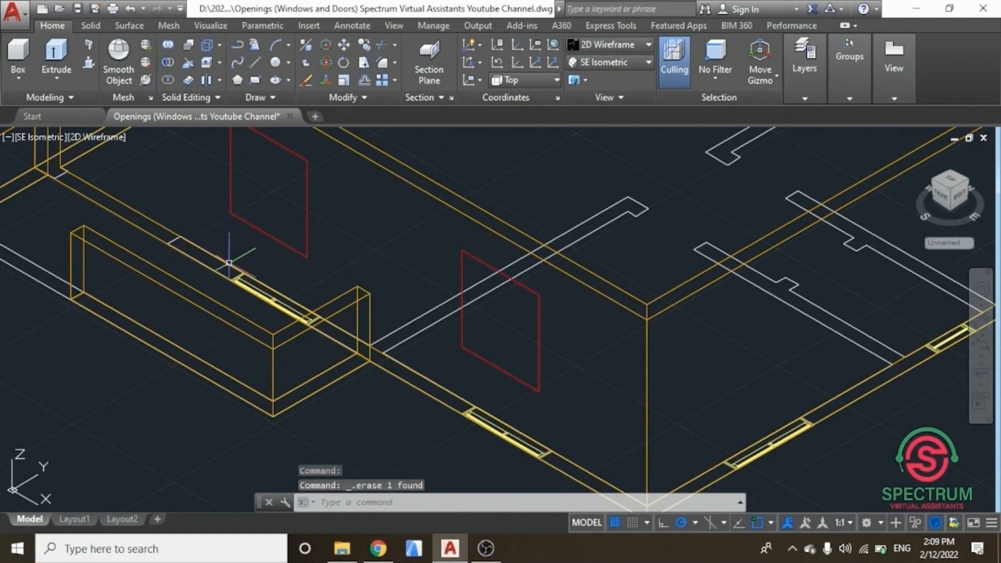
pyautogui.scroll(-5, 242, 313)
pyautogui.scroll(-2, 243, 319)
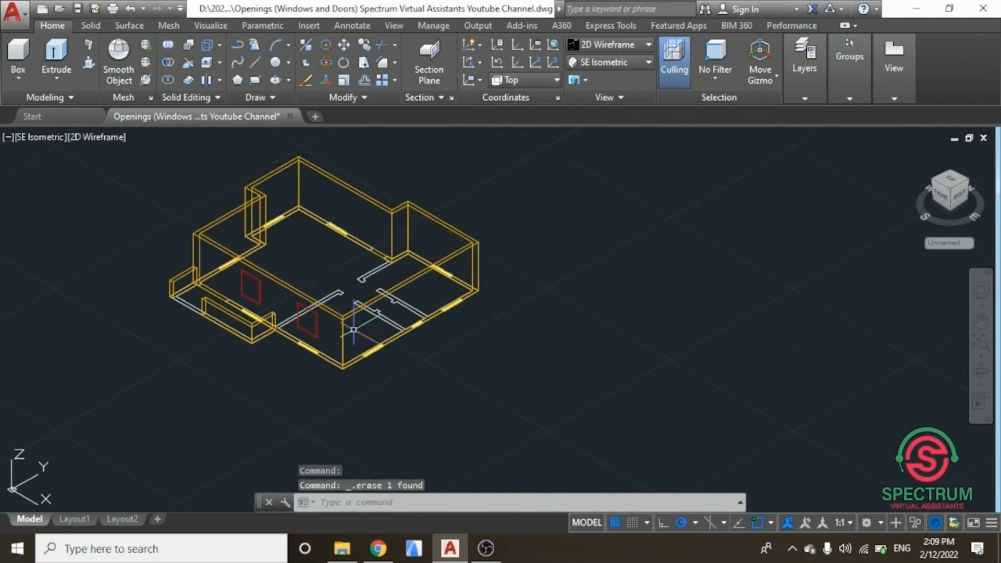
pyautogui.scroll(4, 356, 342)
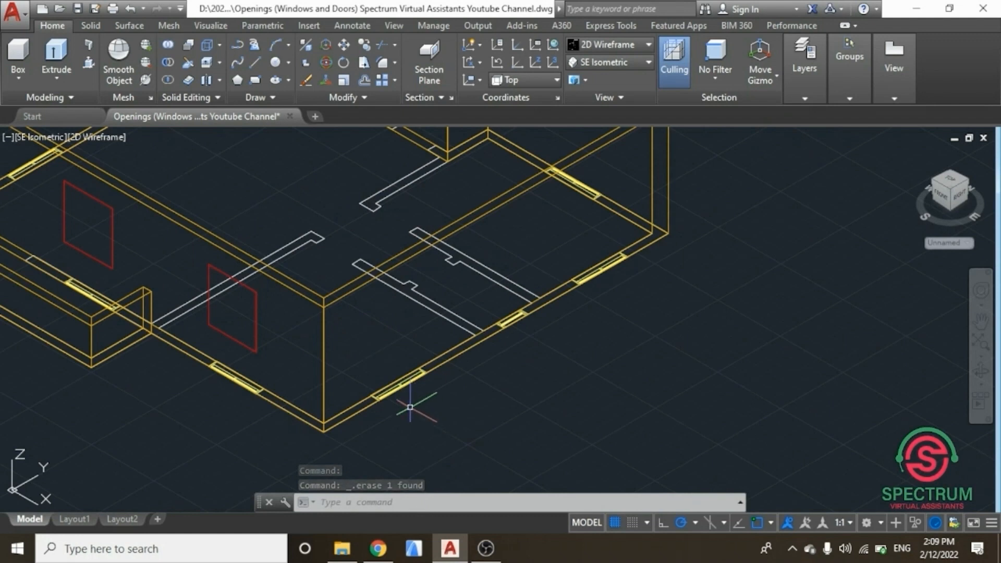
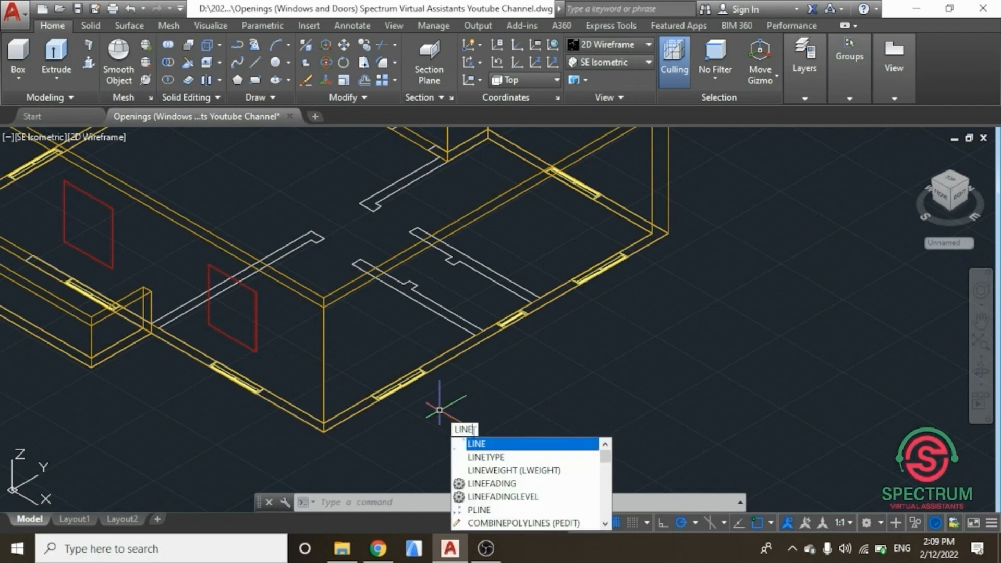
# Step: Draw a vertical guide line 900 long upward from a window opening's corner on the adjacent external wall
pyautogui.click(483, 446)
pyautogui.scroll(5, 376, 404)
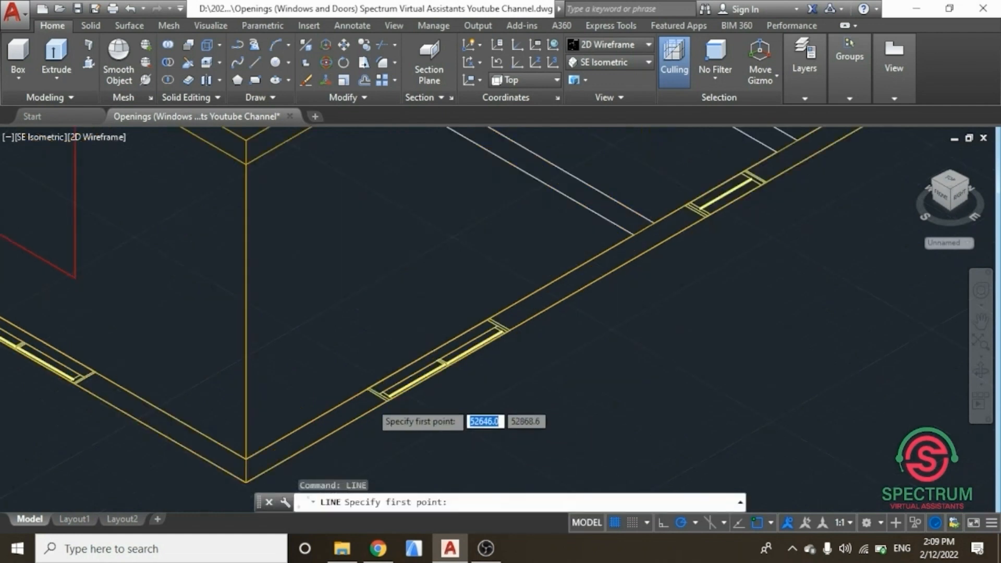
pyautogui.scroll(2, 370, 403)
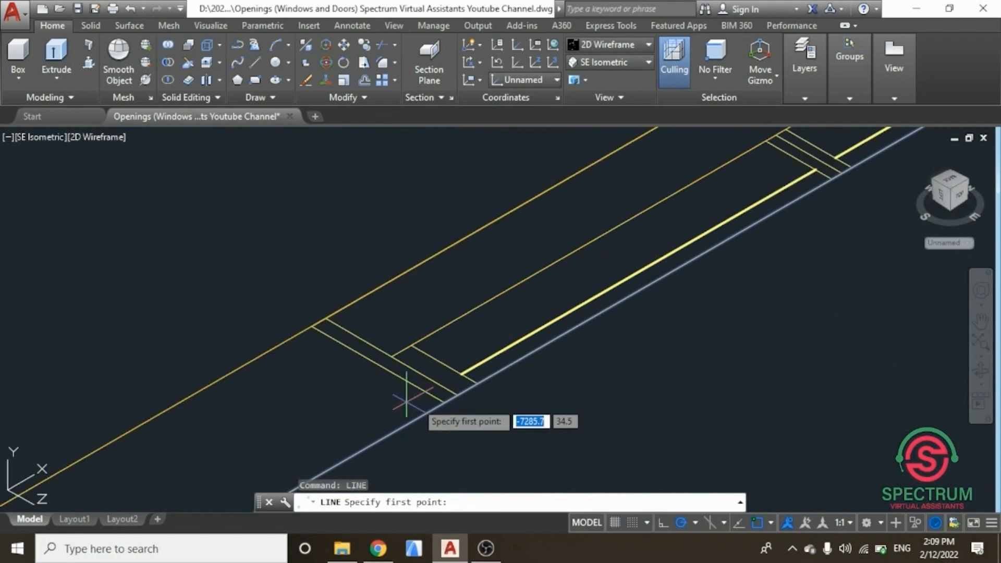
pyautogui.click(443, 404)
pyautogui.scroll(-4, 418, 380)
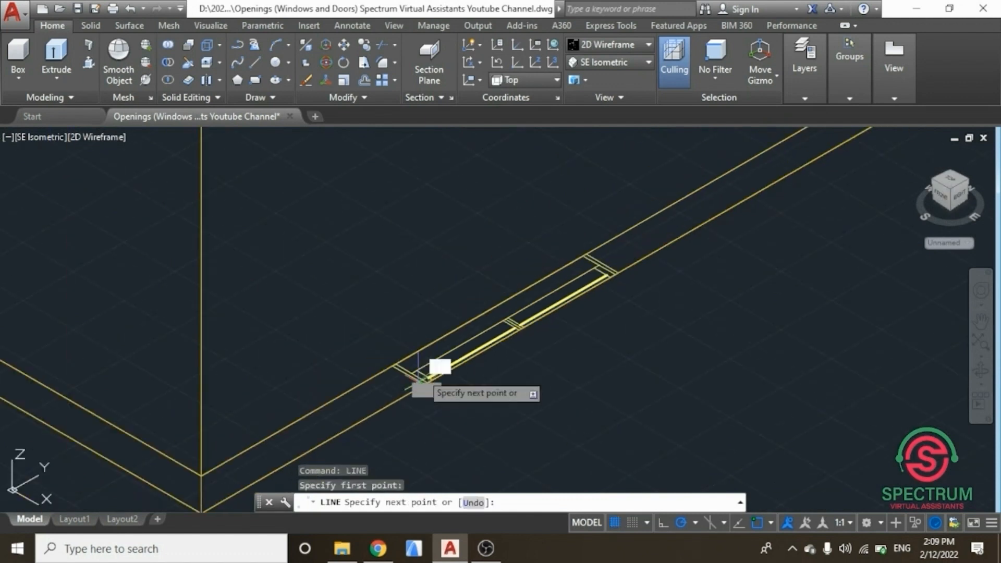
pyautogui.scroll(-4, 450, 271)
pyautogui.scroll(3, 428, 269)
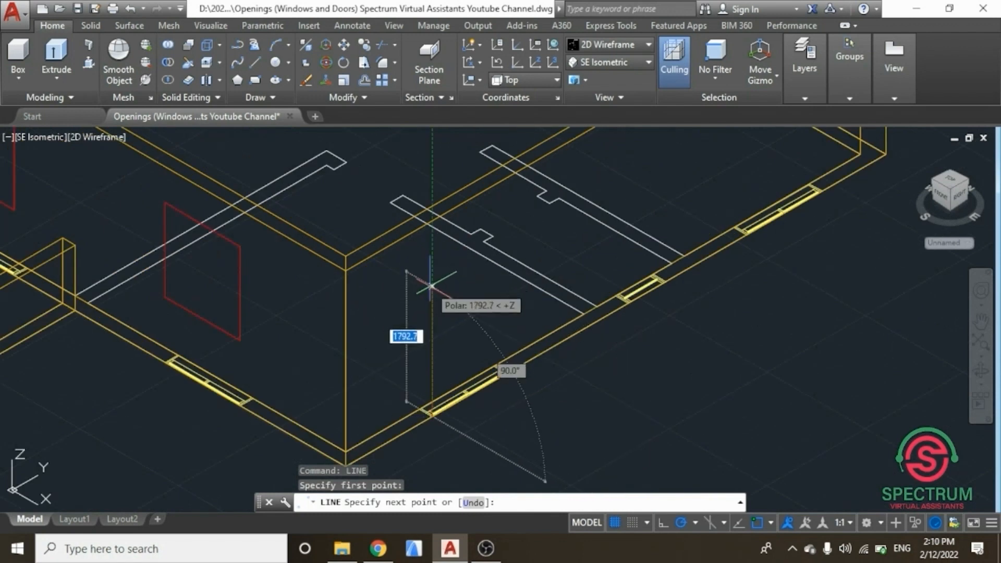
pyautogui.write('90')
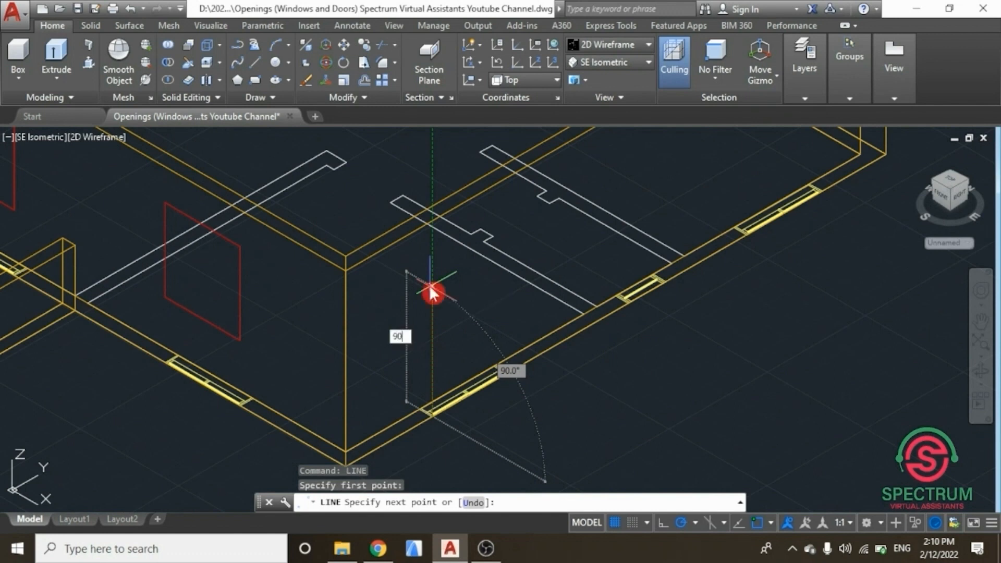
pyautogui.write('0')
pyautogui.press('Return')
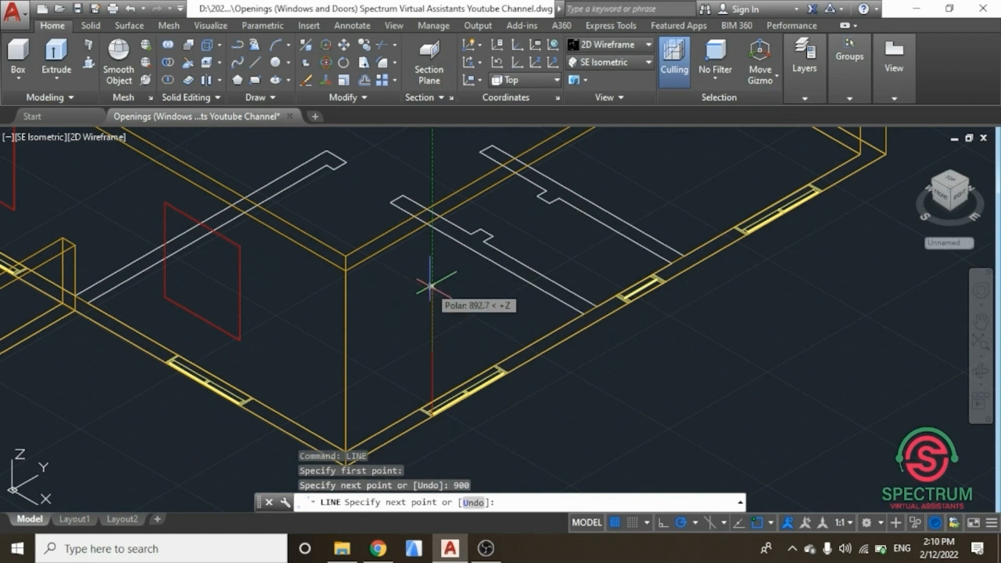
pyautogui.press('Escape')
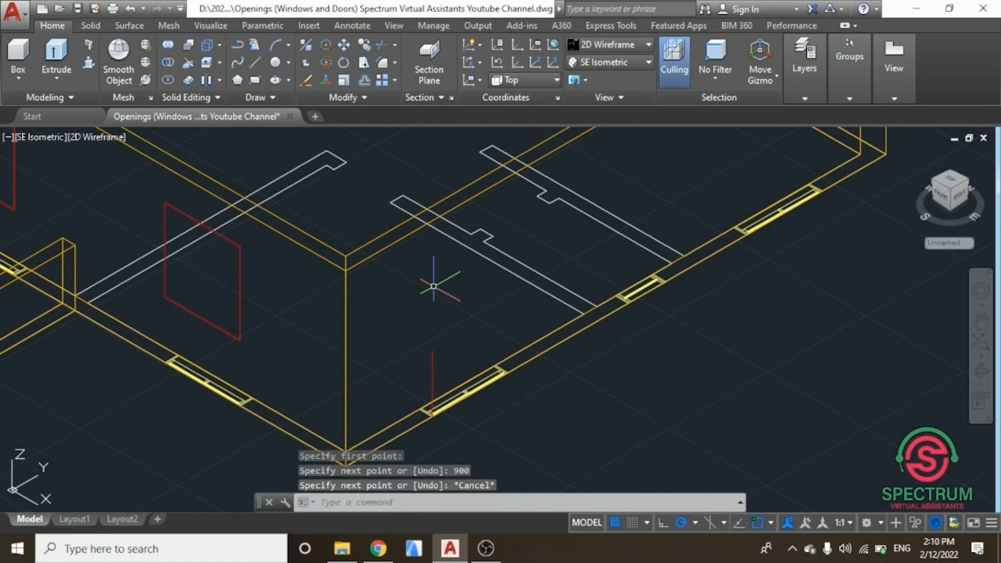
# Step: Draw a 1200 by 1300 window rectangle starting from the top of the 900 guide line
pyautogui.write('r')
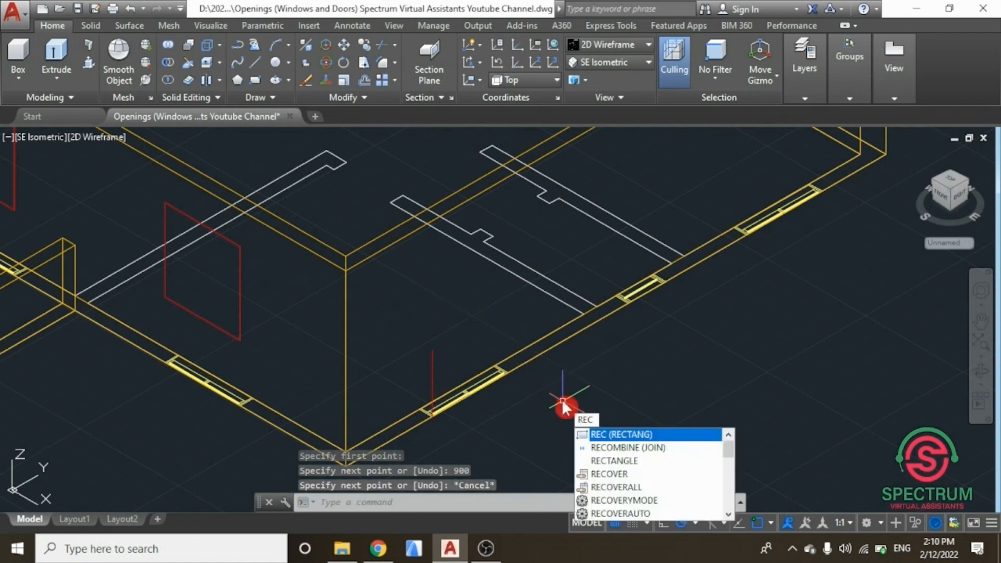
pyautogui.click(605, 434)
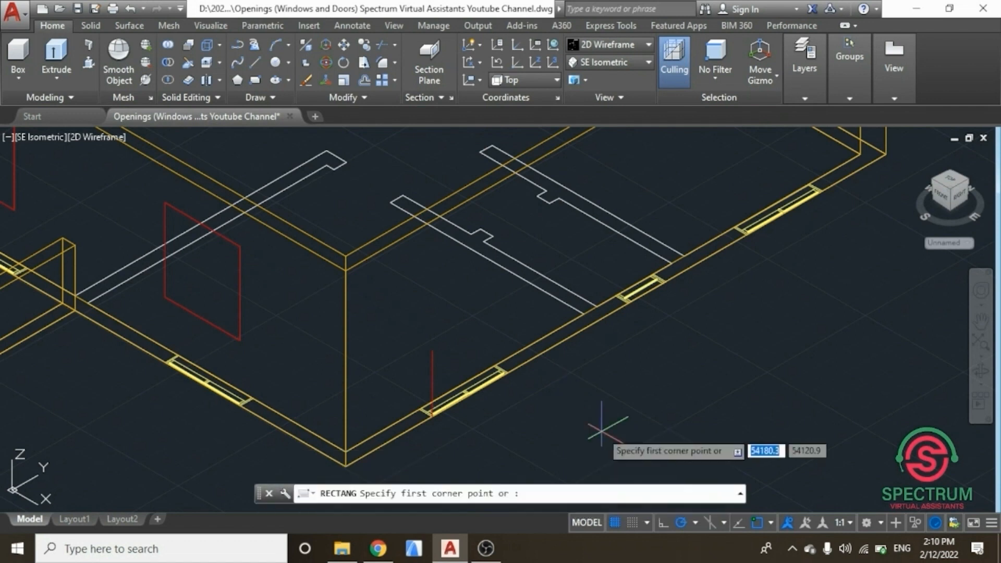
pyautogui.scroll(5, 491, 334)
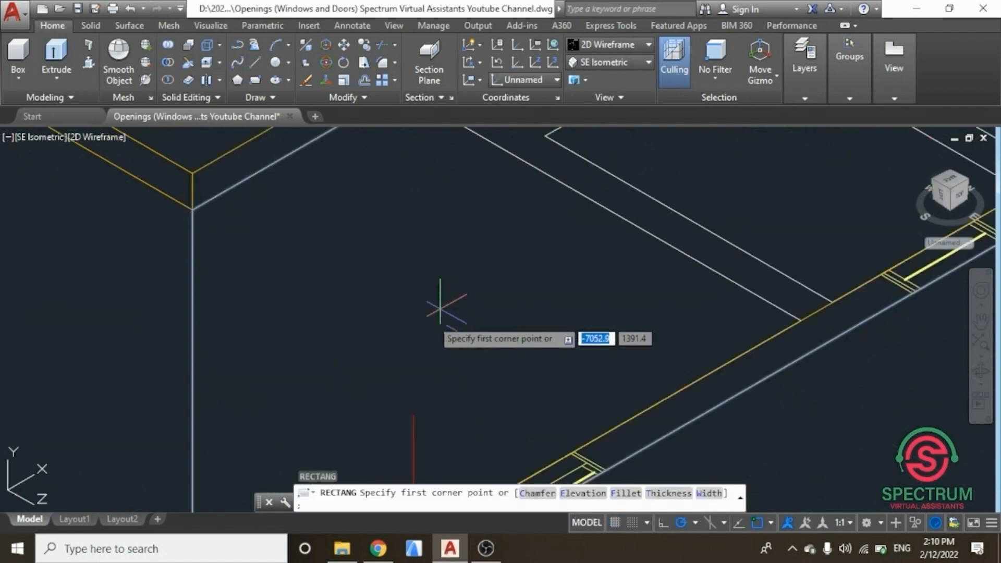
pyautogui.click(410, 404)
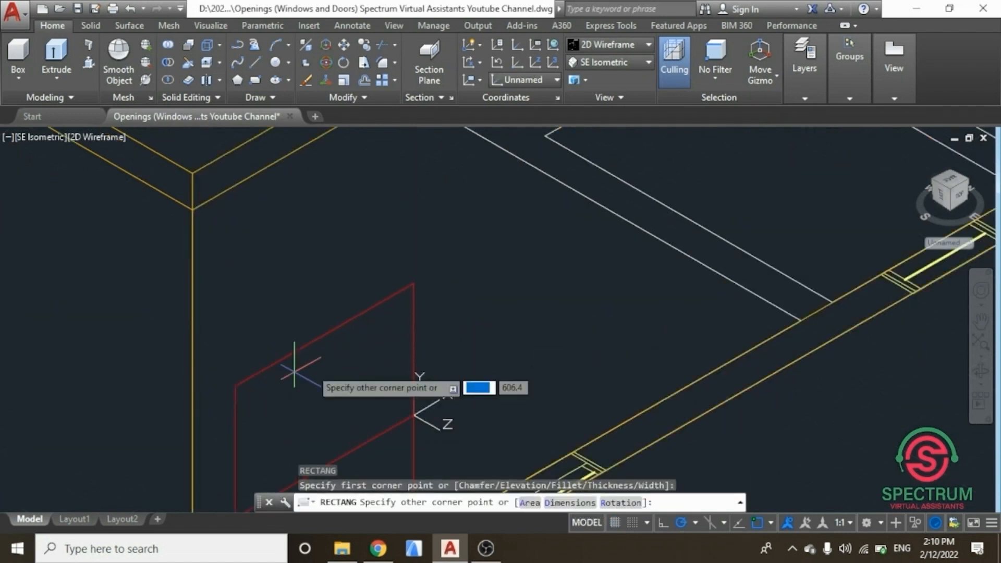
pyautogui.scroll(-2, 580, 328)
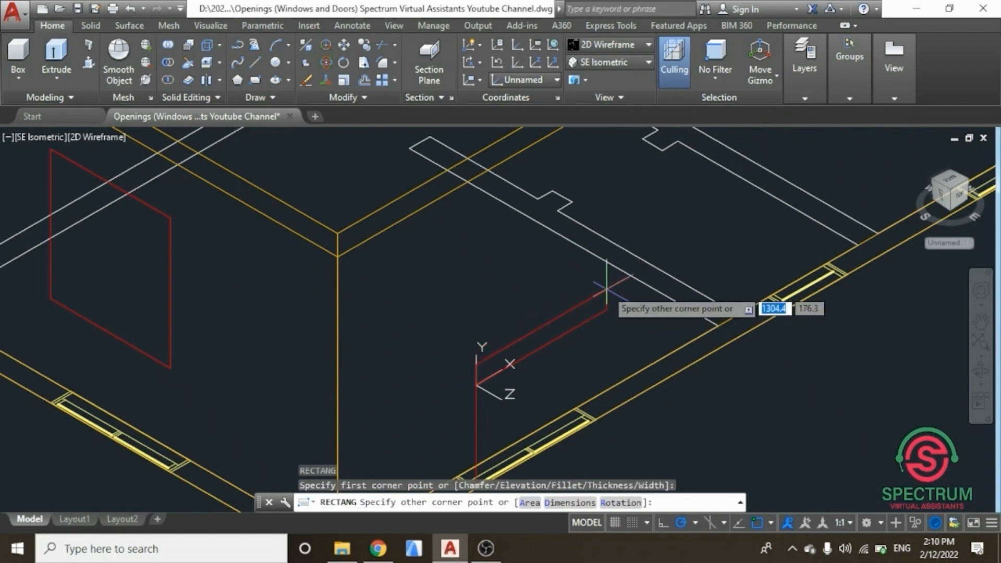
pyautogui.write('1200')
pyautogui.press('Tab')
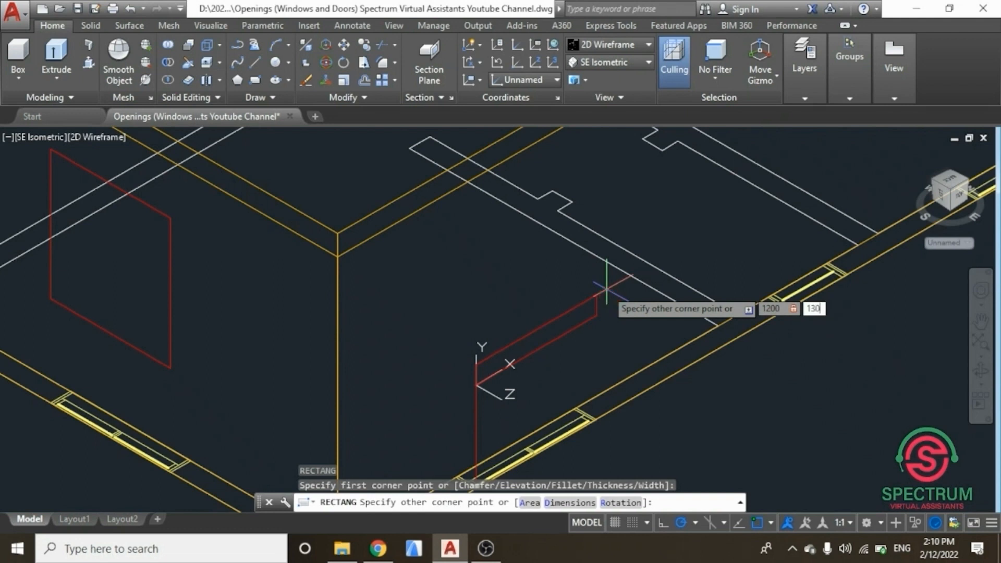
pyautogui.press('Return')
pyautogui.press('Escape')
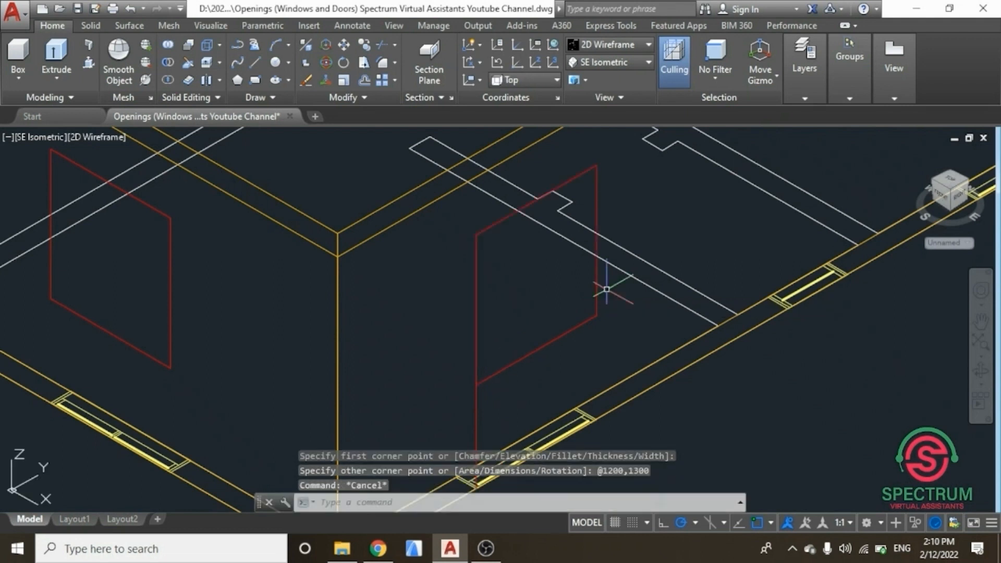
# Step: Copy the window rectangle with its guide line to the next window opening along the same wall, snapping opening corners
pyautogui.scroll(-4, 529, 339)
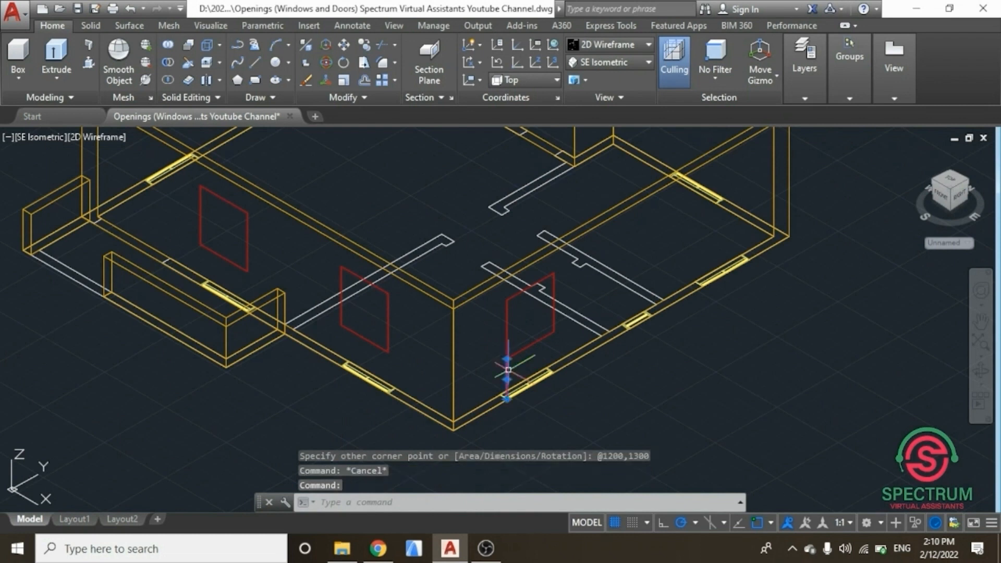
pyautogui.click(507, 324)
pyautogui.rightClick(288, 411)
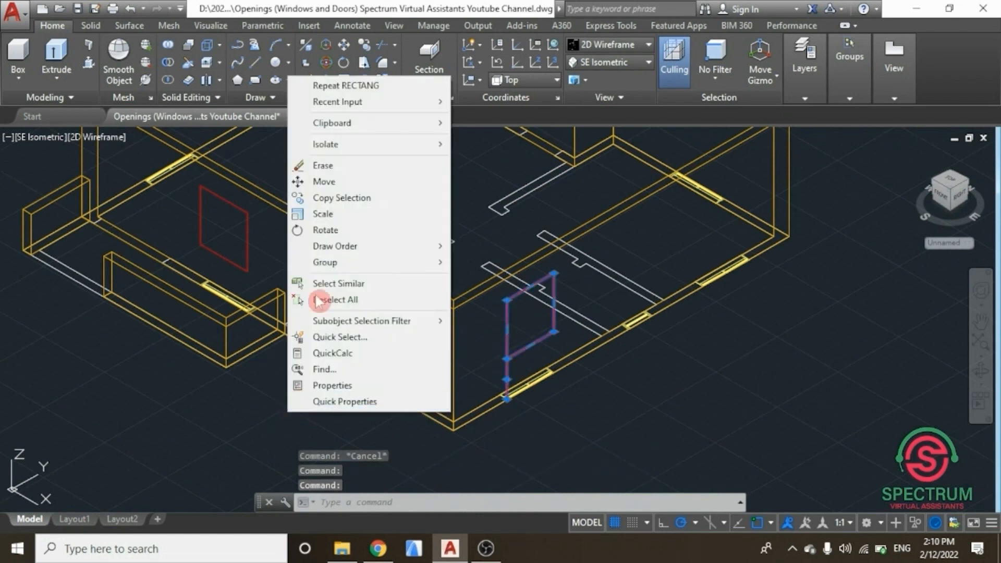
pyautogui.click(339, 201)
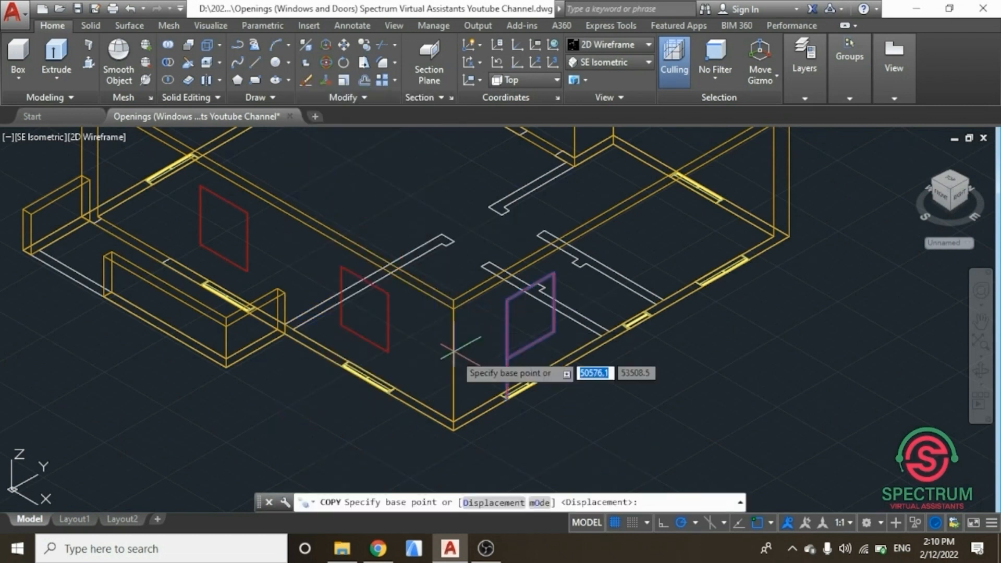
pyautogui.scroll(2, 514, 412)
pyautogui.scroll(4, 512, 406)
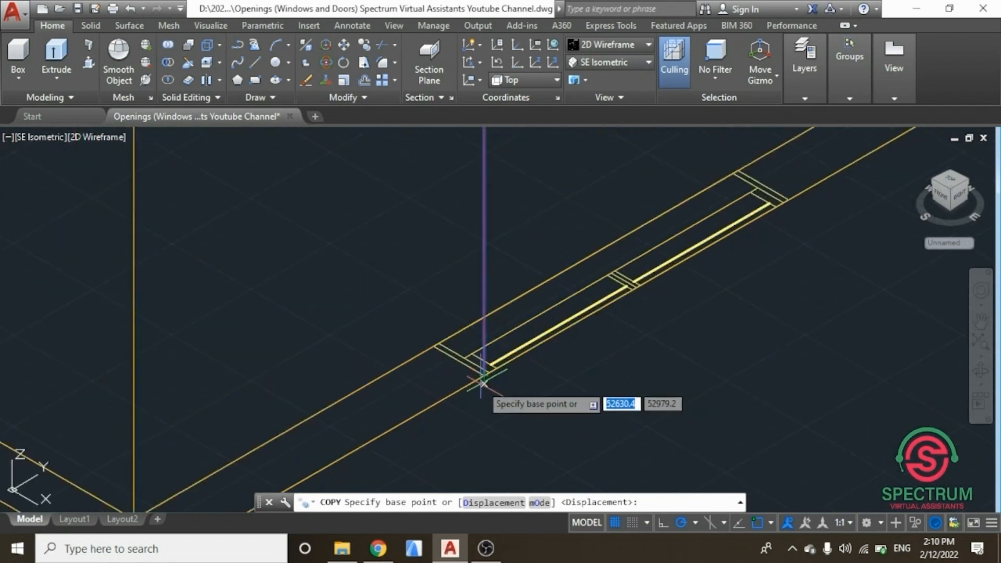
pyautogui.click(488, 434)
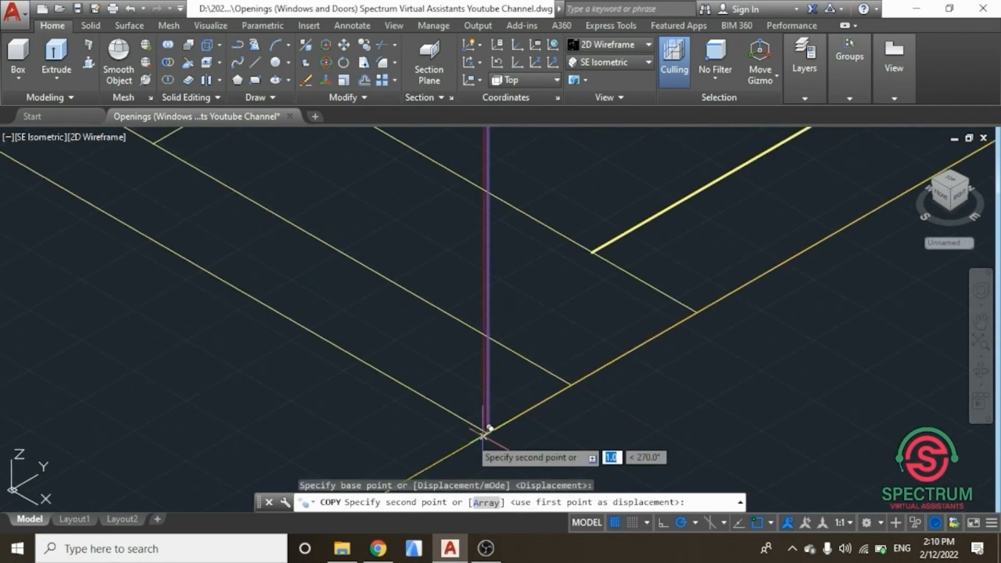
pyautogui.scroll(-4, 425, 427)
pyautogui.scroll(-4, 568, 313)
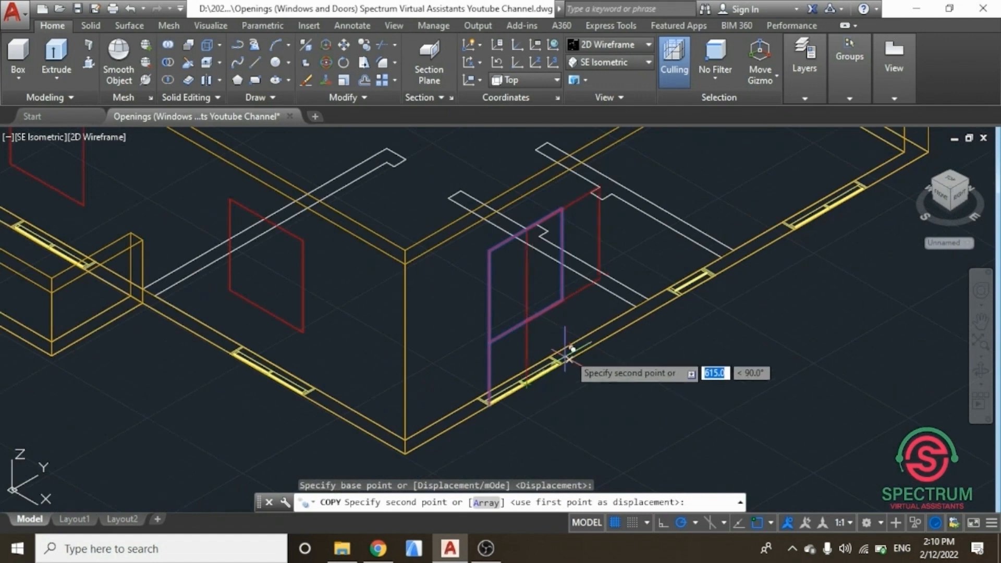
pyautogui.scroll(5, 829, 207)
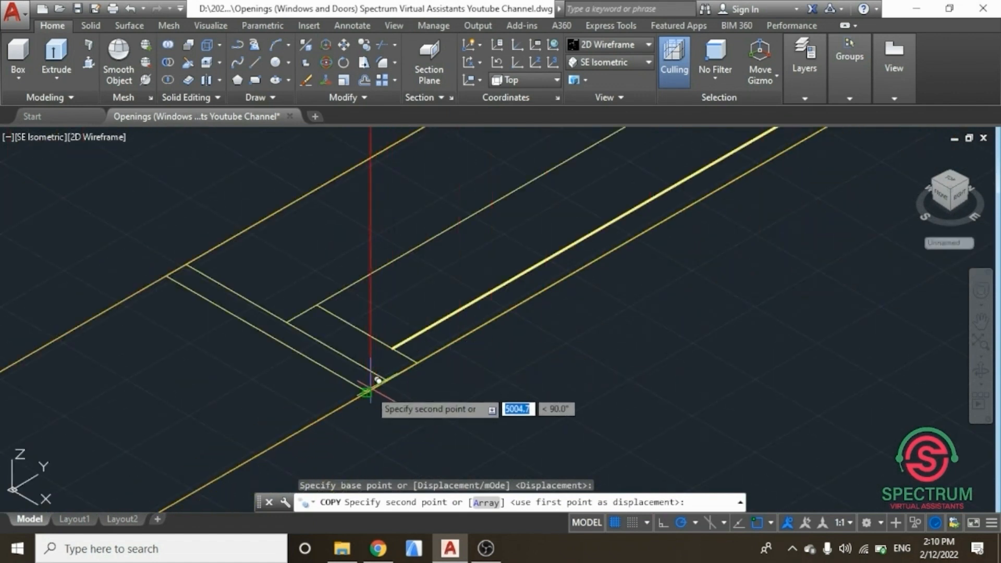
pyautogui.scroll(2, 367, 389)
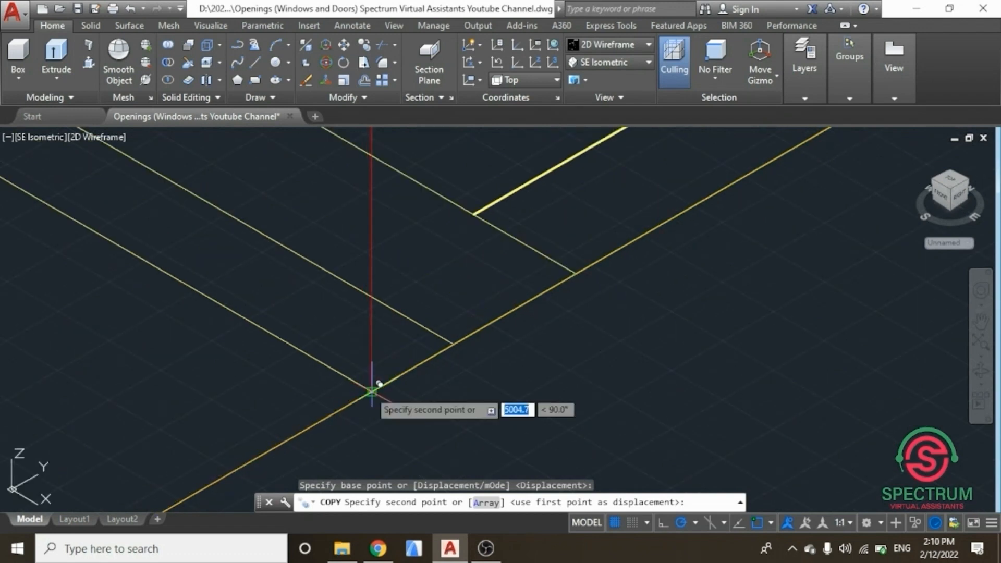
pyautogui.click(372, 390)
pyautogui.press('Return')
# Step: Erase the two vertical guide lines beneath the window rectangles on this wall
pyautogui.scroll(-1, 393, 399)
pyautogui.scroll(-8, 394, 399)
pyautogui.scroll(6, 354, 393)
pyautogui.click(344, 391)
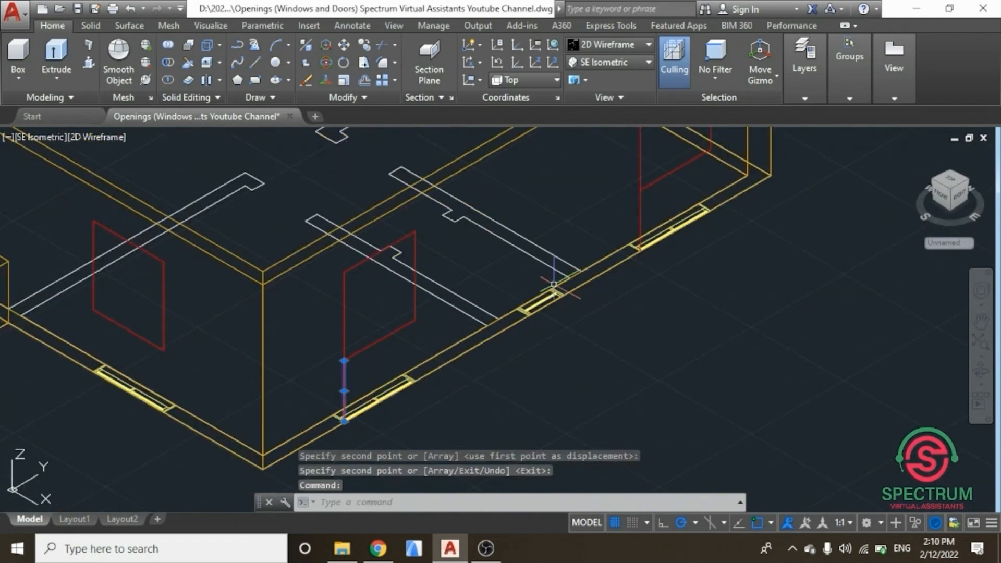
pyautogui.click(641, 216)
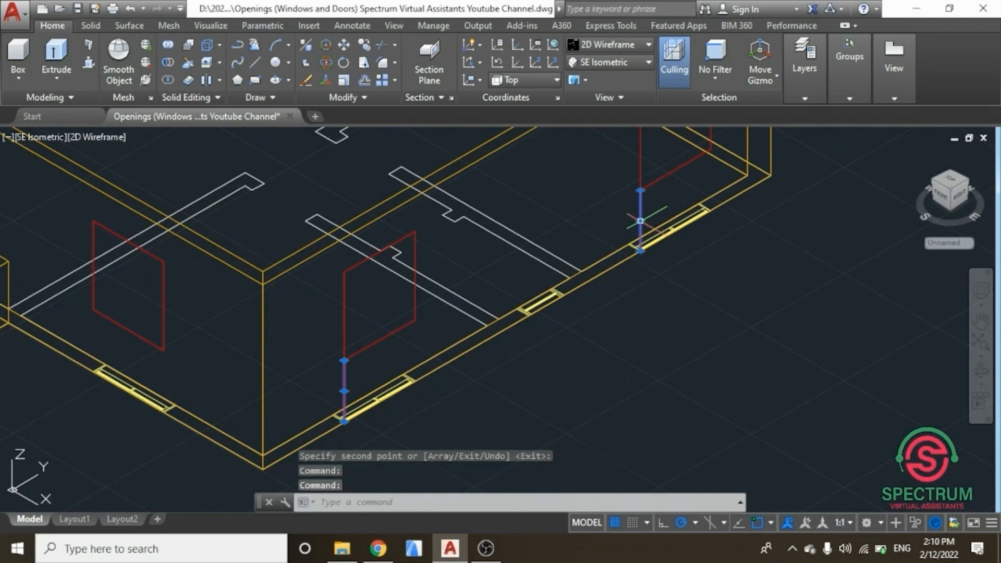
pyautogui.press('Delete')
# Step: Draw a vertical guide line 1500 long upward from the corner of another window opening on the wall
pyautogui.scroll(-4, 621, 319)
pyautogui.scroll(6, 573, 268)
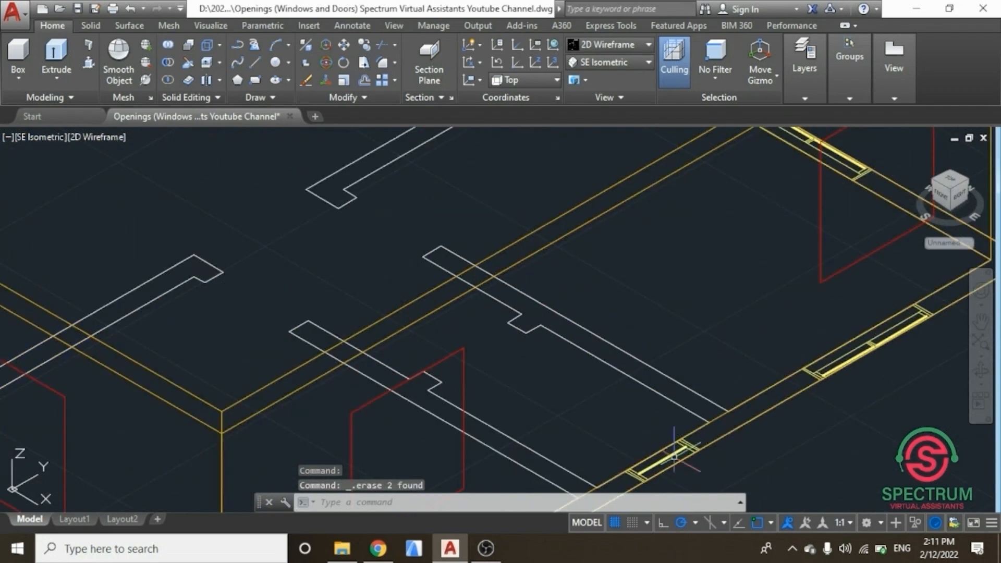
pyautogui.scroll(-2, 627, 341)
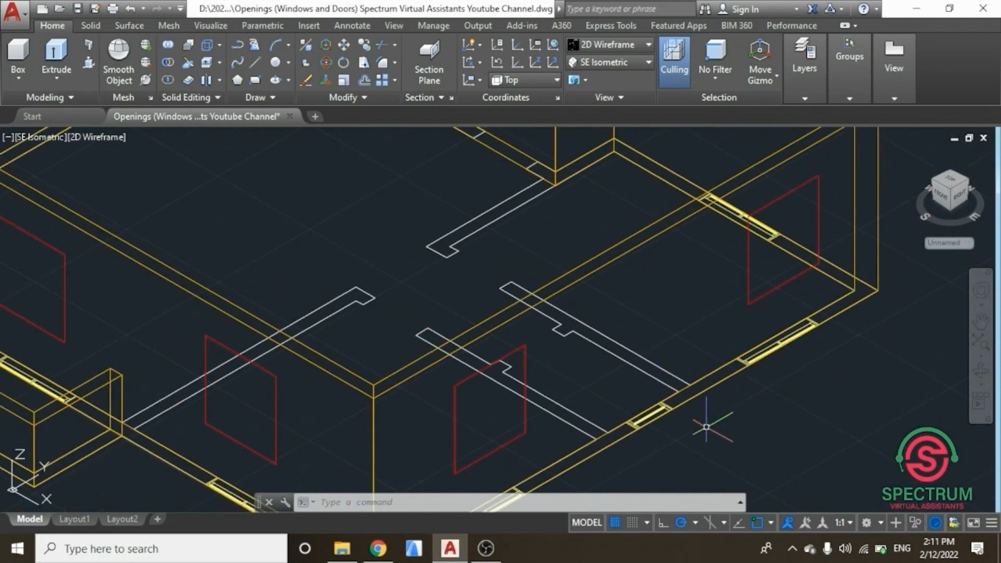
pyautogui.write('e')
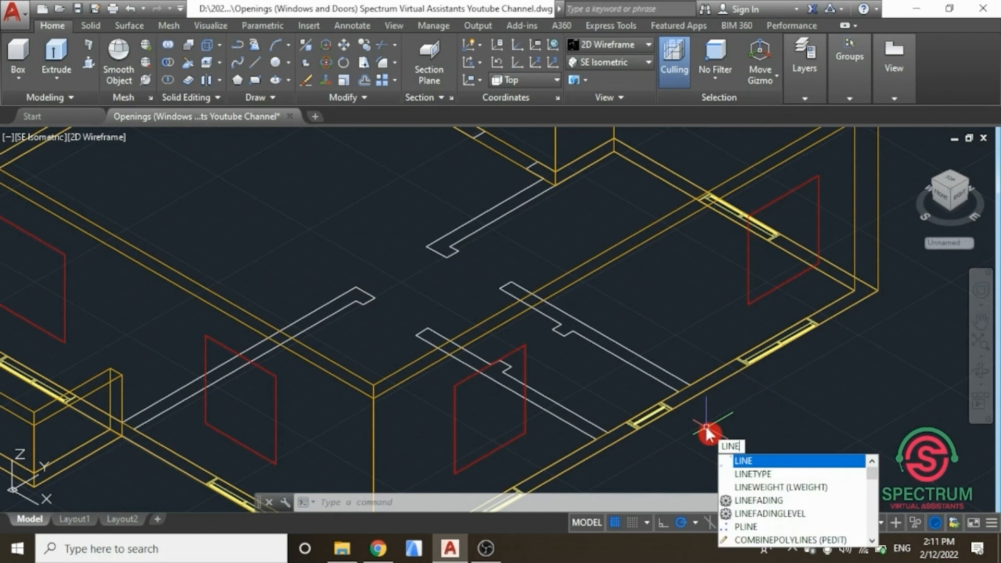
pyautogui.press('Return')
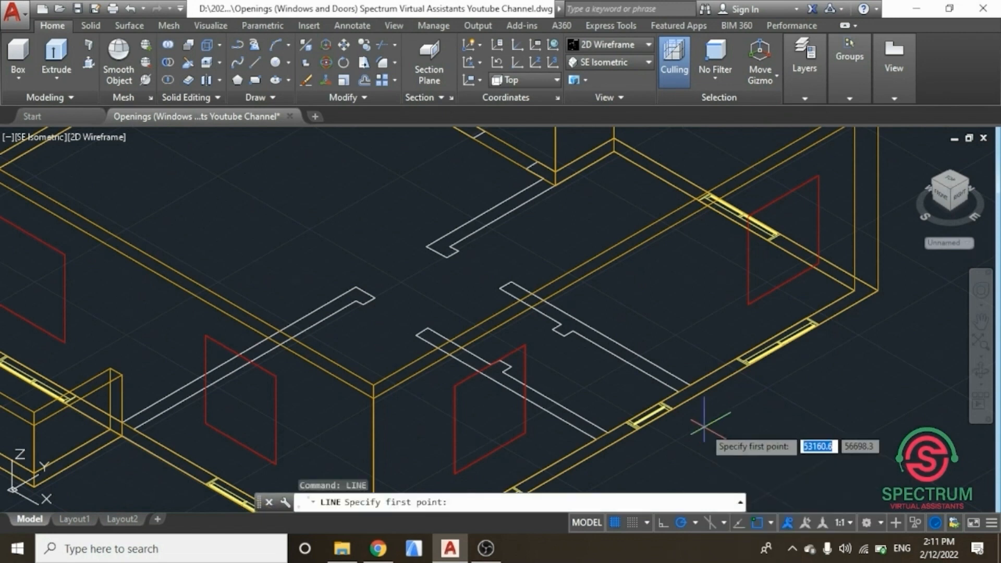
pyautogui.scroll(4, 651, 423)
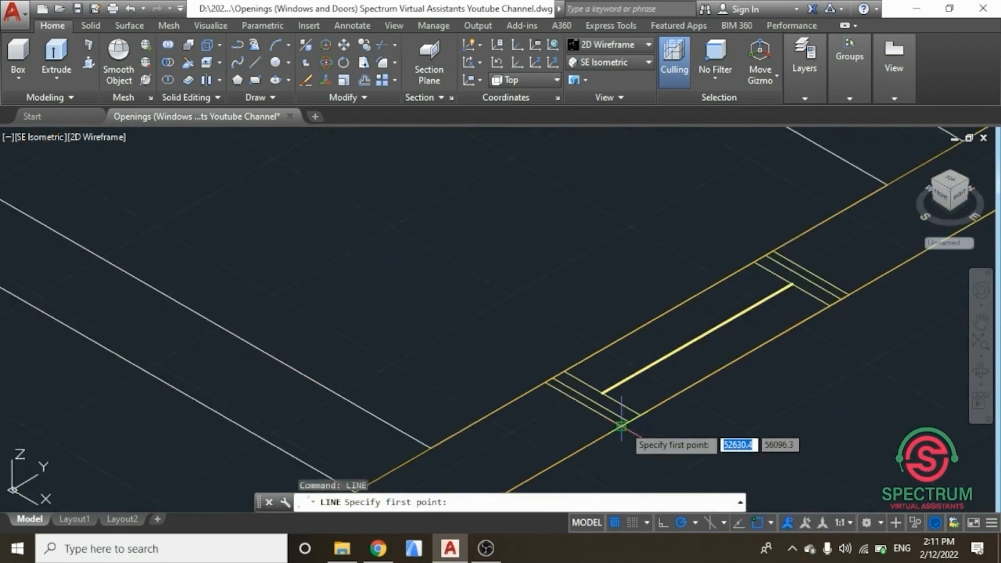
pyautogui.scroll(2, 620, 425)
pyautogui.click(614, 426)
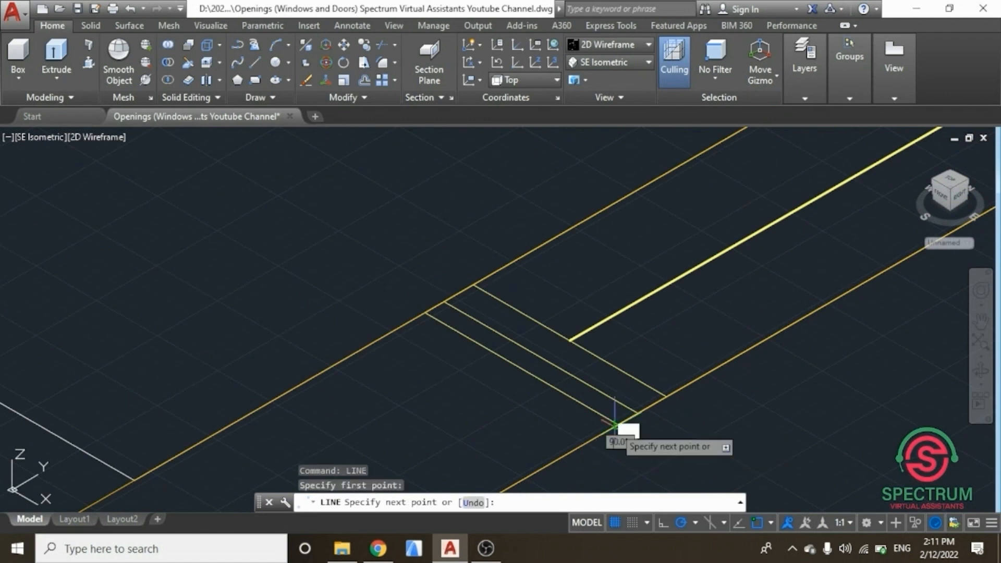
pyautogui.scroll(-3, 615, 426)
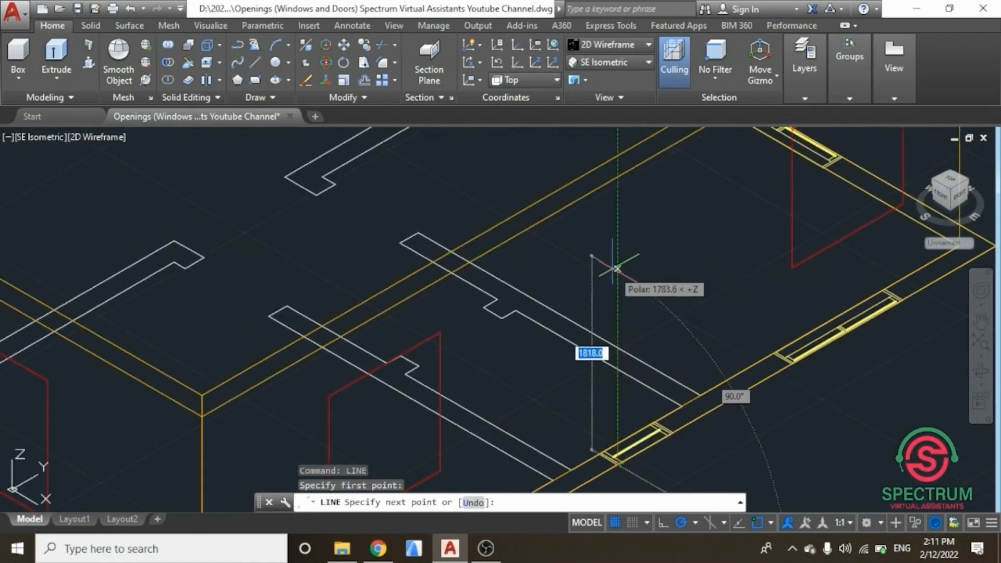
pyautogui.click(619, 235)
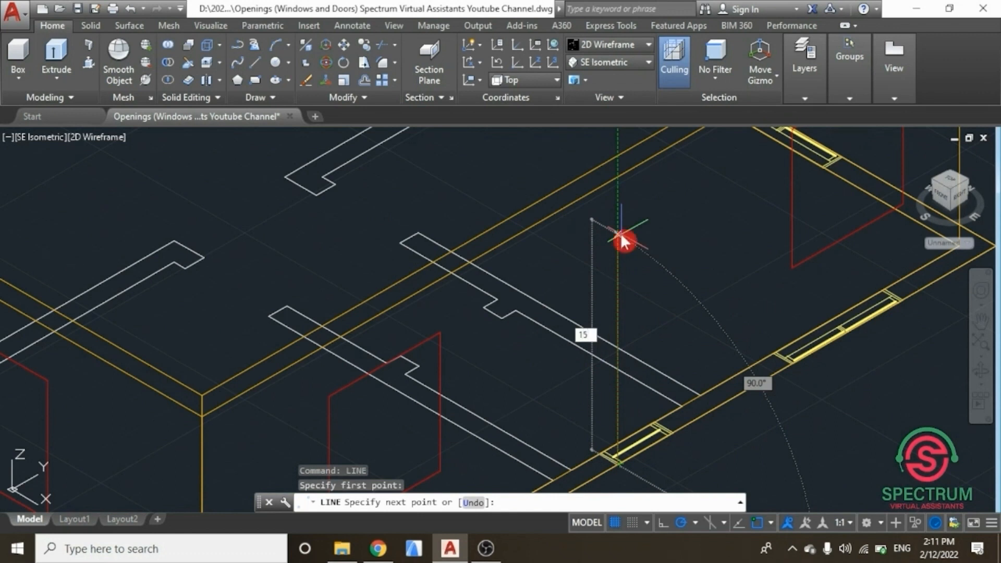
pyautogui.press('Return')
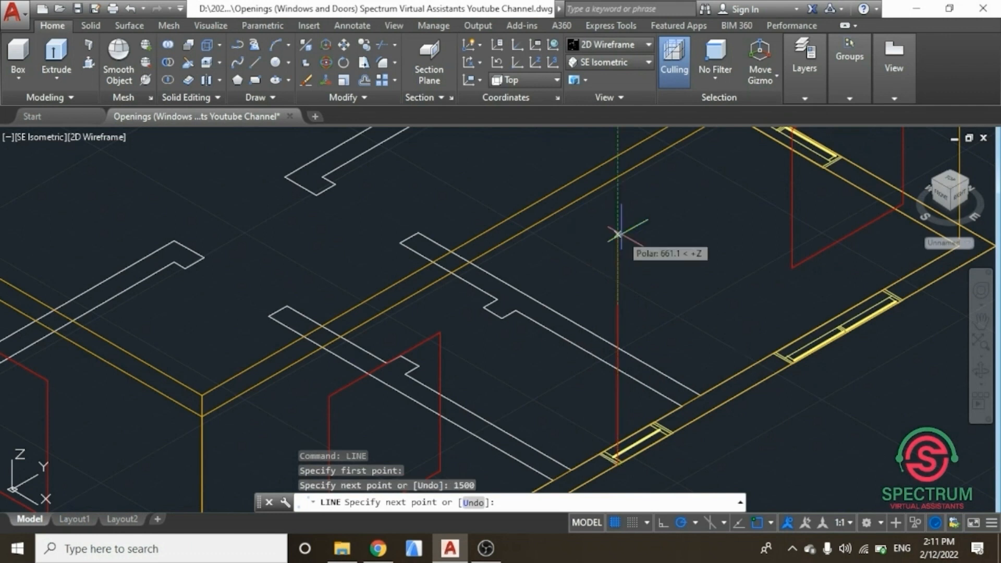
pyautogui.press('Return')
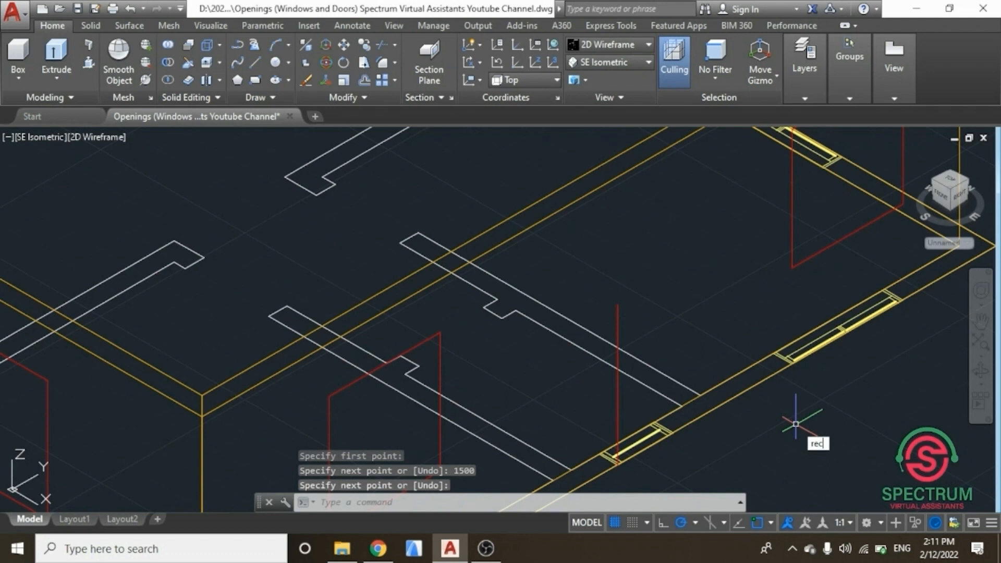
# Step: Draw a 600 by 600 window rectangle starting from the top of the 1500 guide line
pyautogui.press('Return')
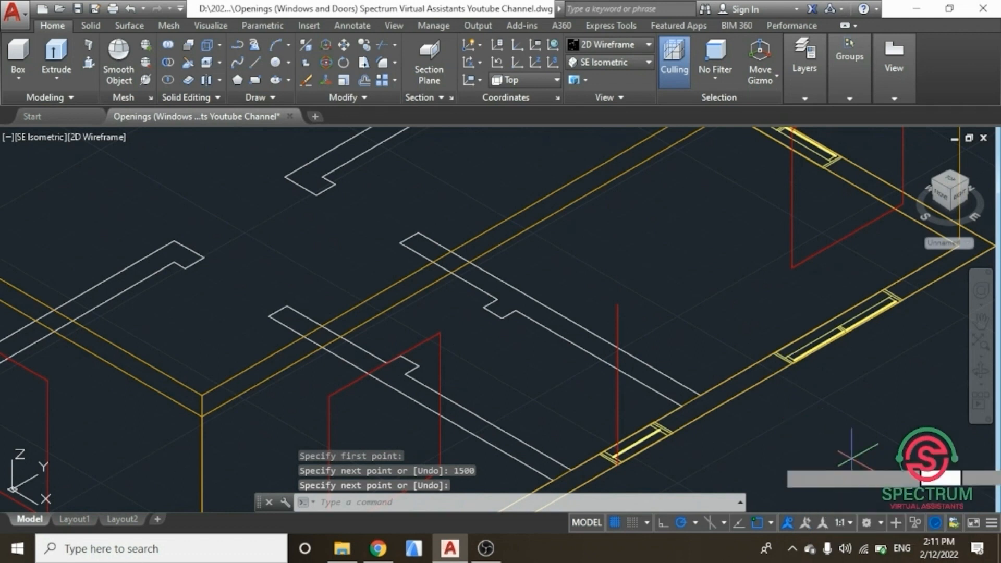
pyautogui.click(617, 305)
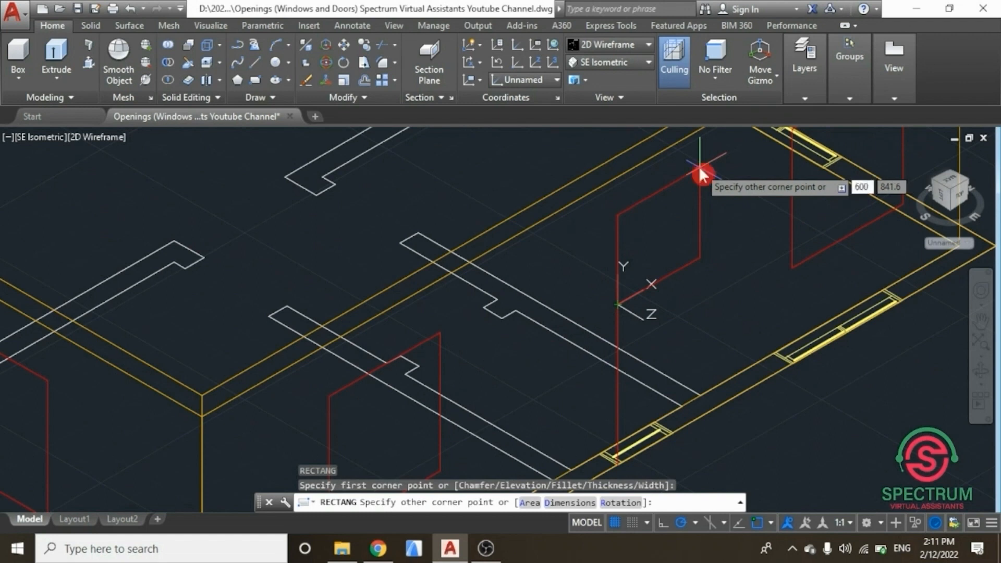
pyautogui.press('Tab')
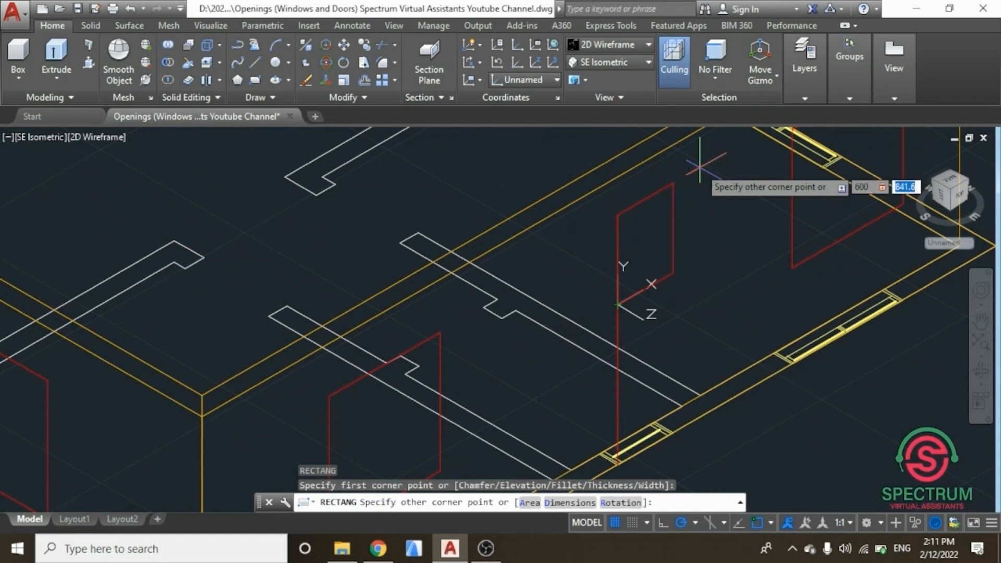
pyautogui.write('600')
pyautogui.press('Return')
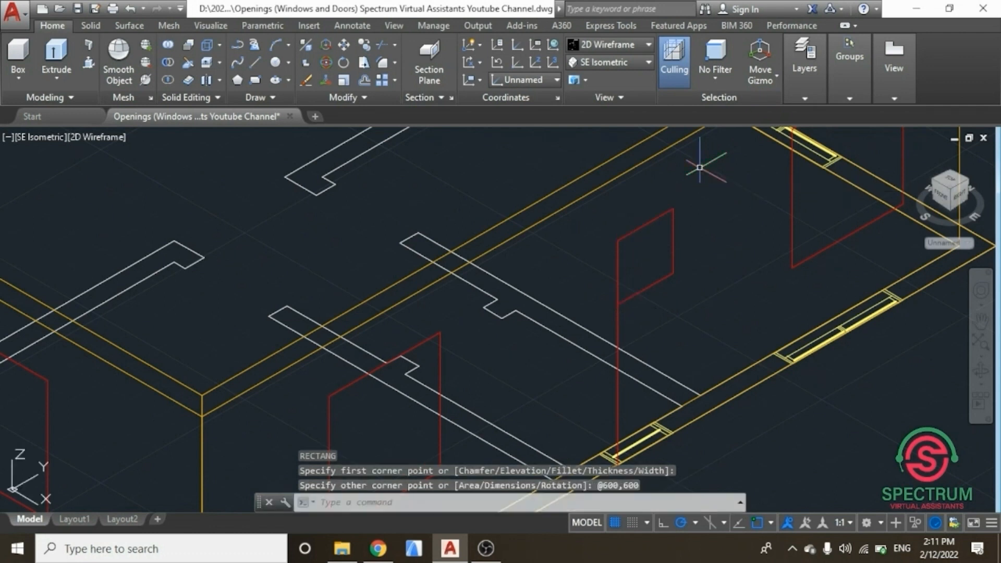
pyautogui.press('Escape')
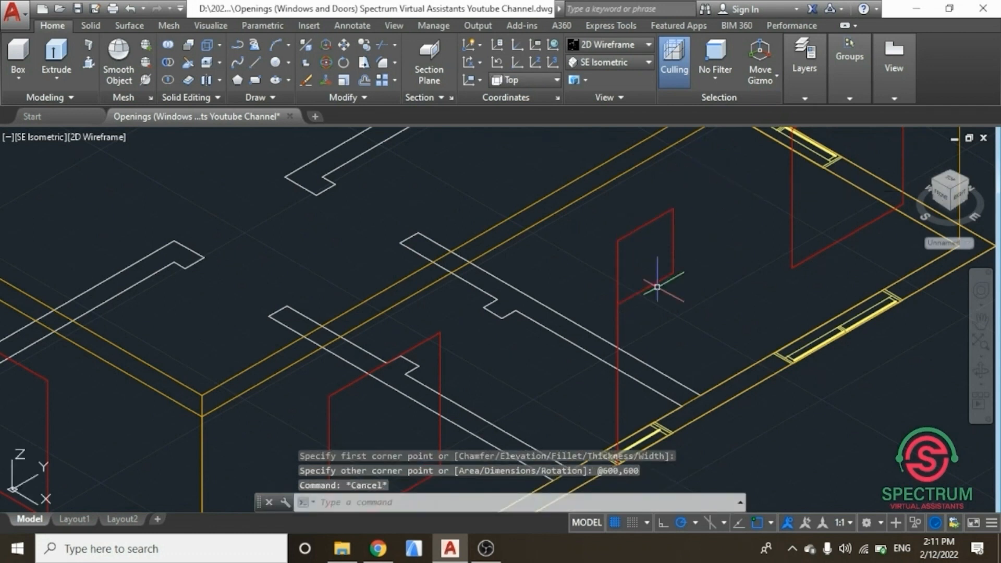
pyautogui.scroll(-6, 657, 286)
pyautogui.scroll(2, 618, 177)
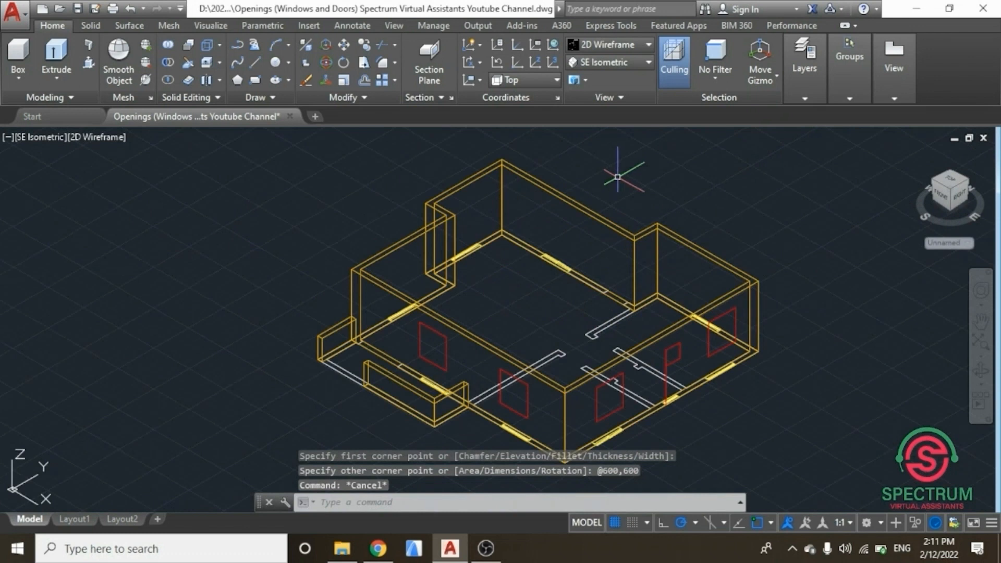
pyautogui.click(807, 89)
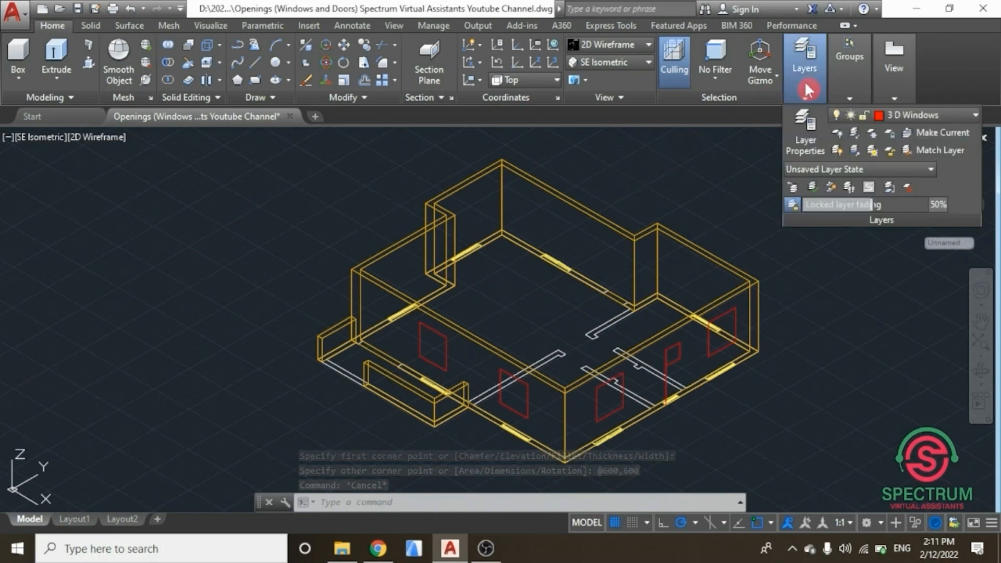
pyautogui.press('Escape')
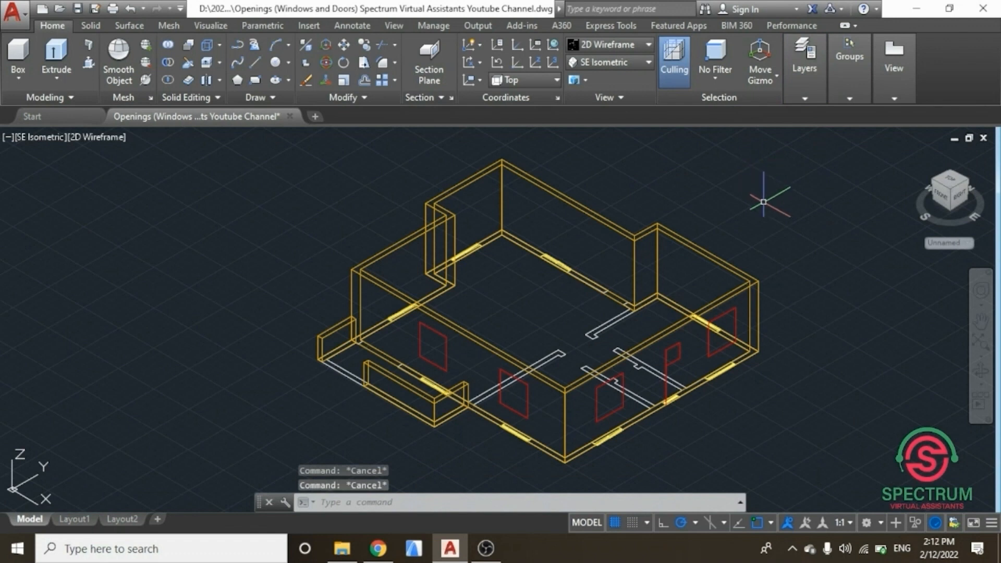
# Step: Switch to the NW isometric view and draw a 900 vertical guide line up from a window opening corner
pyautogui.moveTo(951, 183)
pyautogui.mouseDown()
pyautogui.moveTo(405, 181)
pyautogui.moveTo(409, 130)
pyautogui.moveTo(297, 157)
pyautogui.moveTo(314, 185)
pyautogui.mouseUp()
pyautogui.scroll(-2, 447, 227)
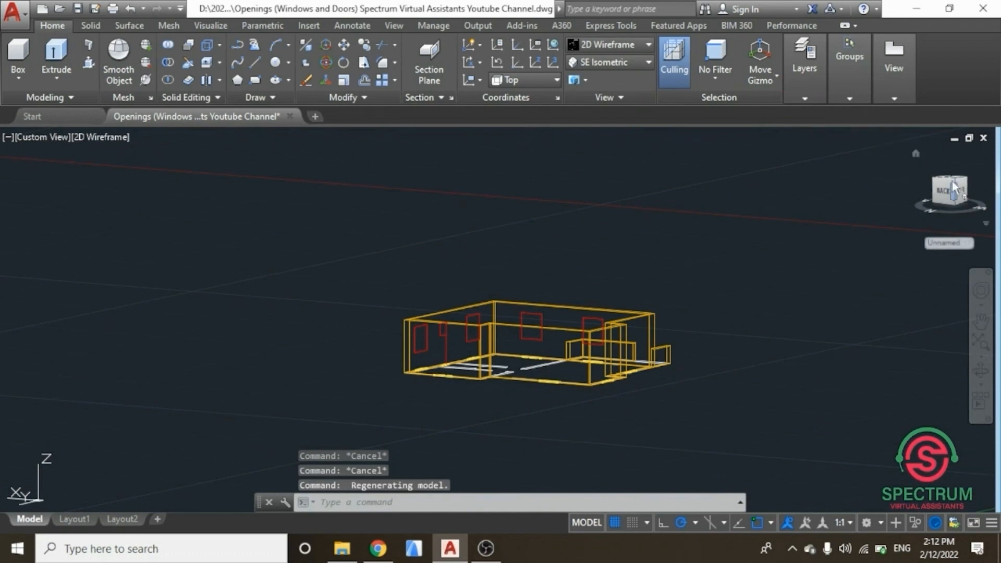
pyautogui.moveTo(941, 200)
pyautogui.mouseDown()
pyautogui.moveTo(947, 232)
pyautogui.moveTo(929, 210)
pyautogui.mouseUp()
pyautogui.scroll(-4, 699, 294)
pyautogui.scroll(8, 639, 355)
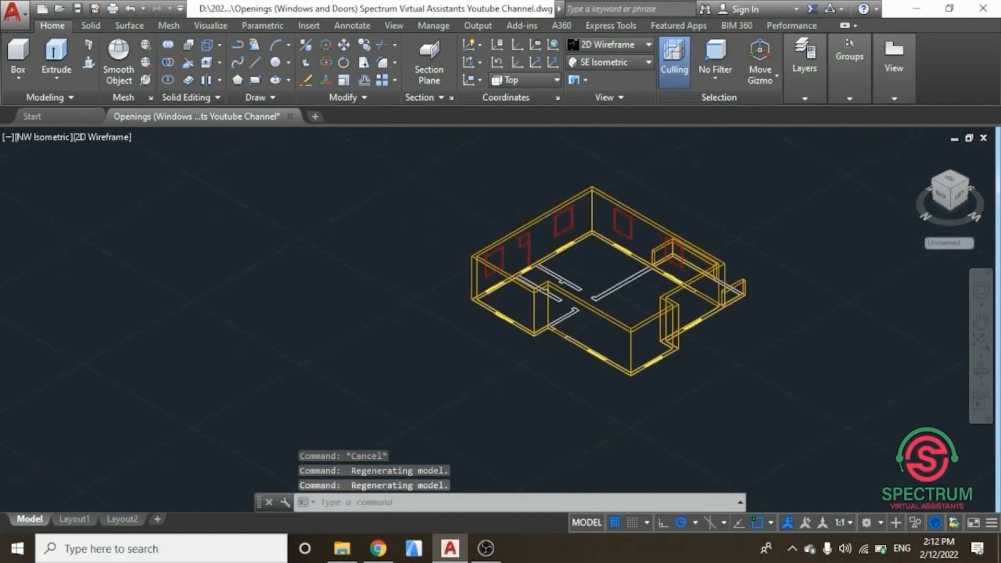
pyautogui.scroll(-3, 519, 217)
pyautogui.scroll(2, 518, 217)
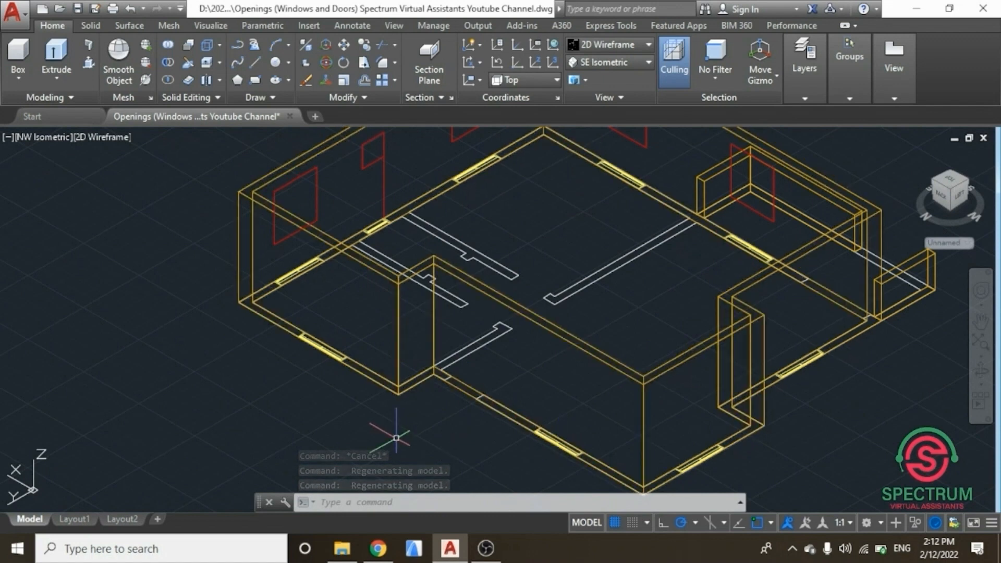
pyautogui.press('Escape')
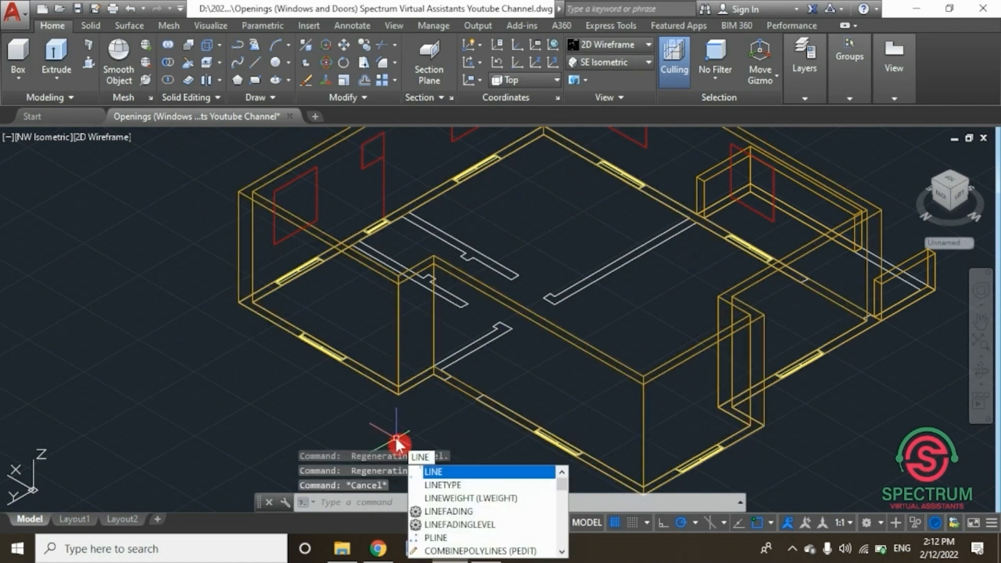
pyautogui.press('Return')
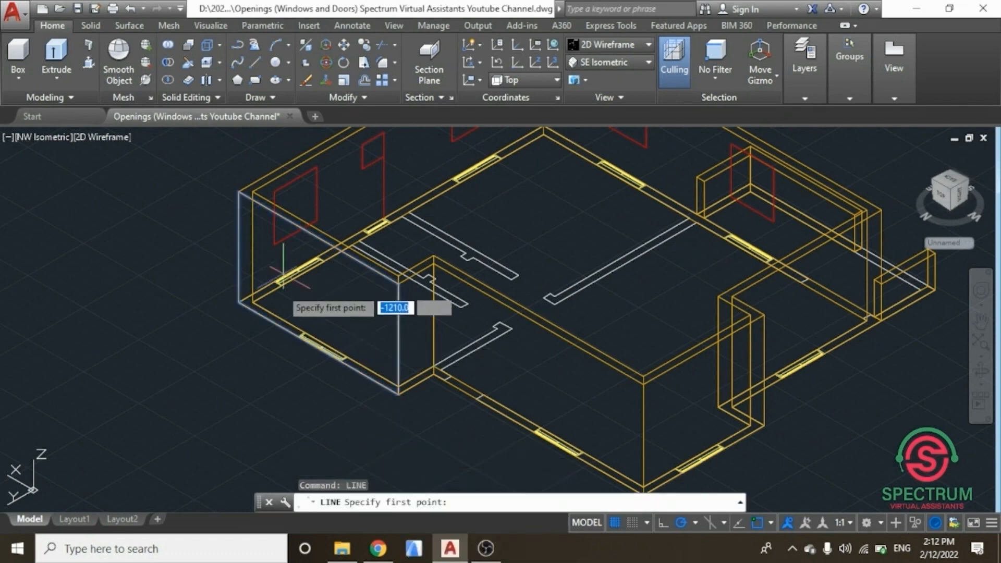
pyautogui.scroll(8, 296, 323)
pyautogui.scroll(2, 289, 399)
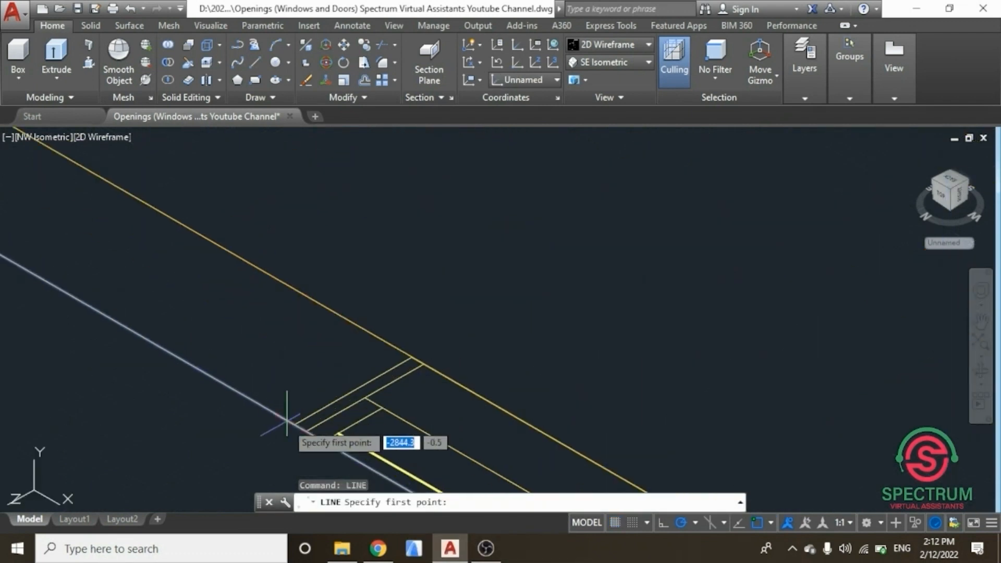
pyautogui.click(295, 425)
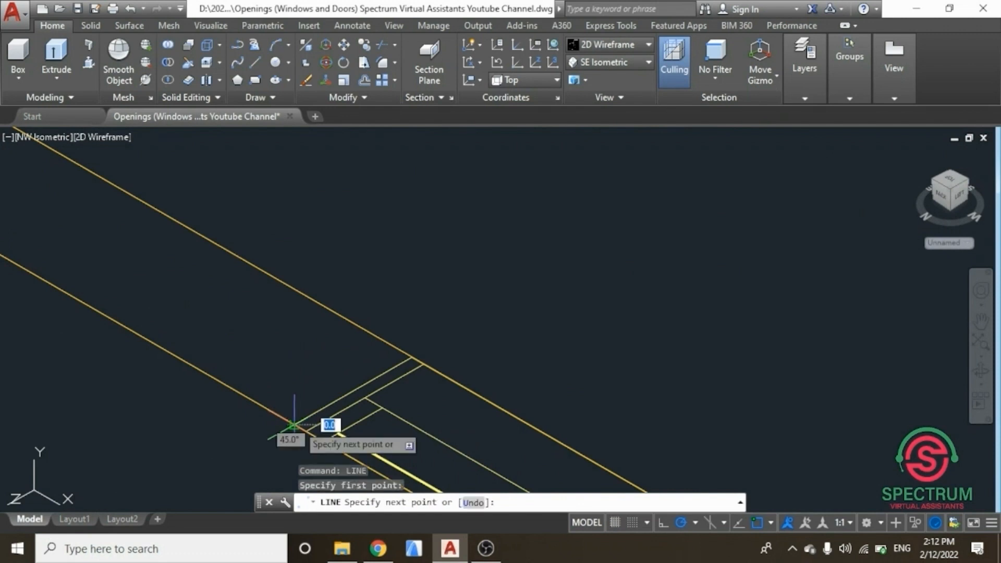
pyautogui.scroll(-3, 295, 417)
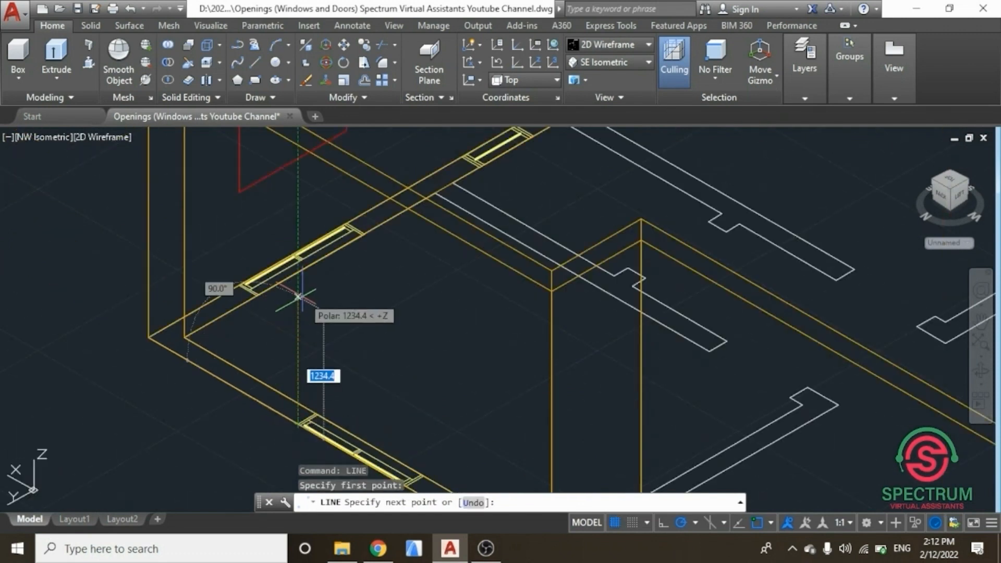
pyautogui.click(299, 296)
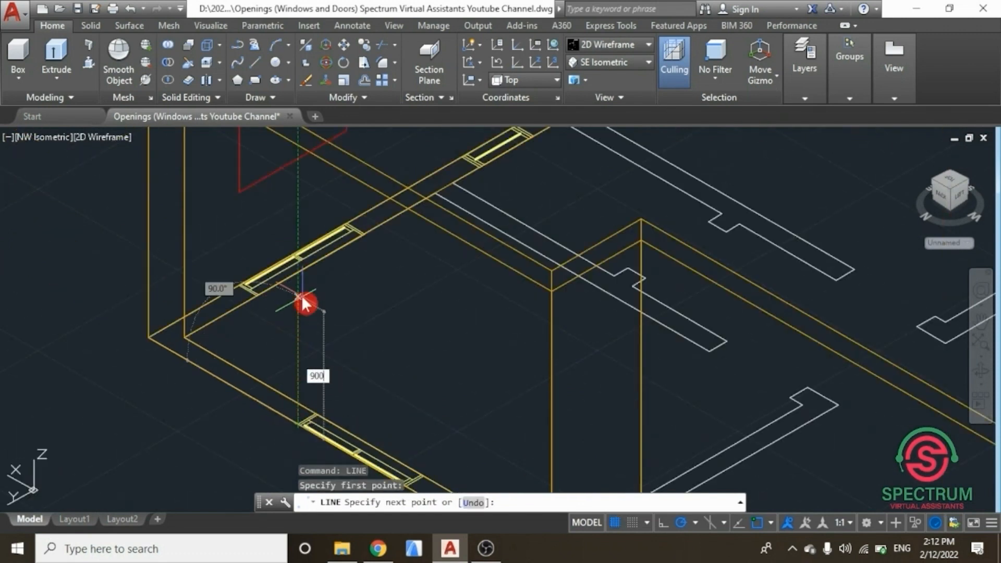
pyautogui.press('Return')
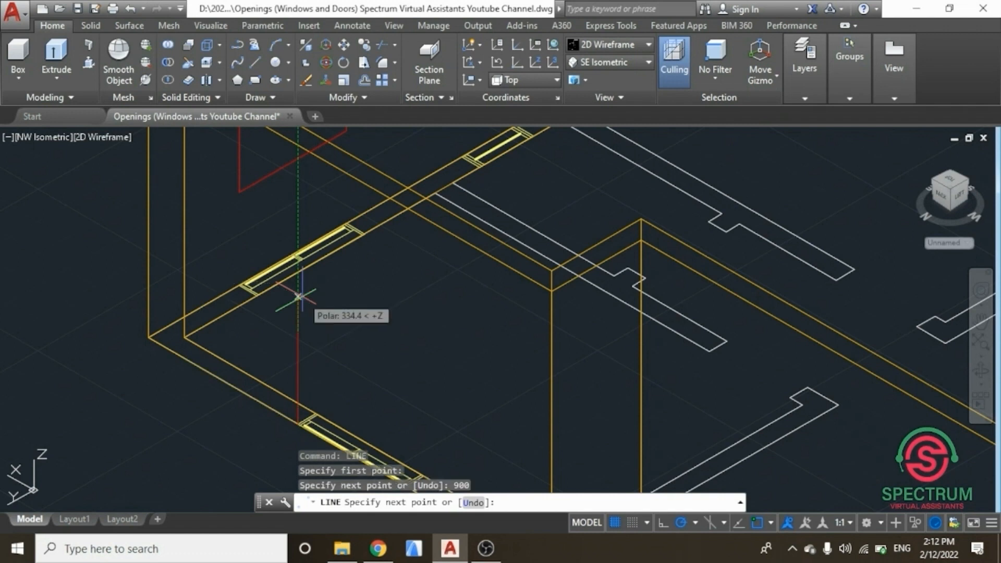
pyautogui.press('Escape')
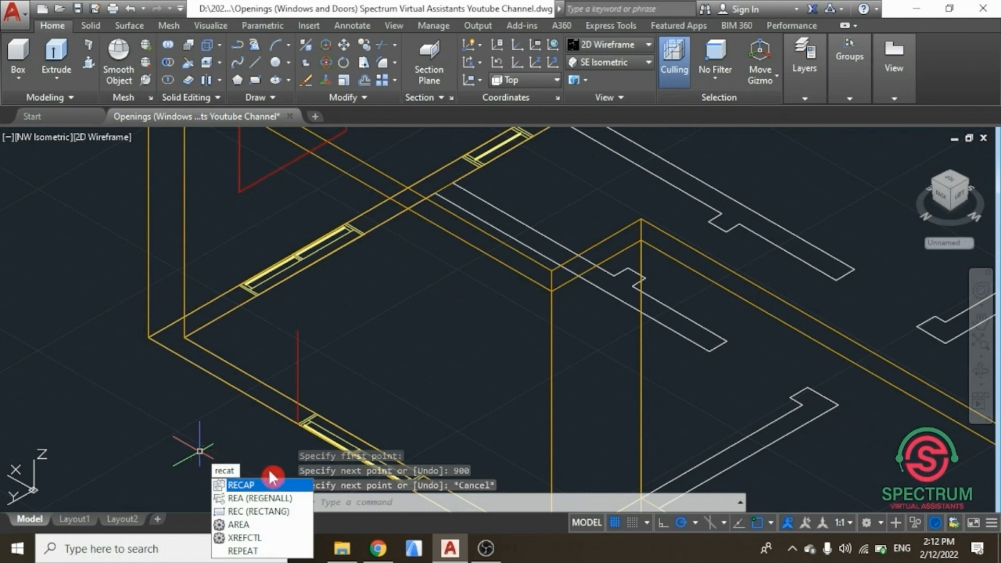
# Step: Draw a 1200 by 1300 window rectangle starting from the top of the new 900 guide line
pyautogui.click(258, 511)
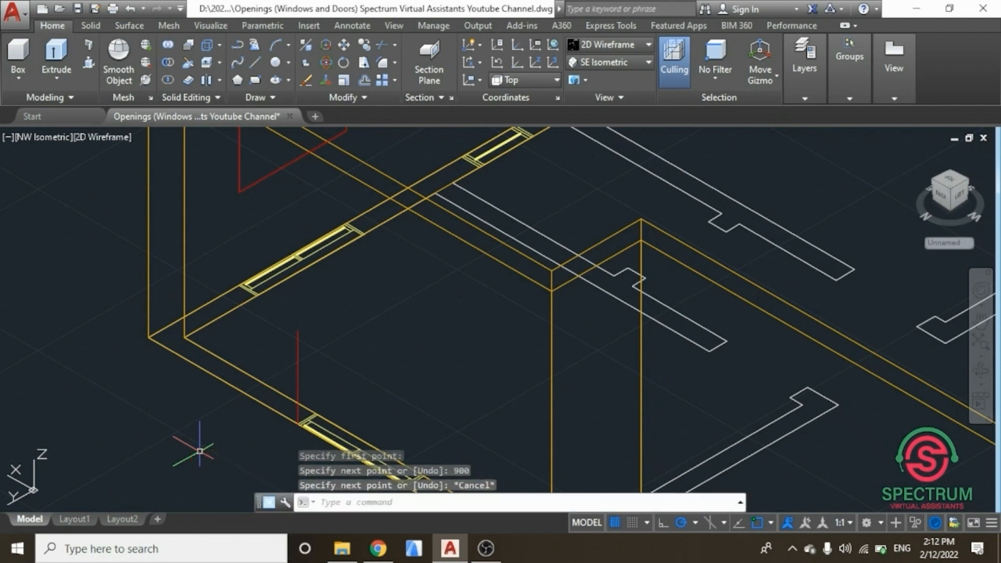
pyautogui.click(296, 332)
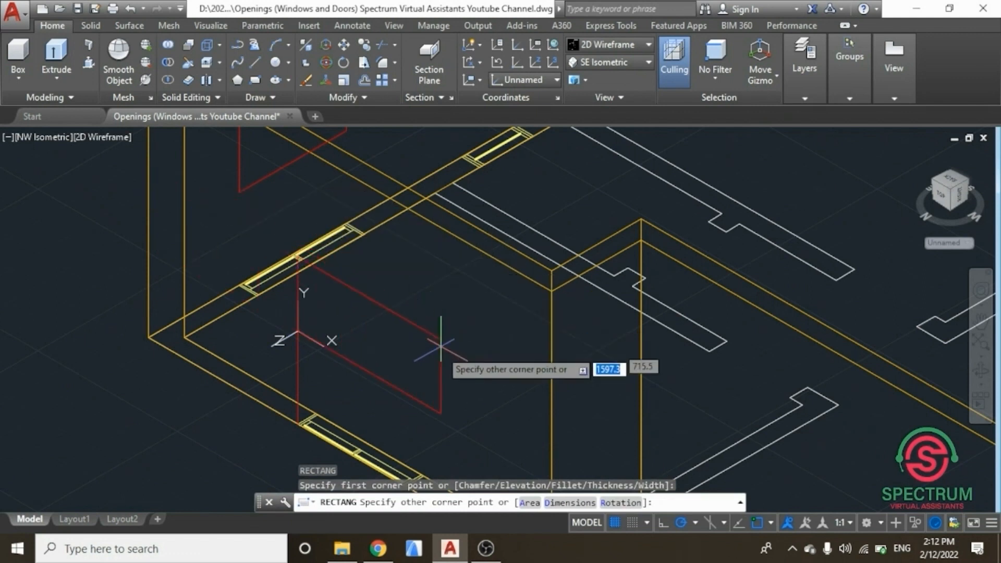
pyautogui.write('120')
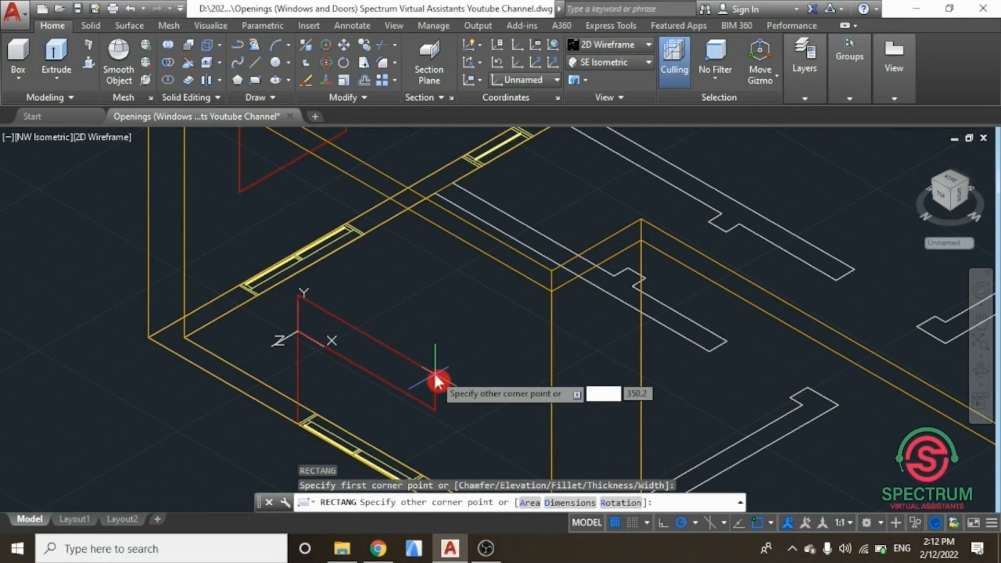
pyautogui.press('Tab')
pyautogui.write('1')
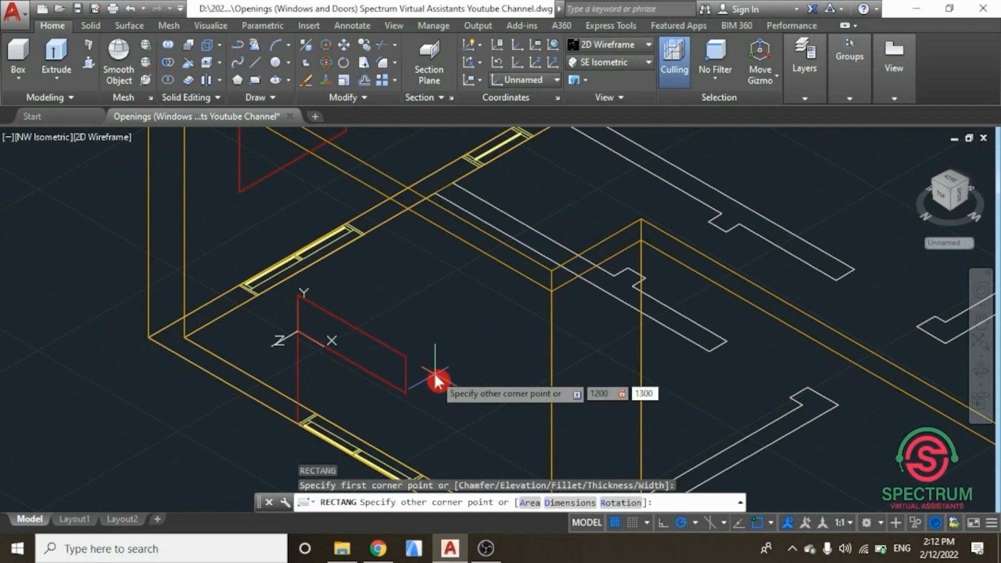
pyautogui.press('Return')
# Step: Copy this window rectangle and its guide line to the corner of another window opening on the same wall
pyautogui.scroll(-5, 335, 357)
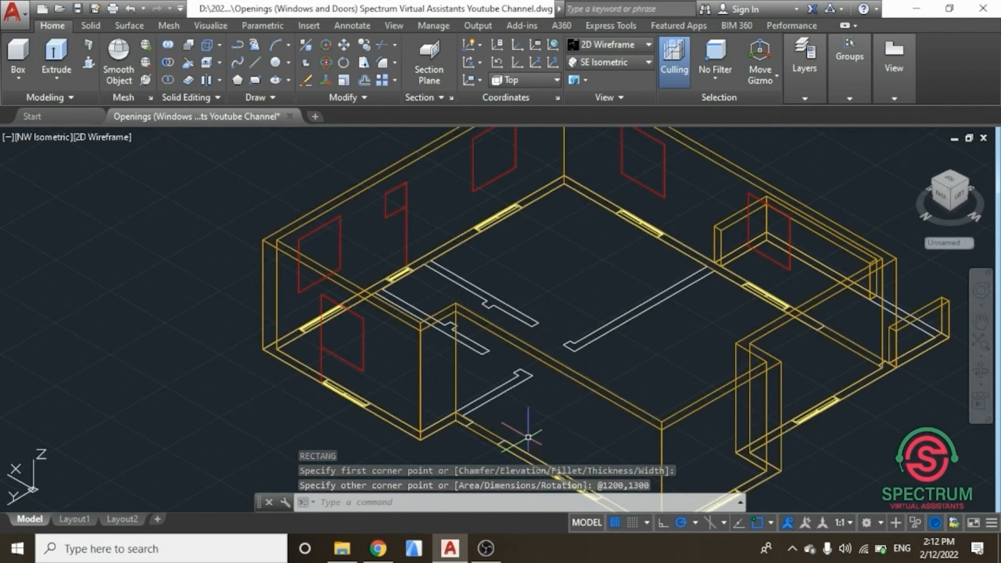
pyautogui.scroll(-2, 516, 452)
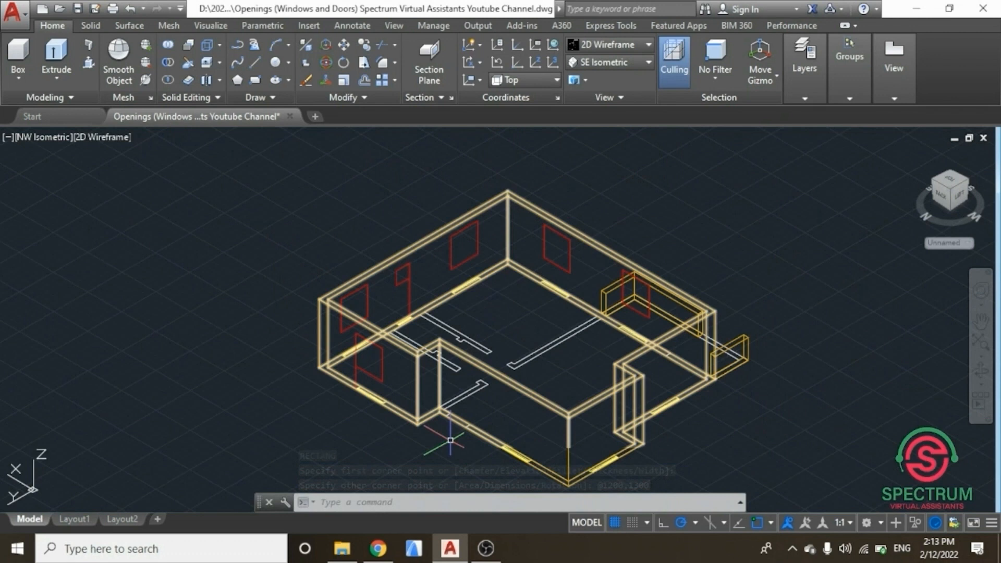
pyautogui.scroll(4, 443, 438)
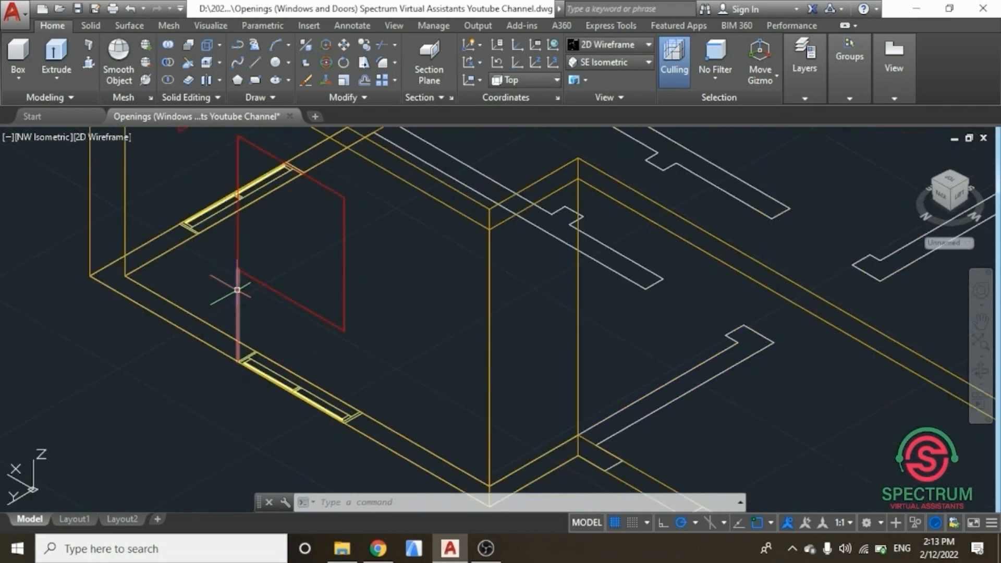
pyautogui.click(237, 290)
pyautogui.click(342, 245)
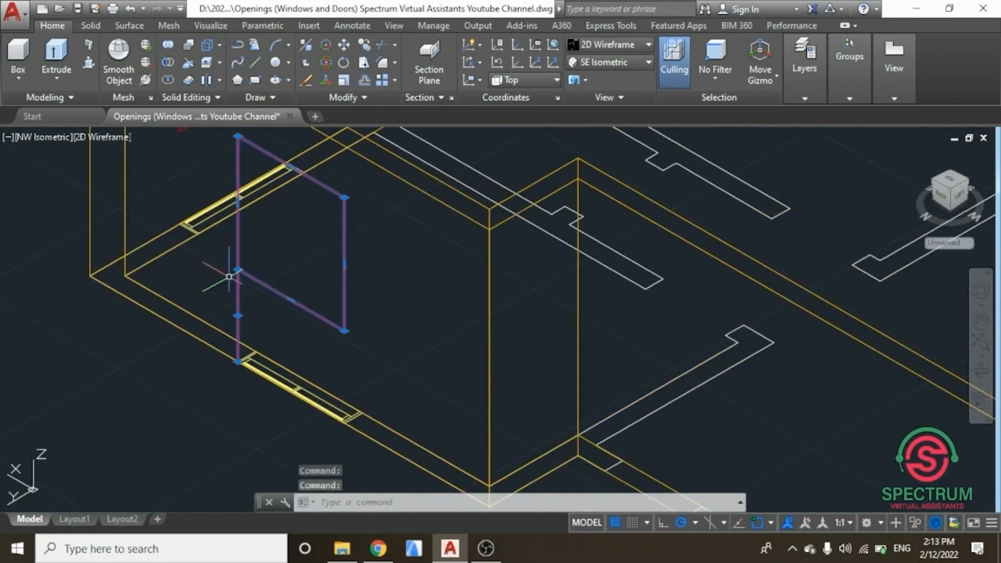
pyautogui.rightClick(111, 330)
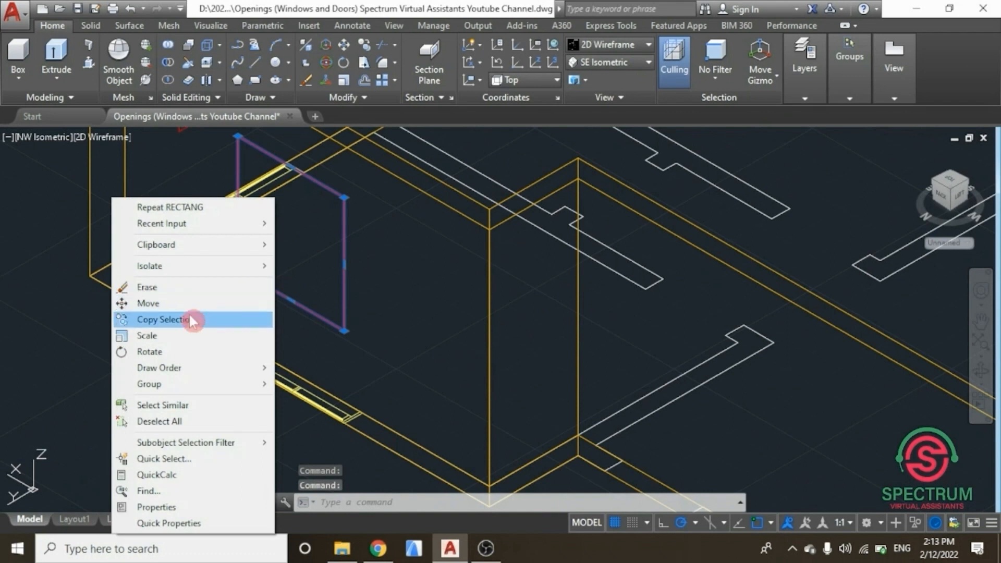
pyautogui.click(177, 326)
pyautogui.scroll(5, 235, 365)
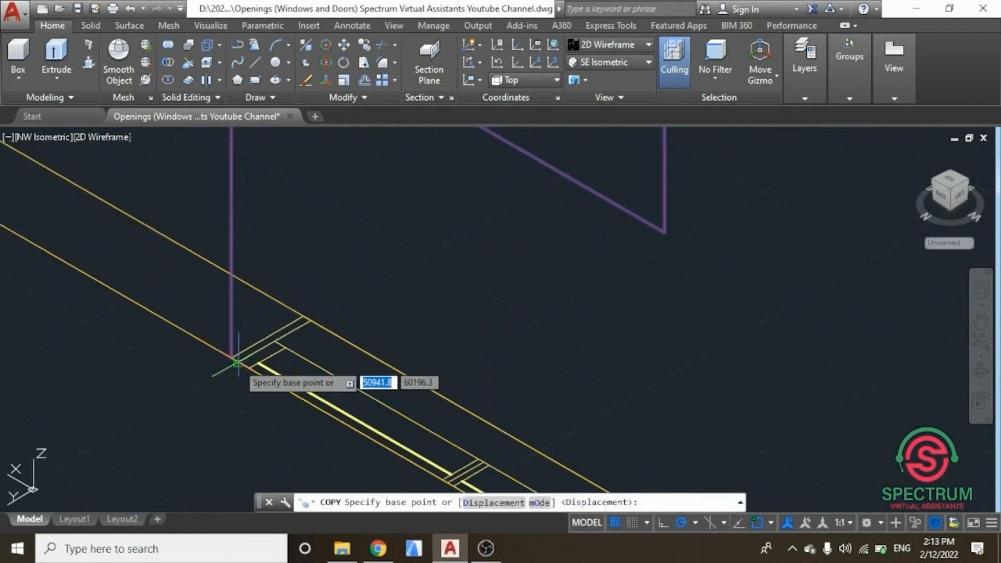
pyautogui.click(206, 350)
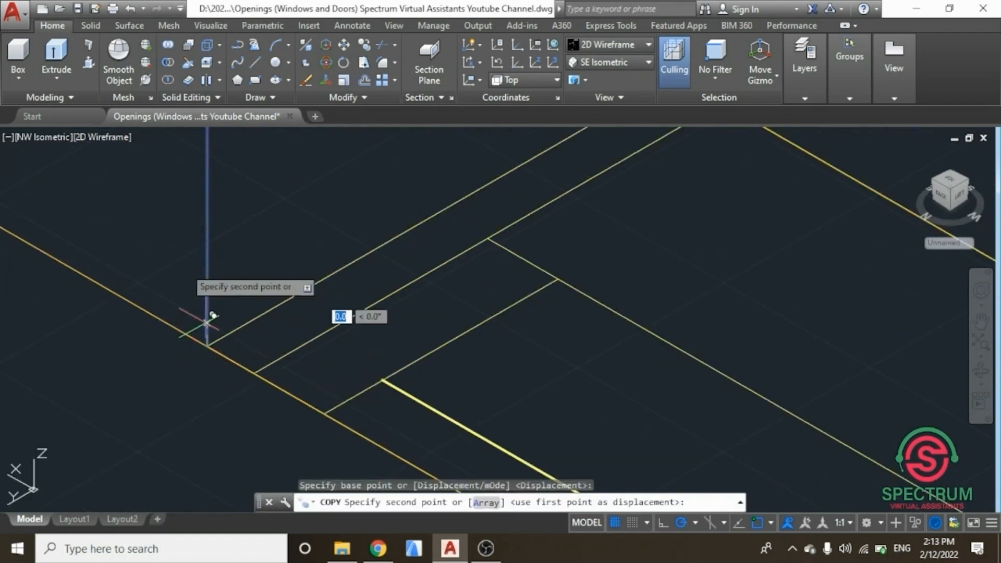
pyautogui.scroll(-3, 180, 279)
pyautogui.scroll(-6, 180, 279)
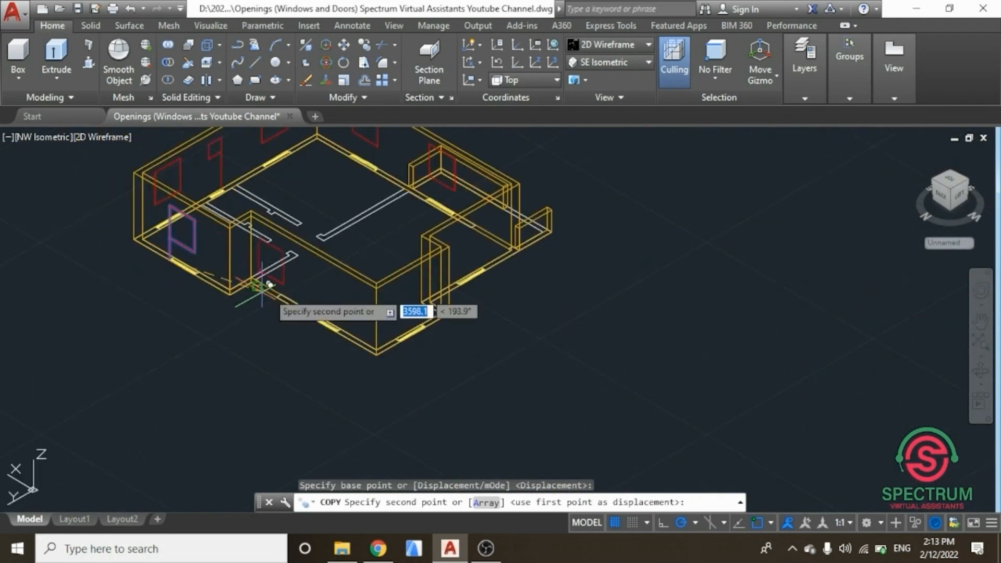
pyautogui.scroll(8, 315, 326)
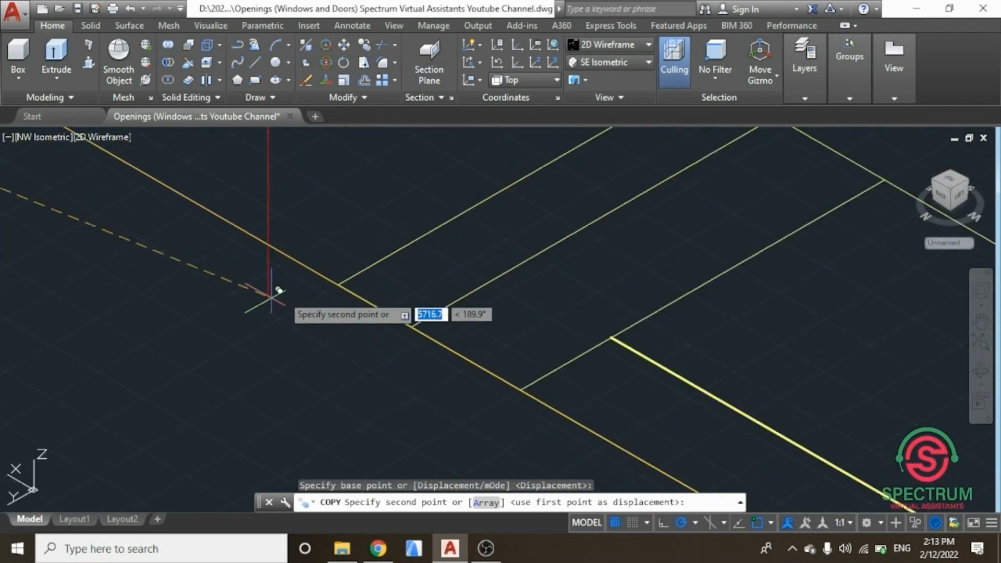
pyautogui.scroll(3, 338, 271)
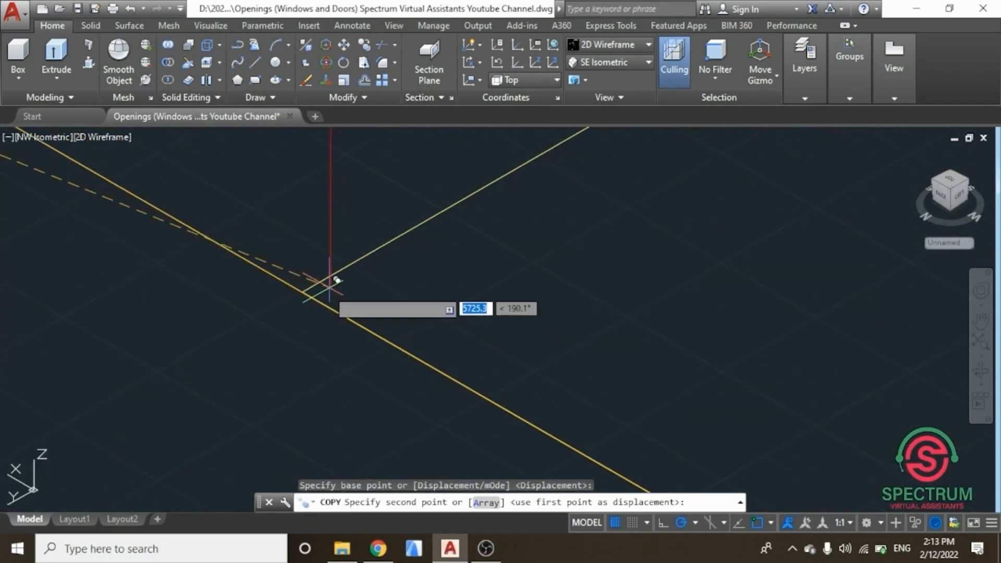
pyautogui.click(302, 293)
pyautogui.press('Return')
pyautogui.scroll(-5, 303, 293)
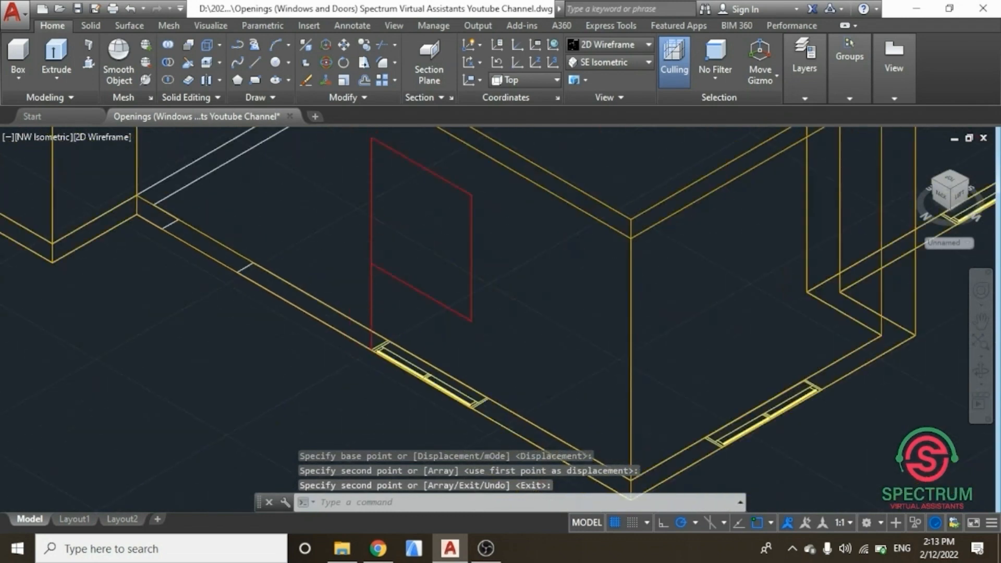
pyautogui.scroll(-3, 303, 316)
pyautogui.scroll(-2, 222, 273)
pyautogui.scroll(-2, 221, 275)
pyautogui.scroll(2, 240, 202)
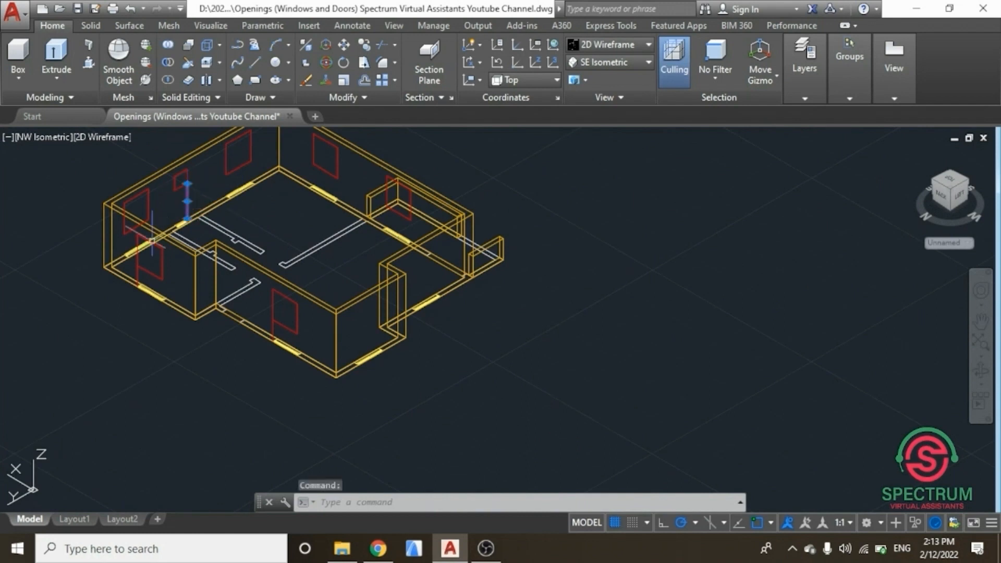
# Step: Select the leftover guide lines beside the copied window rectangles and delete them
pyautogui.scroll(4, 134, 270)
pyautogui.click(140, 263)
pyautogui.click(146, 251)
pyautogui.scroll(-3, 138, 290)
pyautogui.scroll(3, 335, 350)
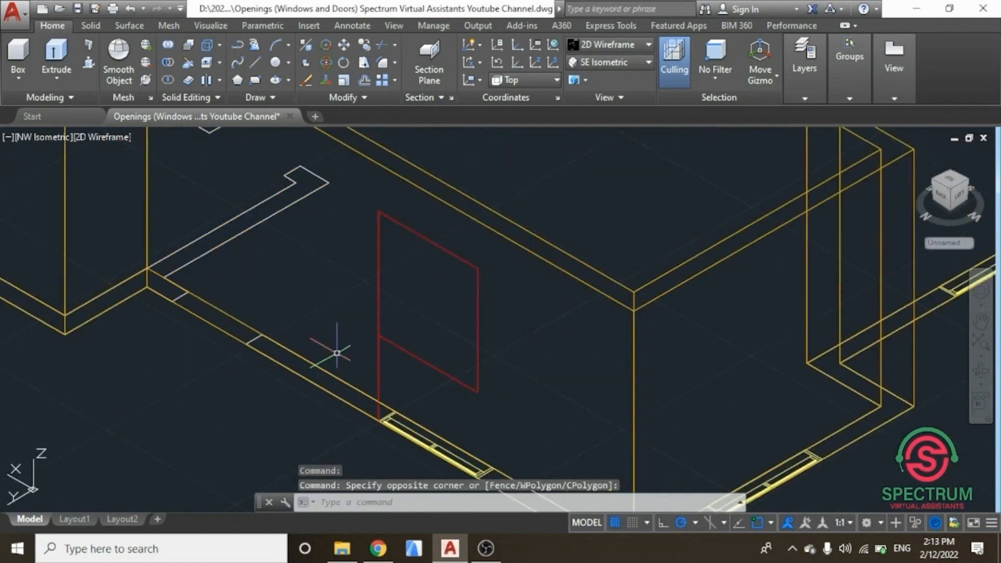
pyautogui.click(377, 365)
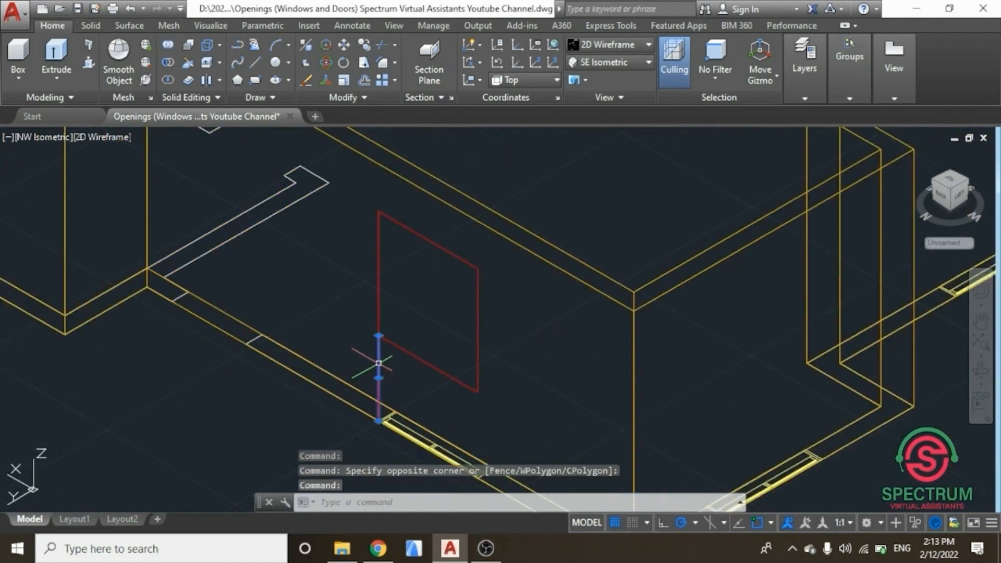
pyautogui.press('Delete')
# Step: Draw a 900 vertical guide line up from the corner of a window opening on the end wall
pyautogui.scroll(-4, 379, 360)
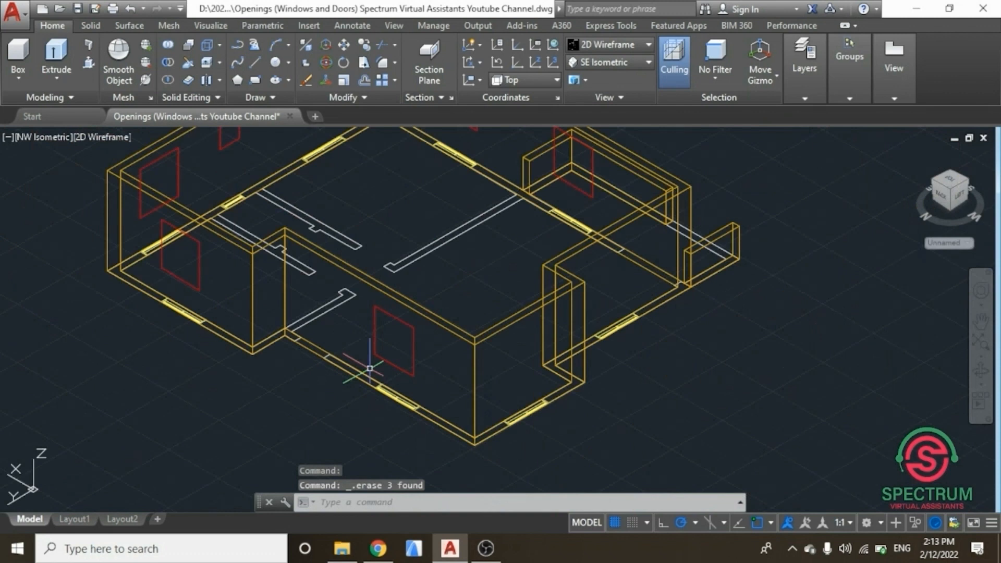
pyautogui.scroll(2, 482, 316)
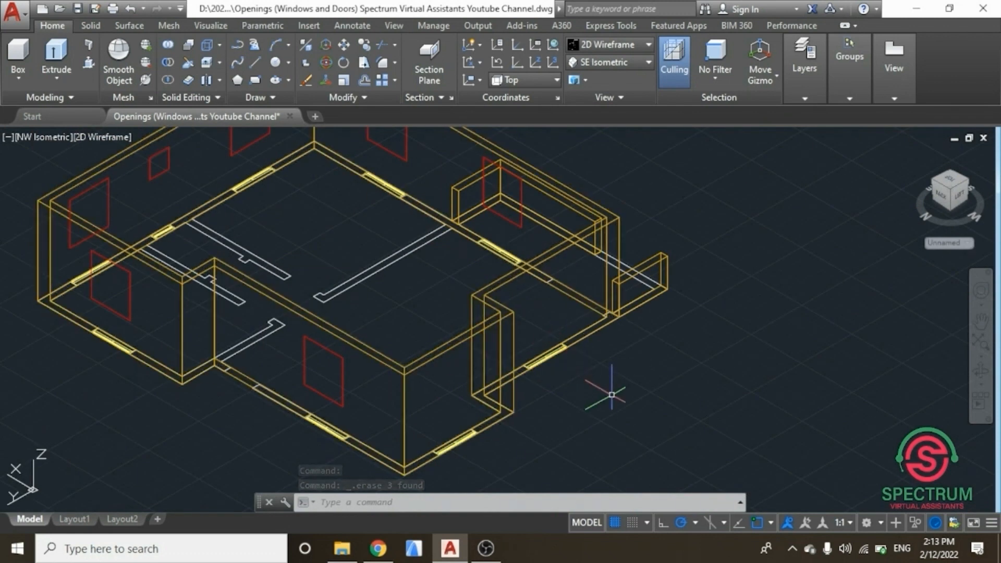
pyautogui.press('Escape')
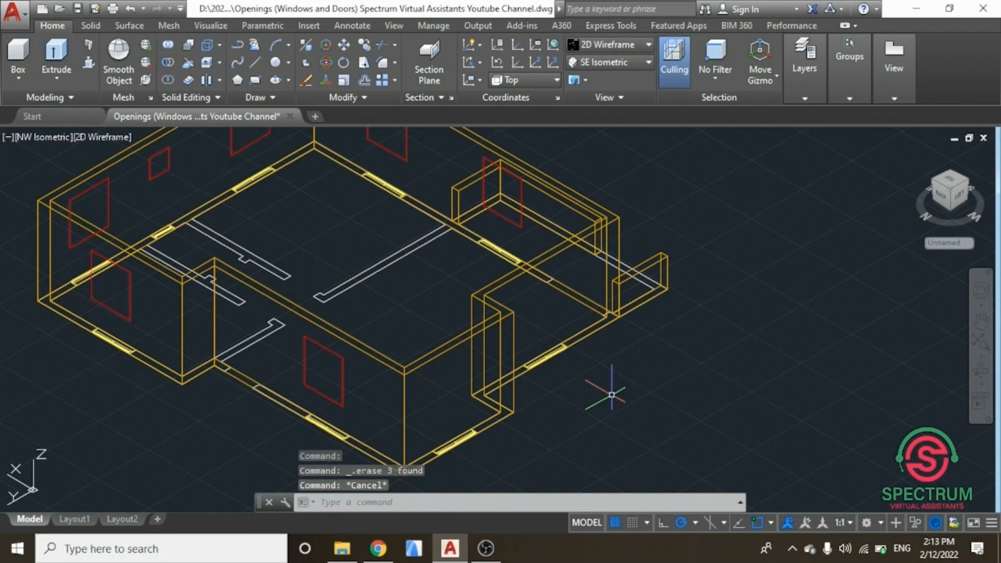
pyautogui.click(611, 395)
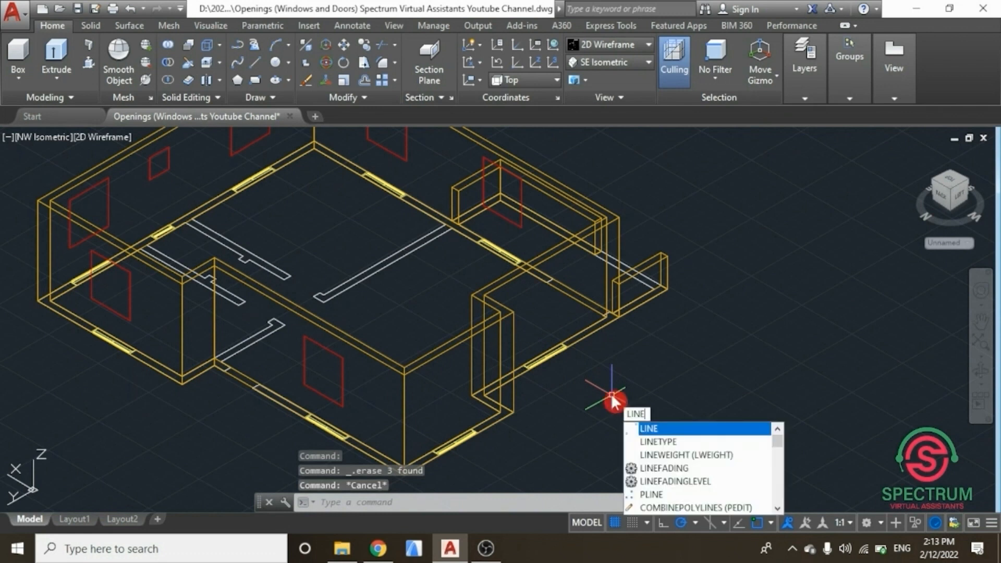
pyautogui.press('Return')
pyautogui.scroll(10, 437, 441)
pyautogui.scroll(-4, 437, 441)
pyautogui.scroll(8, 430, 363)
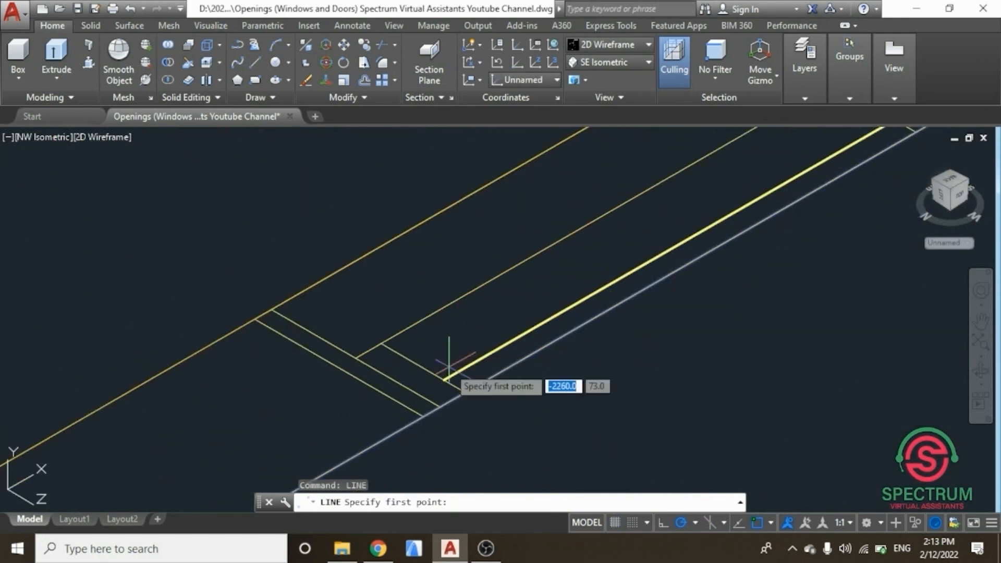
pyautogui.click(424, 417)
pyautogui.scroll(-5, 423, 417)
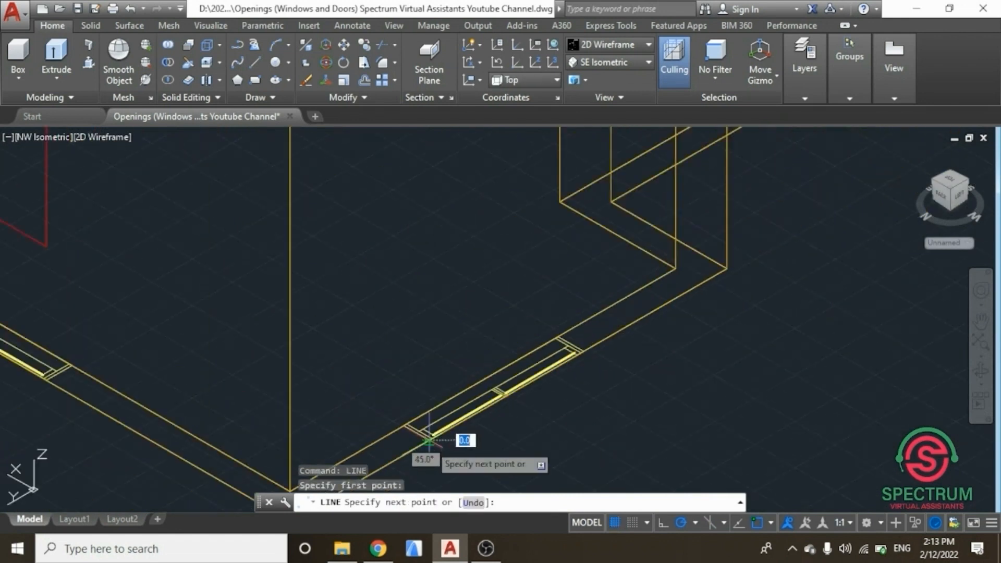
pyautogui.click(431, 327)
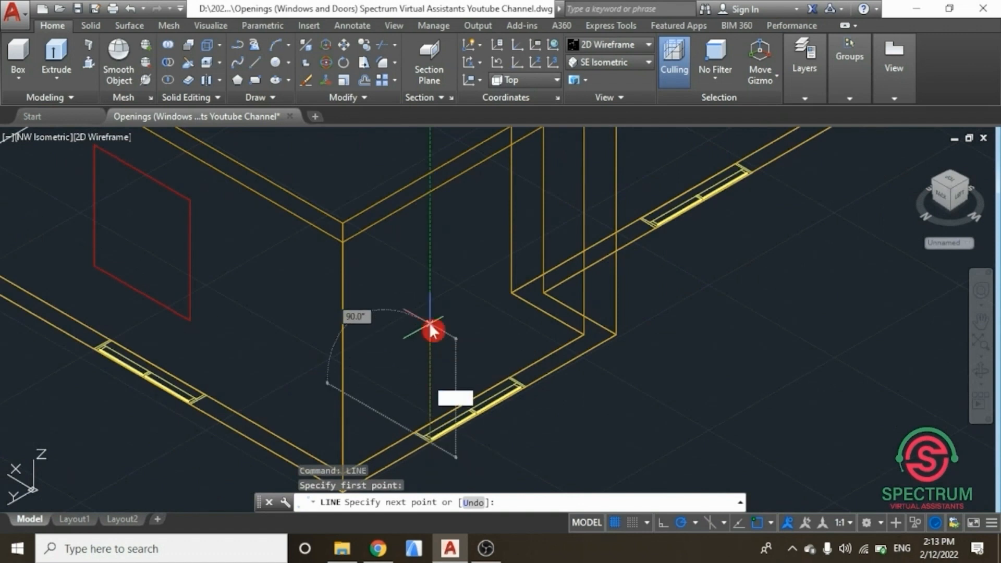
pyautogui.press('Return')
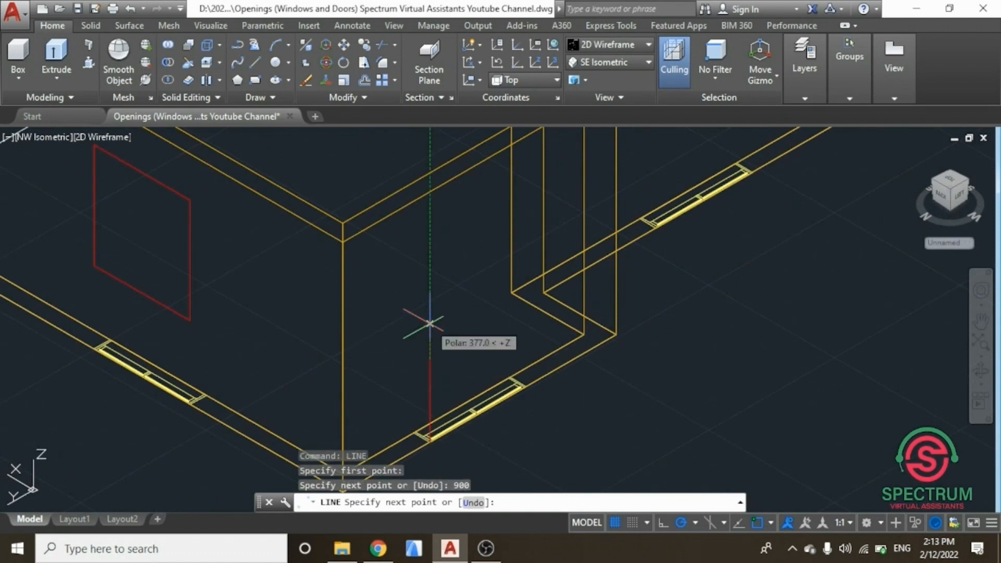
pyautogui.press('Escape')
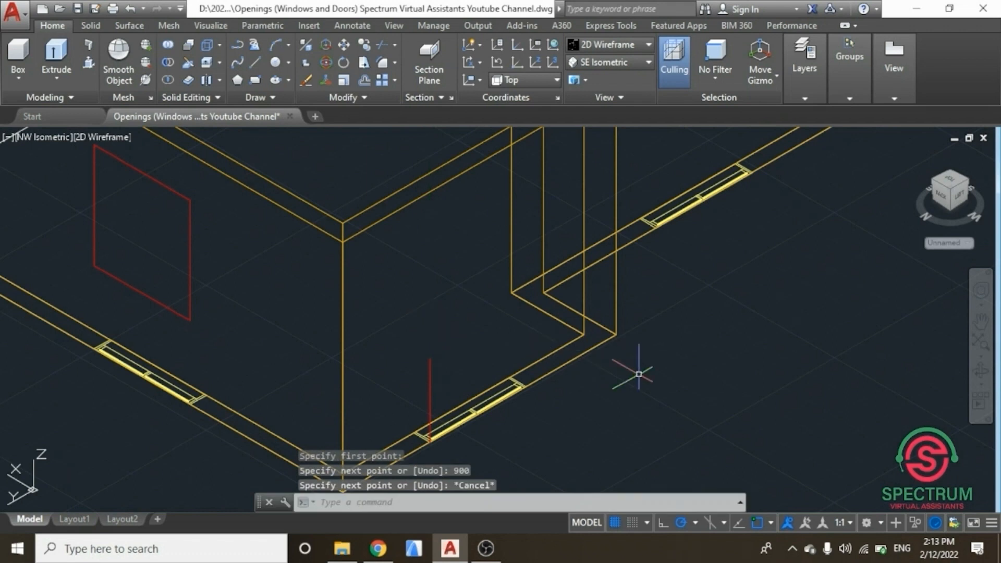
# Step: Draw a 1200 by 1300 window rectangle starting from the top of the new 900 guide line
pyautogui.write('recta')
pyautogui.press('Return')
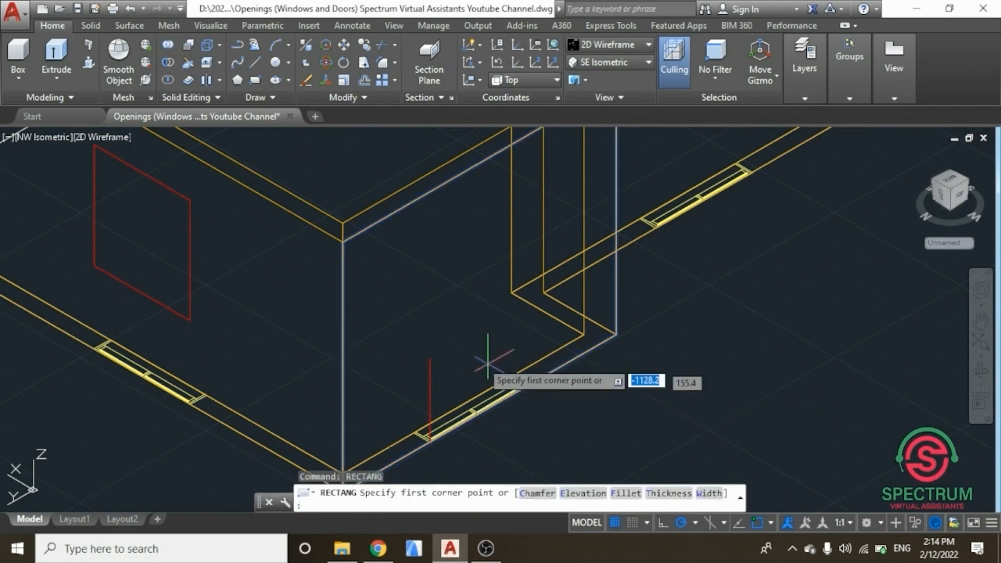
pyautogui.click(430, 359)
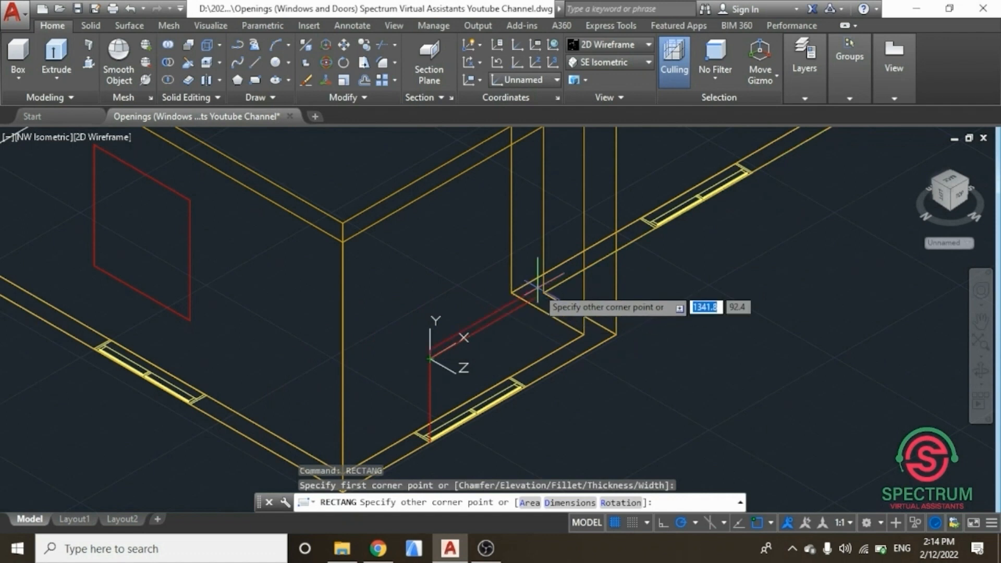
pyautogui.write('12')
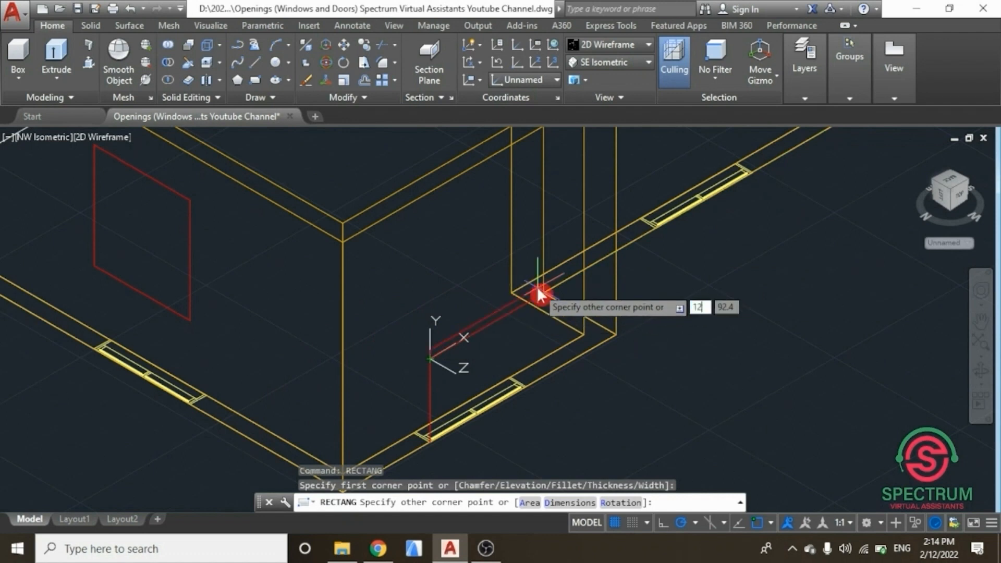
pyautogui.write('00')
pyautogui.press('Tab')
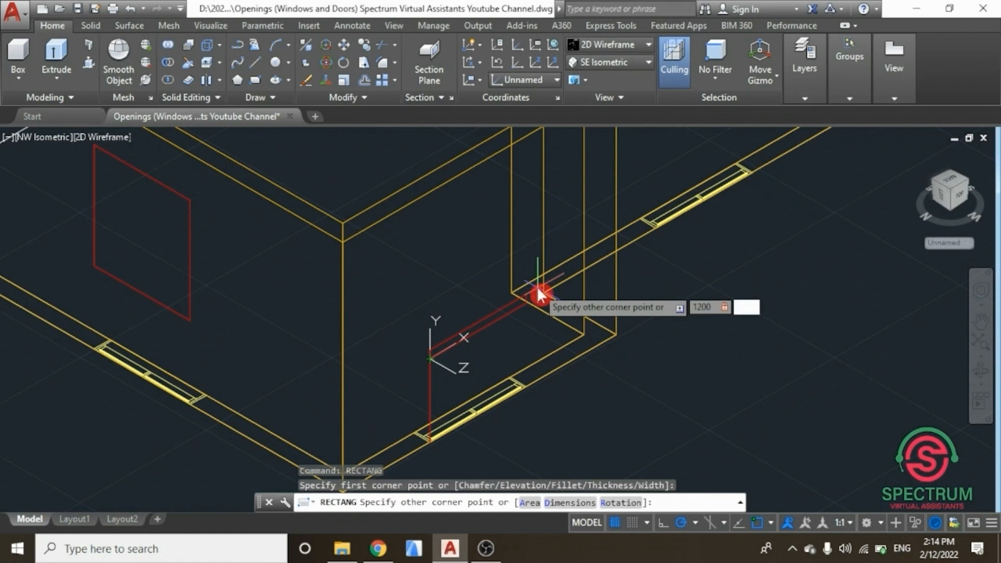
pyautogui.press('Return')
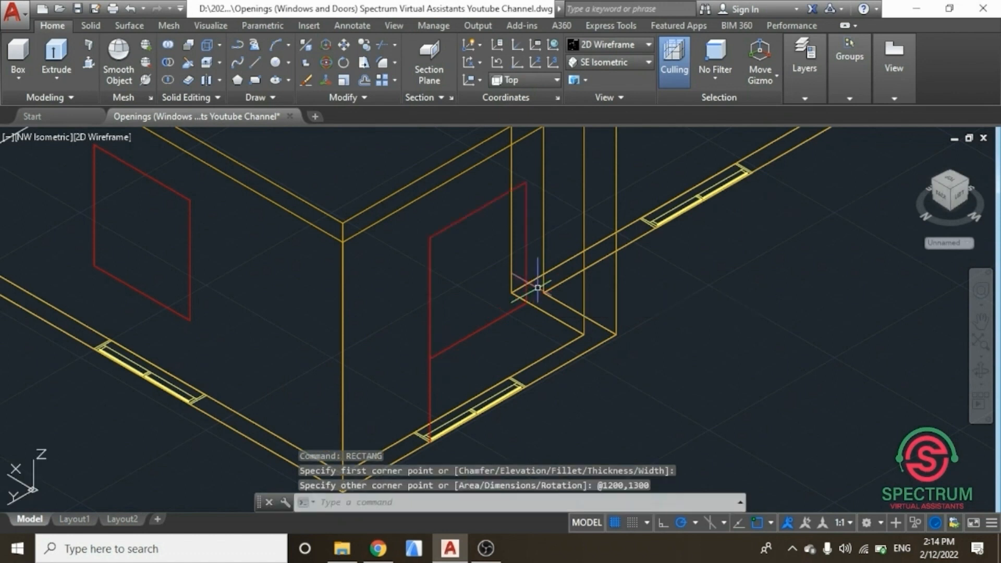
pyautogui.press('Escape')
pyautogui.scroll(-4, 537, 287)
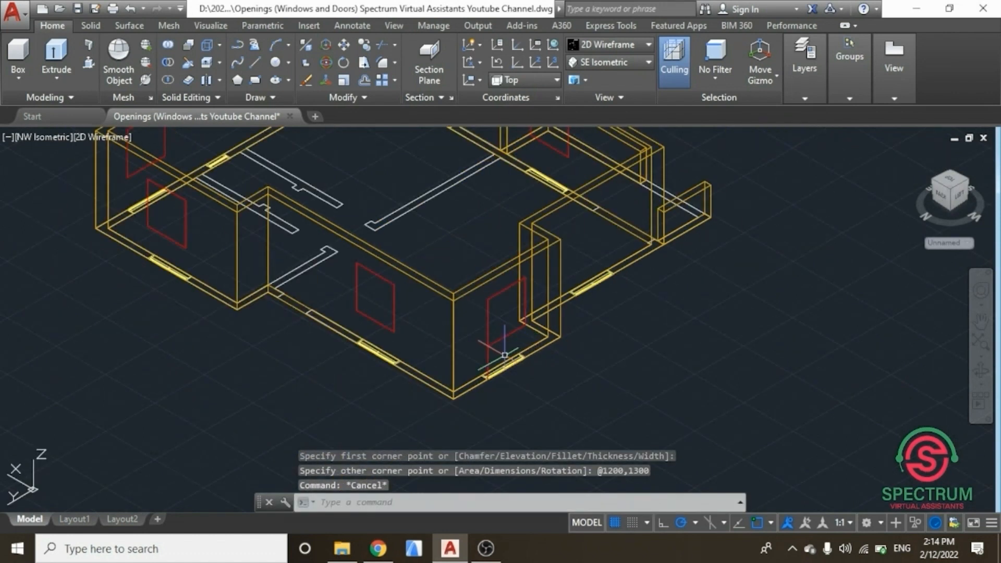
# Step: Copy this window rectangle and its guide line to the corner of the next window opening, then save the drawing
pyautogui.click(488, 357)
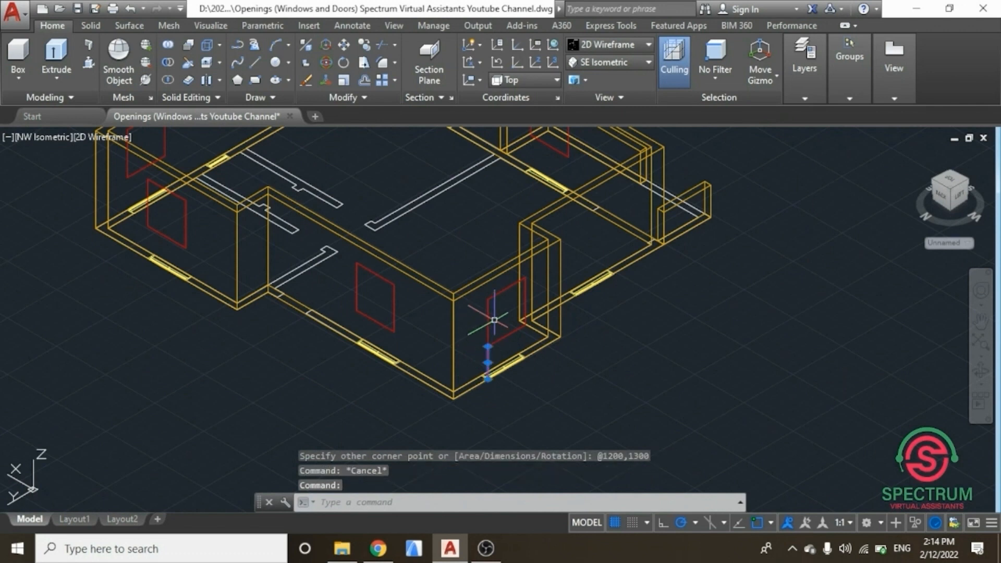
pyautogui.rightClick(672, 290)
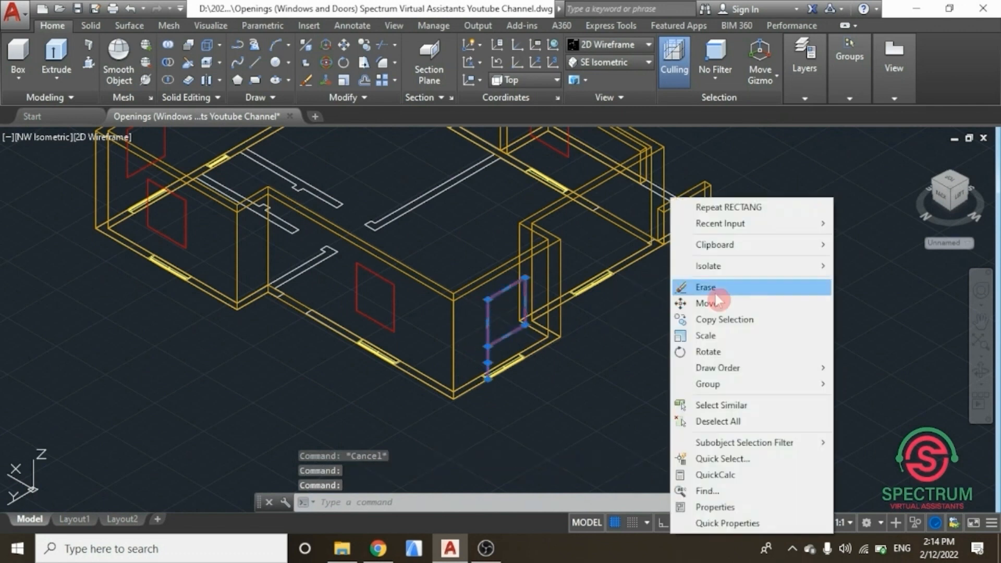
pyautogui.click(725, 319)
pyautogui.scroll(4, 504, 387)
pyautogui.scroll(2, 414, 335)
pyautogui.scroll(2, 413, 346)
pyautogui.scroll(2, 313, 374)
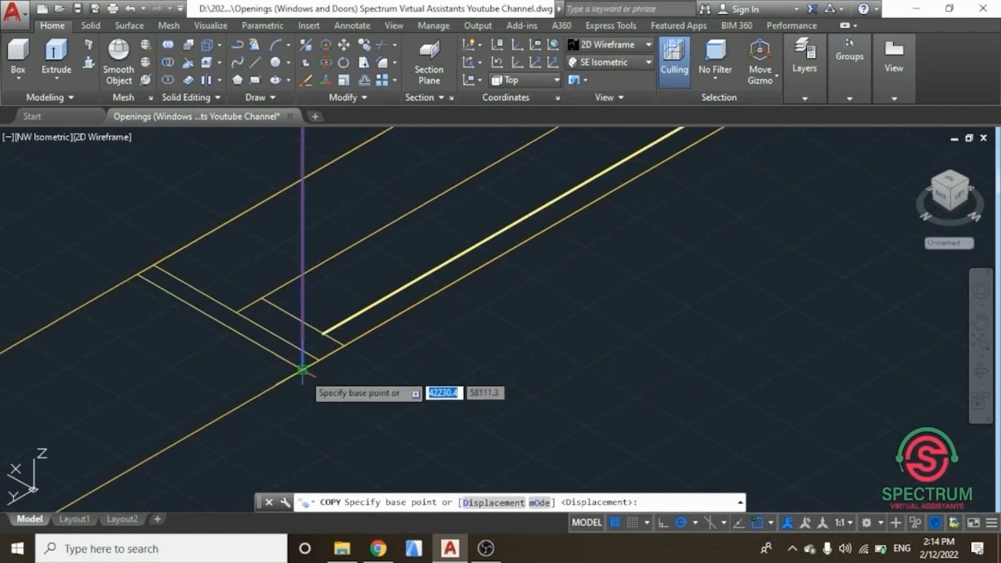
pyautogui.click(303, 370)
pyautogui.scroll(-6, 319, 409)
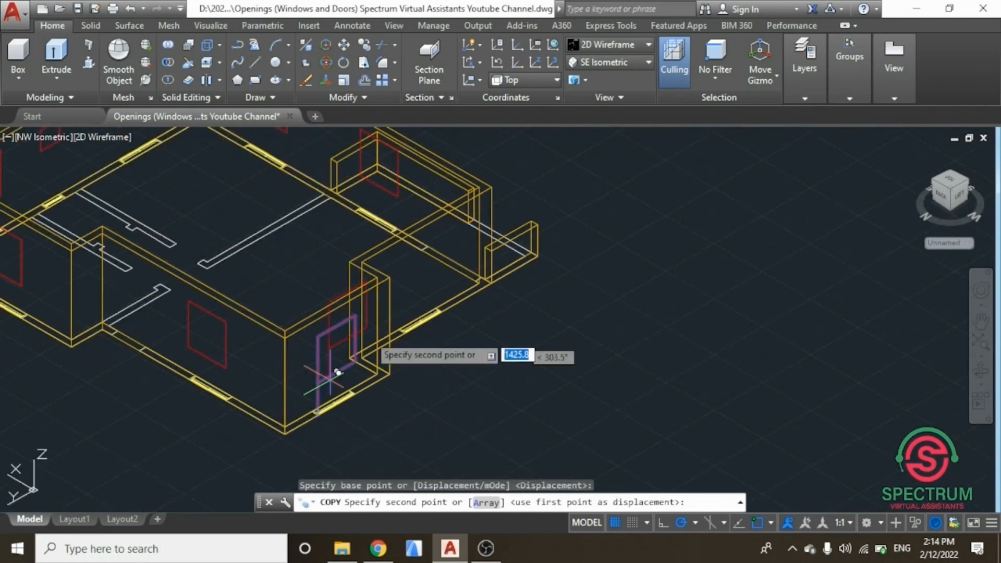
pyautogui.scroll(5, 369, 360)
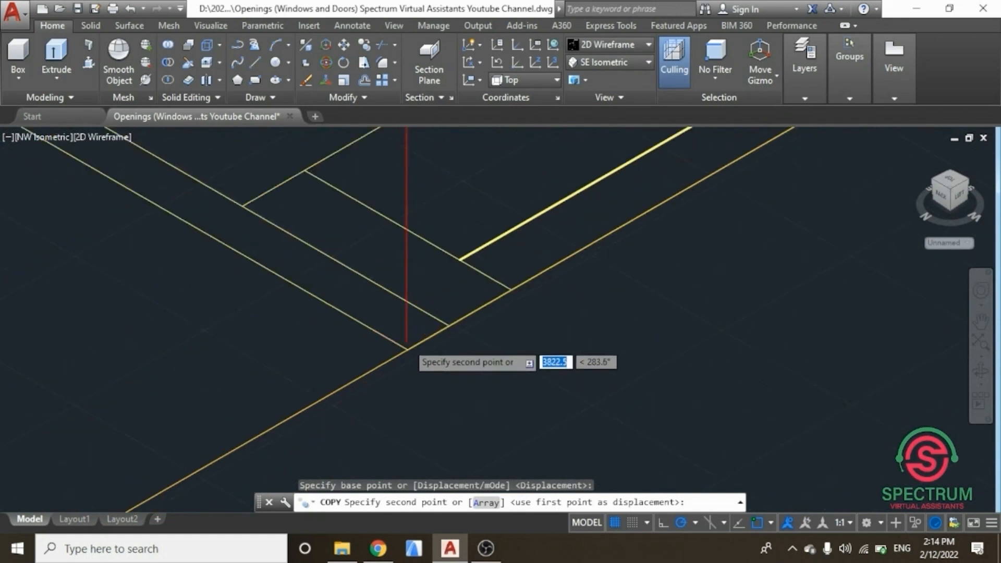
pyautogui.scroll(2, 409, 351)
pyautogui.click(405, 354)
pyautogui.press('Return')
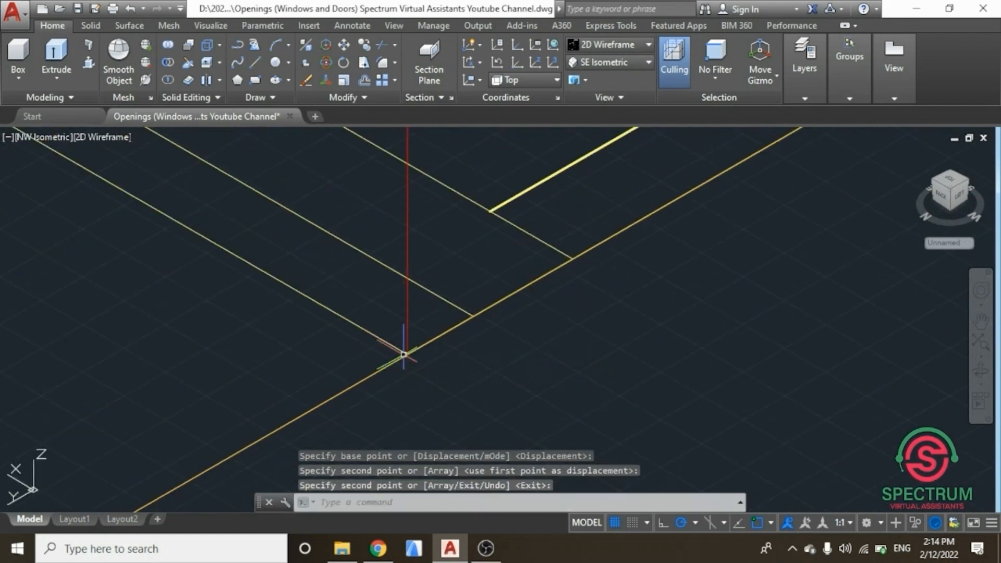
pyautogui.scroll(-6, 404, 355)
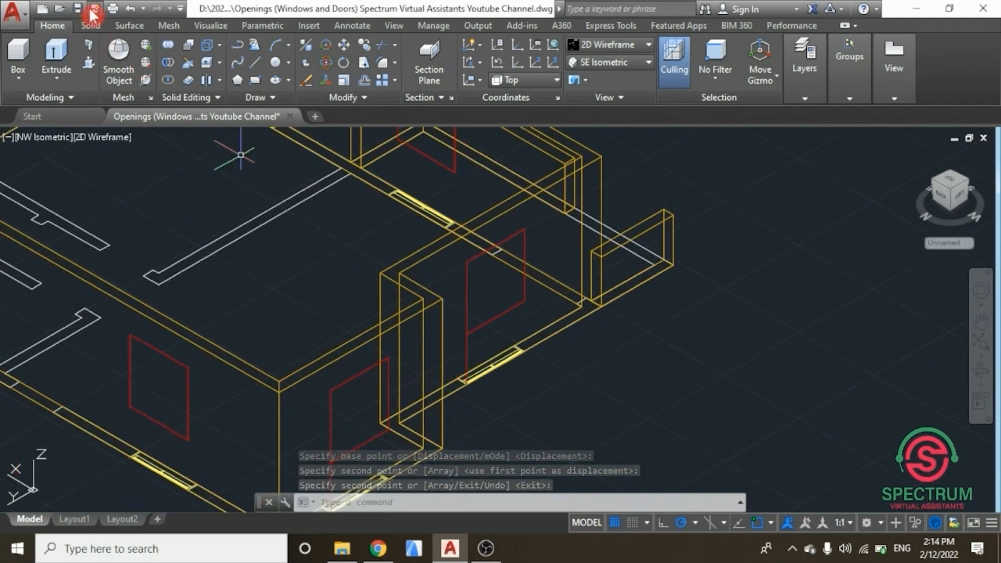
pyautogui.hotkey('ctrl', 's')
# Step: Select the two remaining vertical guide lines and delete them
pyautogui.scroll(-3, 341, 296)
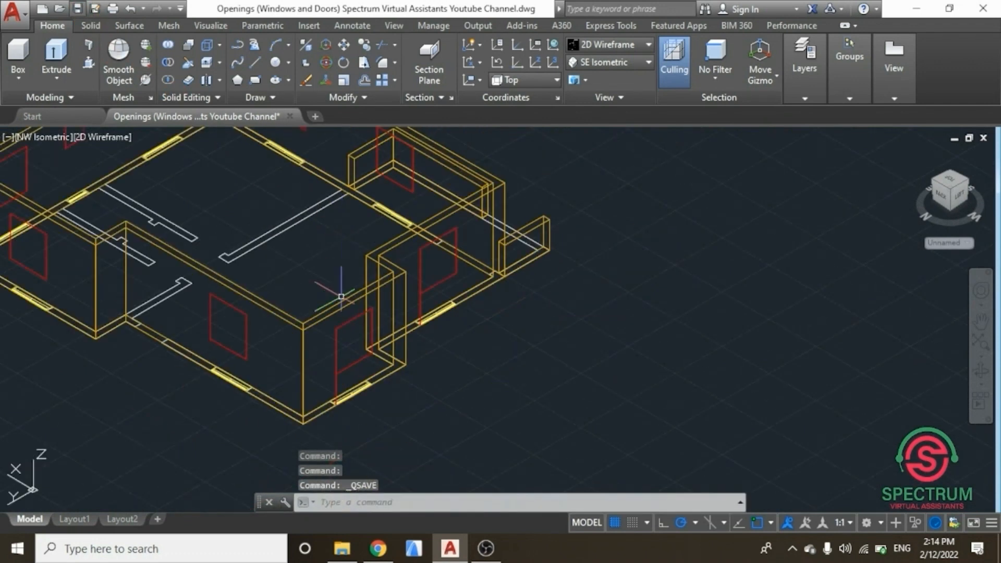
pyautogui.click(339, 384)
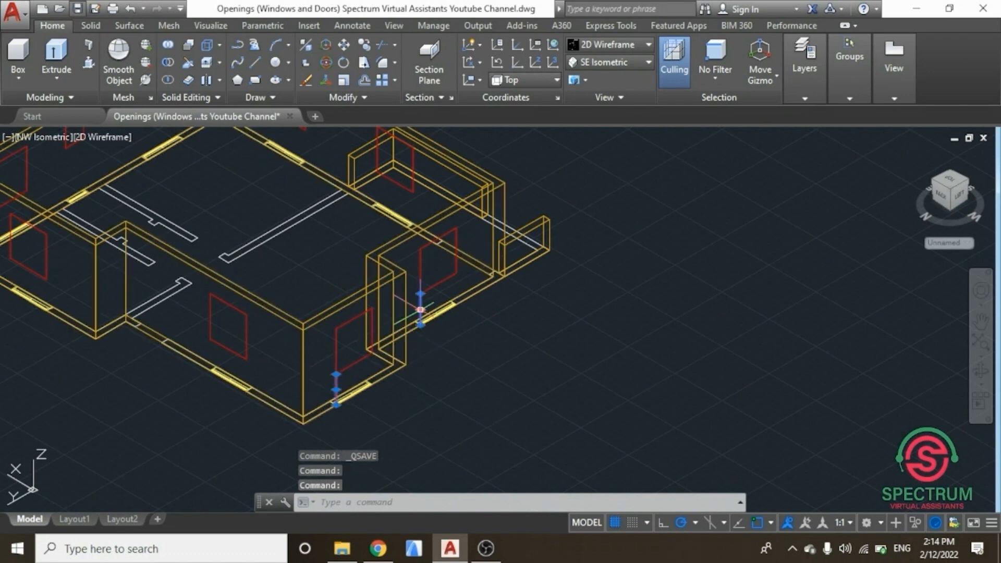
pyautogui.press('Delete')
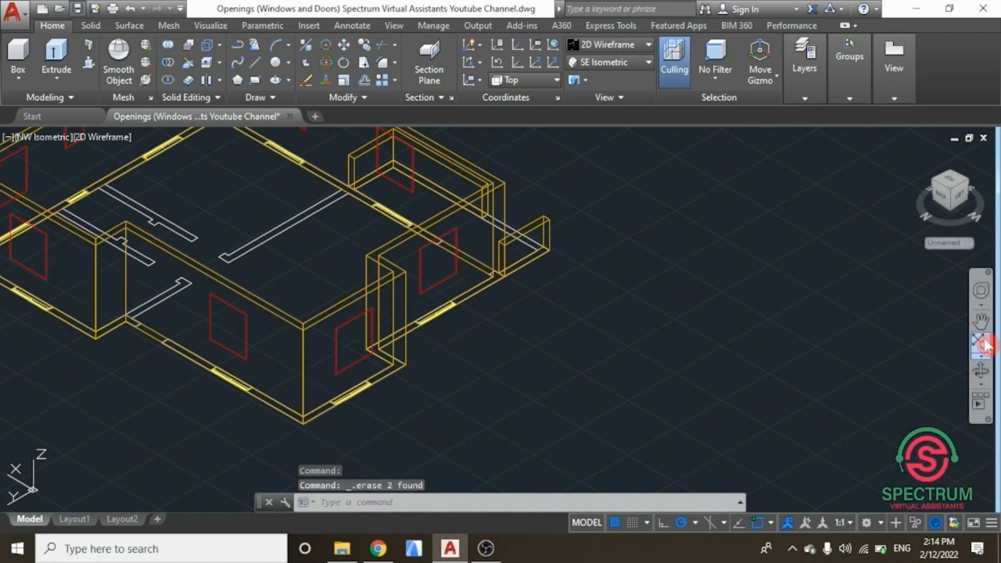
# Step: Zoom to the whole model, switch to the SE isometric view and apply the Realistic visual style
pyautogui.click(982, 345)
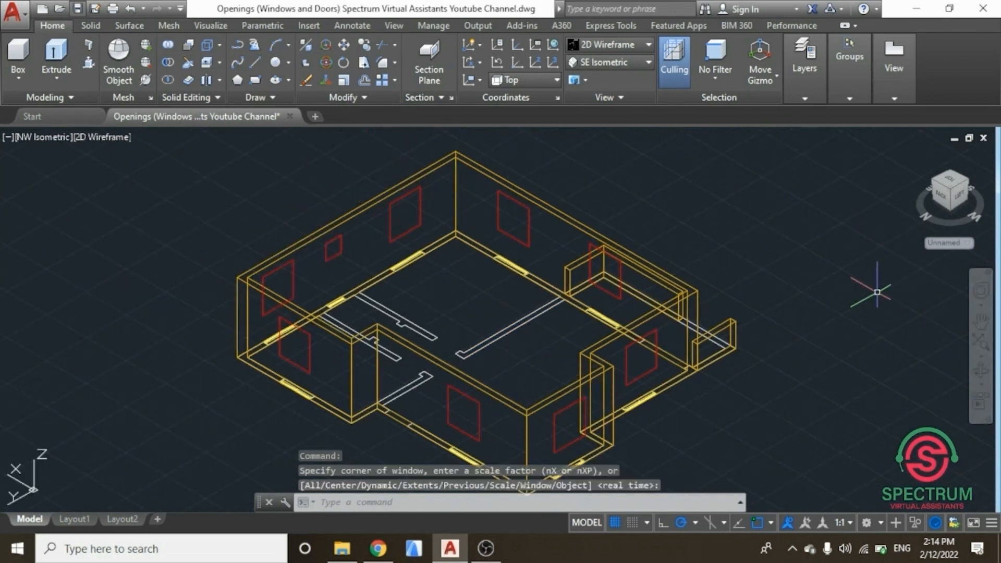
pyautogui.click(618, 67)
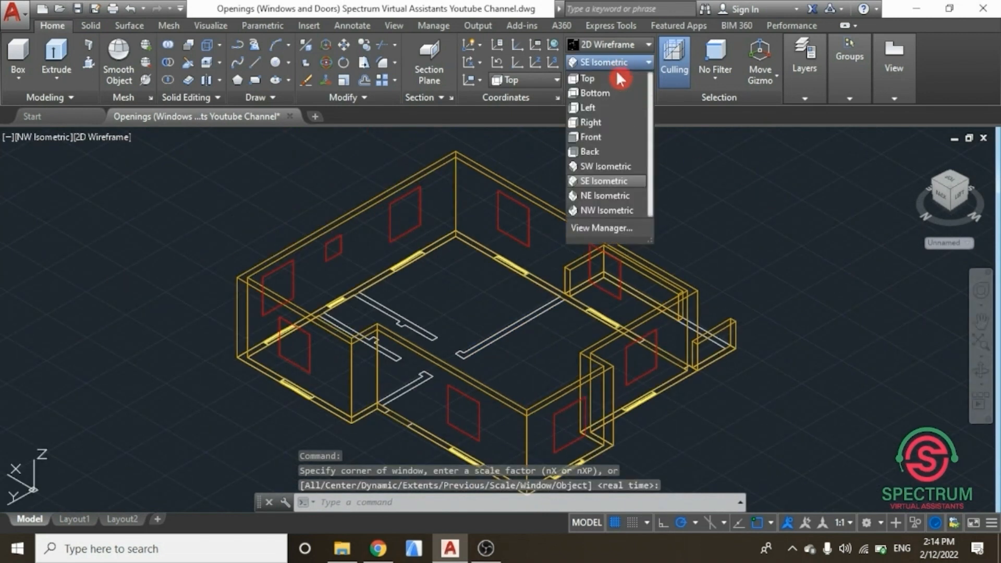
pyautogui.click(600, 179)
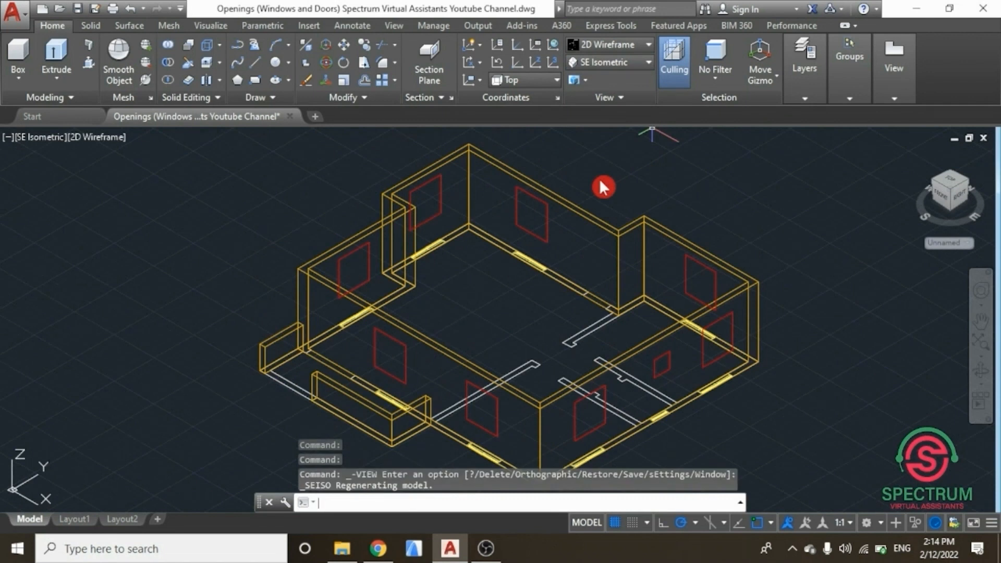
pyautogui.click(644, 46)
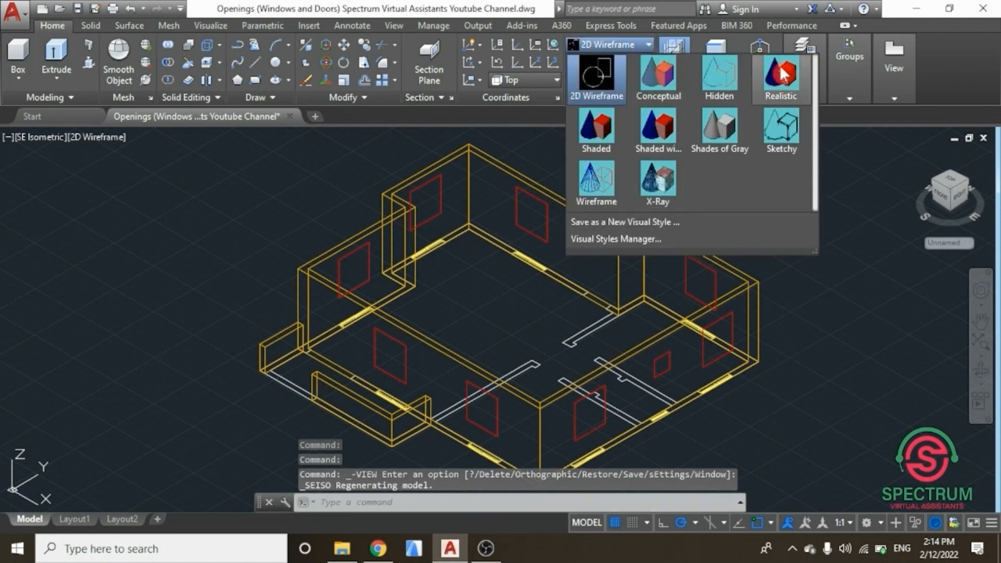
pyautogui.click(766, 89)
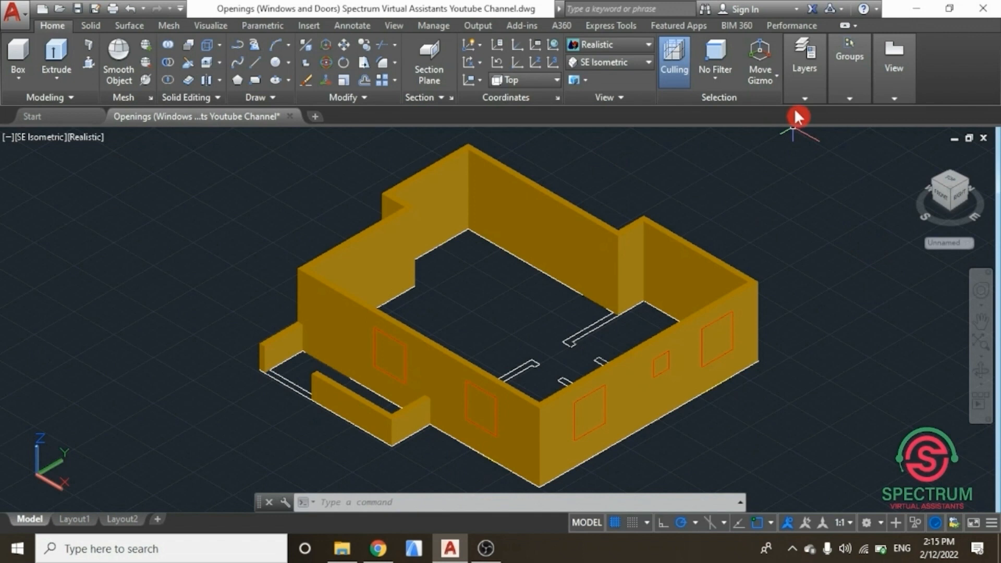
# Step: Turn off the Window, Wall, 3 D Floor Plan and Defpoints layers so only the walls and window rectangles remain
pyautogui.click(803, 94)
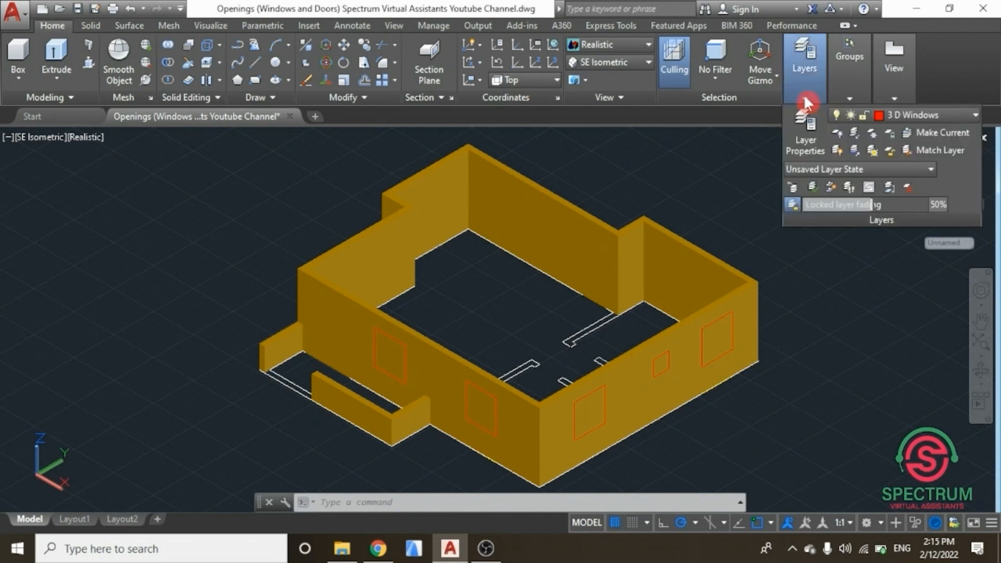
pyautogui.click(967, 116)
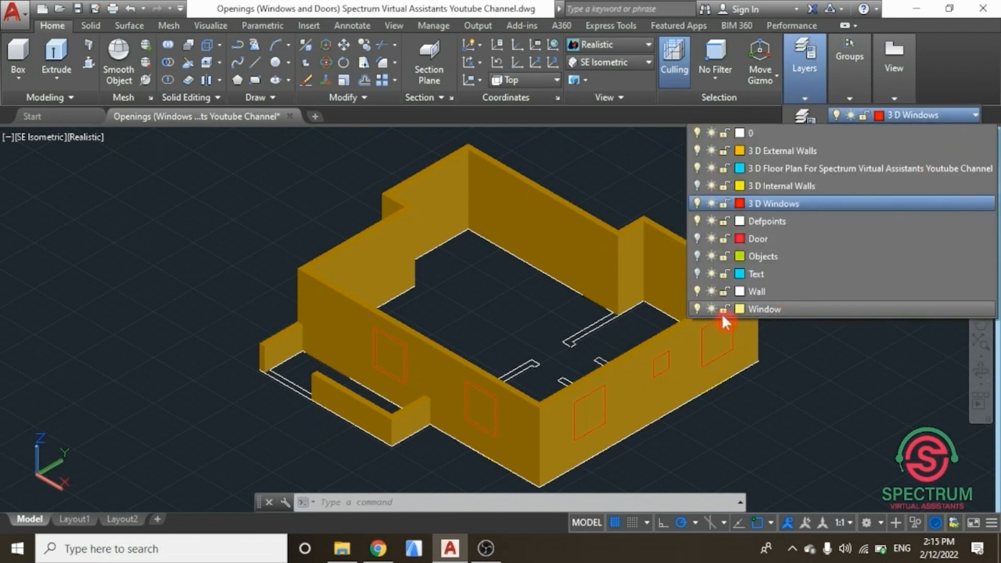
pyautogui.click(697, 308)
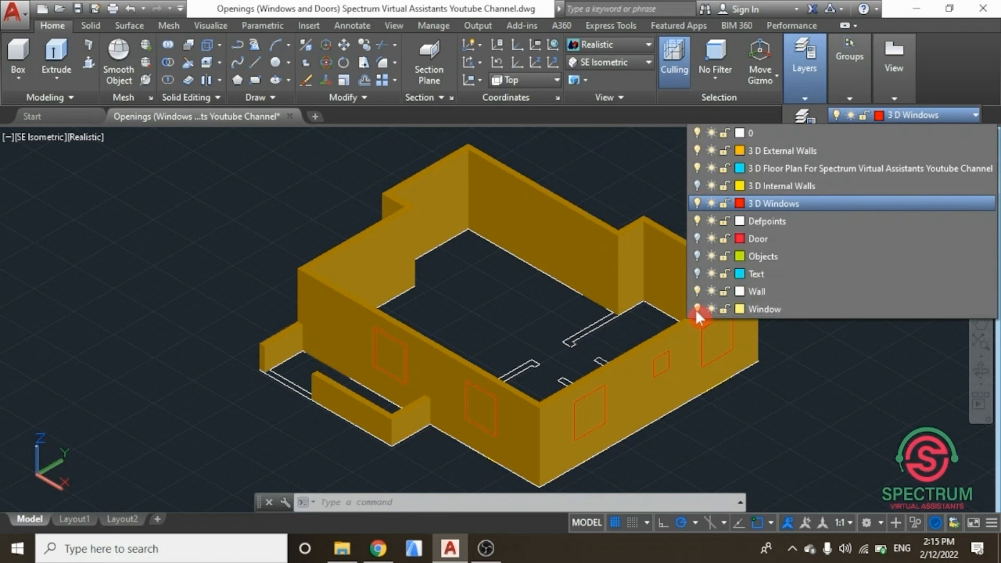
pyautogui.click(696, 291)
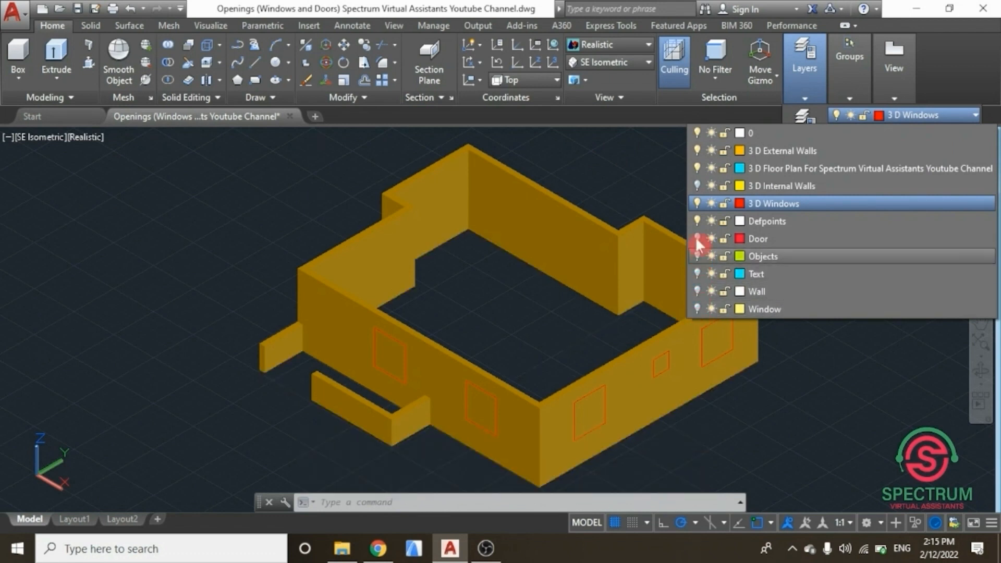
pyautogui.click(697, 171)
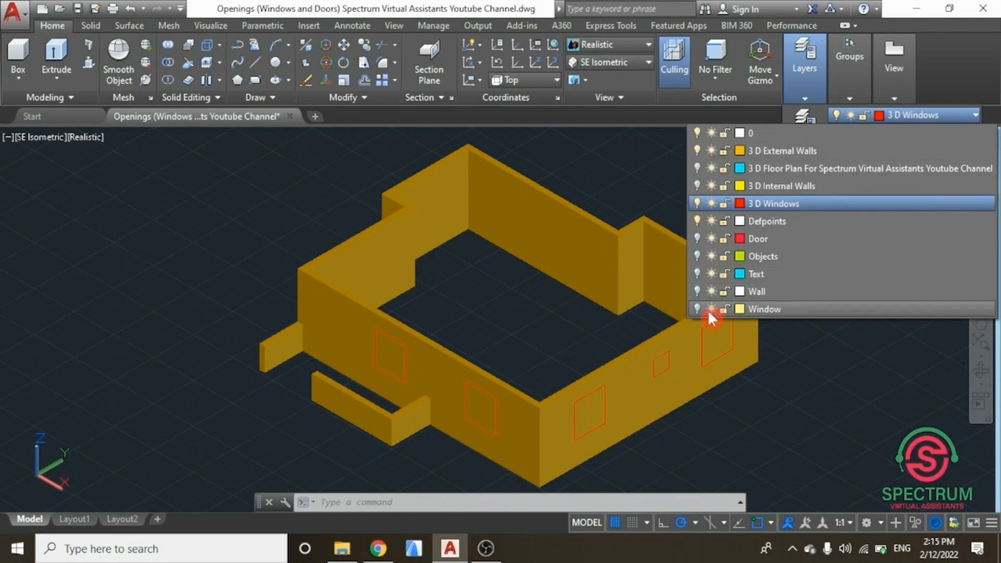
pyautogui.click(696, 219)
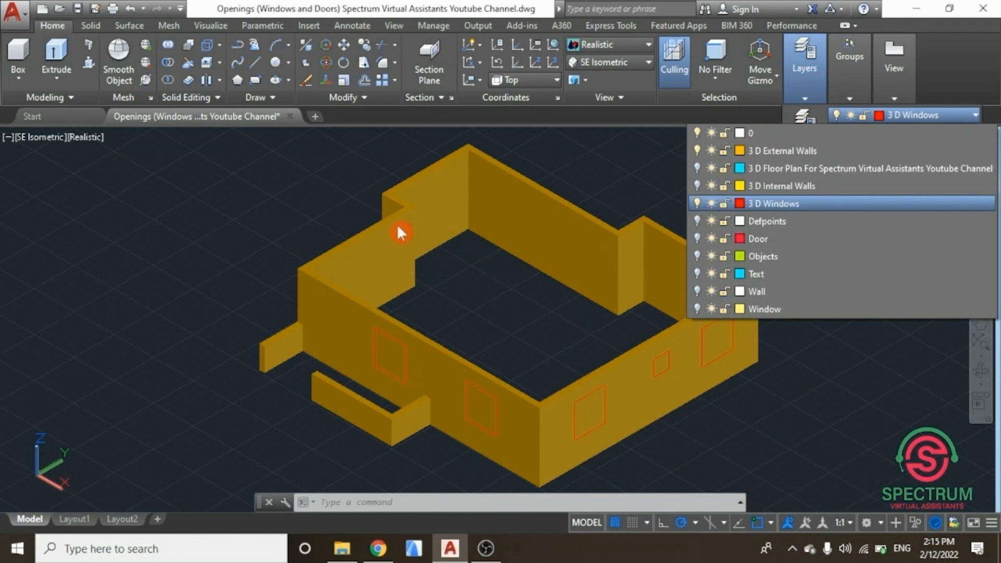
pyautogui.click(334, 203)
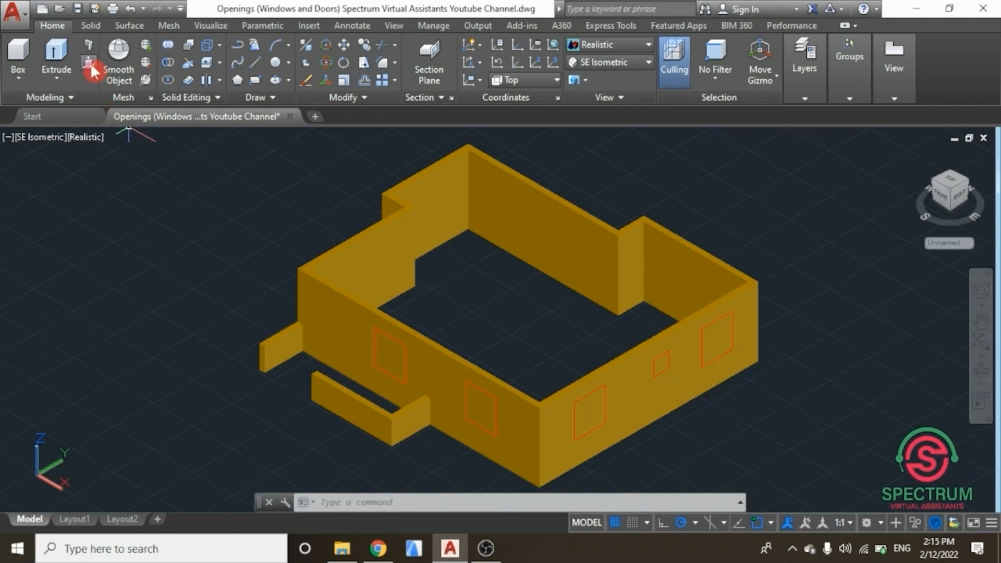
# Step: Cut the first window opening by press-pulling its rectangle 200 mm through the front wall
pyautogui.click(88, 62)
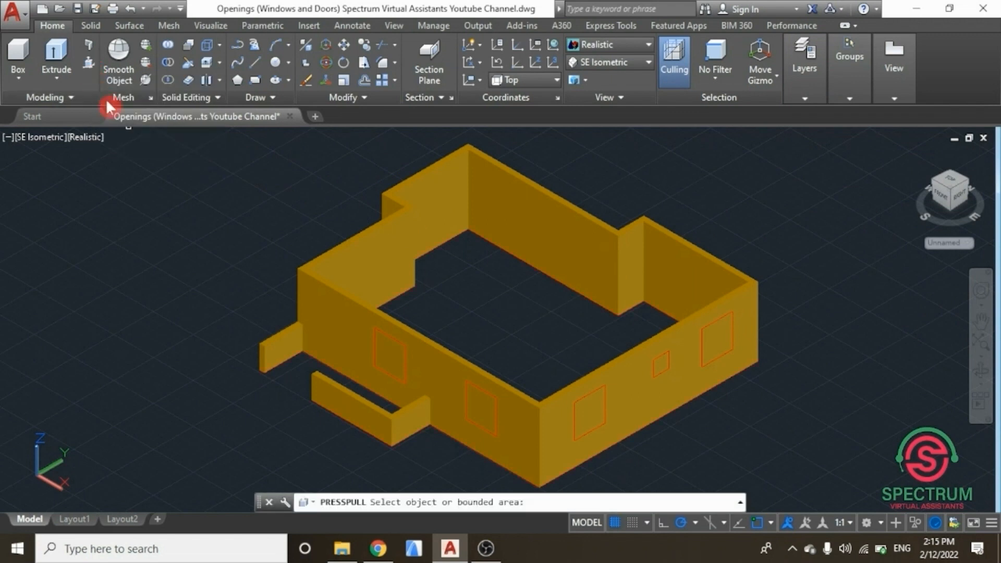
pyautogui.scroll(3, 384, 355)
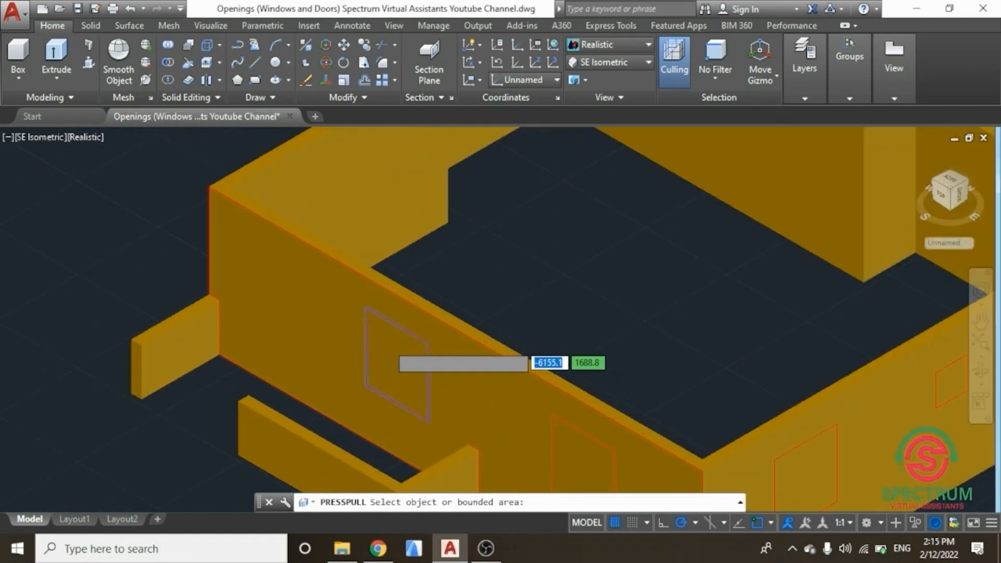
pyautogui.scroll(2, 378, 345)
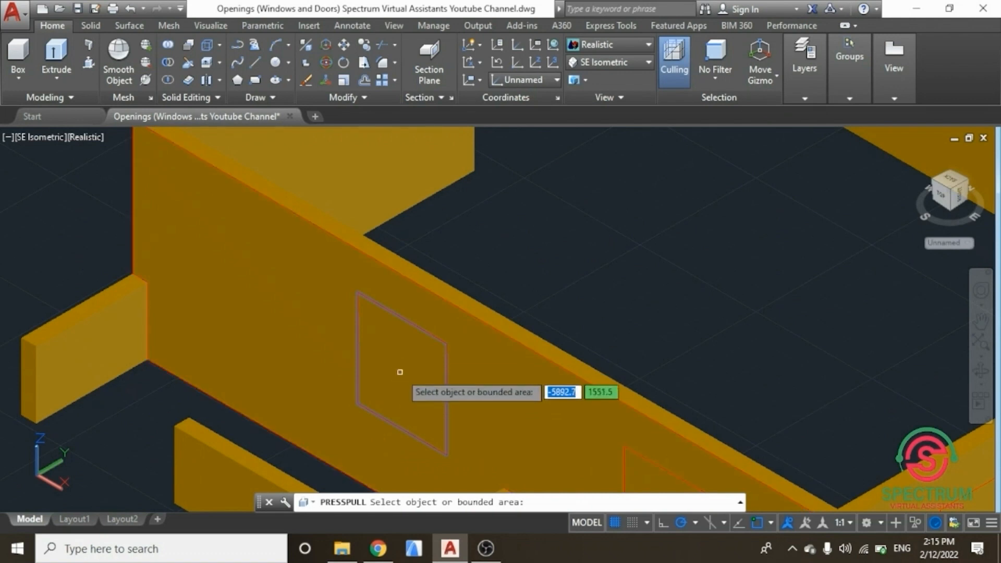
pyautogui.click(402, 344)
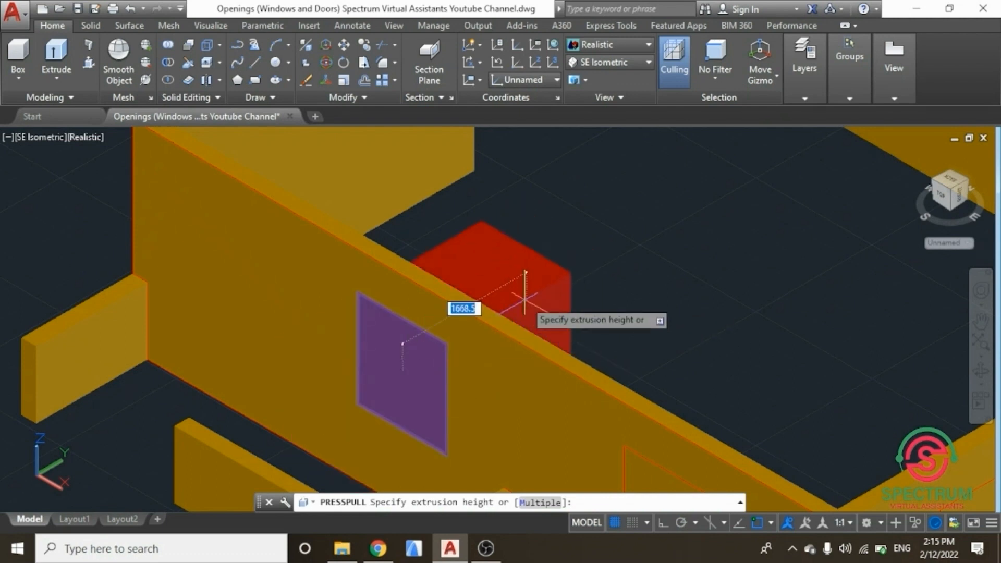
pyautogui.write('200')
pyautogui.press('Return')
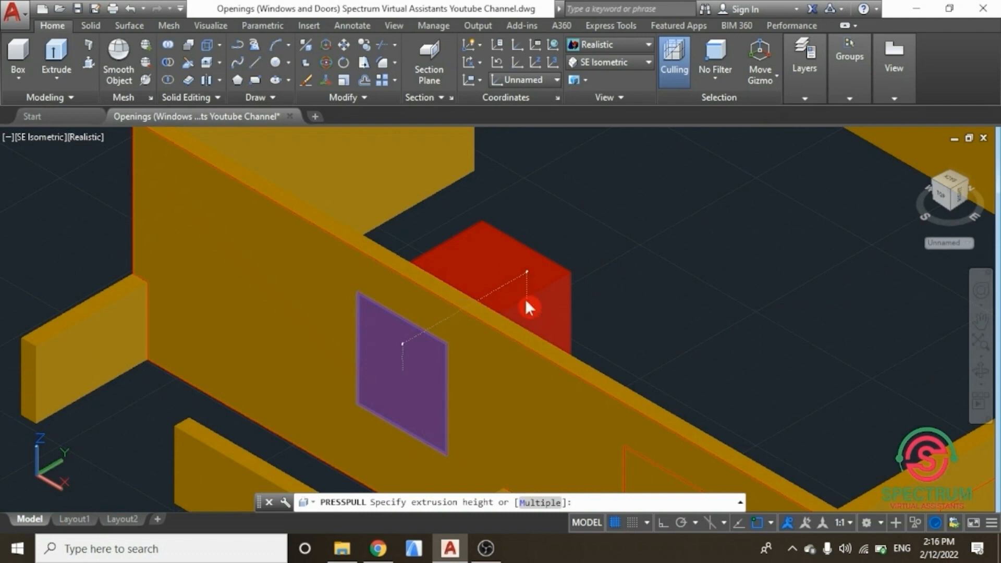
pyautogui.press('Escape')
# Step: Press-pull the next window rectangle on the same wall through it to cut the second opening
pyautogui.scroll(-5, 525, 297)
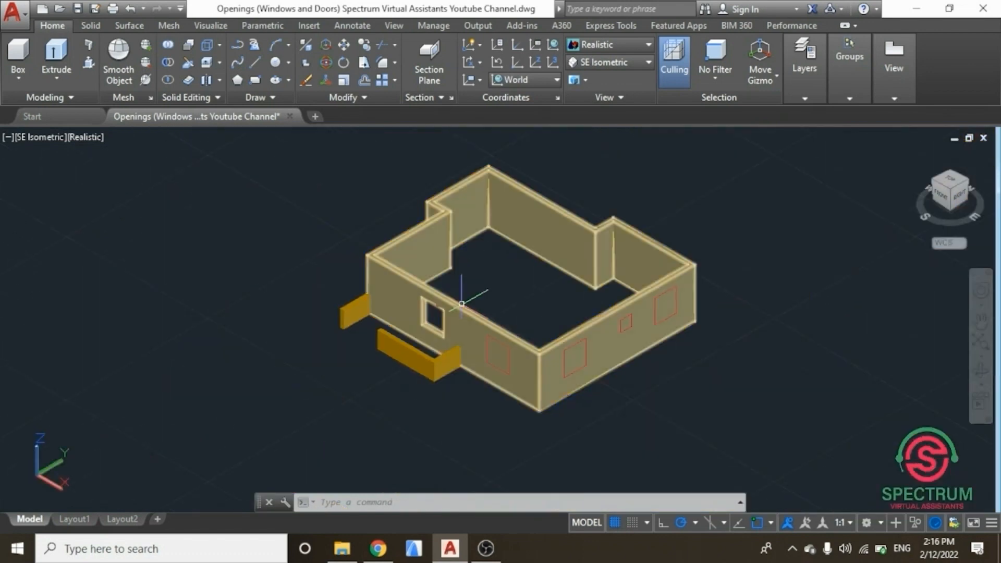
pyautogui.scroll(5, 503, 358)
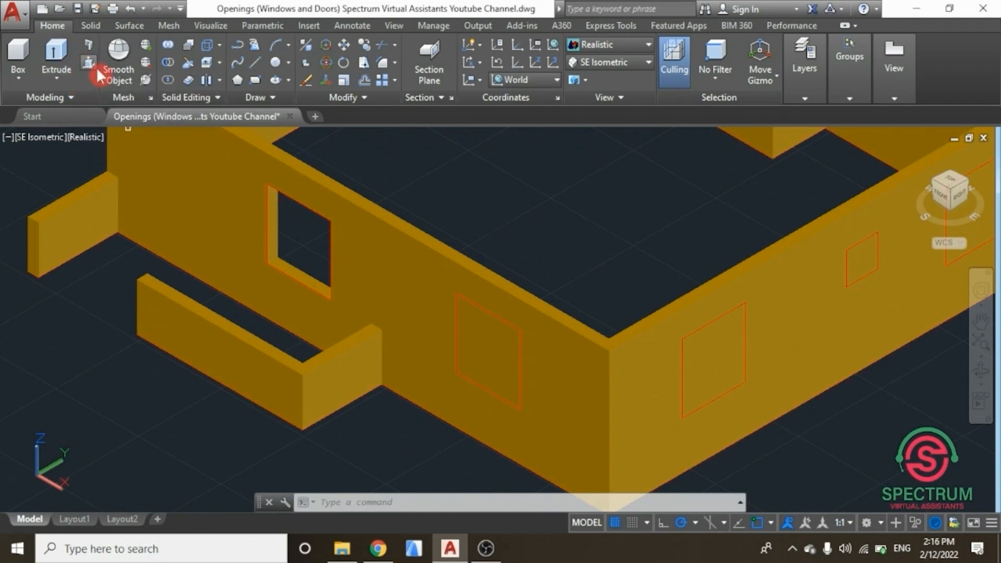
pyautogui.click(94, 68)
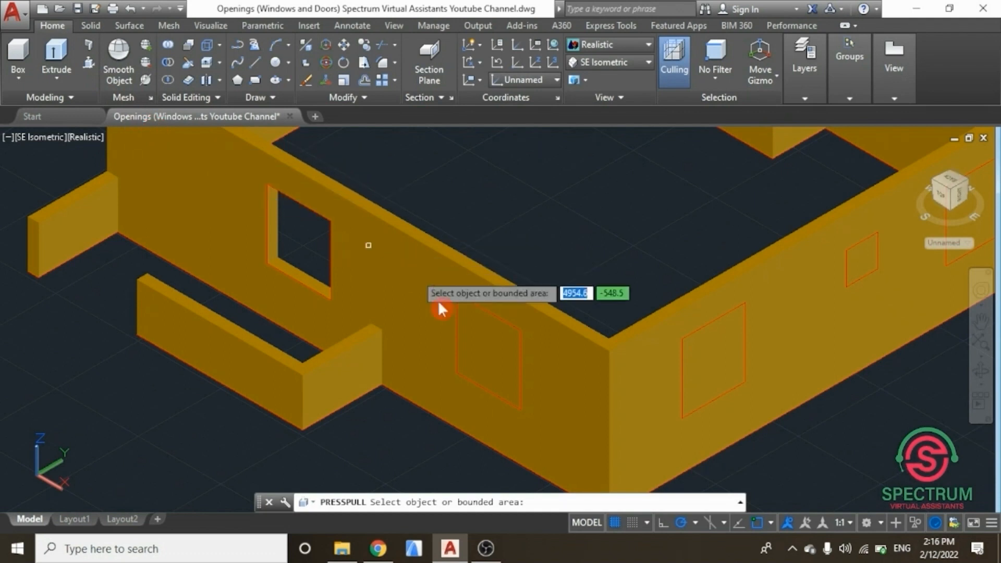
pyautogui.click(469, 321)
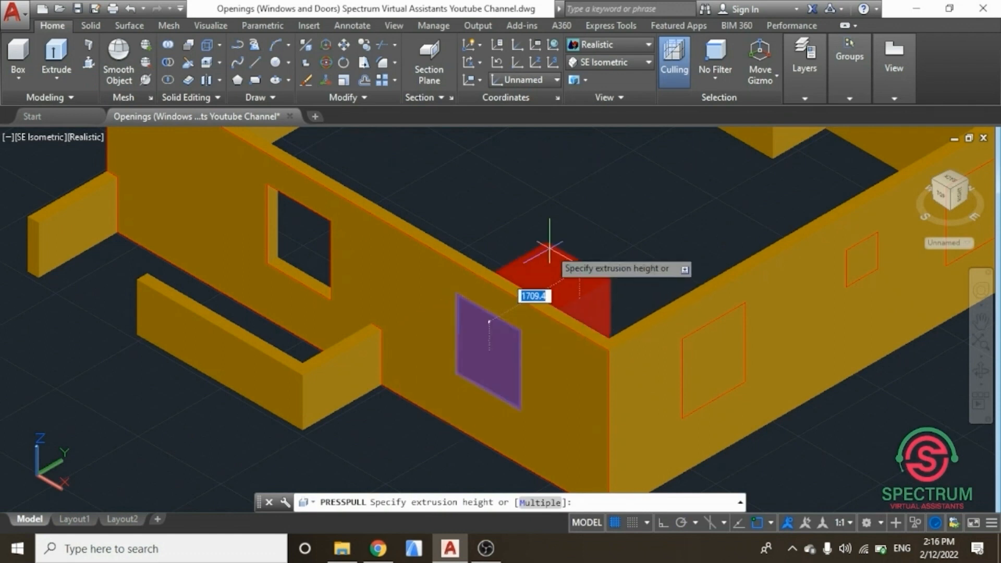
pyautogui.press('Return')
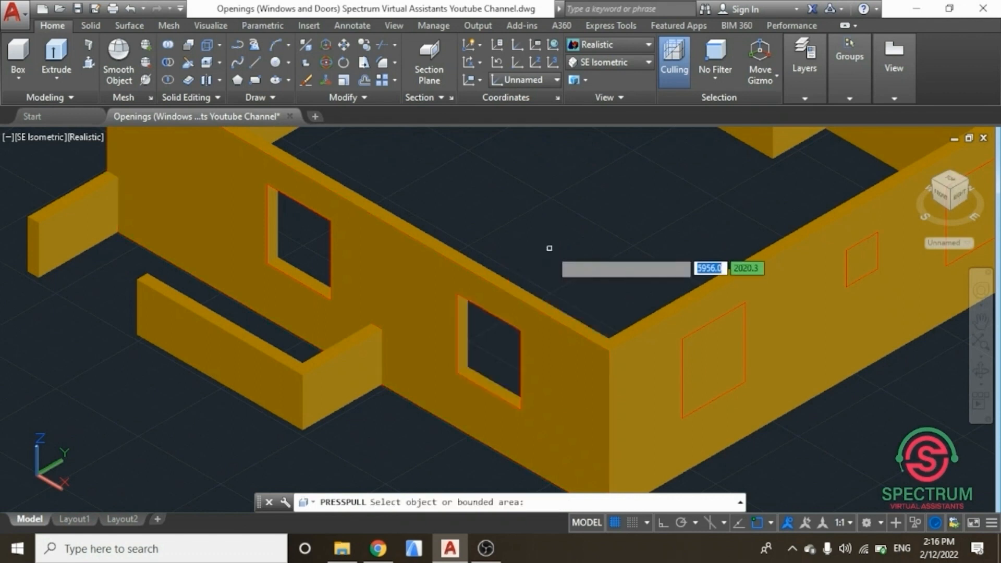
pyautogui.press('Return')
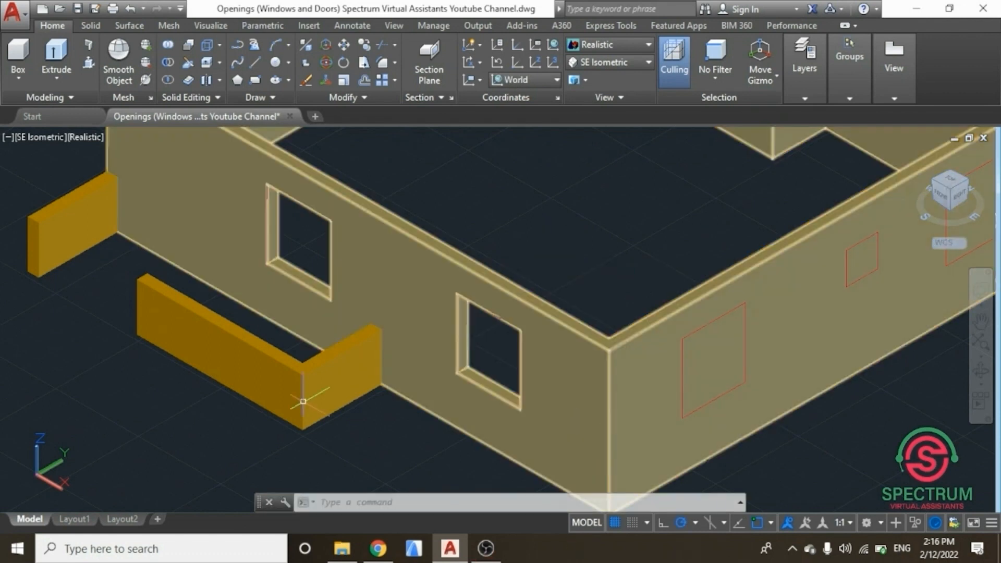
# Step: Cut the window opening on the adjoining wall by press-pulling its rectangle 200 mm
pyautogui.scroll(-5, 570, 343)
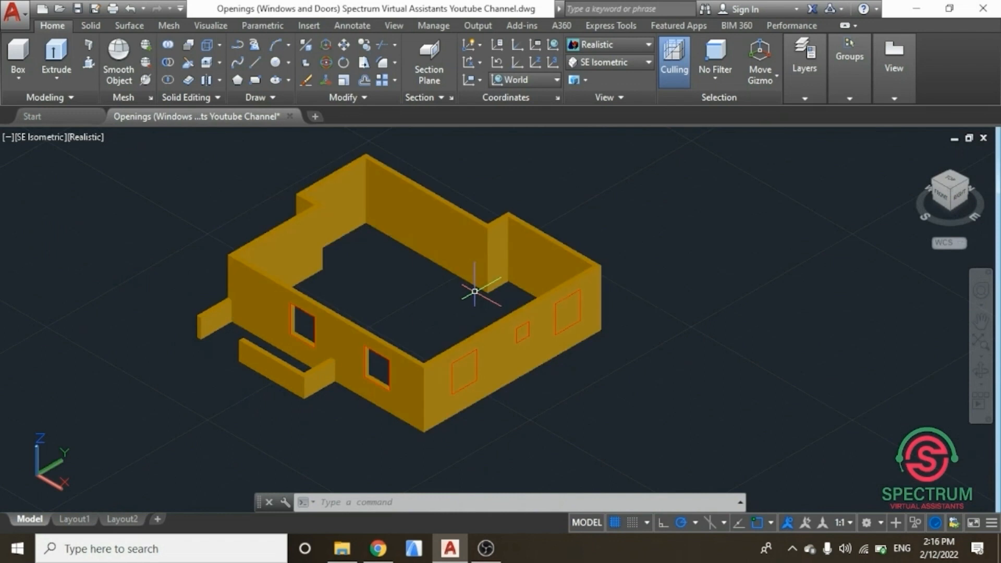
pyautogui.scroll(2, 468, 297)
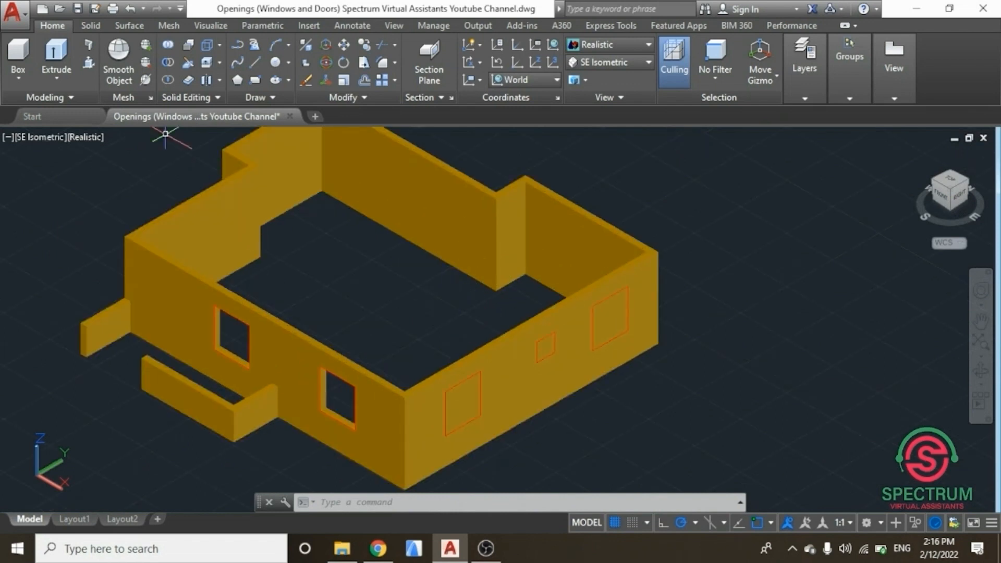
pyautogui.click(89, 64)
pyautogui.click(462, 402)
pyautogui.write('200')
pyautogui.press('Return')
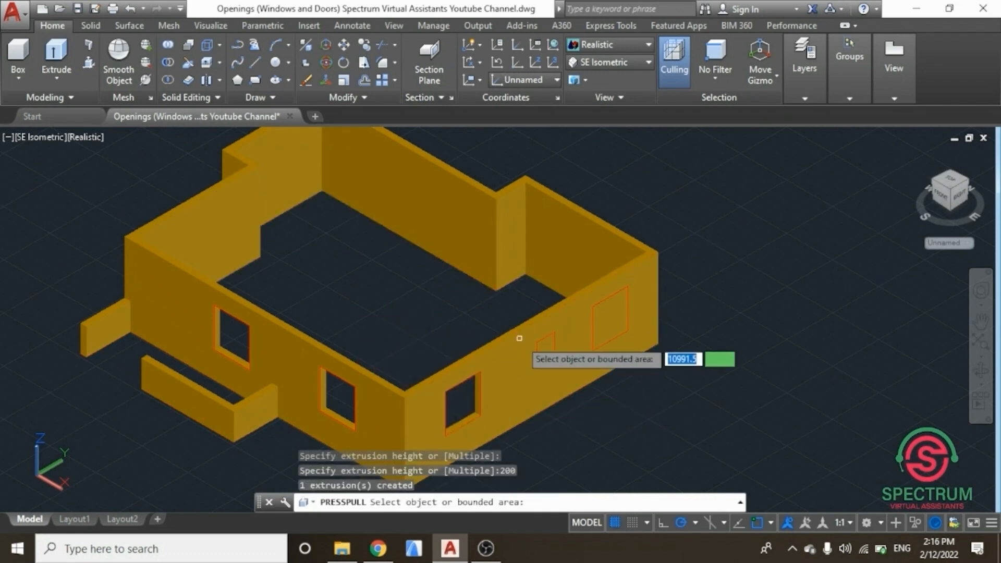
# Step: Press-pull the small and the large window rectangles on the right wall 200 mm each to cut both openings
pyautogui.click(545, 346)
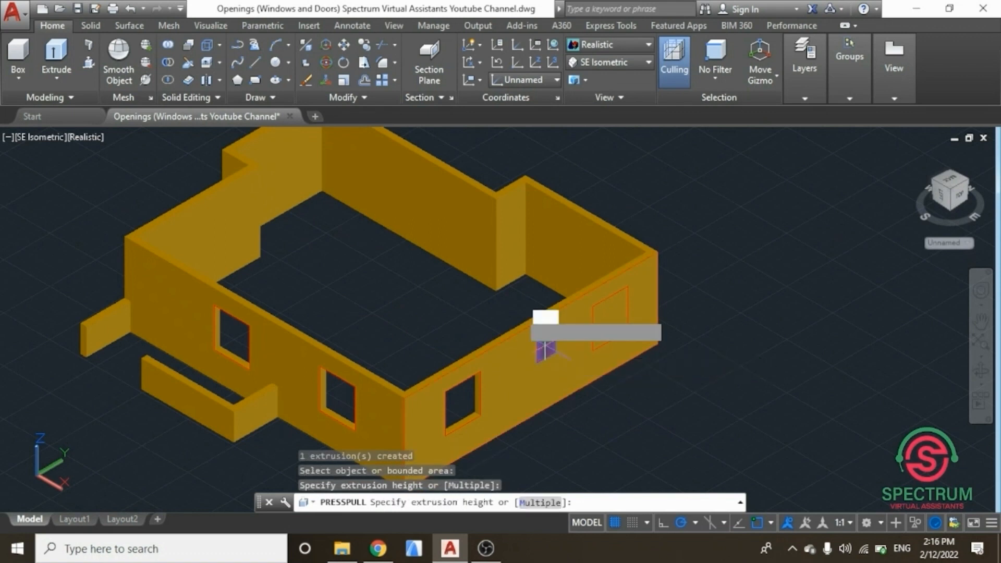
pyautogui.write('200')
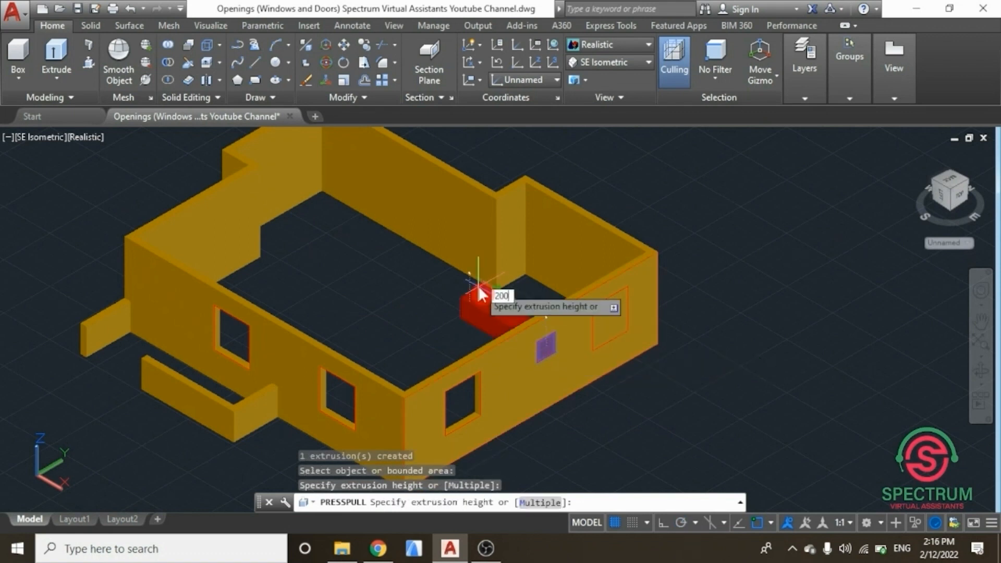
pyautogui.press('Return')
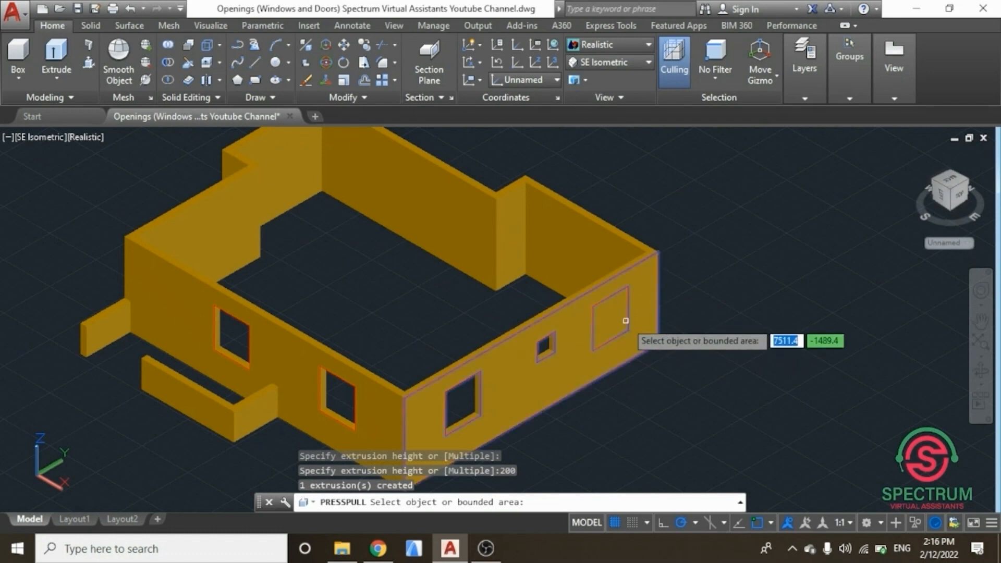
pyautogui.click(623, 319)
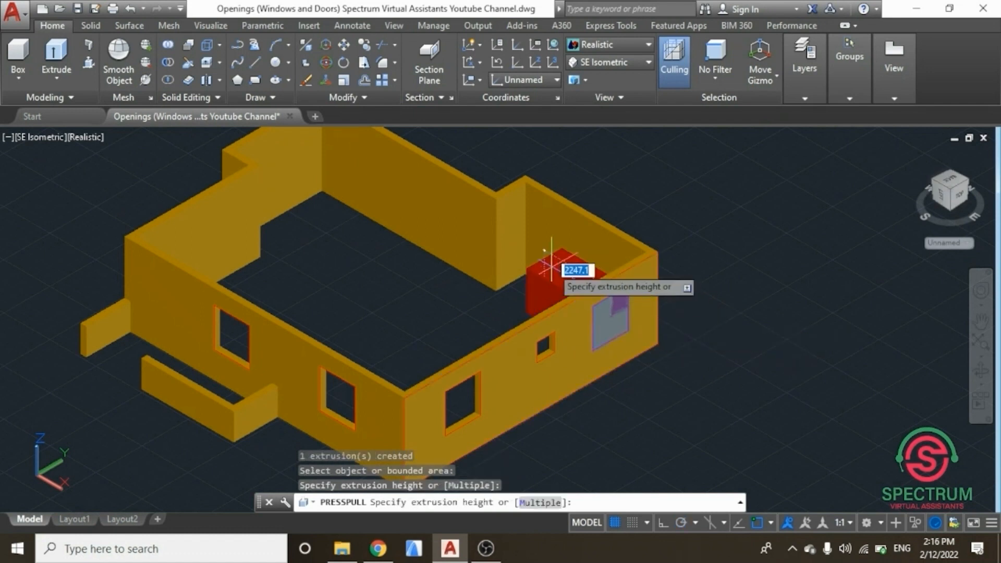
pyautogui.write('200')
pyautogui.press('Return')
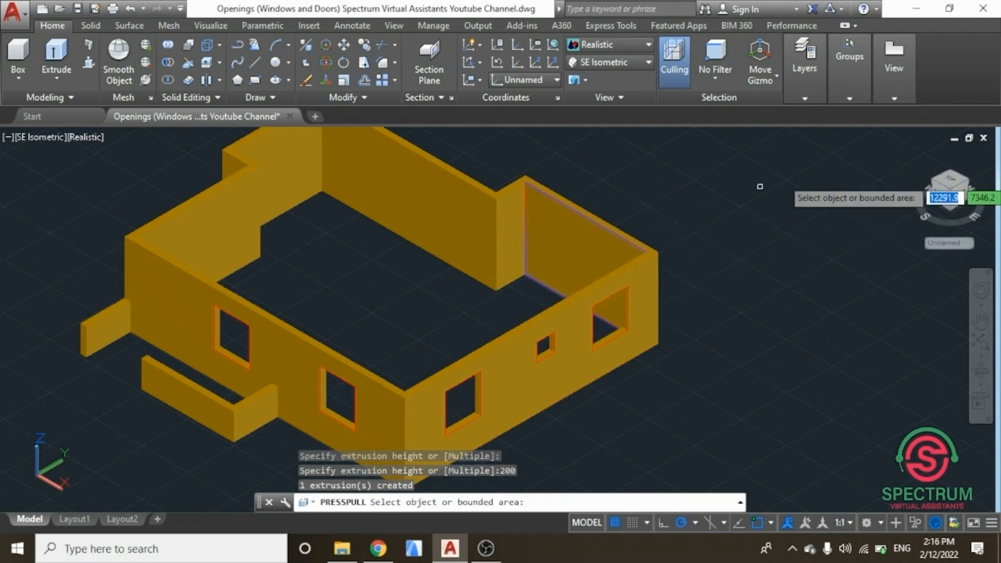
# Step: Cut a window opening in the rear wall by press-pulling its rectangle 200 mm
pyautogui.moveTo(951, 189)
pyautogui.mouseDown()
pyautogui.moveTo(745, 207)
pyautogui.moveTo(554, 183)
pyautogui.moveTo(432, 183)
pyautogui.mouseUp()
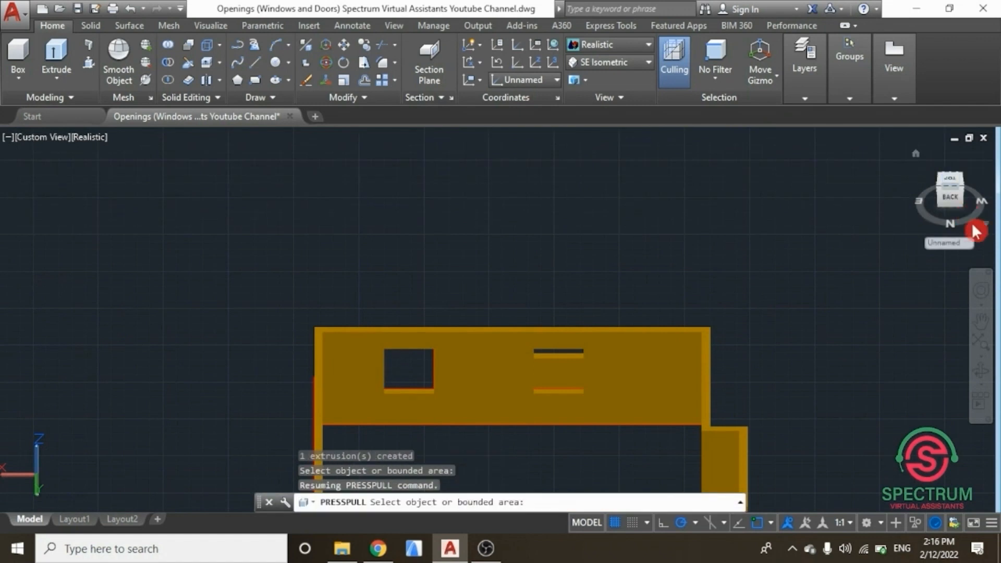
pyautogui.scroll(-5, 975, 231)
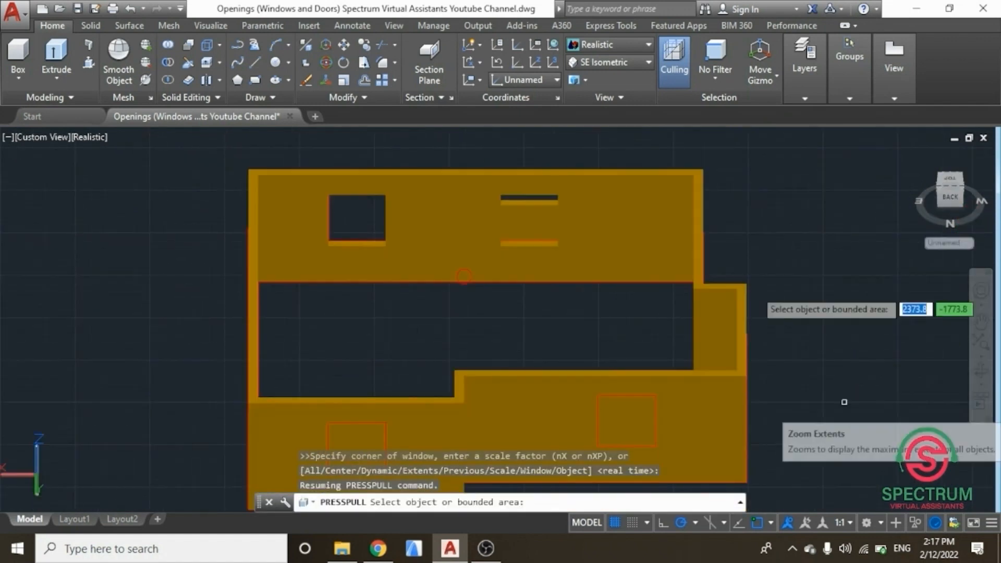
pyautogui.click(605, 63)
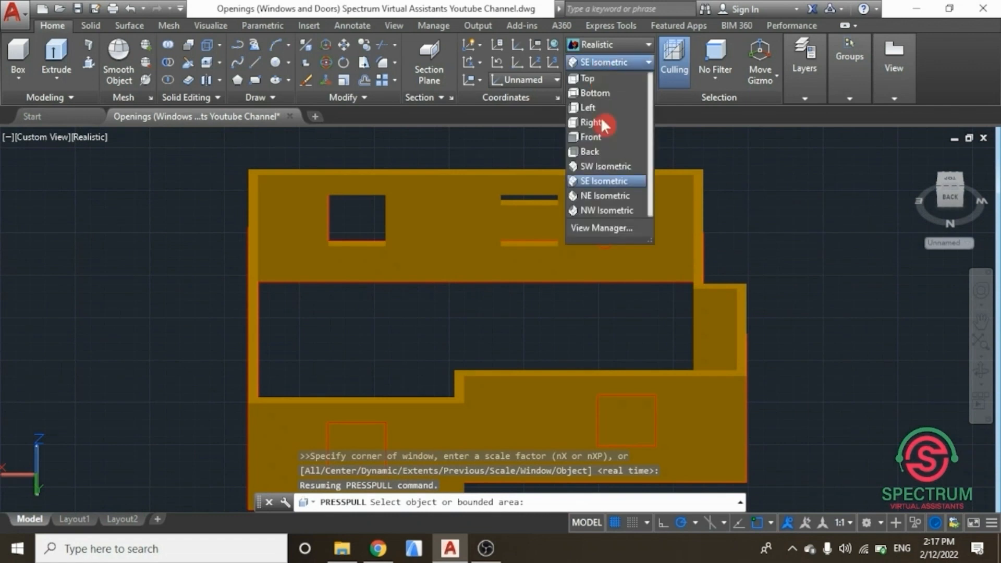
pyautogui.click(595, 196)
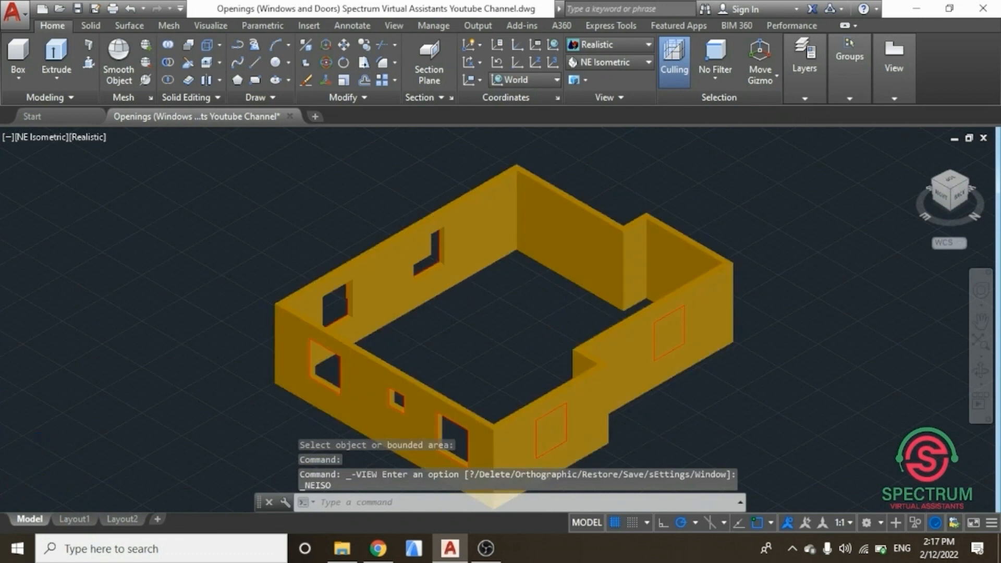
pyautogui.scroll(2, 646, 427)
pyautogui.press('Escape')
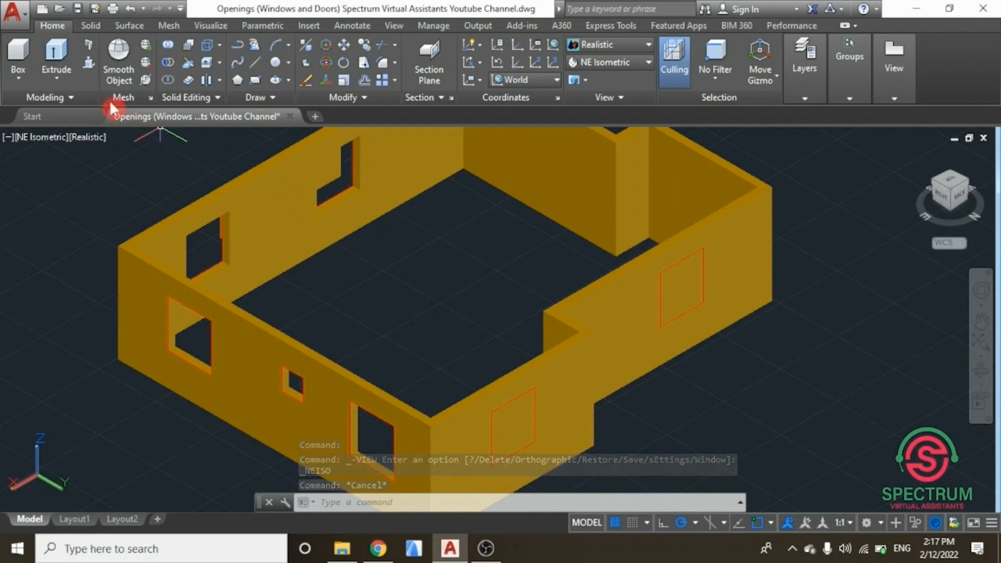
pyautogui.click(89, 63)
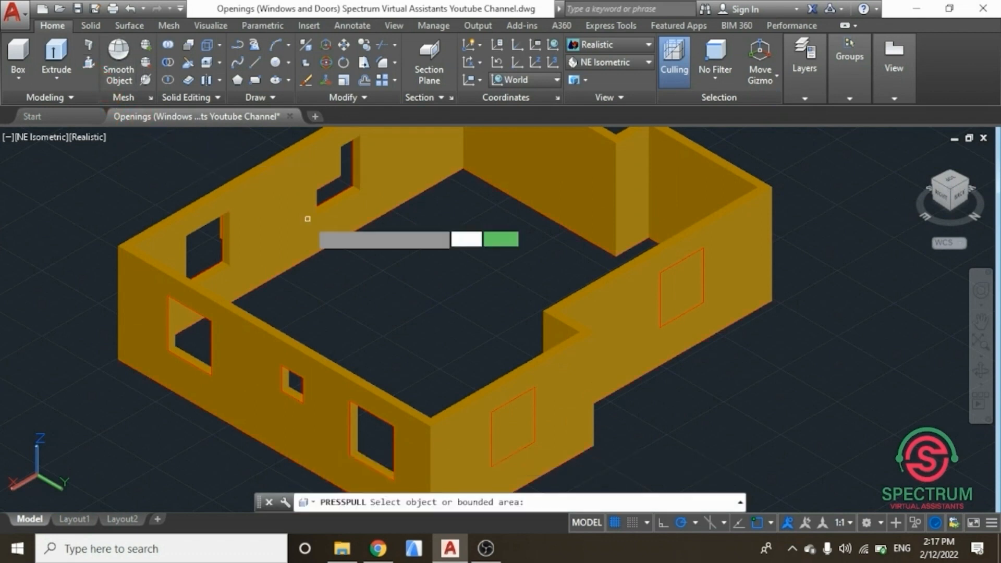
pyautogui.click(511, 424)
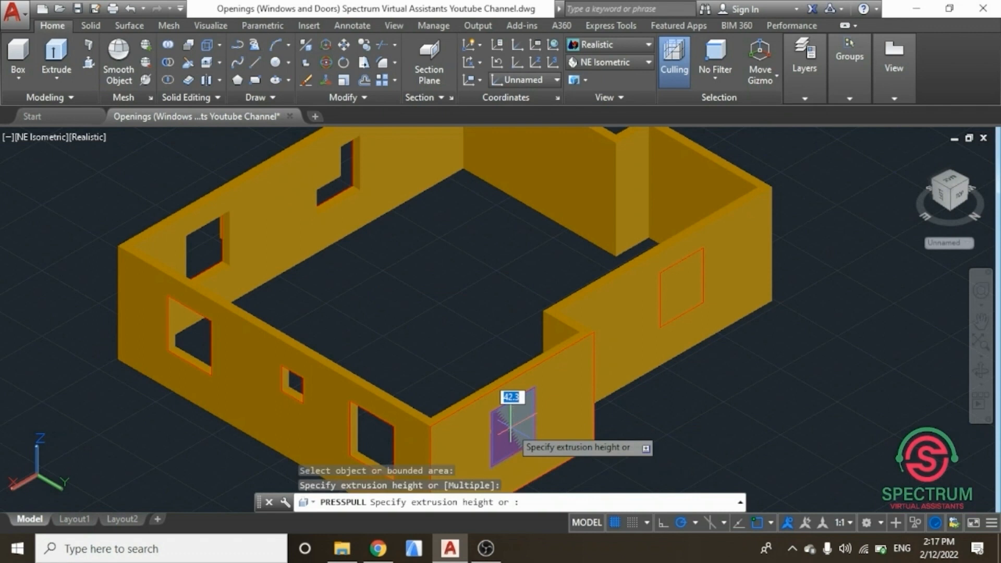
pyautogui.write('200')
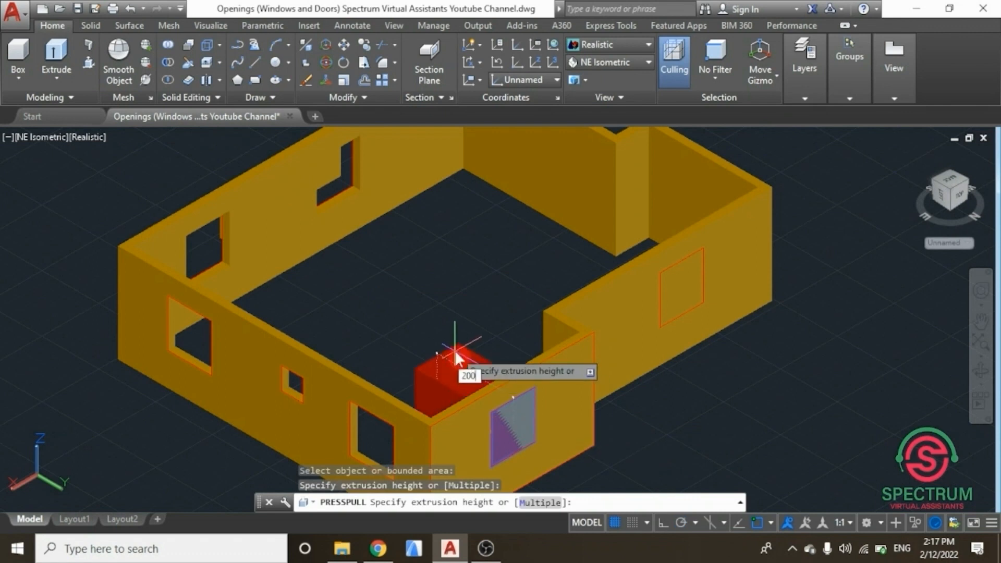
pyautogui.press('Return')
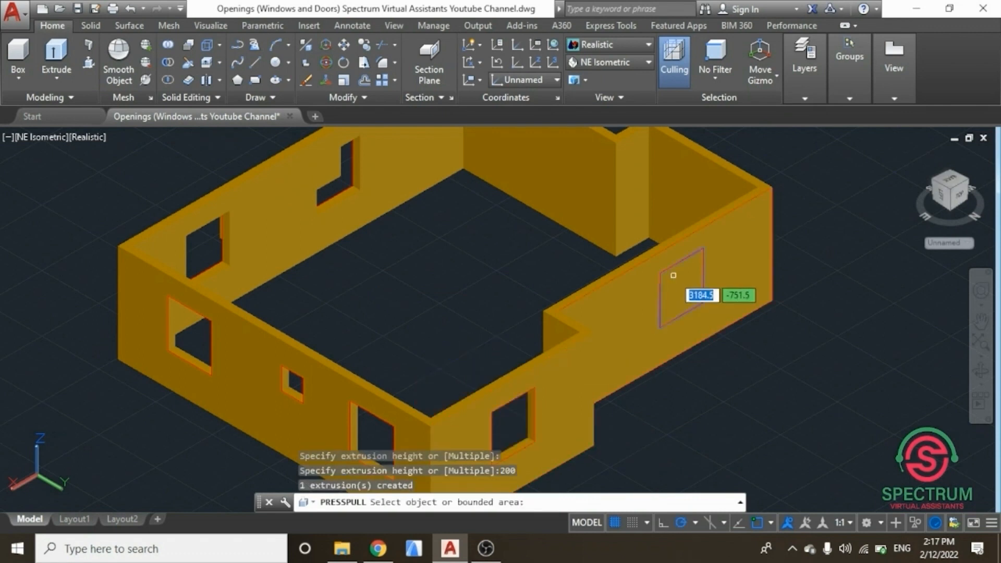
# Step: Press-pull the window rectangle on the neighbouring wall 200 mm to cut its opening
pyautogui.click(678, 295)
pyautogui.write('200')
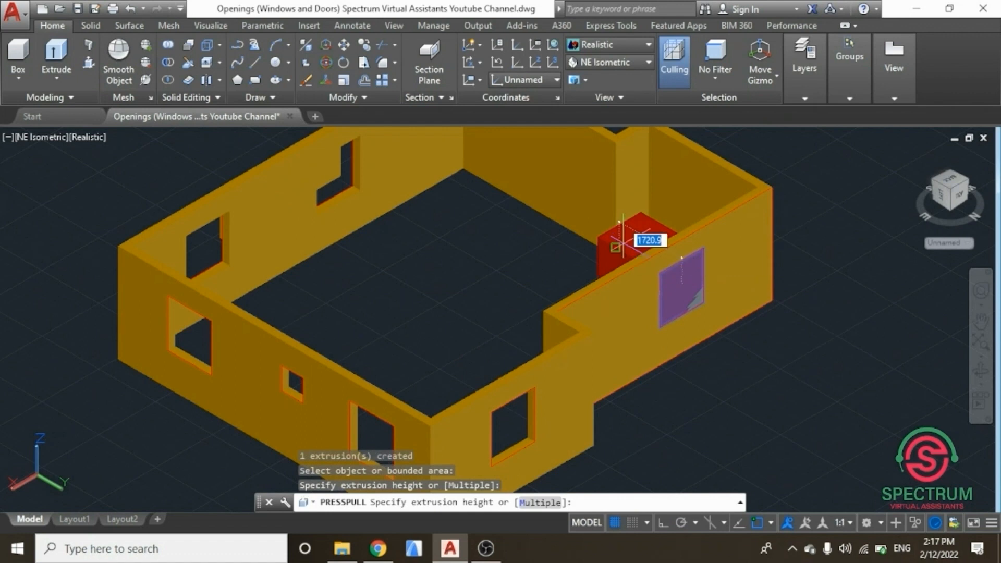
pyautogui.press('Return')
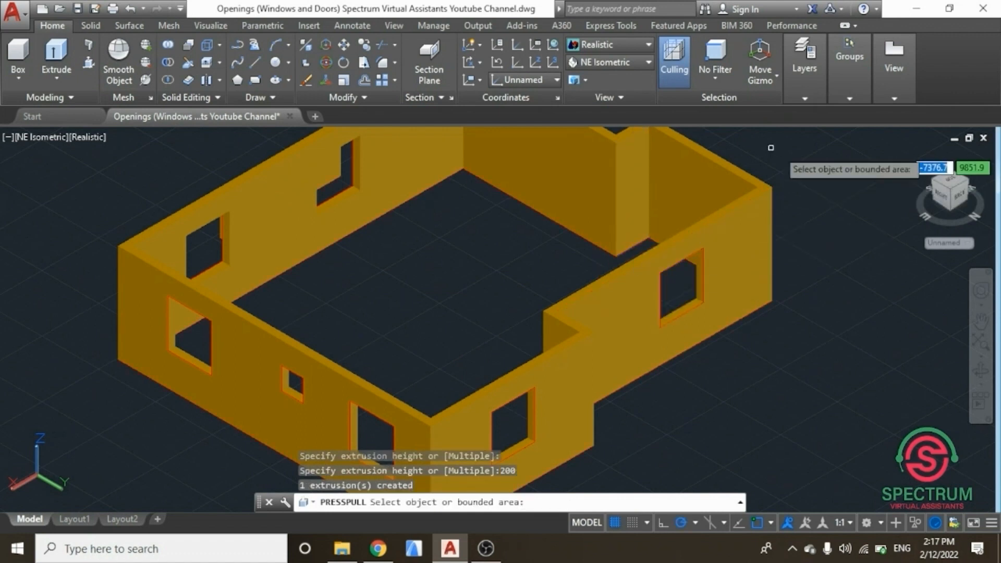
# Step: Restart Presspull and cut the window opening on the side wall by pulling its rectangle 200 mm
pyautogui.moveTo(952, 180)
pyautogui.mouseDown()
pyautogui.moveTo(585, 190)
pyautogui.moveTo(523, 169)
pyautogui.mouseUp()
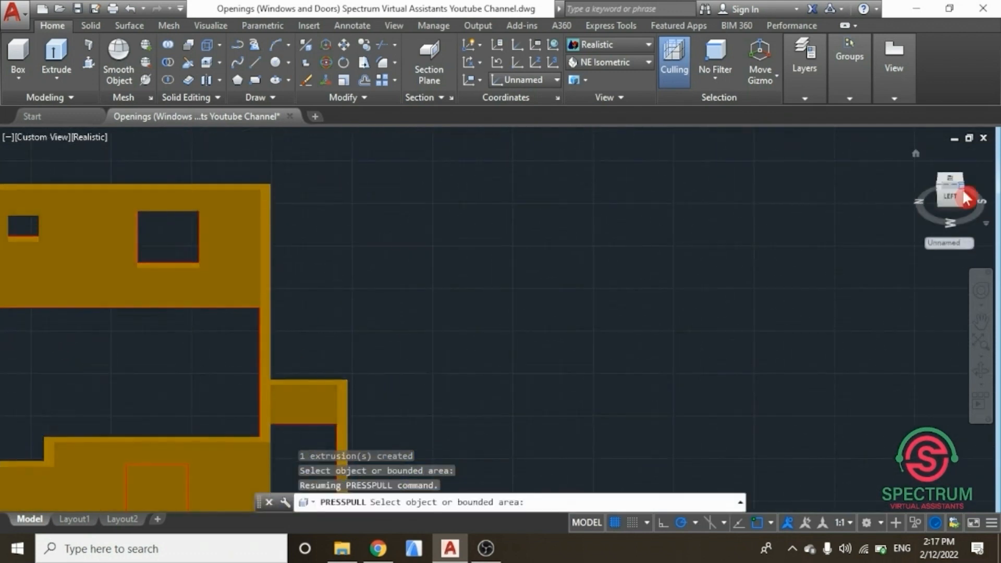
pyautogui.scroll(-4, 967, 196)
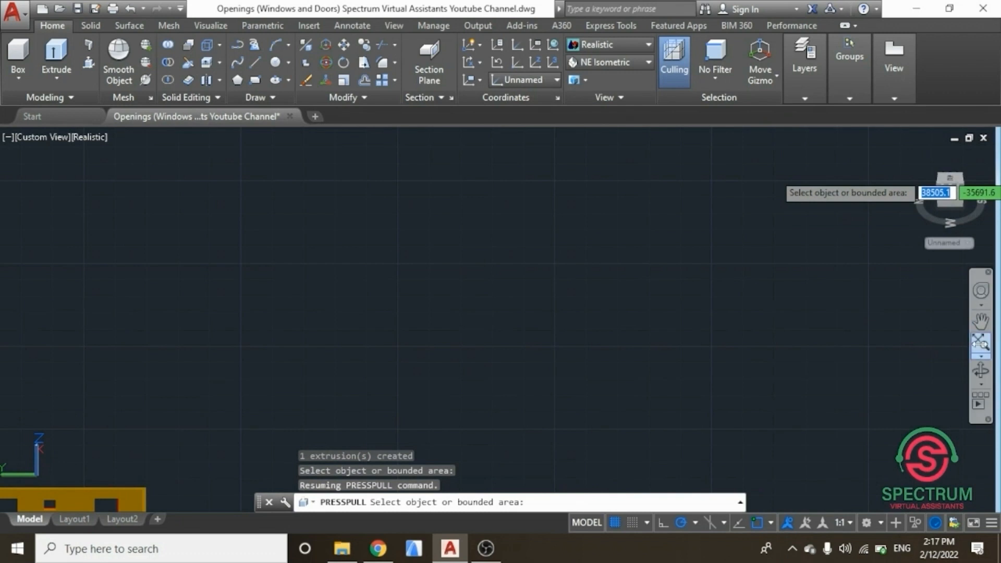
pyautogui.click(980, 344)
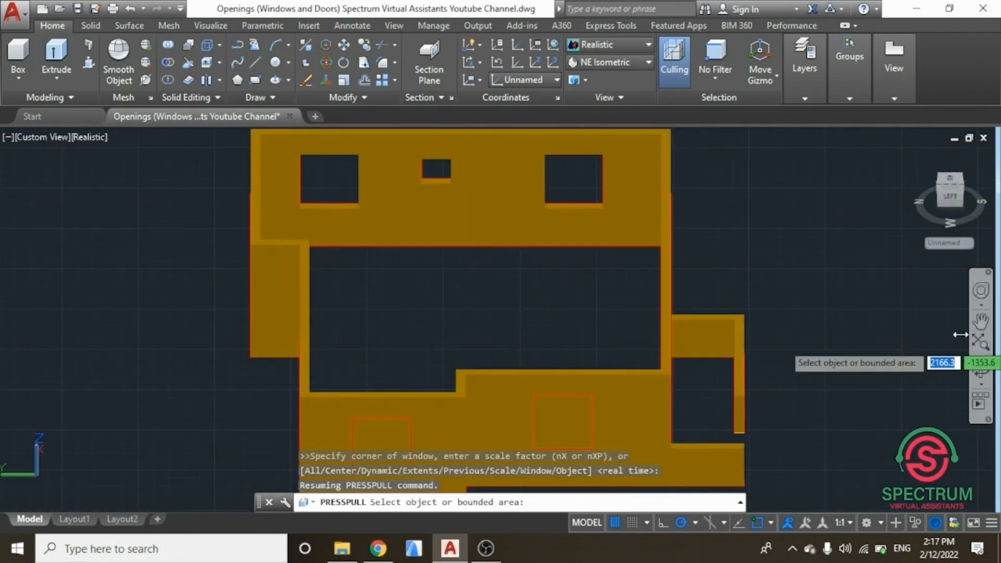
pyautogui.click(947, 177)
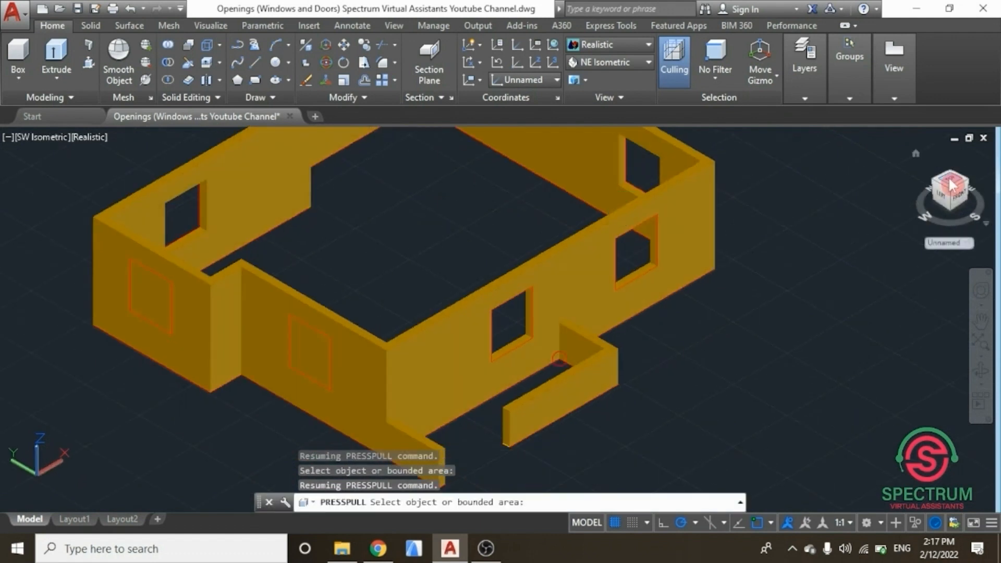
pyautogui.press('Return')
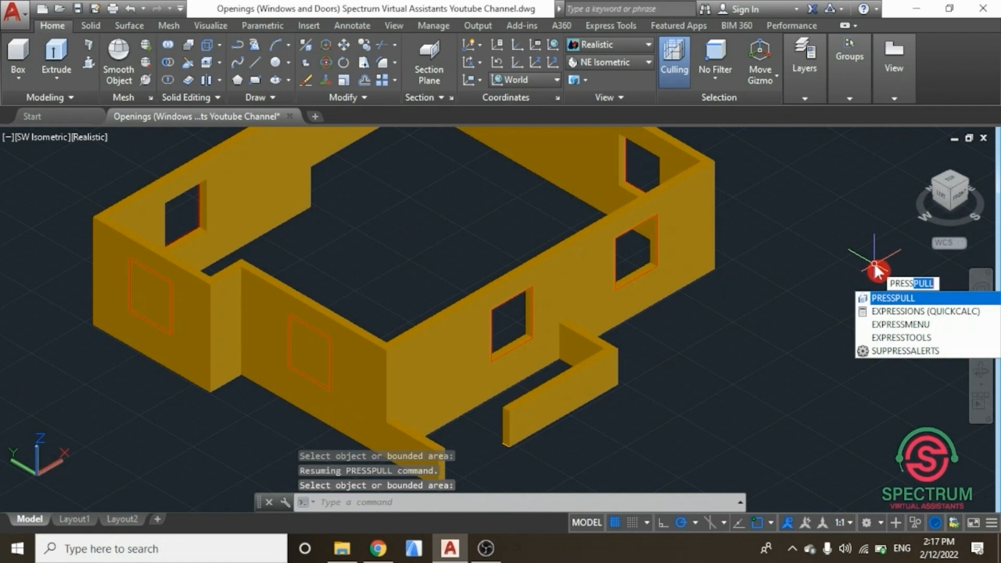
pyautogui.click(898, 301)
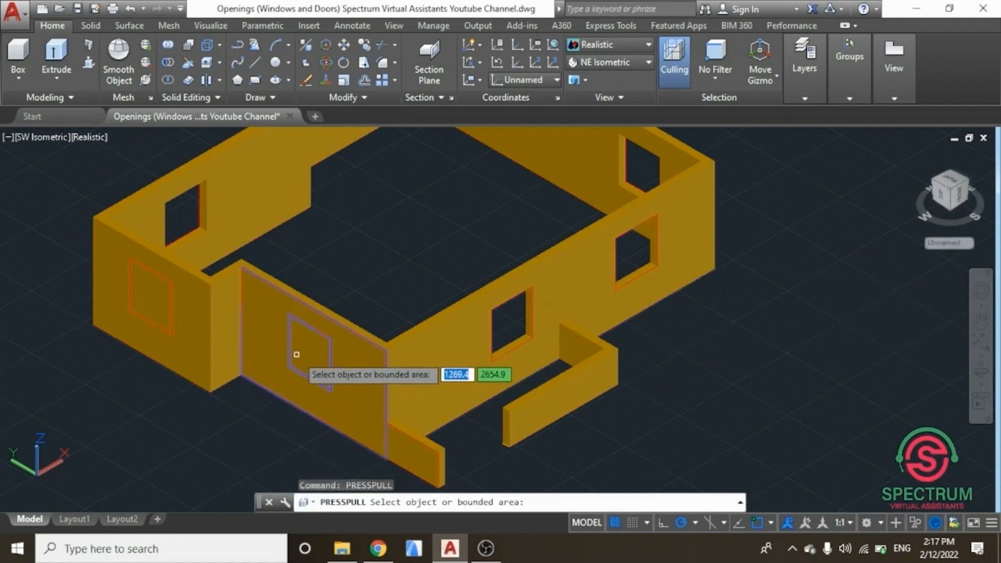
pyautogui.click(313, 362)
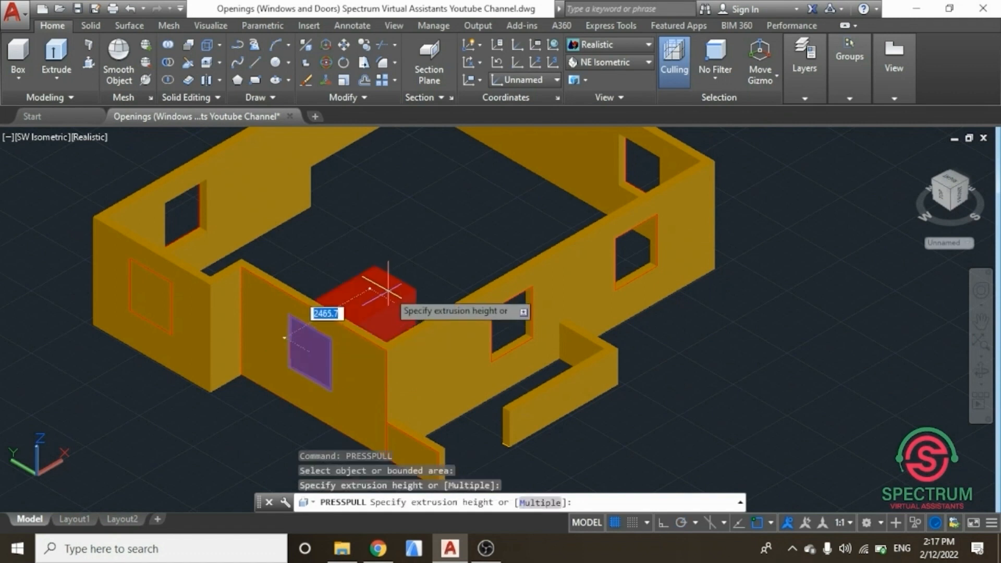
pyautogui.press('Return')
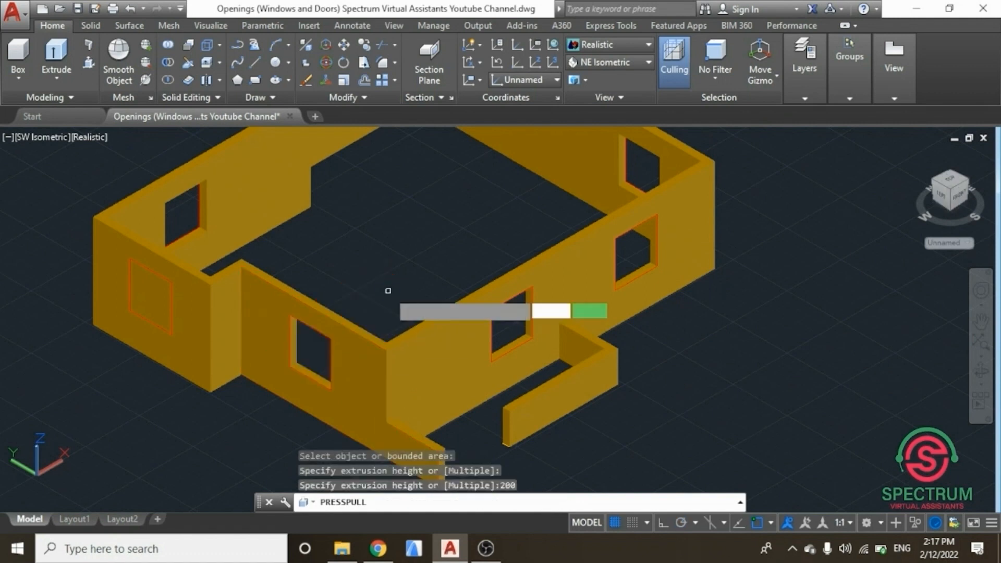
# Step: Press-pull the window rectangle on the end wall 200 mm and finish the Presspull command
pyautogui.click(142, 292)
pyautogui.write('200')
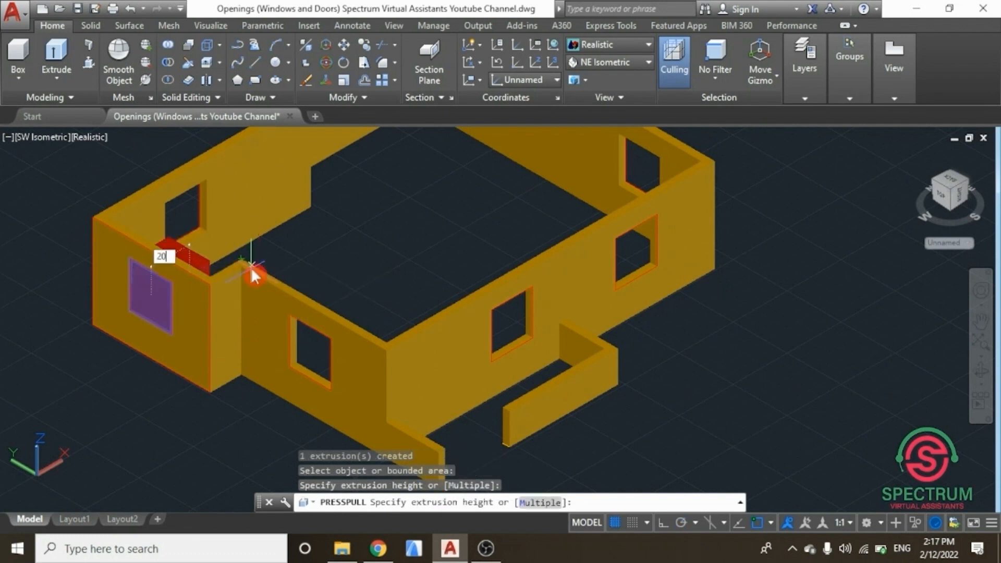
pyautogui.press('Return')
pyautogui.press('Return')
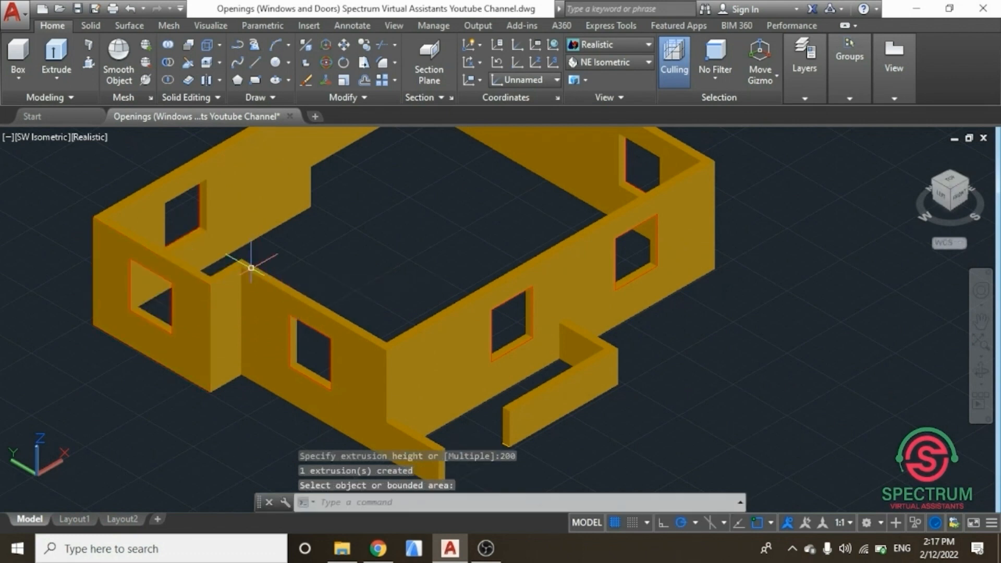
# Step: Turn on the Wall and Door layers and switch the visual style to 2D Wireframe
pyautogui.click(589, 45)
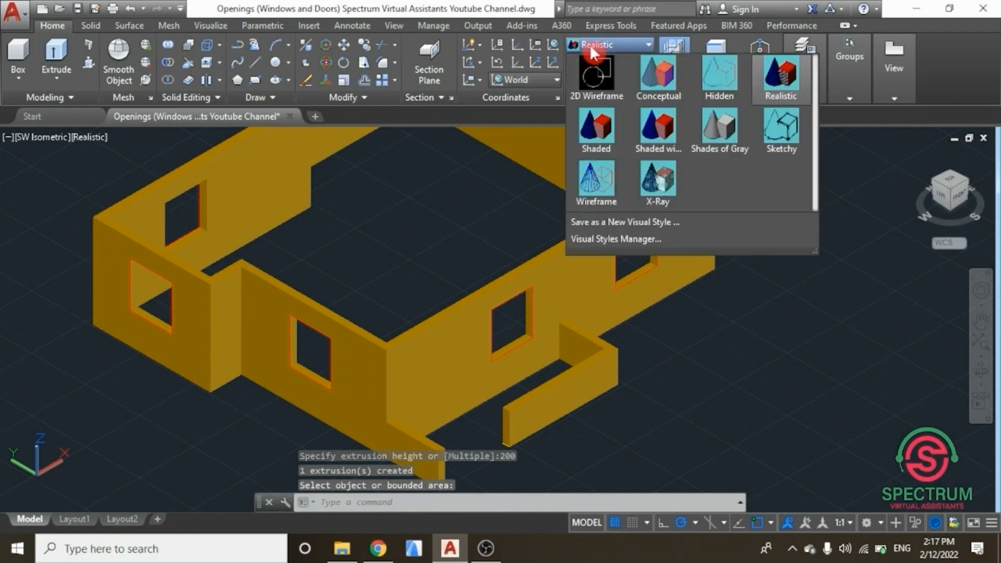
pyautogui.click(592, 50)
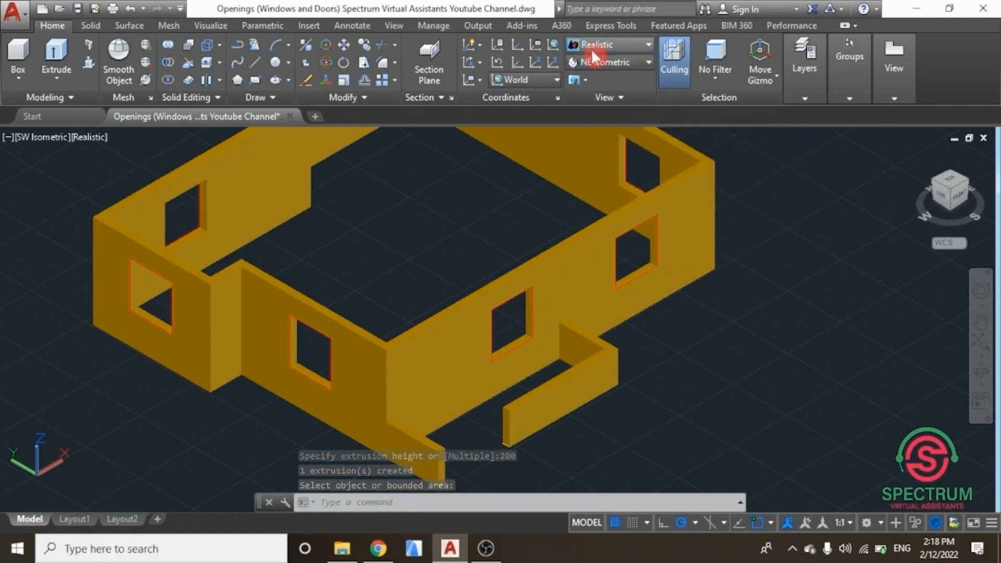
pyautogui.click(596, 61)
pyautogui.click(586, 180)
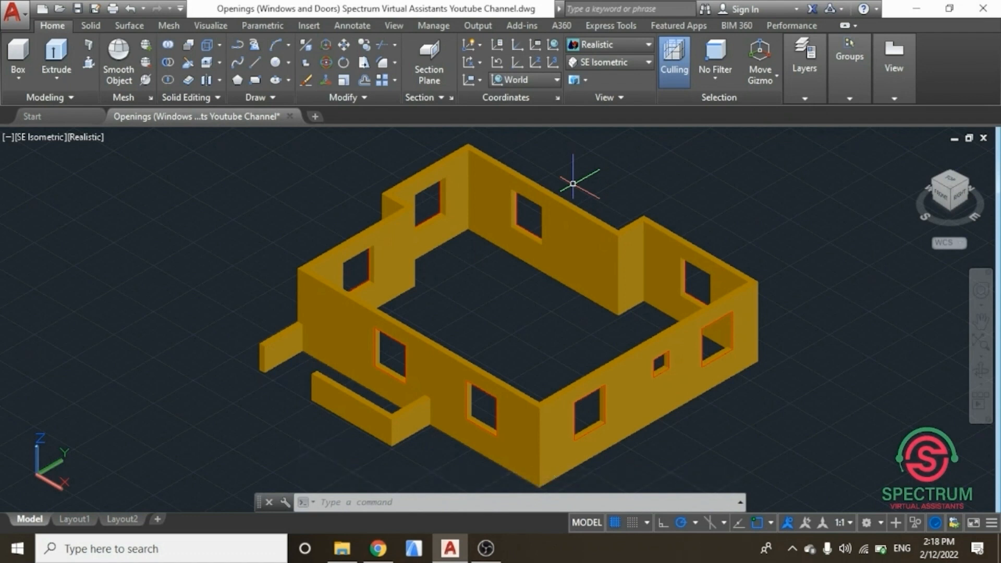
pyautogui.click(791, 86)
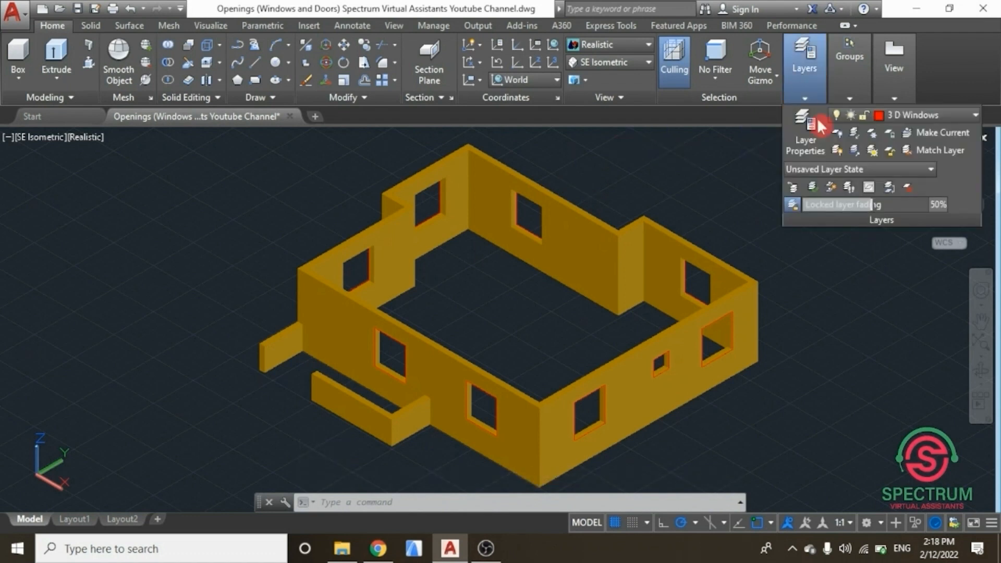
pyautogui.click(956, 115)
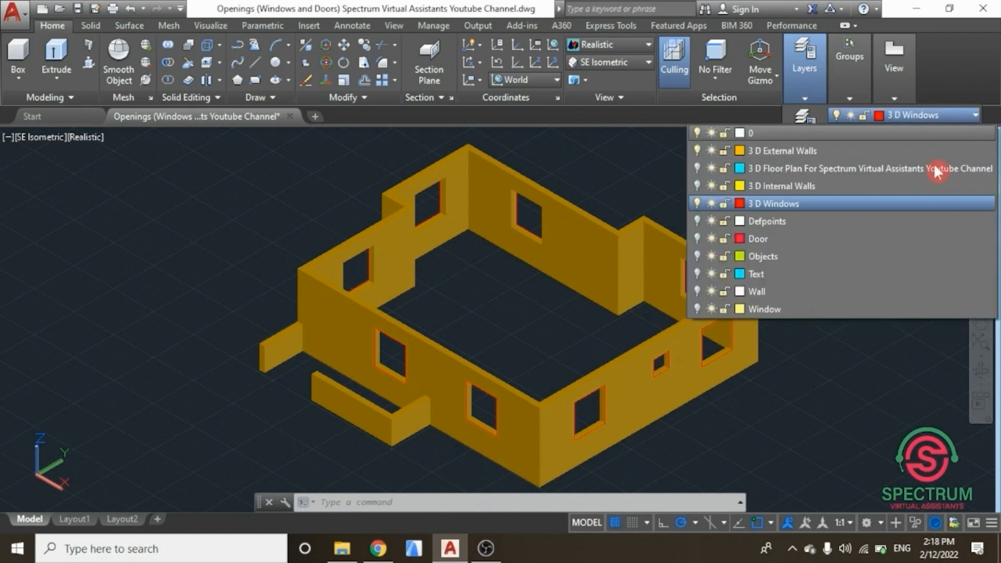
pyautogui.click(698, 291)
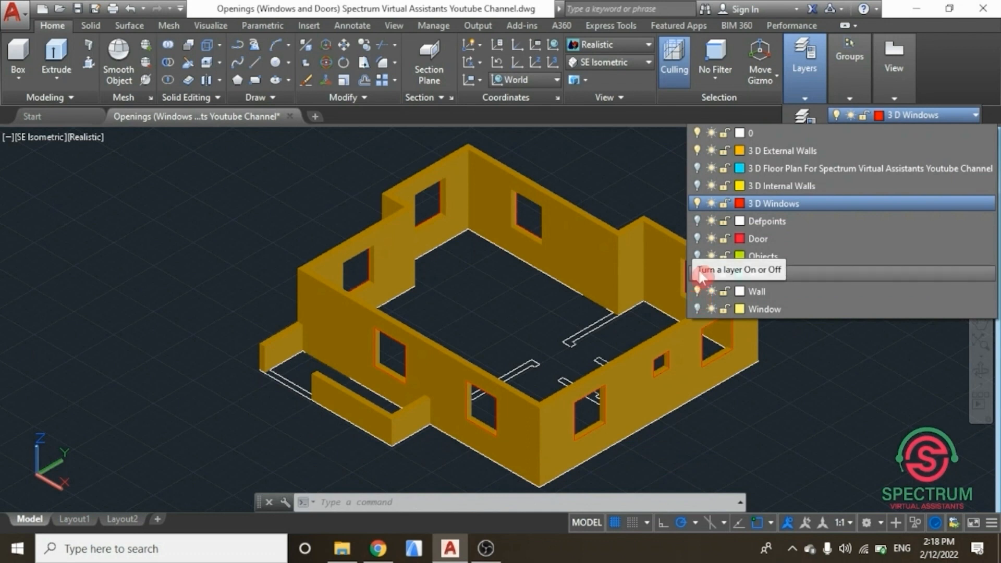
pyautogui.click(697, 238)
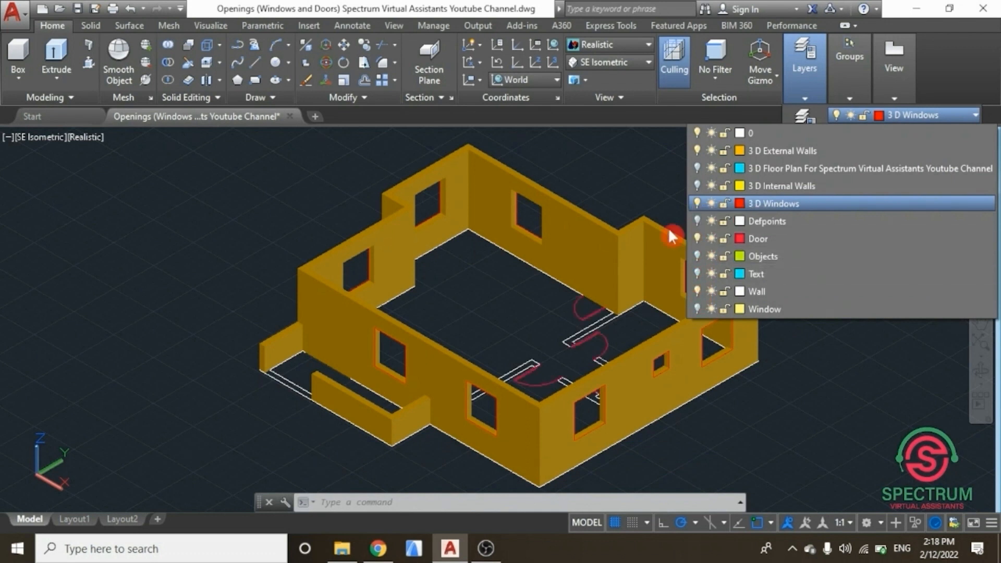
pyautogui.click(634, 226)
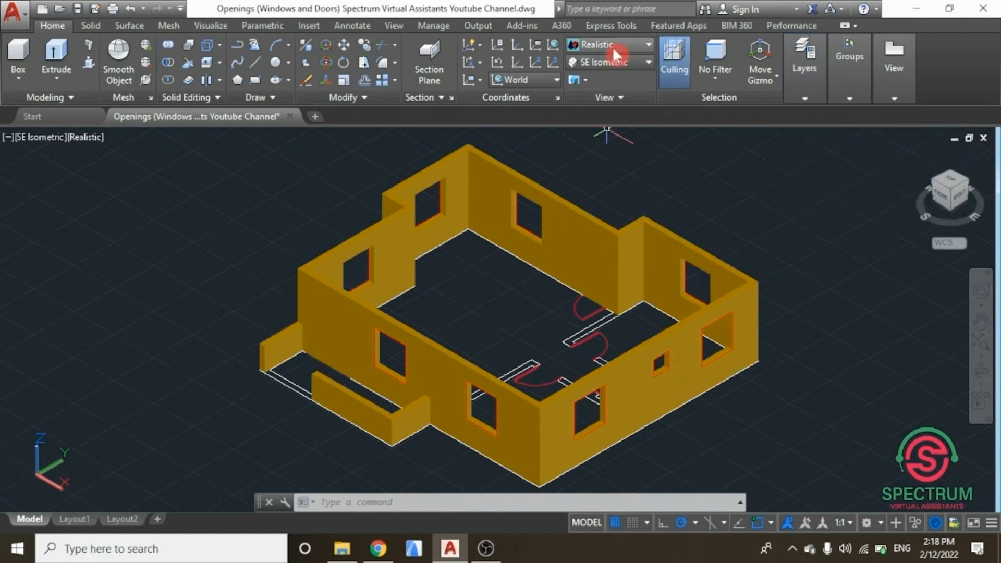
pyautogui.click(612, 46)
pyautogui.click(593, 100)
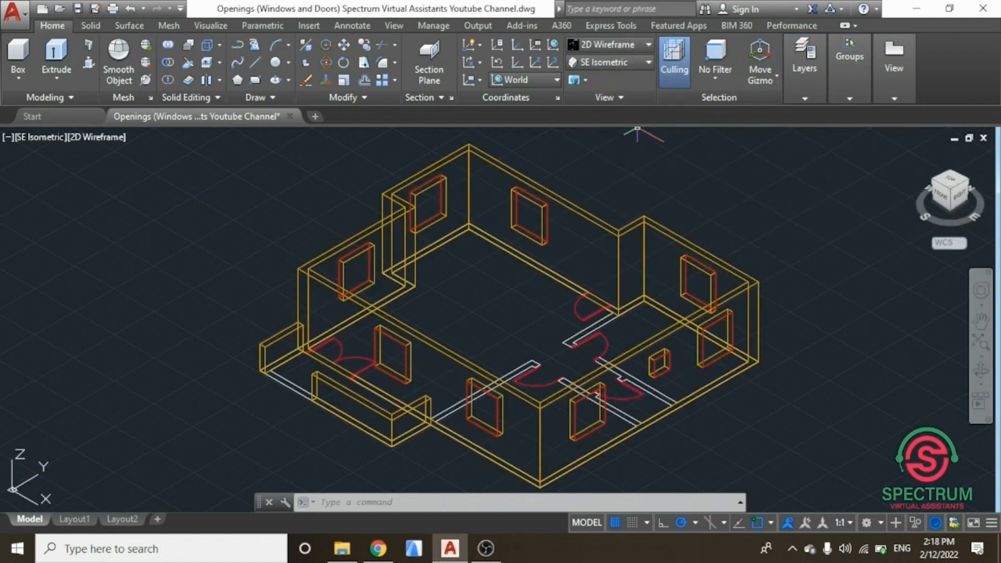
# Step: Make 3 D External Walls the current layer and turn off the 3 D Windows layer
pyautogui.moveTo(805, 92)
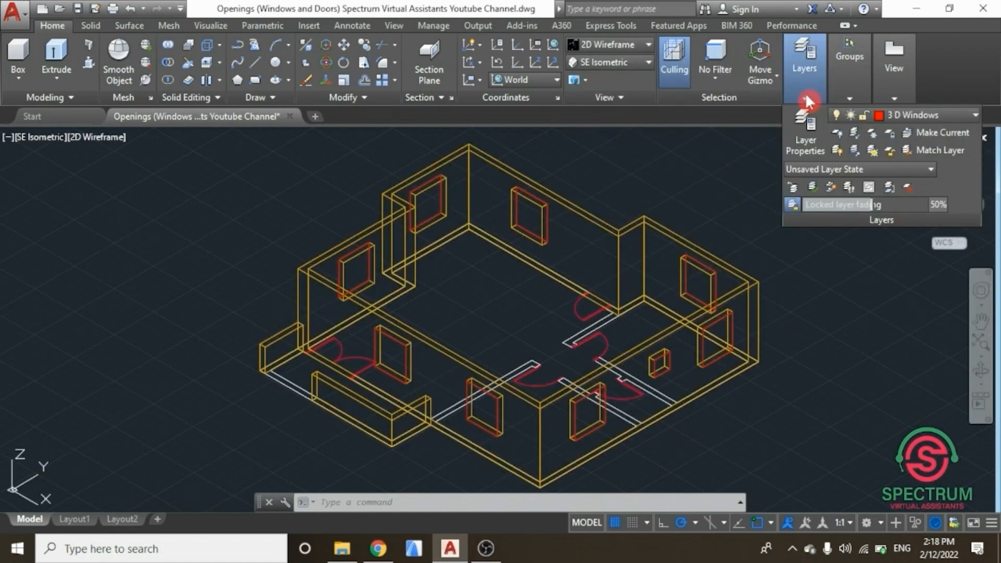
pyautogui.click(955, 116)
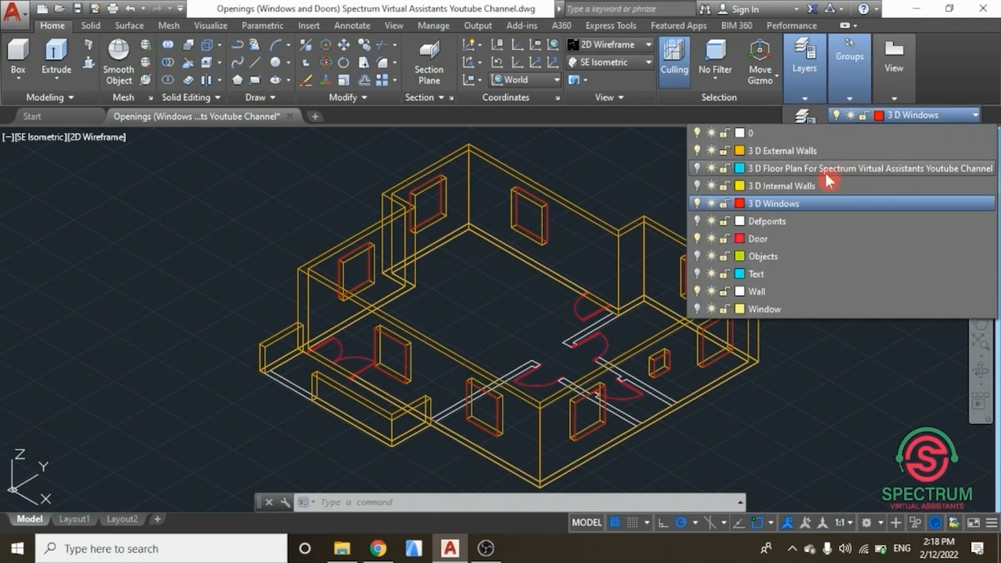
pyautogui.click(749, 151)
pyautogui.click(730, 152)
pyautogui.press('Escape')
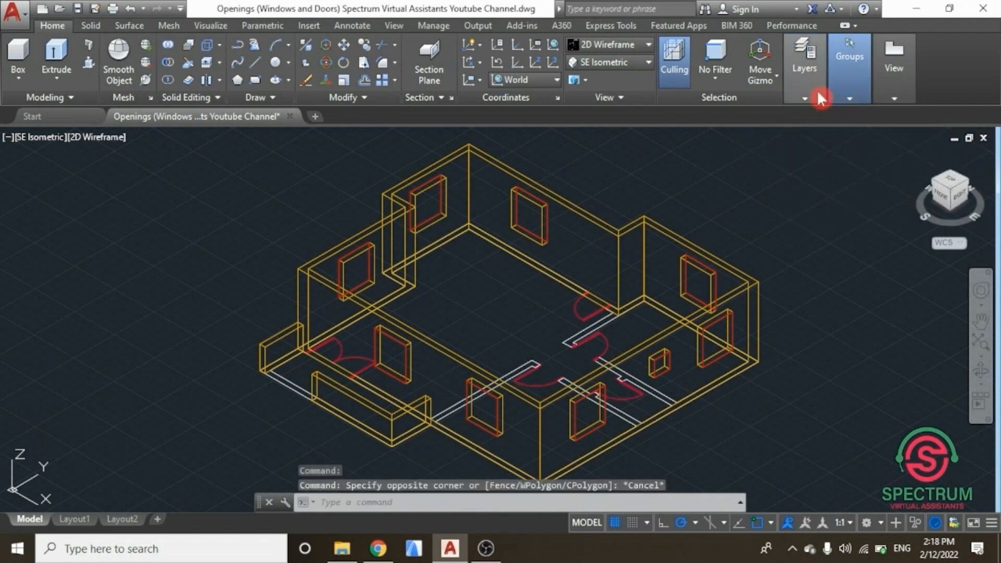
pyautogui.click(950, 116)
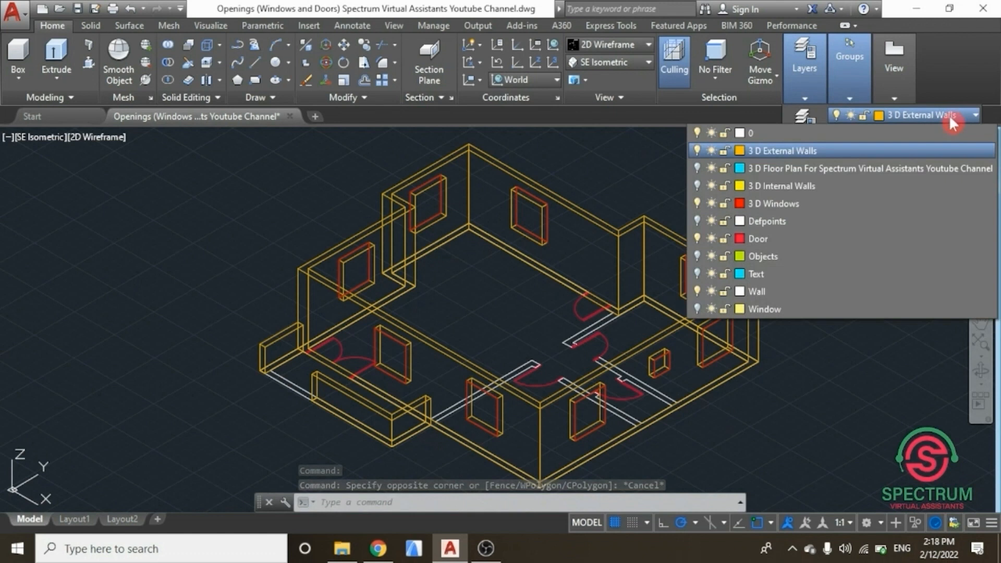
pyautogui.click(698, 203)
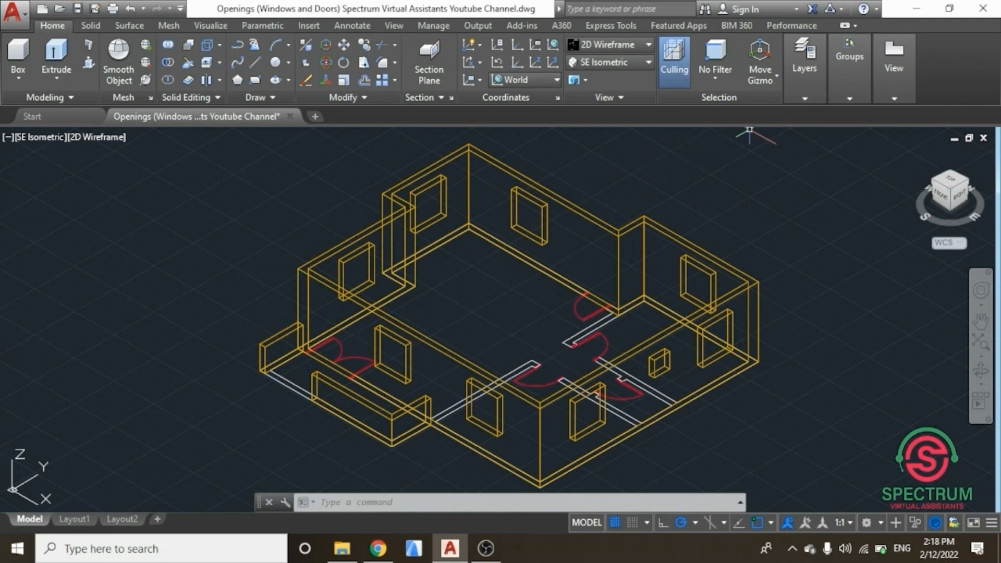
# Step: Open the layer properties manager and create a new layer named 3 D Doors
pyautogui.click(804, 95)
pyautogui.click(792, 120)
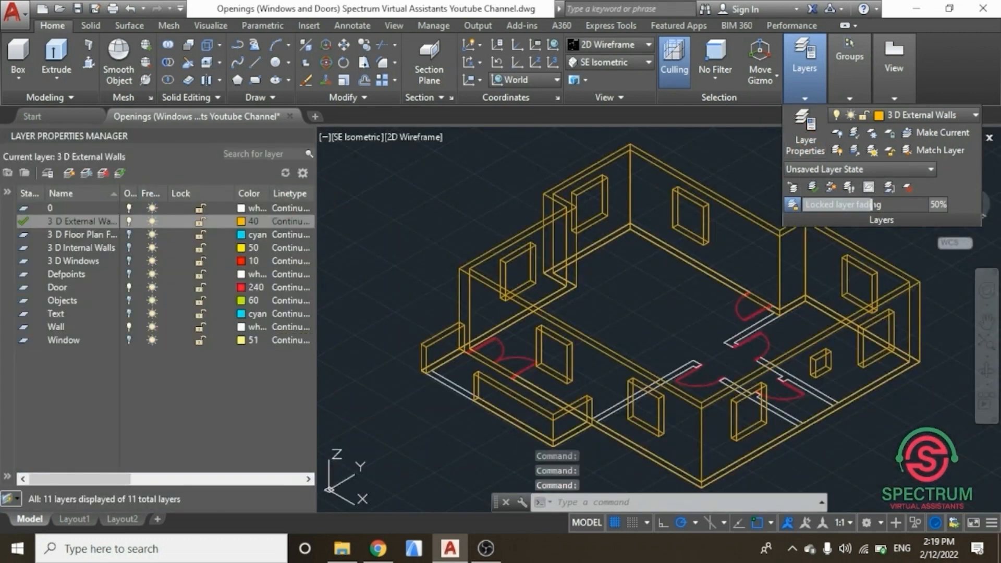
pyautogui.click(69, 172)
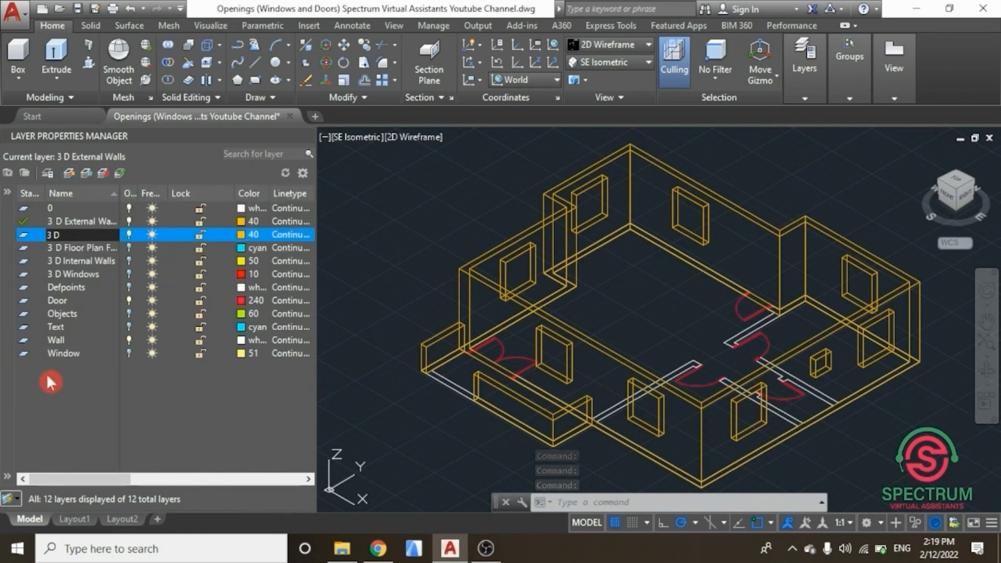
pyautogui.write('Doors')
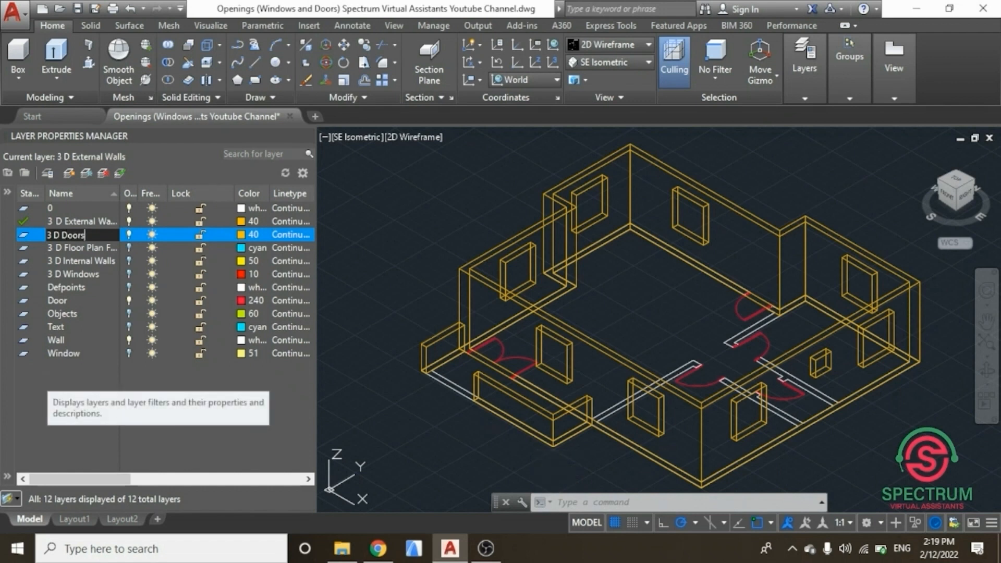
pyautogui.press('Return')
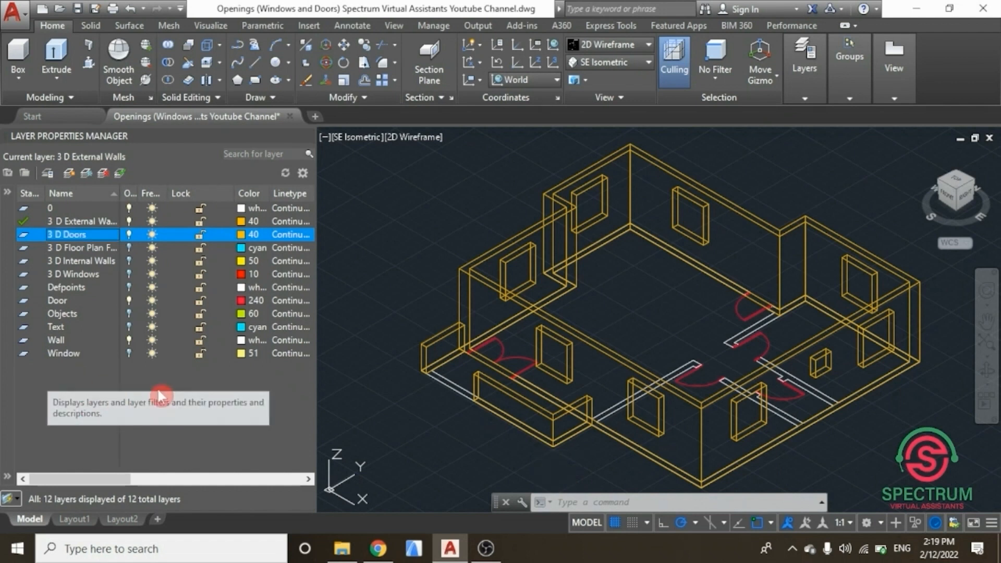
# Step: Set the 3 D Doors layer colour to white, make it the current layer and close the layer manager
pyautogui.click(240, 236)
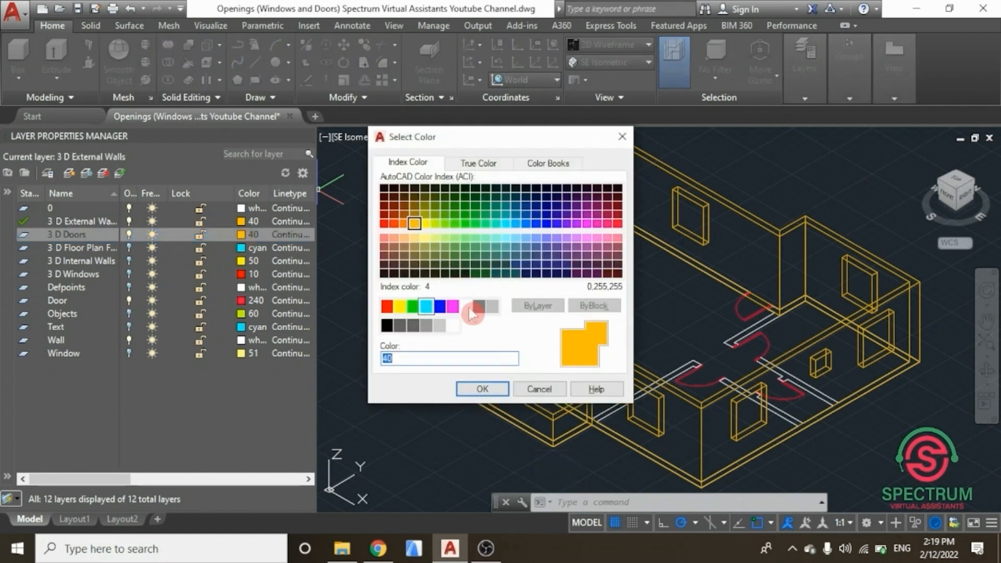
pyautogui.click(466, 306)
pyautogui.click(482, 392)
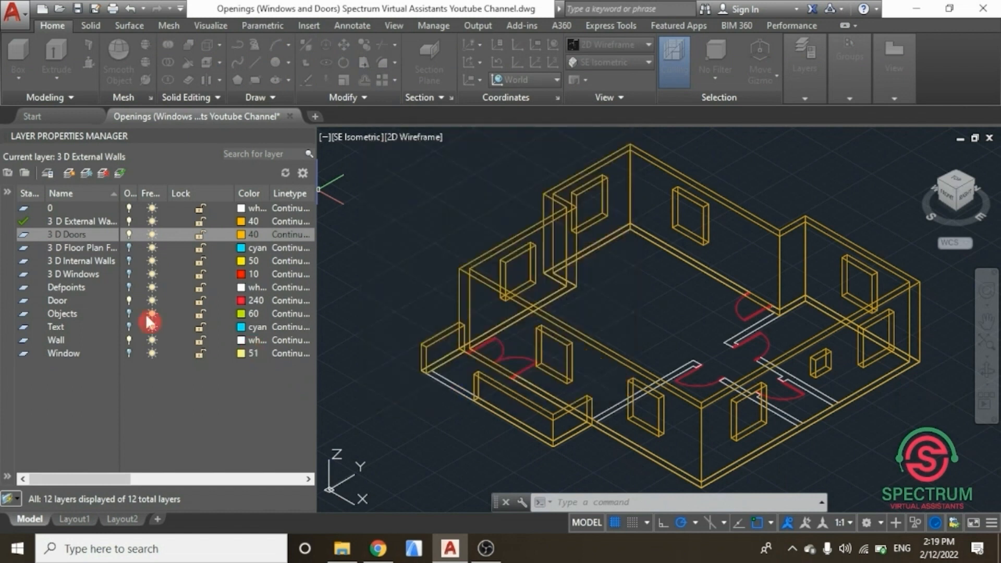
pyautogui.doubleClick(26, 236)
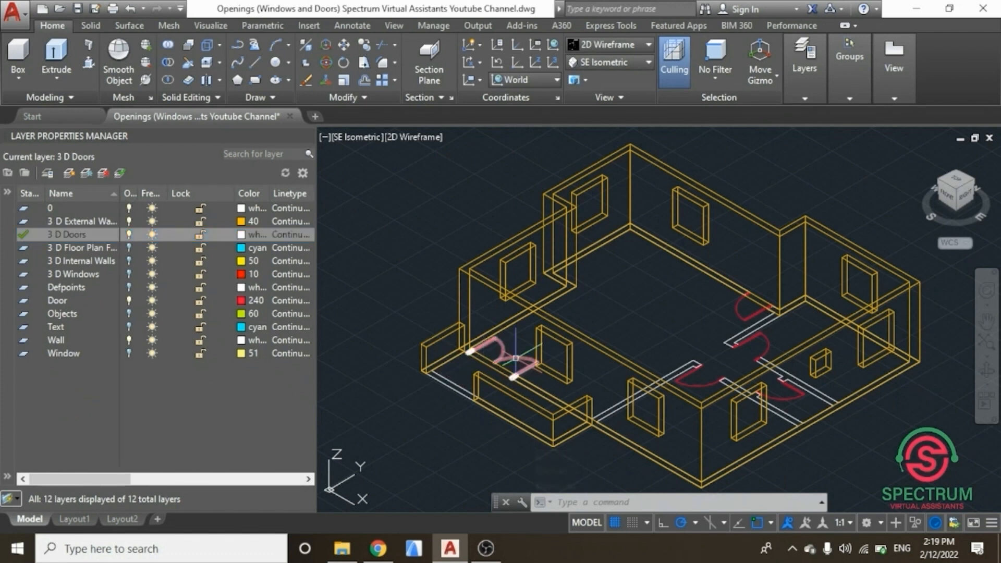
pyautogui.scroll(2, 515, 358)
pyautogui.scroll(2, 516, 358)
pyautogui.scroll(-1, 526, 363)
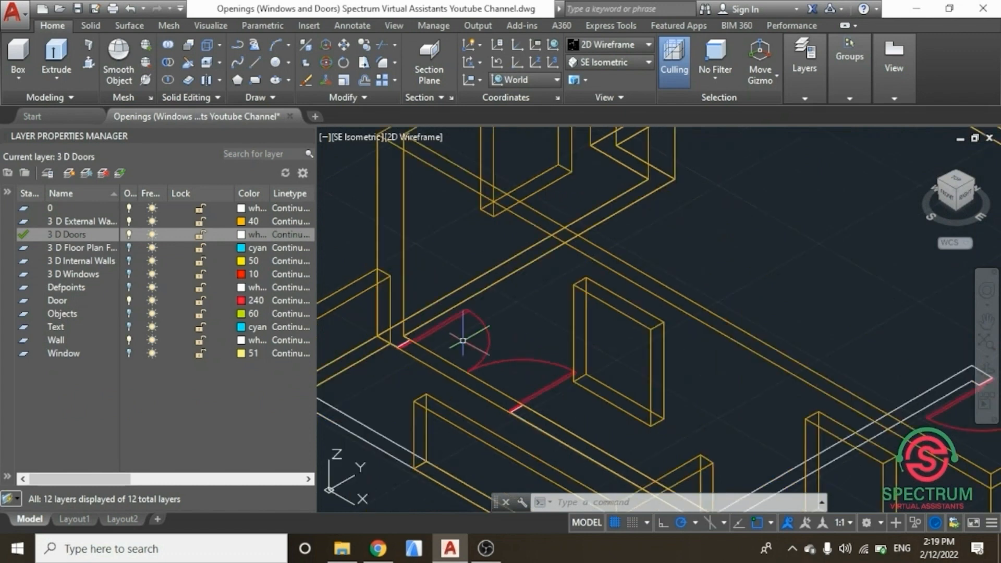
pyautogui.click(306, 137)
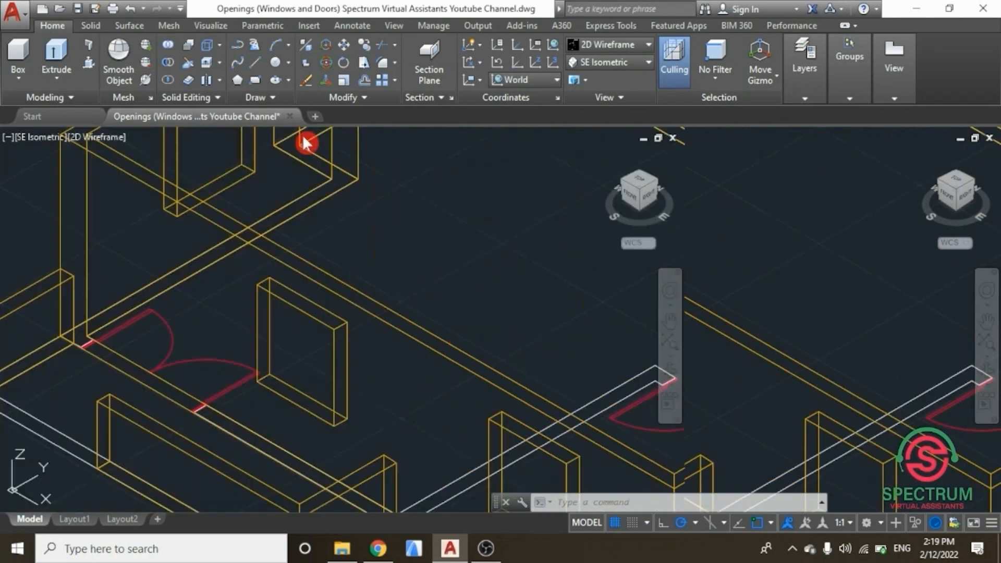
# Step: Draw a vertical line 10 units long up from the corner of the first door opening
pyautogui.click(814, 86)
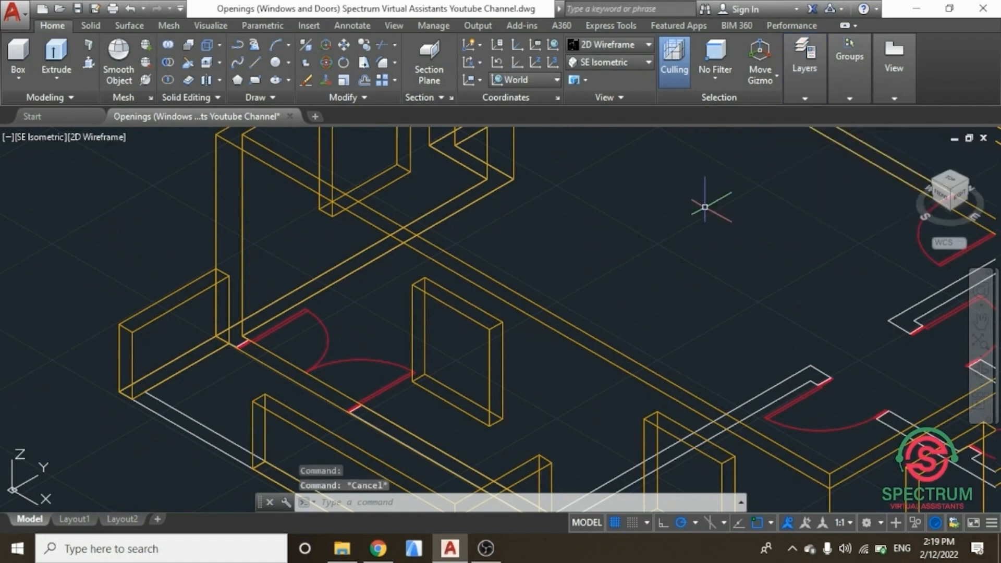
pyautogui.scroll(6, 510, 290)
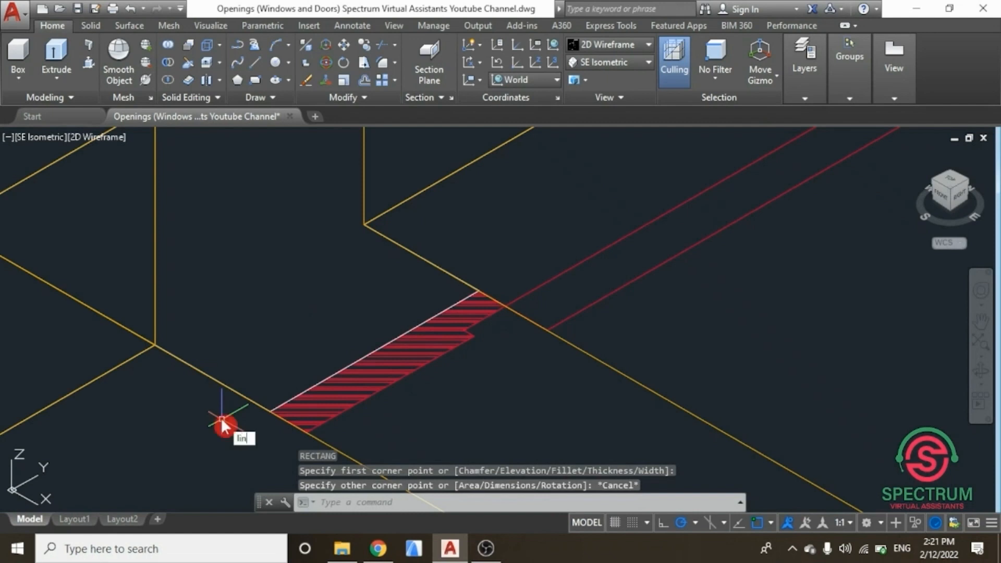
pyautogui.press('Return')
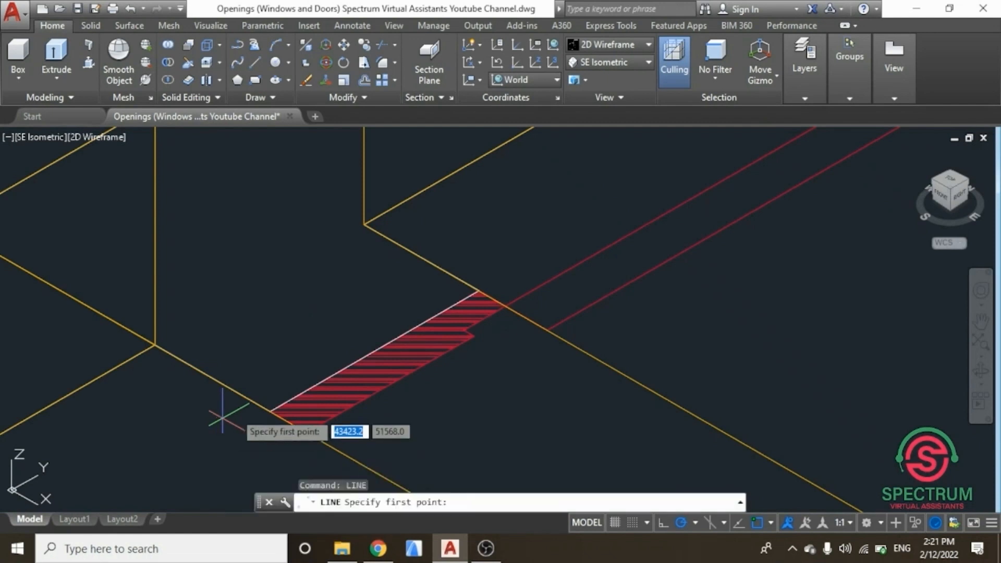
pyautogui.click(271, 412)
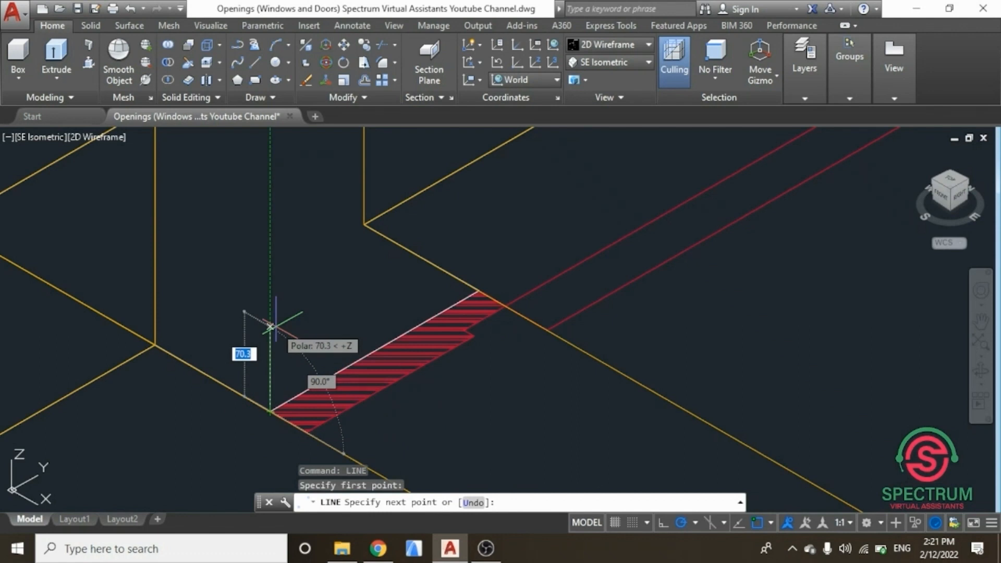
pyautogui.write('10')
pyautogui.press('Return')
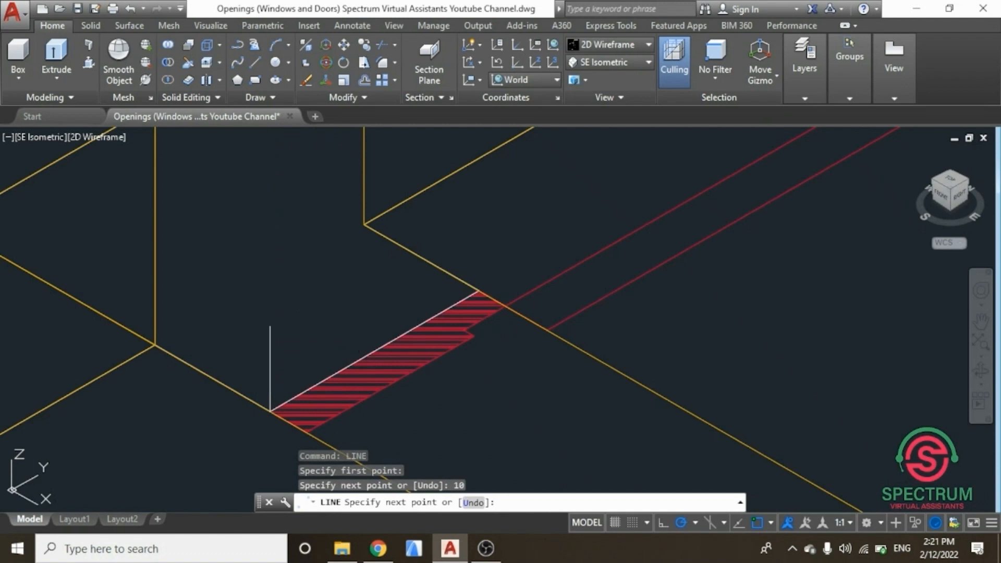
pyautogui.press('Escape')
# Step: Draw a 1800 by 2100 rectangle on the wall face starting at the first door opening's jamb corner
pyautogui.scroll(-4, 264, 391)
pyautogui.scroll(-2, 265, 398)
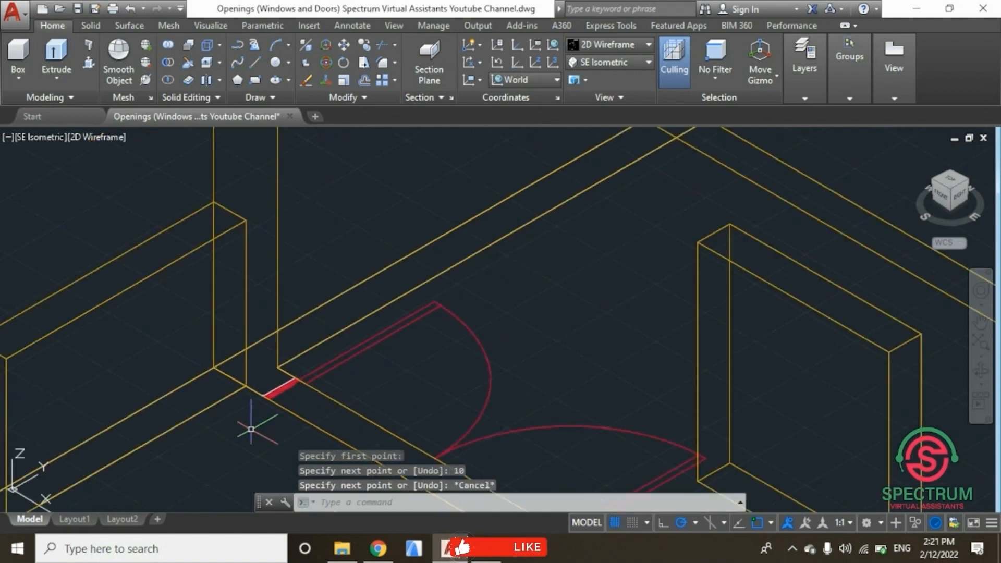
pyautogui.write('rec')
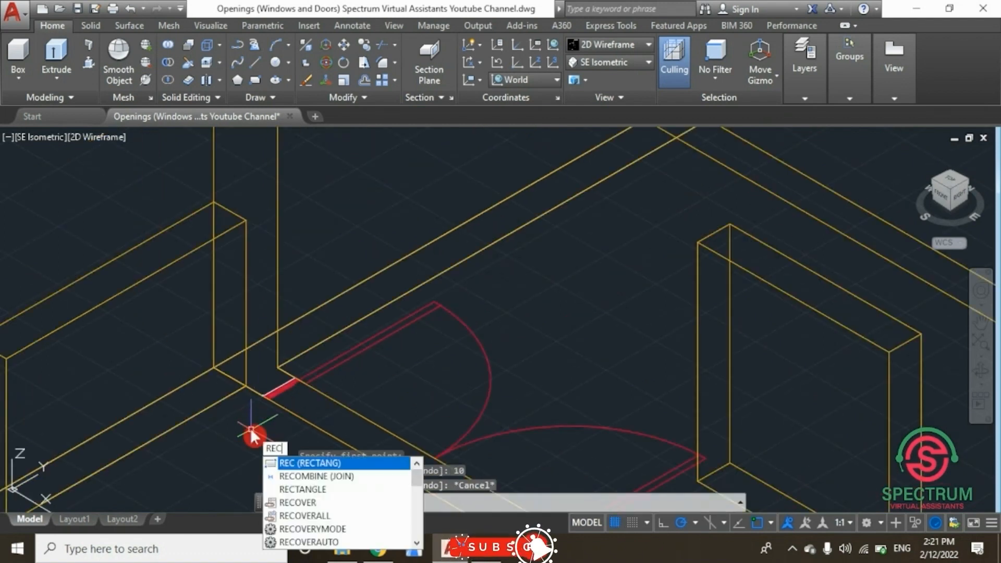
pyautogui.press('Return')
pyautogui.scroll(5, 260, 420)
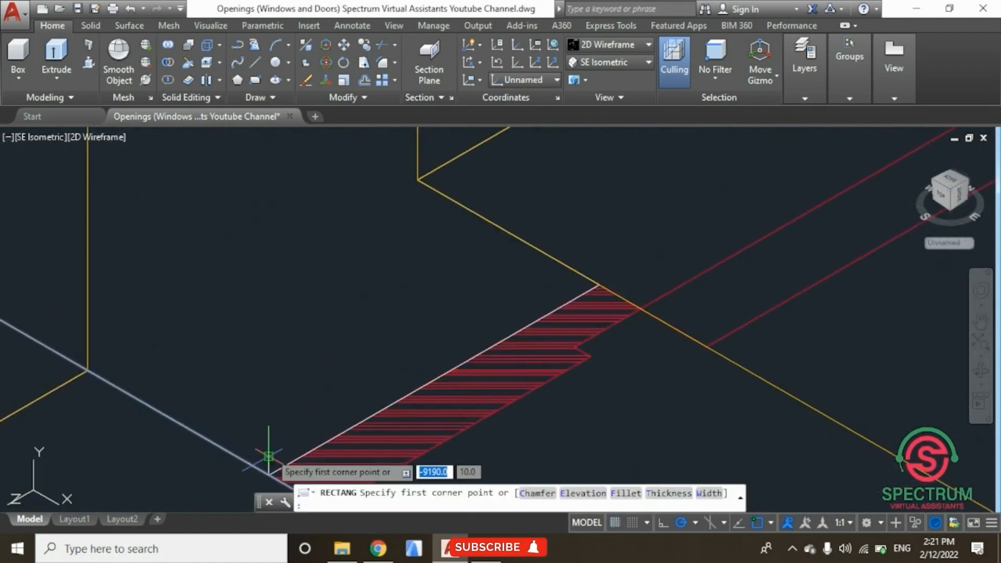
pyautogui.click(271, 472)
pyautogui.scroll(3, 273, 336)
pyautogui.scroll(-6, 271, 338)
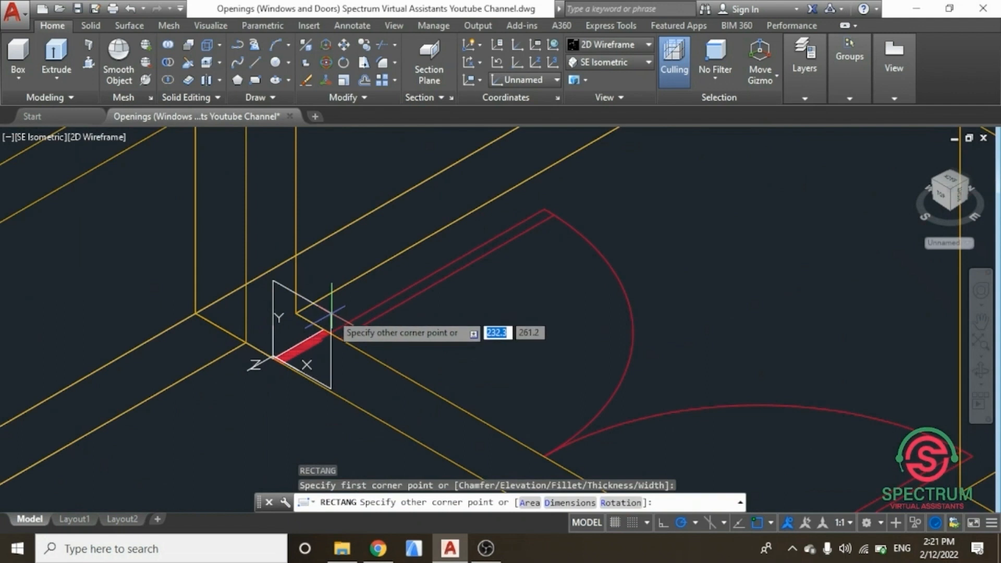
pyautogui.scroll(6, 359, 328)
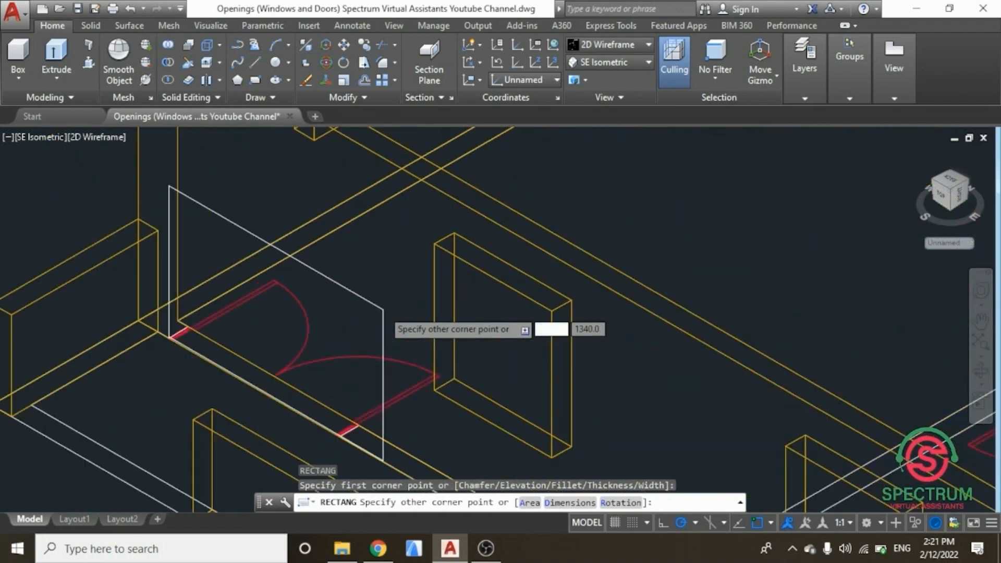
pyautogui.scroll(-2, 323, 249)
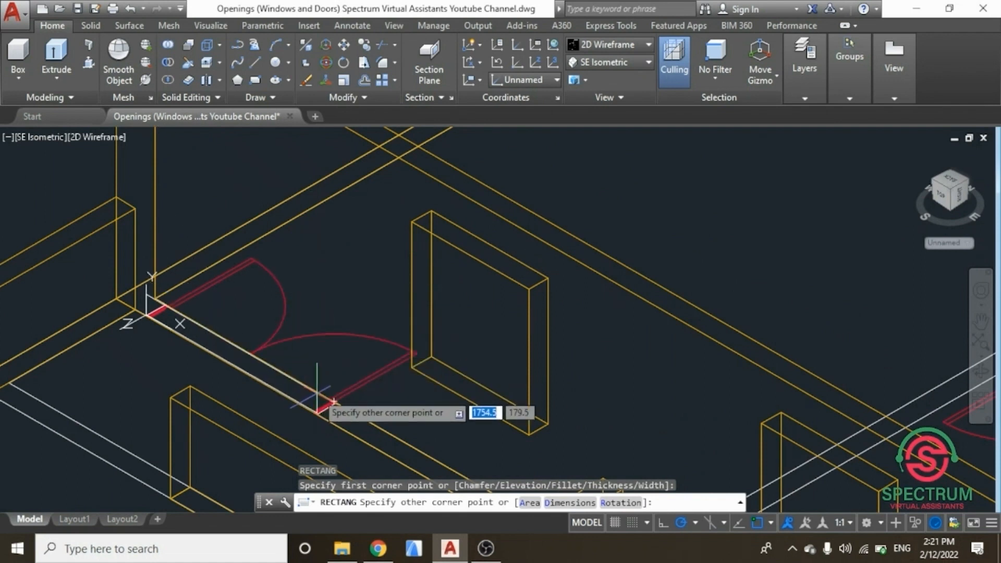
pyautogui.write('1800')
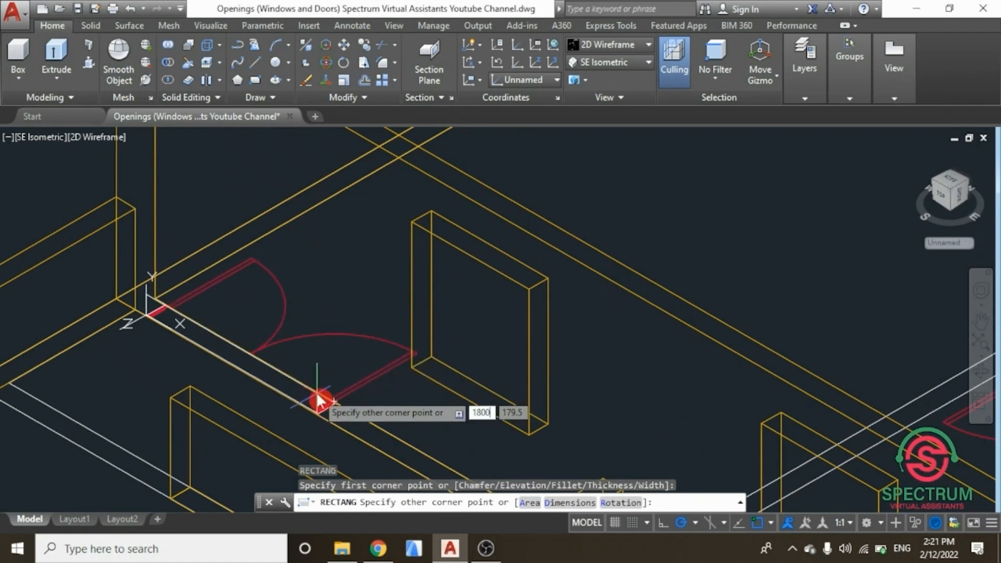
pyautogui.press('Tab')
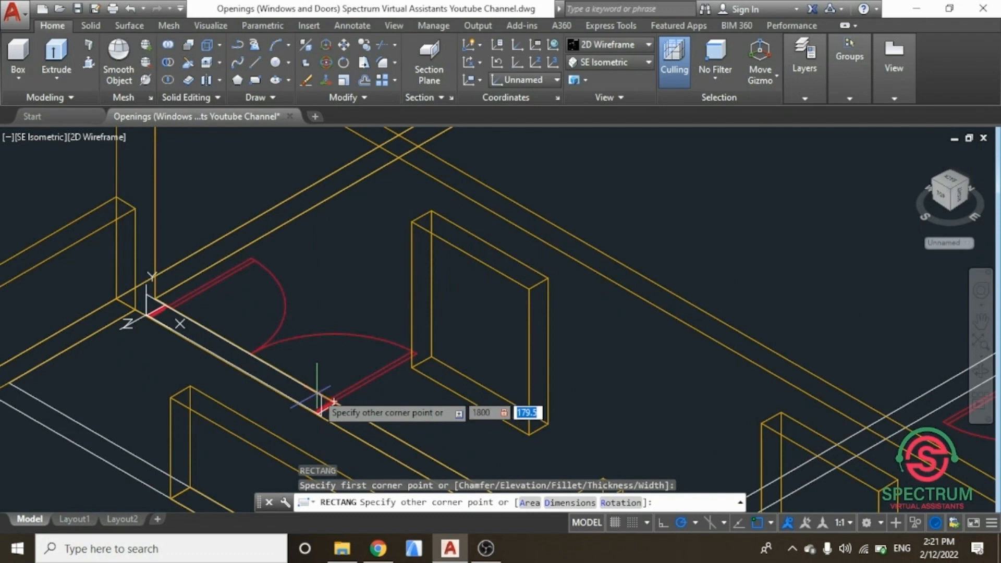
pyautogui.write('21')
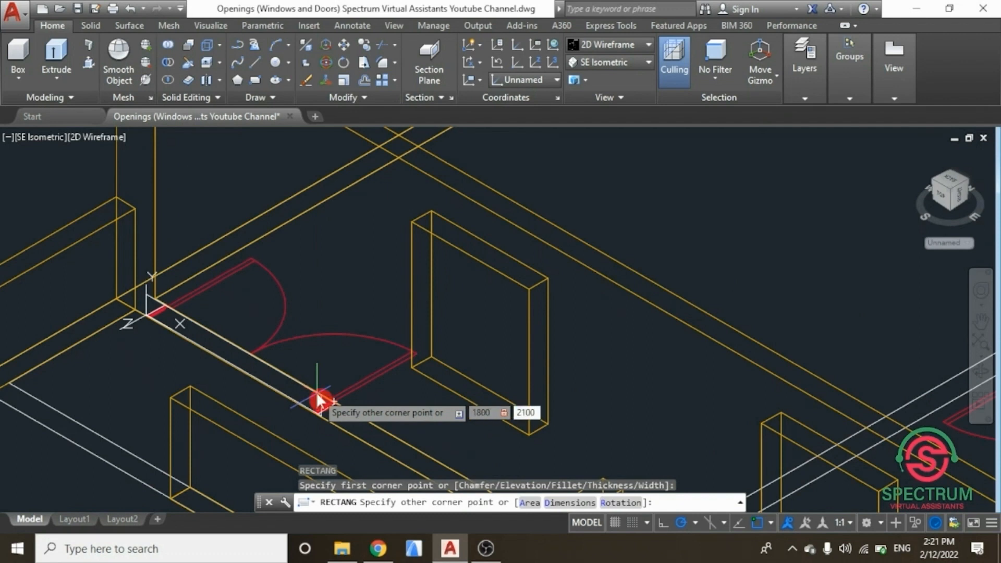
pyautogui.write('00')
pyautogui.press('Return')
pyautogui.press('Escape')
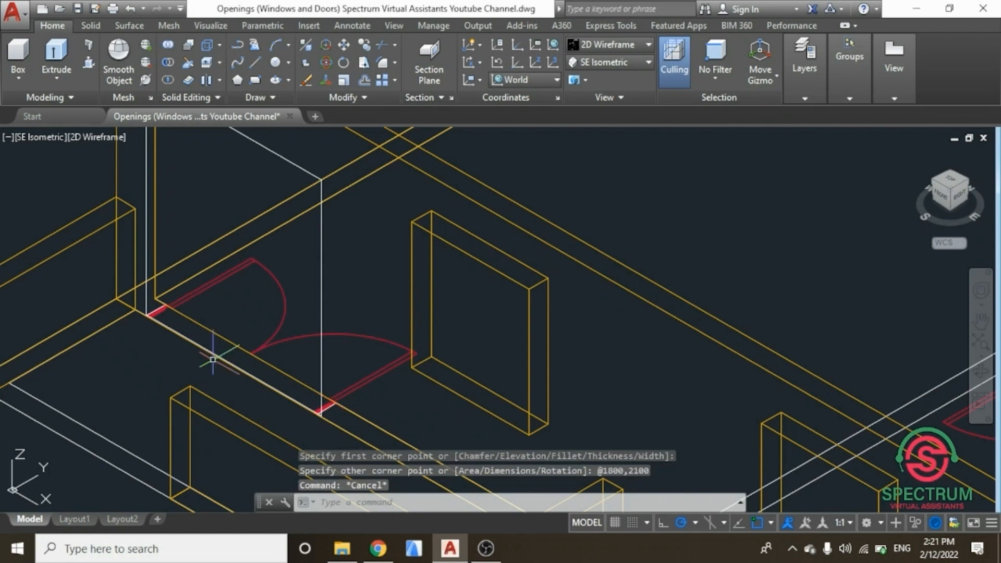
# Step: Erase the short vertical line at the door corner
pyautogui.scroll(-2, 212, 354)
pyautogui.scroll(6, 168, 334)
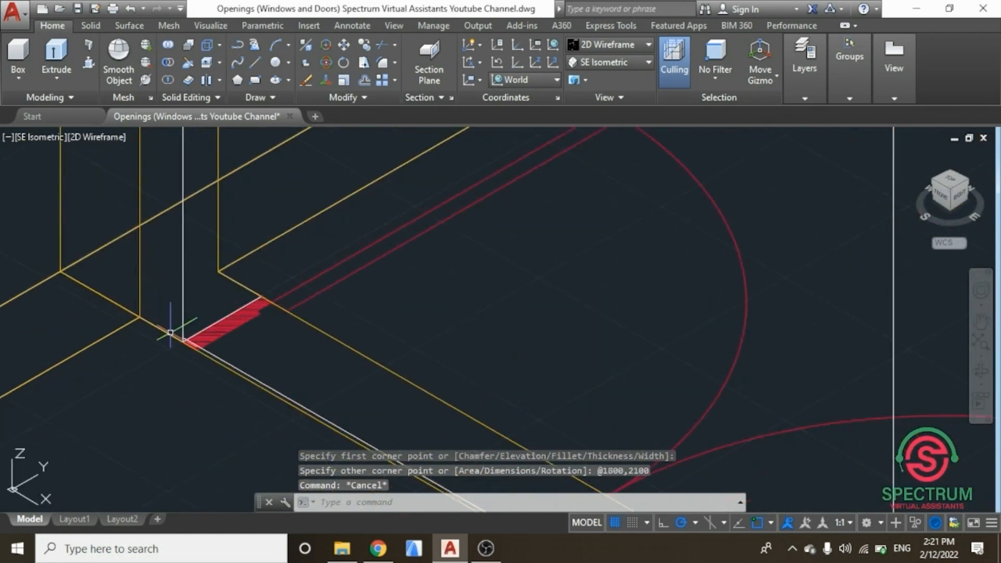
pyautogui.click(209, 219)
pyautogui.press('Delete')
pyautogui.scroll(-5, 146, 329)
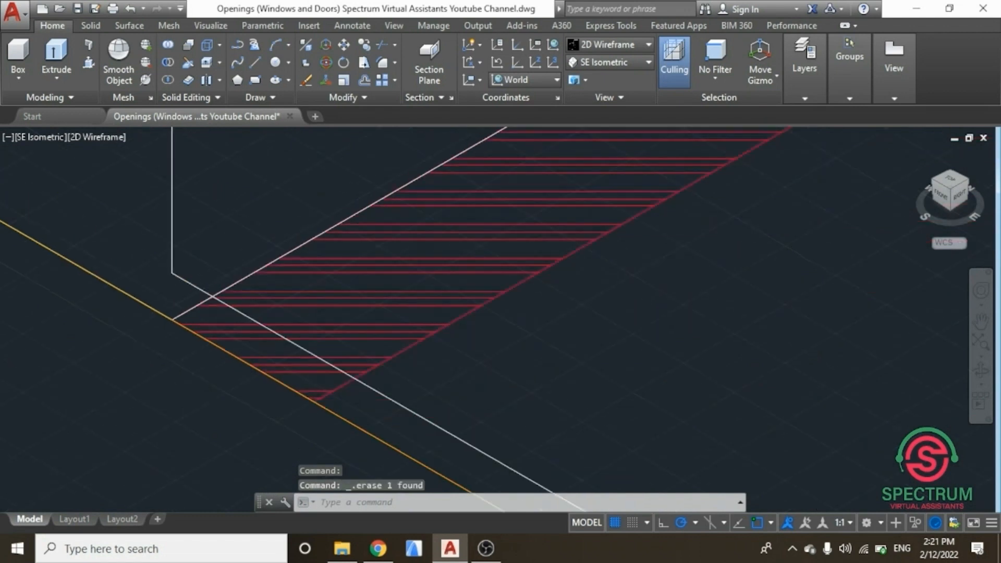
pyautogui.scroll(-3, 156, 334)
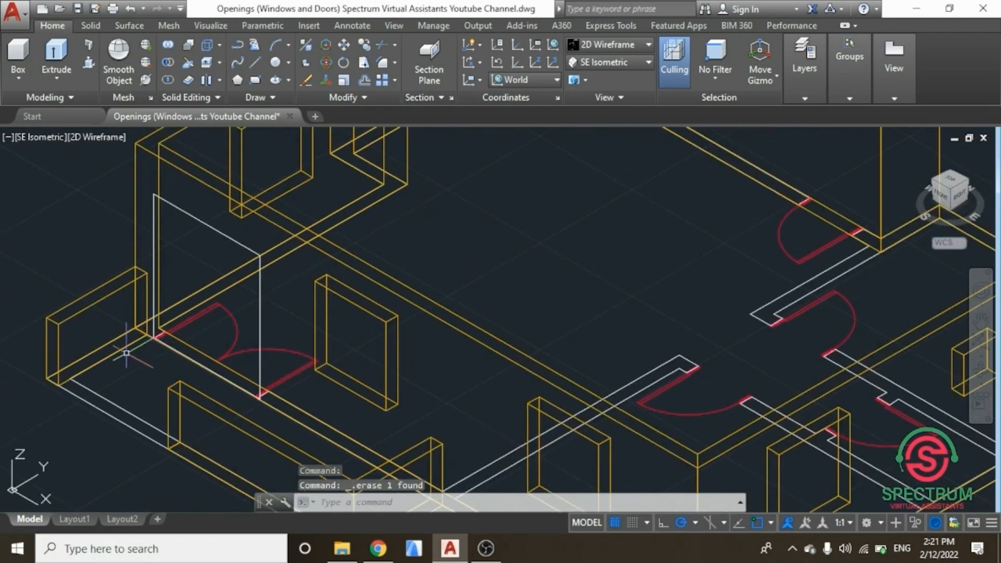
pyautogui.scroll(1, 169, 322)
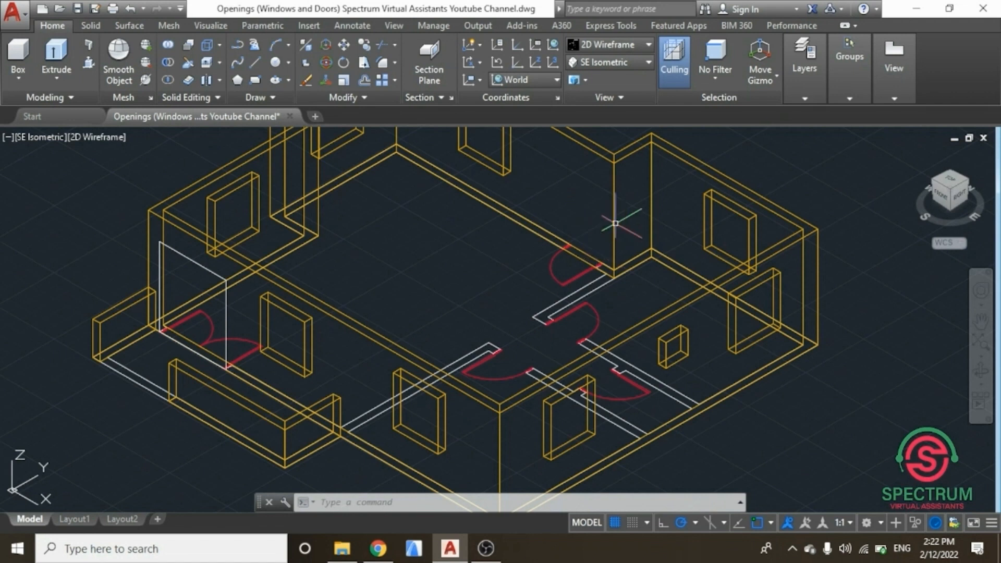
# Step: Draw a vertical line 10 units long up from the corner of the next door opening
pyautogui.keyDown('shift'); pyautogui.moveTo(895, 183); pyautogui.dragTo(576, 186, button='middle'); pyautogui.keyUp('shift')
pyautogui.scroll(-4, 464, 228)
pyautogui.scroll(-2, 464, 229)
pyautogui.scroll(4, 528, 307)
pyautogui.moveTo(531, 308); pyautogui.dragTo(684, 366, button='middle')
pyautogui.keyDown('shift'); pyautogui.moveTo(440, 172); pyautogui.dragTo(433, 175, button='middle'); pyautogui.keyUp('shift')
pyautogui.scroll(8, 649, 386)
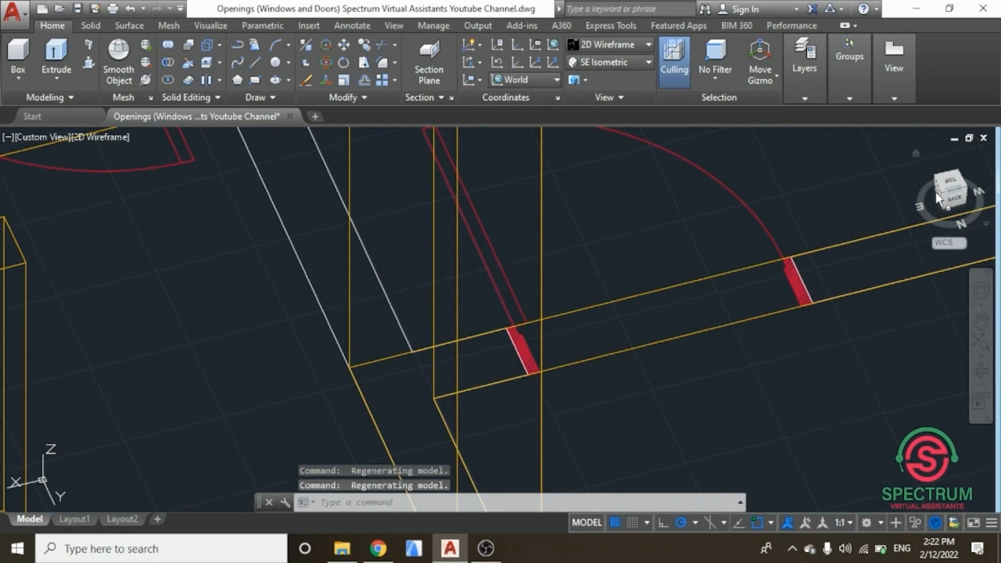
pyautogui.keyDown('shift'); pyautogui.moveTo(887, 174); pyautogui.dragTo(645, 188, button='middle'); pyautogui.keyUp('shift')
pyautogui.scroll(-5, 644, 352)
pyautogui.scroll(6, 553, 344)
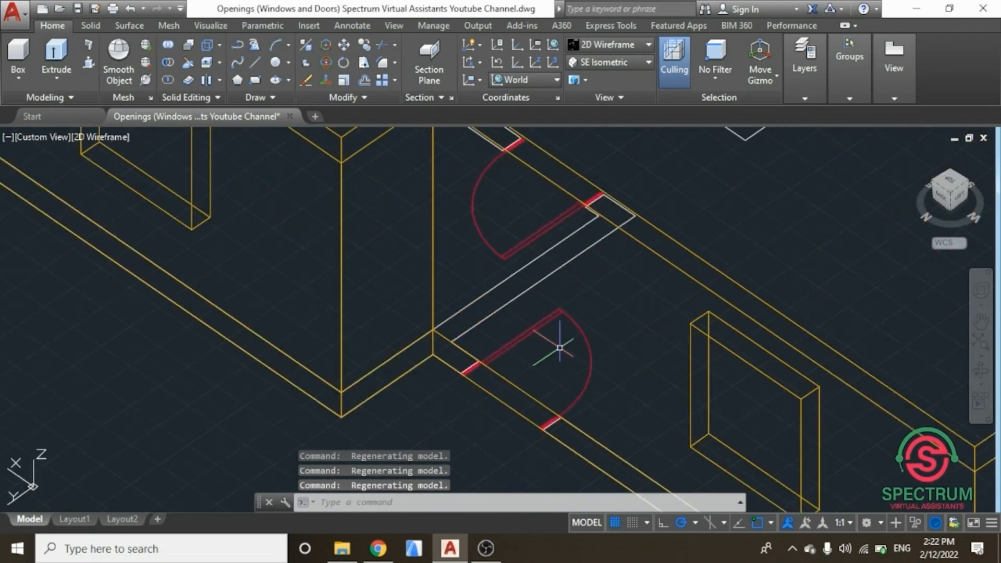
pyautogui.press('Escape')
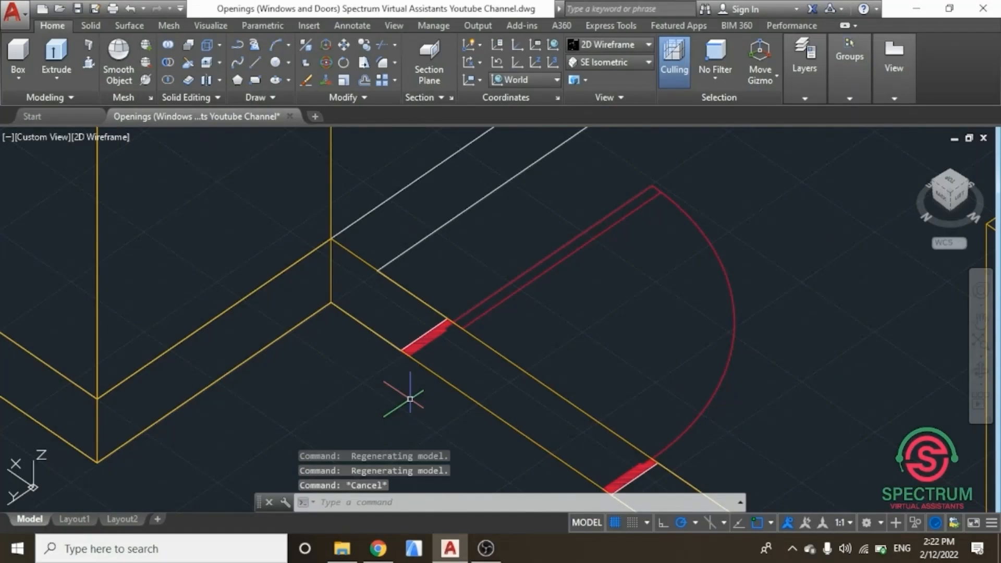
pyautogui.write('LINE')
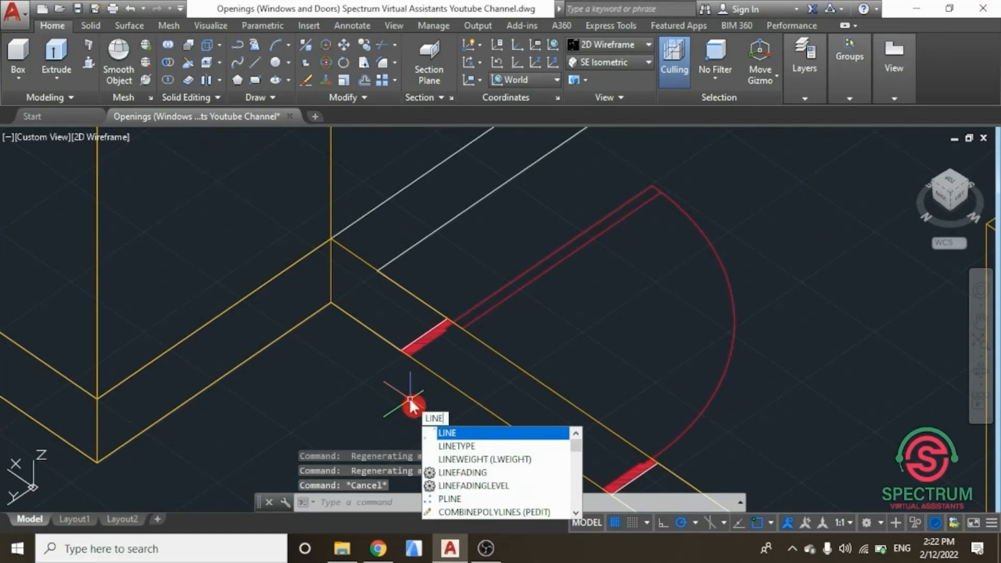
pyautogui.click(448, 433)
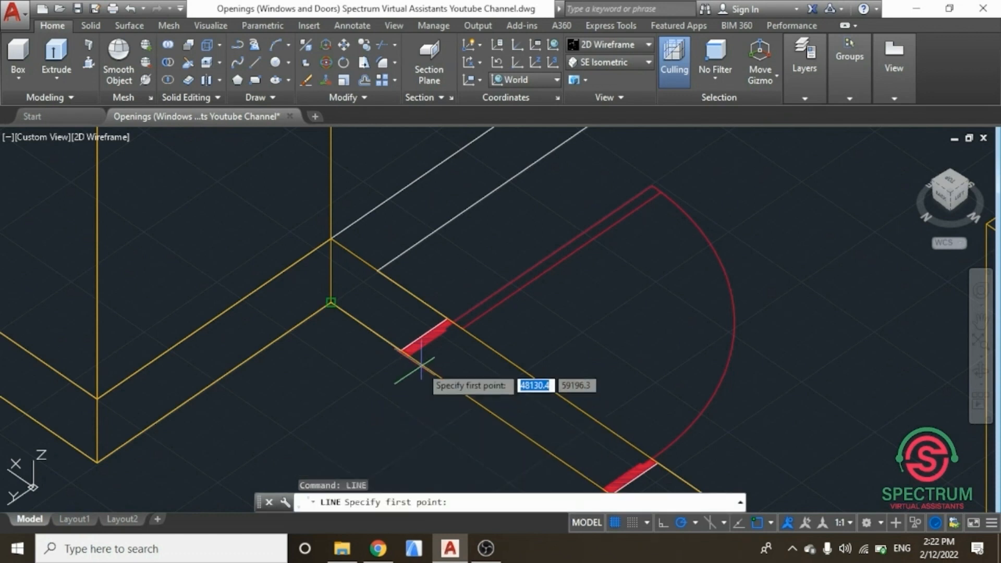
pyautogui.scroll(5, 415, 346)
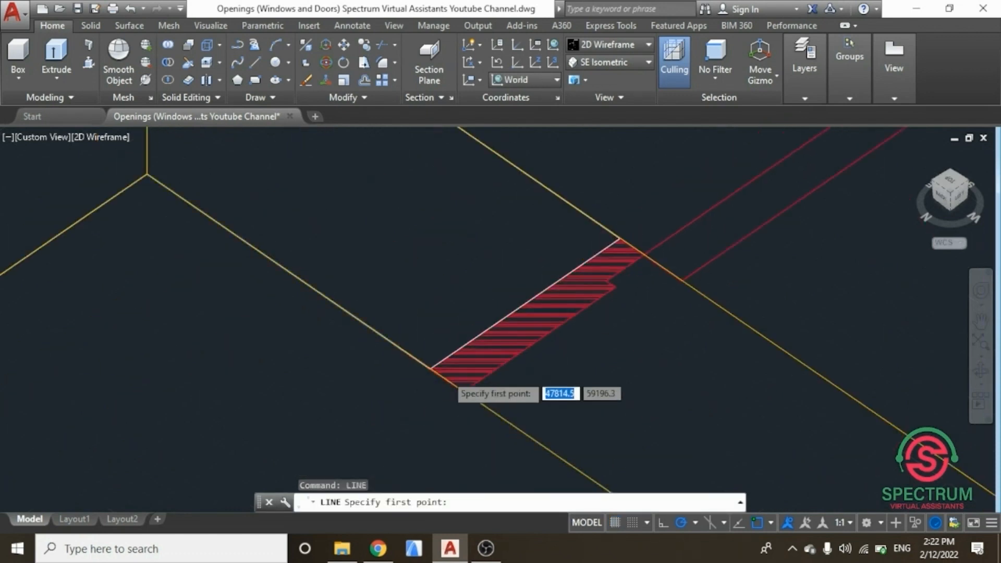
pyautogui.click(402, 361)
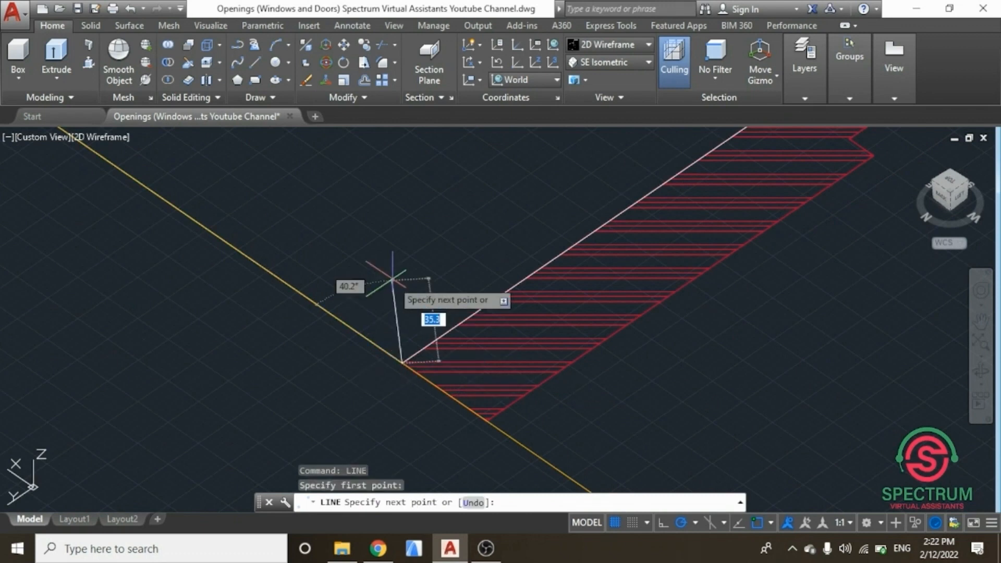
pyautogui.write('10')
pyautogui.press('Return')
pyautogui.press('Escape')
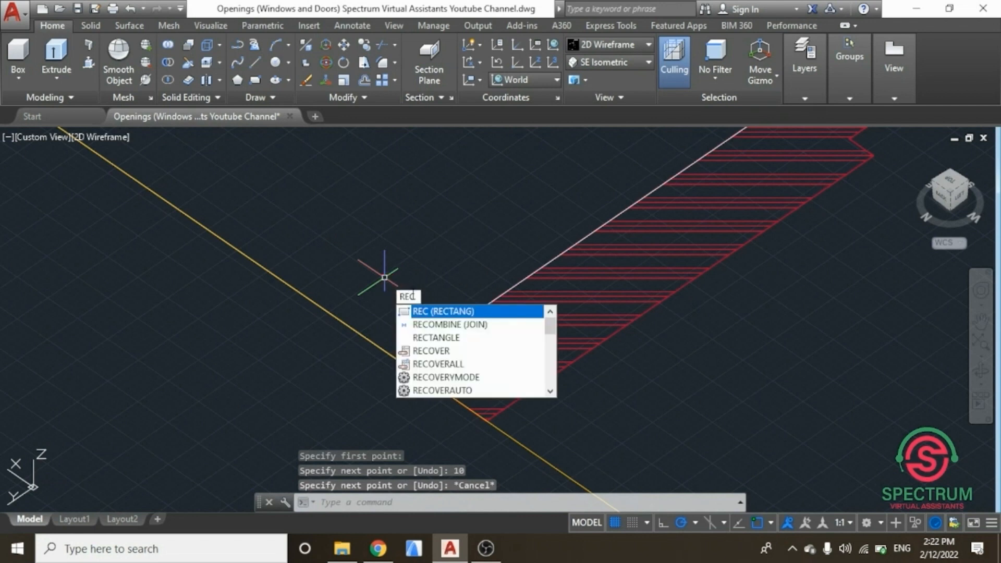
# Step: Draw a 900 by 2100 rectangle on the wall face starting at the top of the short vertical line
pyautogui.press('Return')
pyautogui.scroll(2, 403, 334)
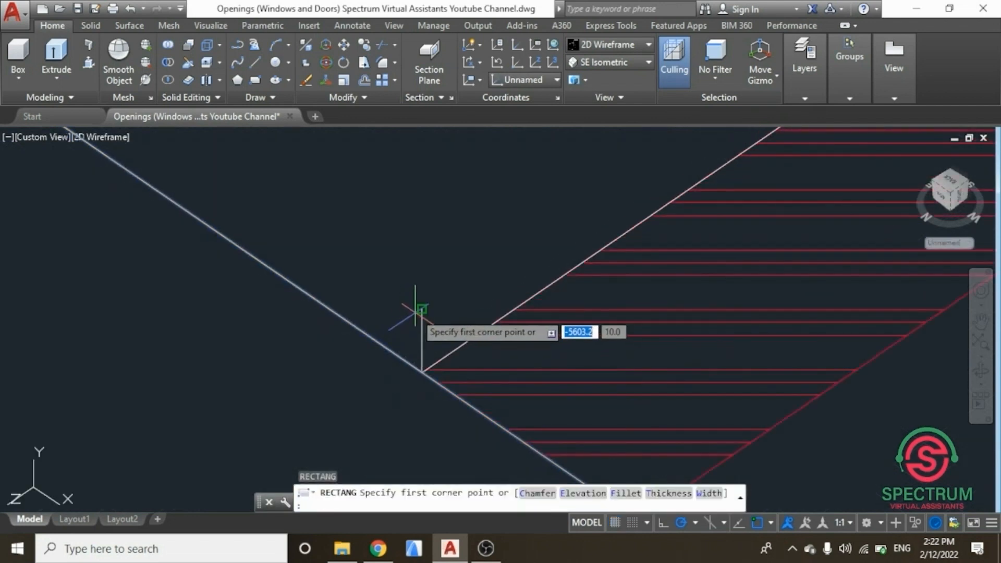
pyautogui.click(420, 309)
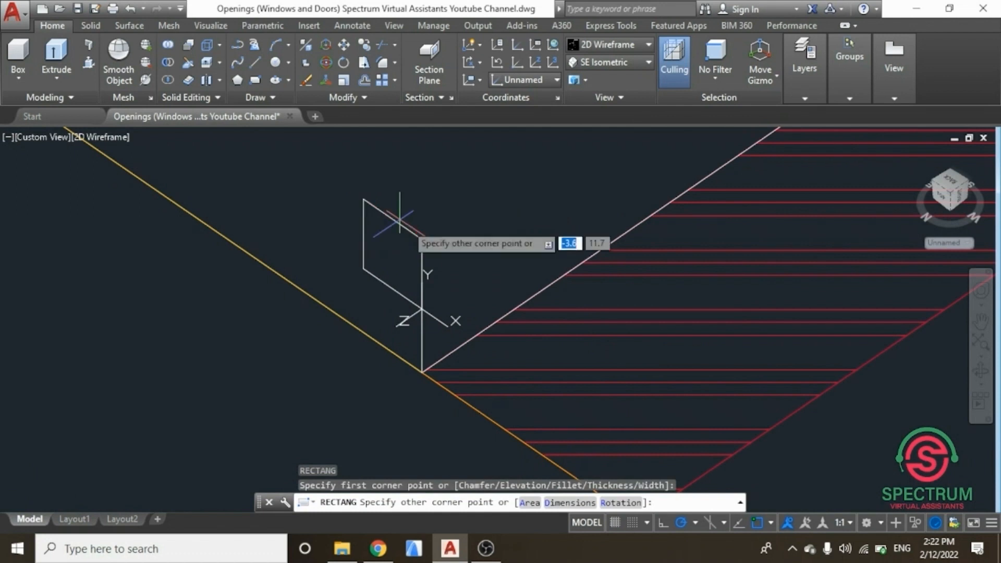
pyautogui.scroll(-4, 574, 308)
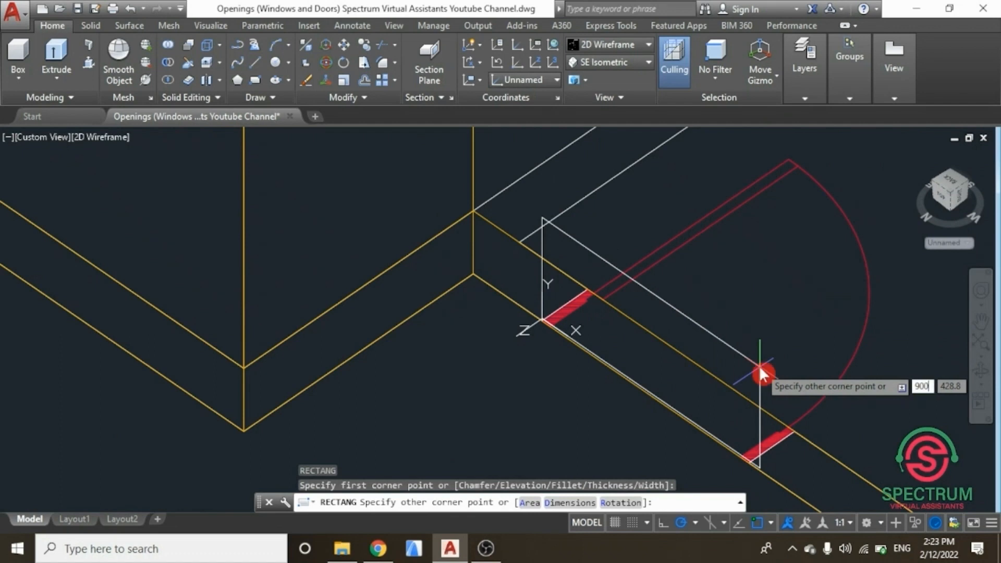
pyautogui.press('Tab')
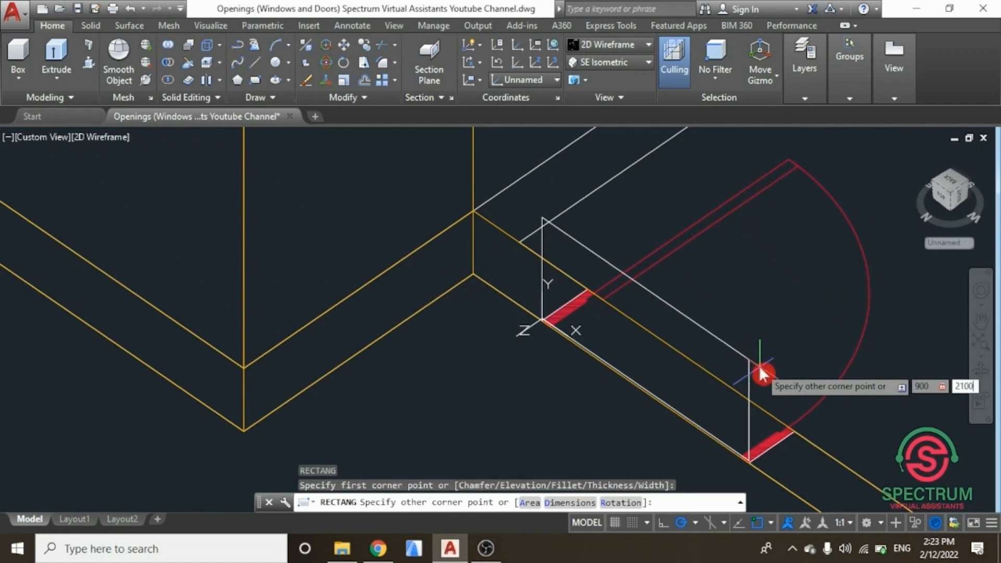
pyautogui.press('Return')
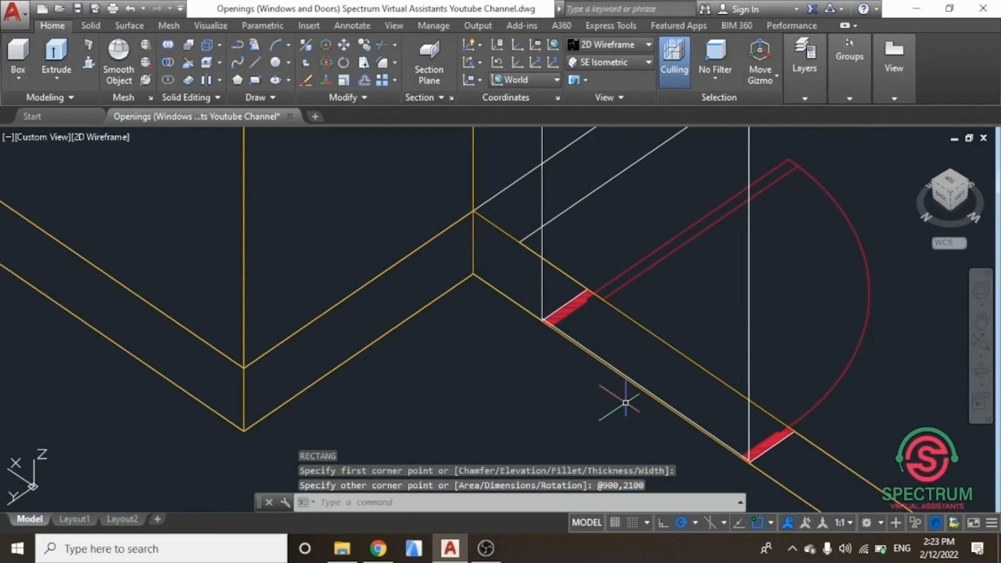
# Step: Erase the short vertical line at the door corner
pyautogui.scroll(4, 559, 333)
pyautogui.scroll(5, 506, 293)
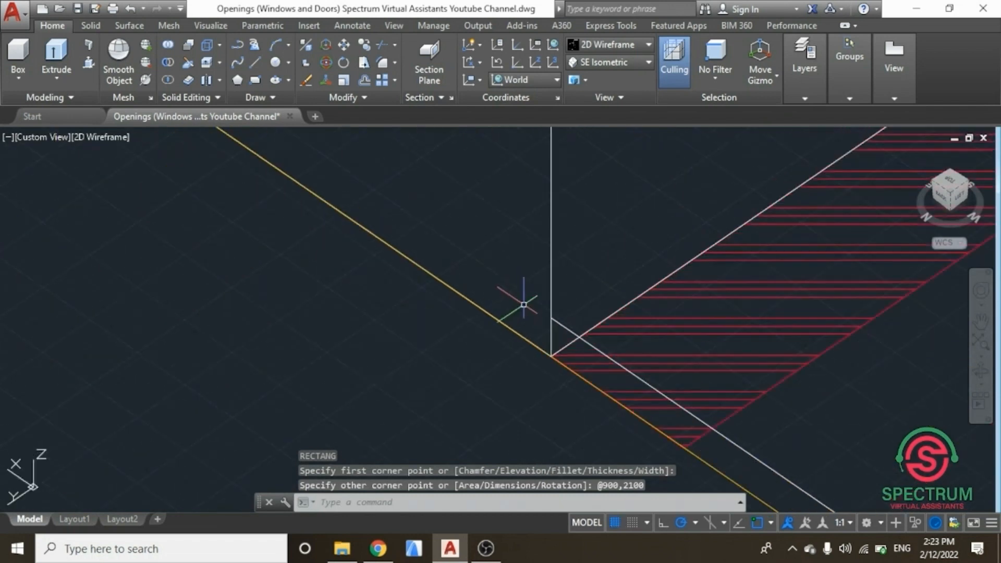
pyautogui.click(552, 331)
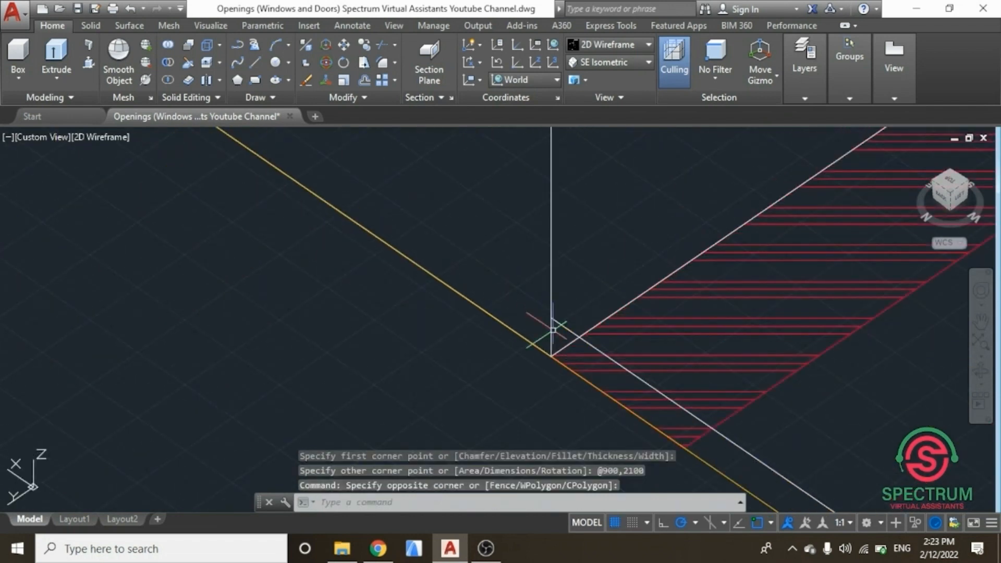
pyautogui.click(554, 332)
pyautogui.press('Delete')
# Step: Turn on the 3 D Internal Walls layer
pyautogui.scroll(-5, 485, 365)
pyautogui.scroll(-3, 486, 377)
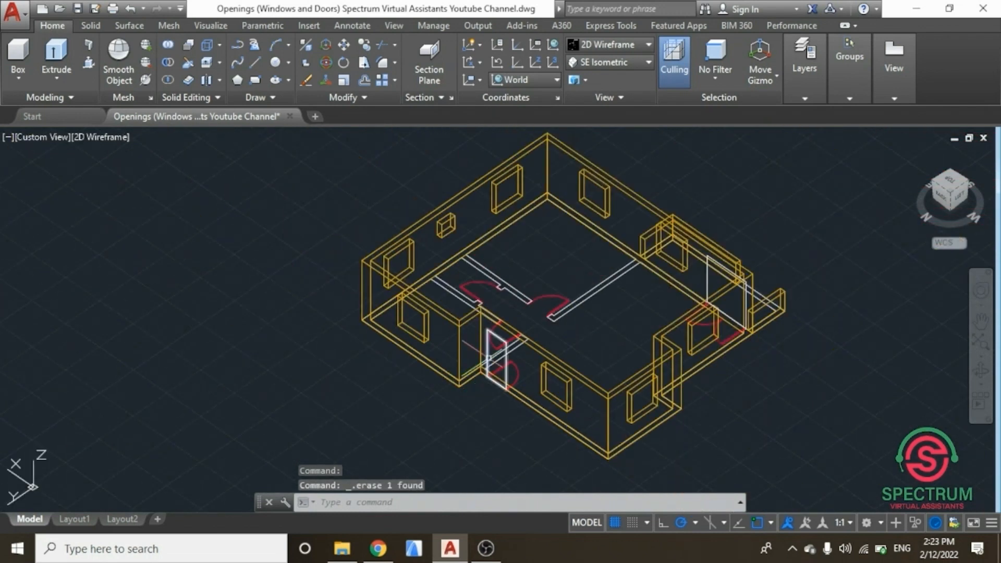
pyautogui.scroll(5, 477, 316)
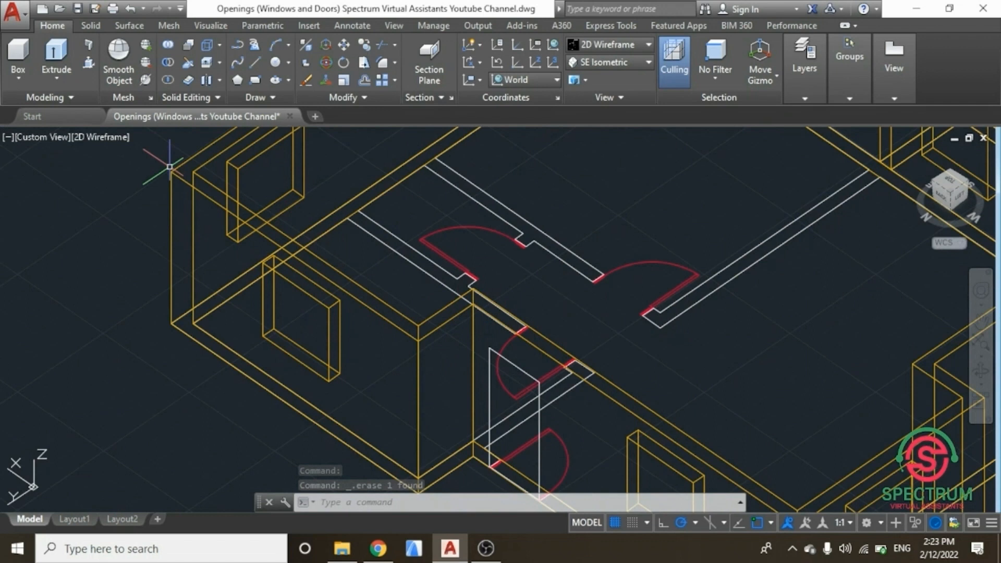
pyautogui.scroll(-6, 271, 272)
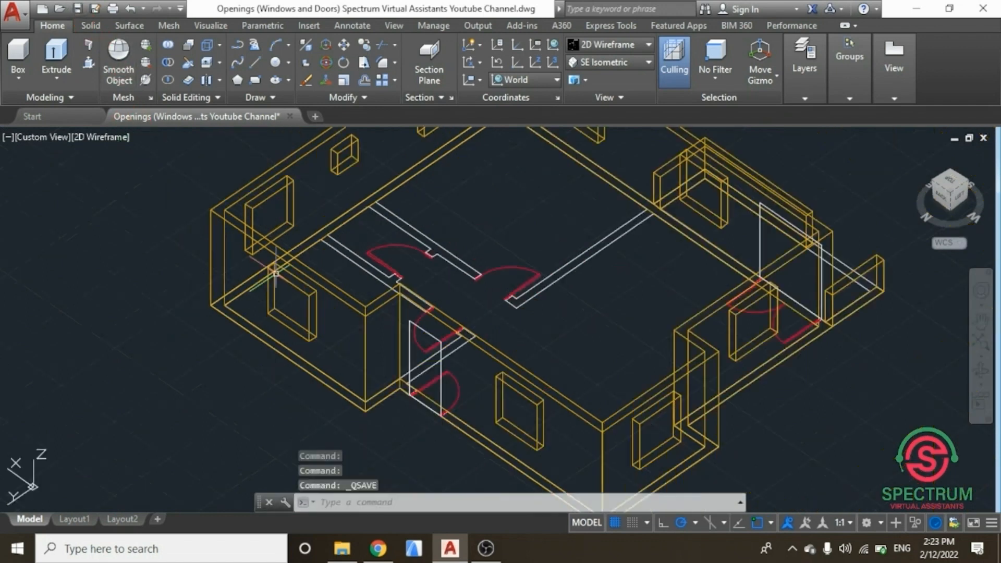
pyautogui.scroll(2, 310, 241)
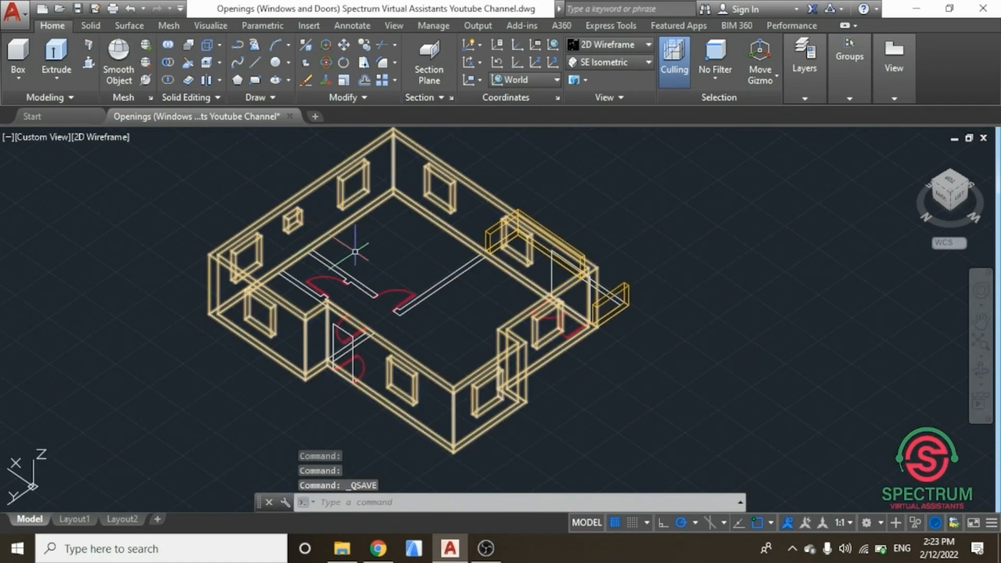
pyautogui.scroll(5, 355, 252)
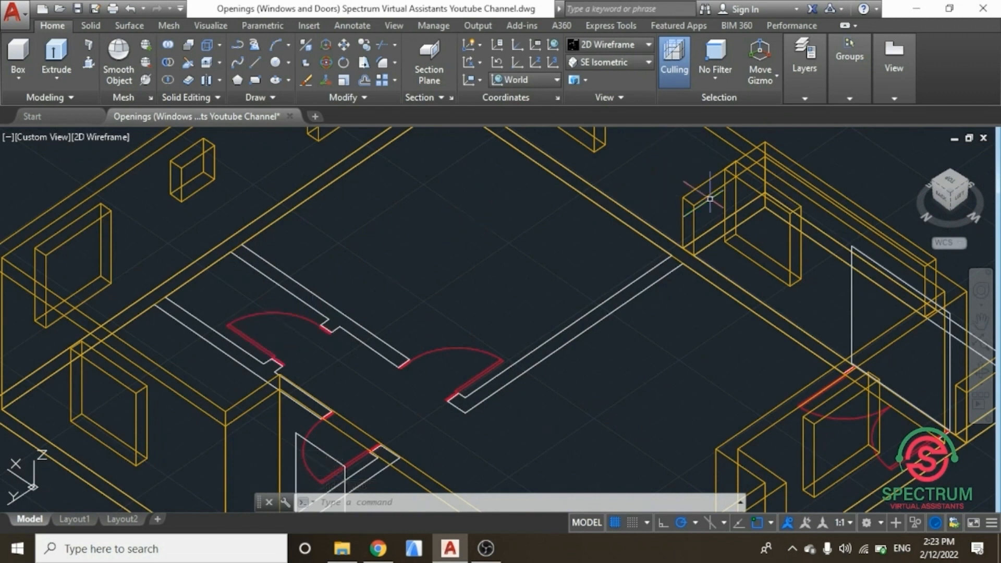
pyautogui.click(808, 97)
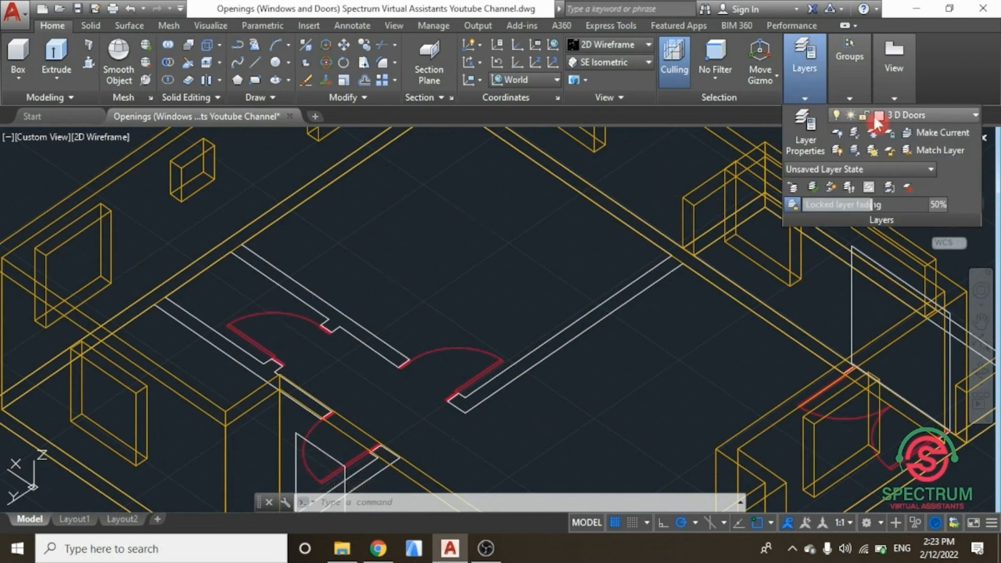
pyautogui.click(959, 115)
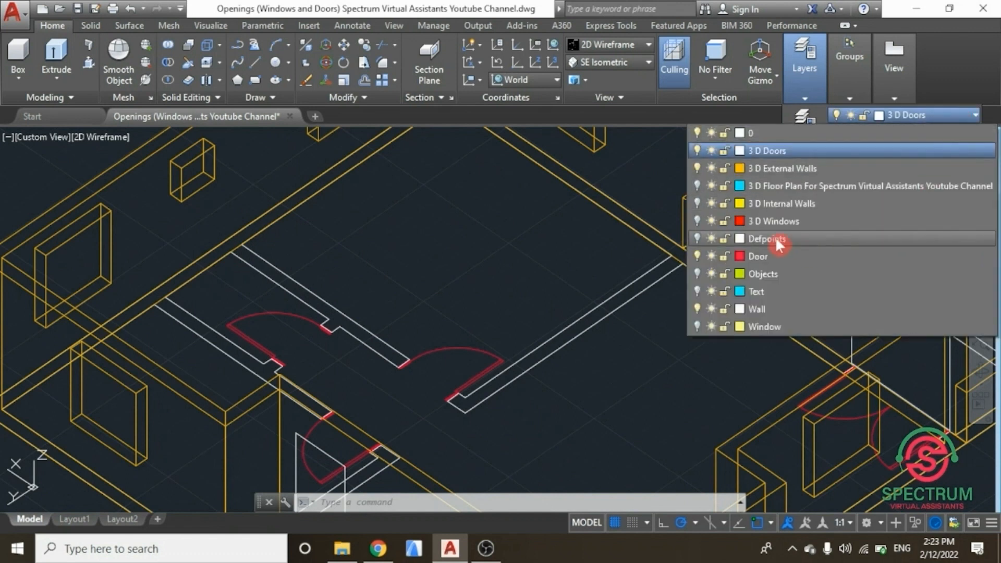
pyautogui.click(698, 203)
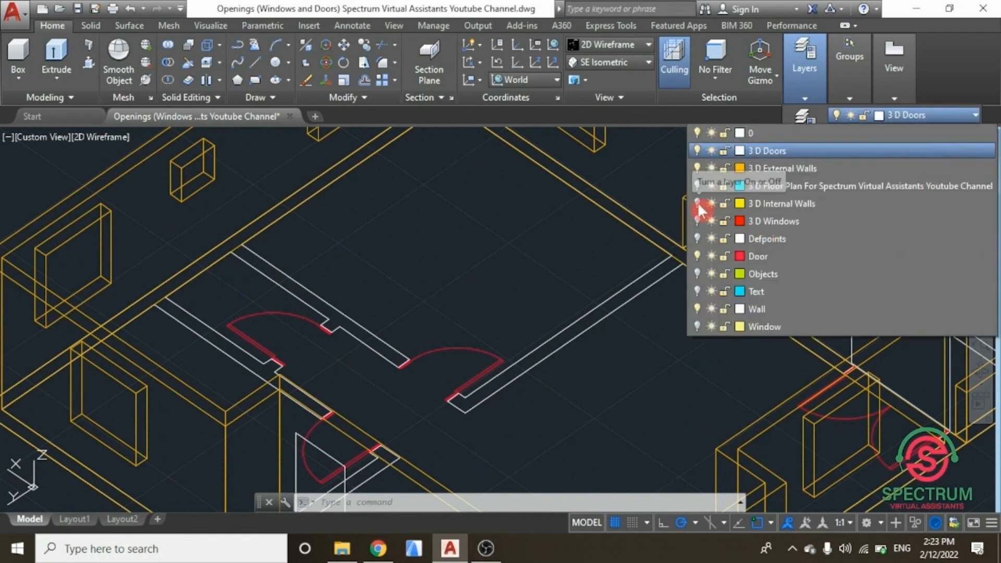
pyautogui.scroll(-2, 535, 292)
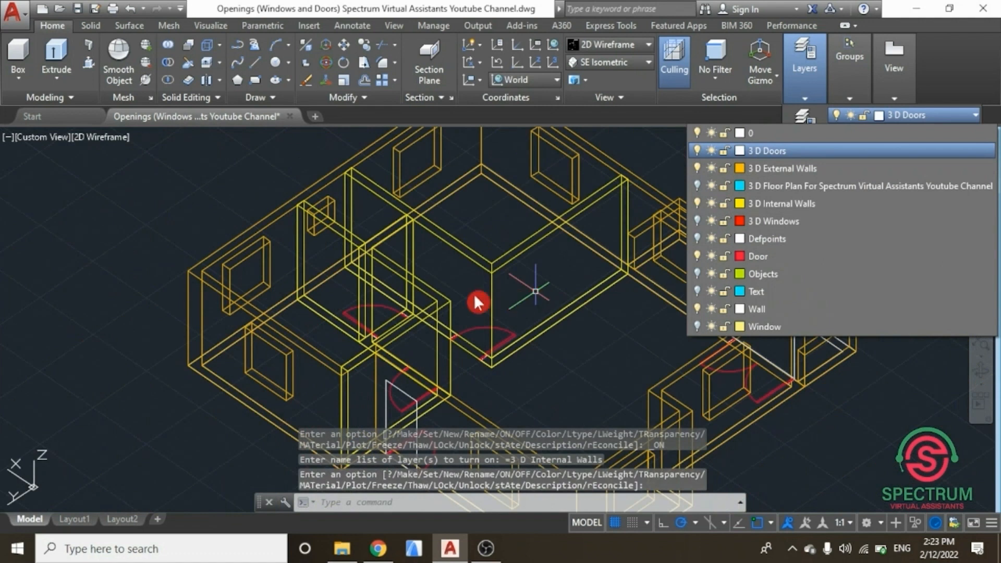
pyautogui.click(612, 264)
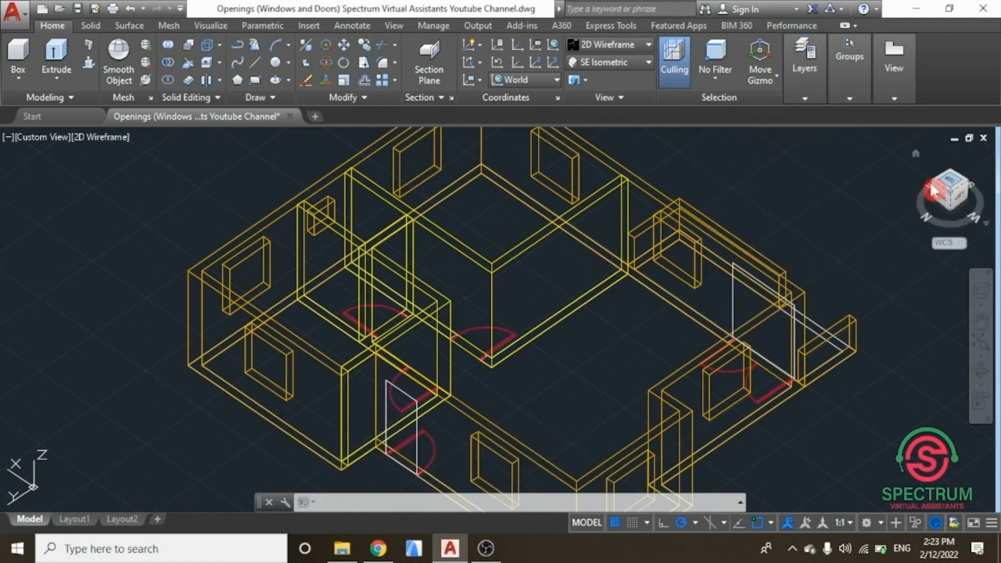
pyautogui.moveTo(930, 182); pyautogui.dragTo(894, 190)
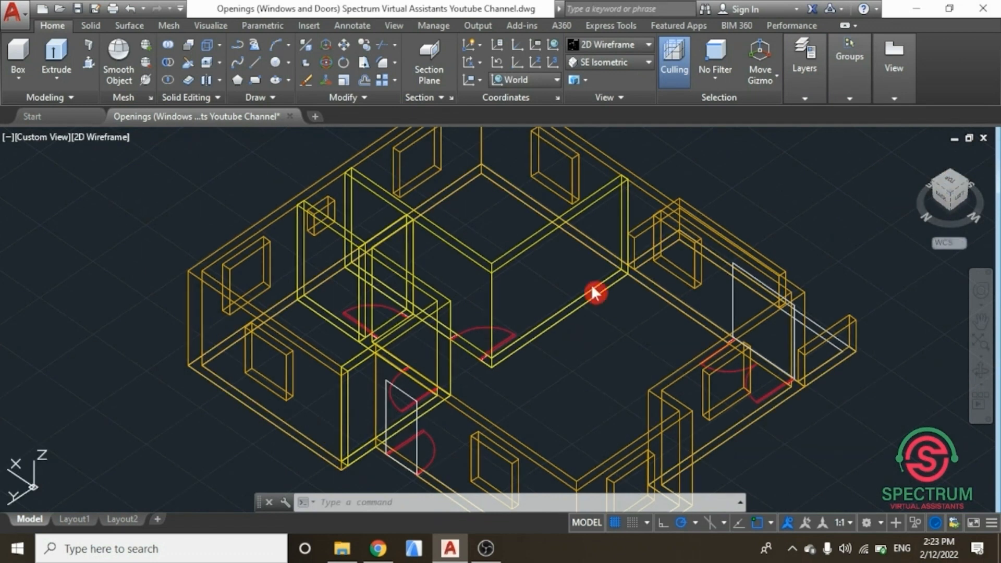
pyautogui.scroll(3, 479, 329)
pyautogui.scroll(2, 474, 350)
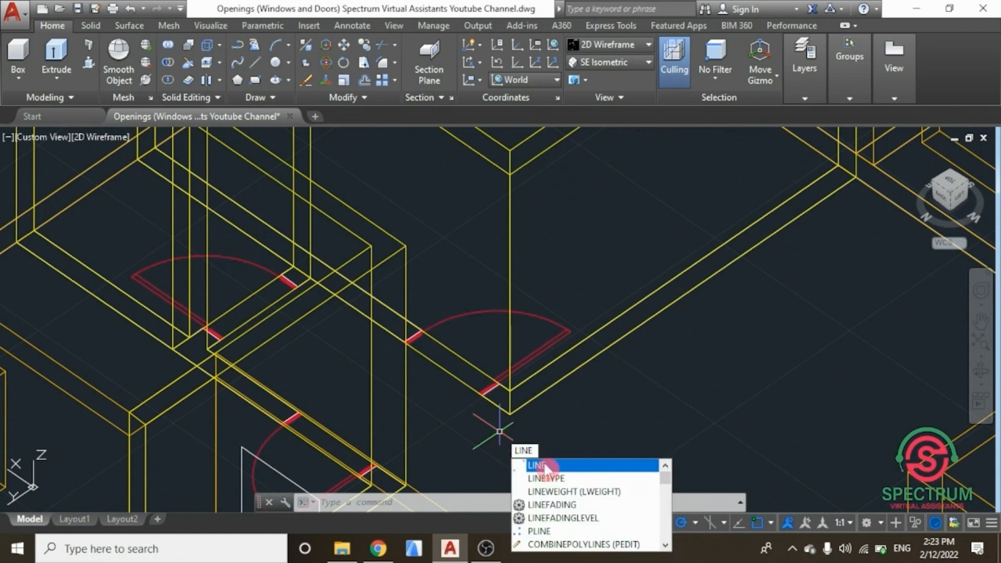
pyautogui.click(543, 464)
pyautogui.scroll(5, 485, 407)
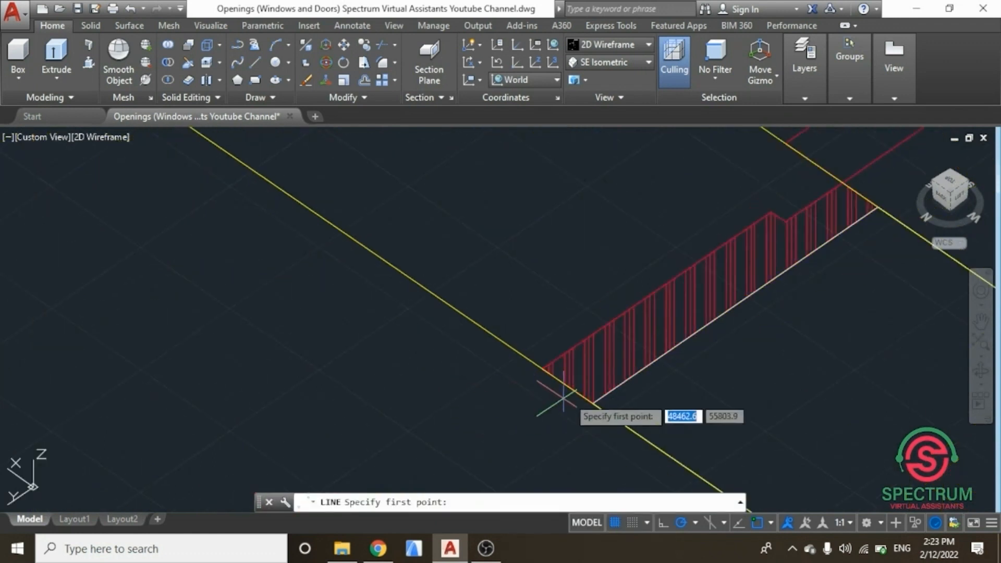
pyautogui.click(593, 403)
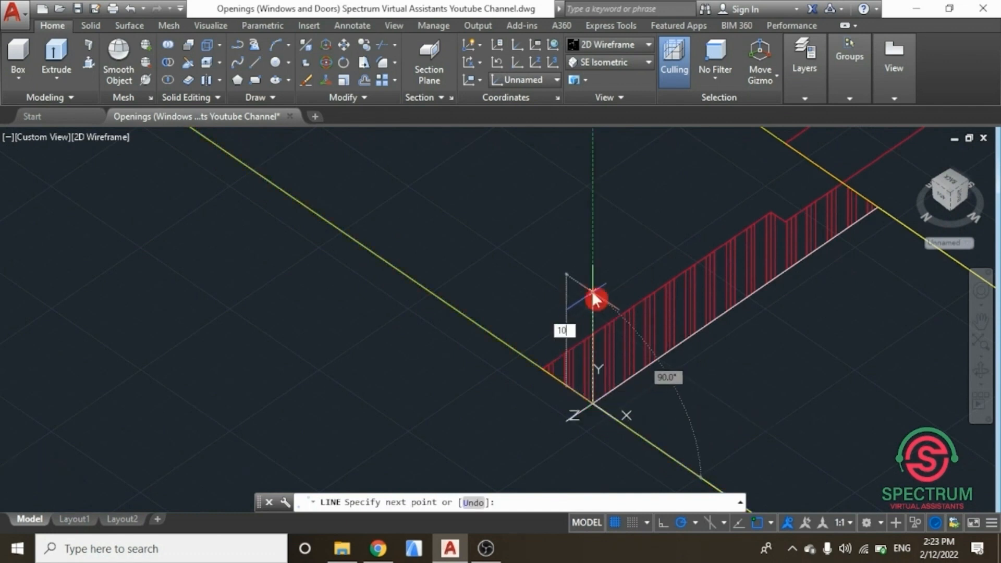
pyautogui.press('Escape')
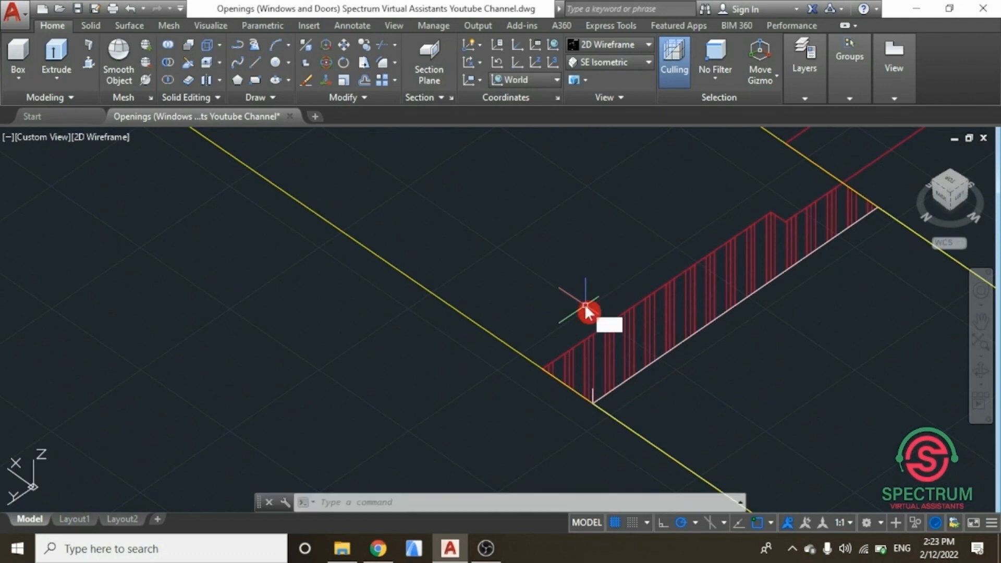
# Step: Draw a 900 by 2100 rectangle on the wall face starting at the top of the short vertical line
pyautogui.write('REC')
pyautogui.click(633, 340)
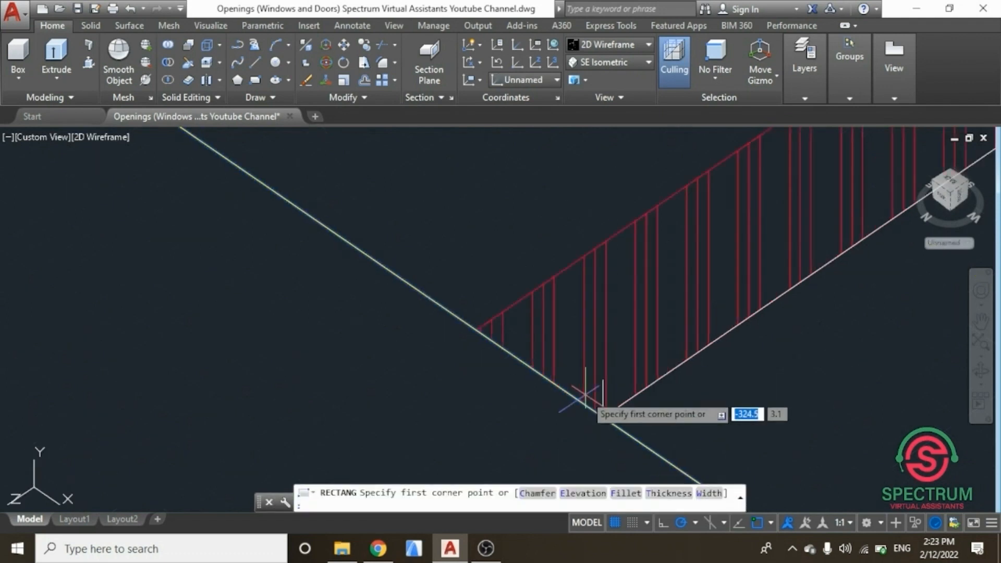
pyautogui.click(603, 383)
pyautogui.scroll(-5, 603, 399)
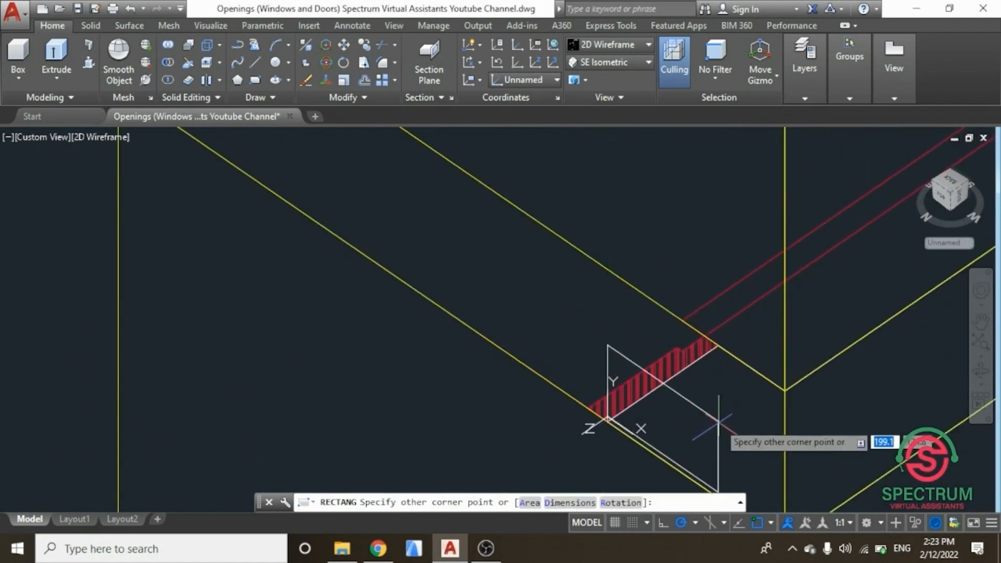
pyautogui.scroll(-2, 550, 324)
pyautogui.scroll(-2, 550, 324)
pyautogui.scroll(2, 396, 200)
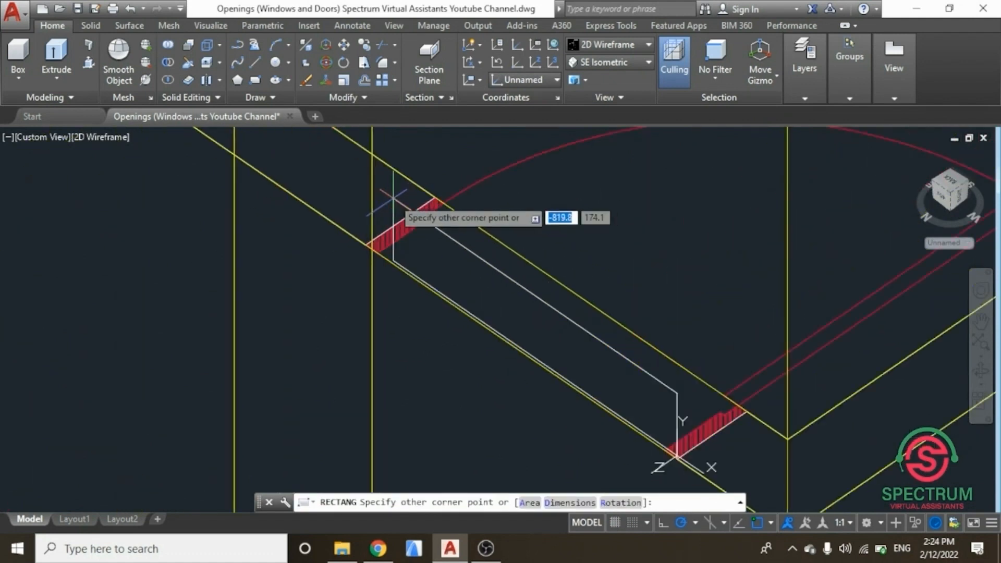
pyautogui.scroll(2, 394, 199)
pyautogui.write('-900')
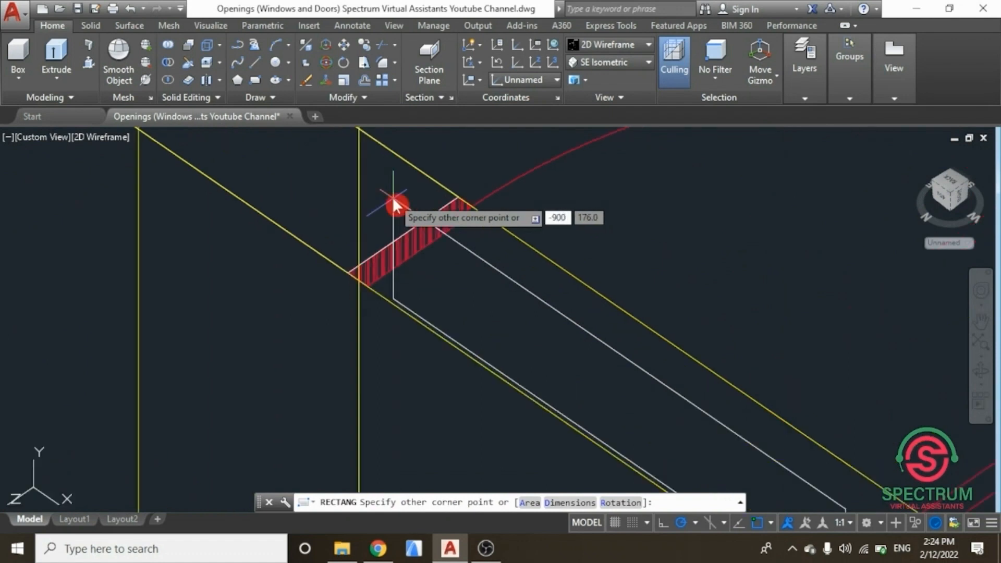
pyautogui.press('Tab')
pyautogui.write('21')
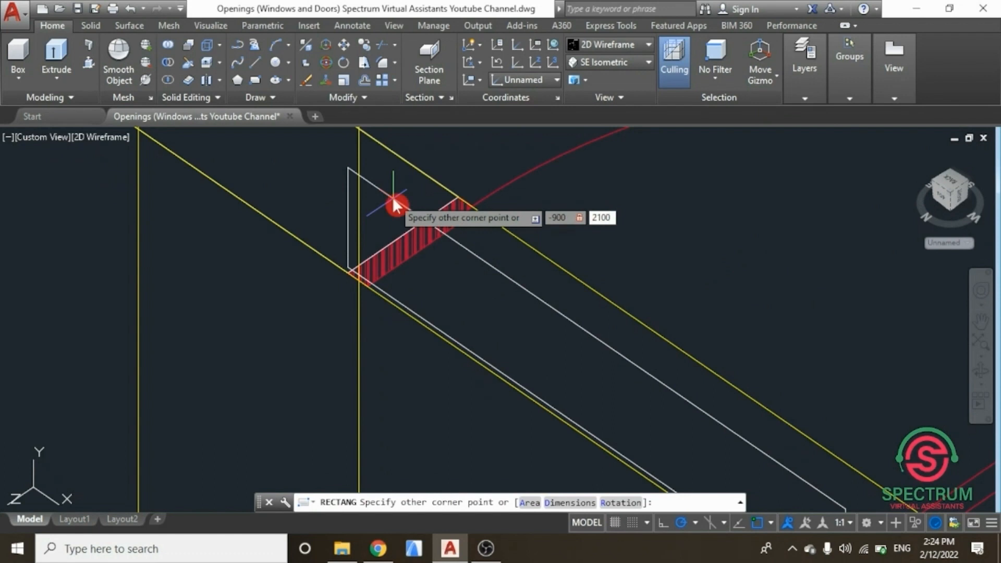
pyautogui.write('00')
pyautogui.press('Return')
# Step: Orbit to another door opening and draw a vertical line 10 units long up from its corner
pyautogui.scroll(-5, 403, 223)
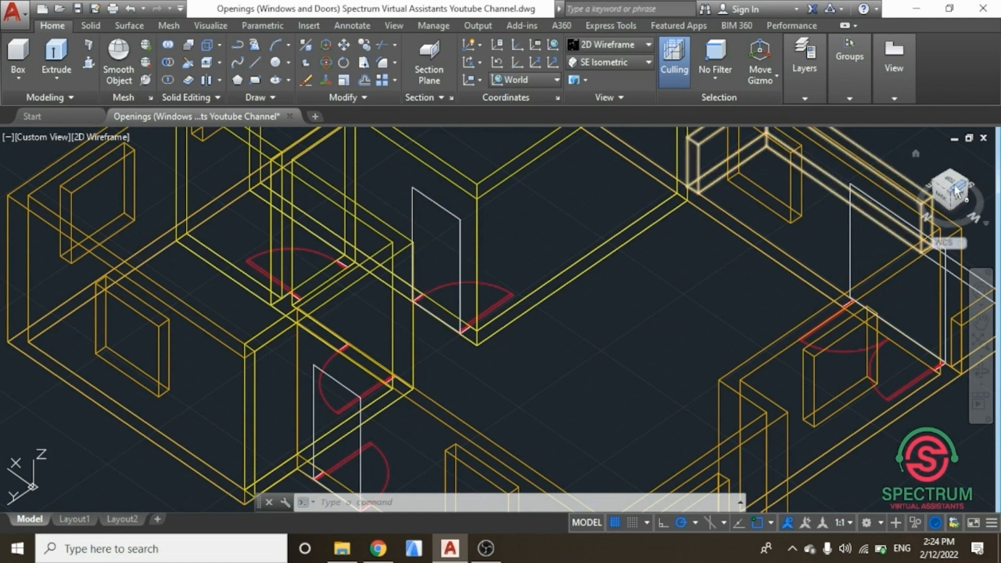
pyautogui.moveTo(958, 191); pyautogui.dragTo(629, 187)
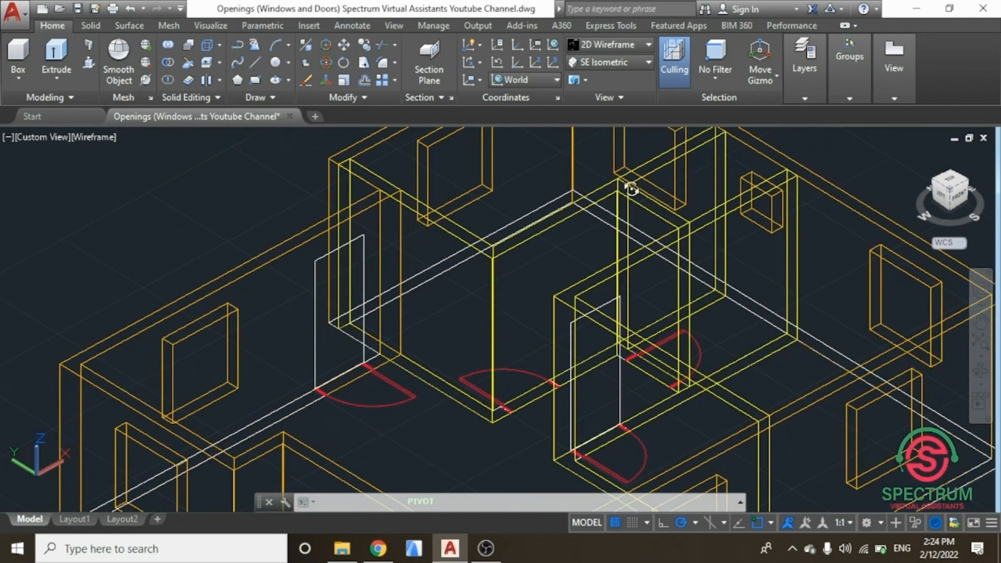
pyautogui.scroll(5, 525, 392)
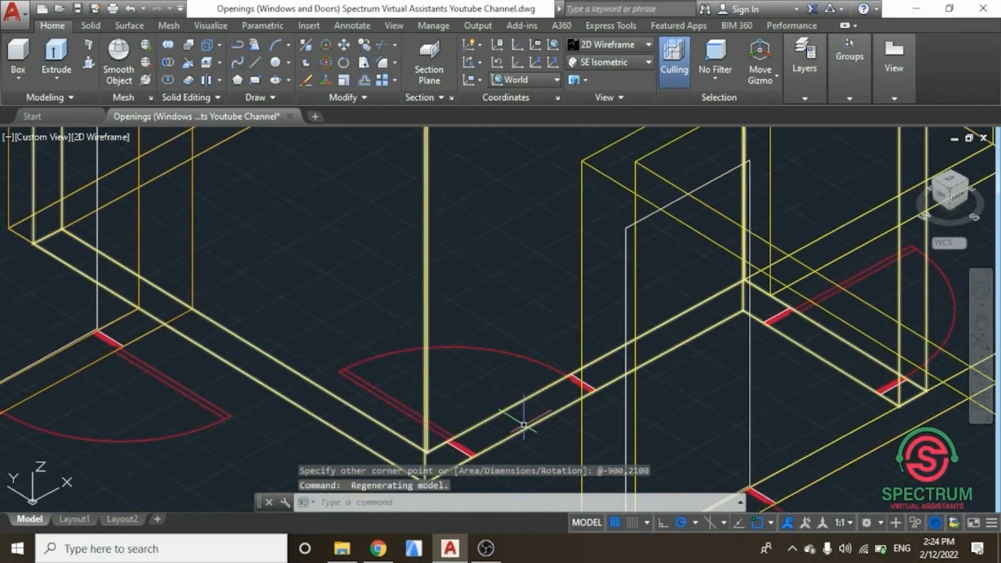
pyautogui.press('Escape')
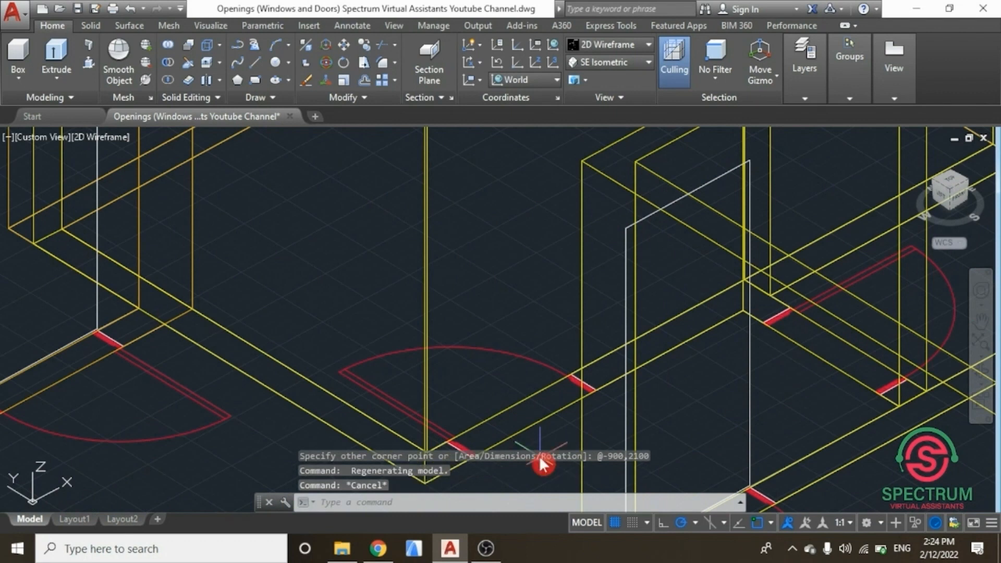
pyautogui.press('Escape')
pyautogui.press('Escape')
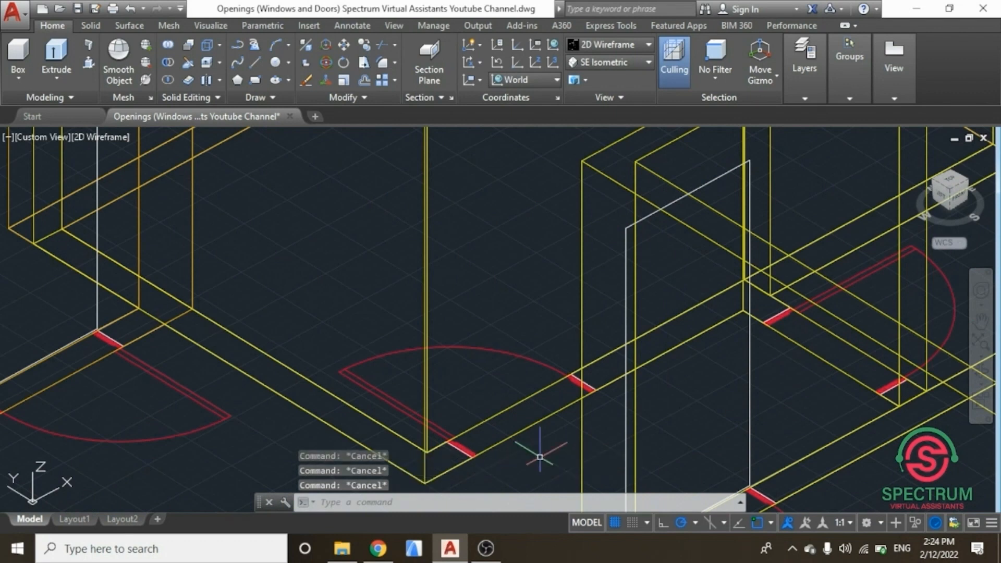
pyautogui.press('Return')
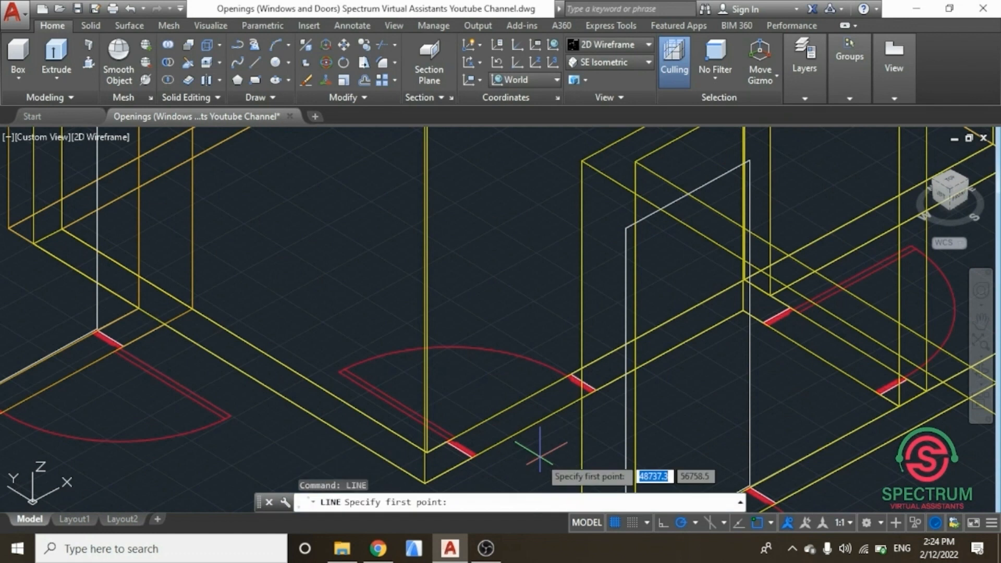
pyautogui.press('Escape')
pyautogui.click(529, 462)
pyautogui.write('line')
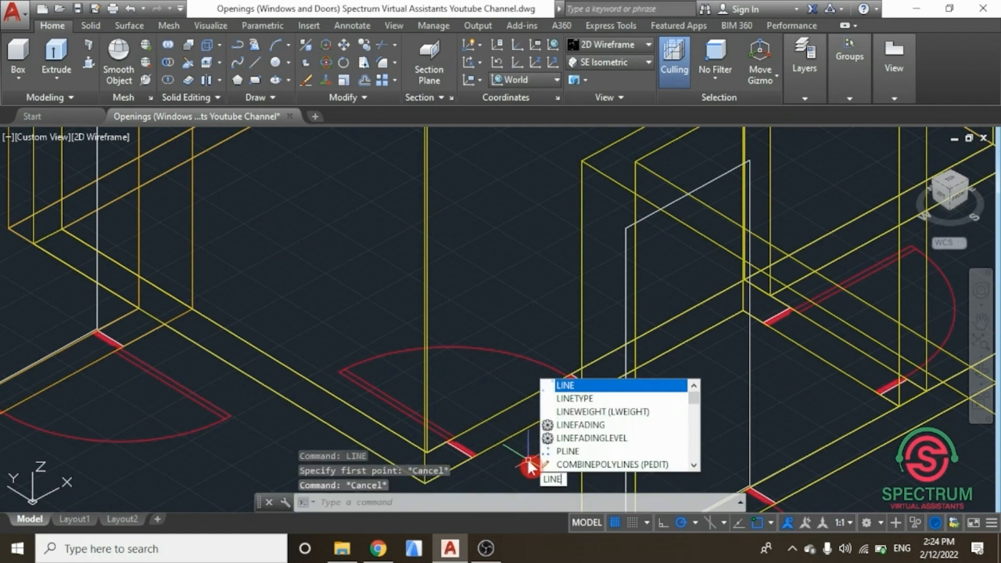
pyautogui.click(581, 387)
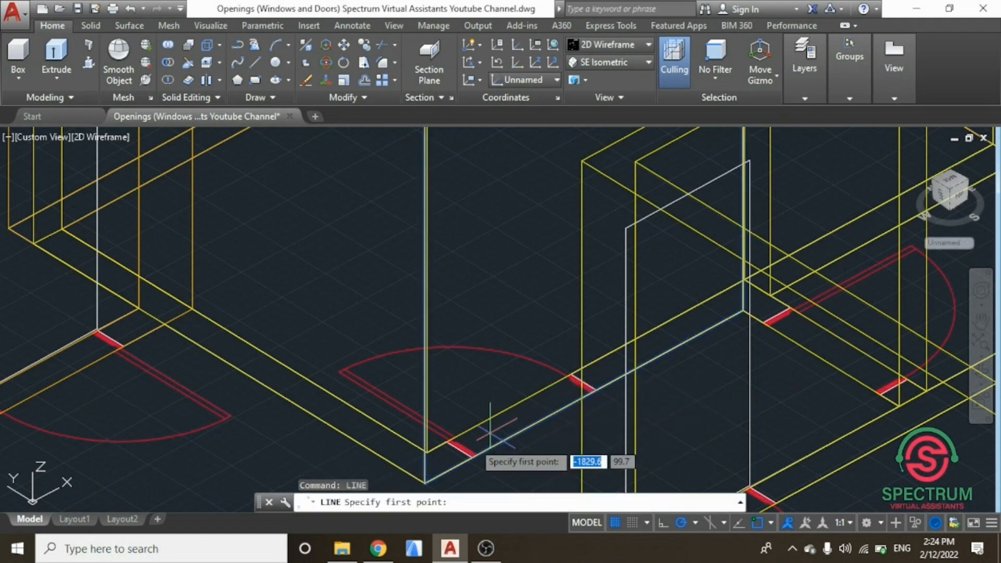
pyautogui.scroll(5, 487, 453)
pyautogui.scroll(4, 490, 438)
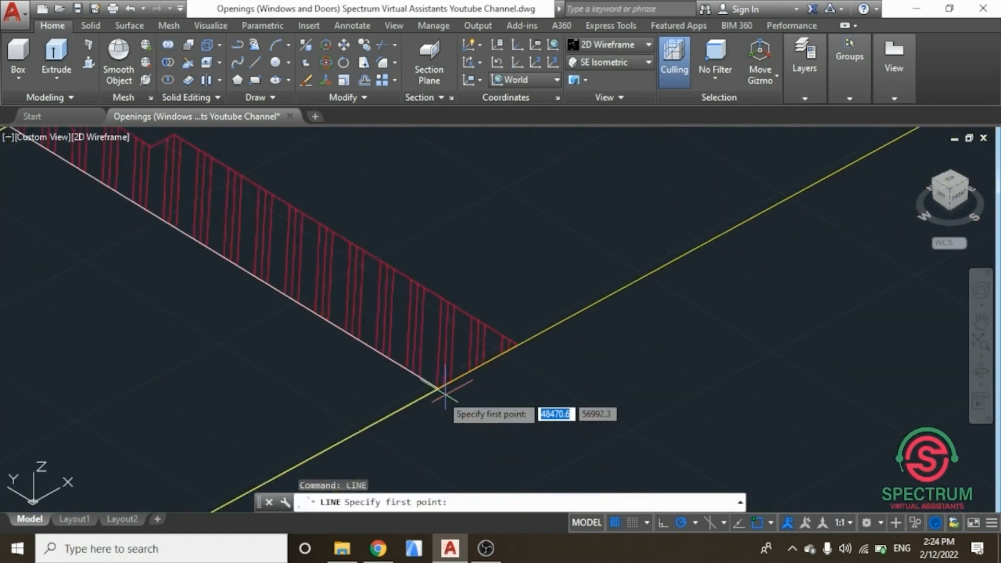
pyautogui.click(438, 388)
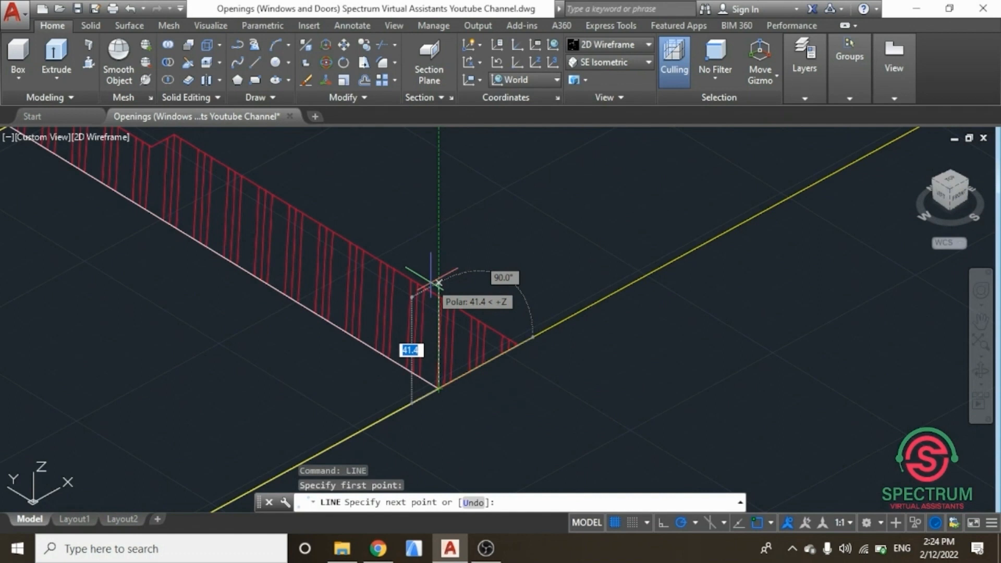
pyautogui.write('1')
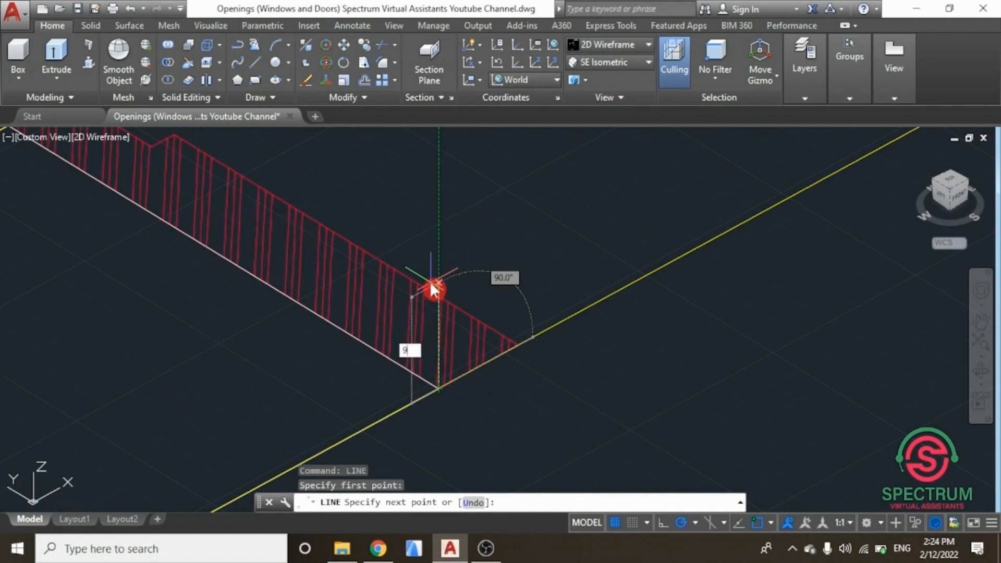
pyautogui.write('0')
pyautogui.press('Return')
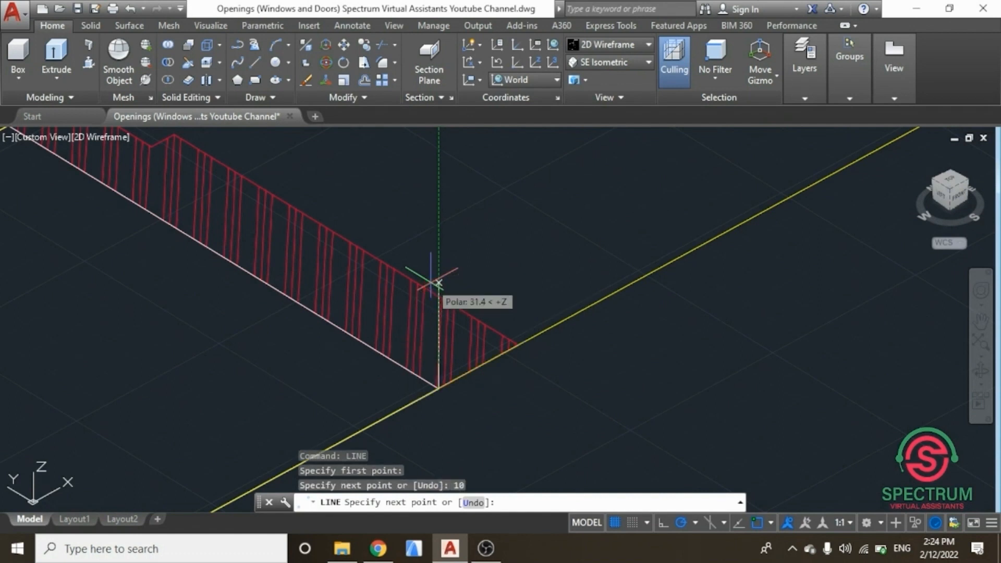
pyautogui.press('Escape')
# Step: Start a rectangle on the wall face from the top of the new short vertical line
pyautogui.write('rec')
pyautogui.click(496, 322)
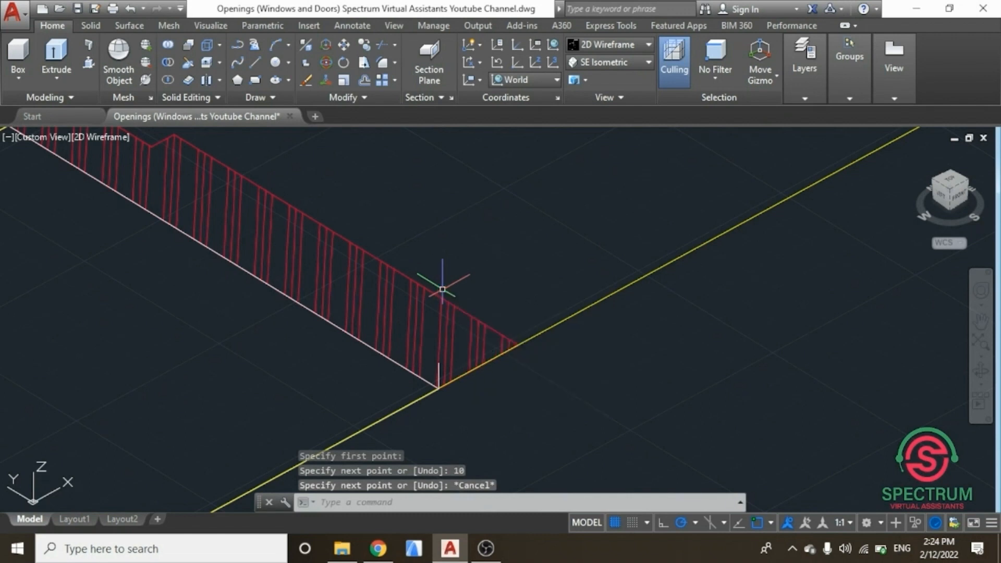
pyautogui.click(439, 384)
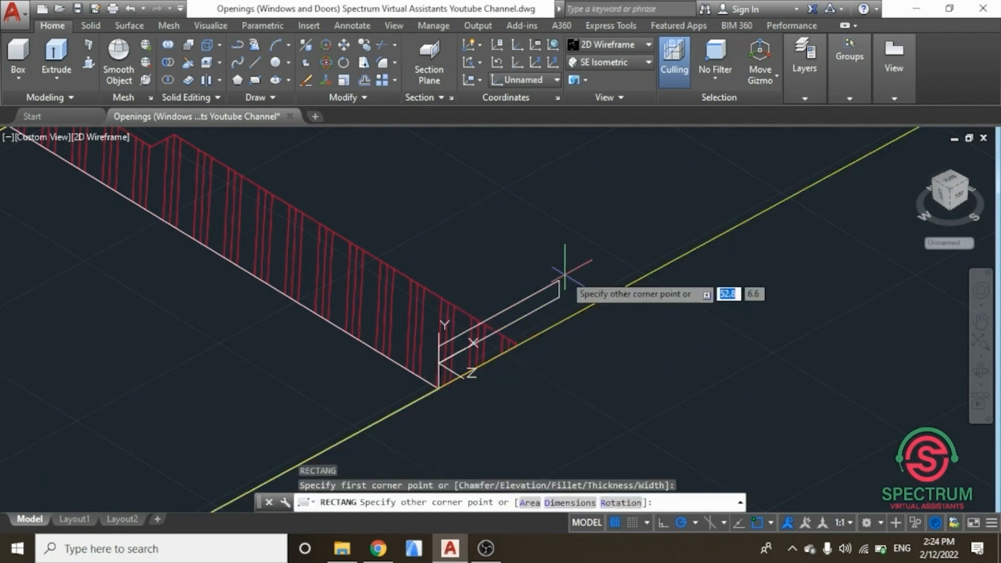
pyautogui.scroll(6, 258, 362)
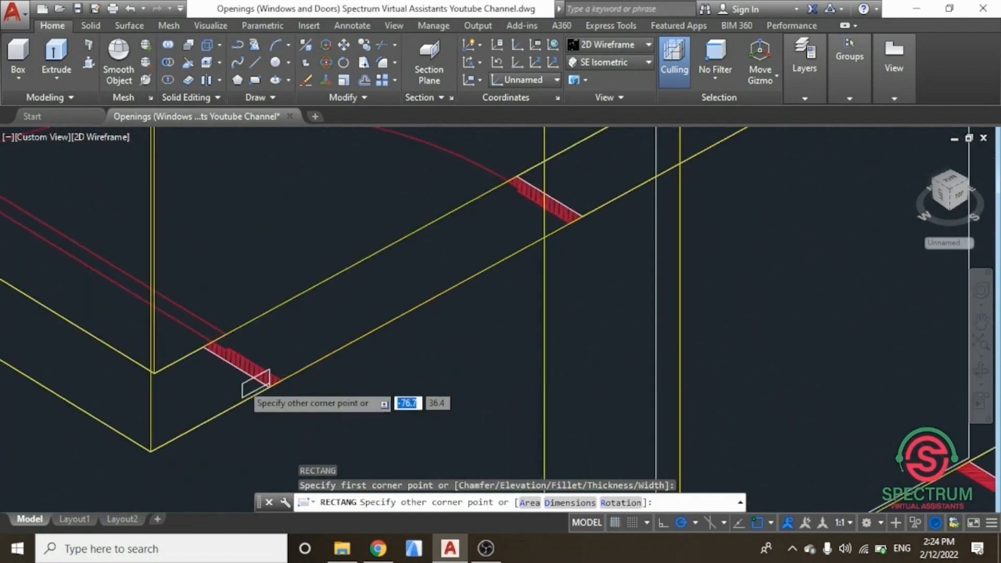
pyautogui.scroll(-6, 266, 365)
pyautogui.scroll(5, 303, 286)
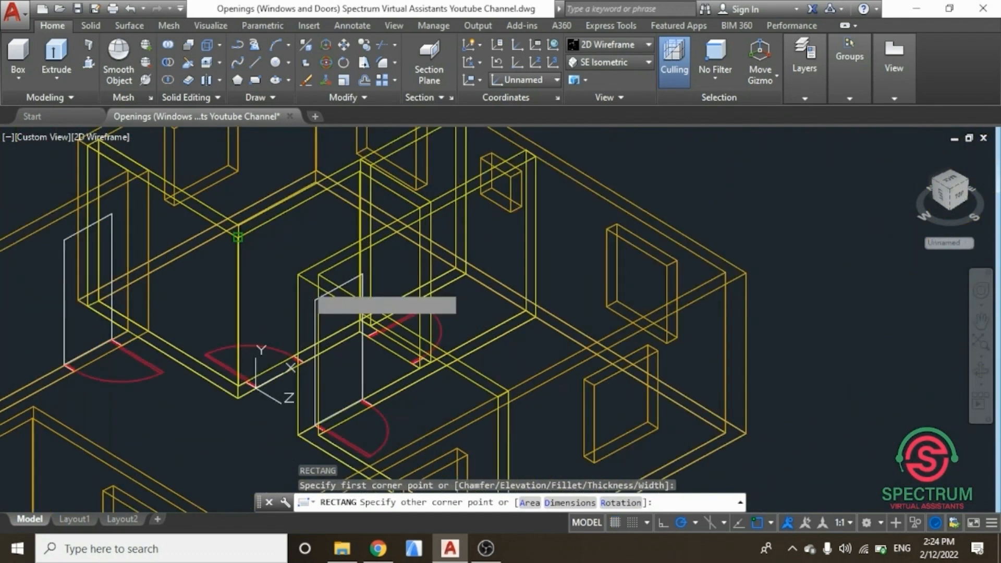
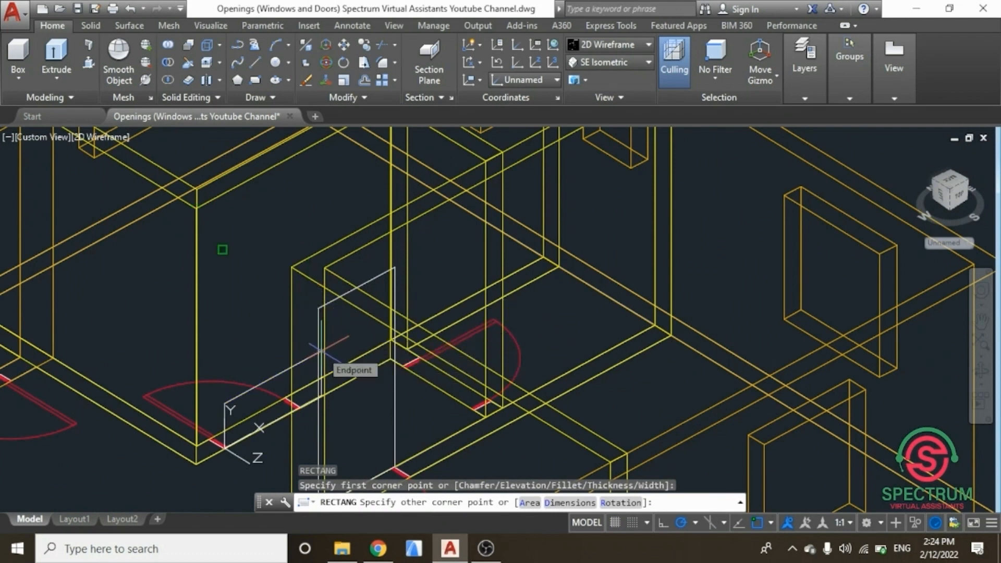
# Step: Complete the door rectangle on the wall face as 900 wide by 2100 high
pyautogui.scroll(3, 283, 375)
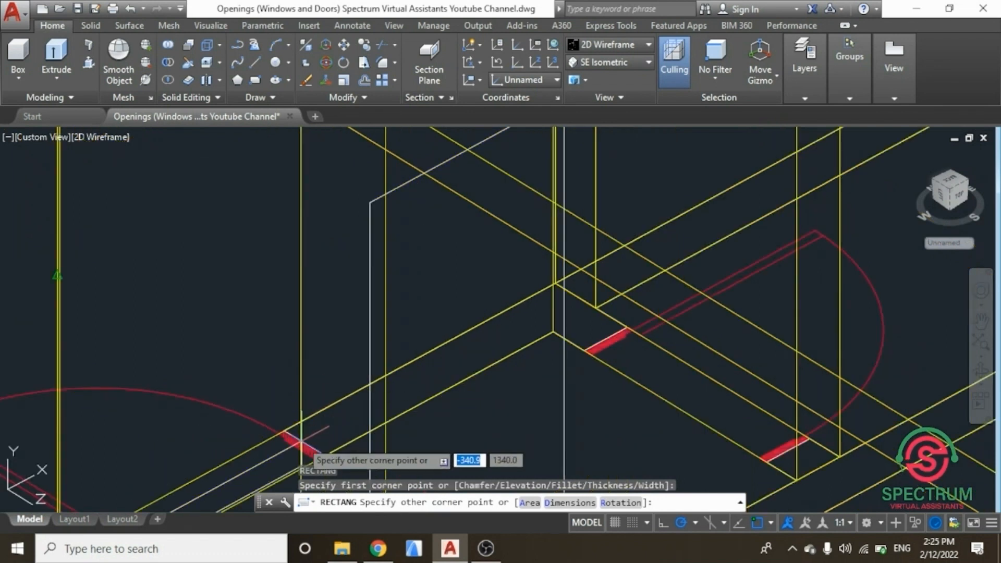
pyautogui.scroll(-5, 300, 438)
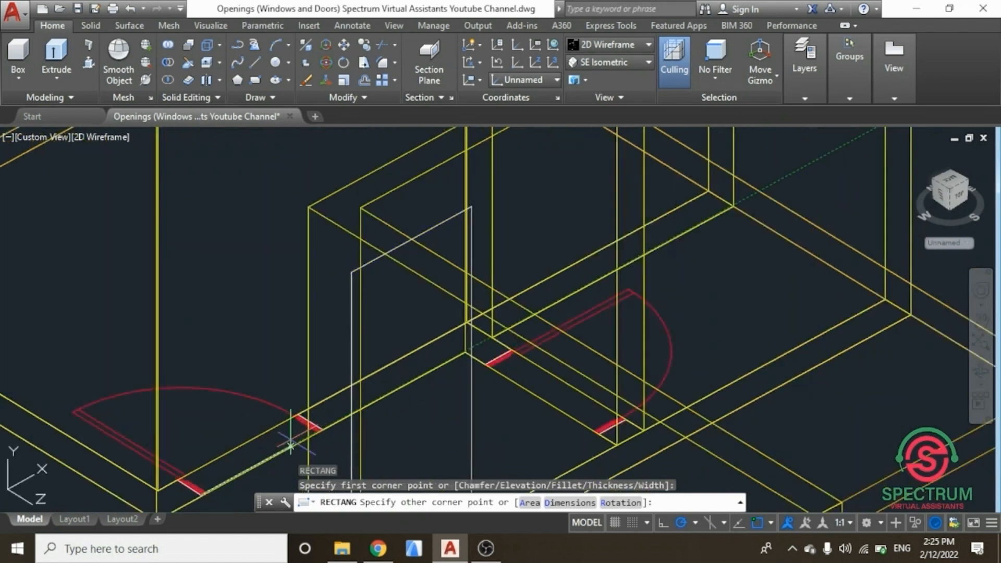
pyautogui.scroll(4, 297, 431)
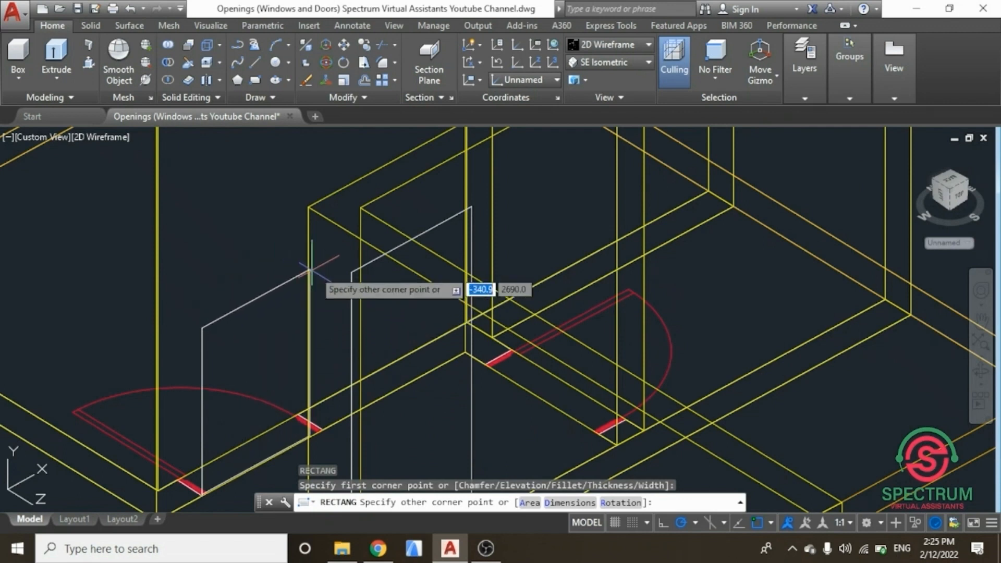
pyautogui.scroll(2, 324, 372)
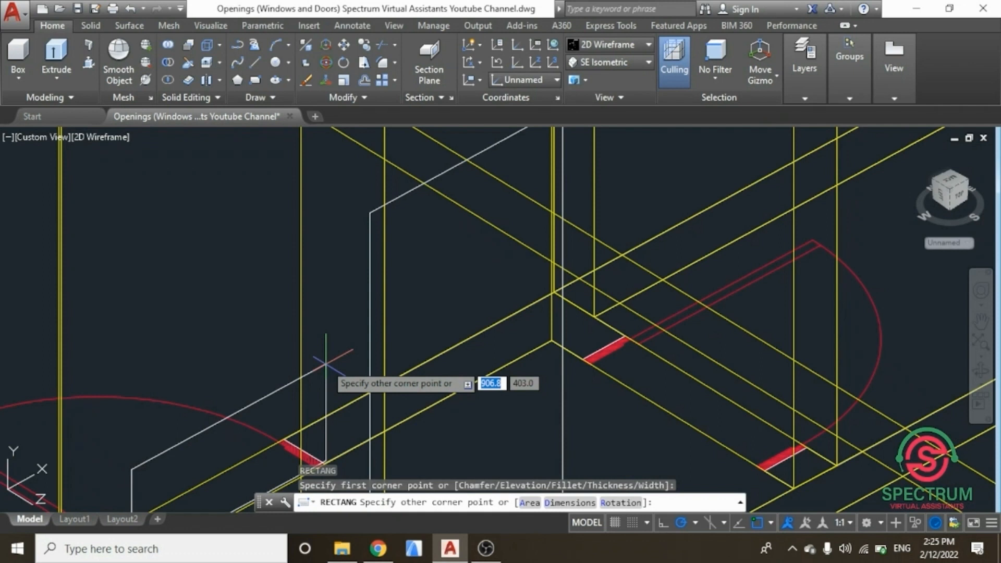
pyautogui.write('900')
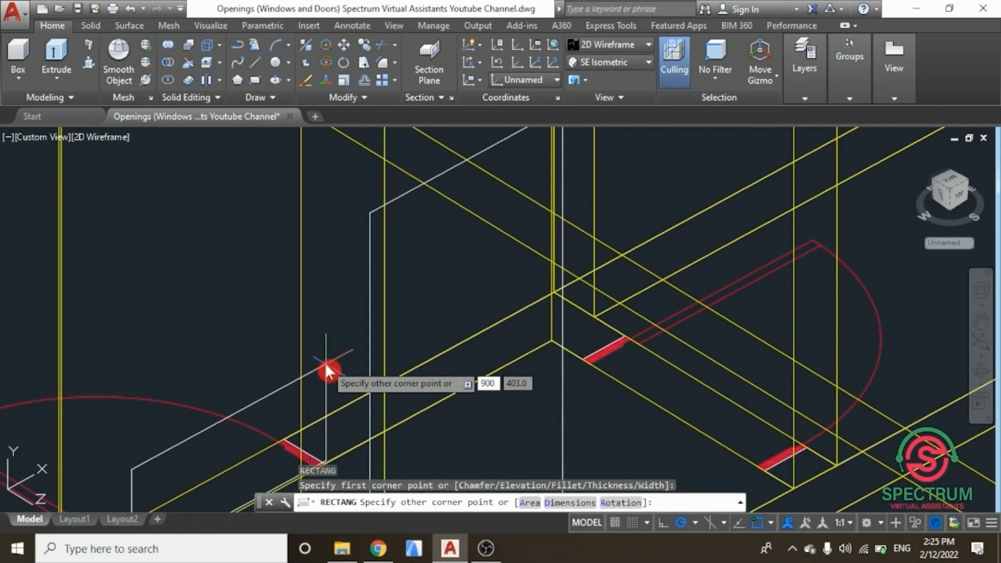
pyautogui.press('Tab')
pyautogui.write('21')
pyautogui.press('Return')
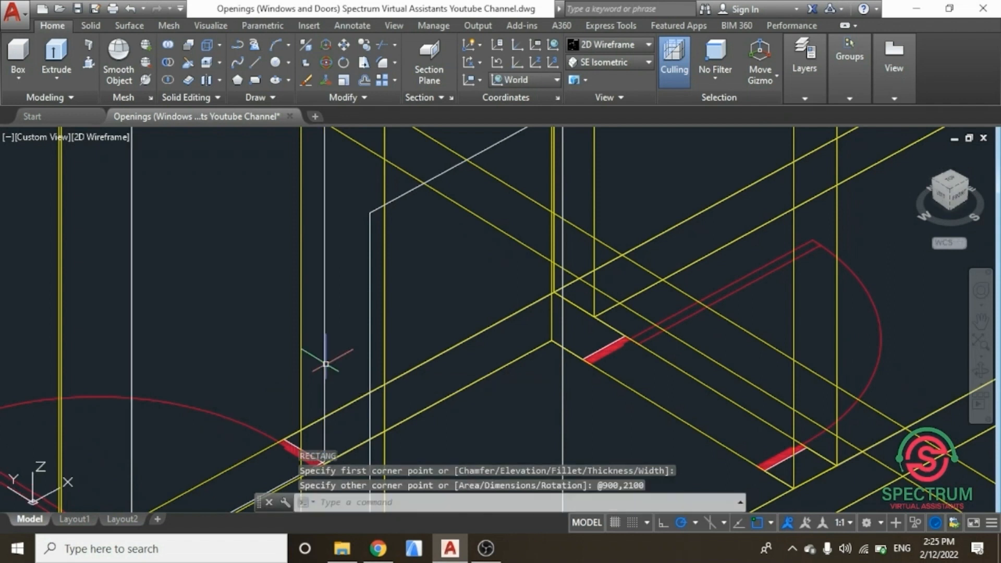
# Step: Draw a vertical line 10 units long up from the corner of the next door opening
pyautogui.scroll(-5, 326, 364)
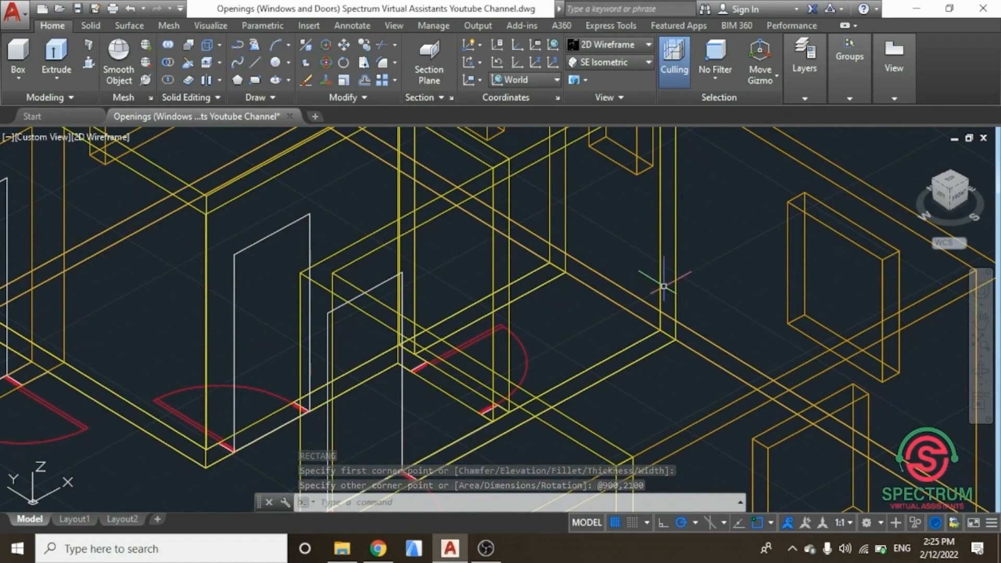
pyautogui.scroll(2, 481, 409)
pyautogui.scroll(2, 481, 409)
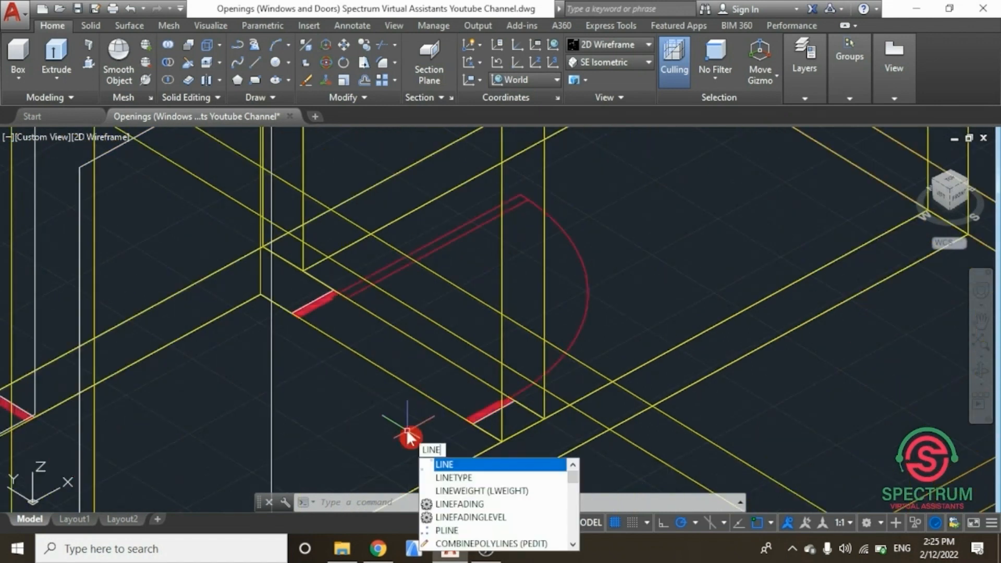
pyautogui.press('Return')
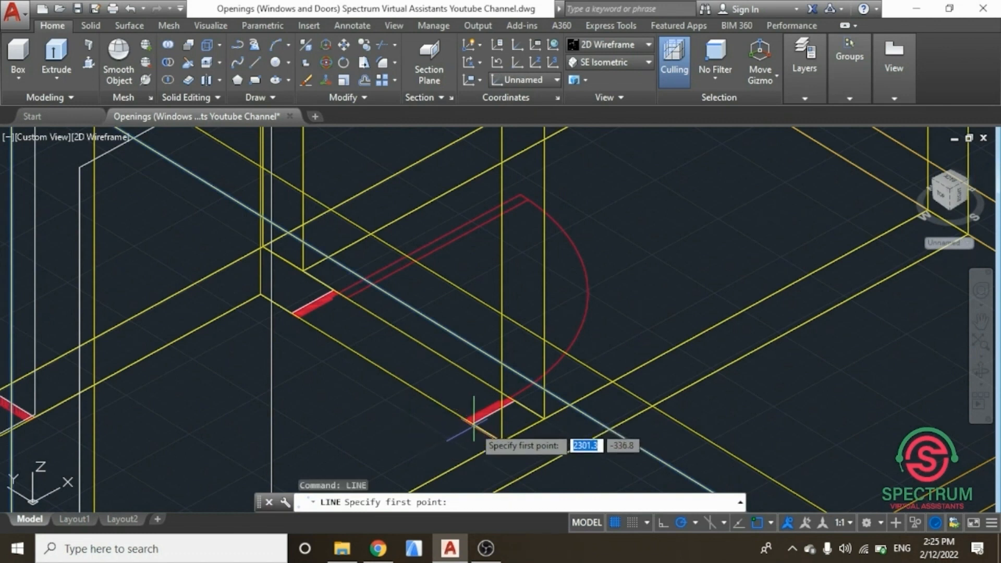
pyautogui.press('Escape')
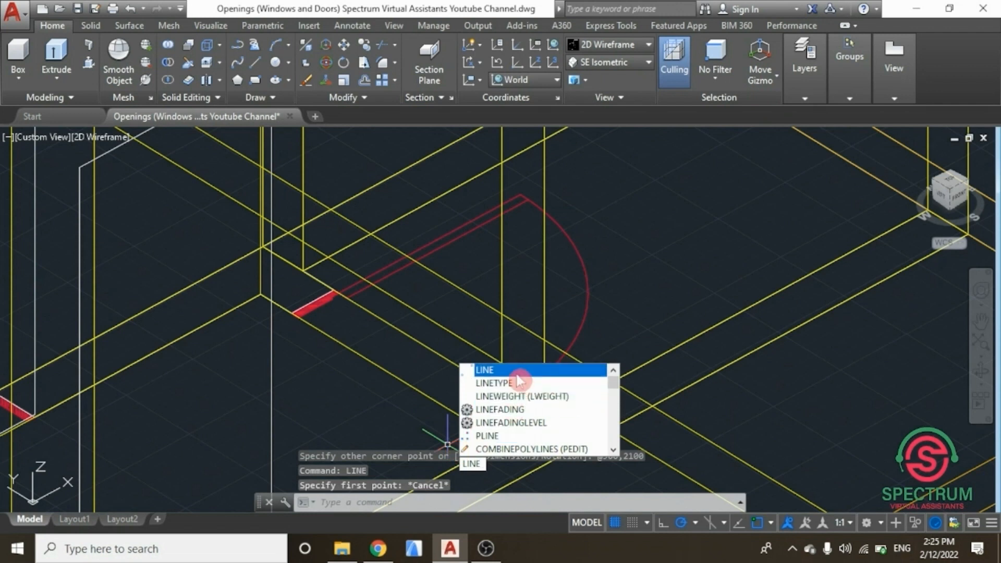
pyautogui.click(514, 375)
pyautogui.scroll(6, 455, 440)
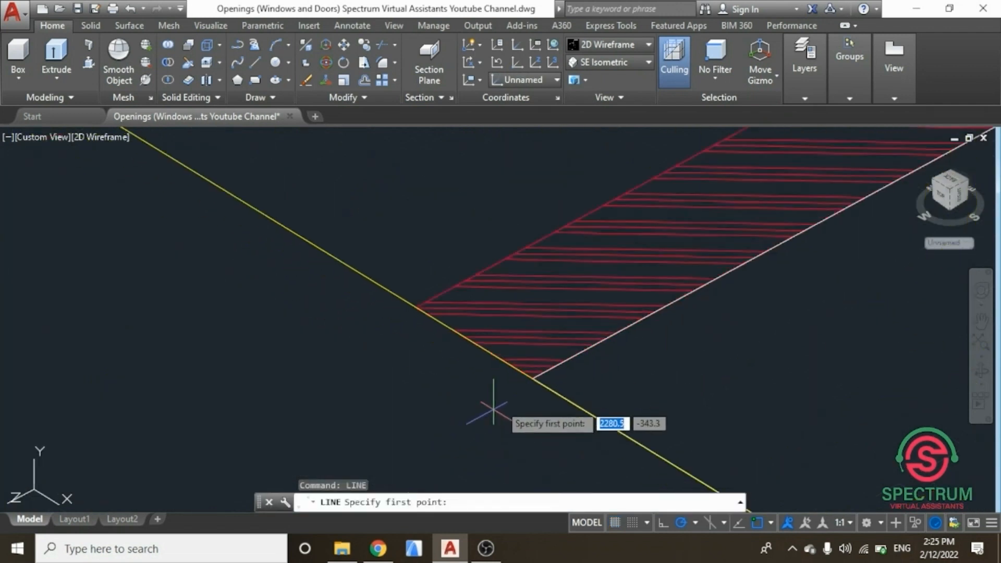
pyautogui.scroll(4, 533, 377)
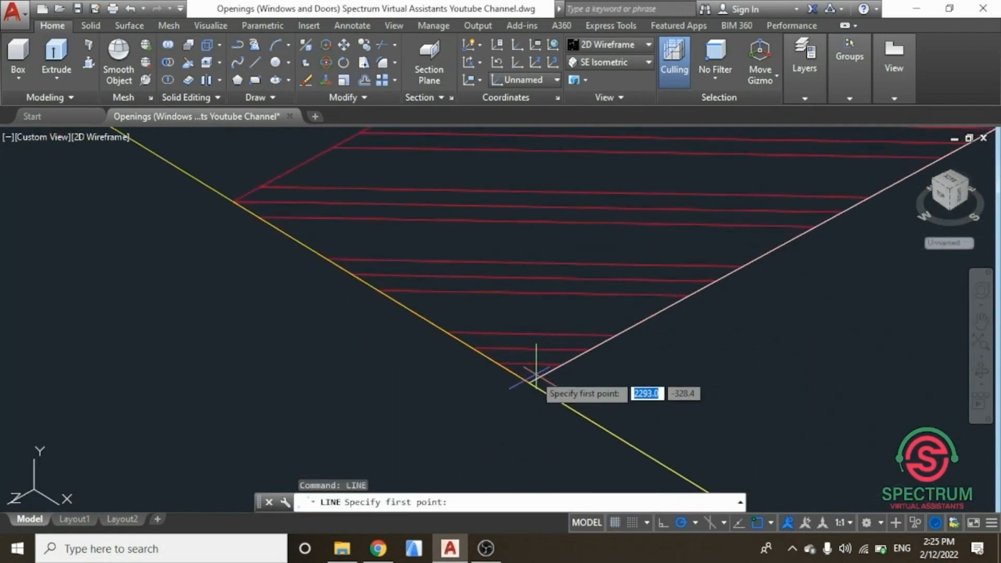
pyautogui.click(530, 383)
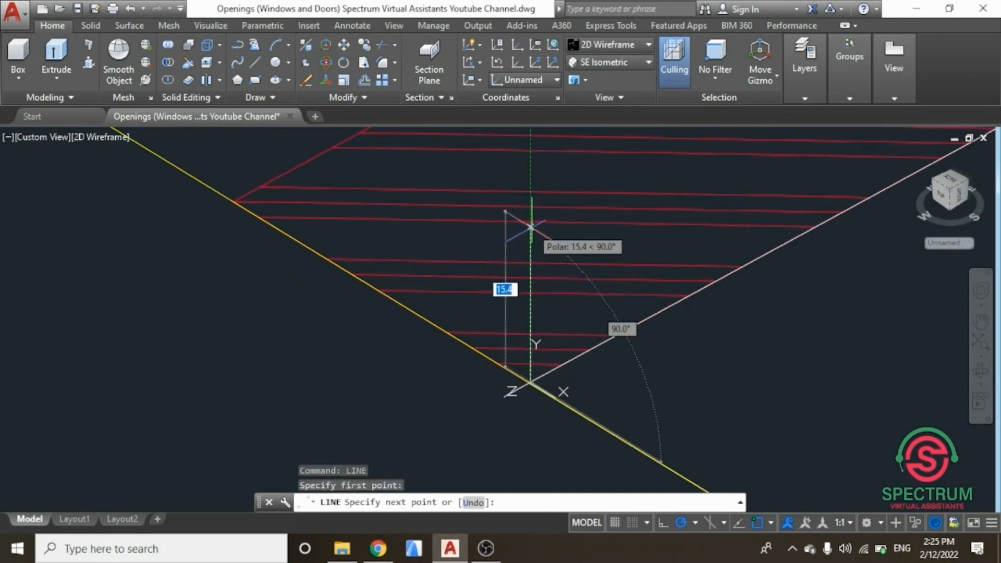
pyautogui.write('10')
pyautogui.press('Return')
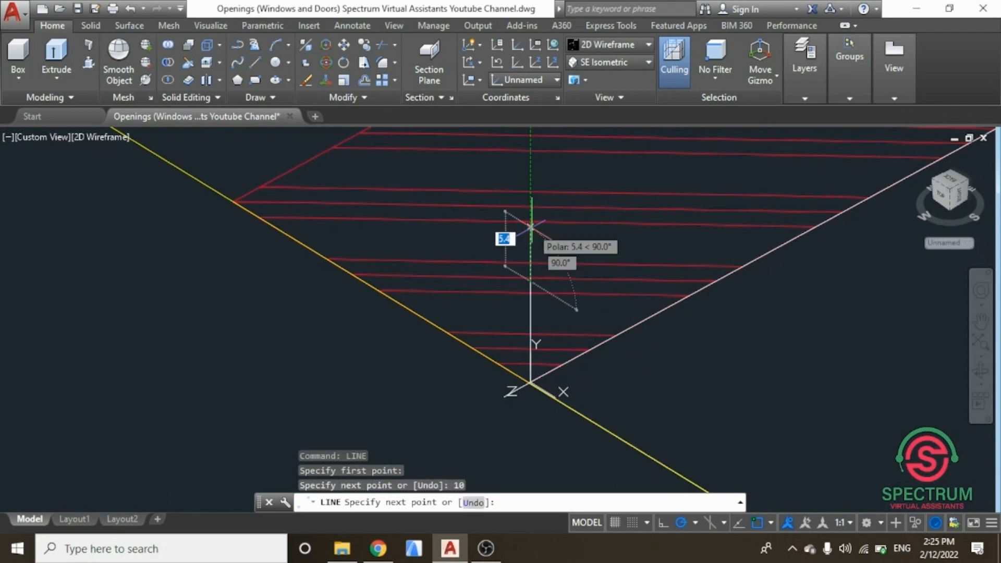
pyautogui.press('Escape')
# Step: Draw a rectangle -900 by 2100 on the wall face starting from the top of the new short line
pyautogui.click(353, 393)
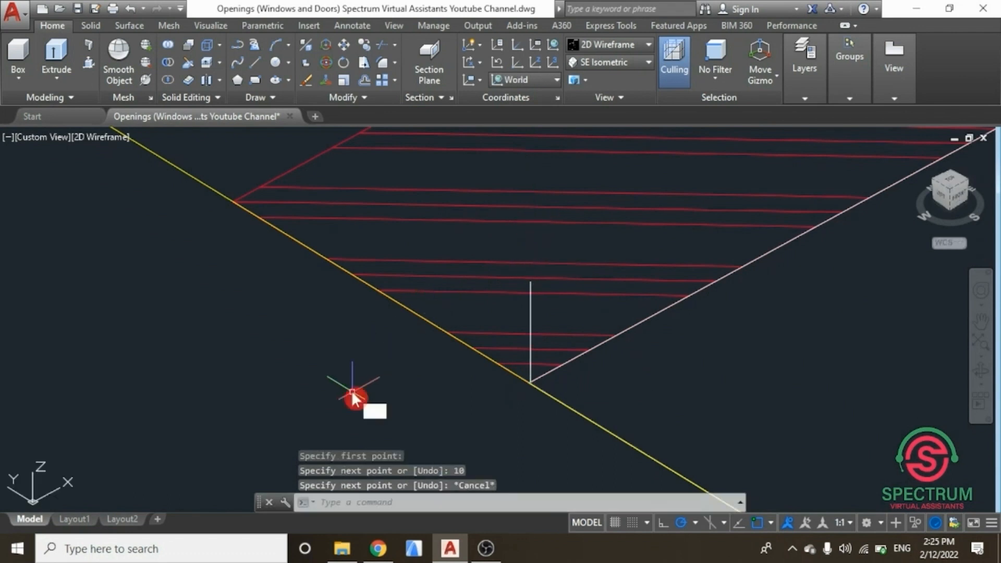
pyautogui.click(447, 421)
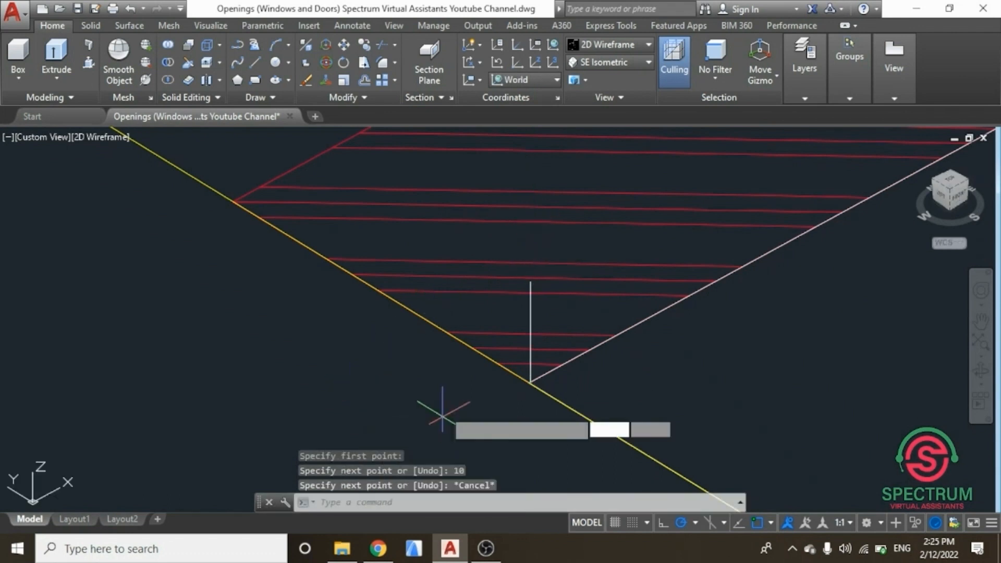
pyautogui.click(530, 354)
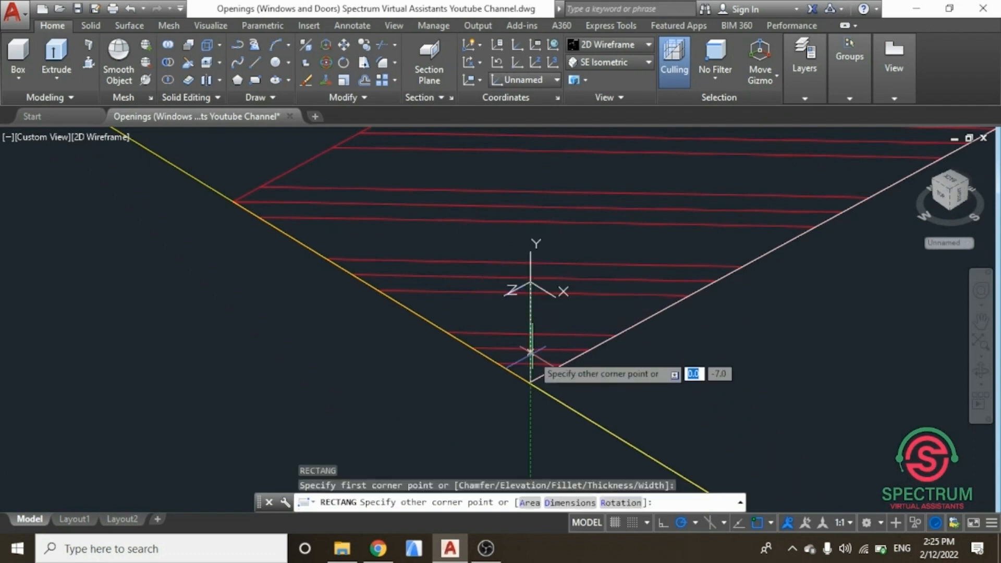
pyautogui.scroll(-5, 531, 354)
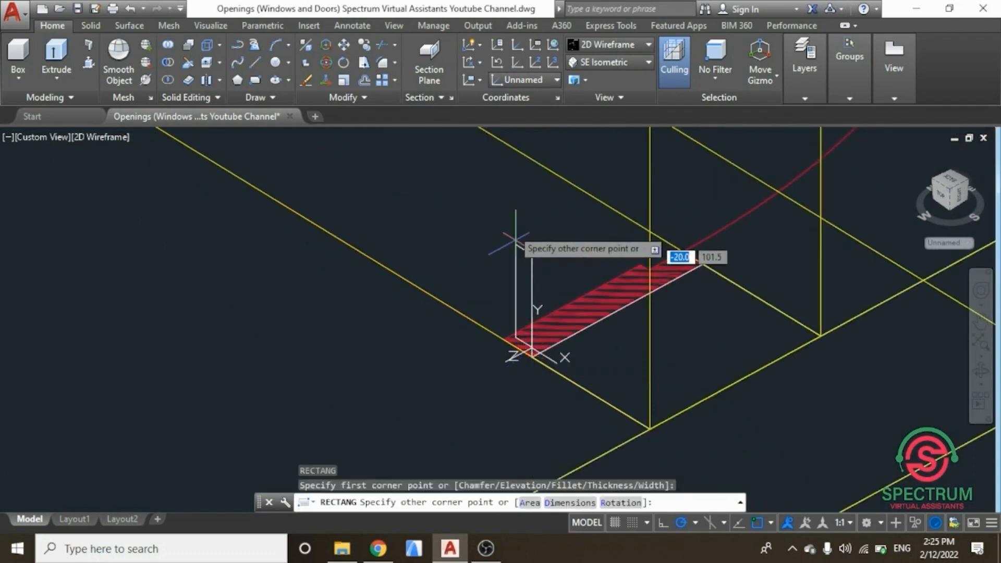
pyautogui.scroll(-4, 488, 245)
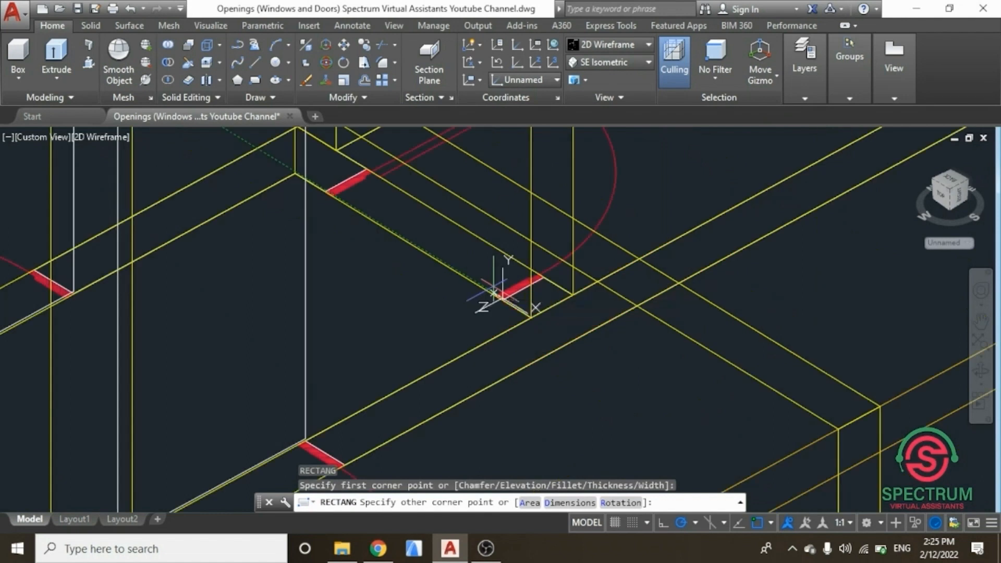
pyautogui.scroll(5, 467, 210)
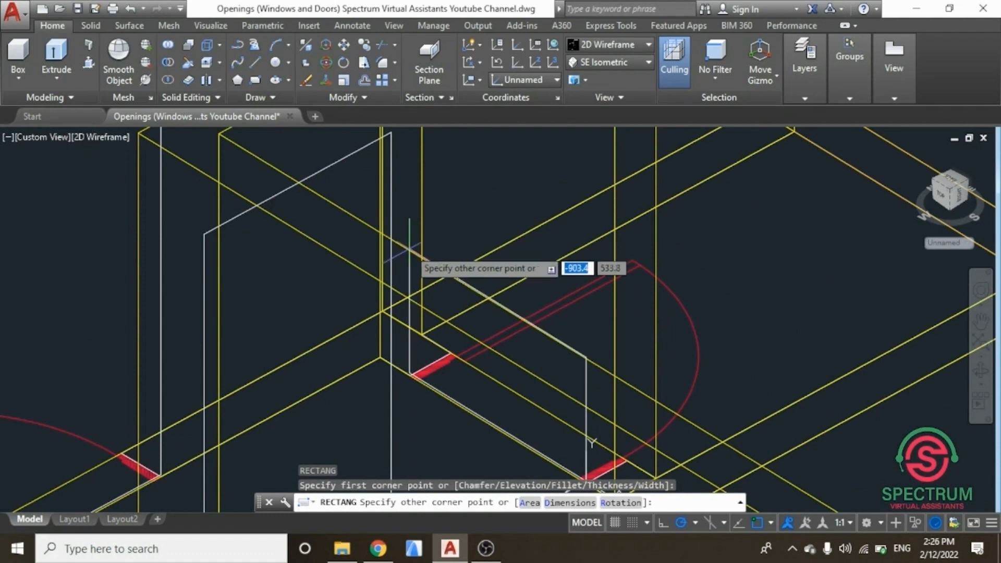
pyautogui.press('Tab')
pyautogui.write('2100')
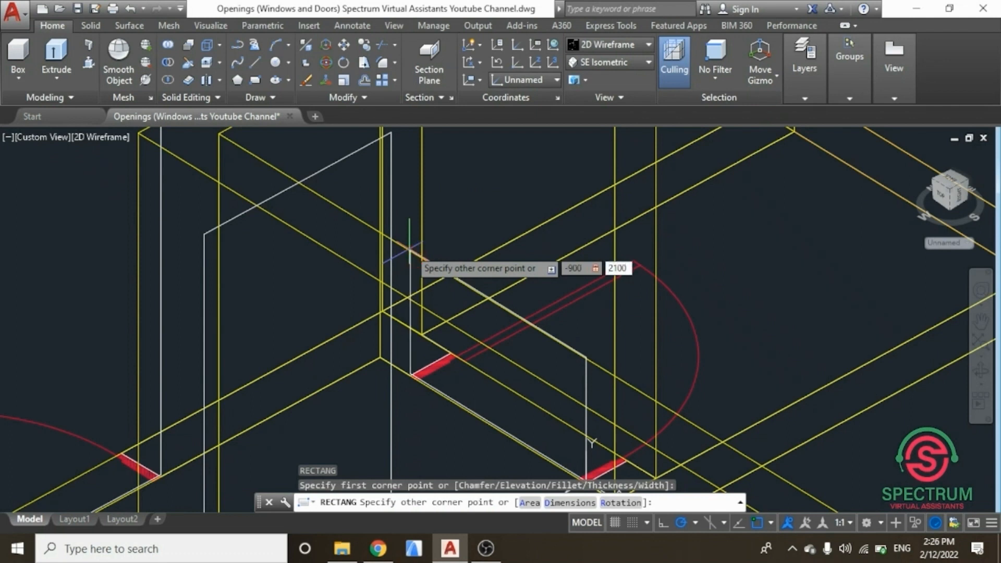
pyautogui.press('Return')
pyautogui.press('Escape')
# Step: Delete the short vertical helper line at the first door opening's corner
pyautogui.scroll(-2, 391, 301)
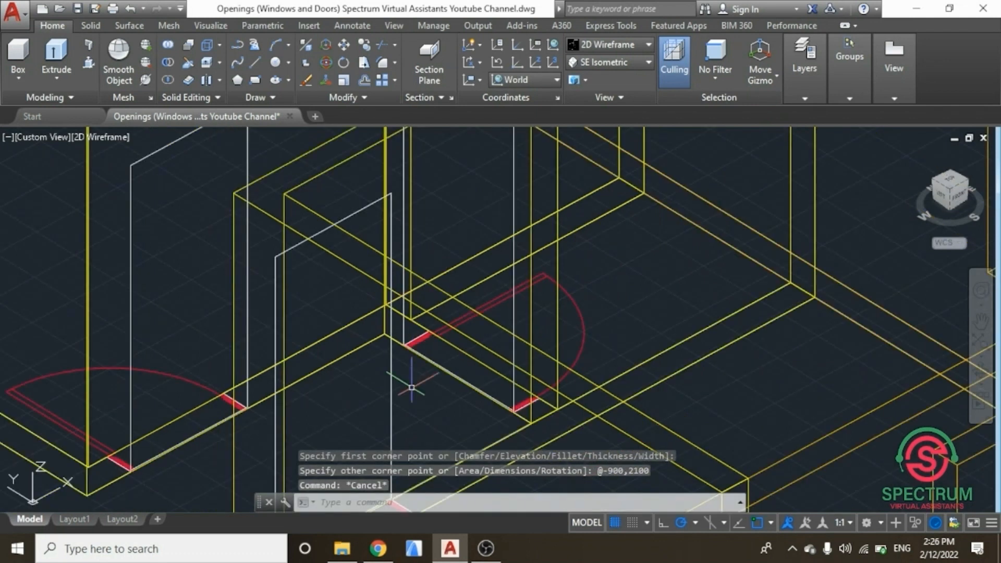
pyautogui.scroll(4, 252, 411)
pyautogui.scroll(-3, 230, 405)
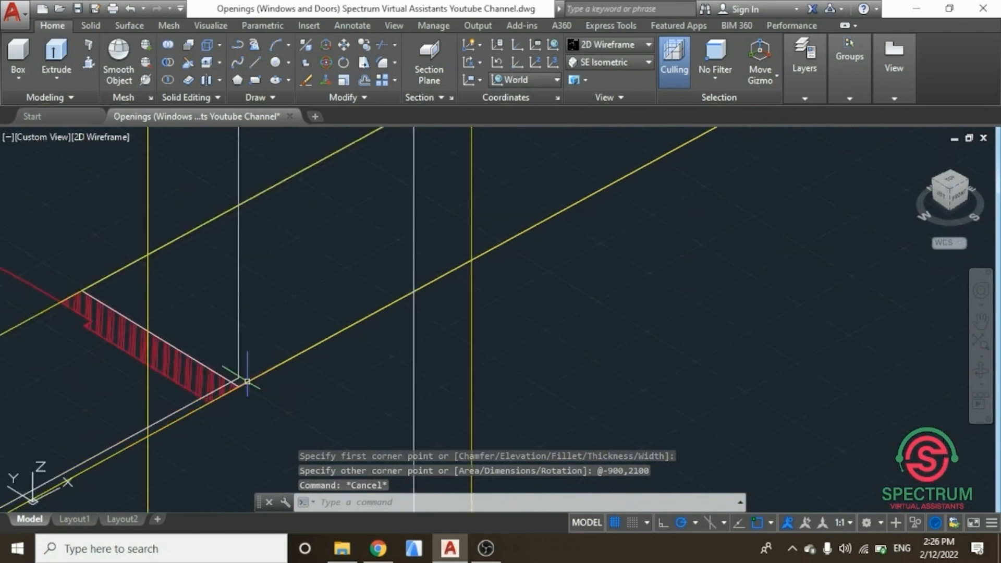
pyautogui.scroll(5, 211, 410)
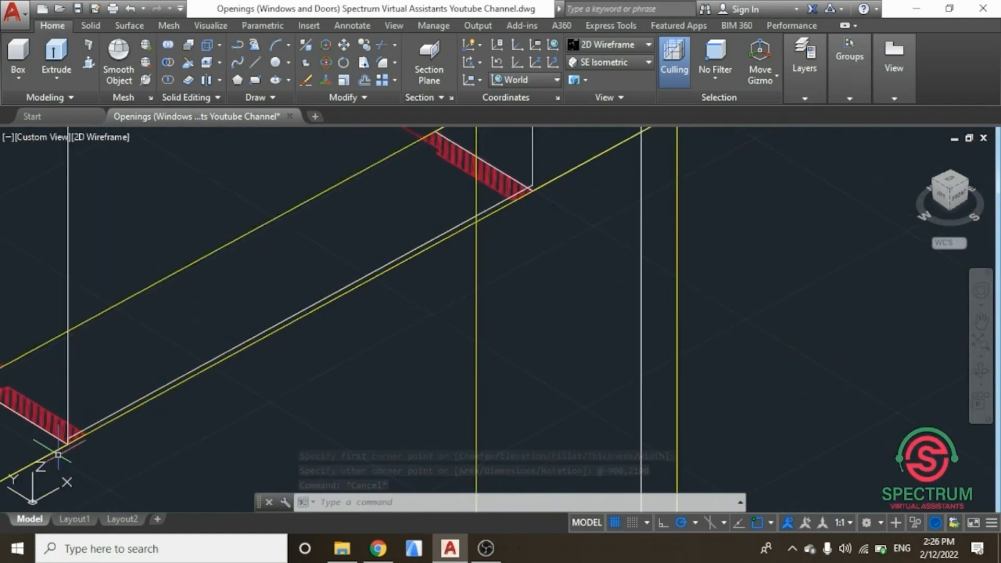
pyautogui.scroll(5, 71, 438)
pyautogui.click(263, 252)
pyautogui.press('Escape')
pyautogui.click(254, 257)
pyautogui.press('Delete')
# Step: Delete the short vertical helper line at the other door opening's corner
pyautogui.scroll(-7, 212, 313)
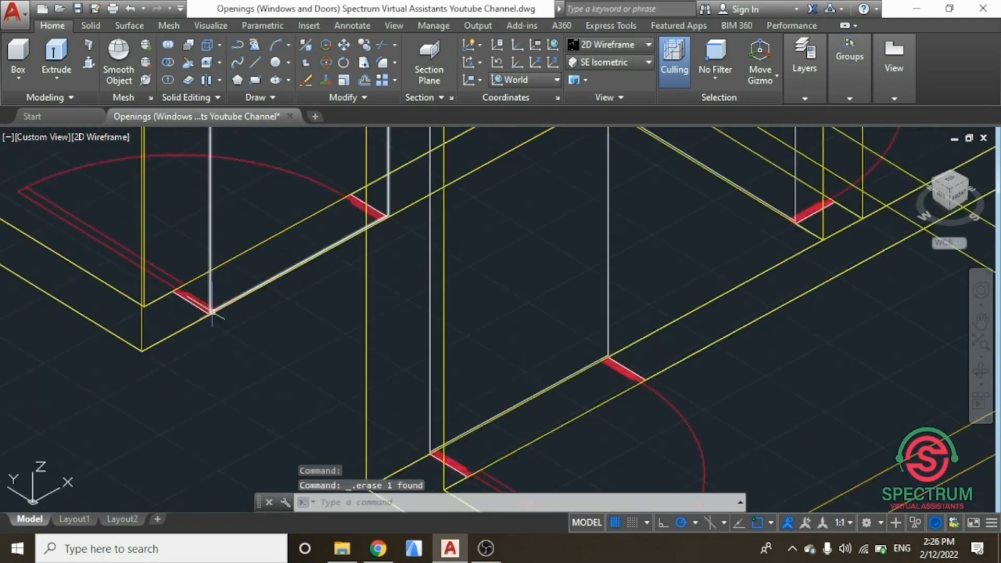
pyautogui.scroll(2, 339, 397)
pyautogui.scroll(2, 398, 412)
pyautogui.scroll(6, 398, 412)
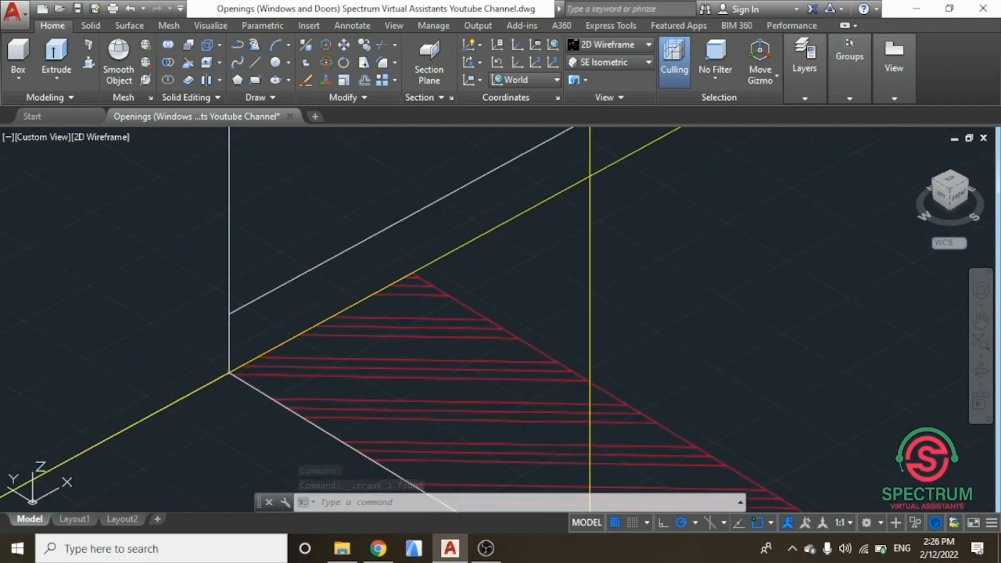
pyautogui.scroll(-5, 224, 355)
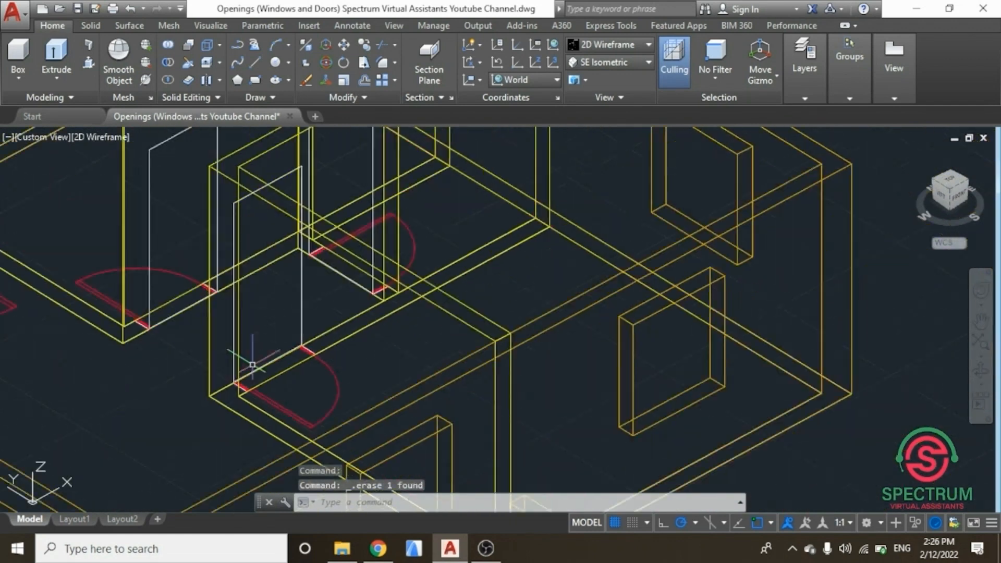
pyautogui.scroll(5, 343, 267)
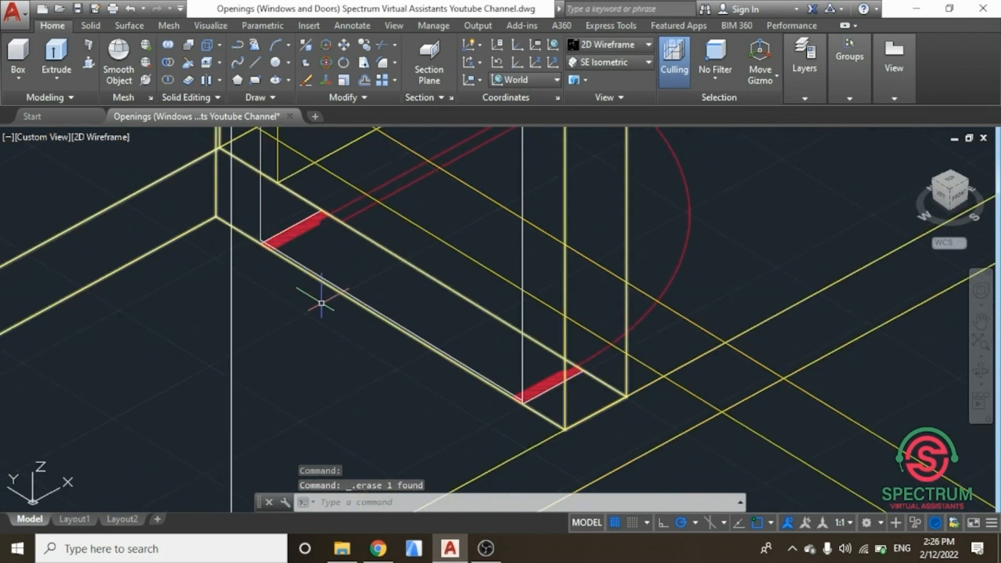
pyautogui.scroll(3, 542, 388)
pyautogui.scroll(1, 754, 412)
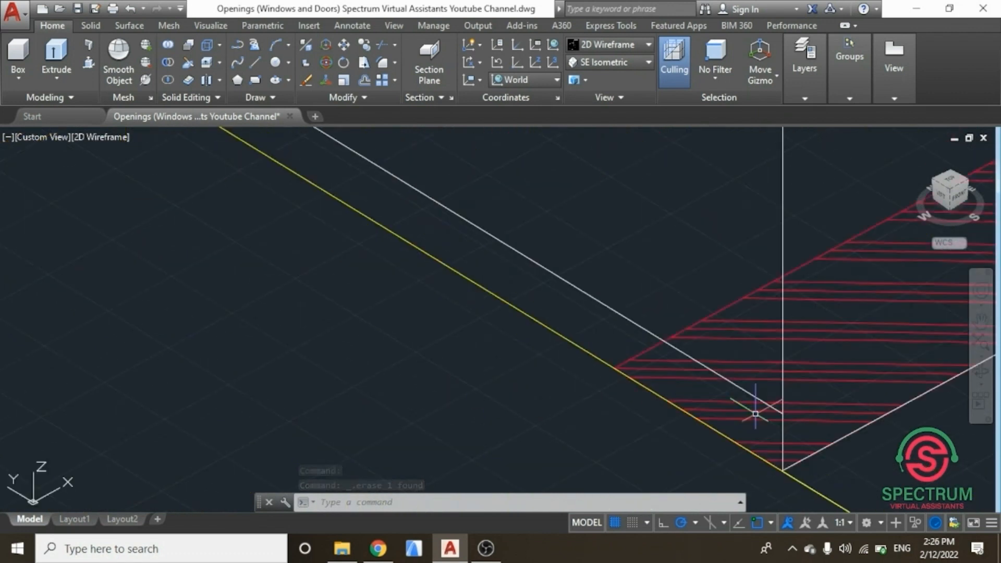
pyautogui.click(771, 420)
pyautogui.press('Delete')
# Step: Zoom to the whole model, switch to the SE Isometric view and check the current layer in the Layers panel
pyautogui.scroll(-4, 698, 415)
pyautogui.scroll(5, 476, 416)
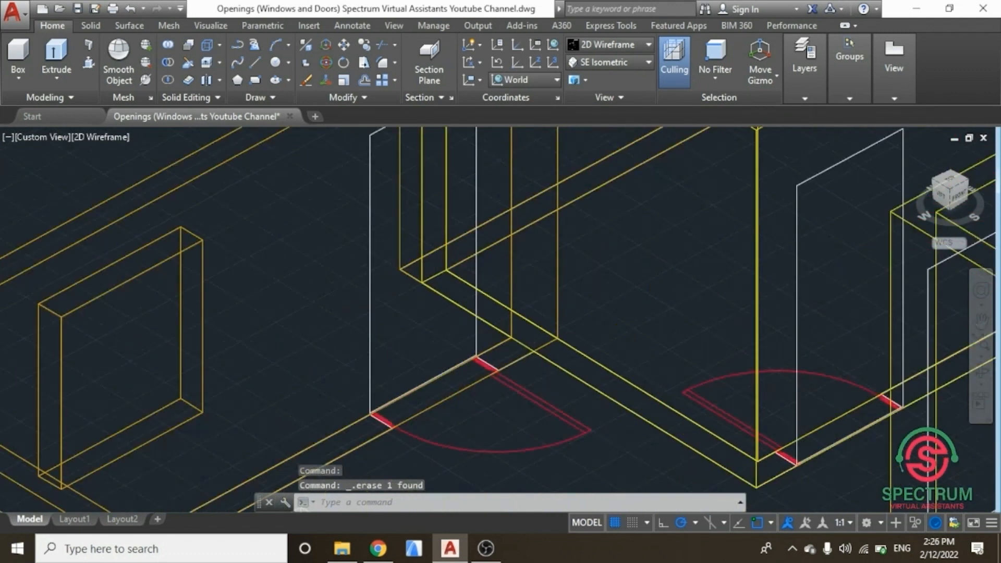
pyautogui.scroll(-3, 407, 419)
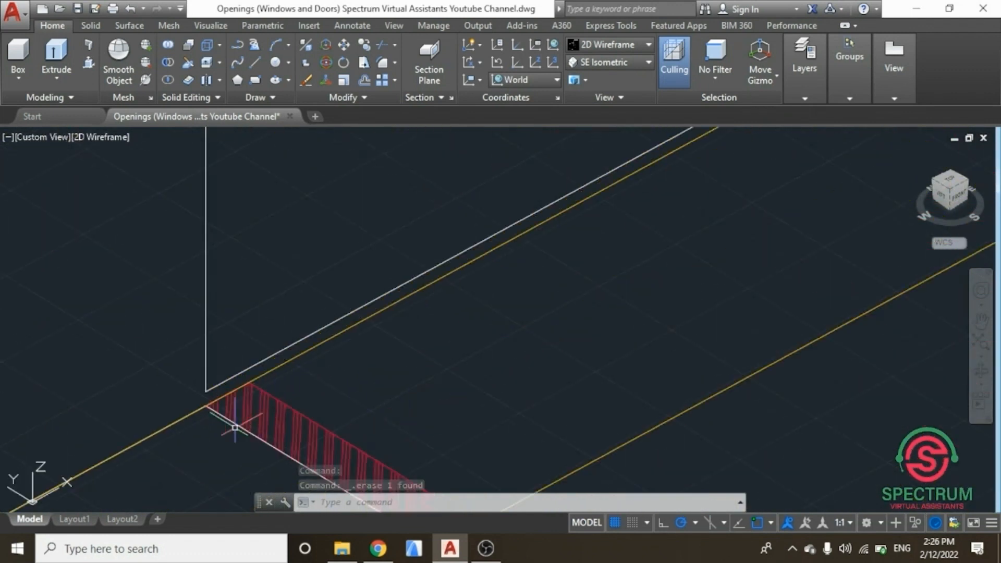
pyautogui.scroll(-2, 329, 416)
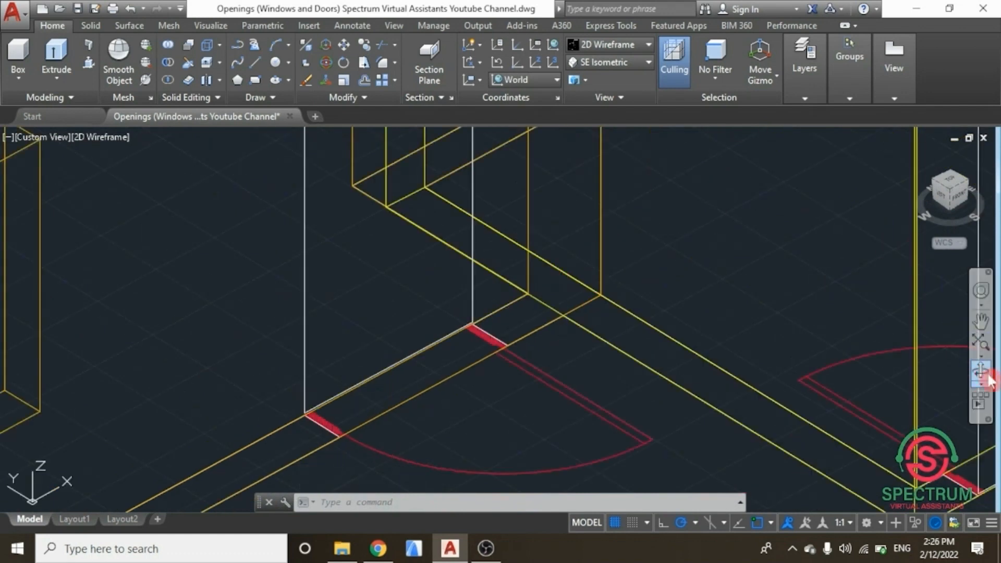
pyautogui.keyDown('shift'); pyautogui.middleClick(600, 313); pyautogui.keyUp('shift')
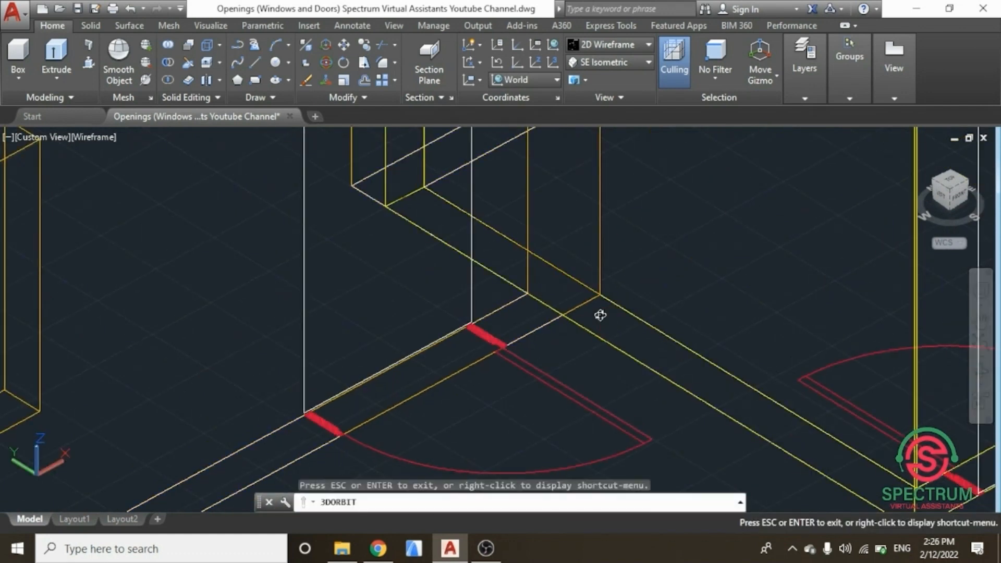
pyautogui.click(981, 344)
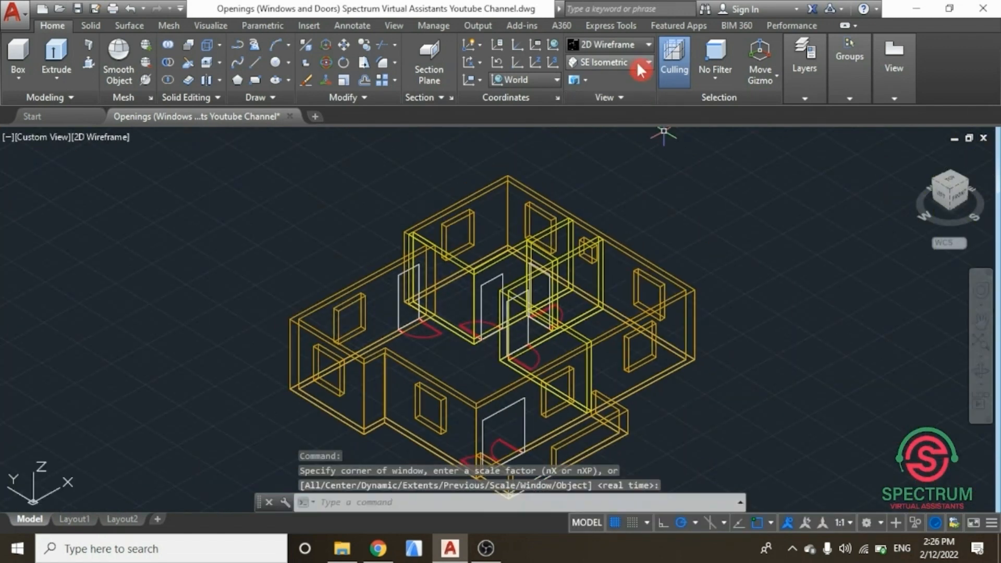
pyautogui.click(636, 61)
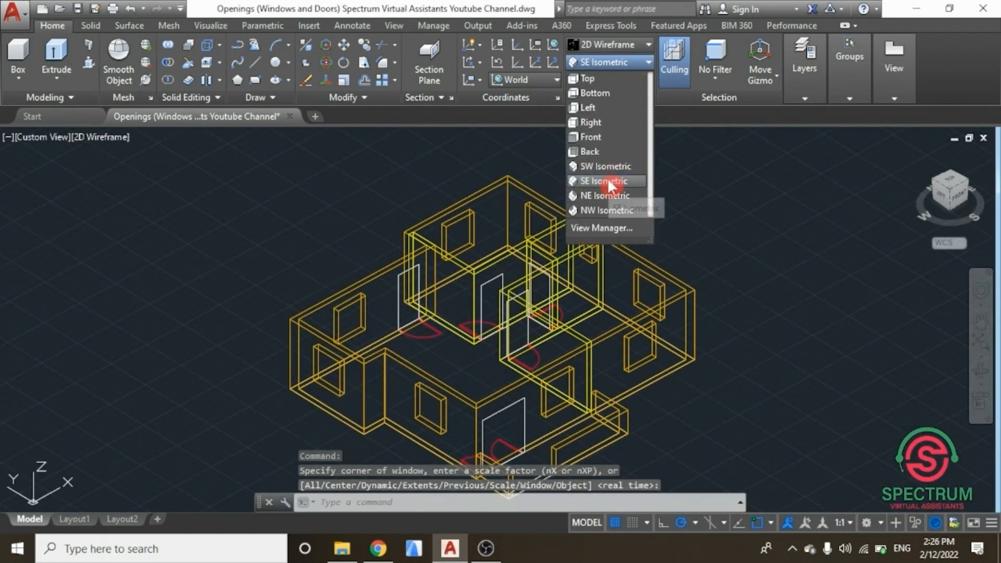
pyautogui.click(611, 182)
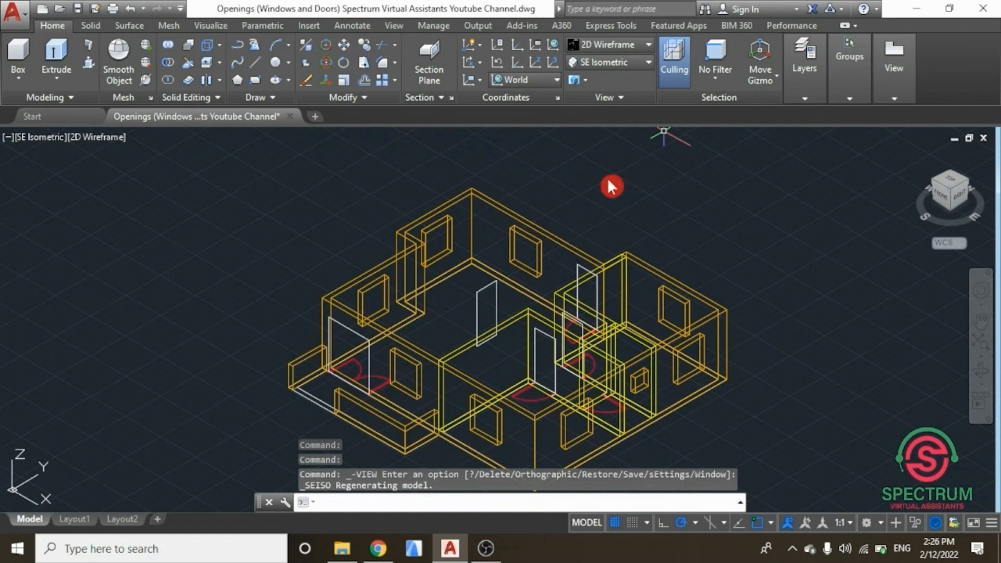
pyautogui.click(819, 88)
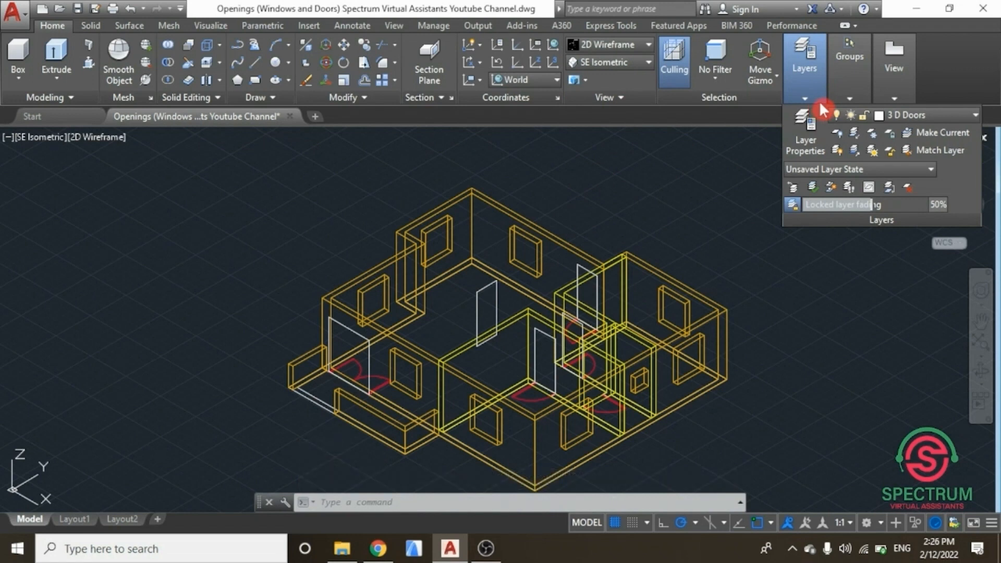
pyautogui.click(850, 73)
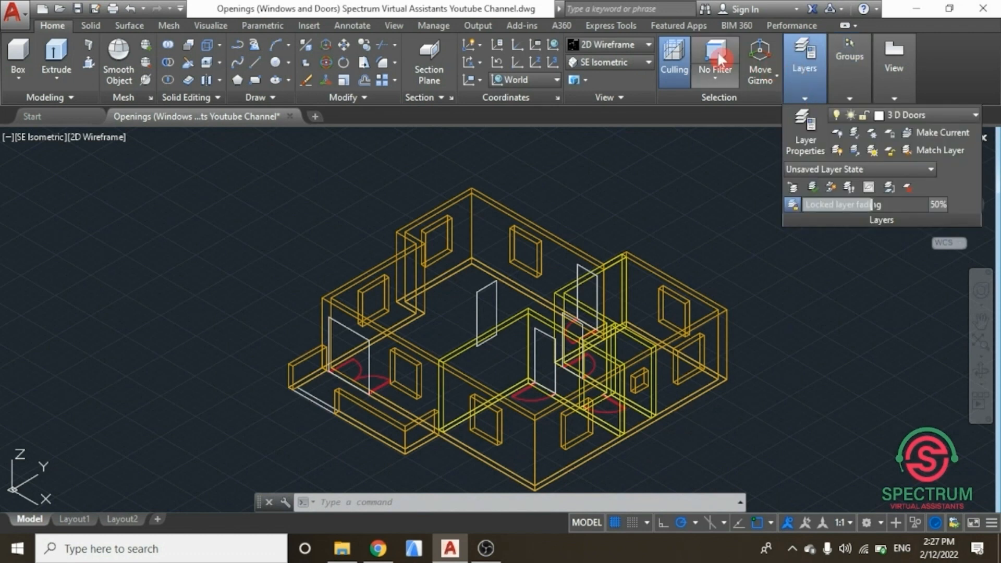
# Step: Preview the model in the Realistic visual style, then return to the 2D Wireframe style
pyautogui.click(649, 45)
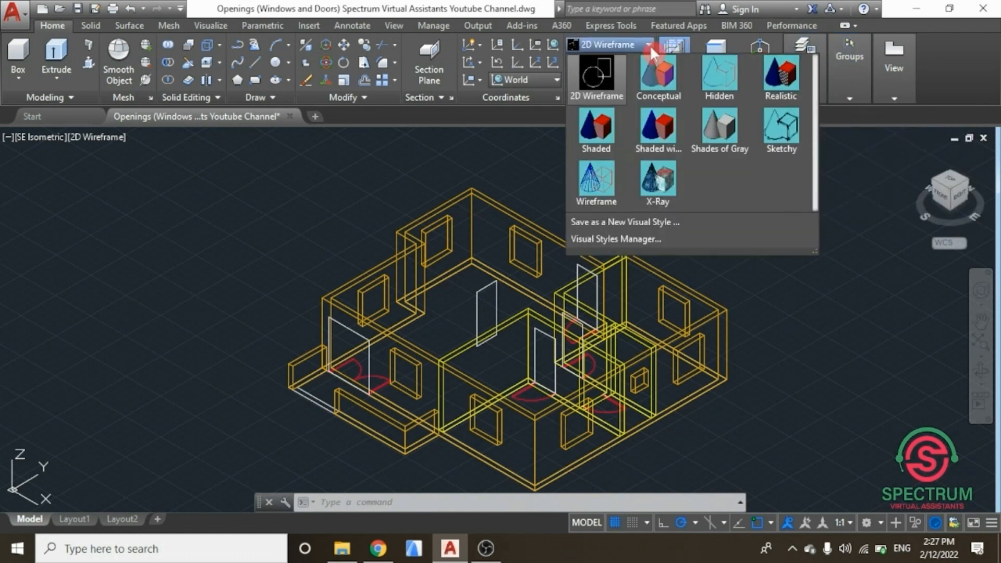
pyautogui.click(785, 77)
pyautogui.moveTo(792, 89)
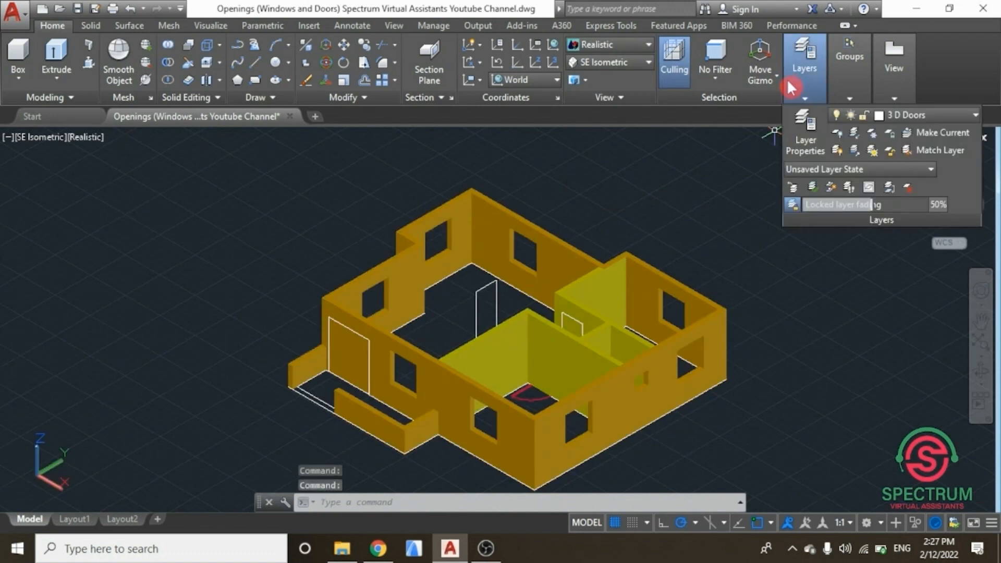
pyautogui.scroll(2, 682, 179)
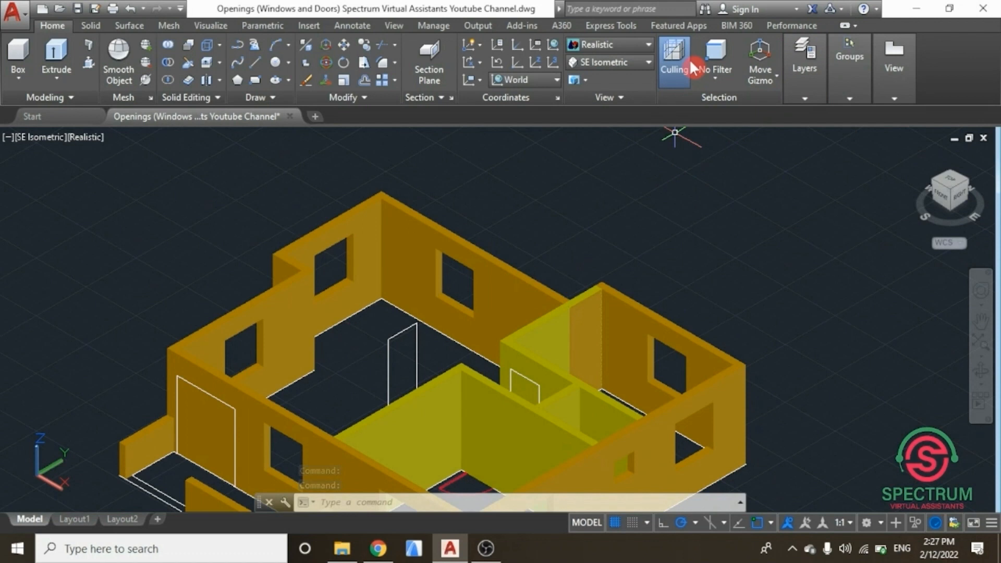
pyautogui.click(650, 44)
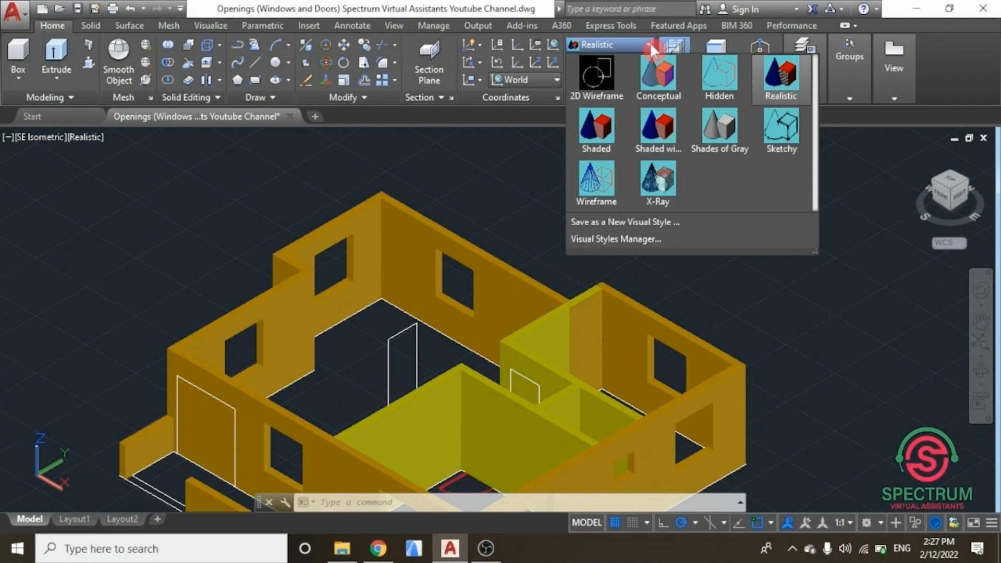
pyautogui.click(650, 43)
pyautogui.click(632, 46)
pyautogui.click(596, 75)
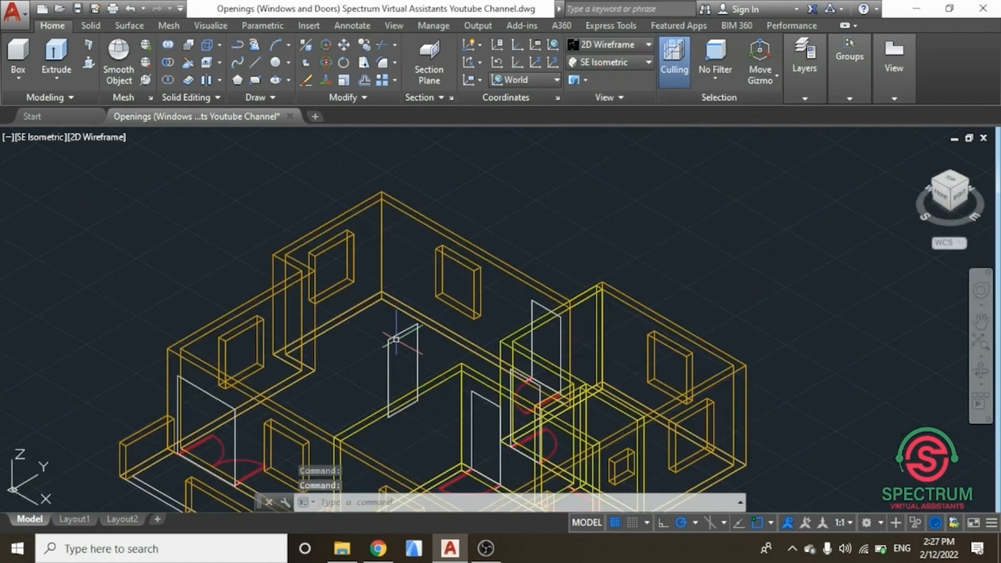
# Step: Delete the 900 by 2100 door rectangle standing on the inner wall near the centre of the model
pyautogui.click(391, 340)
pyautogui.moveTo(393, 342)
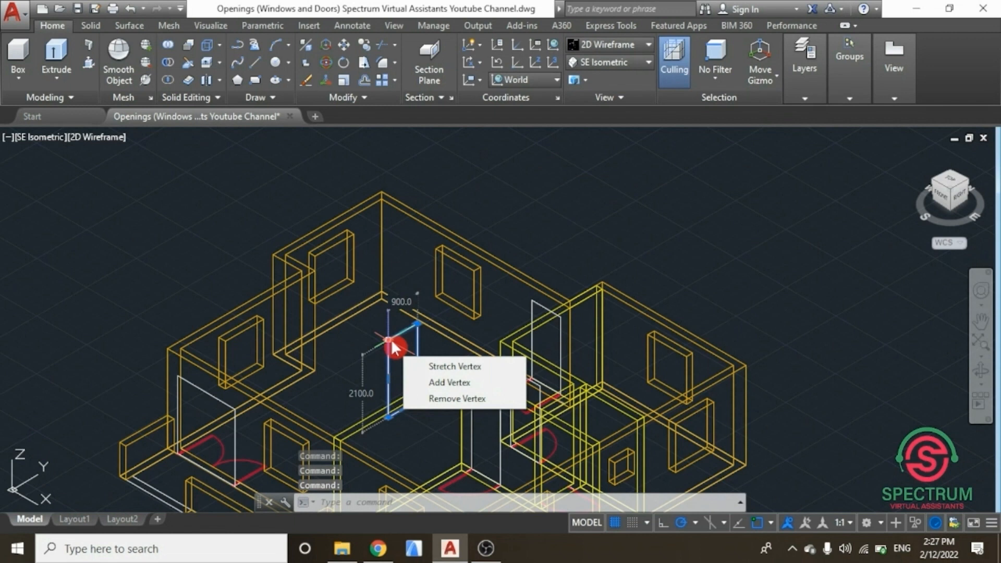
pyautogui.press('Delete')
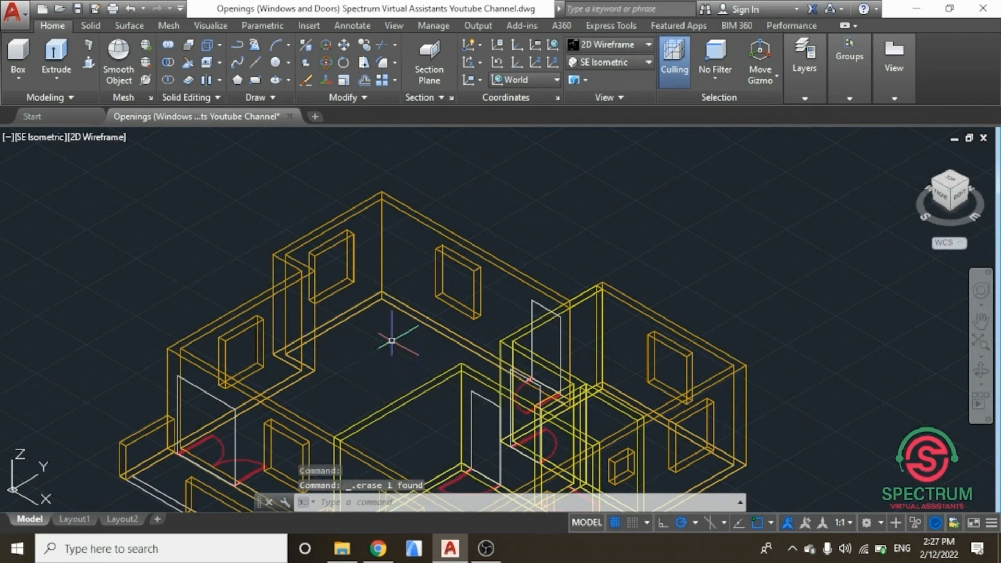
pyautogui.scroll(-3, 554, 287)
pyautogui.scroll(10, 566, 309)
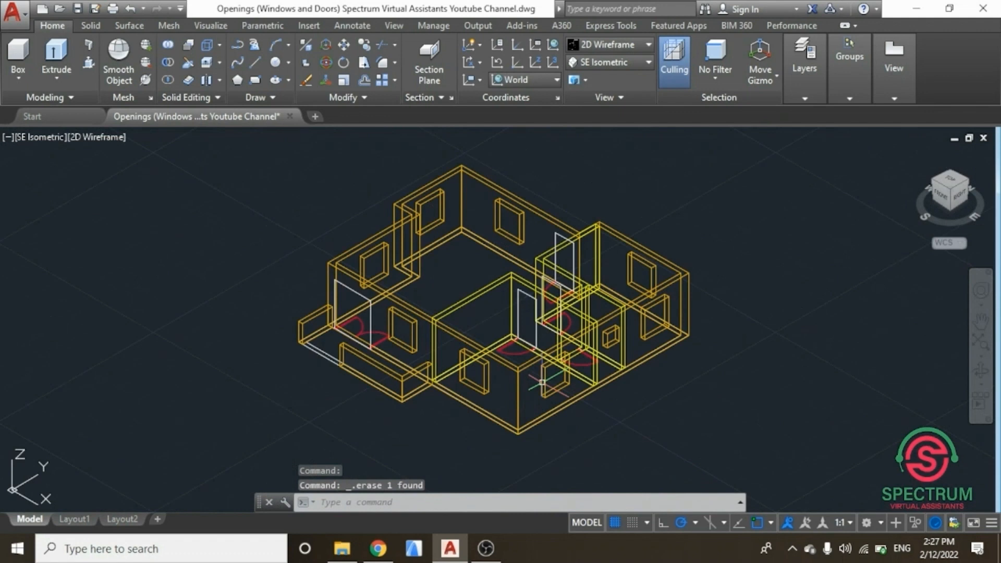
pyautogui.scroll(4, 610, 342)
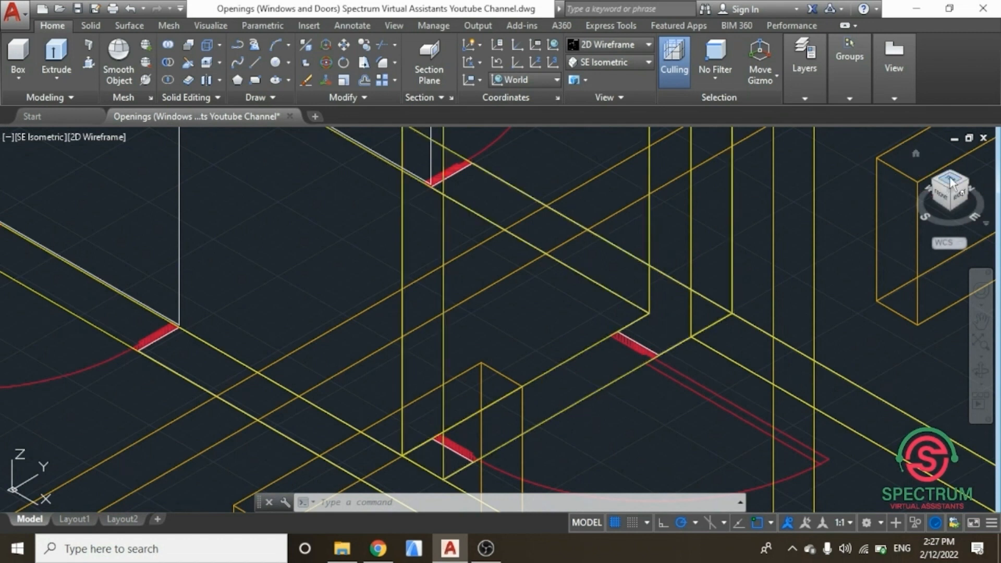
# Step: Orbit to another interior door opening and draw a 10-unit vertical helper line up from its corner
pyautogui.moveTo(849, 197)
pyautogui.keyDown('shift'); pyautogui.mouseDown(button='middle')
pyautogui.moveTo(664, 234)
pyautogui.moveTo(537, 217)
pyautogui.moveTo(511, 195)
pyautogui.moveTo(633, 210)
pyautogui.moveTo(632, 225)
pyautogui.mouseUp(button='middle'); pyautogui.keyUp('shift')
pyautogui.scroll(-5, 632, 225)
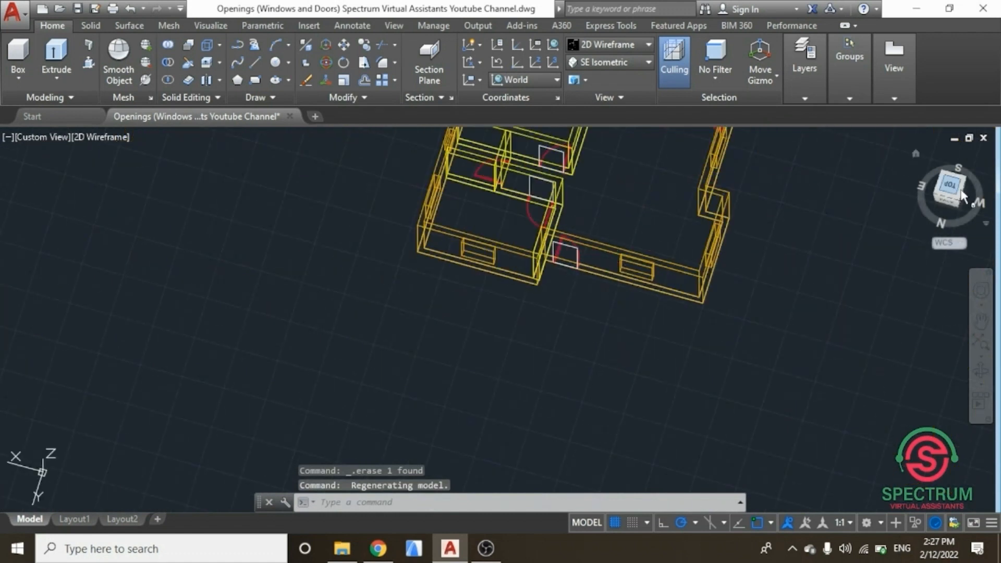
pyautogui.moveTo(845, 201)
pyautogui.keyDown('shift'); pyautogui.mouseDown(button='middle')
pyautogui.moveTo(744, 195)
pyautogui.moveTo(741, 170)
pyautogui.moveTo(759, 187)
pyautogui.mouseUp(button='middle'); pyautogui.keyUp('shift')
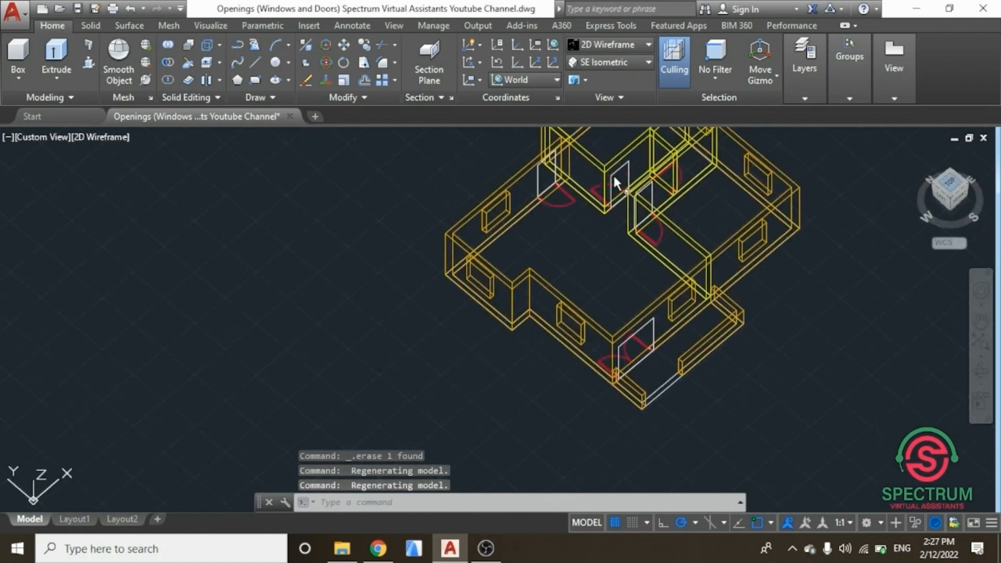
pyautogui.scroll(3, 614, 175)
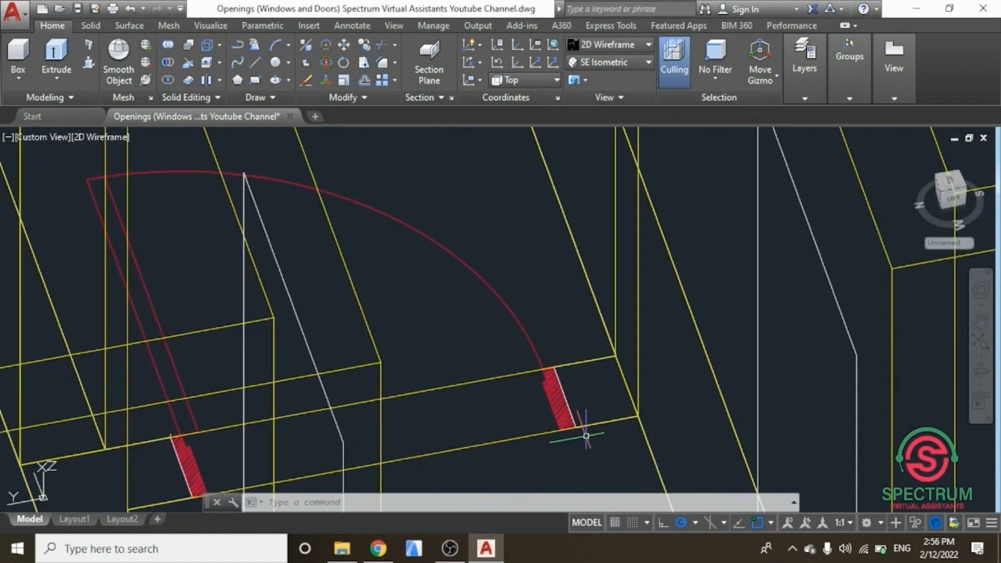
pyautogui.scroll(-2, 586, 436)
pyautogui.scroll(-5, 587, 436)
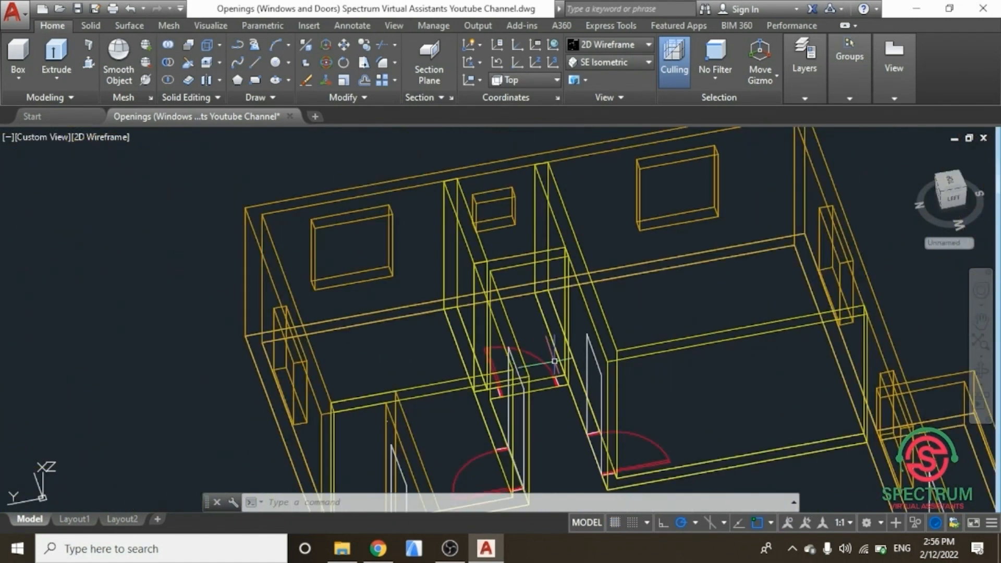
pyautogui.scroll(4, 555, 362)
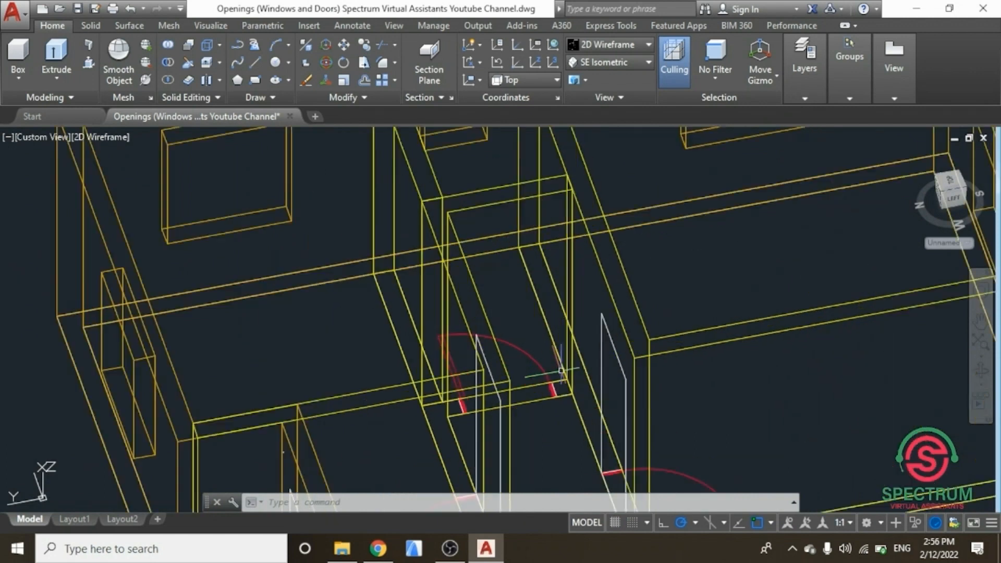
pyautogui.scroll(2, 560, 371)
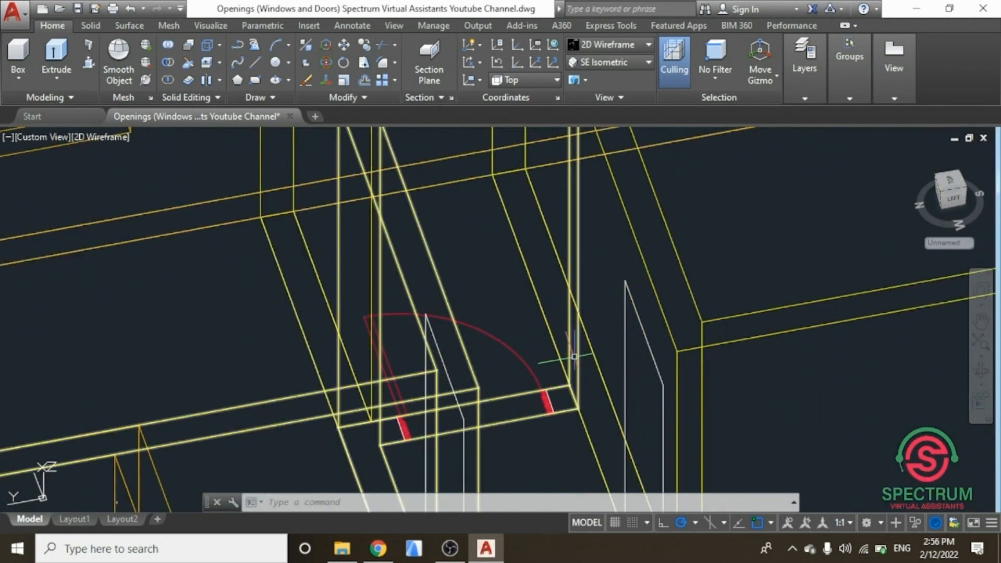
pyautogui.moveTo(578, 357)
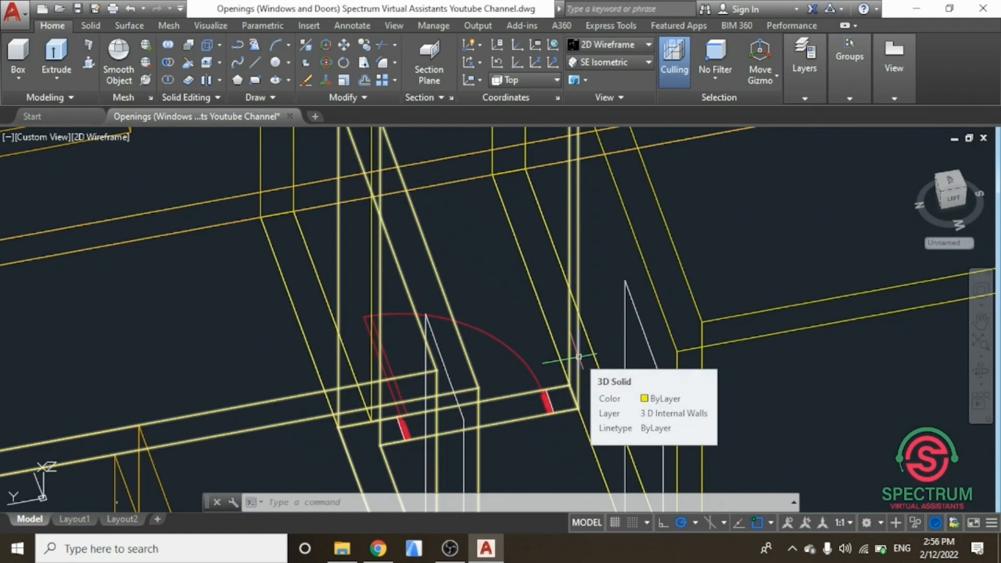
pyautogui.press('Escape')
pyautogui.scroll(-2, 521, 438)
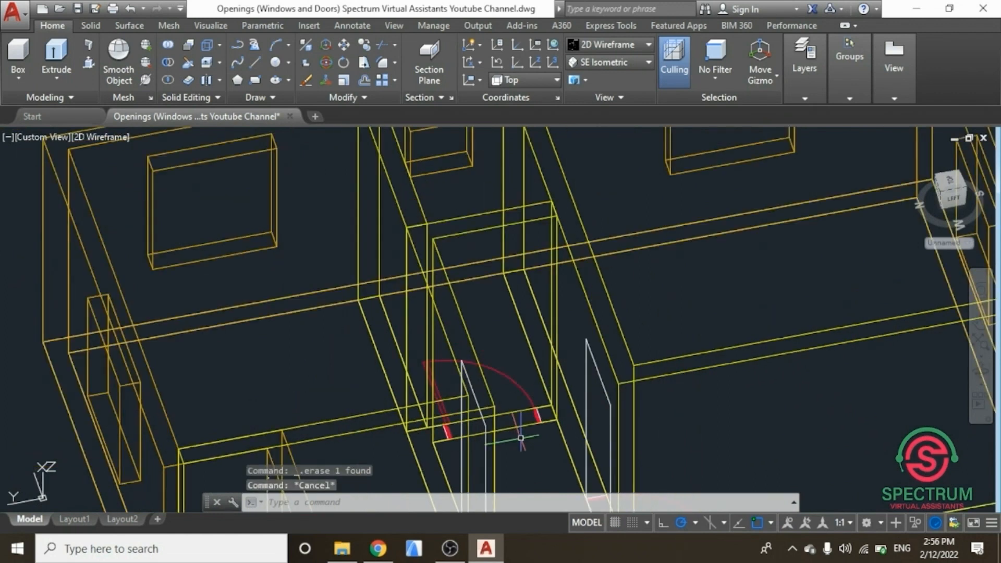
pyautogui.scroll(4, 521, 438)
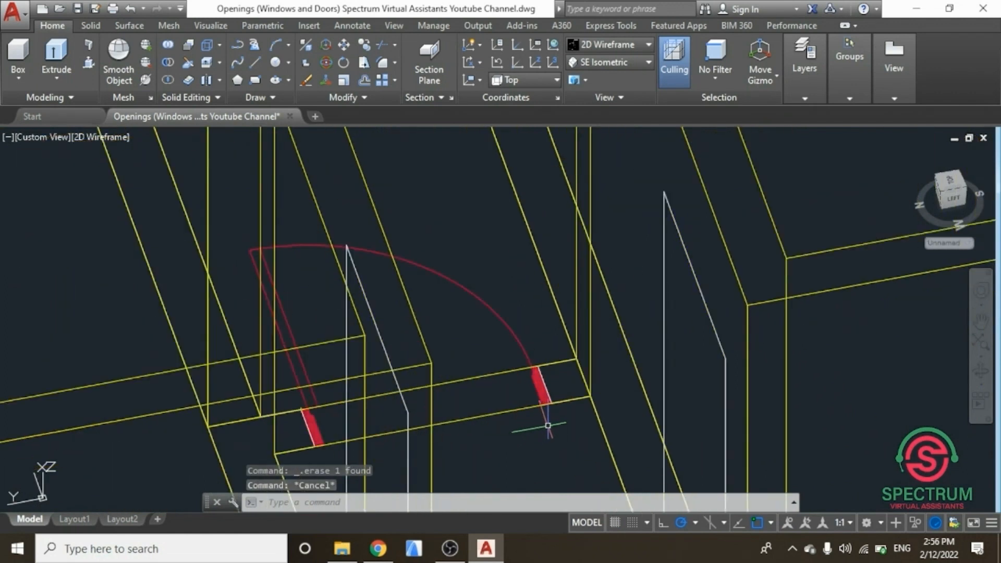
pyautogui.write('l')
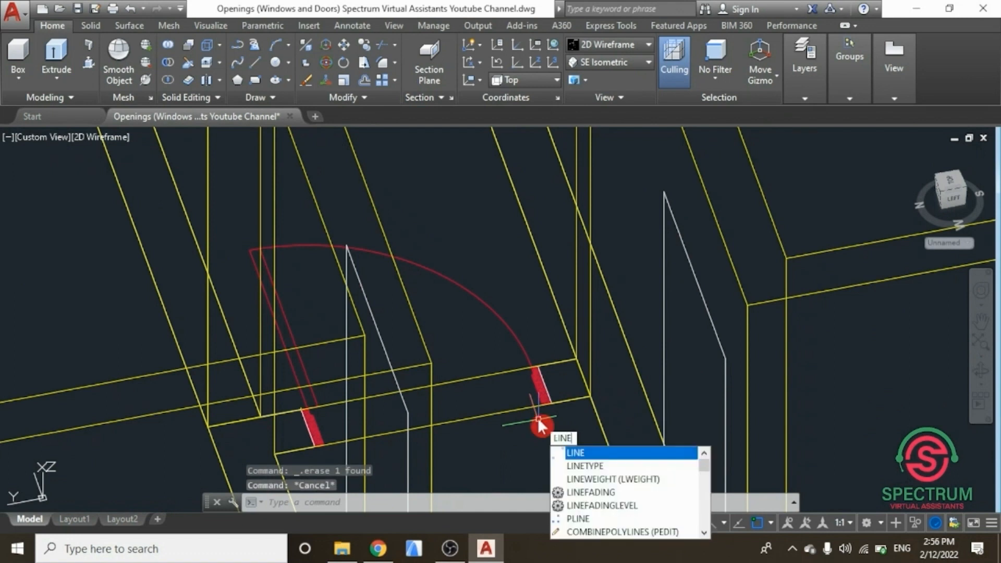
pyautogui.click(587, 452)
pyautogui.scroll(8, 600, 366)
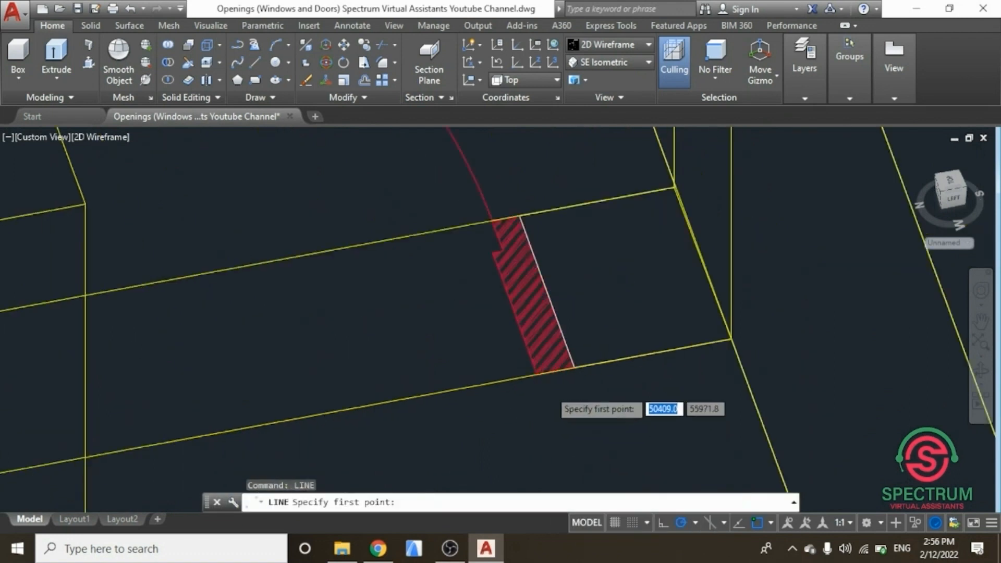
pyautogui.click(610, 335)
pyautogui.scroll(-5, 608, 400)
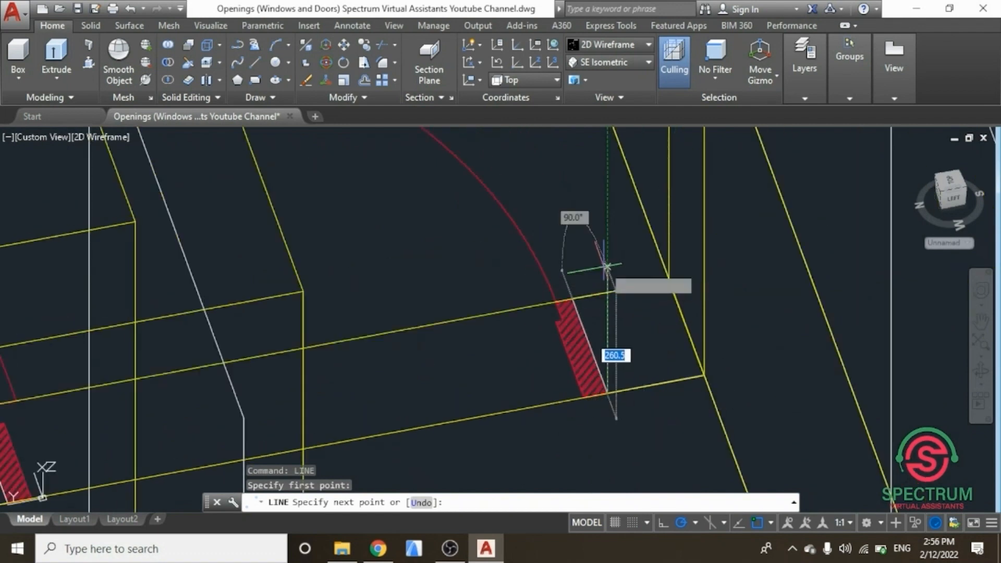
pyautogui.scroll(3, 609, 250)
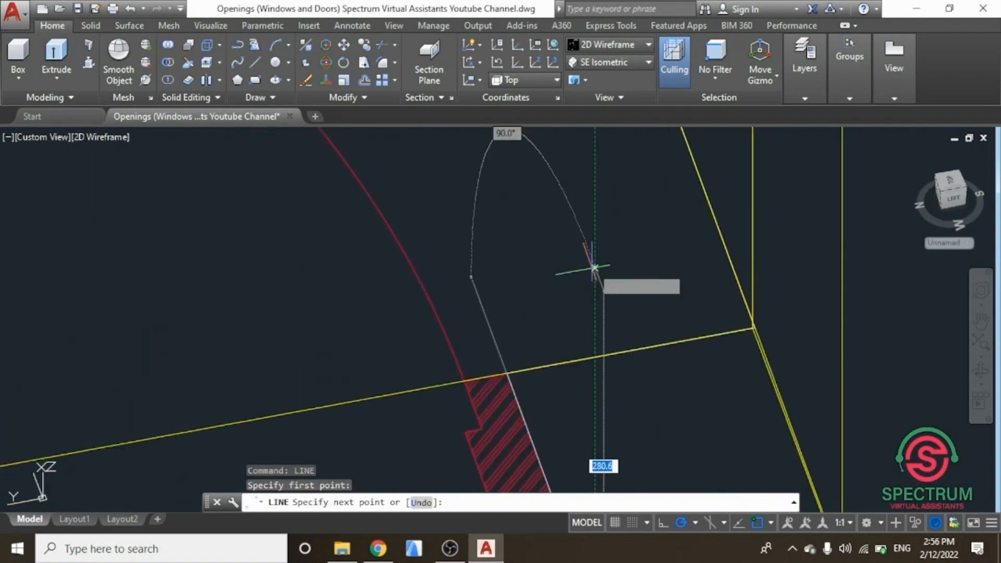
pyautogui.scroll(-2, 594, 265)
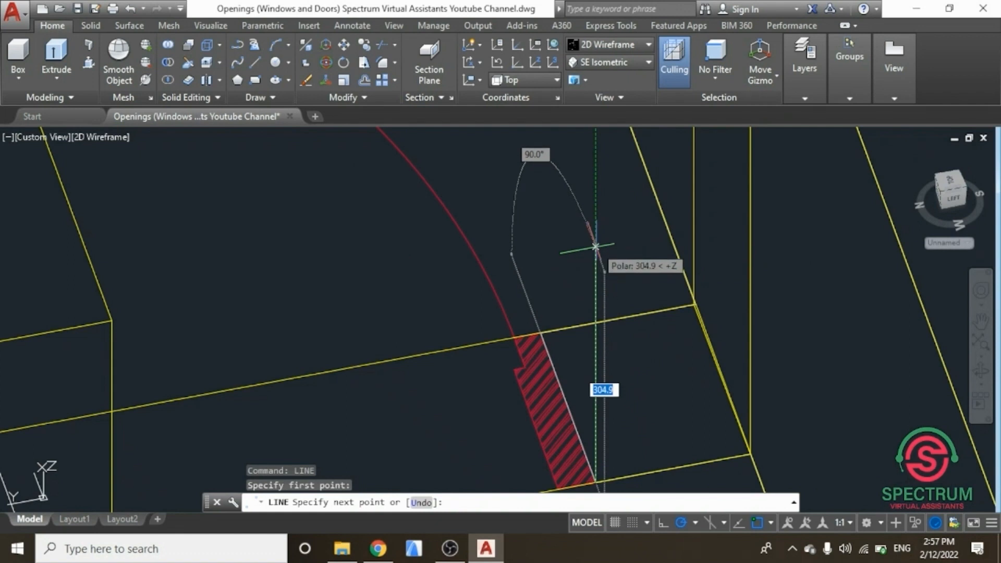
pyautogui.write('10')
pyautogui.press('Return')
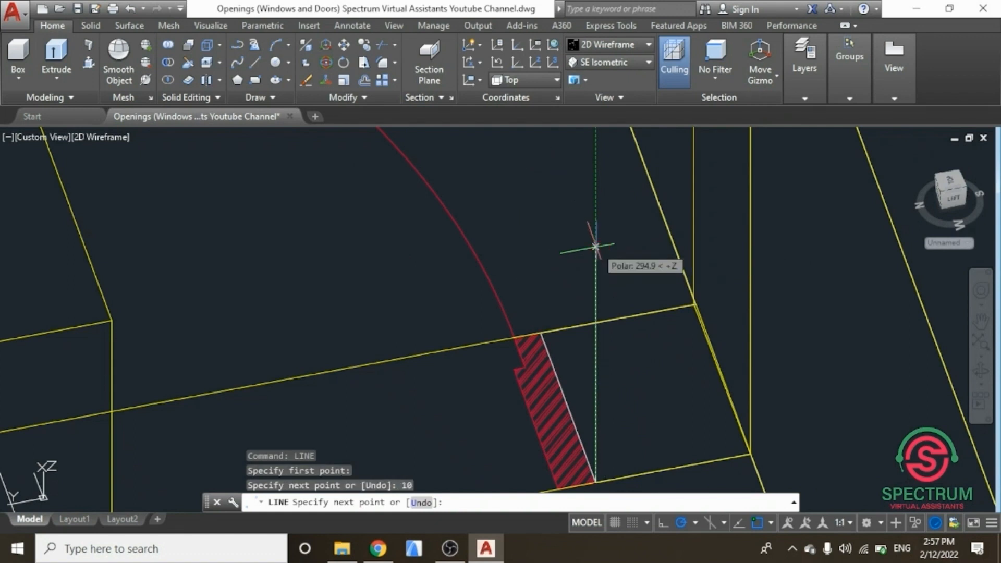
pyautogui.press('Escape')
pyautogui.scroll(-3, 592, 242)
pyautogui.scroll(5, 598, 381)
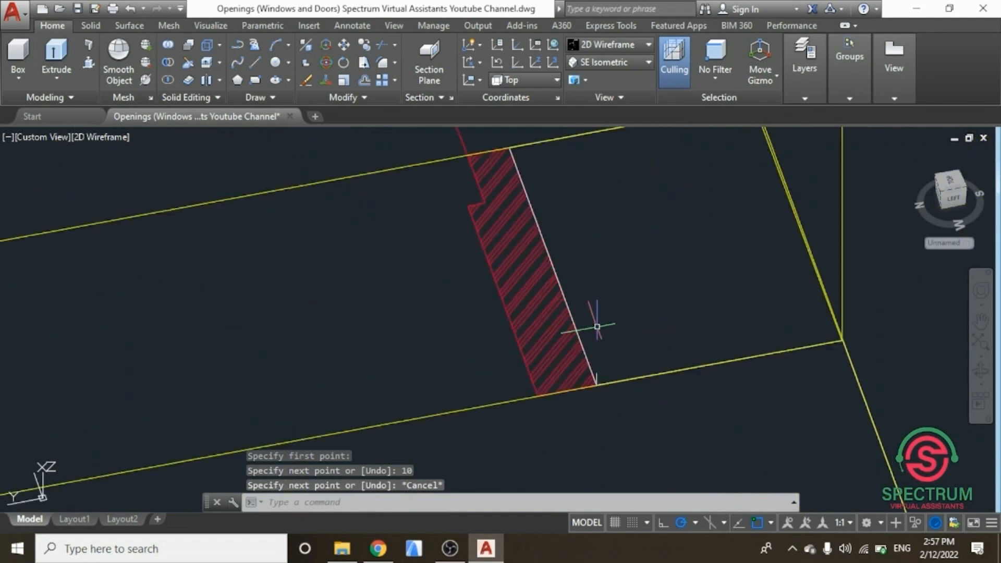
pyautogui.write('recta')
pyautogui.press('Return')
pyautogui.scroll(4, 594, 373)
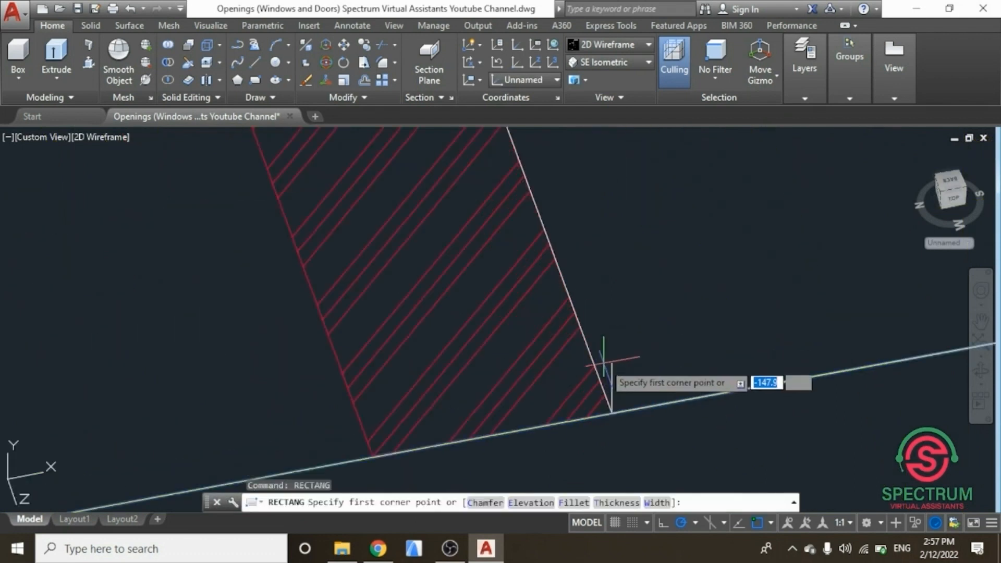
pyautogui.scroll(3, 605, 362)
pyautogui.scroll(4, 608, 361)
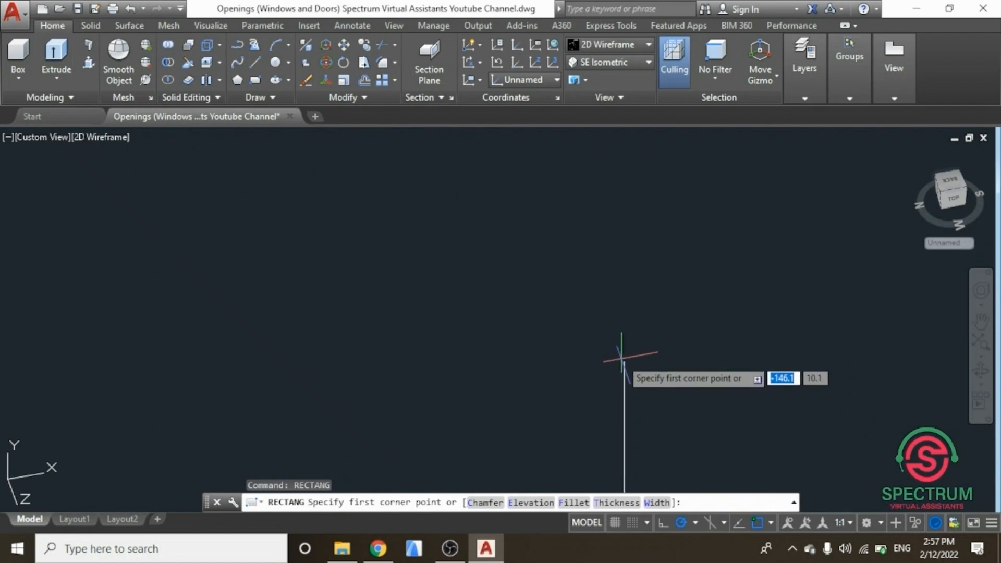
pyautogui.click(624, 359)
pyautogui.scroll(5, 638, 367)
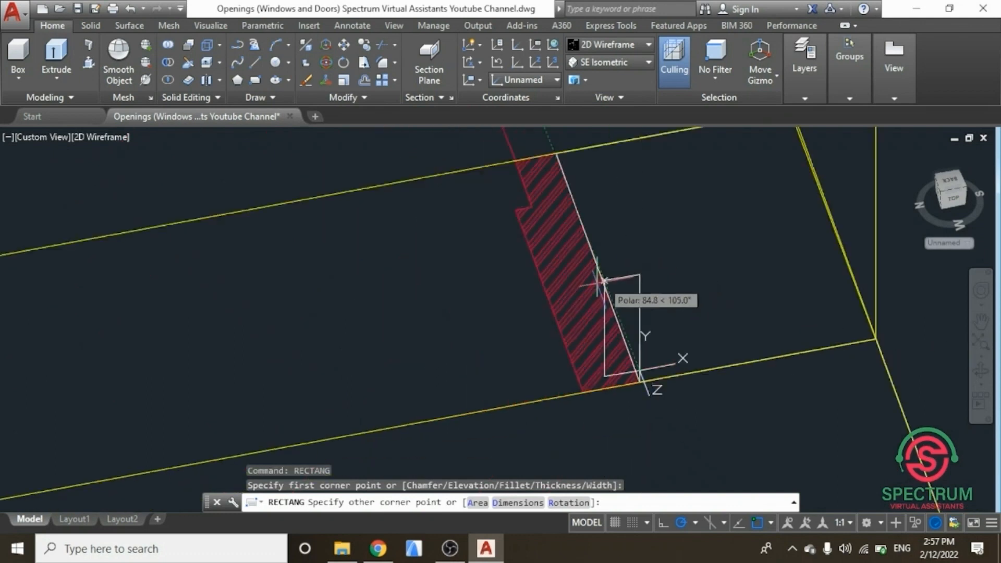
pyautogui.scroll(-5, 625, 354)
pyautogui.scroll(-6, 553, 290)
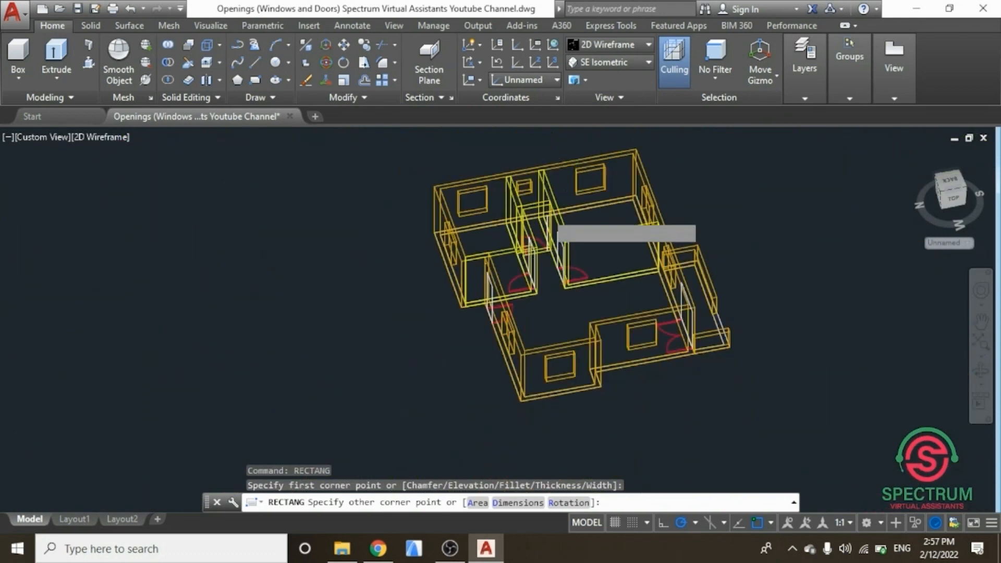
pyautogui.scroll(6, 517, 232)
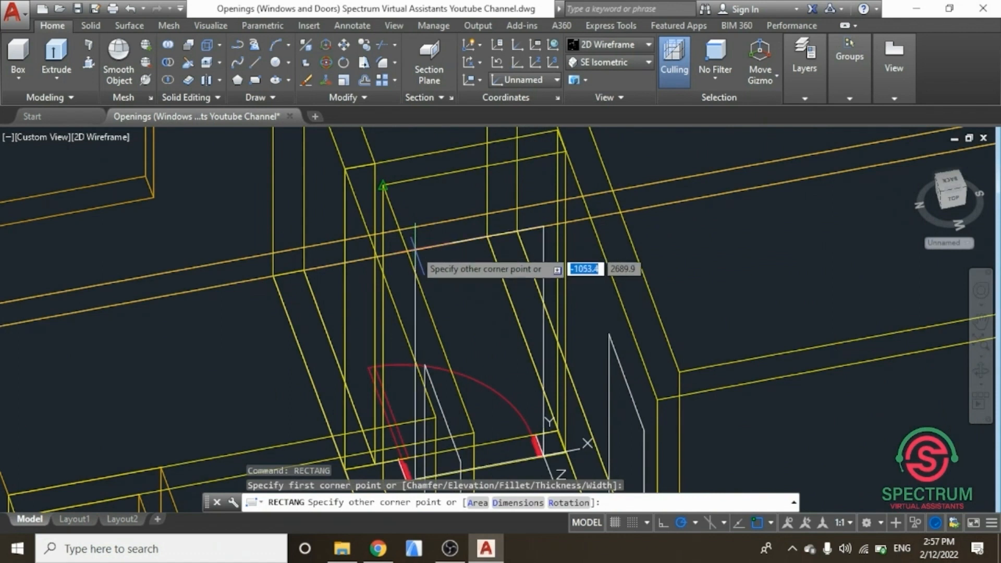
pyautogui.write('-900')
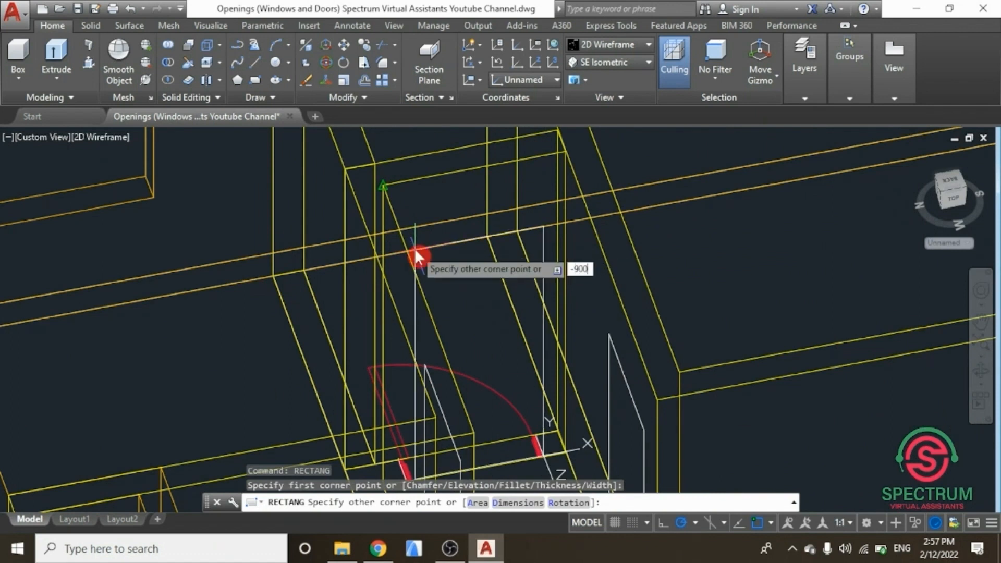
pyautogui.press('Escape')
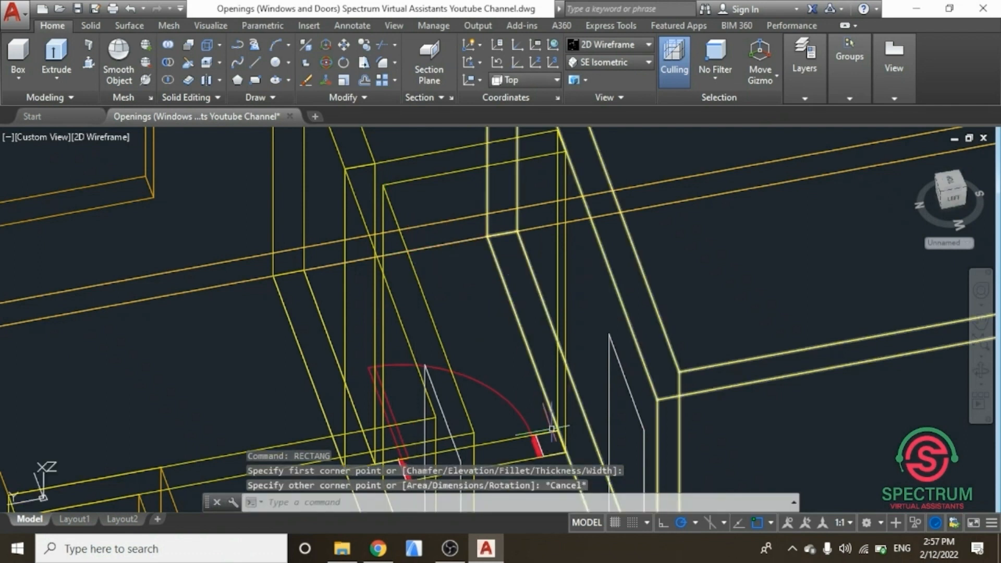
# Step: Draw a 900 by 2100 door rectangle from the top of the helper line in the interior door opening
pyautogui.scroll(-5, 551, 429)
pyautogui.scroll(10, 544, 406)
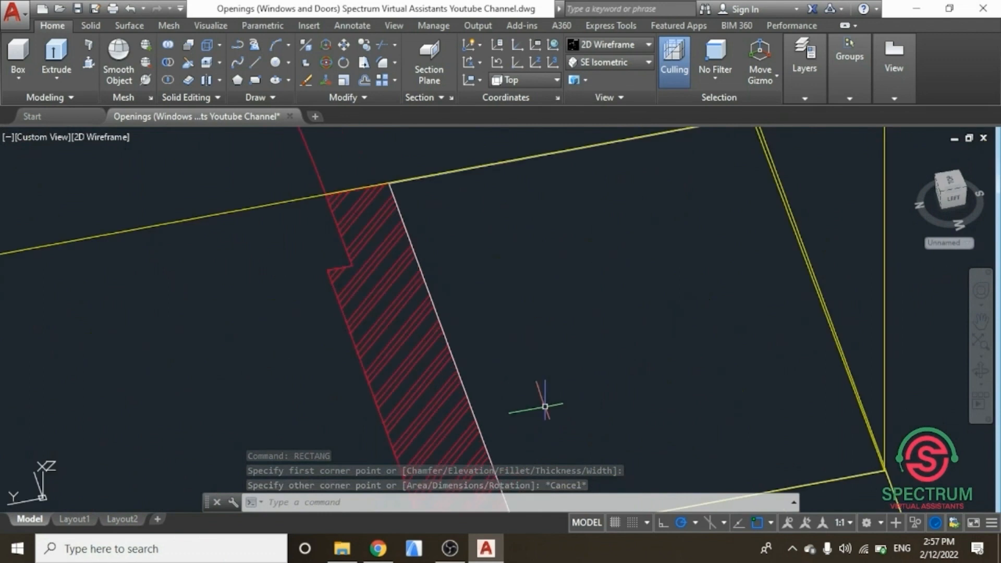
pyautogui.write('l')
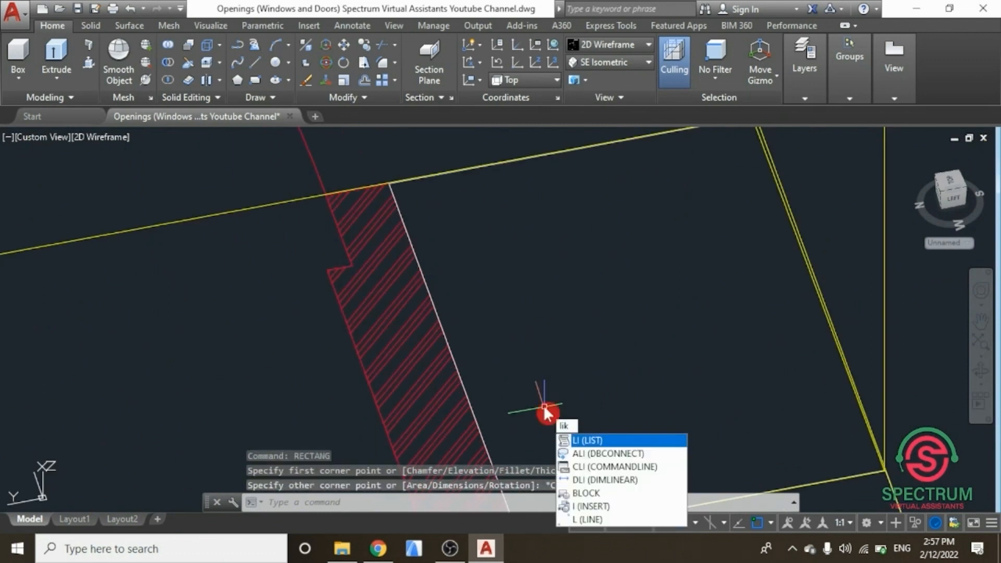
pyautogui.press('BackSpace')
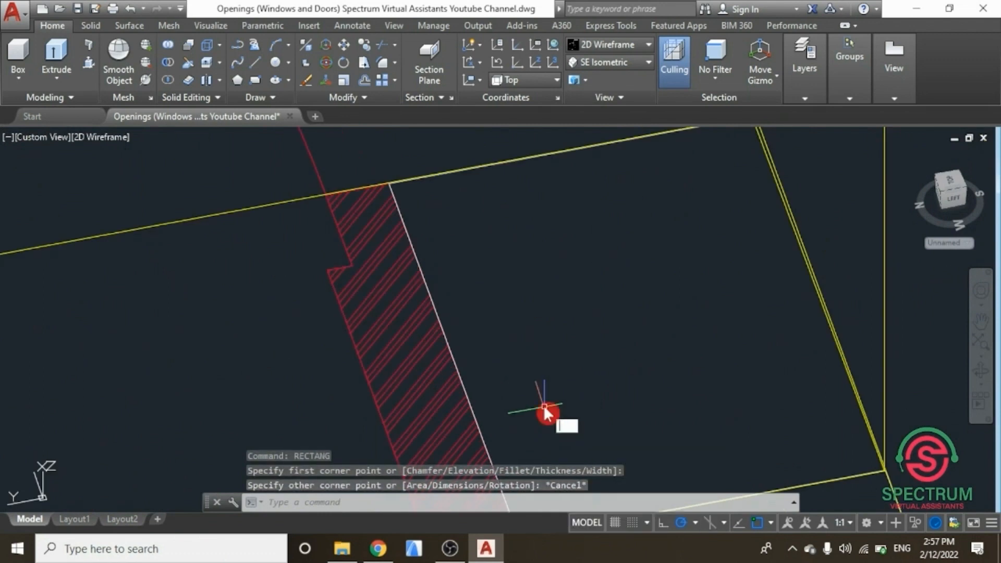
pyautogui.write('RE')
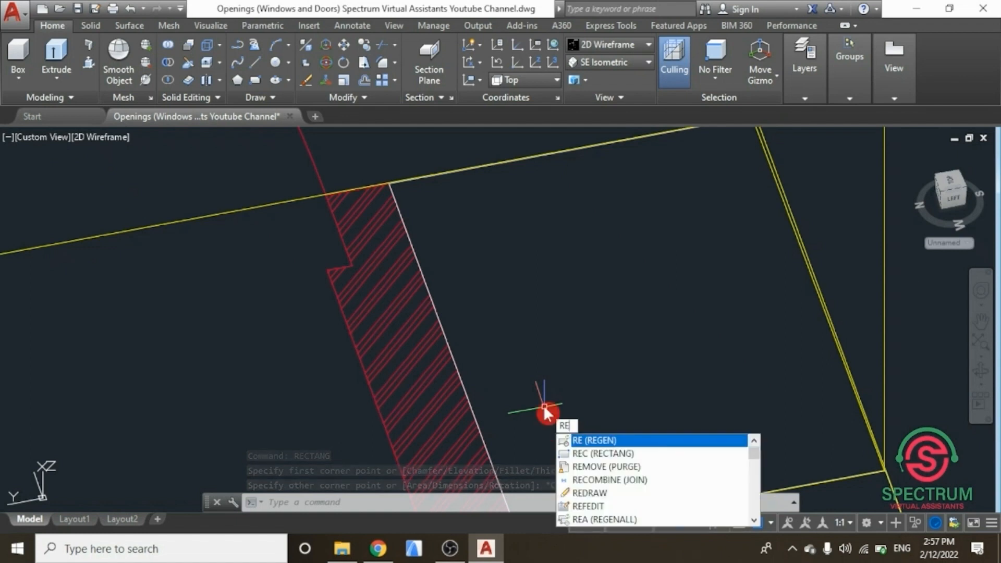
pyautogui.click(599, 454)
pyautogui.scroll(-3, 540, 406)
pyautogui.scroll(5, 537, 401)
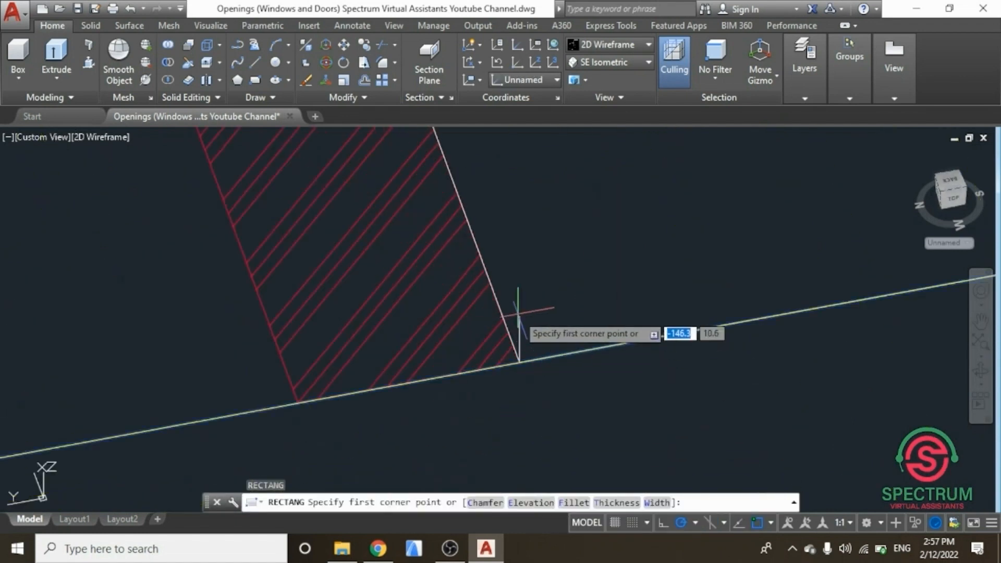
pyautogui.click(520, 316)
pyautogui.scroll(-3, 570, 313)
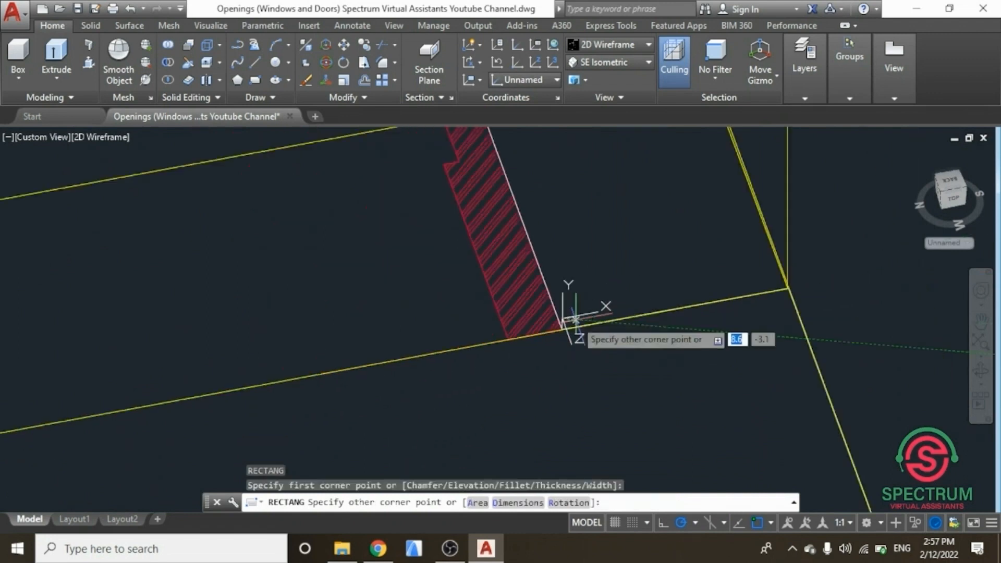
pyautogui.scroll(5, 615, 313)
pyautogui.scroll(-4, 477, 236)
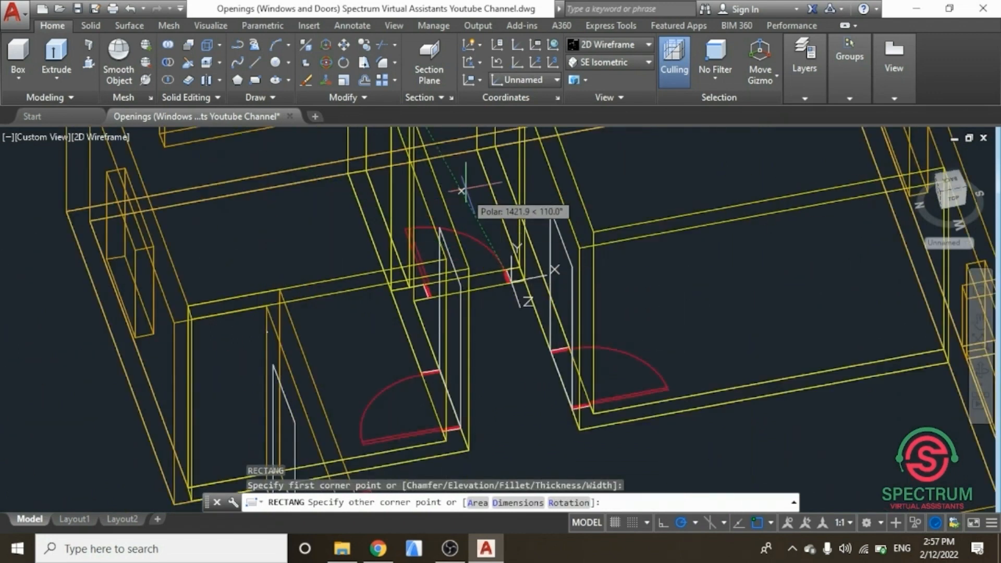
pyautogui.scroll(2, 443, 167)
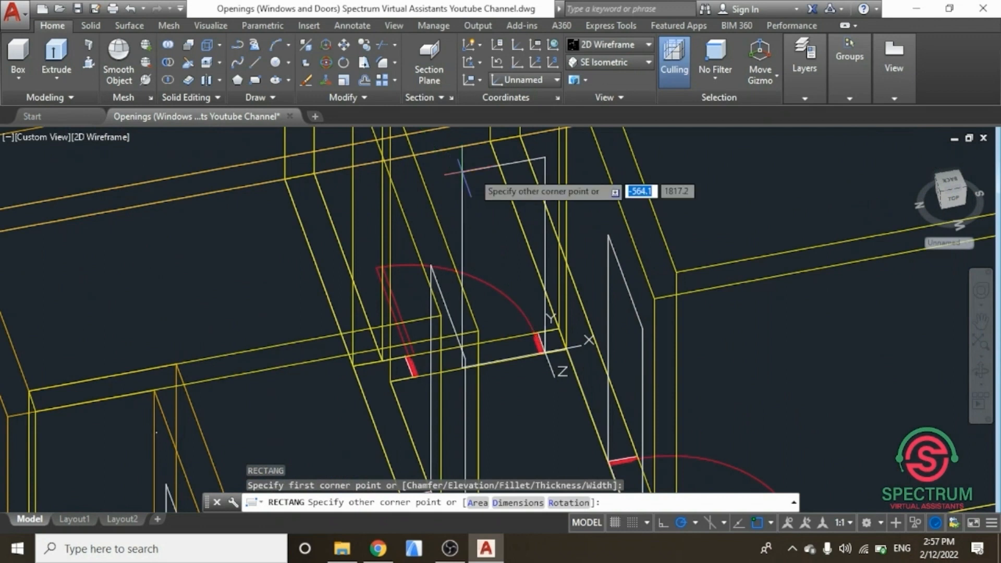
pyautogui.scroll(3, 463, 169)
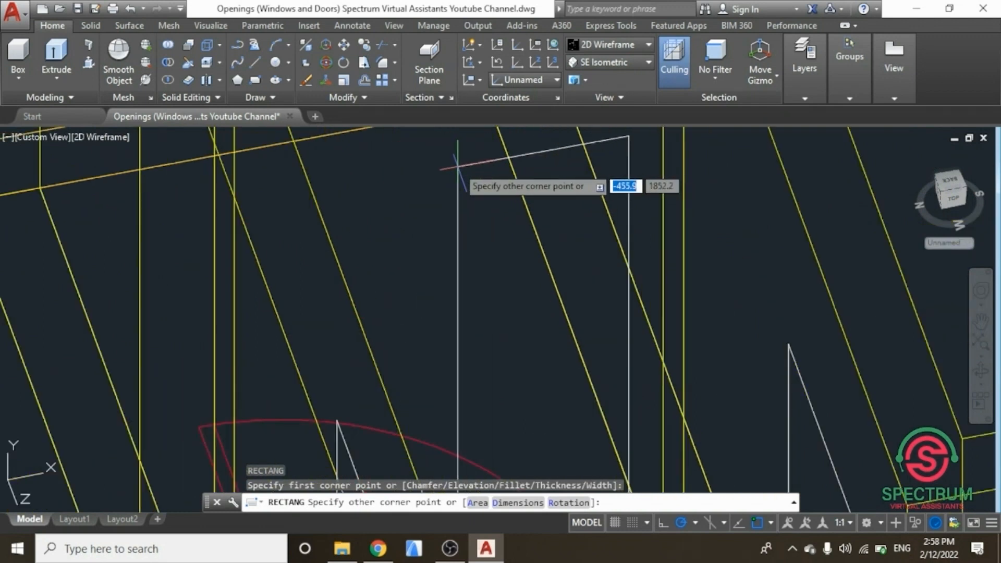
pyautogui.press('Tab')
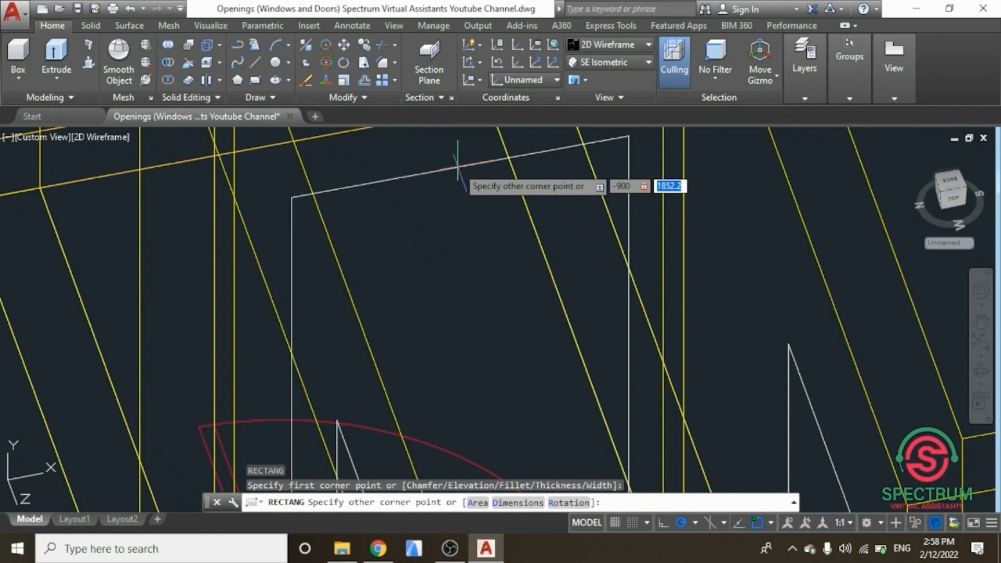
pyautogui.press('Return')
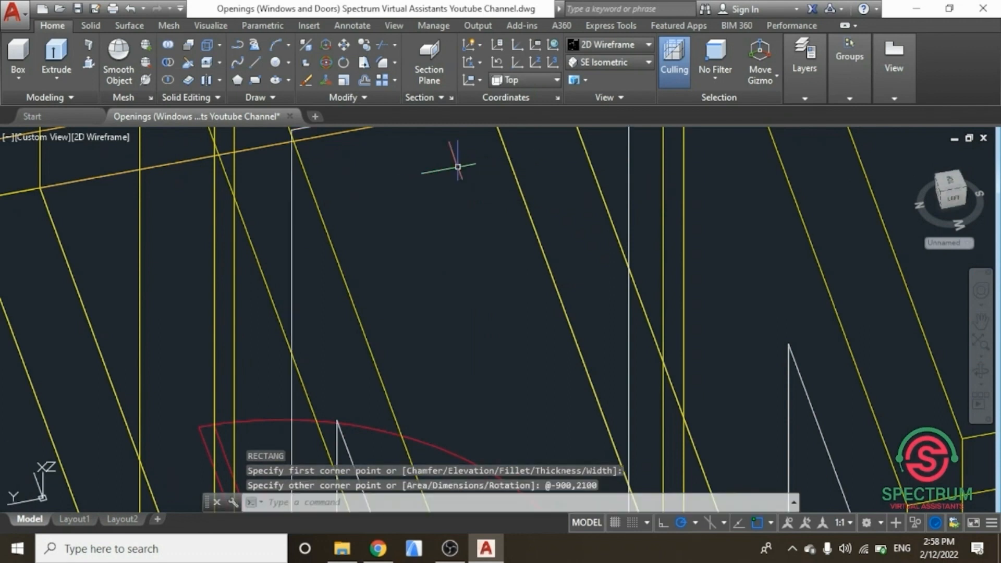
# Step: Delete the vertical helper line at the door opening's corner
pyautogui.scroll(-2, 459, 166)
pyautogui.scroll(-4, 460, 272)
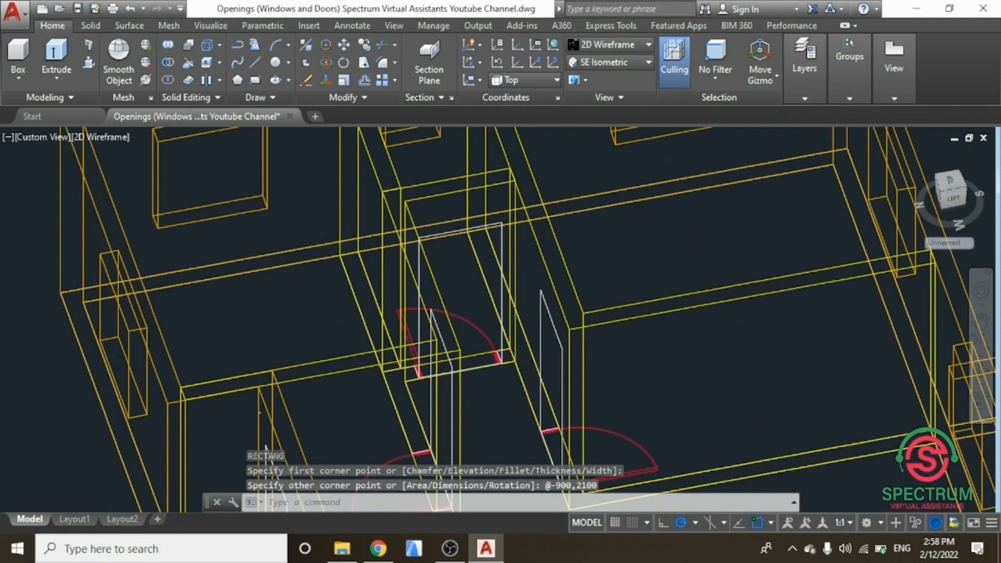
pyautogui.scroll(6, 508, 365)
pyautogui.scroll(4, 479, 300)
pyautogui.click(476, 239)
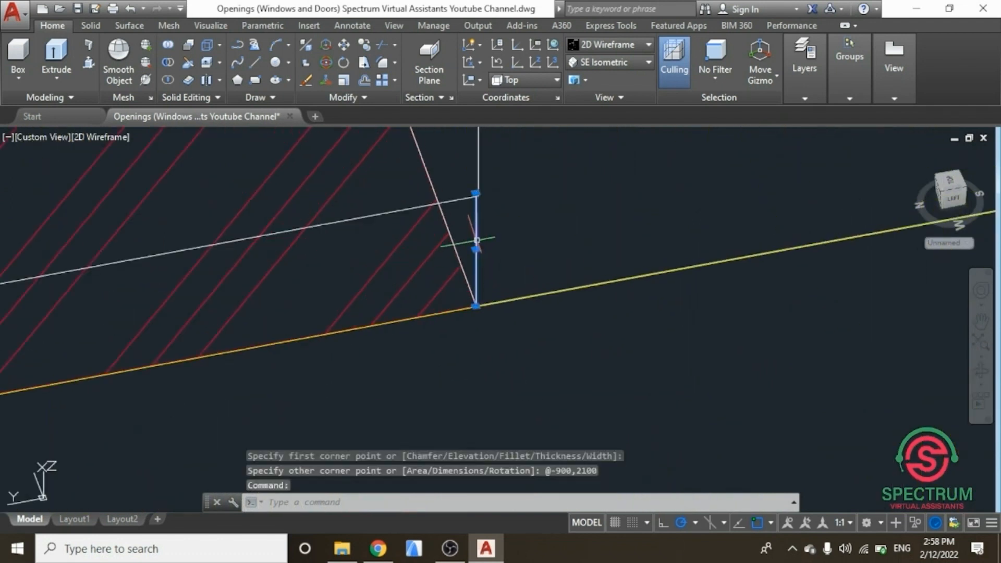
pyautogui.press('Delete')
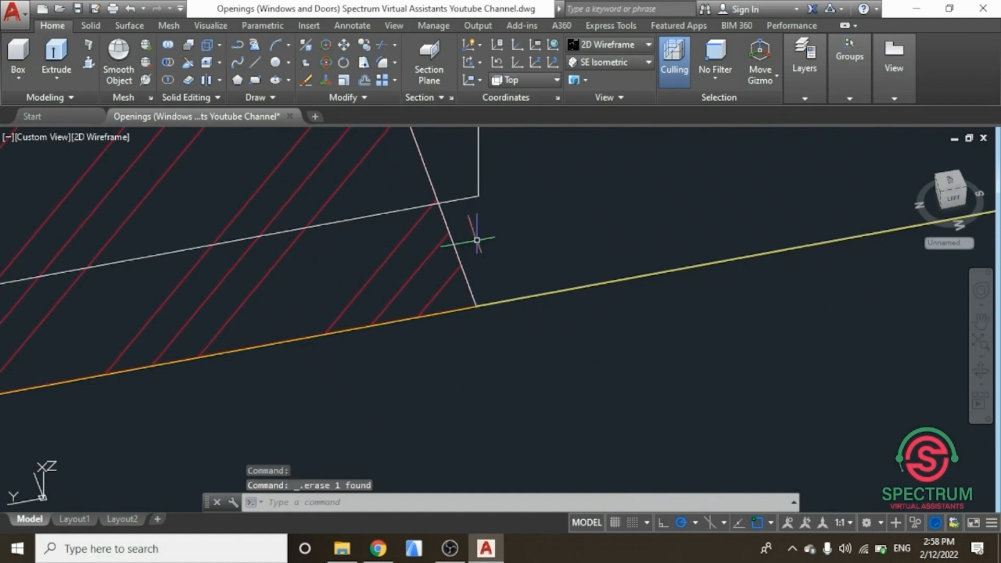
# Step: Return to the SE Isometric view of the whole model and save the drawing
pyautogui.scroll(-8, 477, 241)
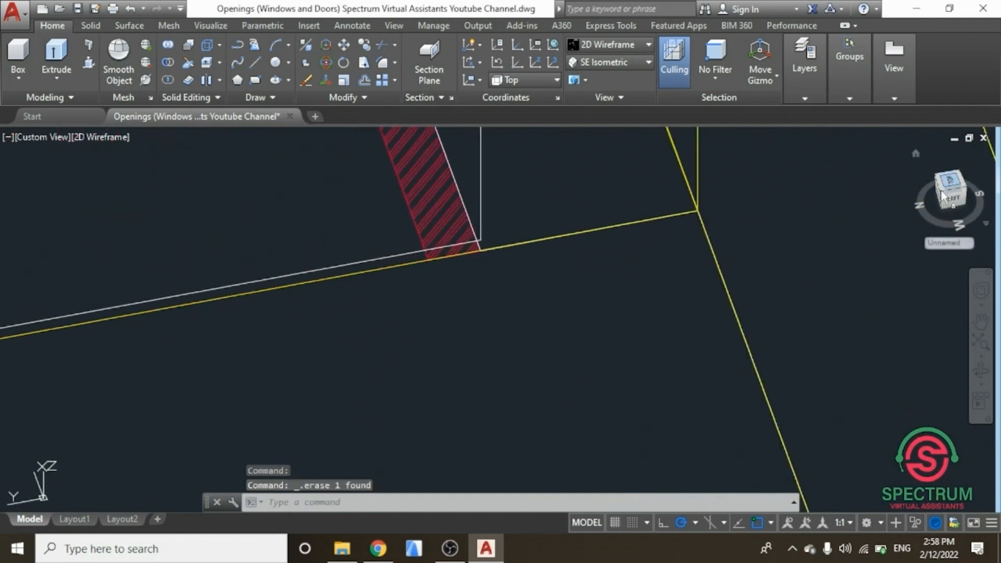
pyautogui.moveTo(943, 197); pyautogui.dragTo(931, 198)
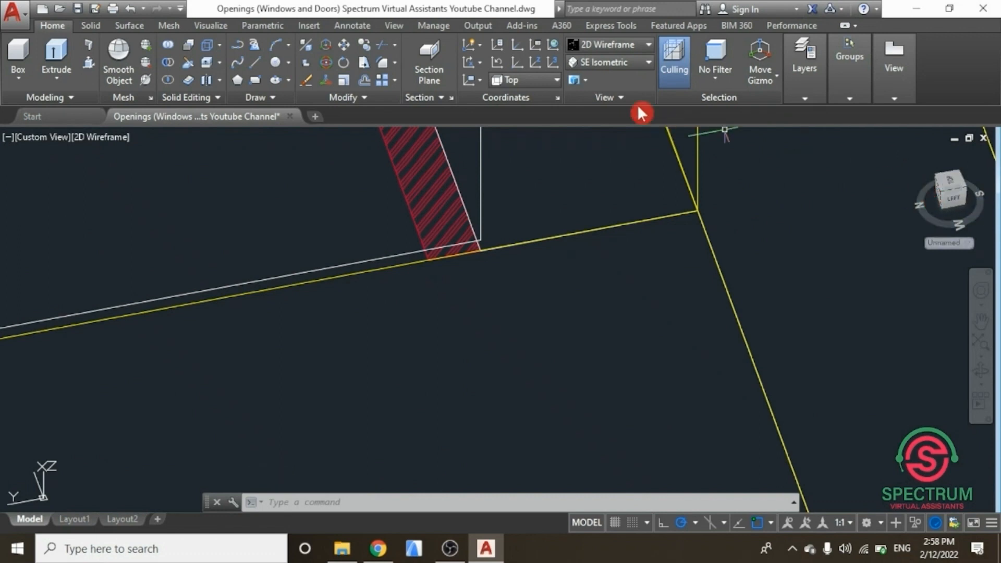
pyautogui.click(628, 65)
pyautogui.click(611, 177)
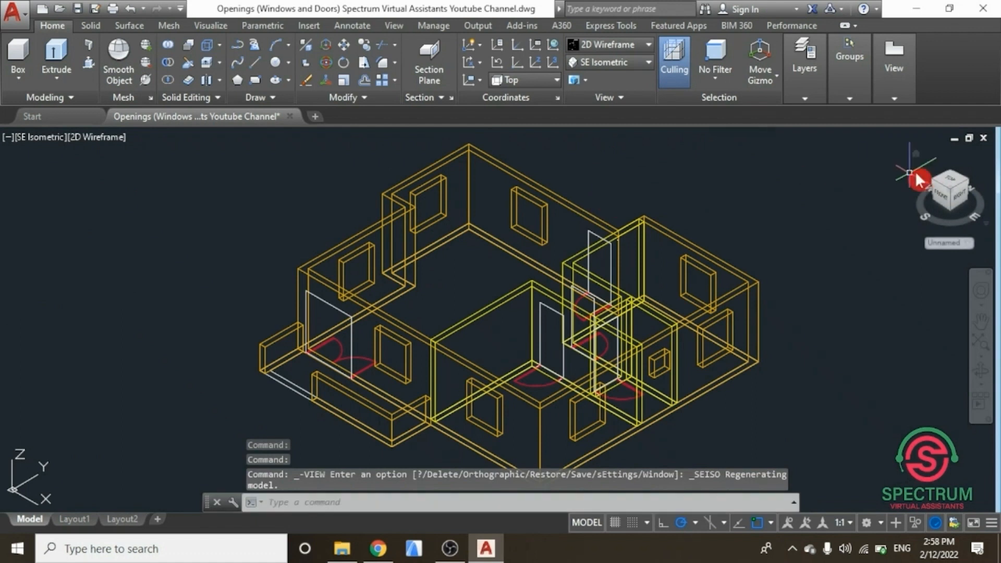
pyautogui.moveTo(953, 190)
pyautogui.mouseDown()
pyautogui.moveTo(774, 278)
pyautogui.moveTo(523, 257)
pyautogui.moveTo(764, 268)
pyautogui.moveTo(870, 201)
pyautogui.moveTo(928, 188)
pyautogui.mouseUp()
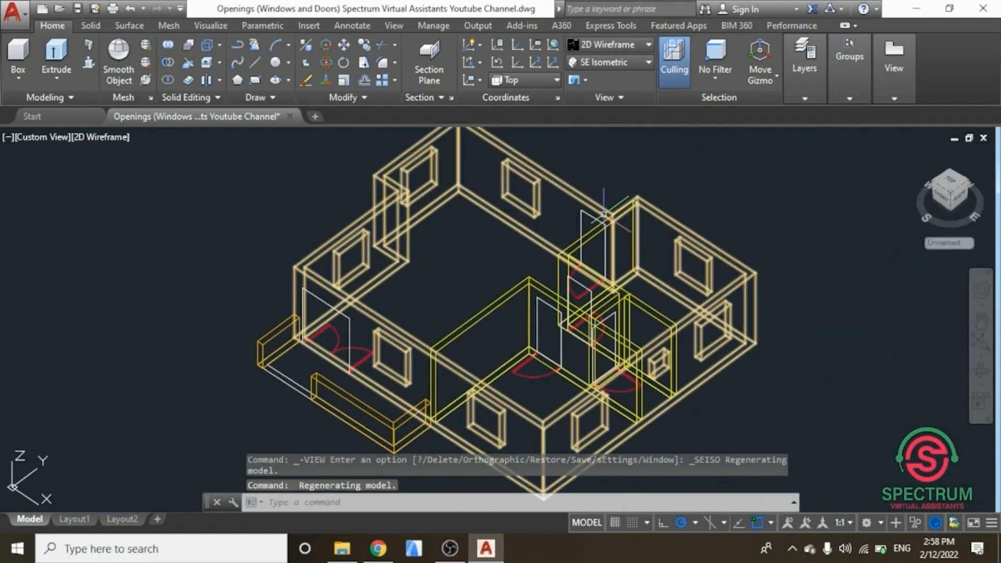
pyautogui.click(815, 90)
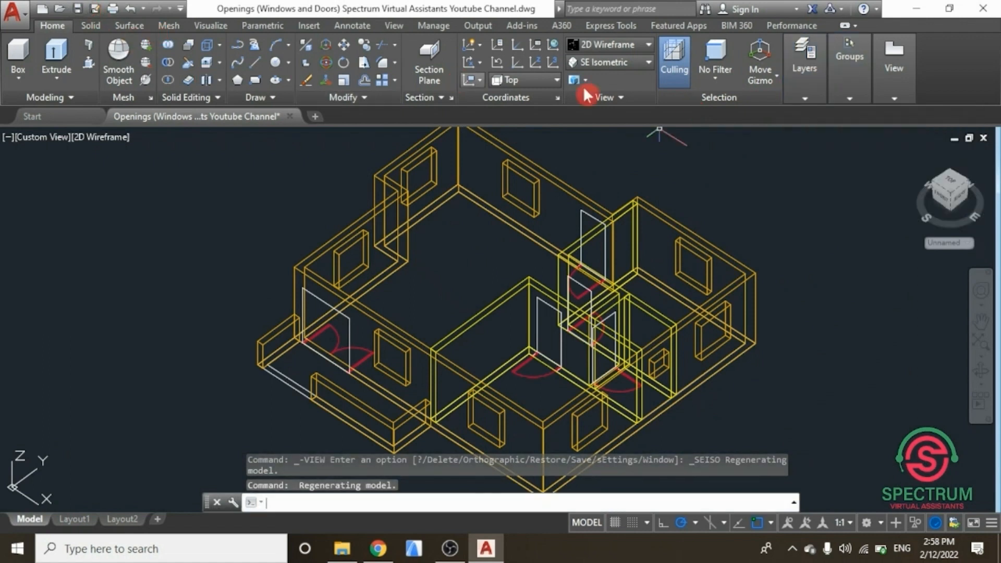
pyautogui.hotkey('ctrl', 's')
# Step: Check the current layer in the Layers panel and switch the visual style to Realistic
pyautogui.moveTo(835, 96)
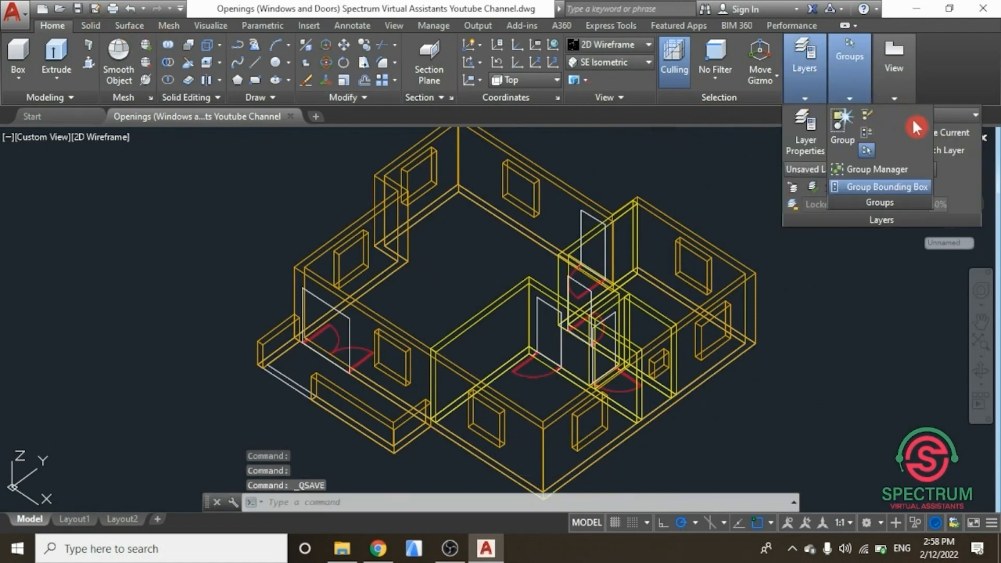
pyautogui.click(944, 115)
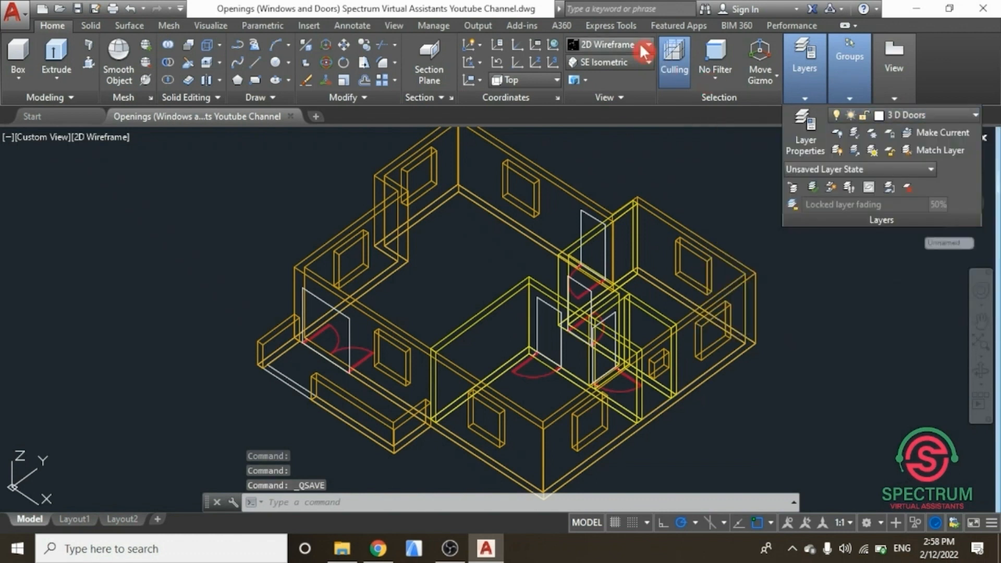
pyautogui.click(644, 46)
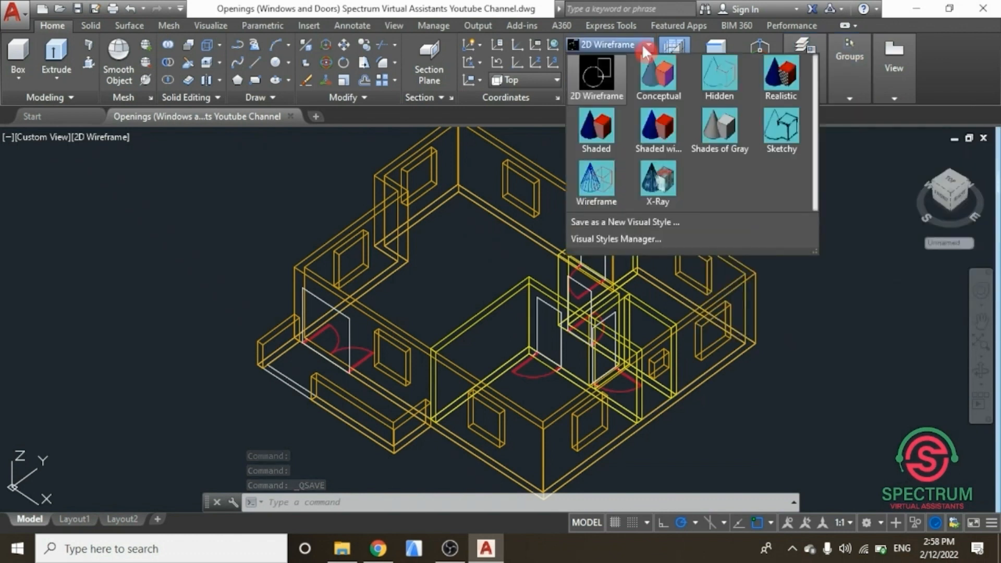
pyautogui.click(780, 81)
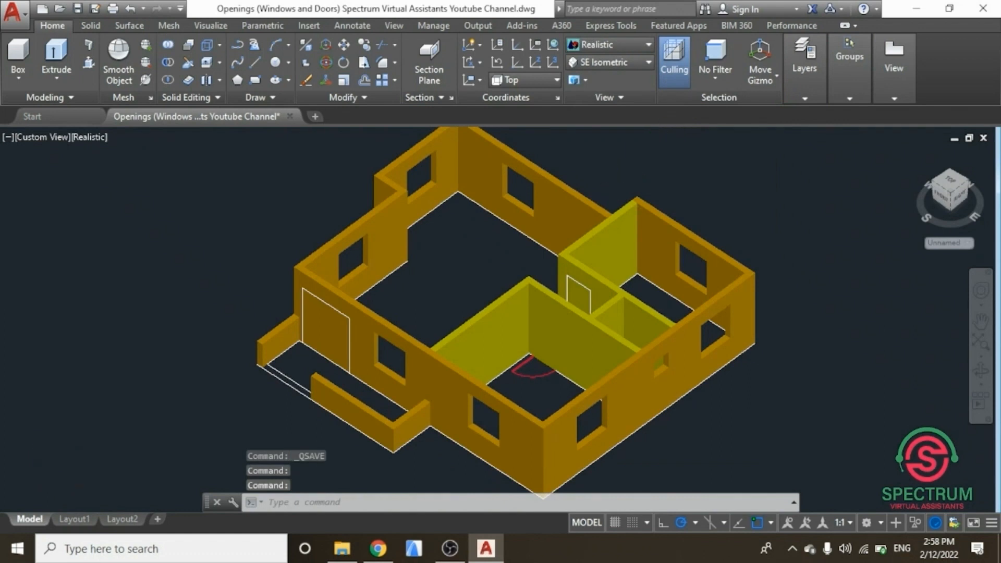
pyautogui.scroll(-2, 368, 172)
pyautogui.scroll(1, 369, 172)
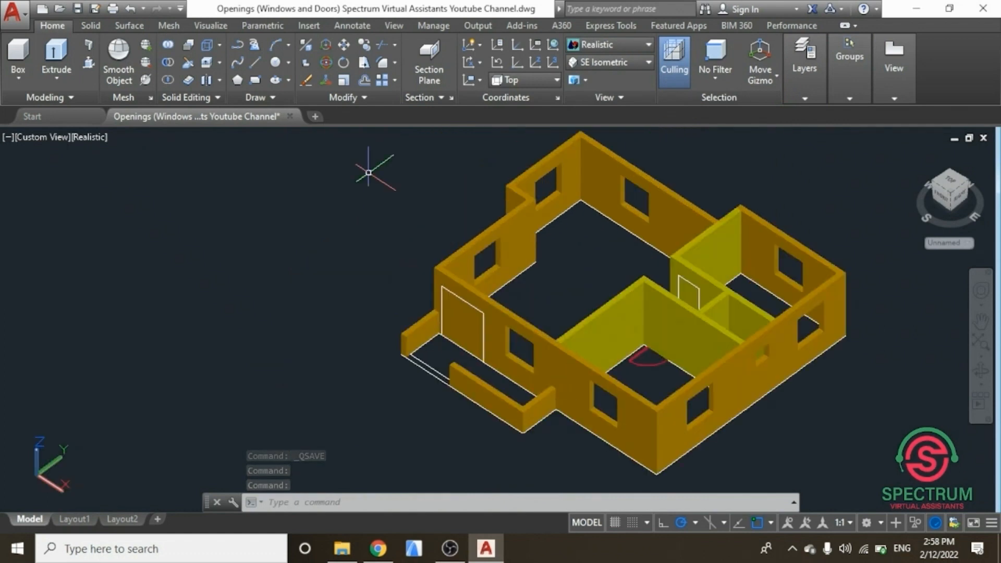
# Step: Presspull the entrance door rectangle 200 into the exterior wall to cut the door opening
pyautogui.press('Escape')
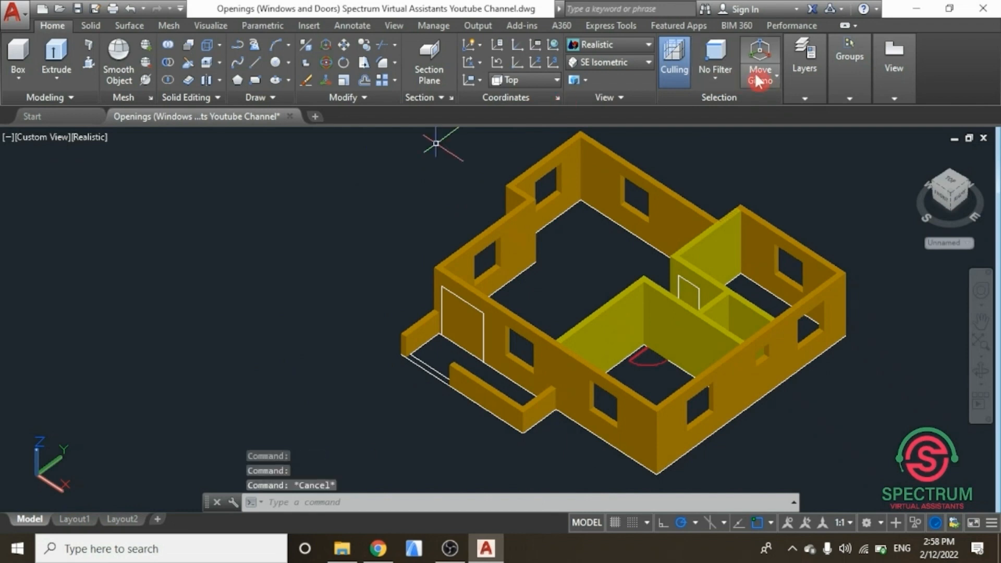
pyautogui.moveTo(801, 97)
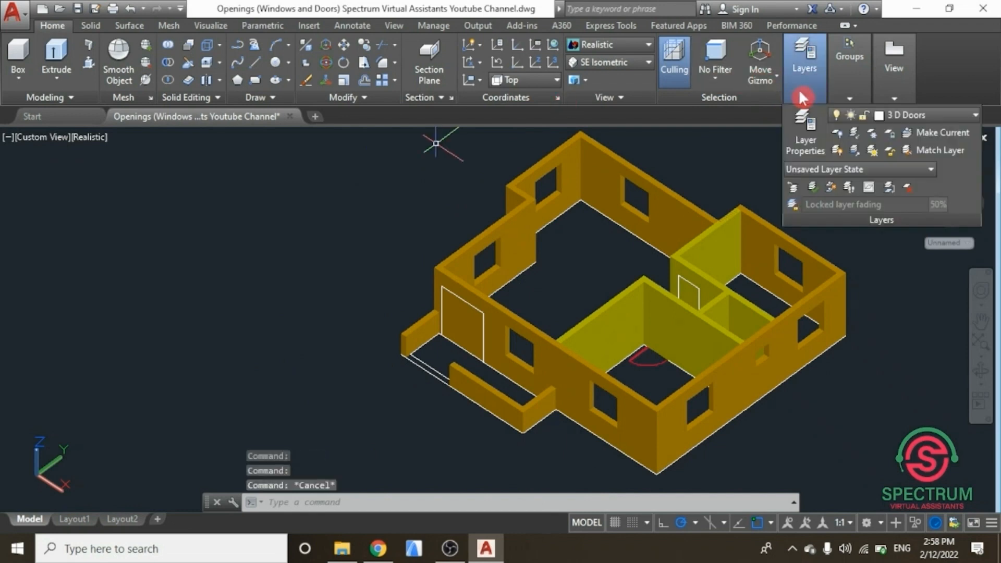
pyautogui.click(90, 69)
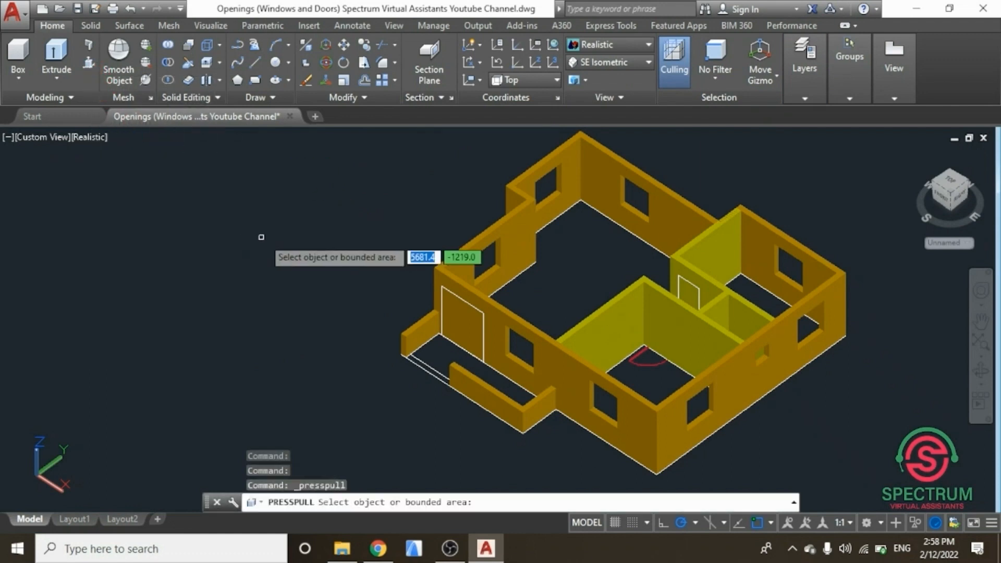
pyautogui.scroll(5, 472, 326)
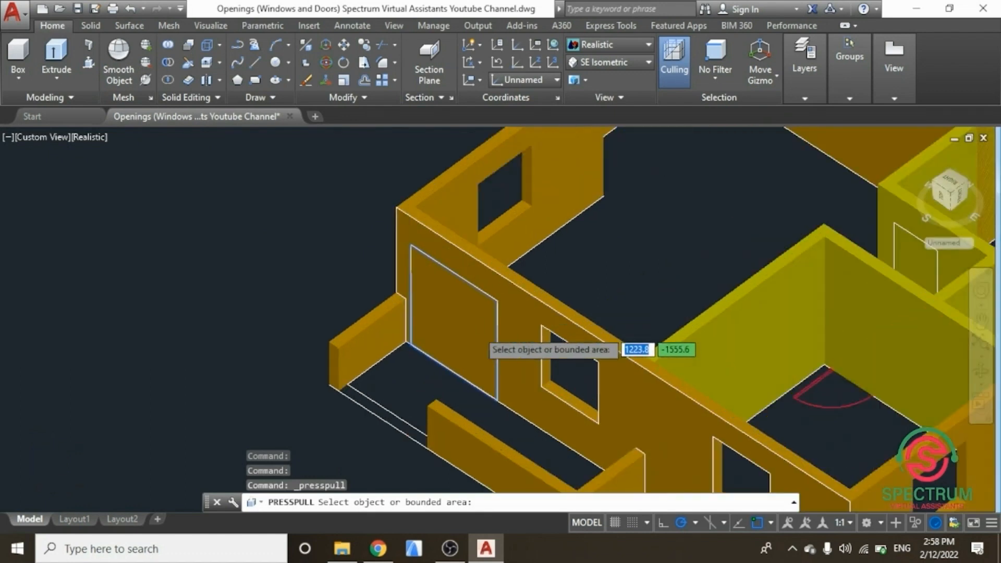
pyautogui.click(491, 291)
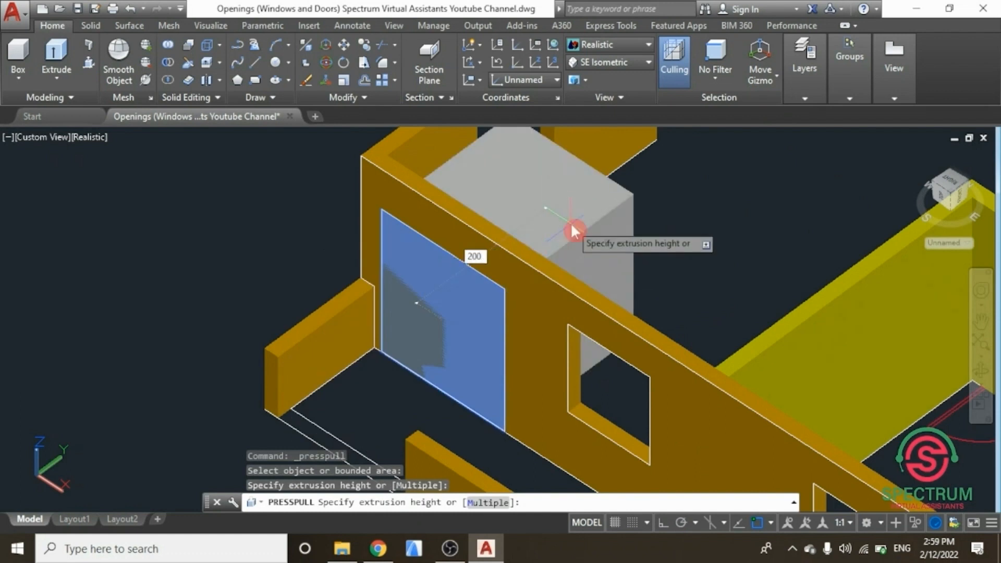
pyautogui.write('200')
pyautogui.press('Return')
# Step: Presspull the interior door rectangle 200 to cut its opening through the wall
pyautogui.scroll(-5, 573, 231)
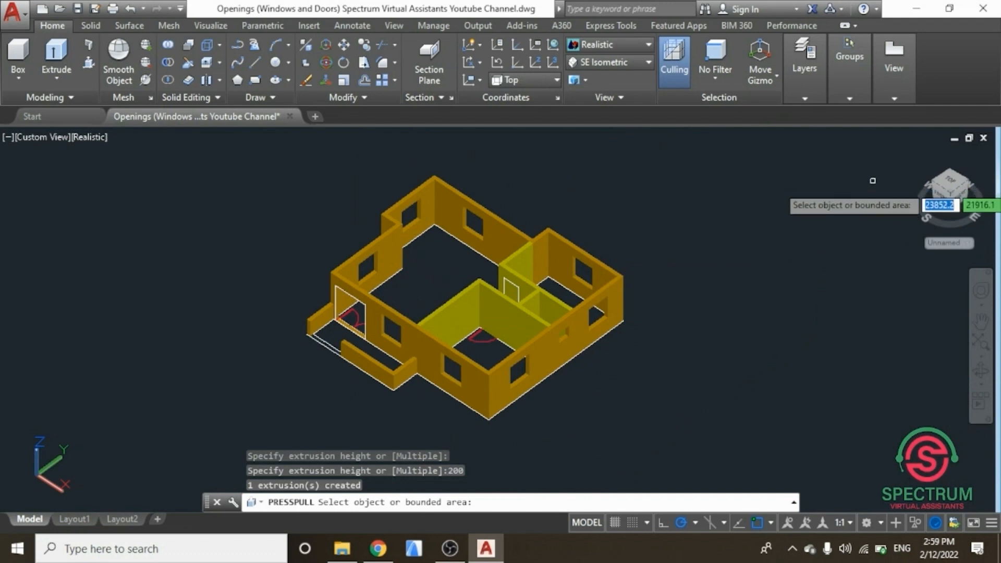
pyautogui.scroll(5, 501, 292)
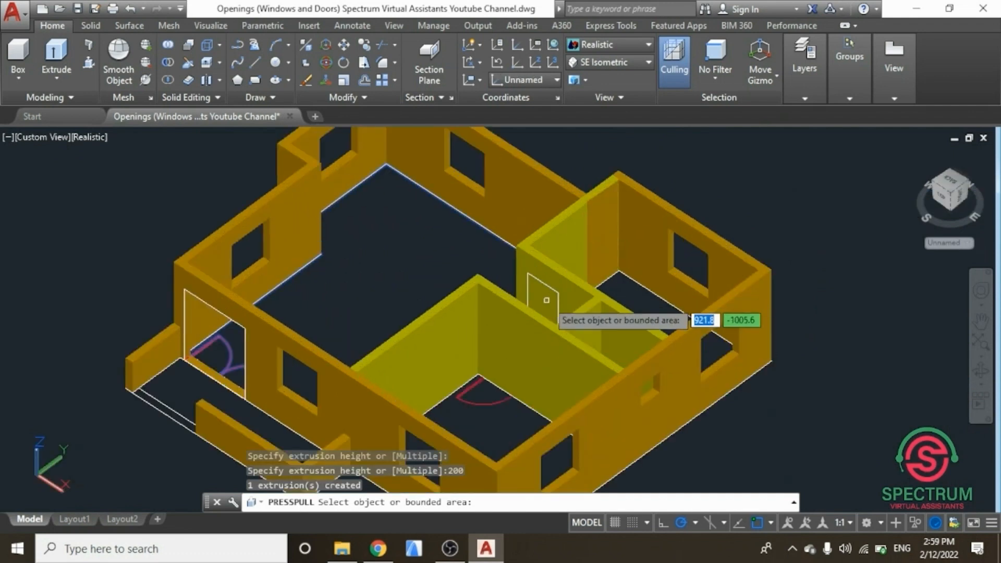
pyautogui.scroll(5, 546, 300)
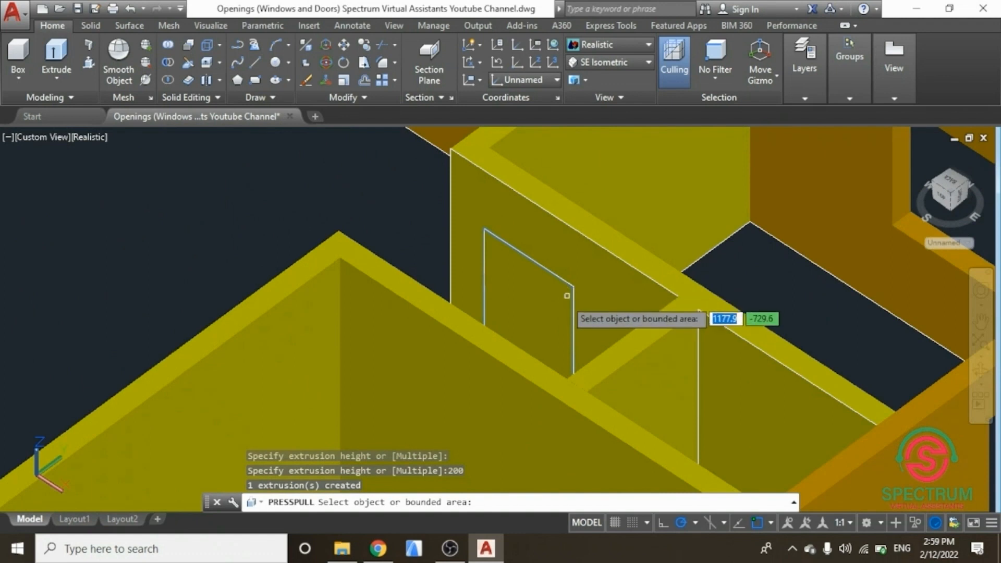
pyautogui.click(529, 334)
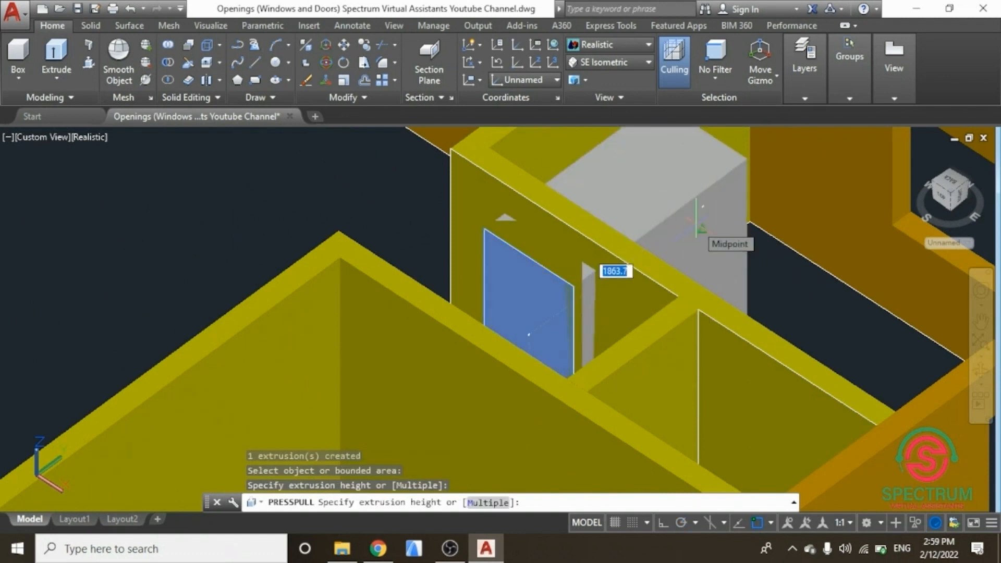
pyautogui.write('200')
pyautogui.press('Return')
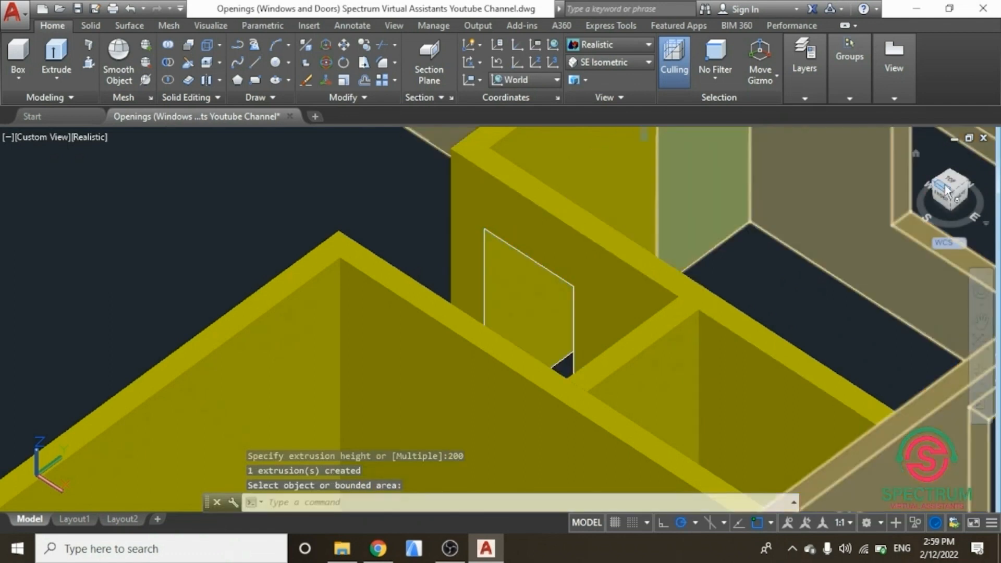
# Step: From the NW Isometric view, presspull the door rectangle in the yellow interior wall 200 to open it
pyautogui.keyDown('shift'); pyautogui.moveTo(752, 218); pyautogui.dragTo(383, 172, button='middle'); pyautogui.keyUp('shift')
pyautogui.press('Escape')
pyautogui.click(956, 203)
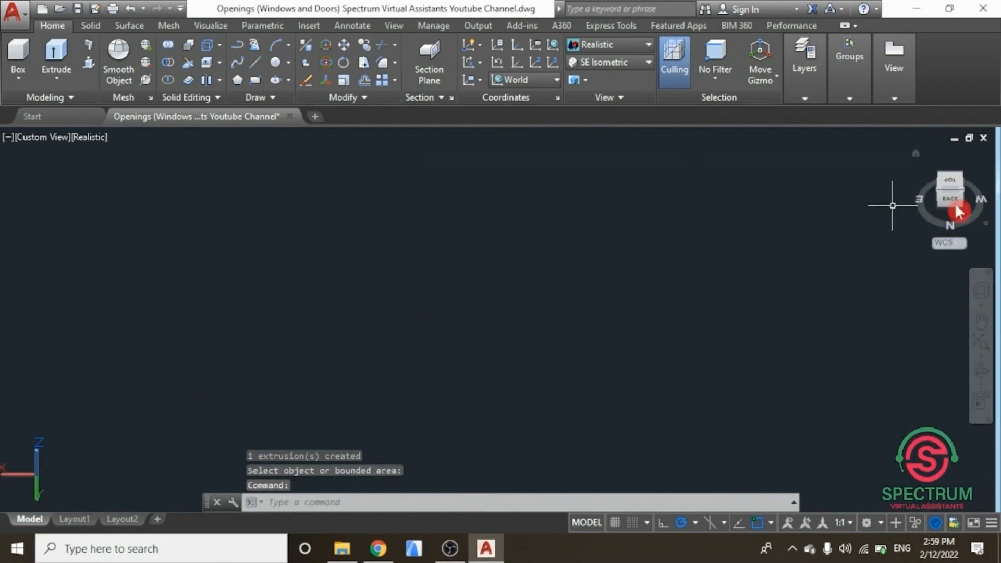
pyautogui.click(989, 347)
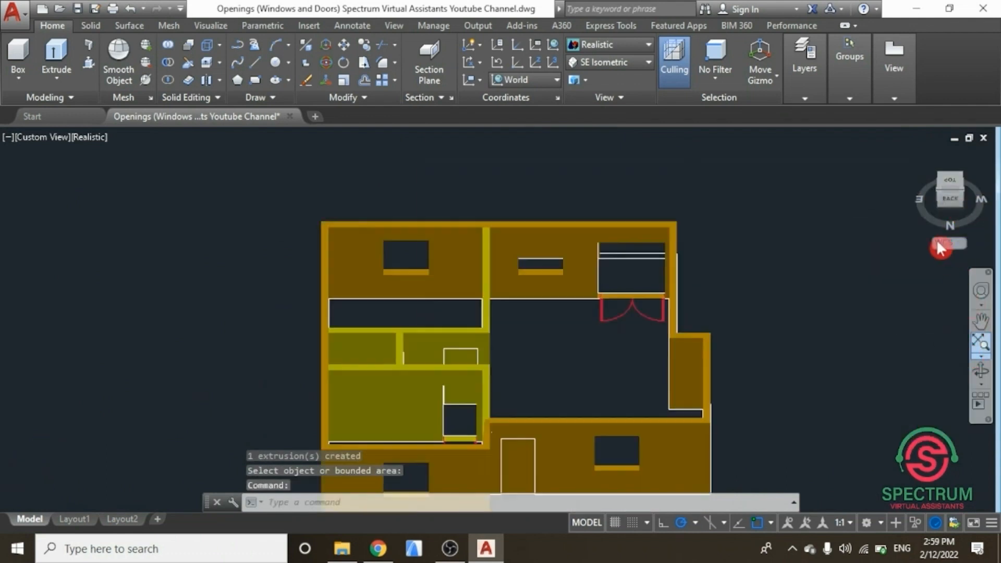
pyautogui.moveTo(952, 185)
pyautogui.mouseDown()
pyautogui.moveTo(819, 177)
pyautogui.moveTo(787, 161)
pyautogui.moveTo(803, 151)
pyautogui.mouseUp()
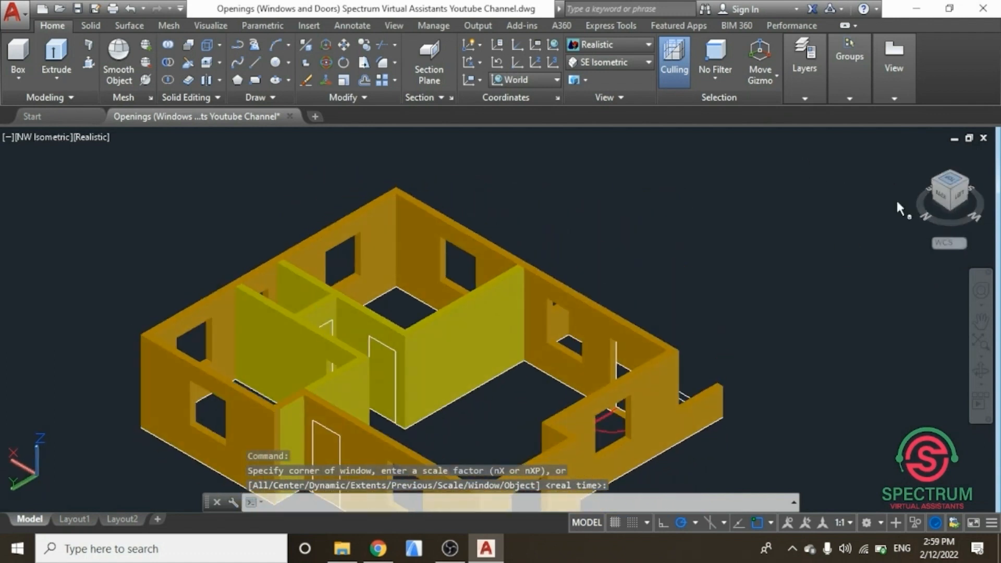
pyautogui.scroll(-3, 601, 256)
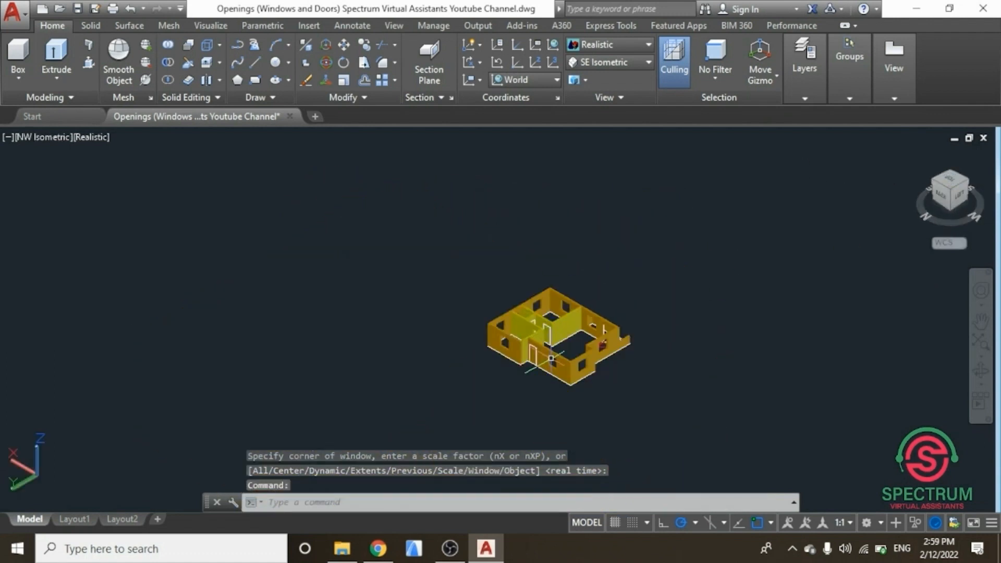
pyautogui.scroll(5, 534, 302)
pyautogui.scroll(2, 534, 302)
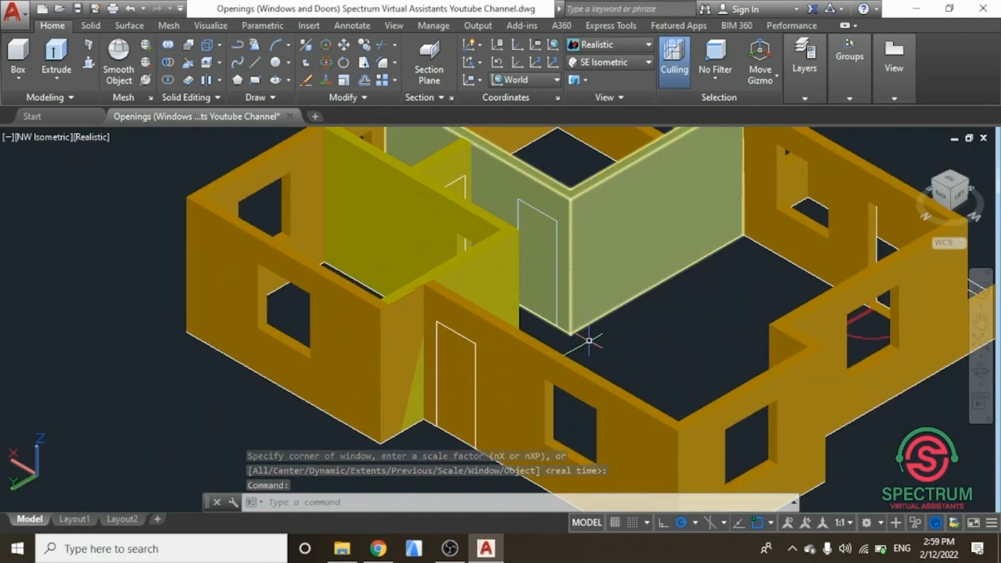
pyautogui.click(90, 64)
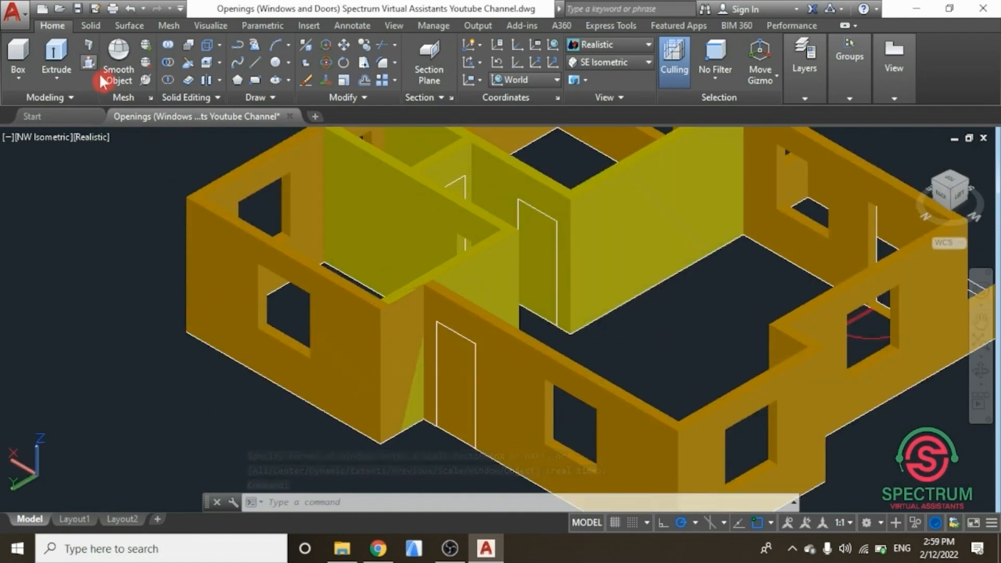
pyautogui.click(538, 229)
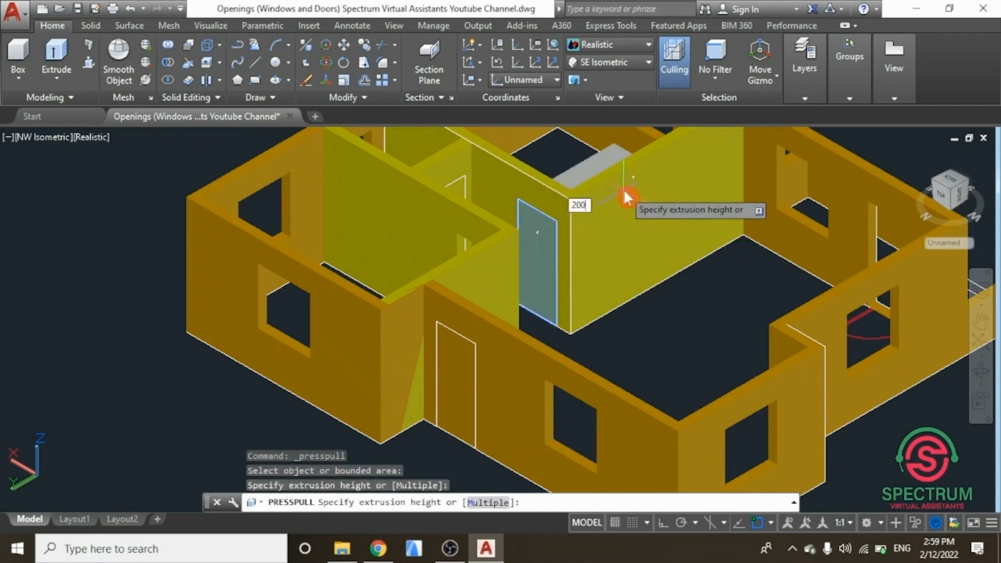
pyautogui.press('Return')
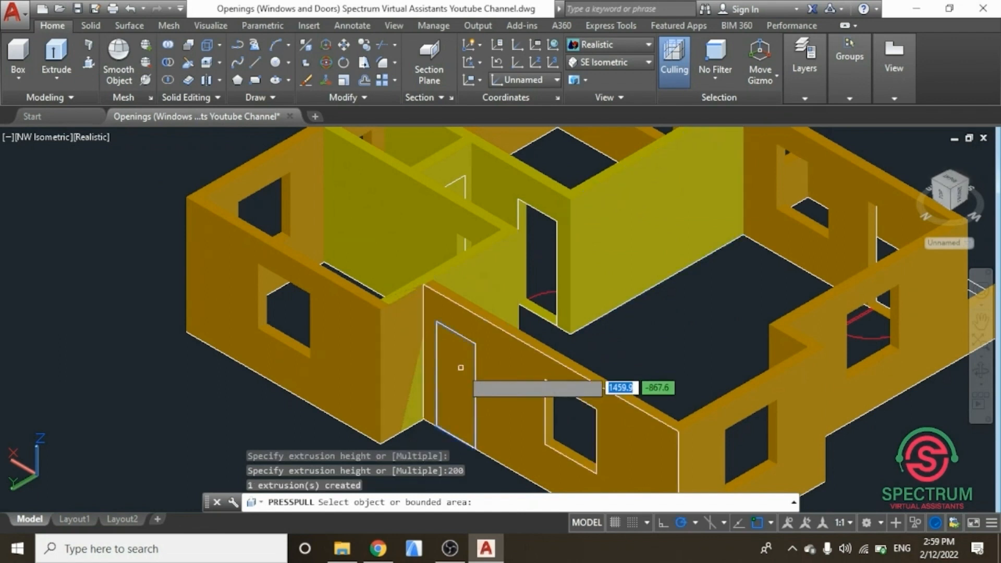
# Step: Presspull the door rectangles in the front wall and the upper interior wall 200 each to cut their openings
pyautogui.click(462, 368)
pyautogui.write('200')
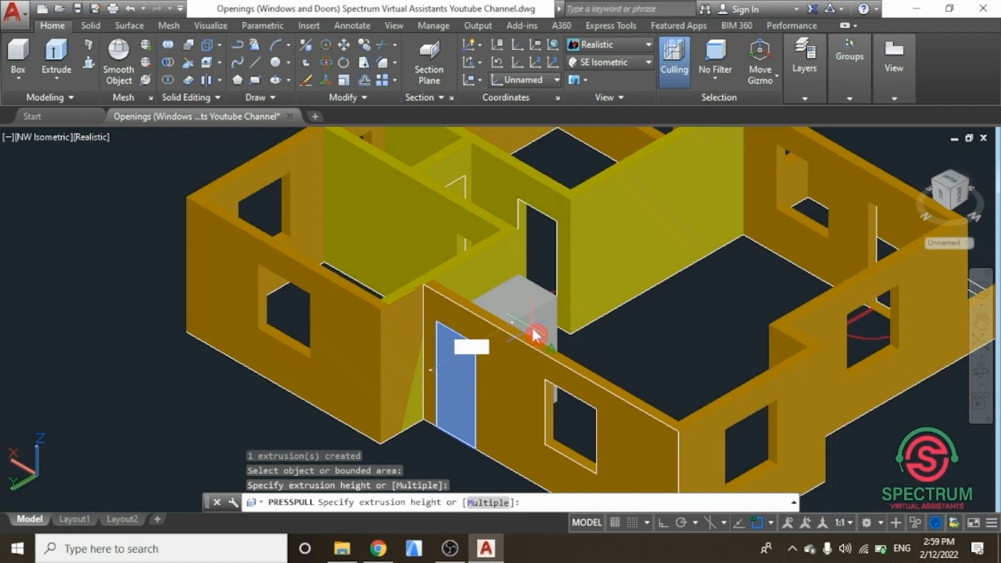
pyautogui.press('Return')
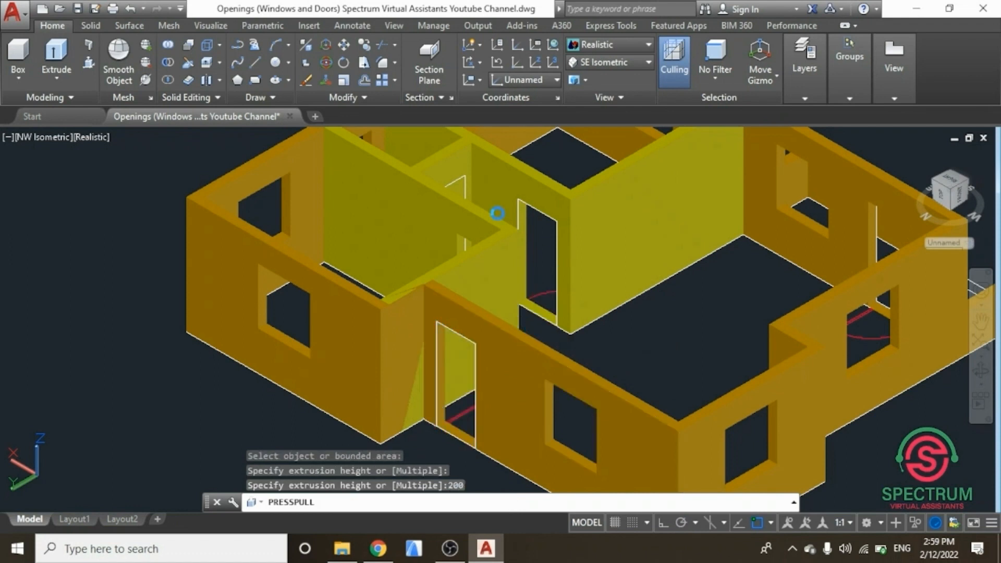
pyautogui.click(464, 194)
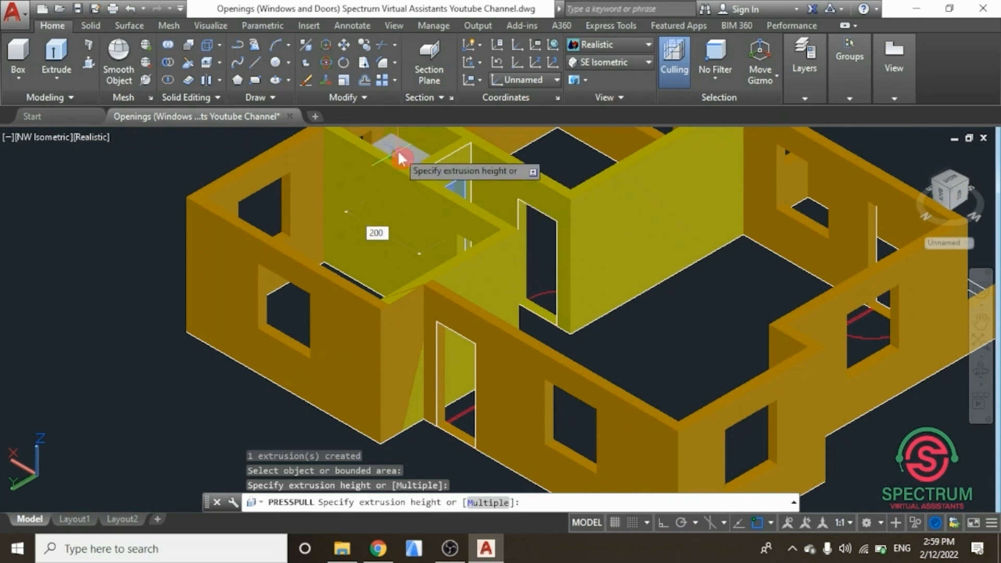
pyautogui.press('Return')
pyautogui.scroll(-5, 422, 176)
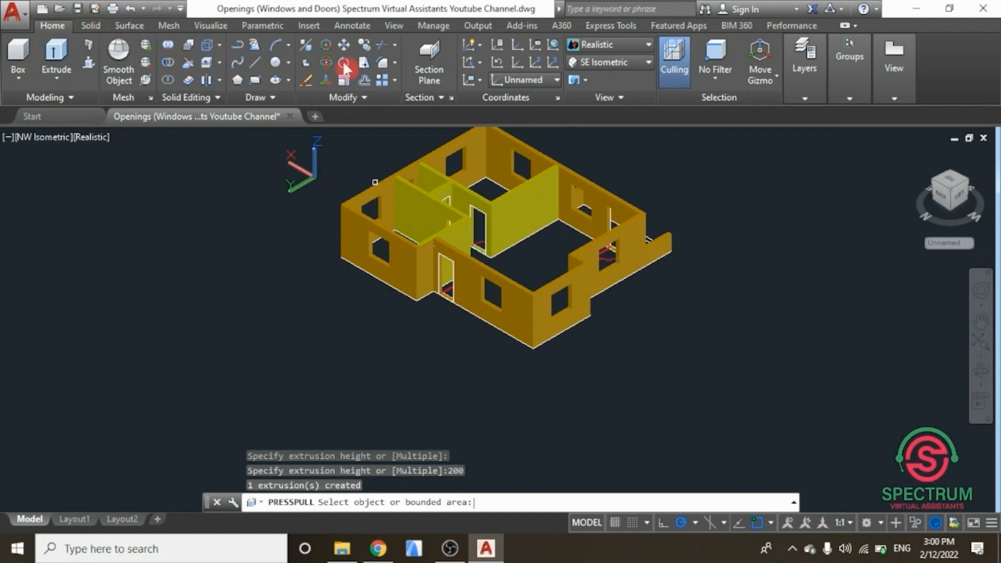
# Step: Save the drawing and switch back to the SE Isometric view
pyautogui.click(549, 63)
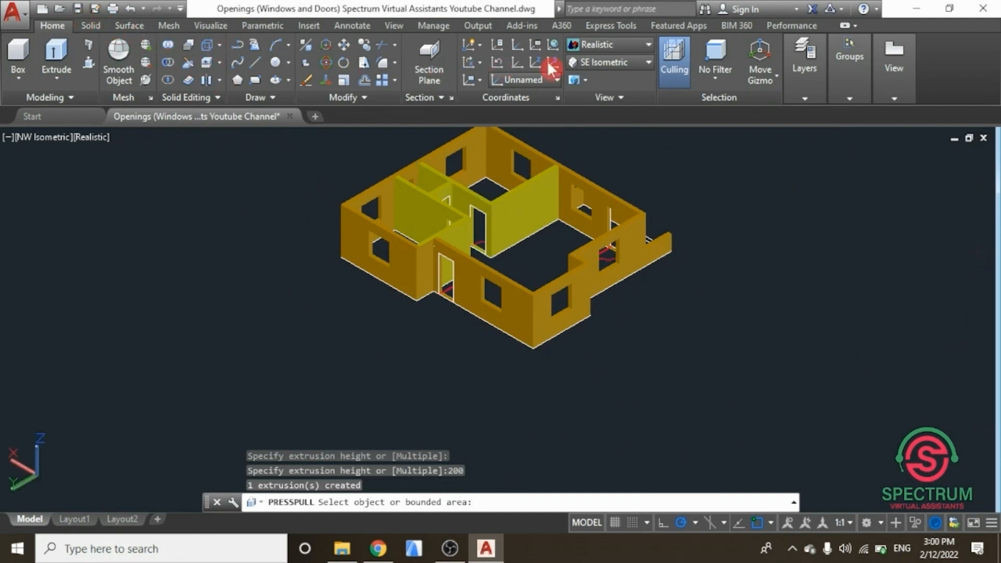
pyautogui.hotkey('ctrl', 's')
pyautogui.click(594, 61)
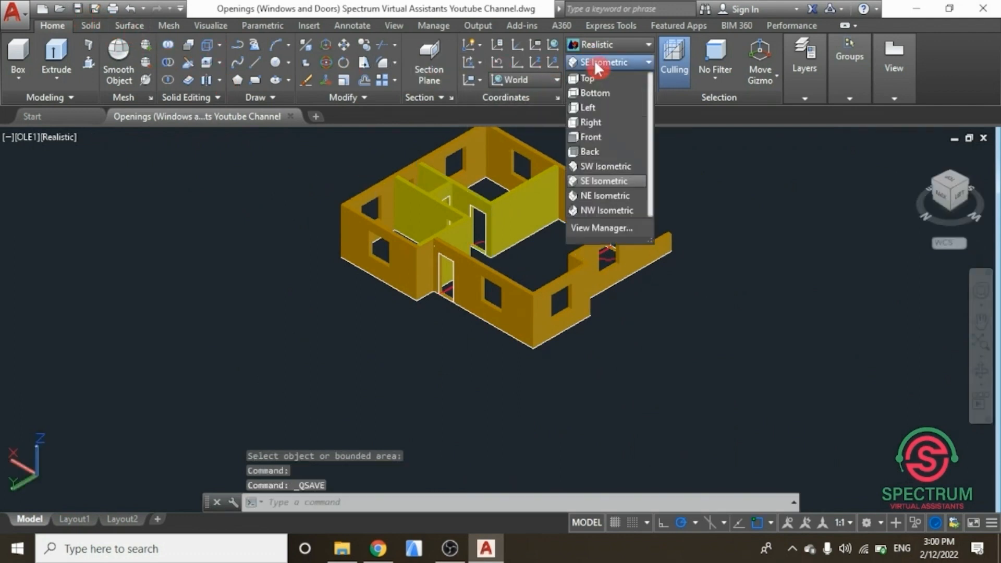
pyautogui.click(598, 180)
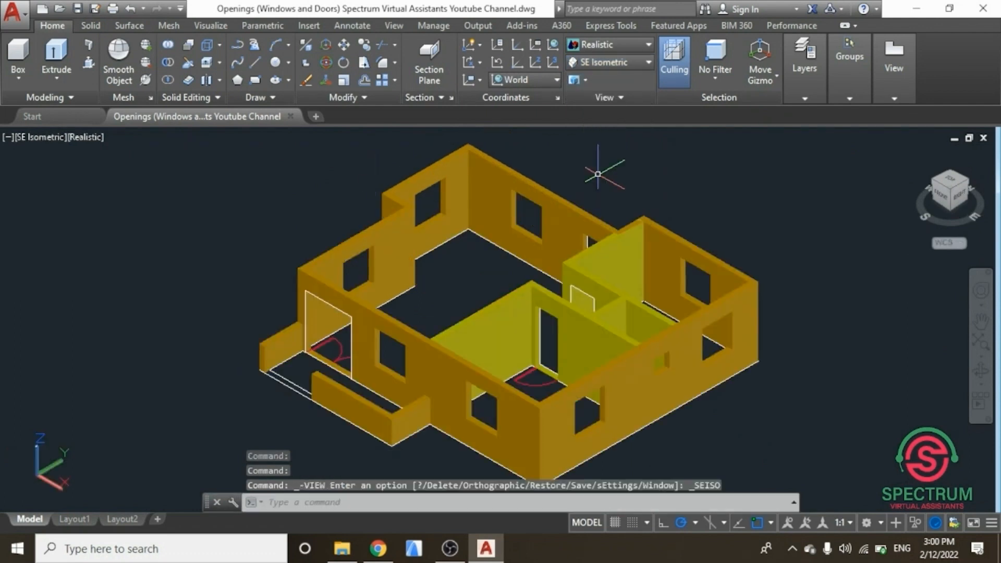
# Step: Presspull the door rectangle in the central interior wall 200 to cut the remaining door opening
pyautogui.moveTo(950, 191)
pyautogui.mouseDown()
pyautogui.moveTo(633, 259)
pyautogui.moveTo(495, 236)
pyautogui.moveTo(456, 204)
pyautogui.moveTo(481, 172)
pyautogui.moveTo(522, 245)
pyautogui.moveTo(536, 335)
pyautogui.mouseUp()
pyautogui.moveTo(544, 280); pyautogui.dragTo(572, 241)
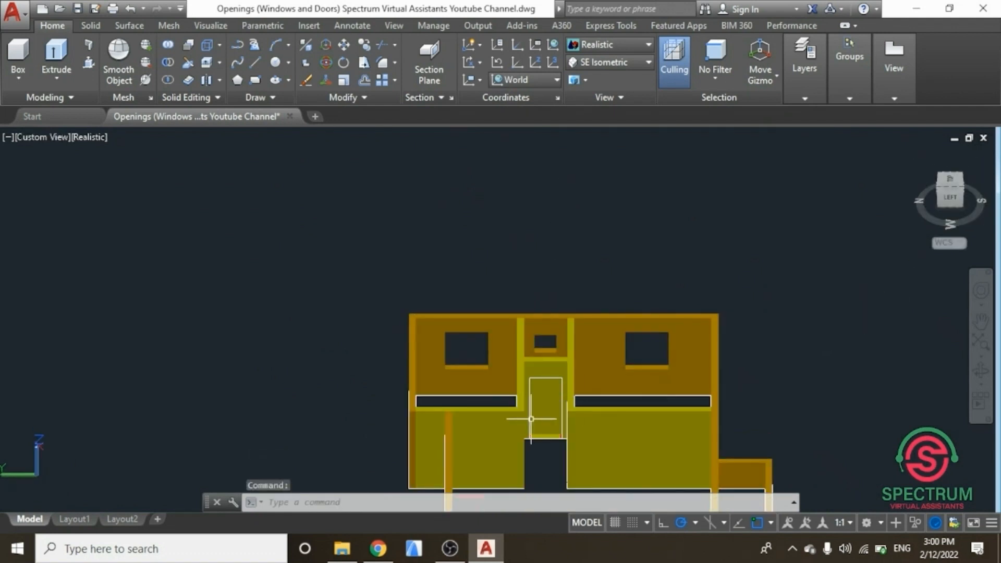
pyautogui.scroll(3, 531, 419)
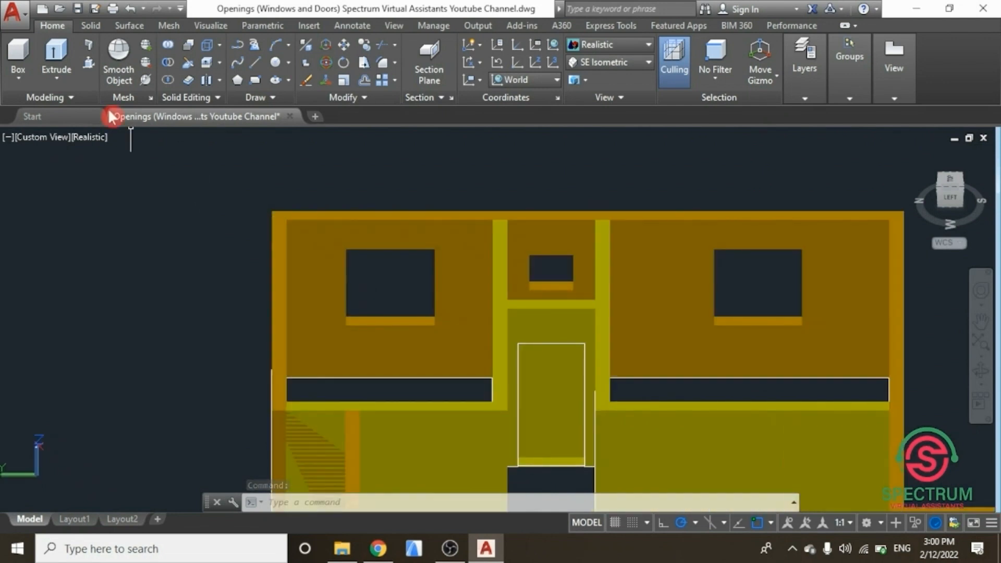
pyautogui.click(88, 67)
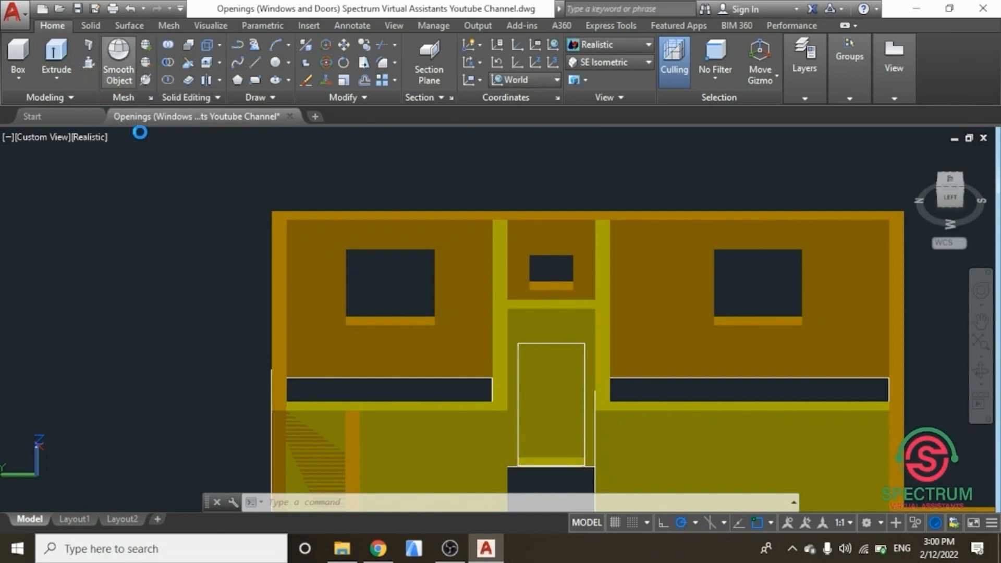
pyautogui.click(522, 355)
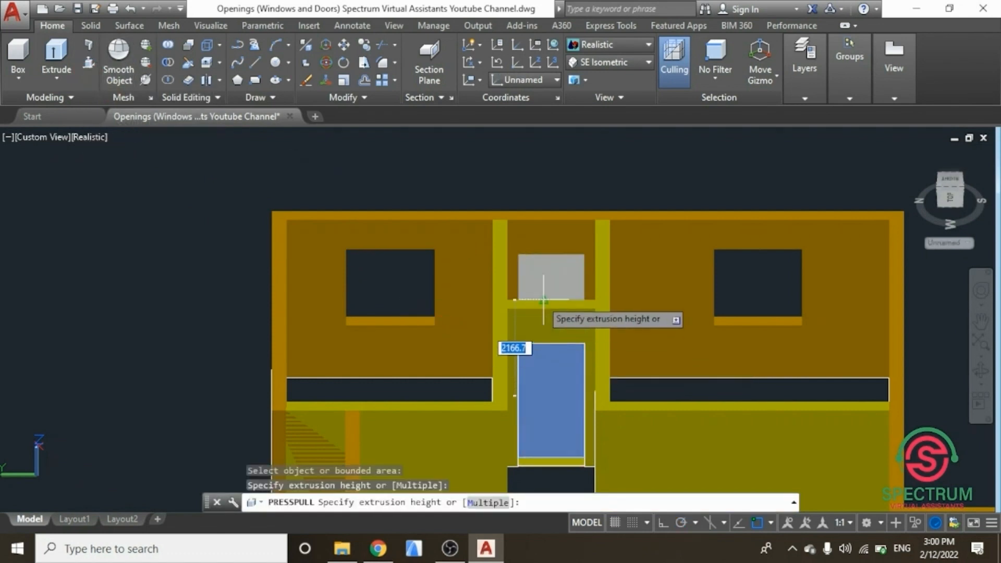
pyautogui.write('200')
pyautogui.press('Return')
pyautogui.press('Return')
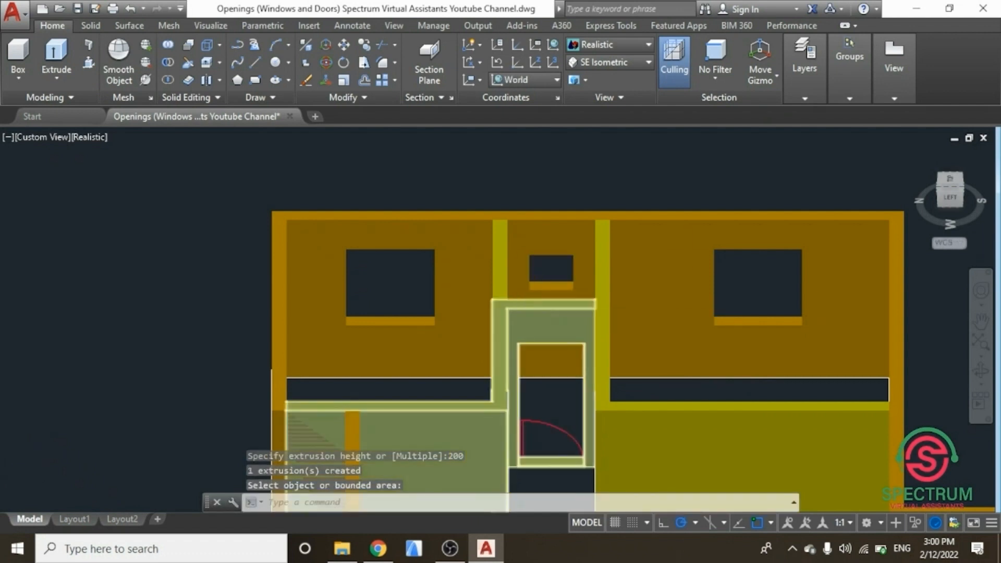
# Step: Return to the SE Isometric view of the whole model
pyautogui.scroll(-2, 416, 303)
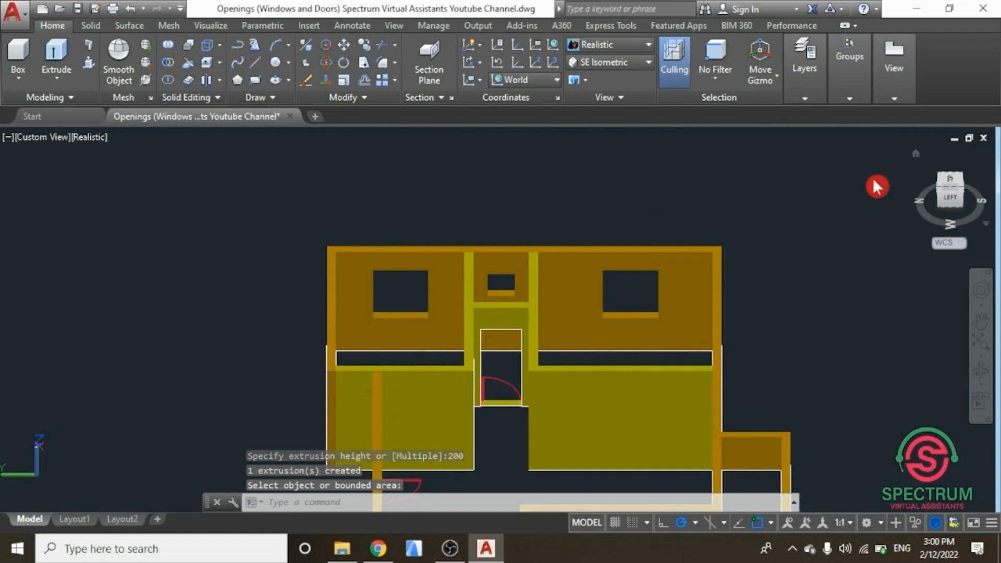
pyautogui.click(617, 63)
pyautogui.click(588, 181)
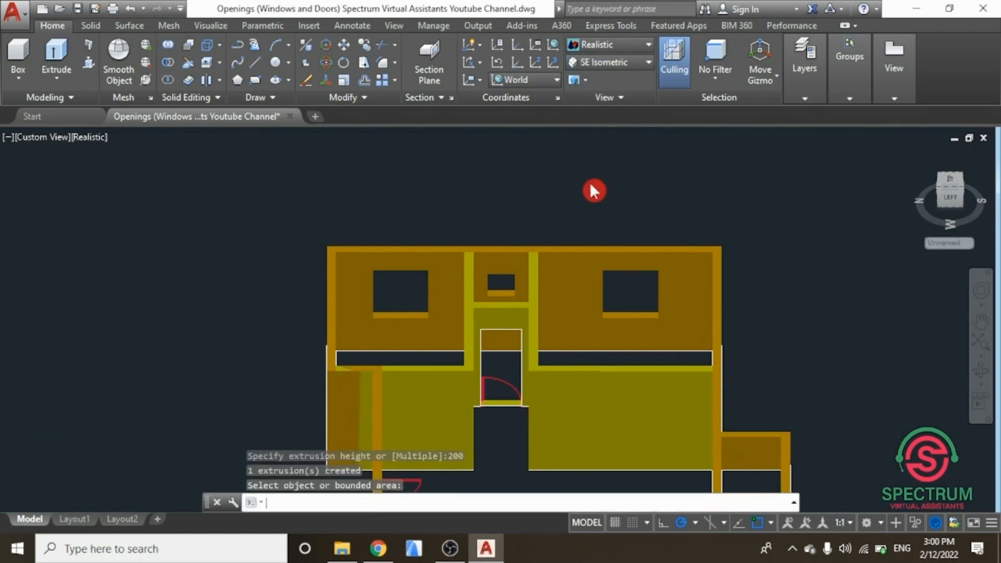